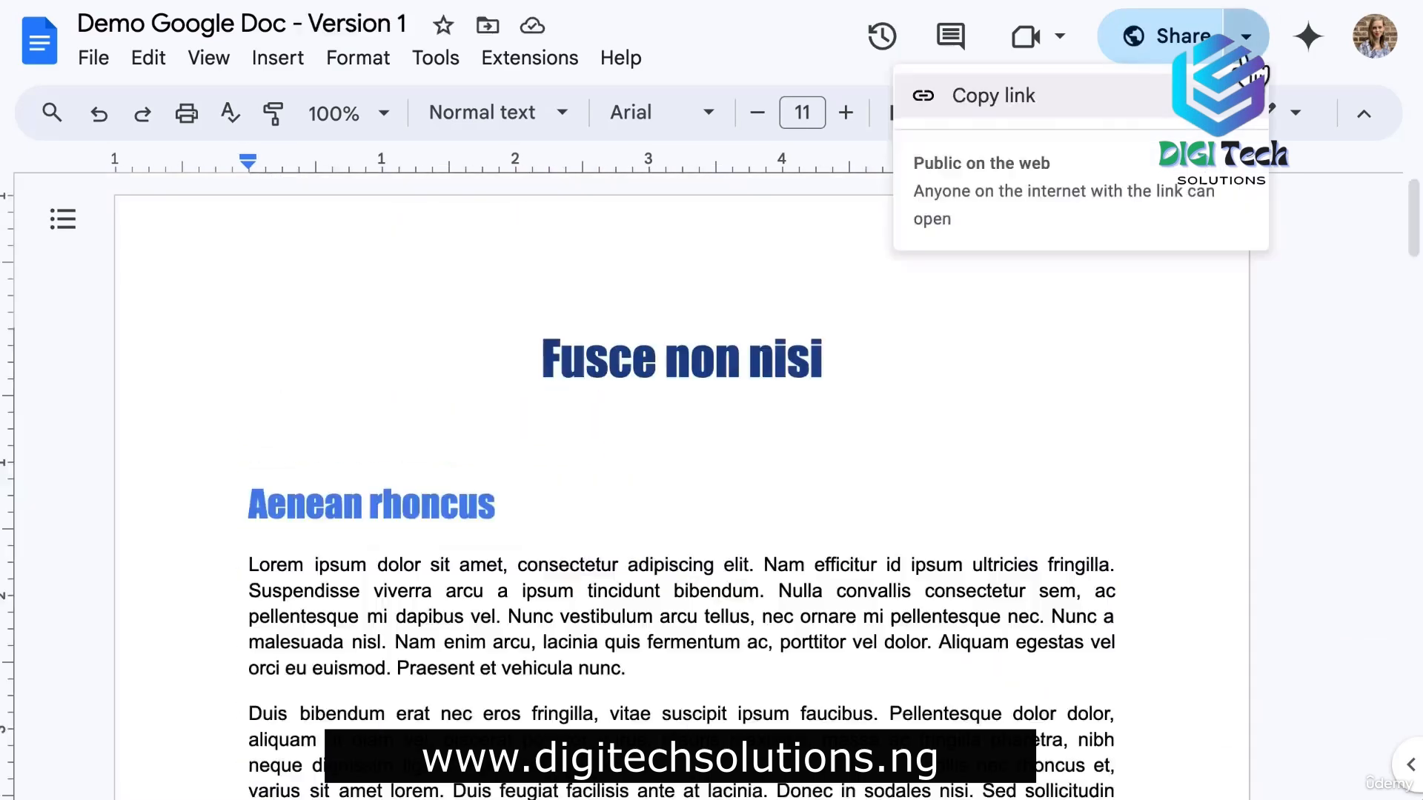
Copy the sharing link and load it in a new tab with 'copy' replacing 'edit?usp=sharing'.
left_click(968, 92)
key("ctrl+t")
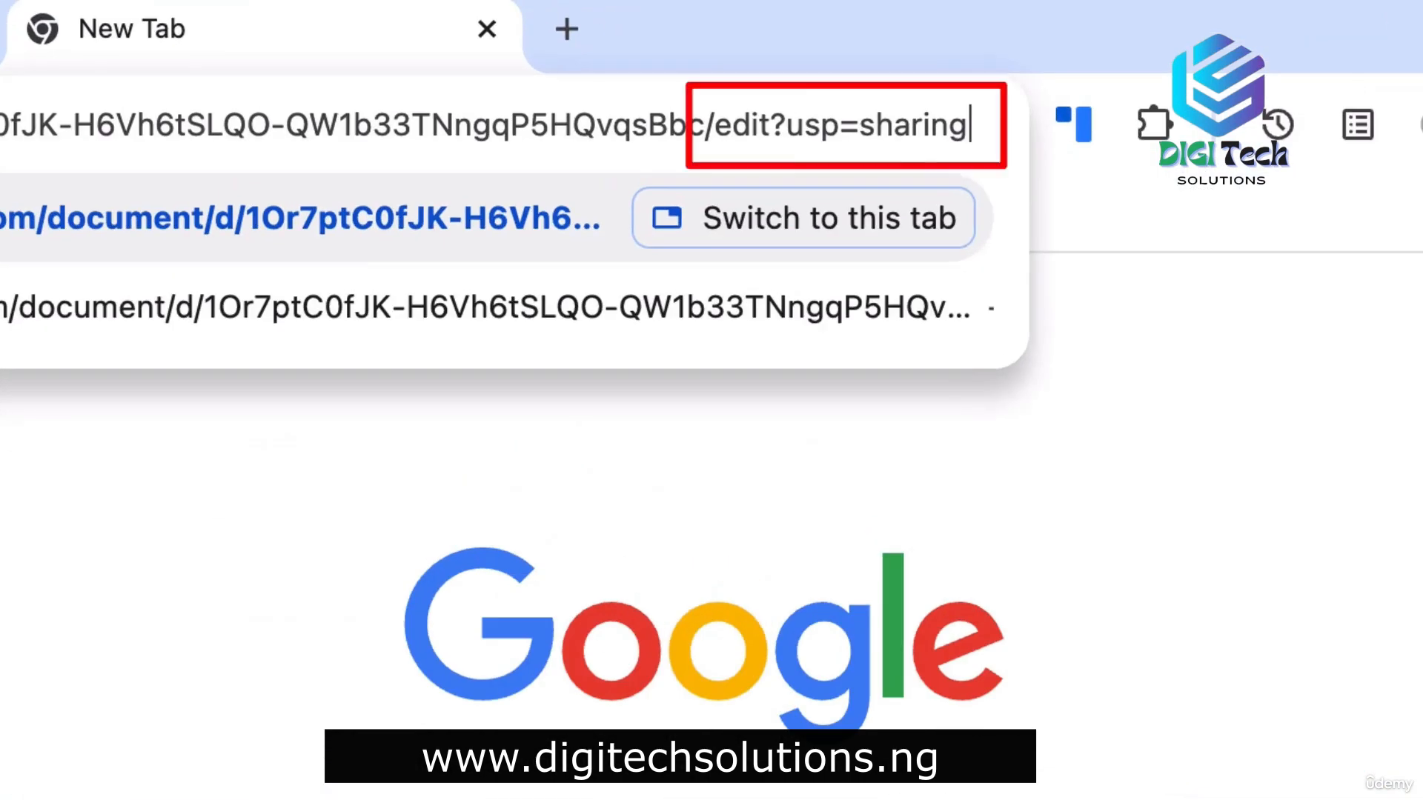
type("copy")
key("Return")
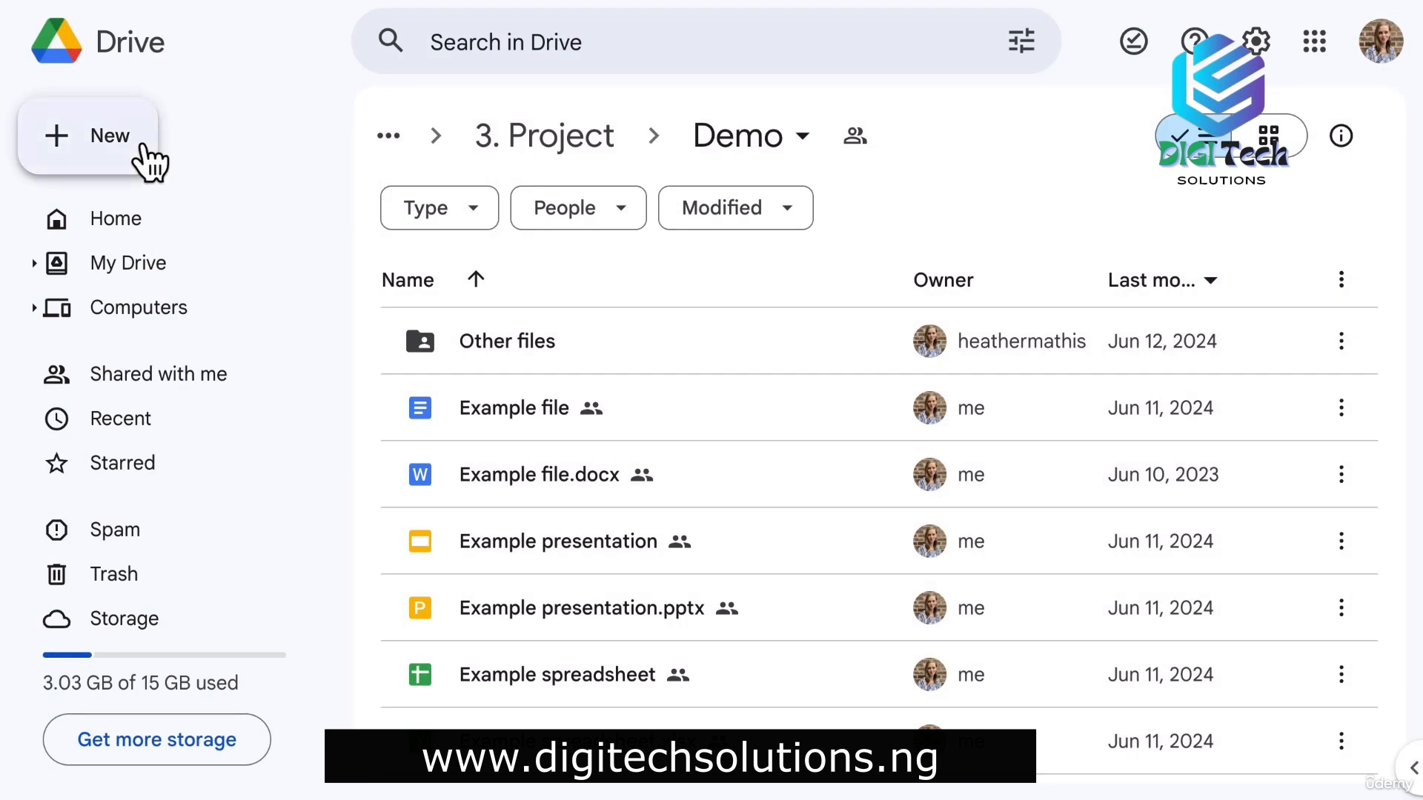
Create a blank Google Docs document via New > Google Docs > Blank document.
left_click(142, 148)
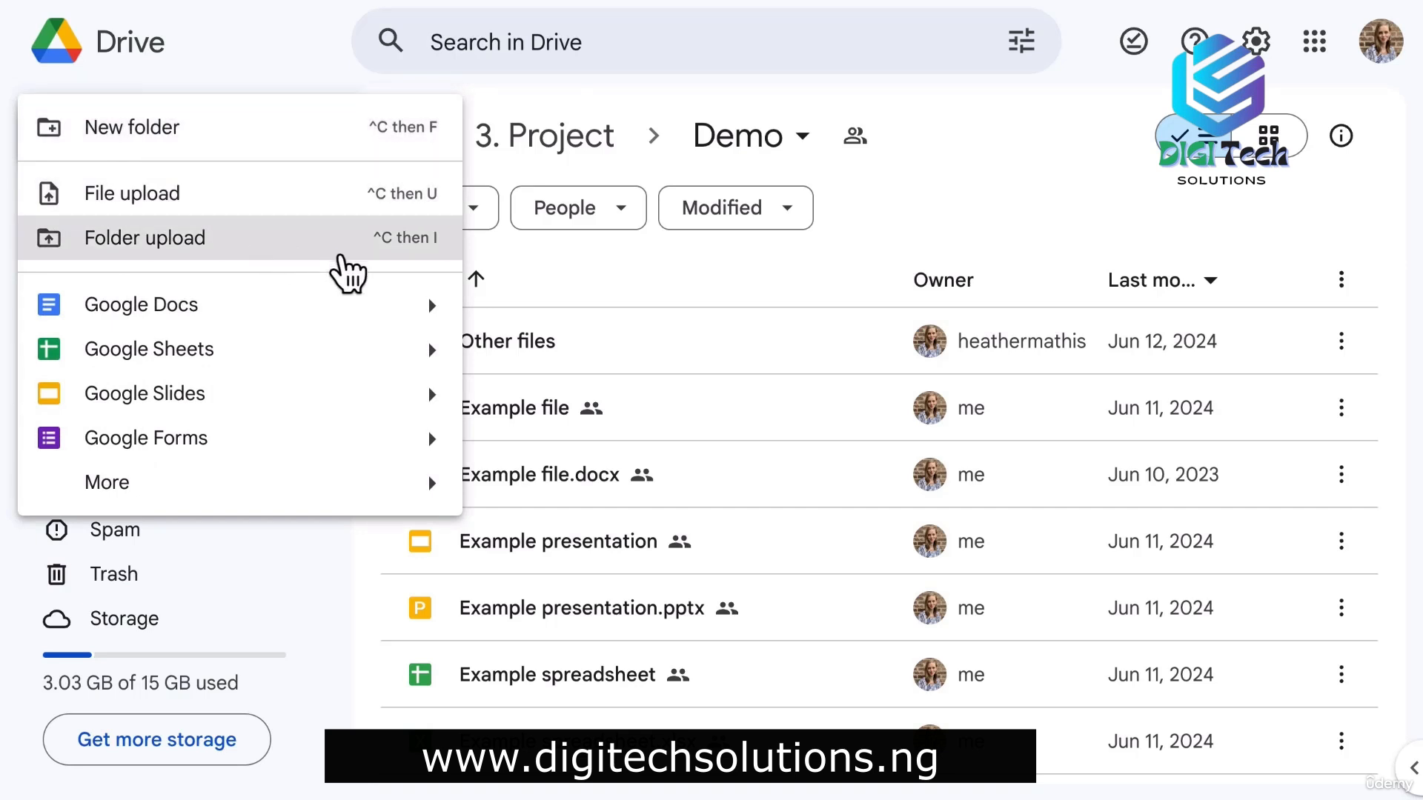
mouse_move(438, 317)
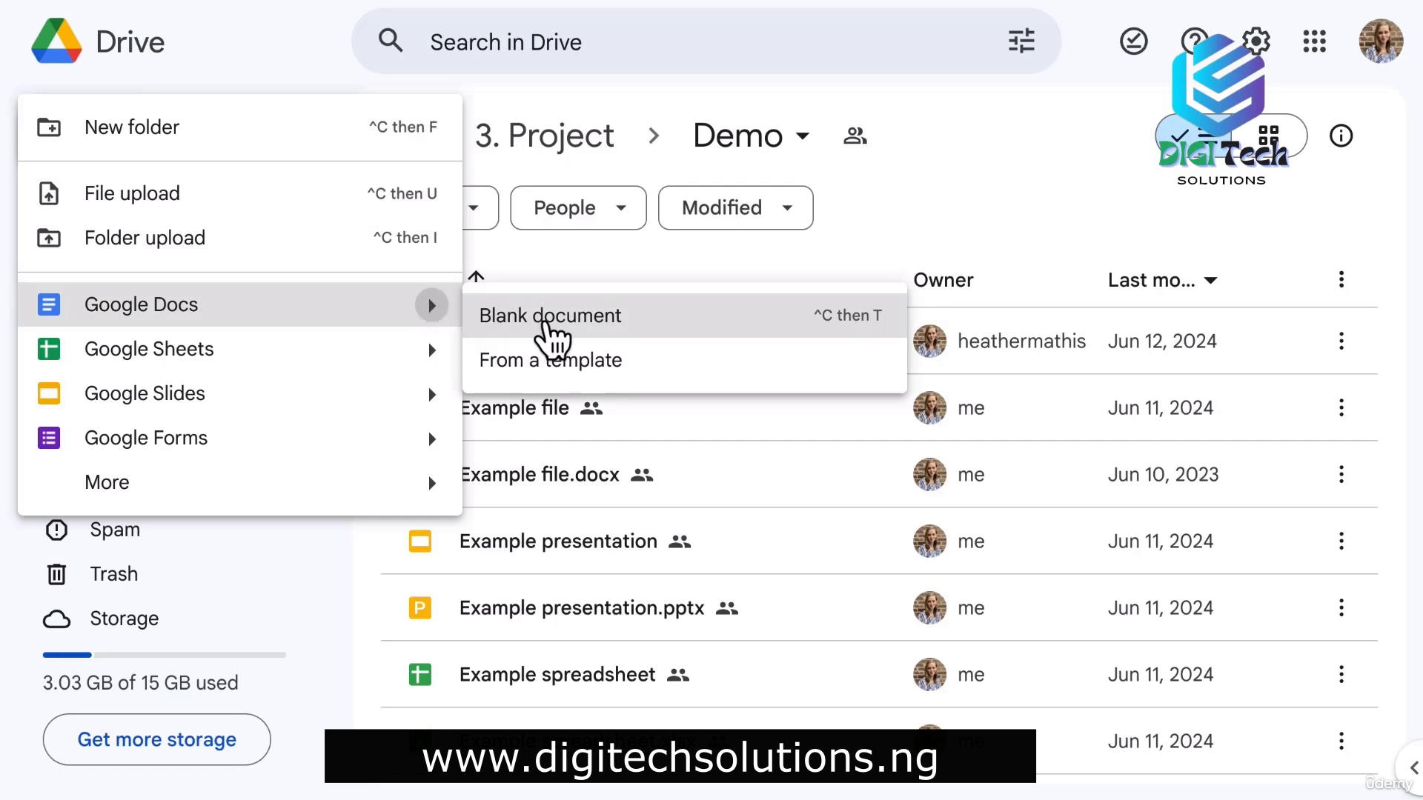
left_click(554, 318)
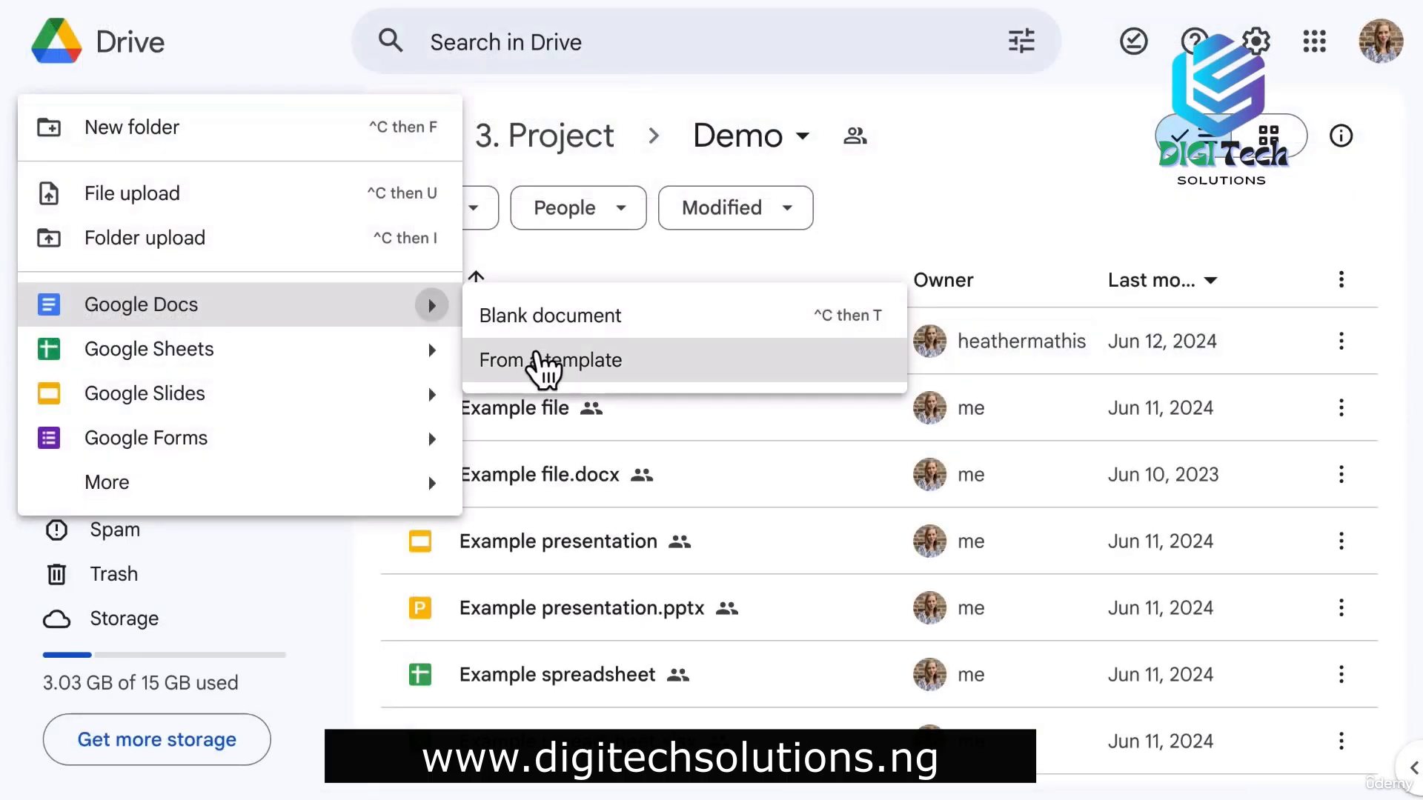
Pick the Coral Meeting notes template from the Google Docs template gallery.
left_click(539, 362)
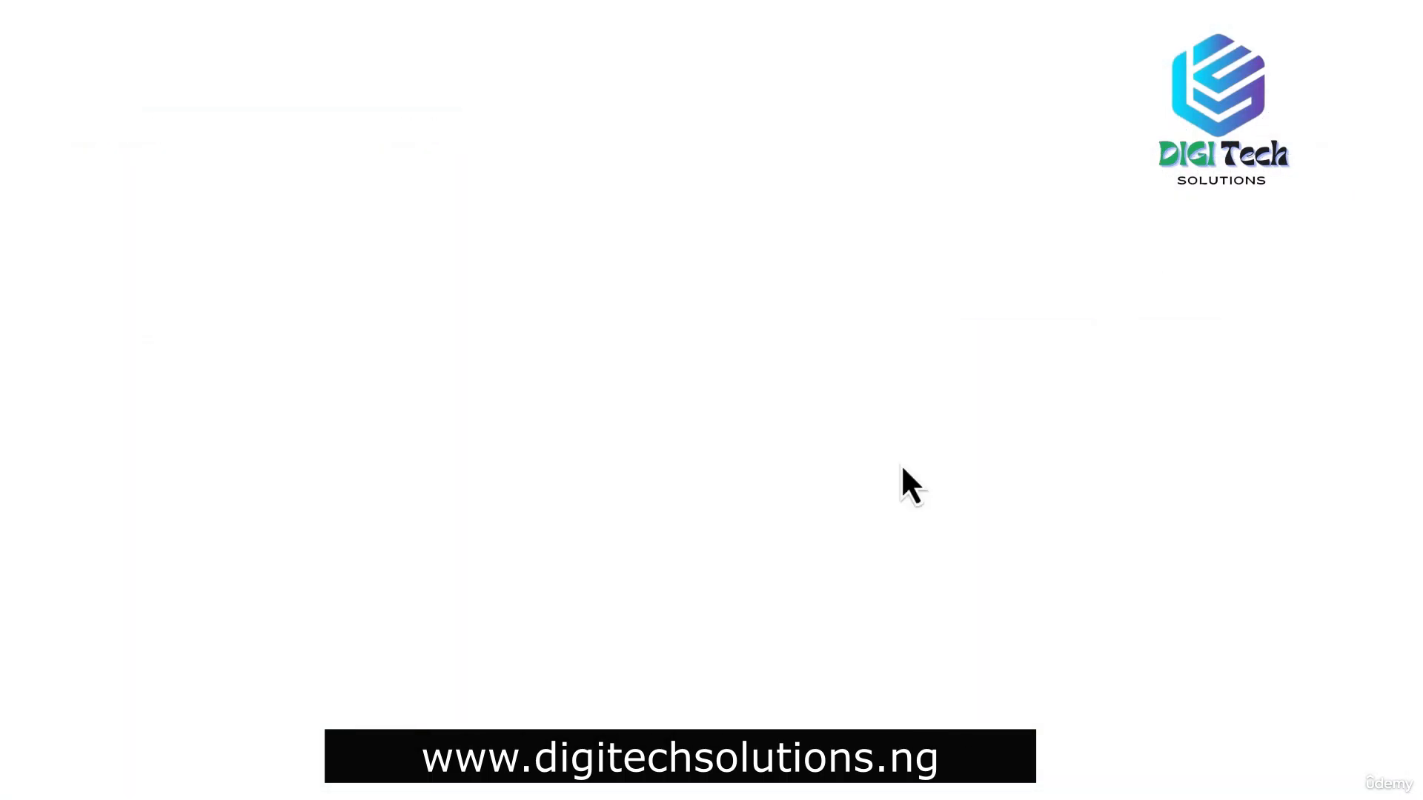
scroll(1284, 466, "down", 20)
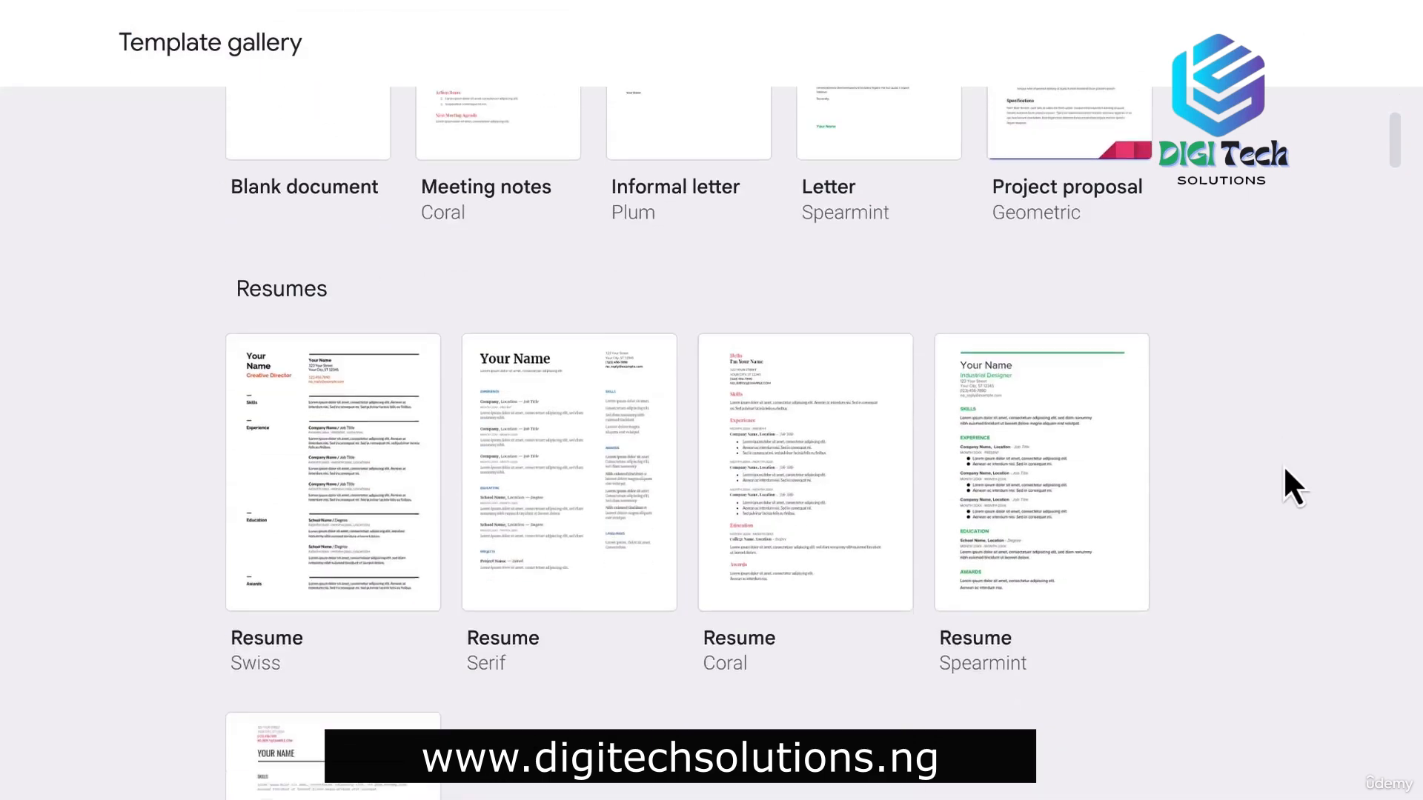
scroll(1284, 469, "down", 10)
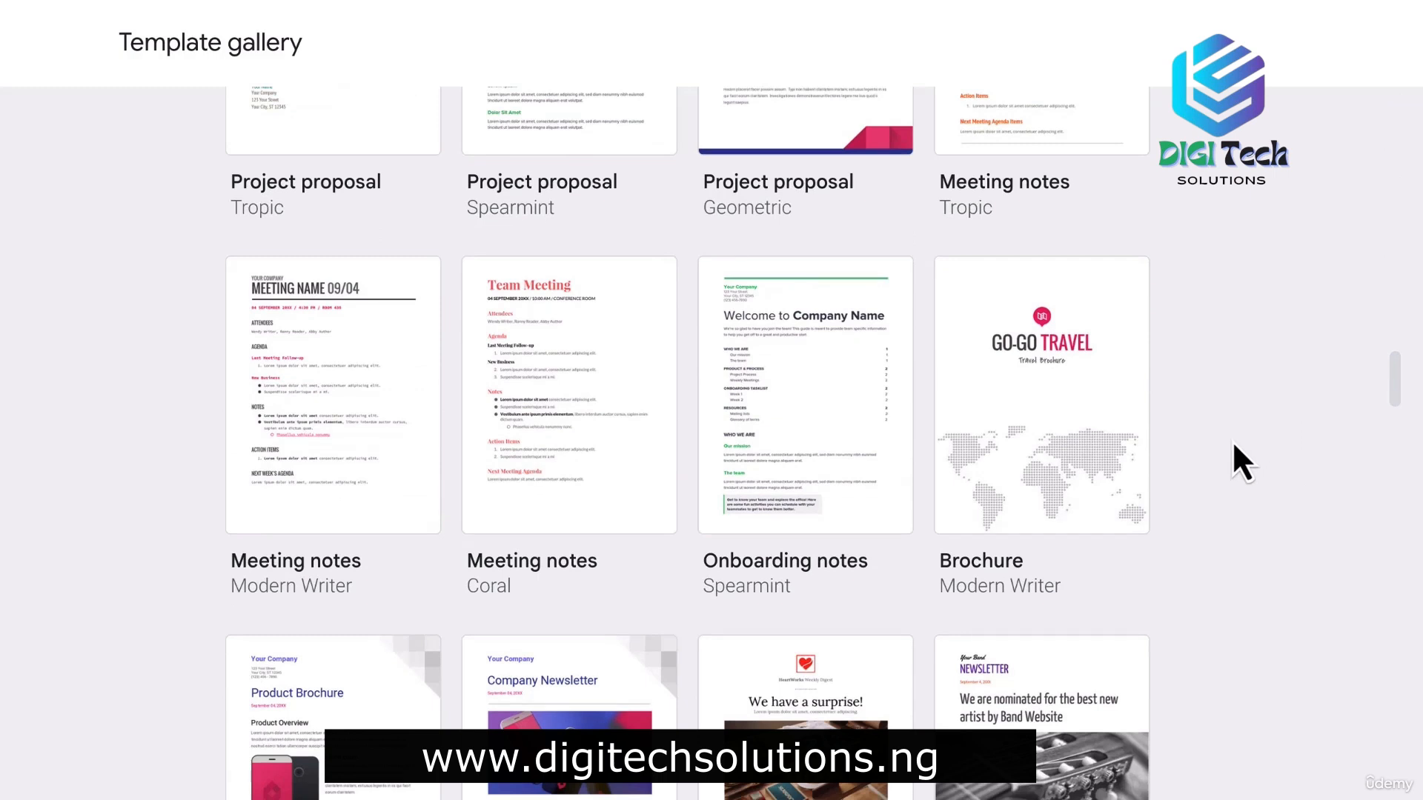
left_click(602, 378)
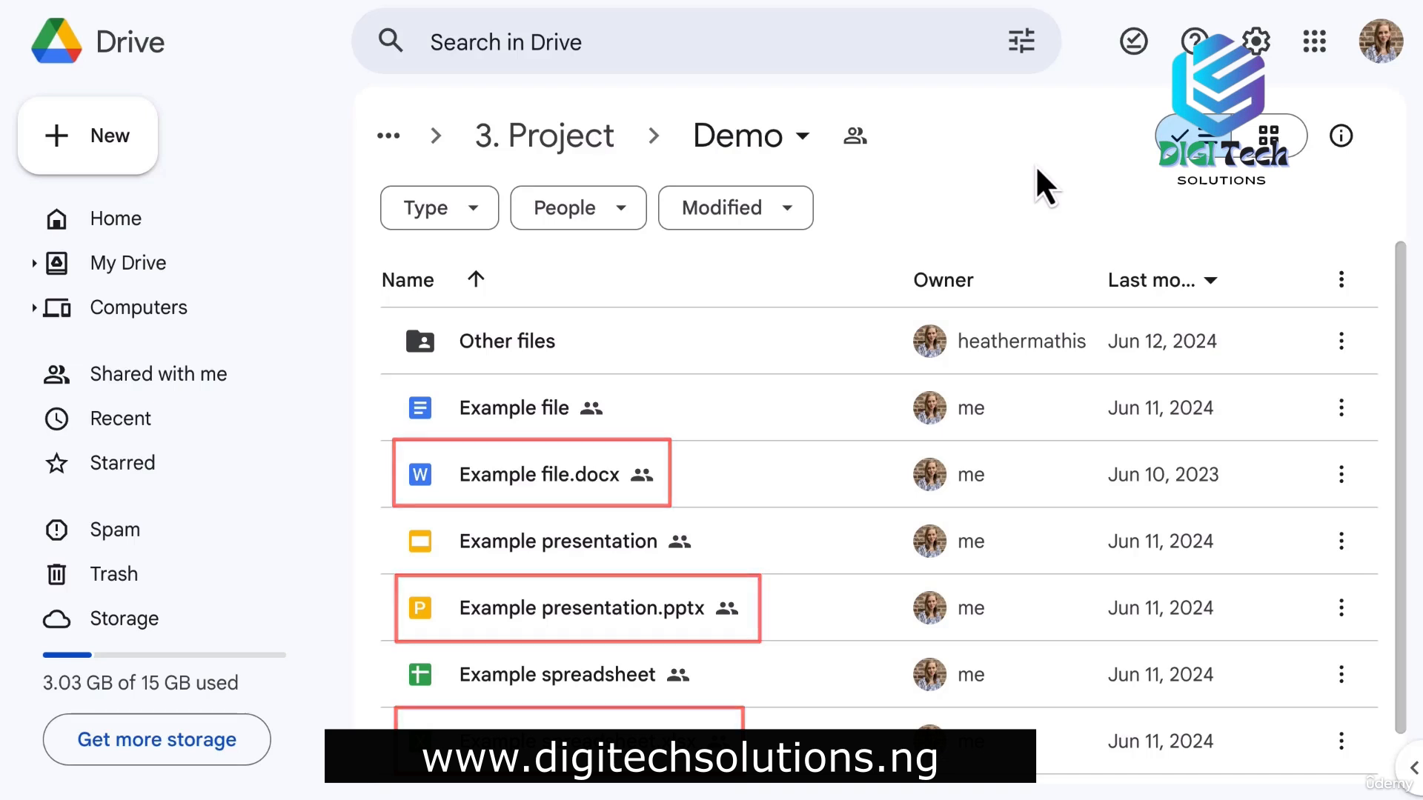
Open Example file.docx in Docs and type 'Example' on its blank page.
left_click(528, 501)
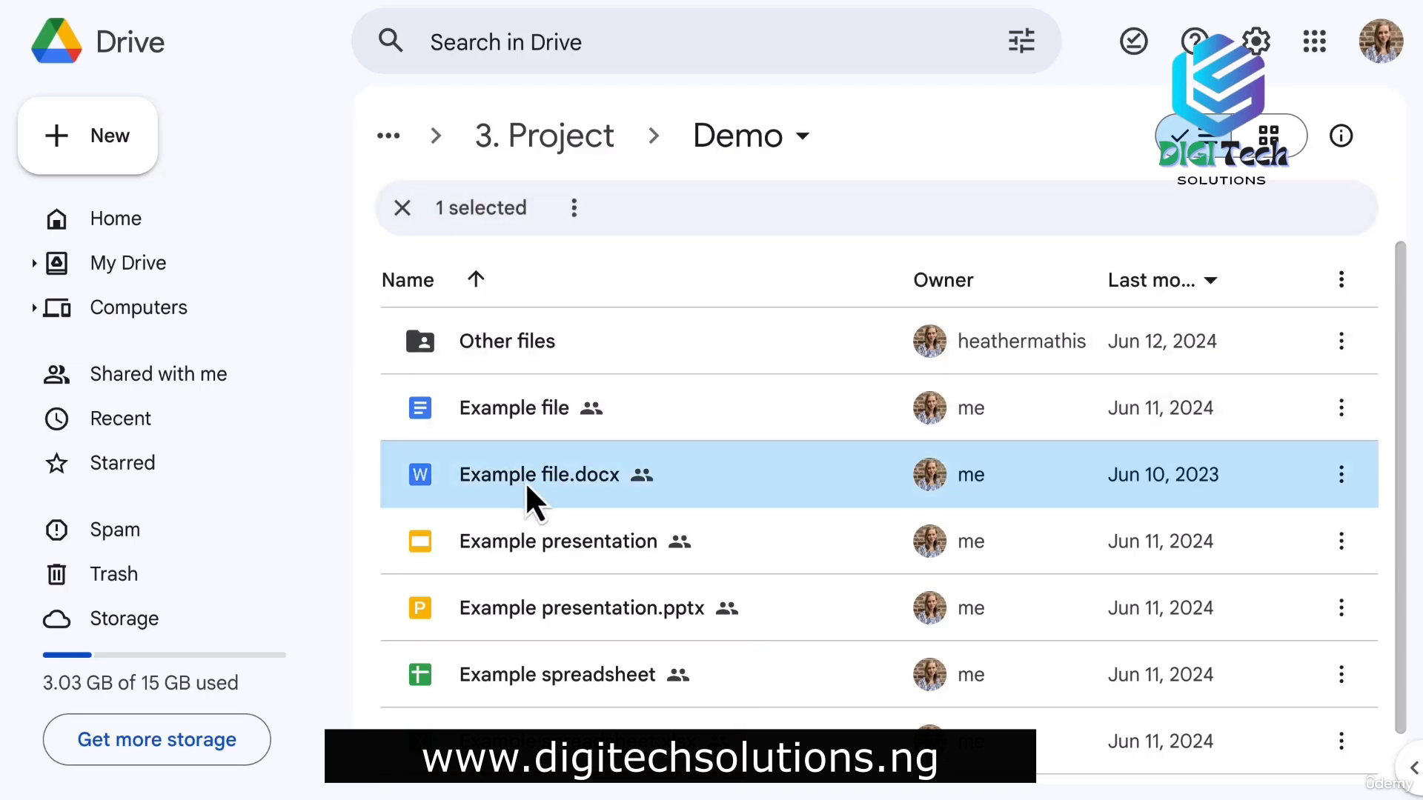
double_click(527, 486)
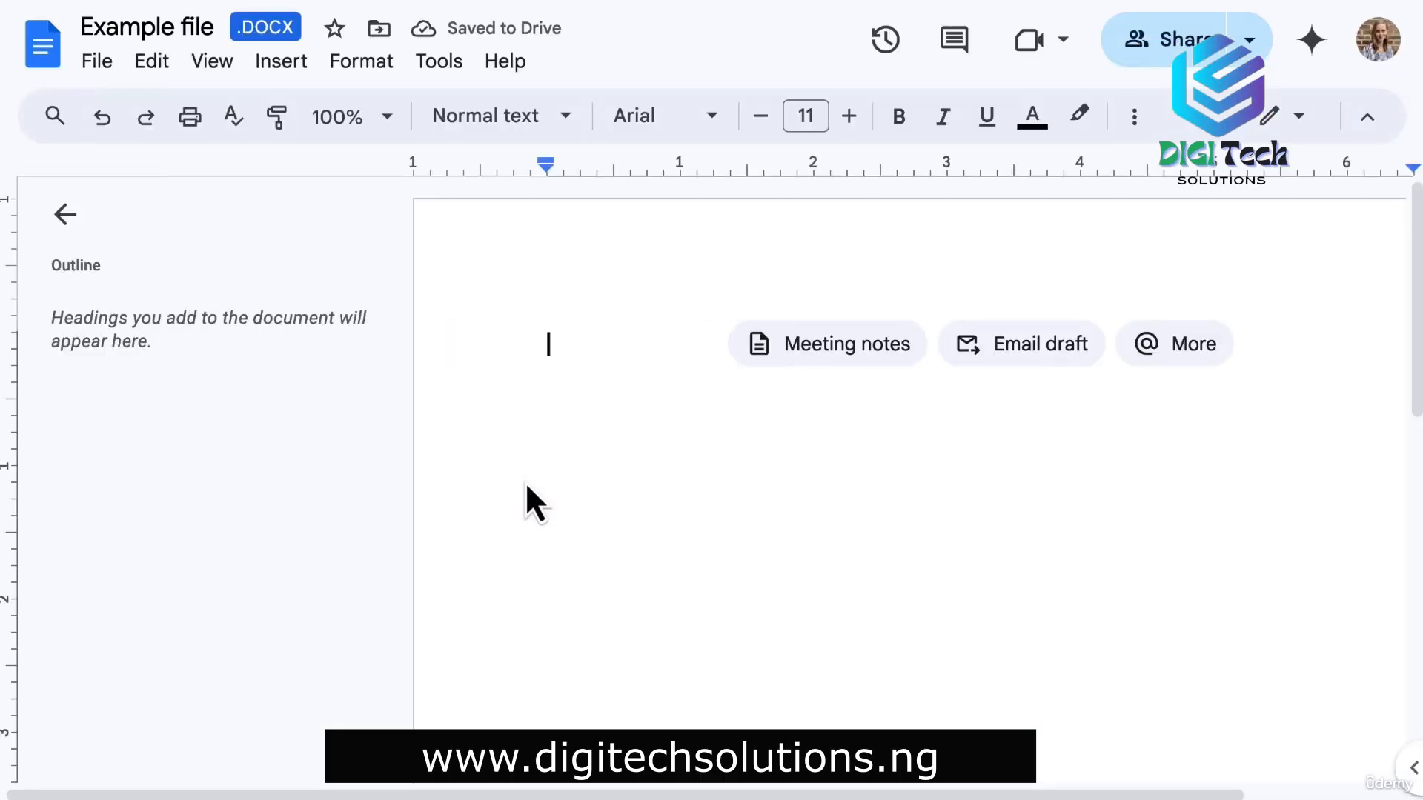
type("Example")
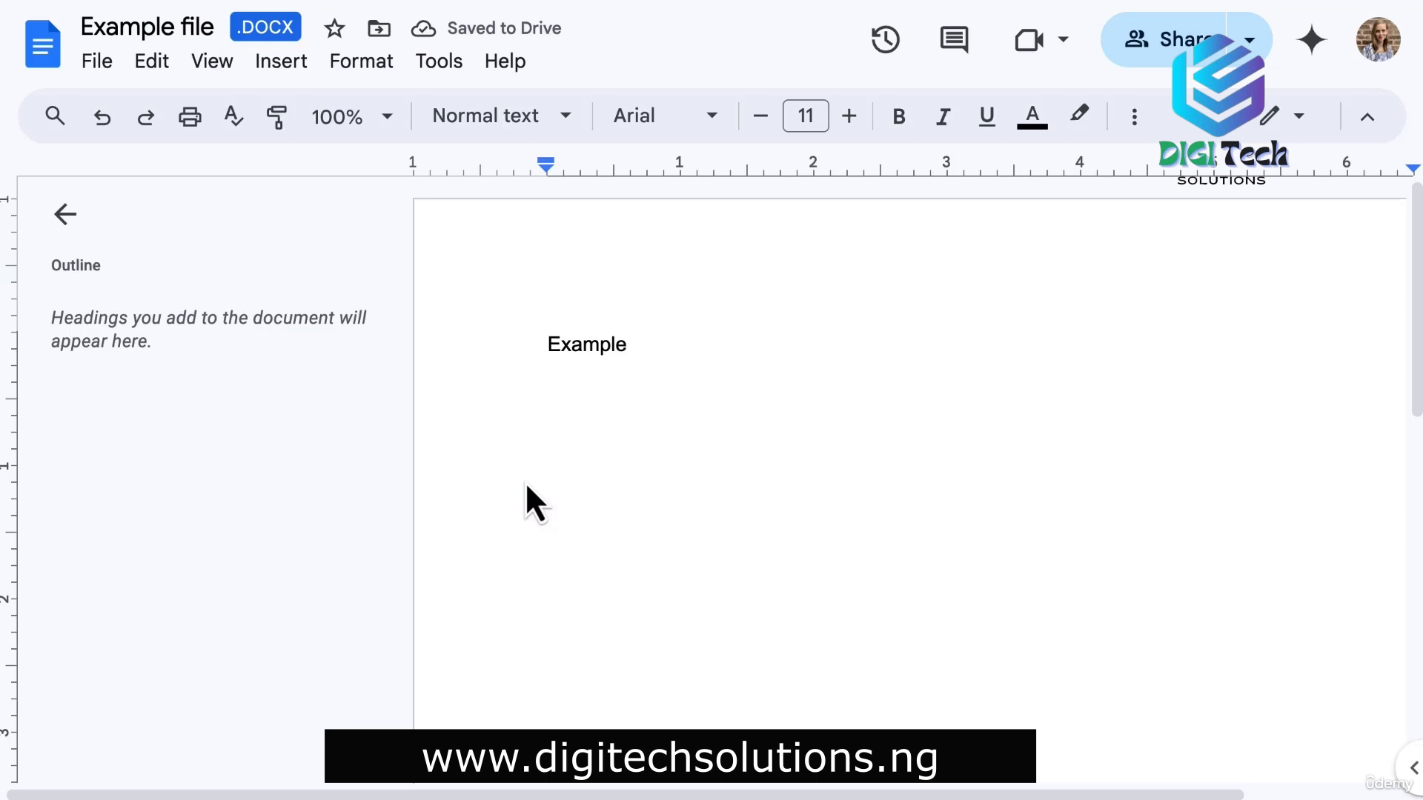
left_click(98, 62)
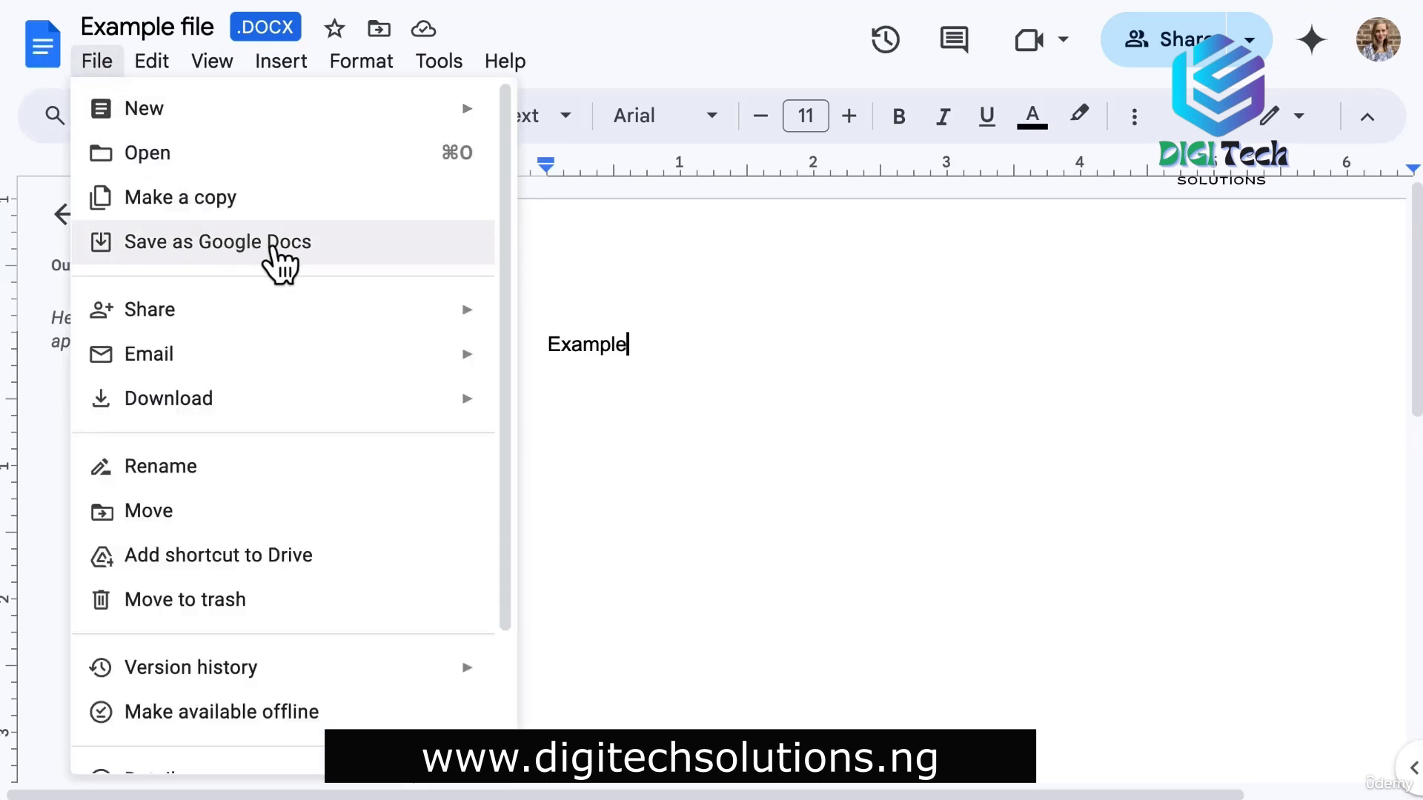
Save Example file.docx as a Google Doc and add 'now that t is a Google Doc' after Example.
left_click(273, 248)
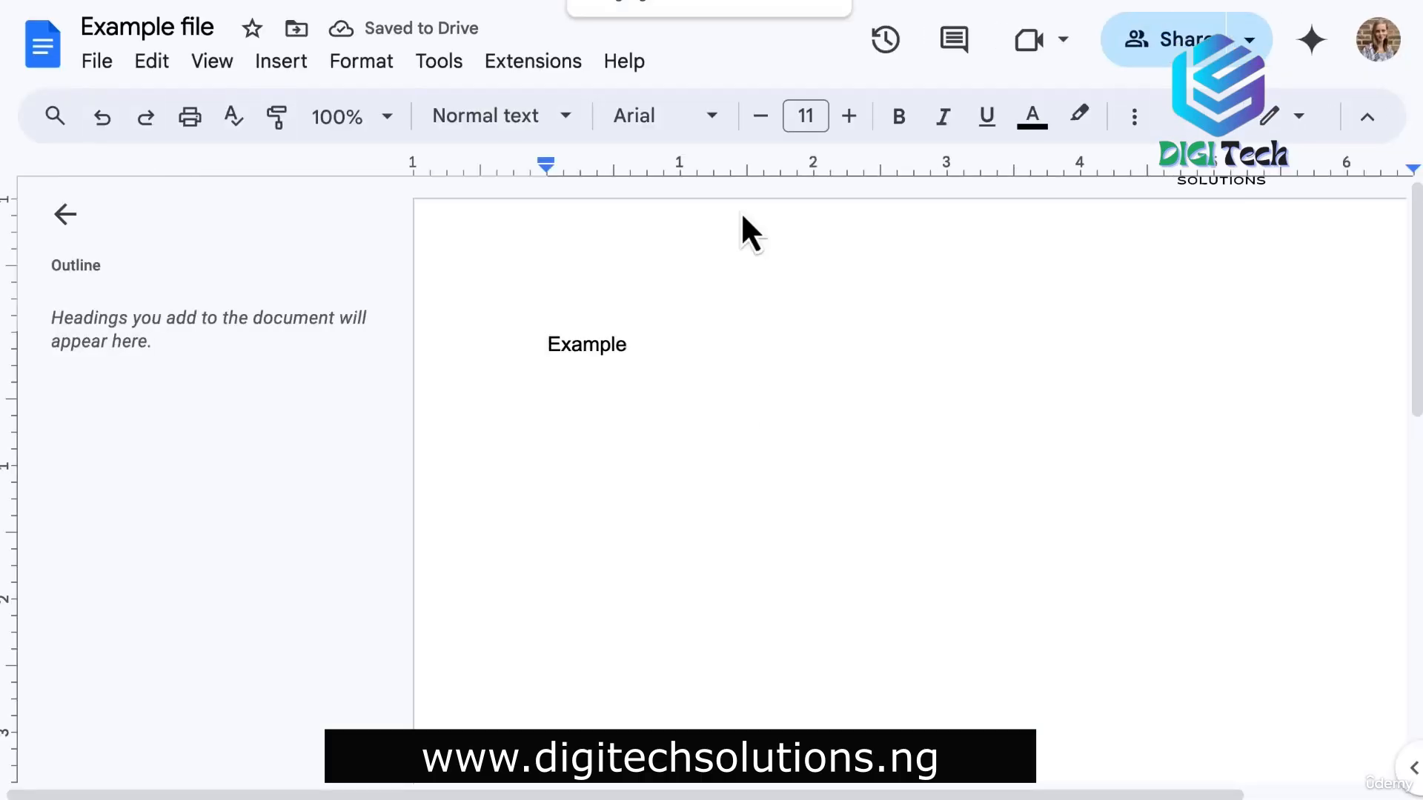
left_click(711, 343)
type("now that t")
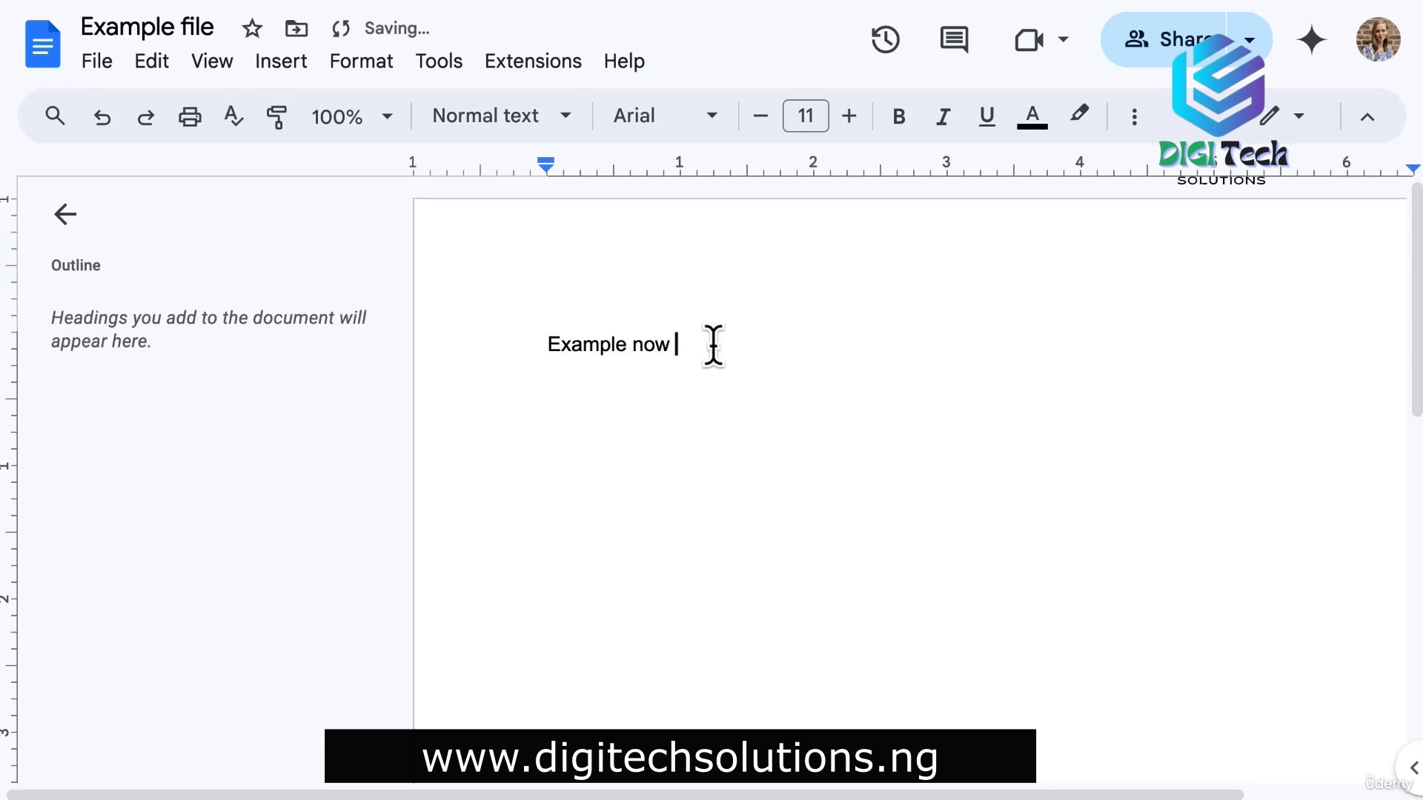
type(" is a Google Doc")
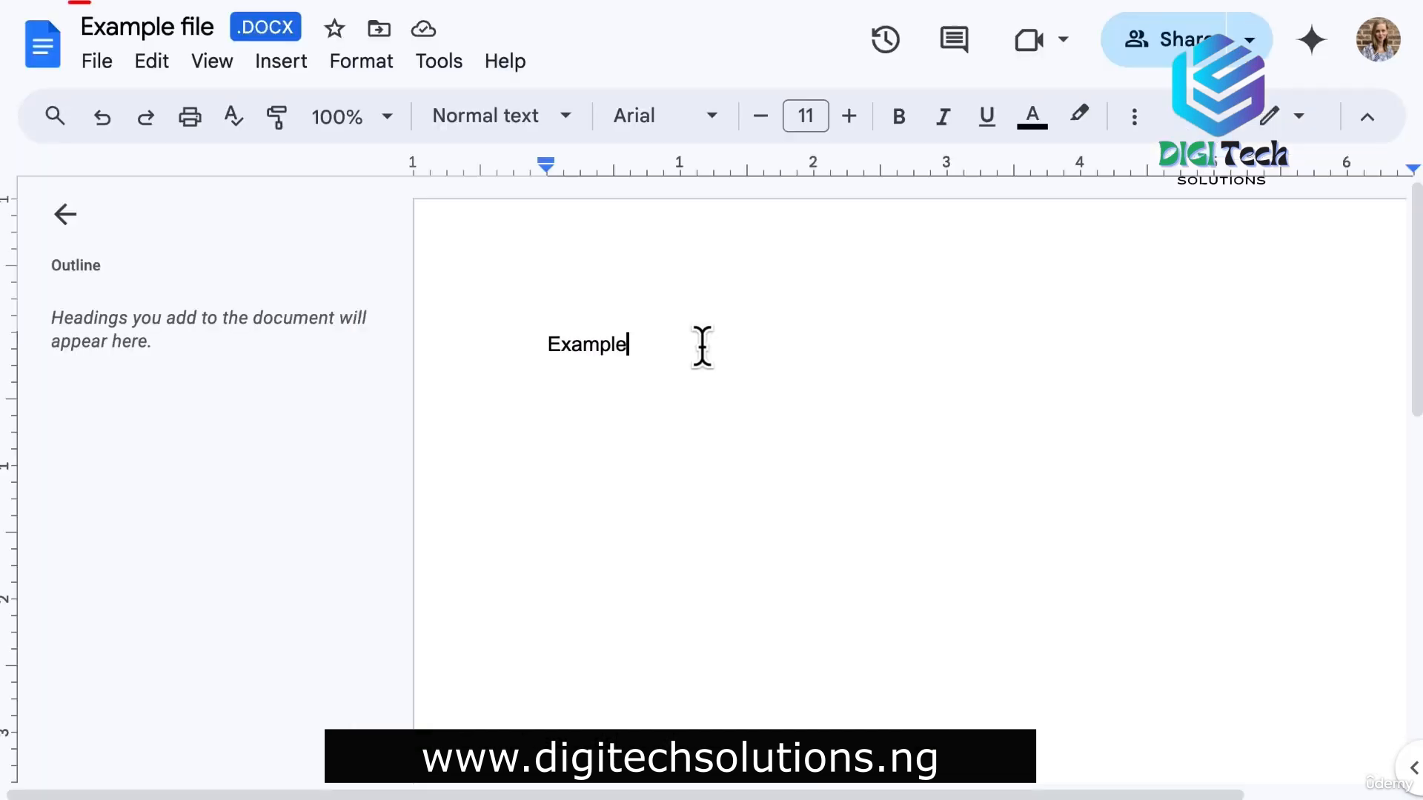
Type 'that is cifferent' while comparing the converted doc with the .docx original.
type("that is cifferent")
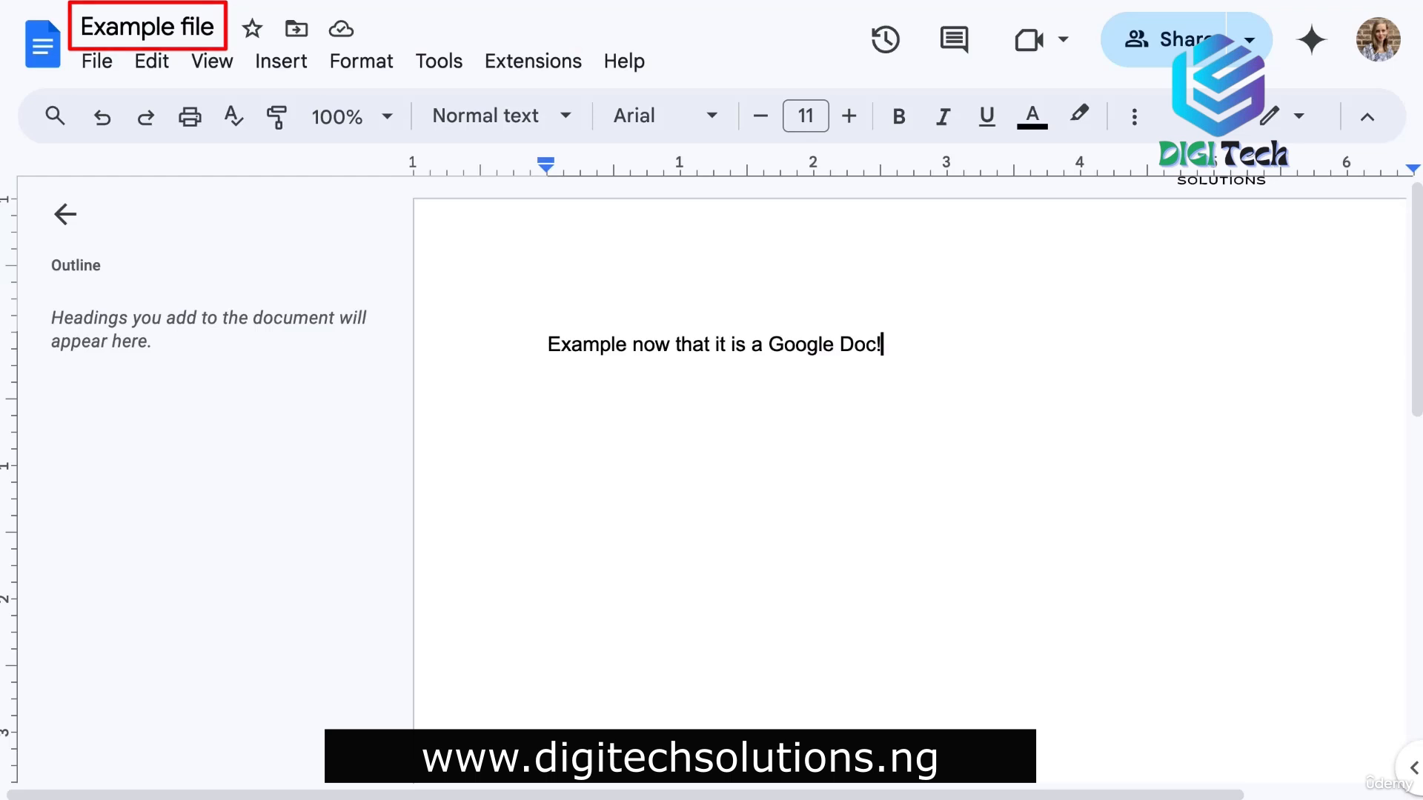
Rename the converted Google Doc to 'Example file - CURRENT'.
left_click(228, 29)
type("- CUR")
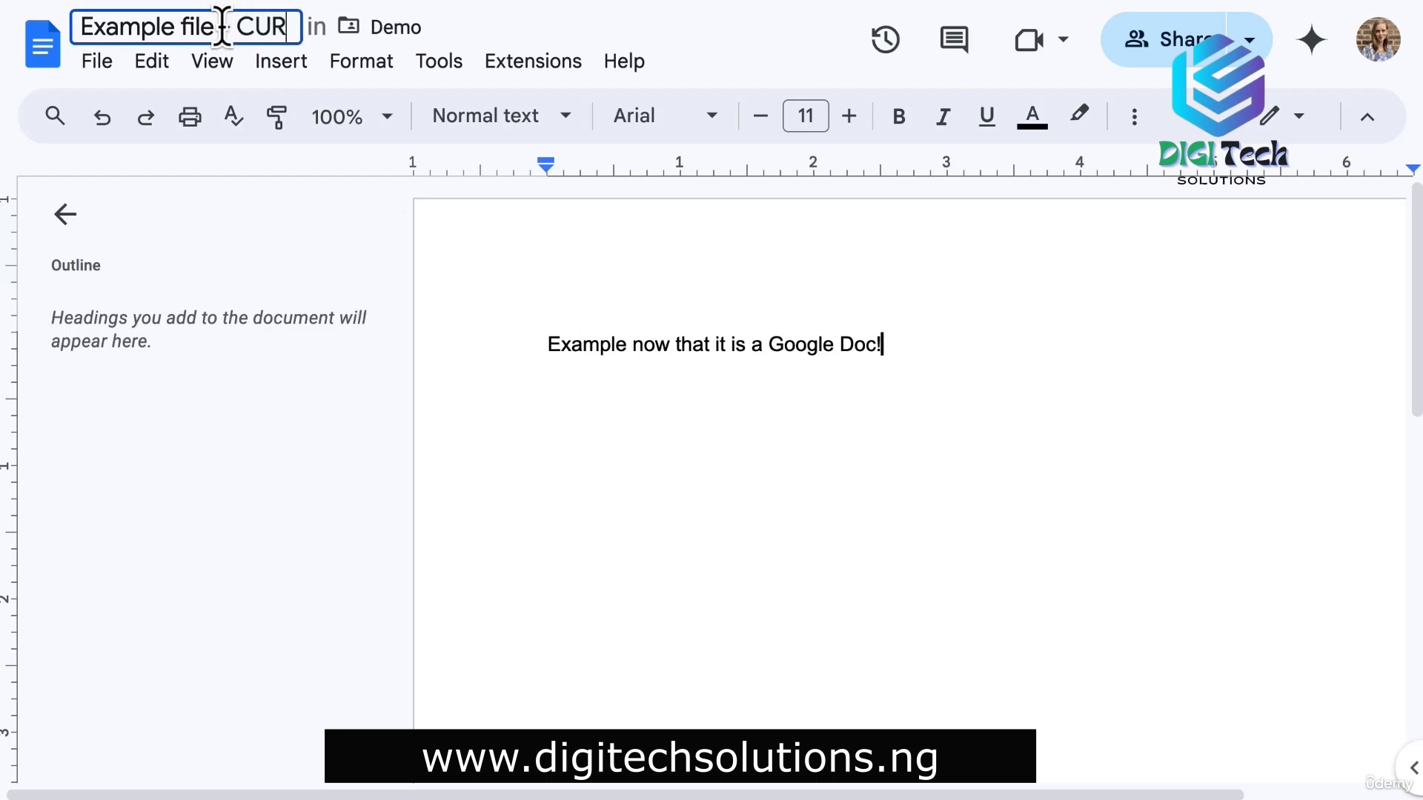
type("RENT")
left_click(539, 213)
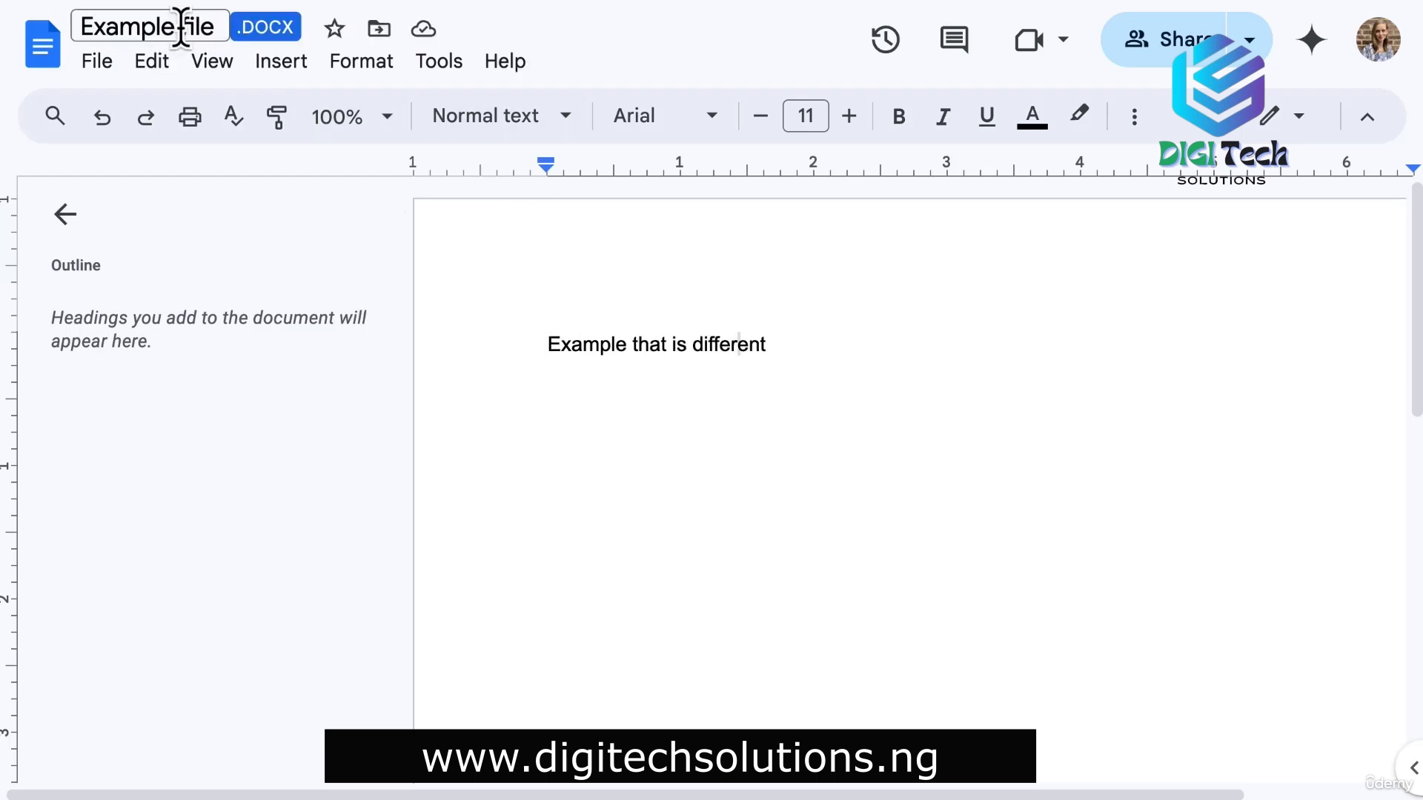
Rename the Word original to 'Example file - ORIGINAL'.
left_click(181, 32)
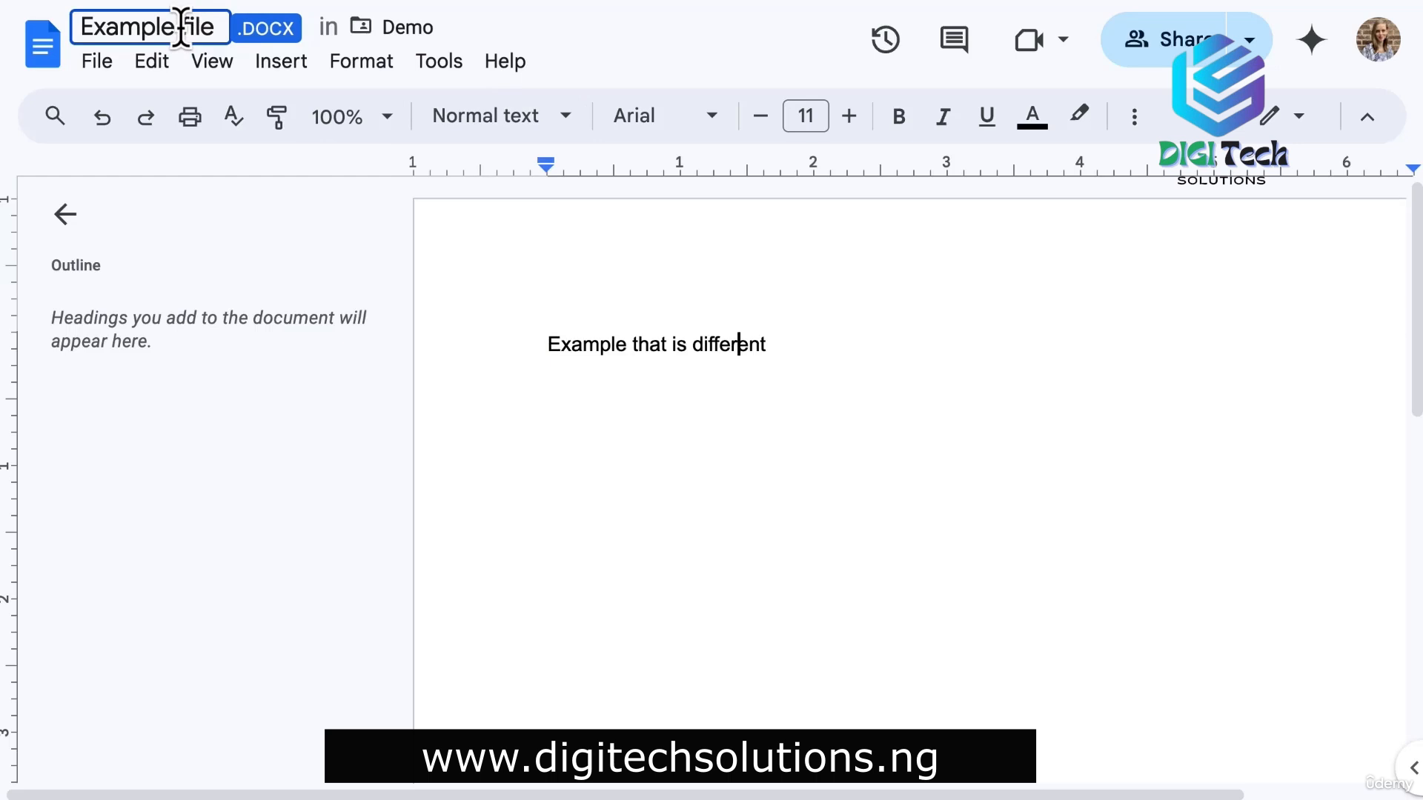
type("- ORIGINAL")
left_click(557, 266)
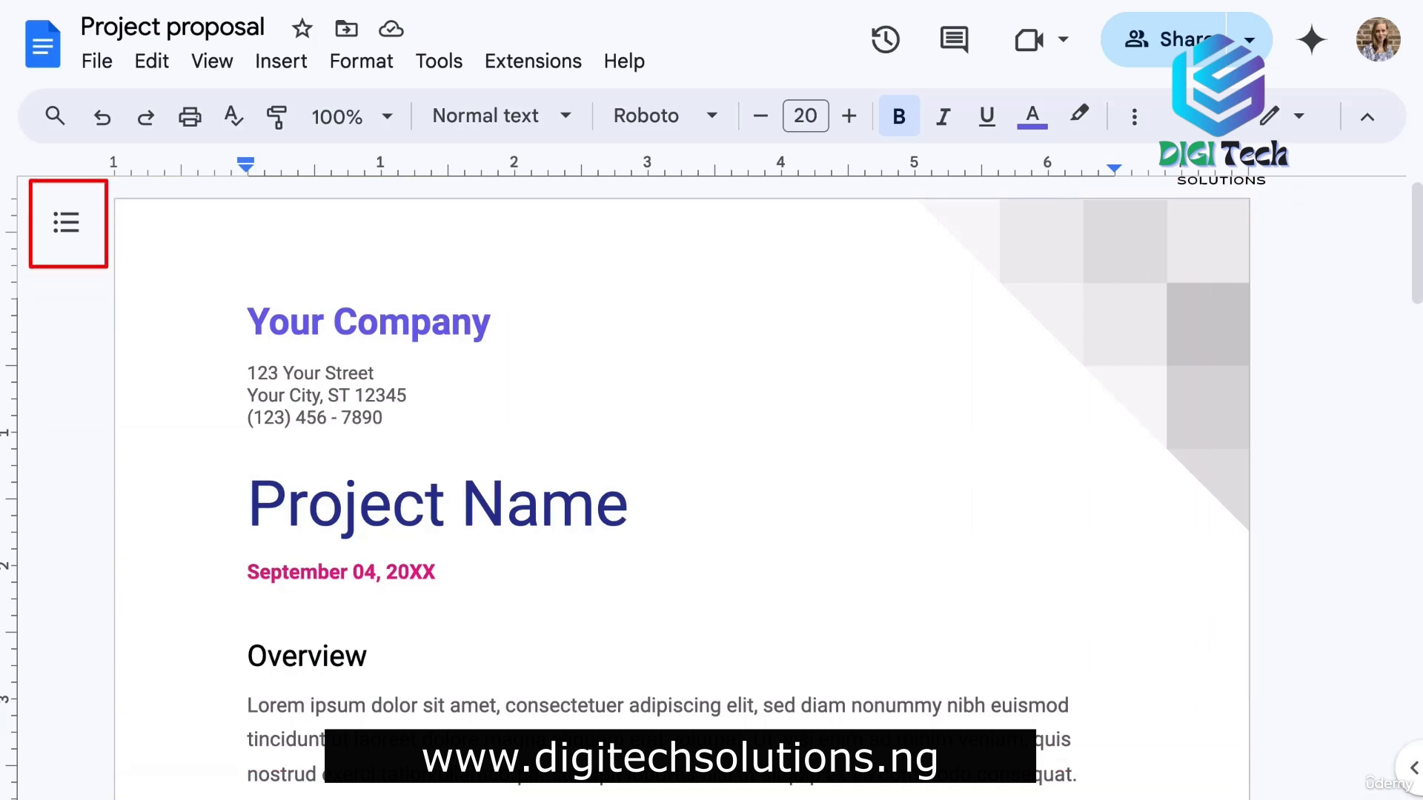
Show, hide and reshow the Project proposal outline, then right-click 'Your Company'.
left_click(68, 226)
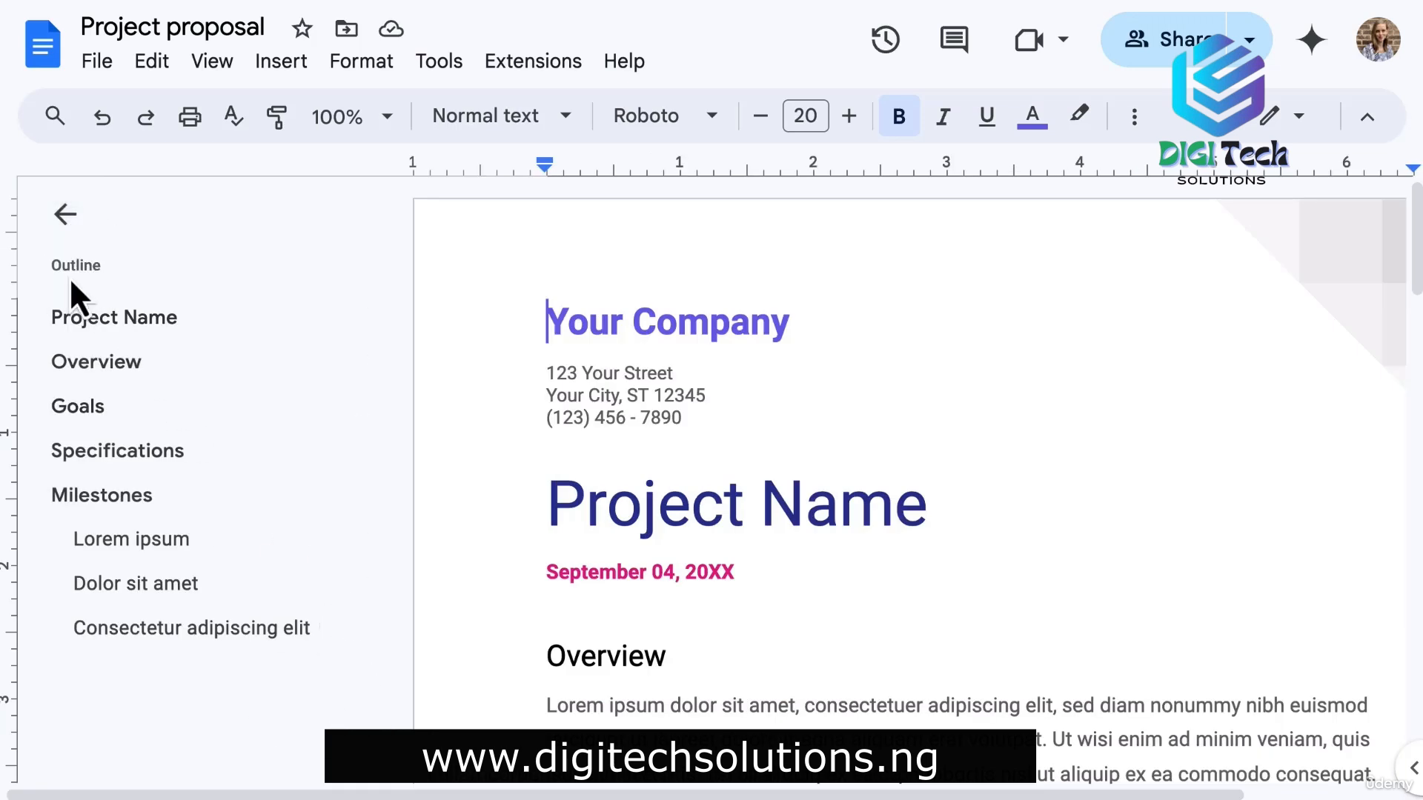
left_click(56, 216)
left_click(58, 226)
right_click(686, 318)
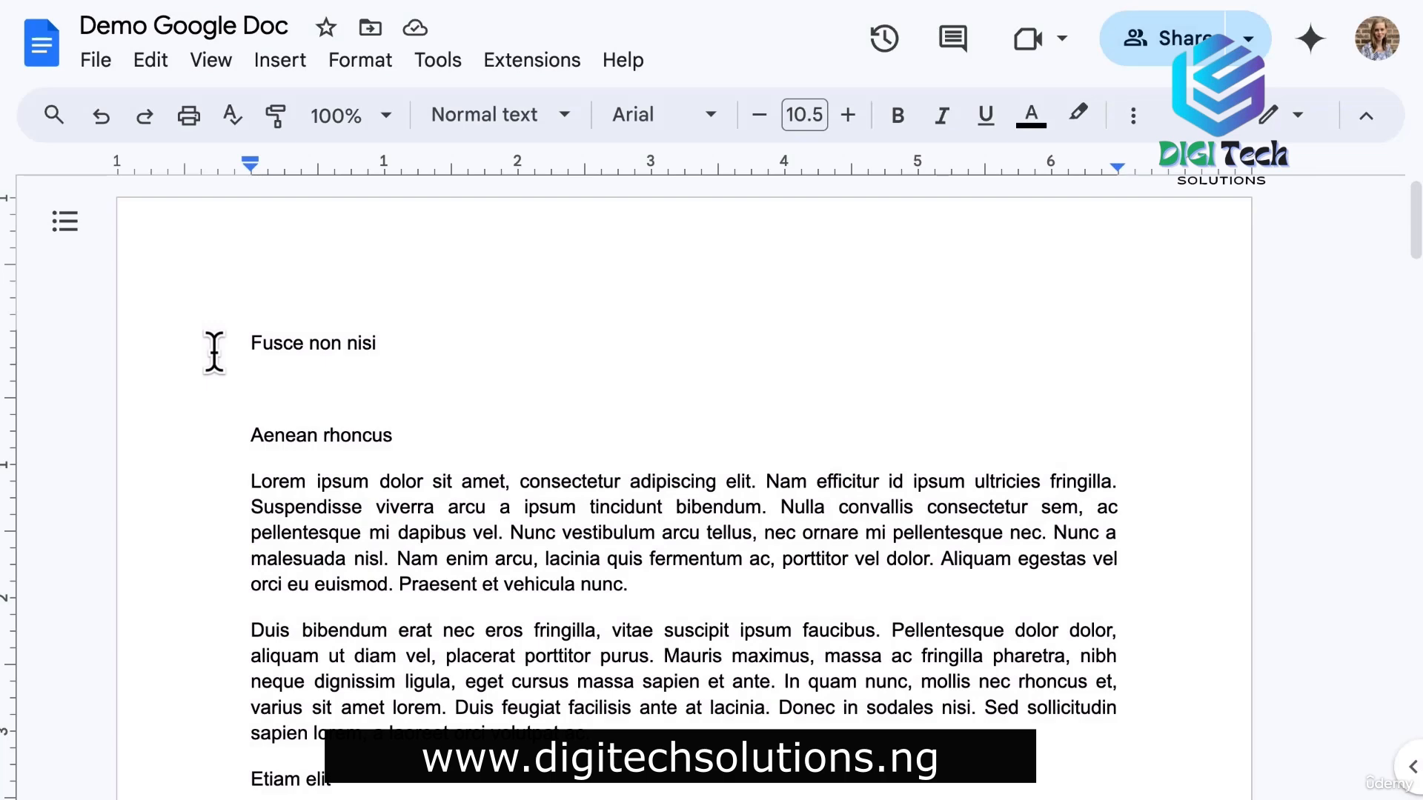
scroll(214, 352, "down", 7)
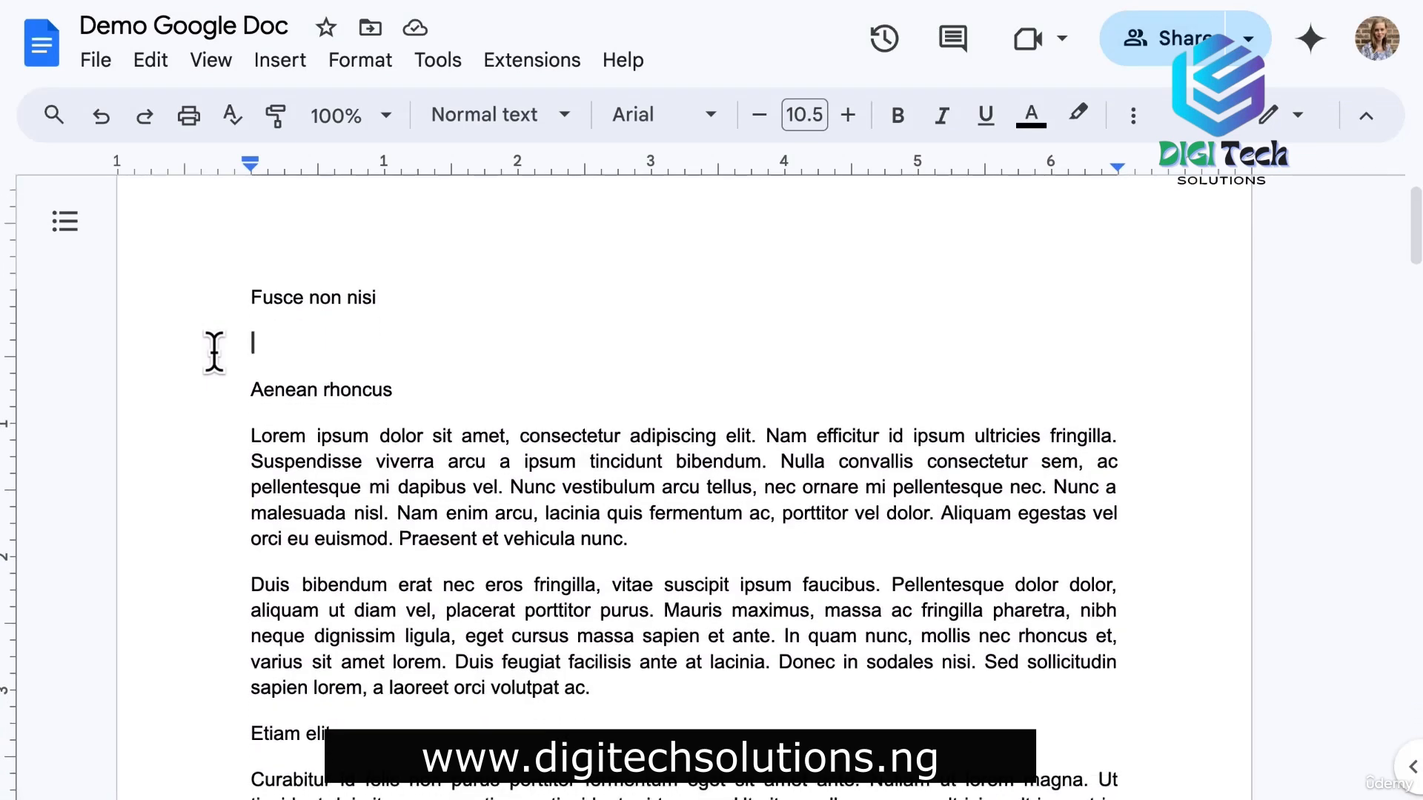
scroll(214, 352, "down", 3)
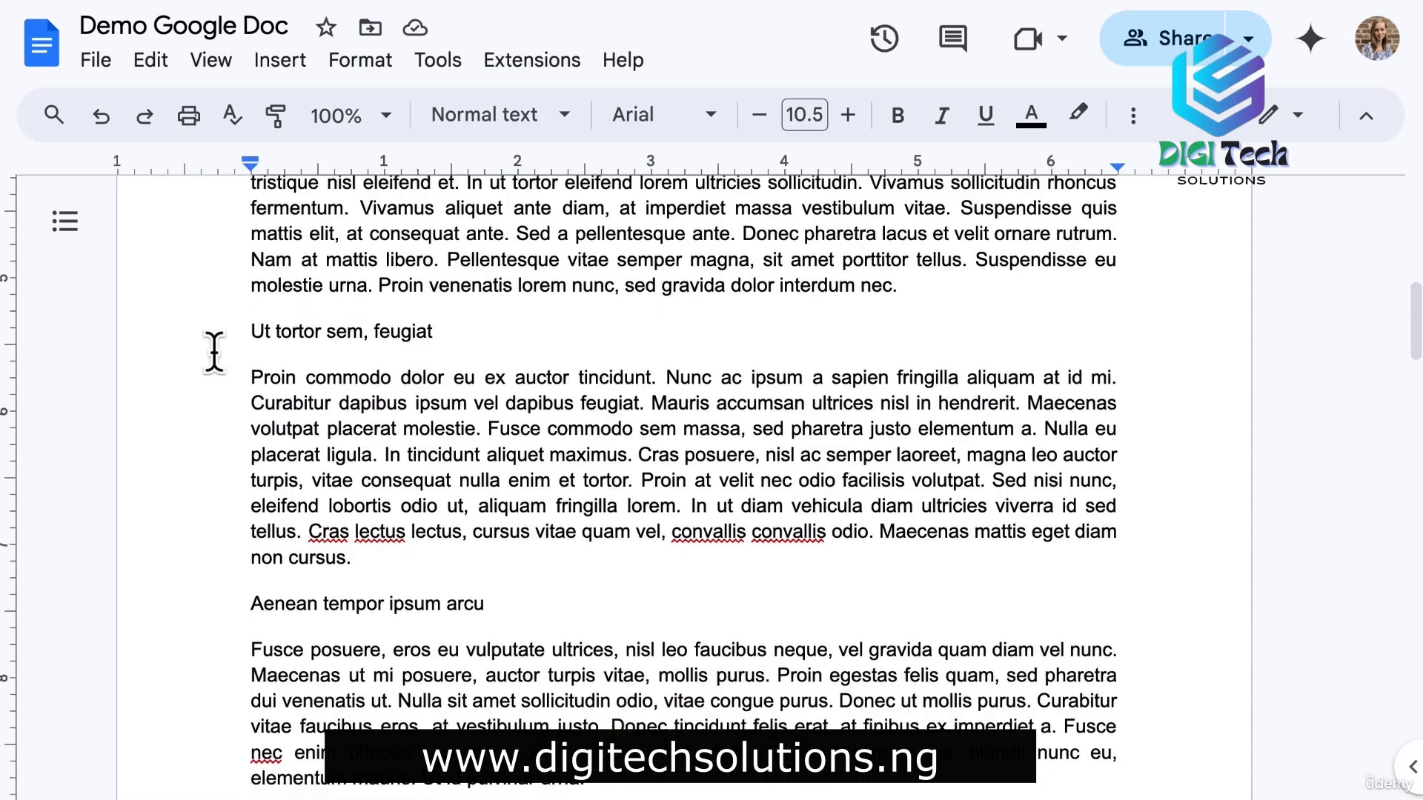
scroll(214, 352, "up", 10)
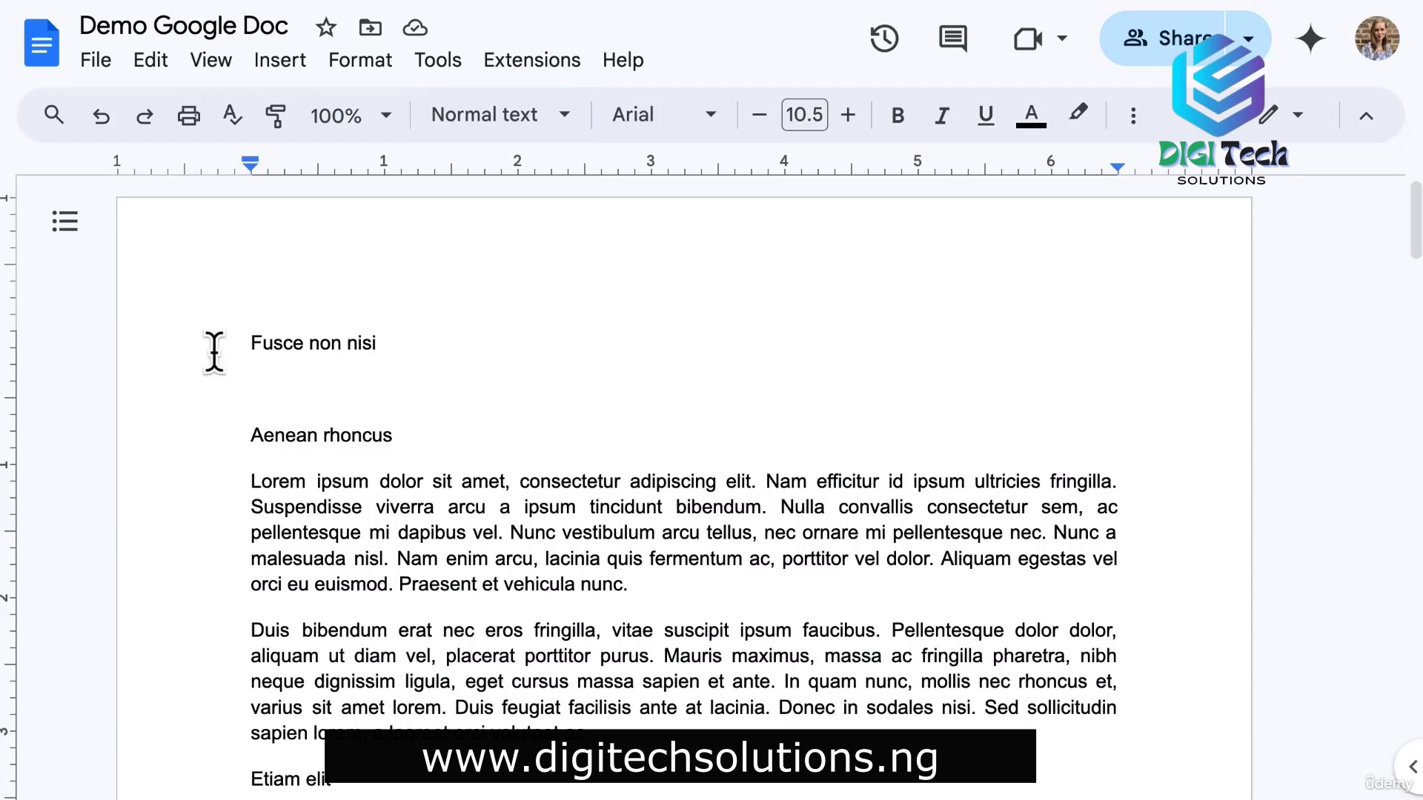
Give the Fusce non nisi line the Title paragraph style.
left_click_drag(393, 342, 238, 340)
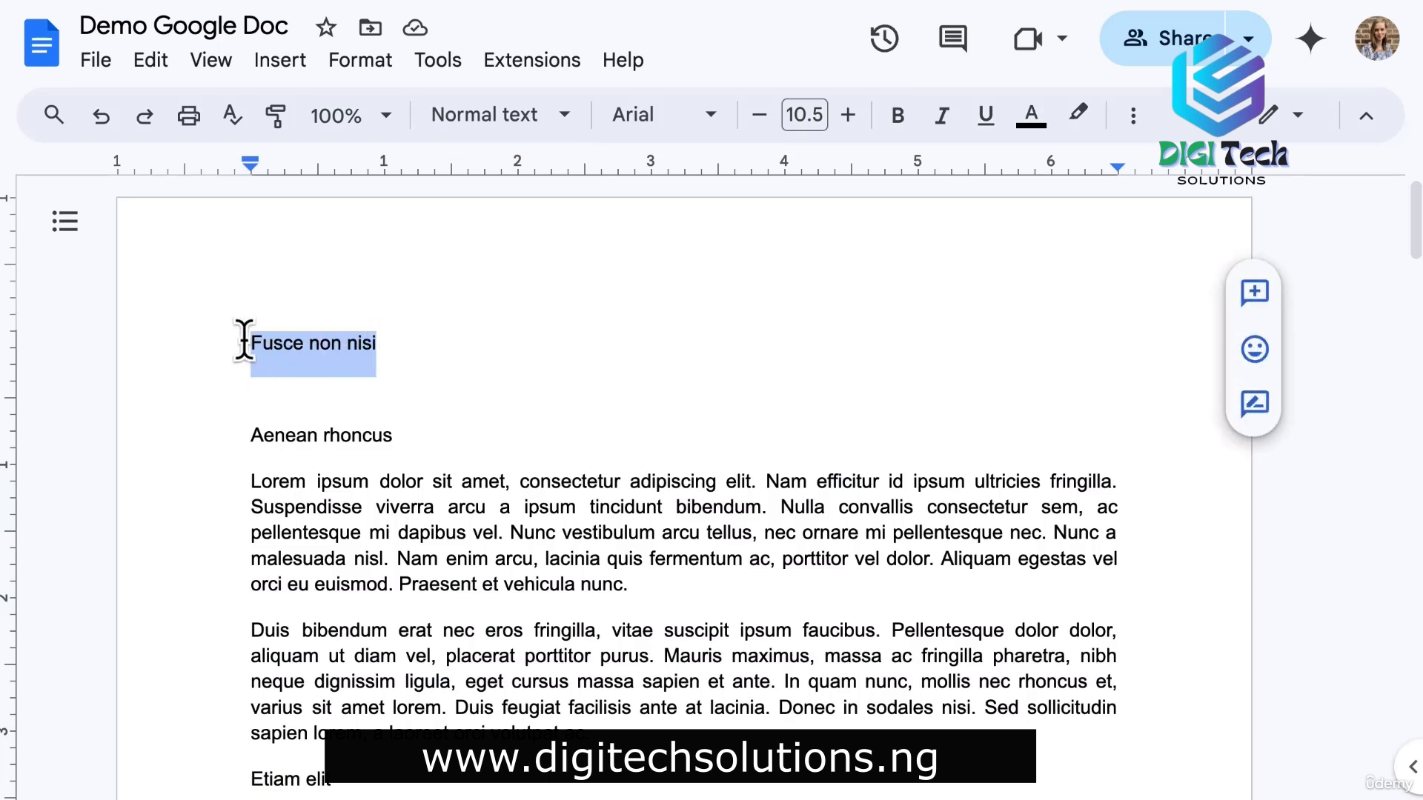
left_click(569, 126)
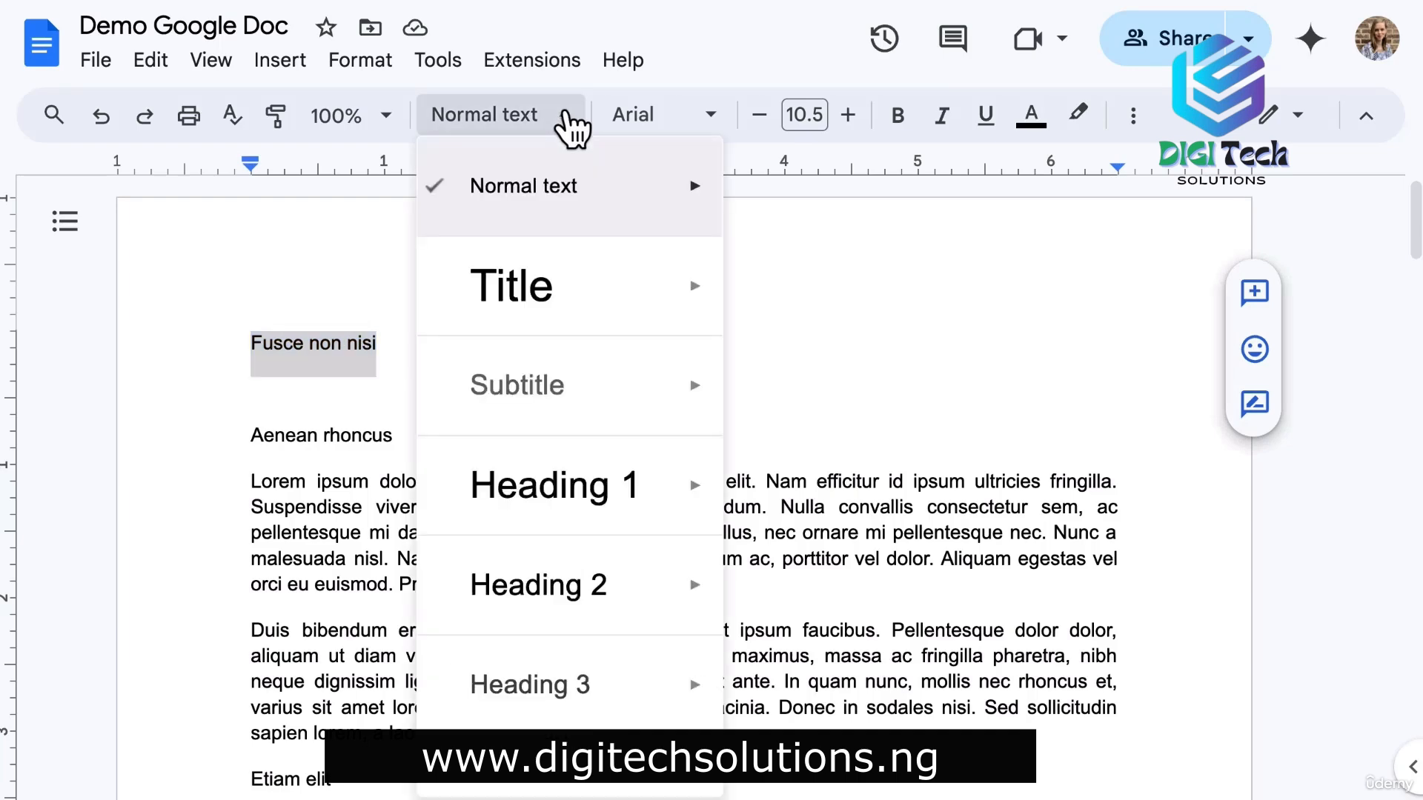
left_click(569, 300)
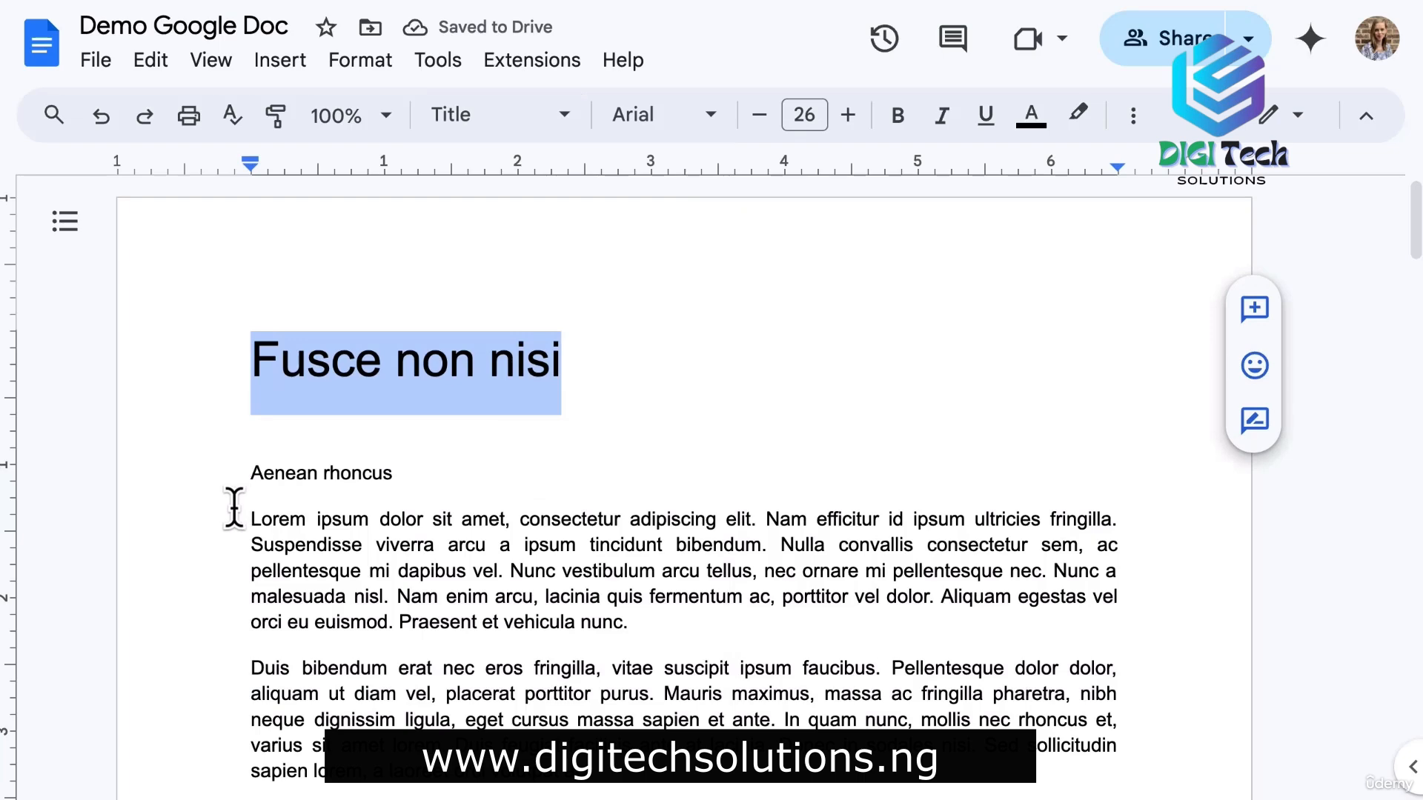
Select the Aenean rhoncus line and bring up the paragraph styles list.
left_click(245, 475)
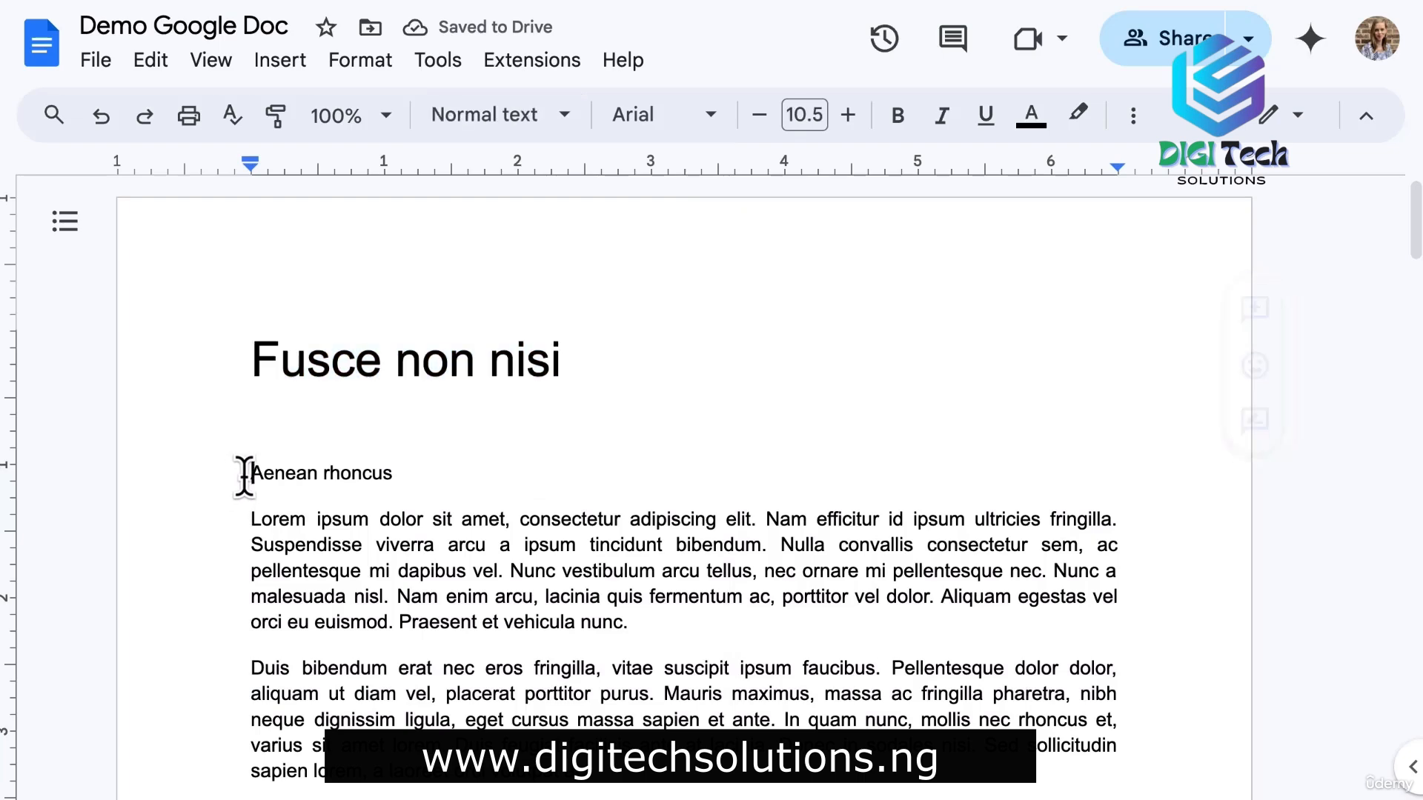
scroll(245, 474, "down", 3)
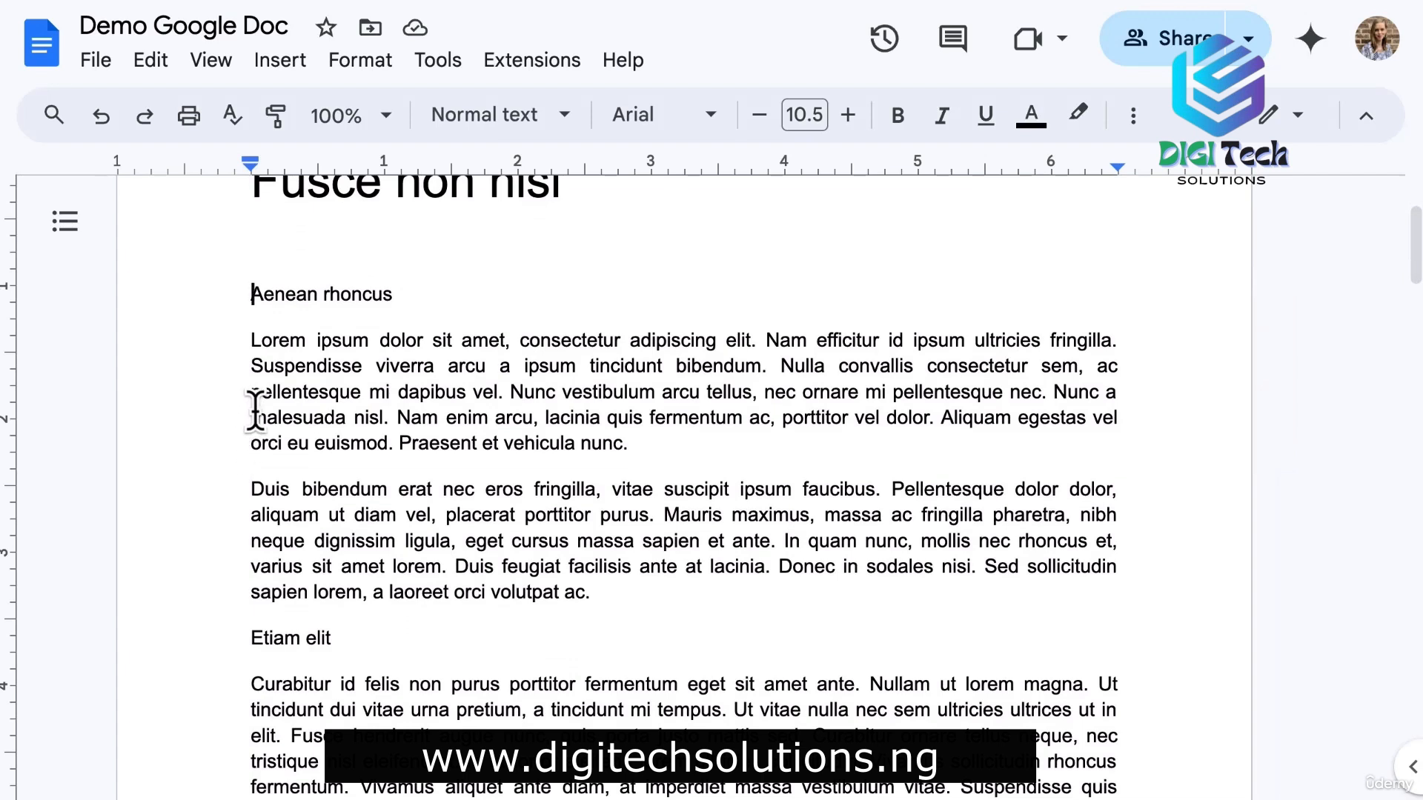
left_click_drag(243, 295, 381, 296)
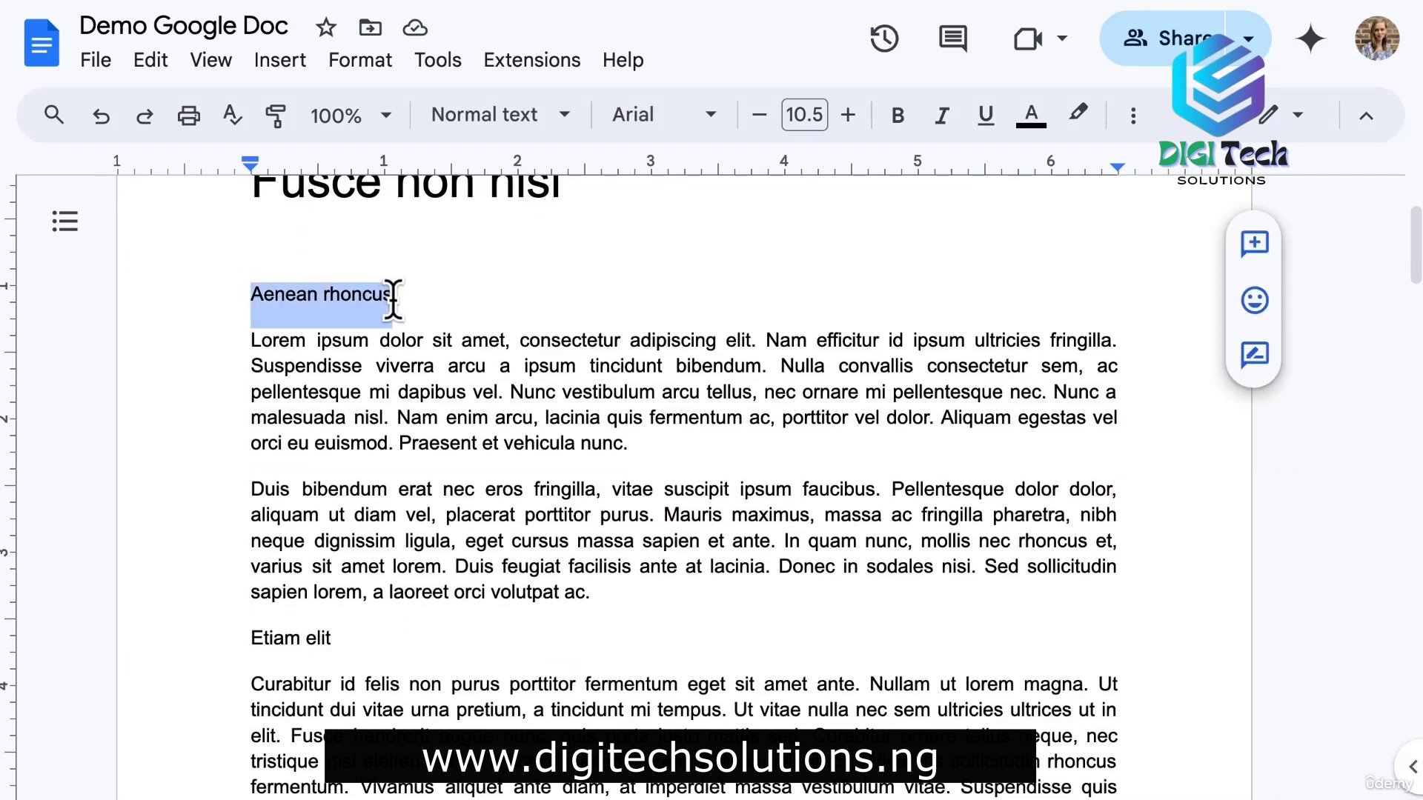
left_click(561, 120)
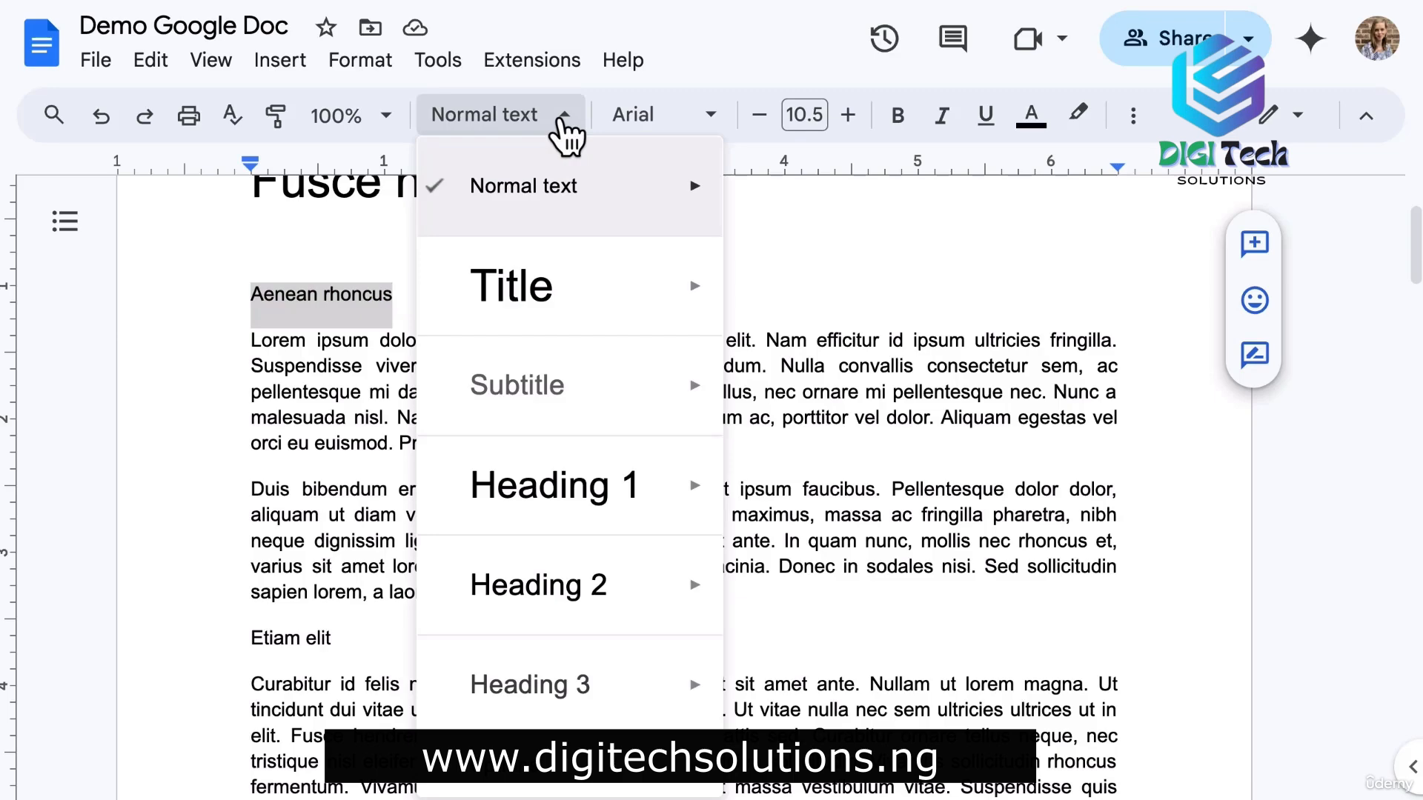
Apply Heading 1 to Aenean rhoncus and Etiam elit.
mouse_move(574, 488)
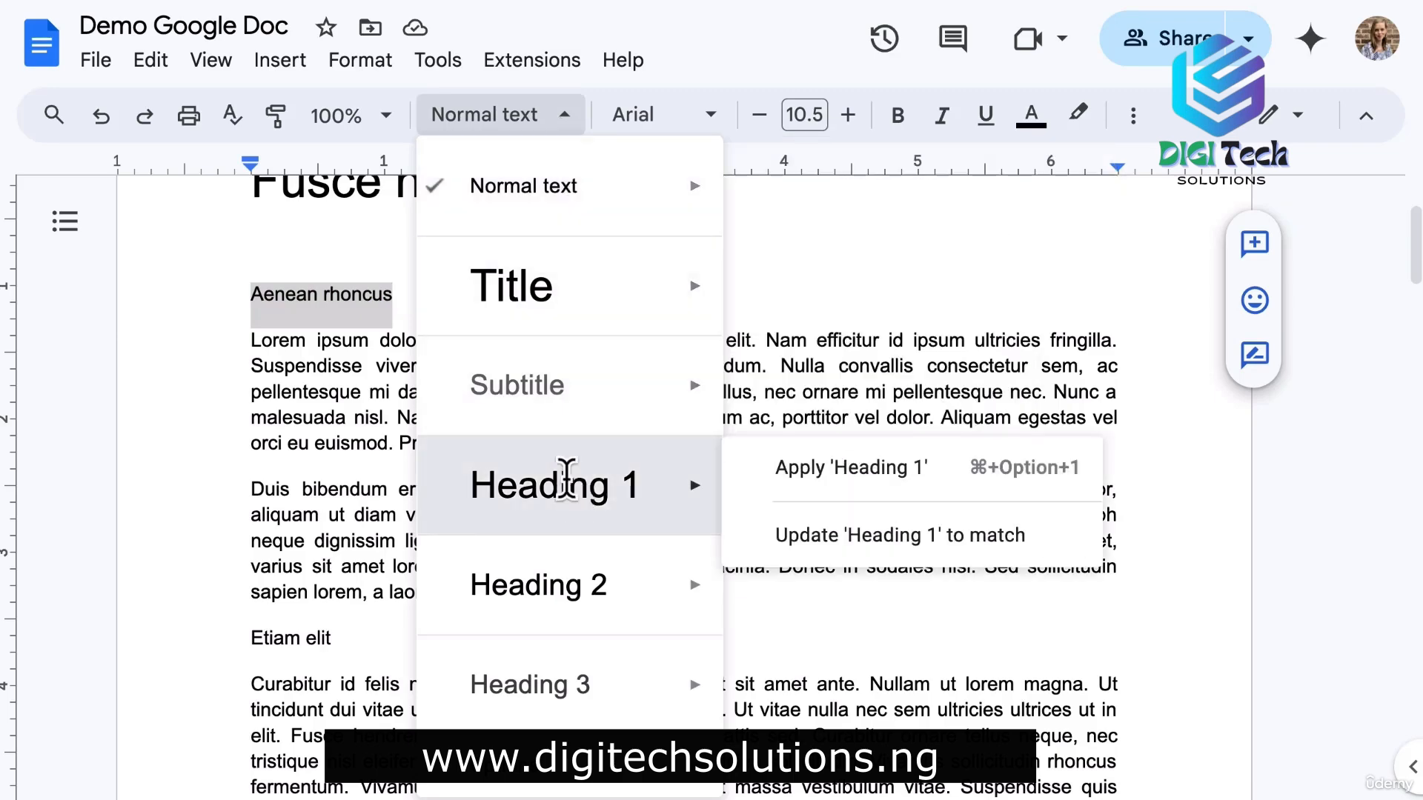
left_click(567, 480)
scroll(565, 480, "down", 2)
left_click_drag(332, 516, 216, 520)
left_click(545, 117)
left_click(555, 500)
Apply Heading 1 to Integer vitae and Integer vitae gravida.
scroll(525, 485, "down", 12)
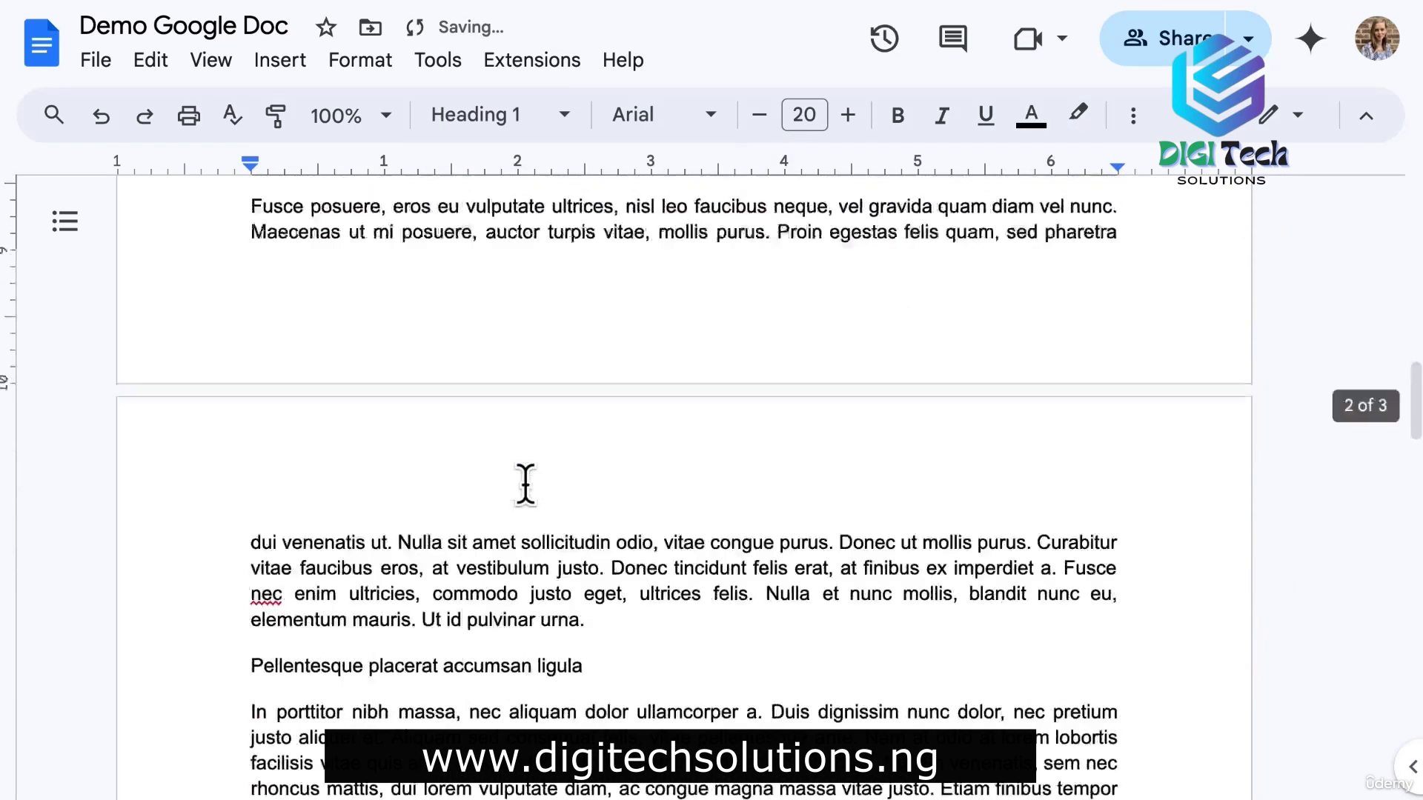
scroll(525, 485, "down", 7)
left_click_drag(360, 449, 231, 449)
left_click(487, 119)
left_click(573, 497)
scroll(486, 526, "down", 12)
left_click_drag(430, 458, 241, 457)
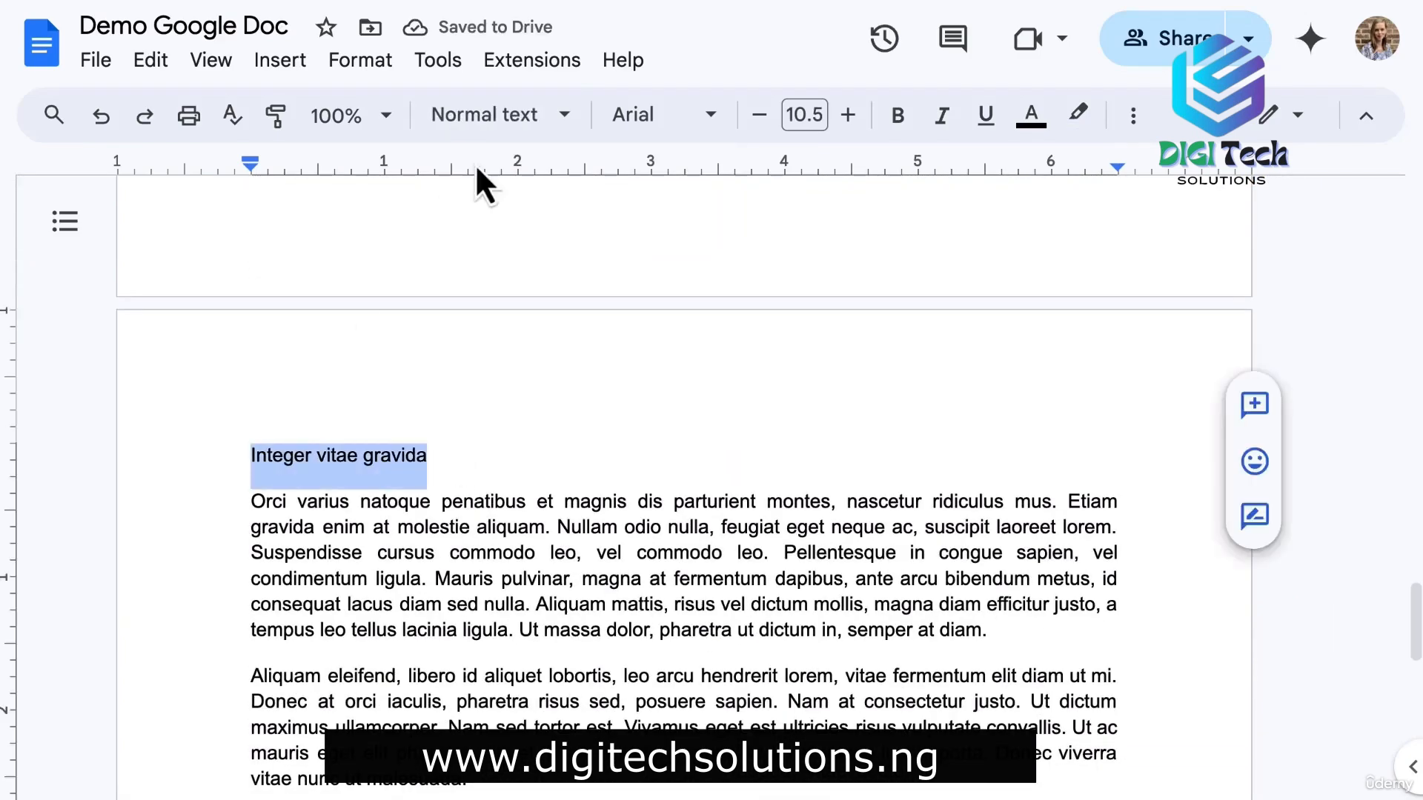
left_click(487, 117)
left_click(572, 493)
Make Ut tortor sem, feugiat a Heading 2.
scroll(518, 528, "up", 20)
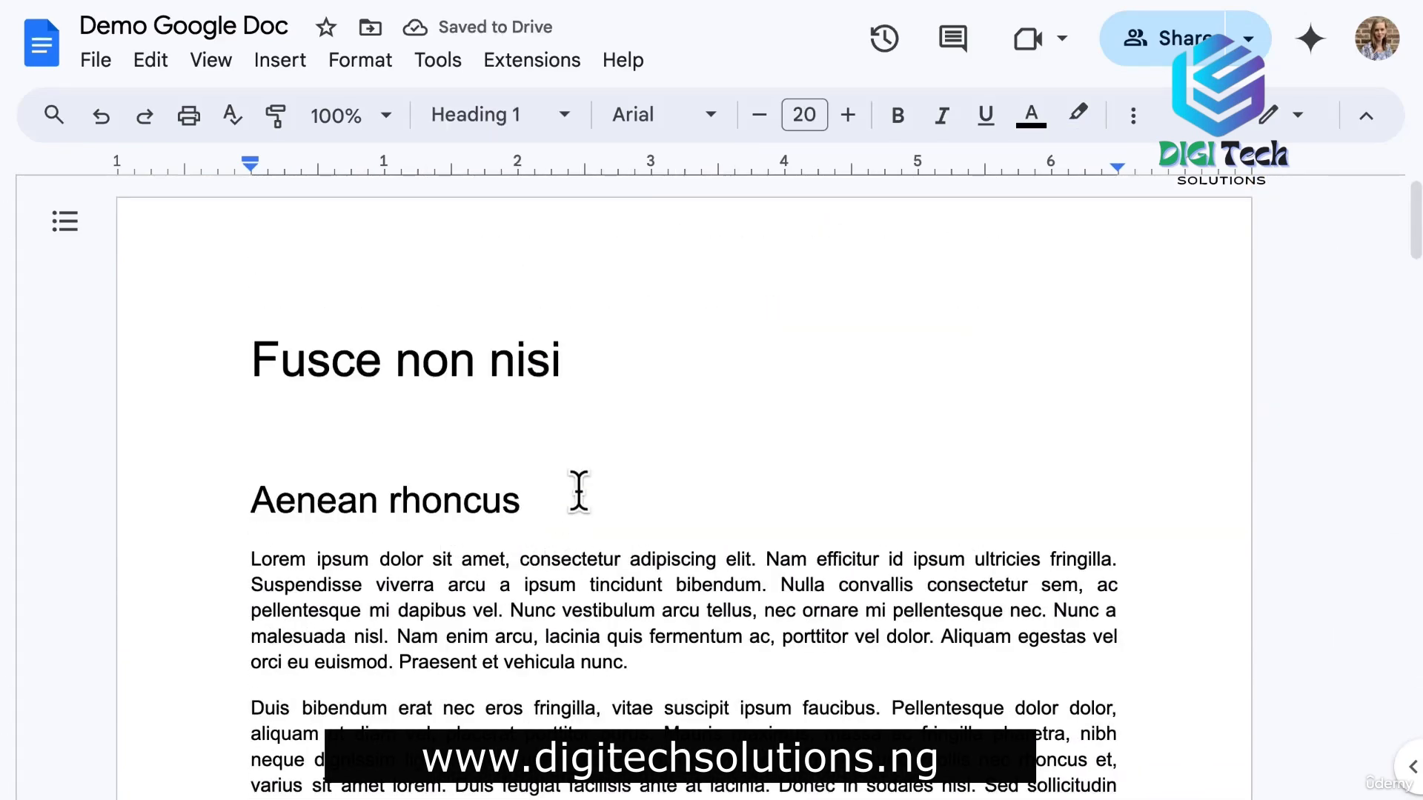
scroll(611, 499, "down", 5)
scroll(612, 499, "down", 5)
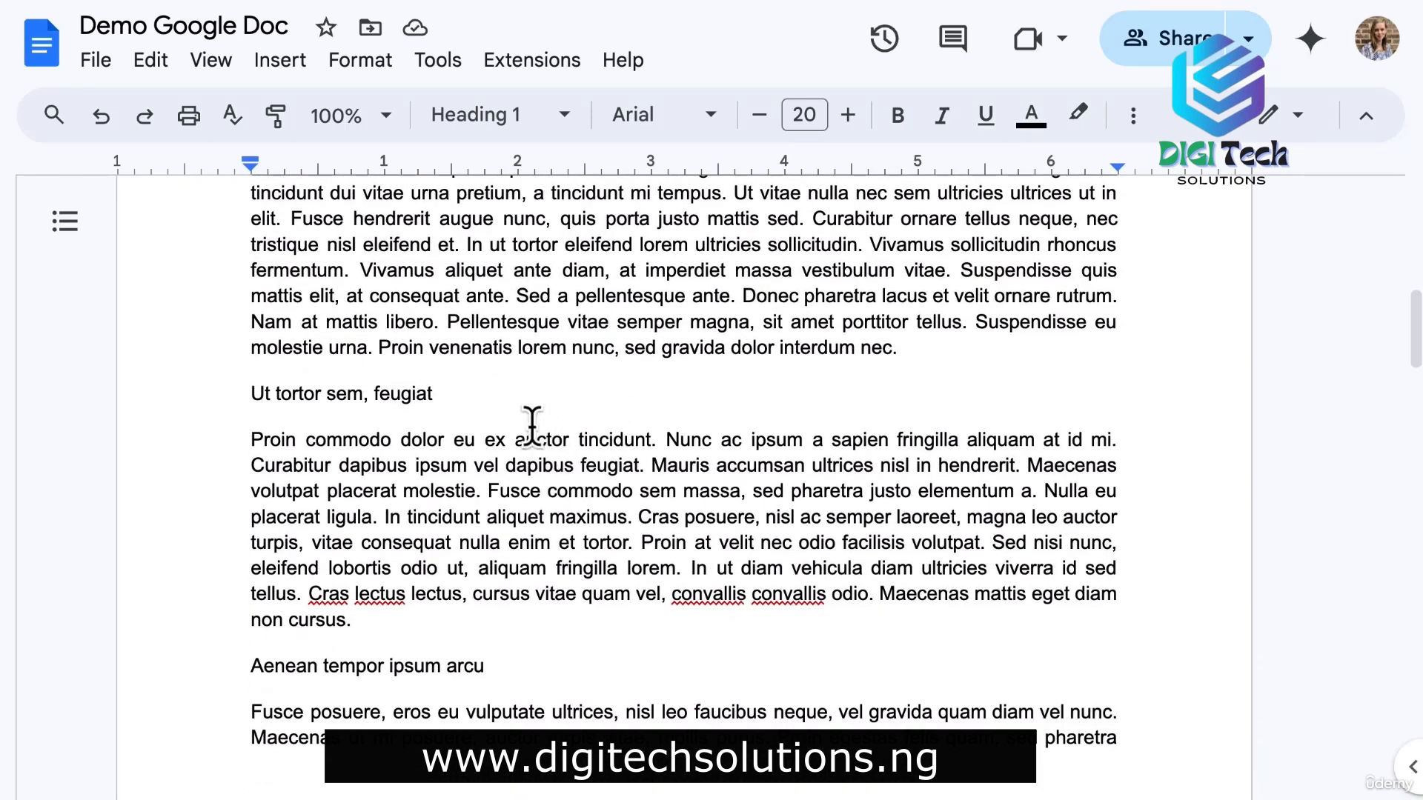
left_click_drag(434, 393, 252, 392)
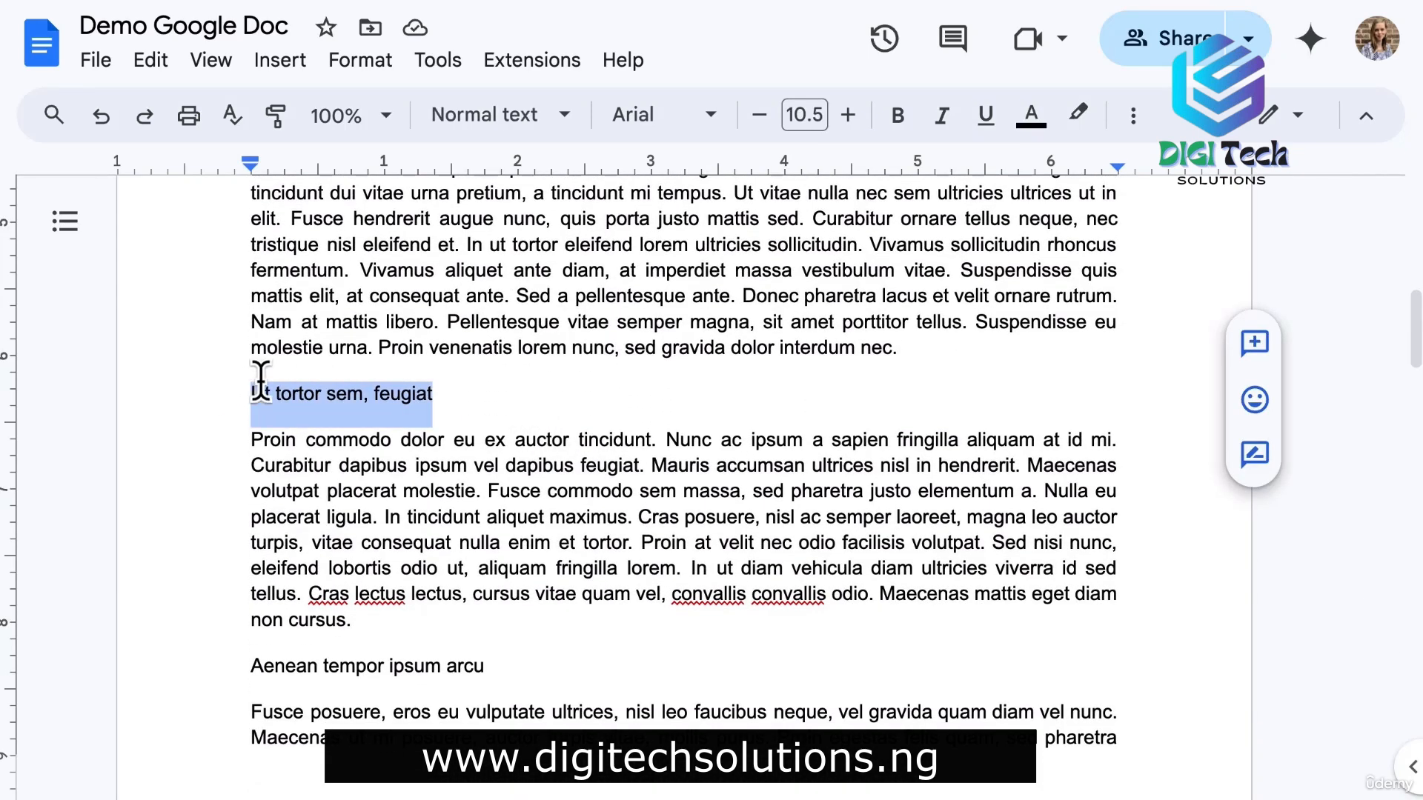
left_click(483, 115)
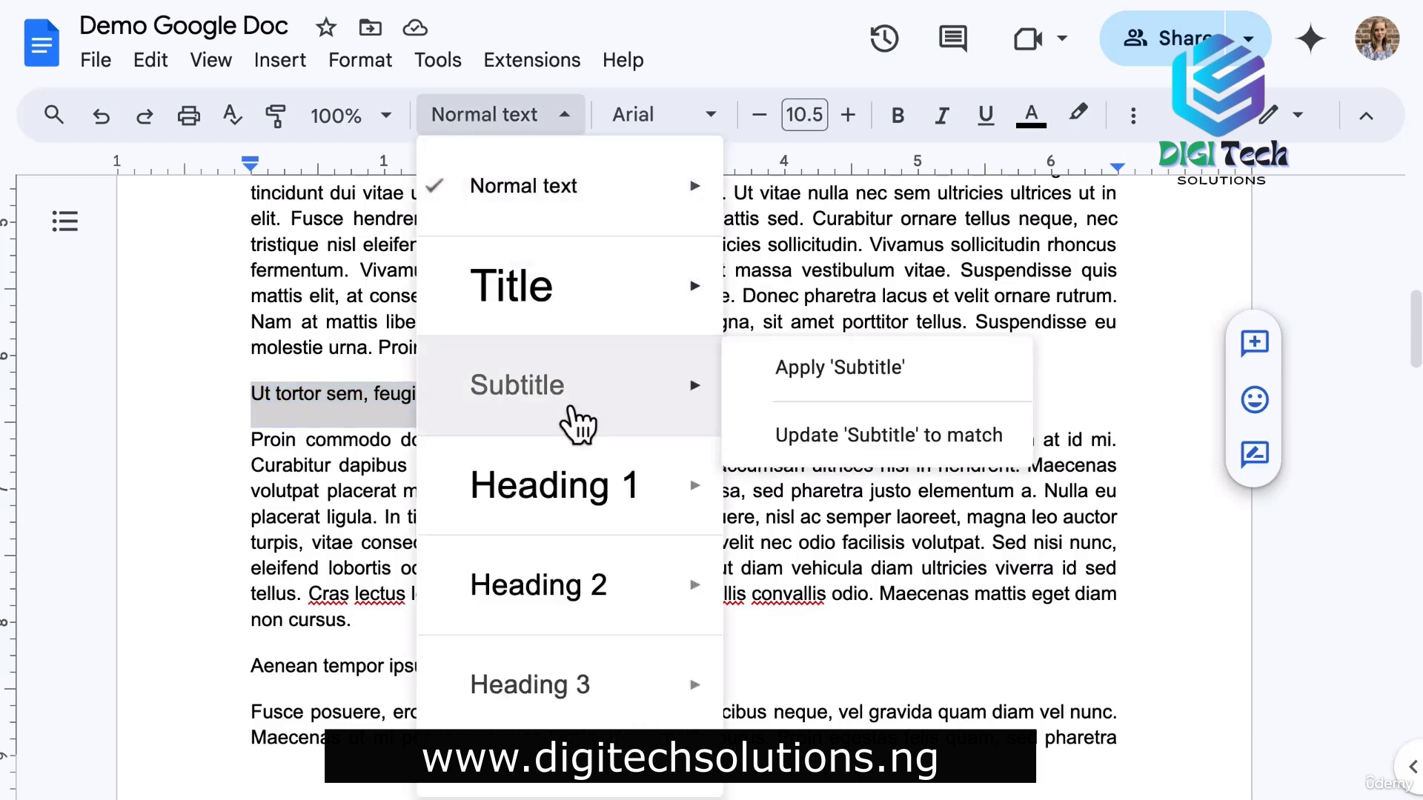
mouse_move(563, 600)
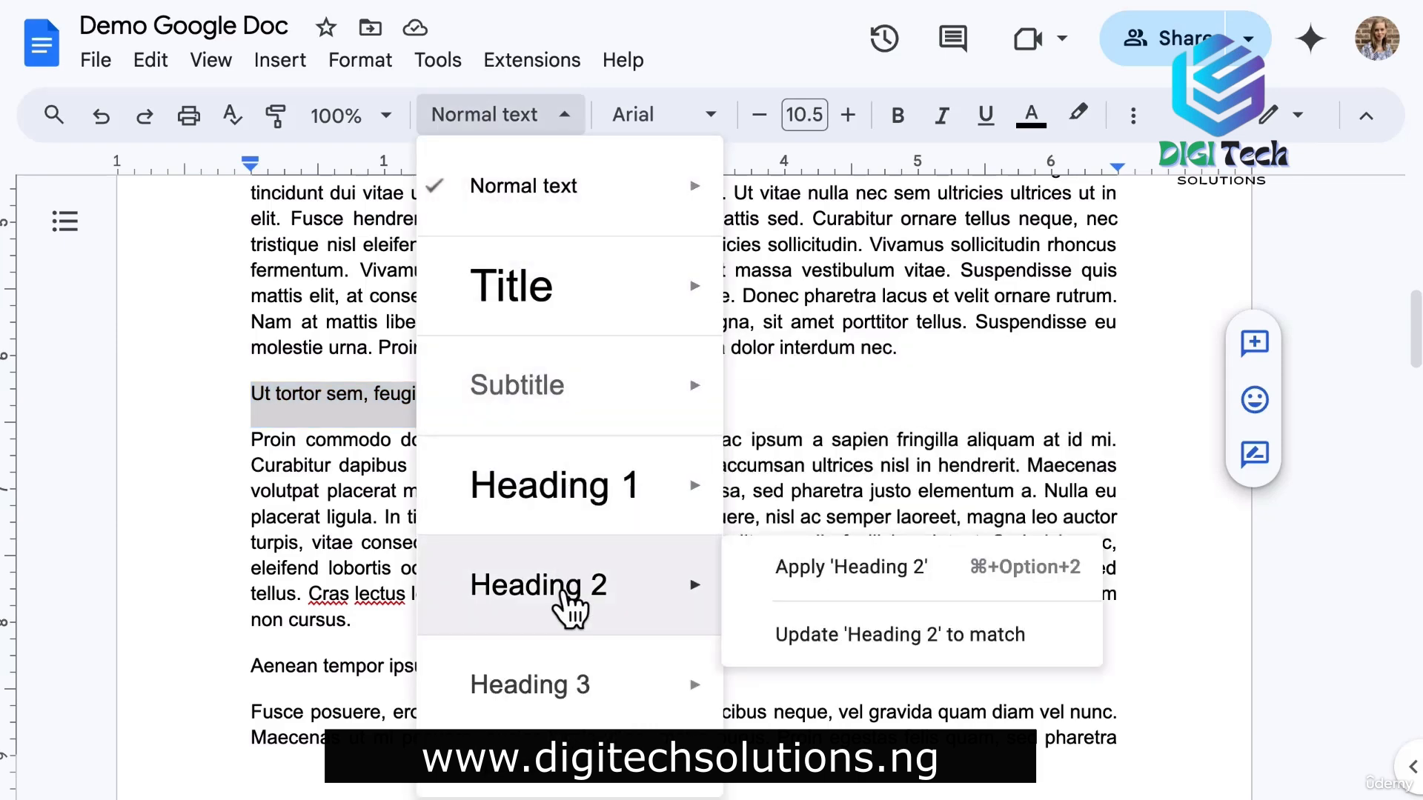
left_click(570, 608)
Make Aenean tempor ipsum arcu and Pellentesque placerat accumsan ligula Heading 2.
scroll(581, 466, "down", 2)
left_click_drag(484, 526, 247, 527)
left_click(509, 117)
left_click(544, 585)
scroll(566, 486, "down", 7)
left_click_drag(583, 385, 251, 385)
left_click(483, 115)
left_click(563, 584)
left_click(835, 400)
scroll(712, 358, "up", 10)
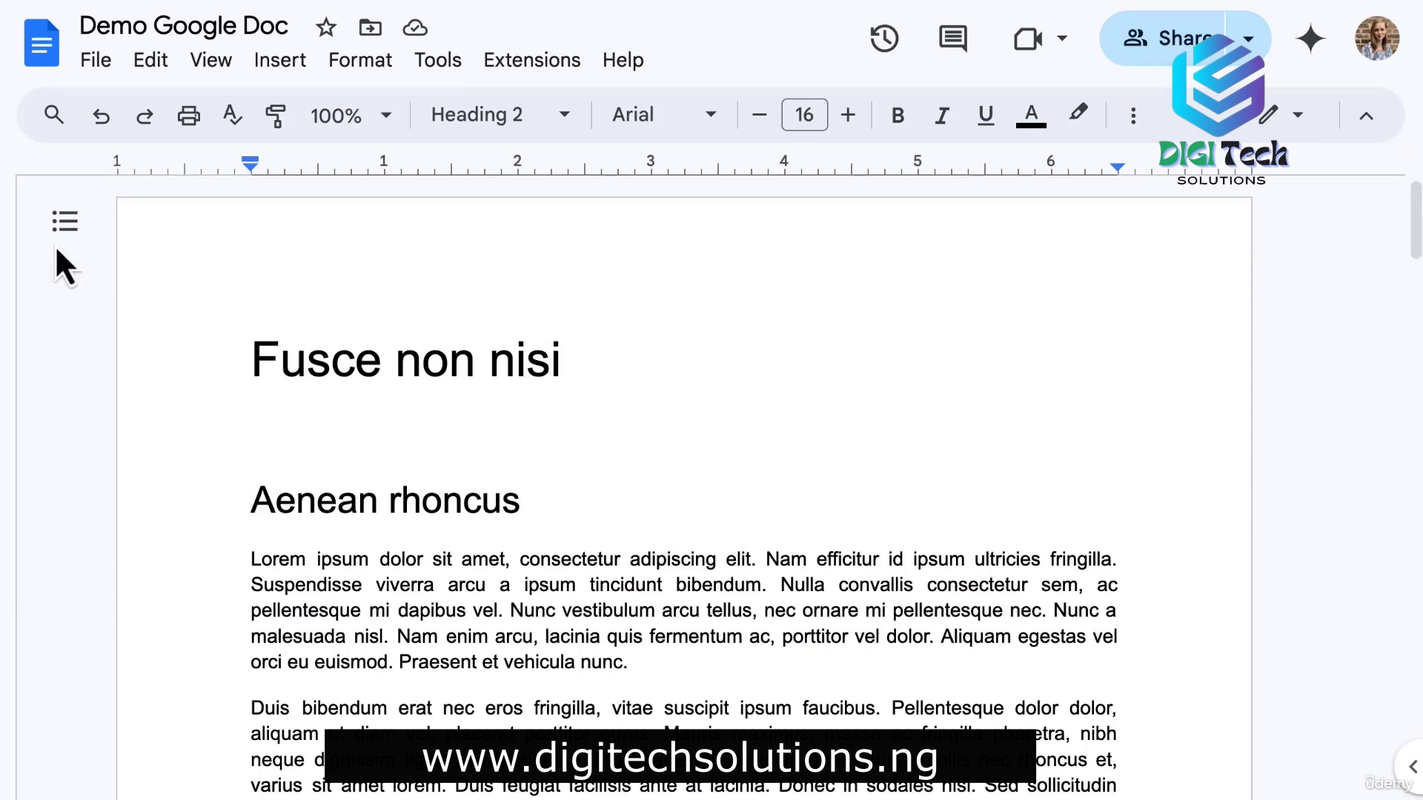
left_click(56, 223)
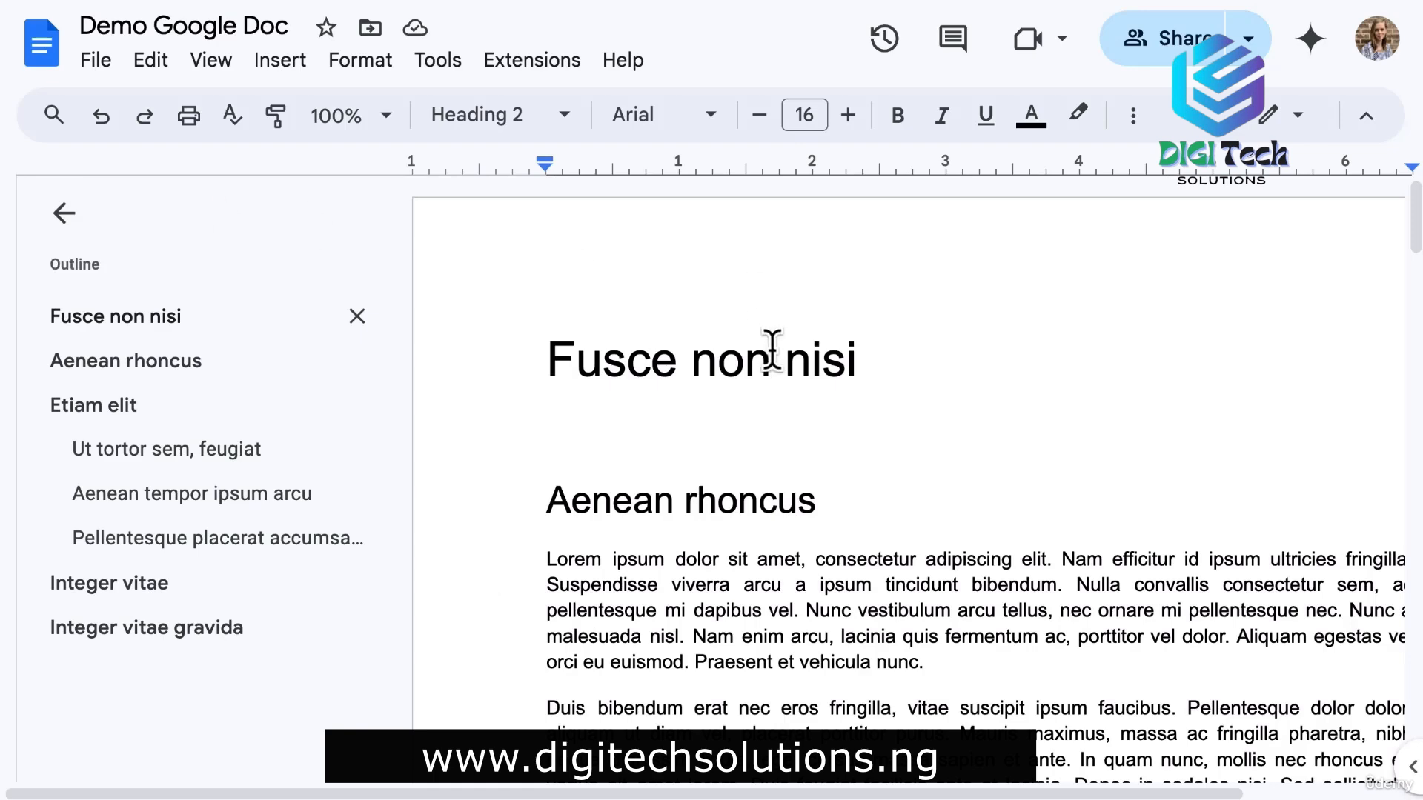
scroll(772, 350, "down", 1)
scroll(772, 350, "up", 1)
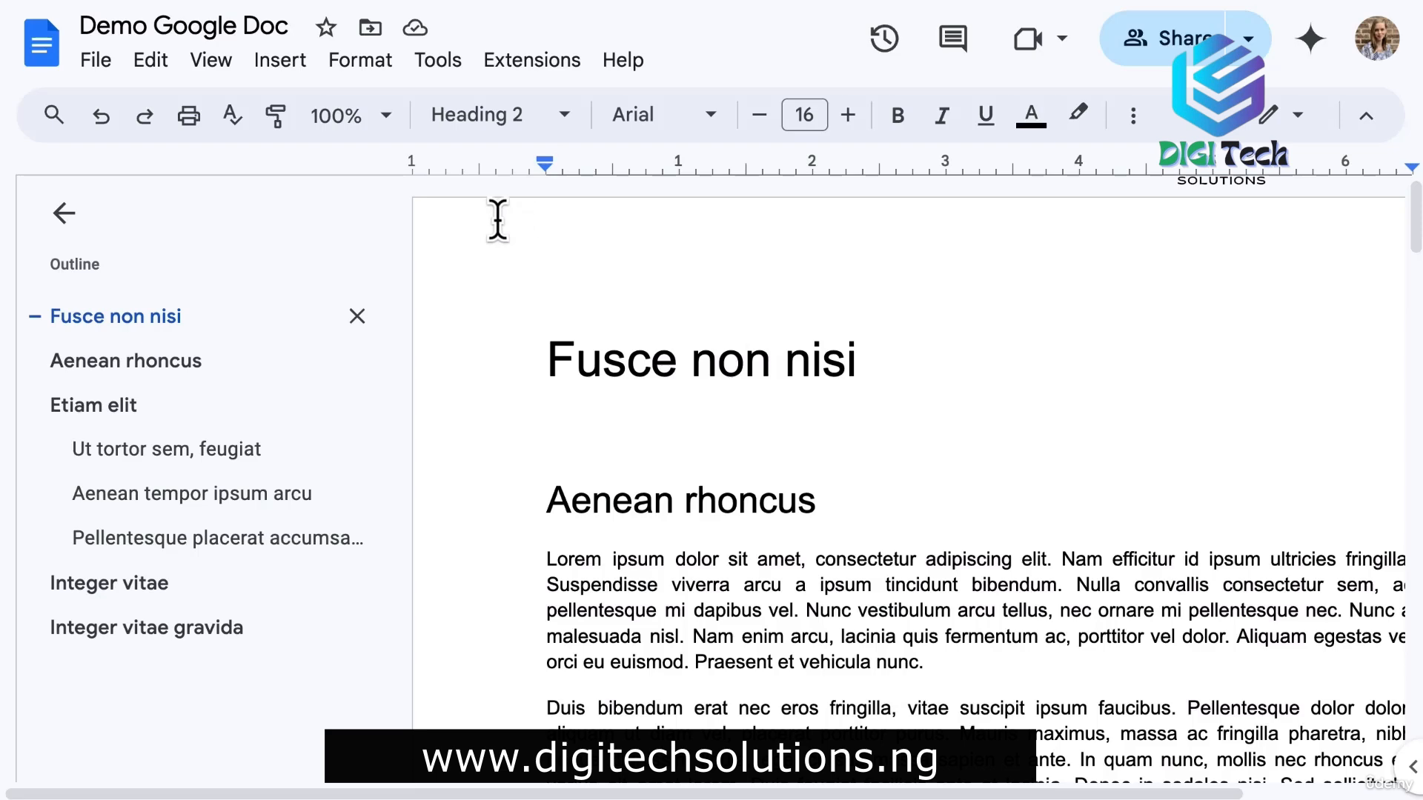
left_click(62, 216)
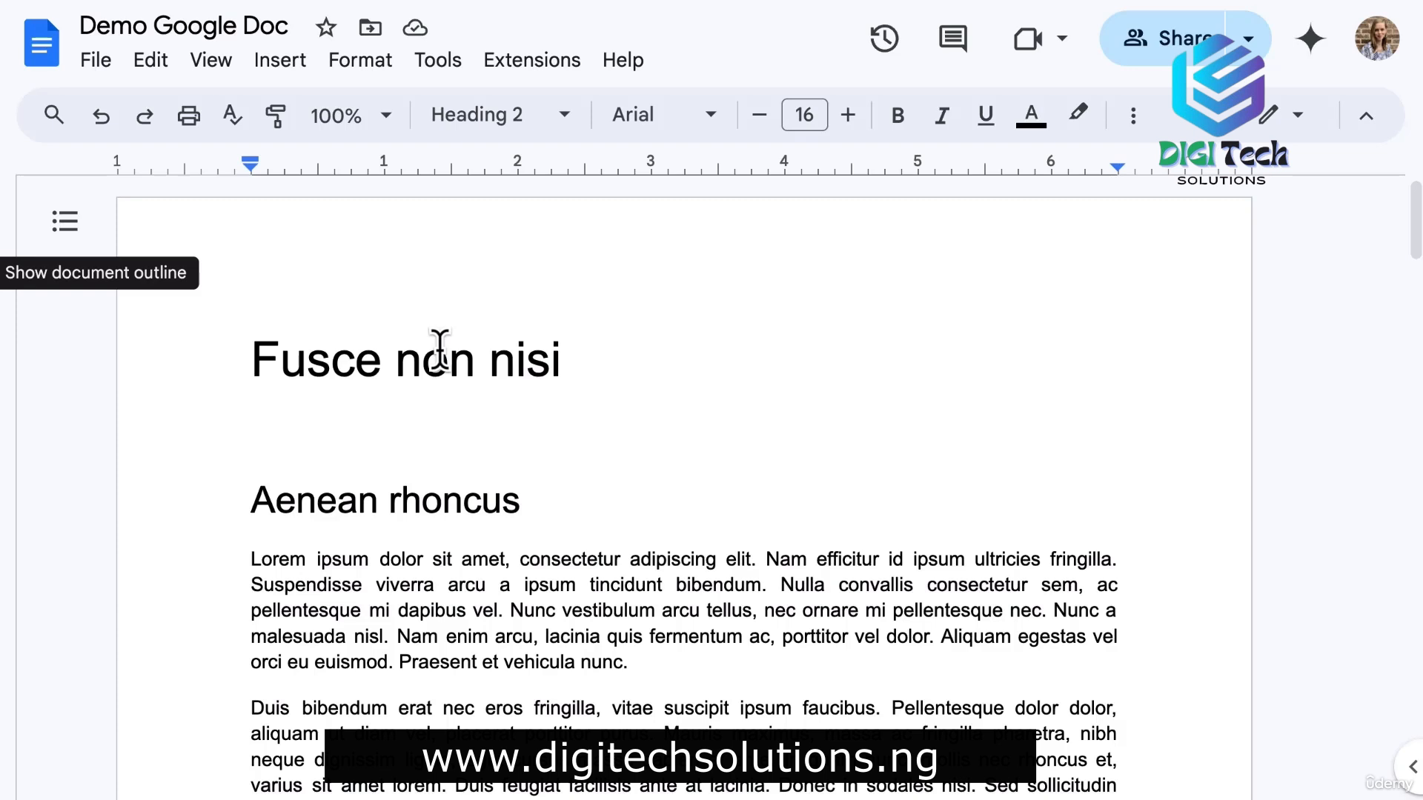
Make the Aenean rhoncus heading bold, blue and Impact.
triple_click(355, 501)
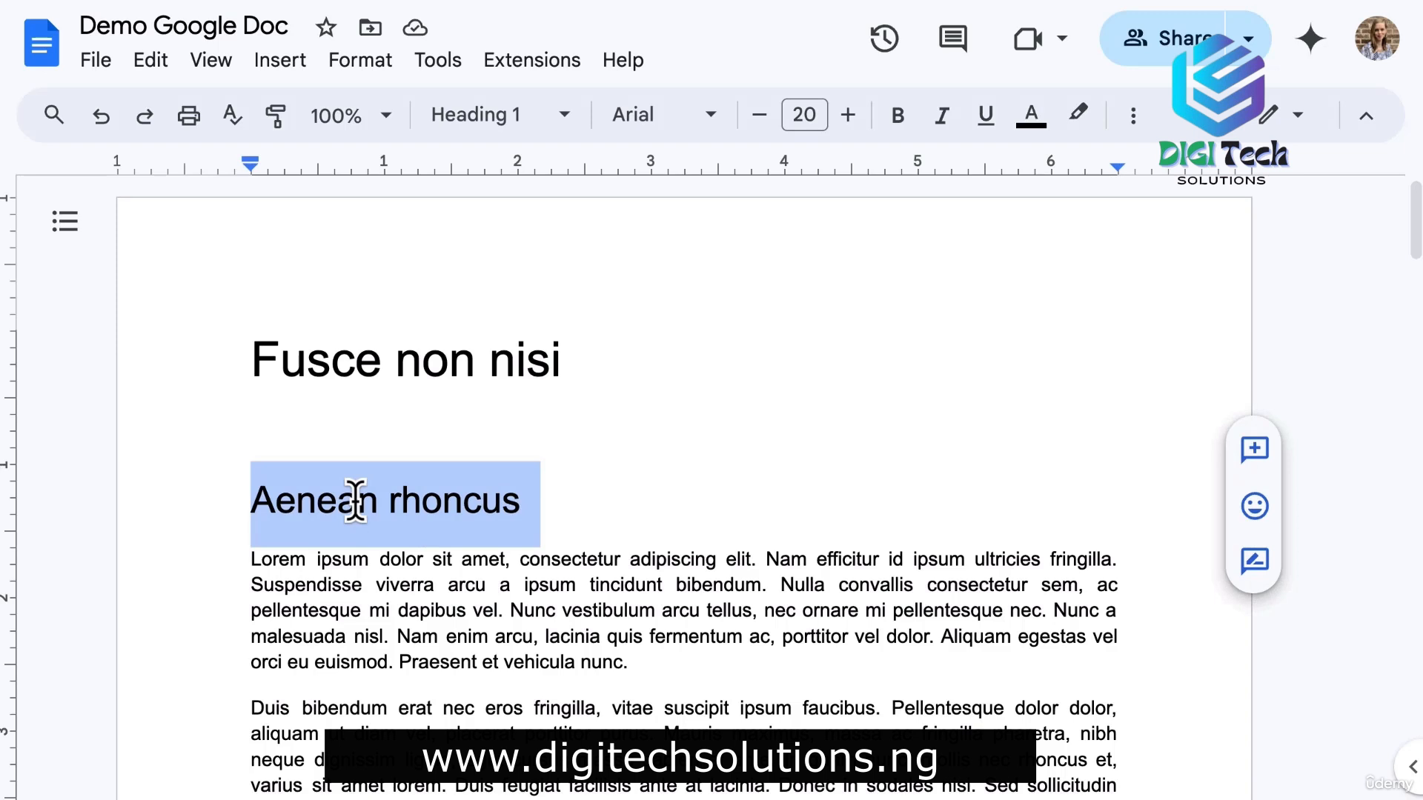
left_click(897, 117)
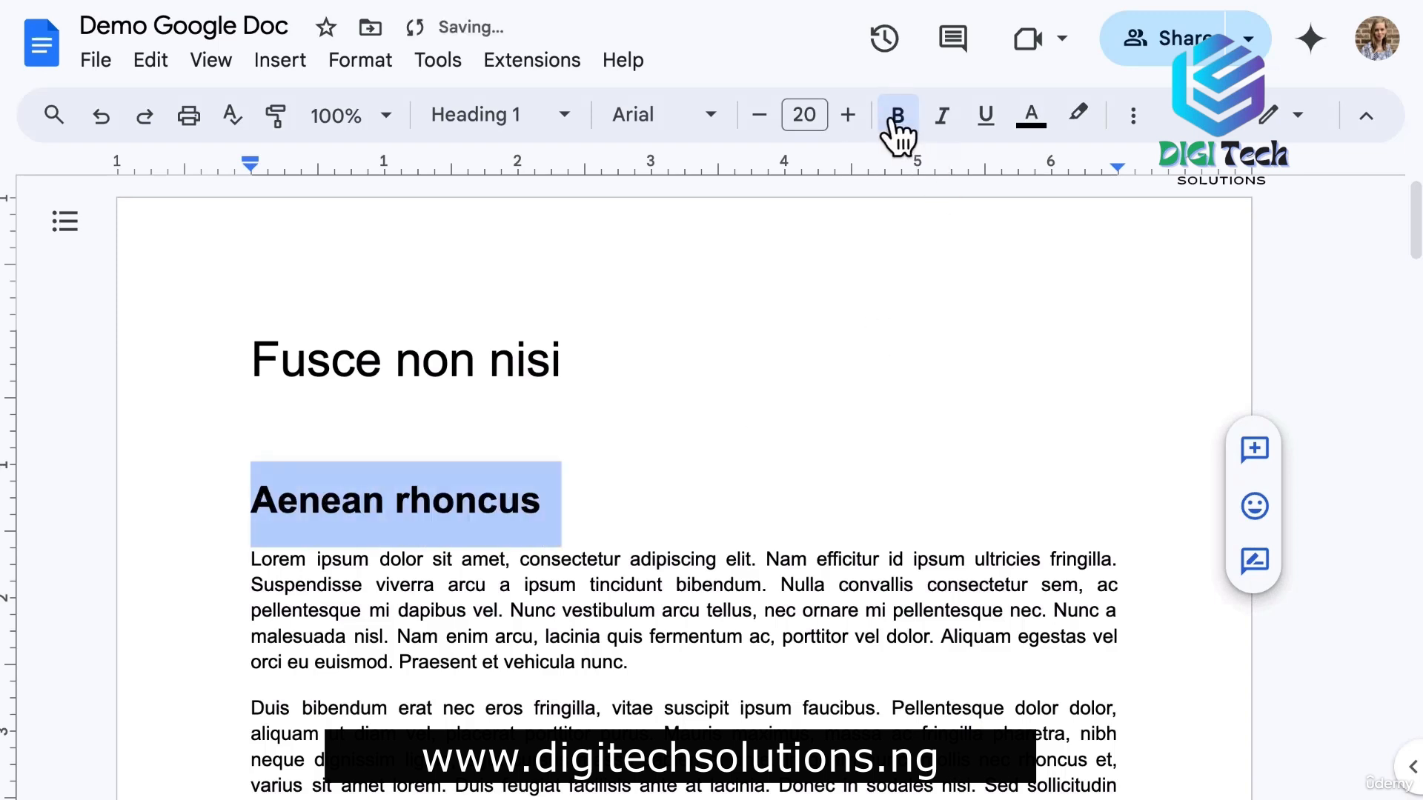
left_click(1032, 122)
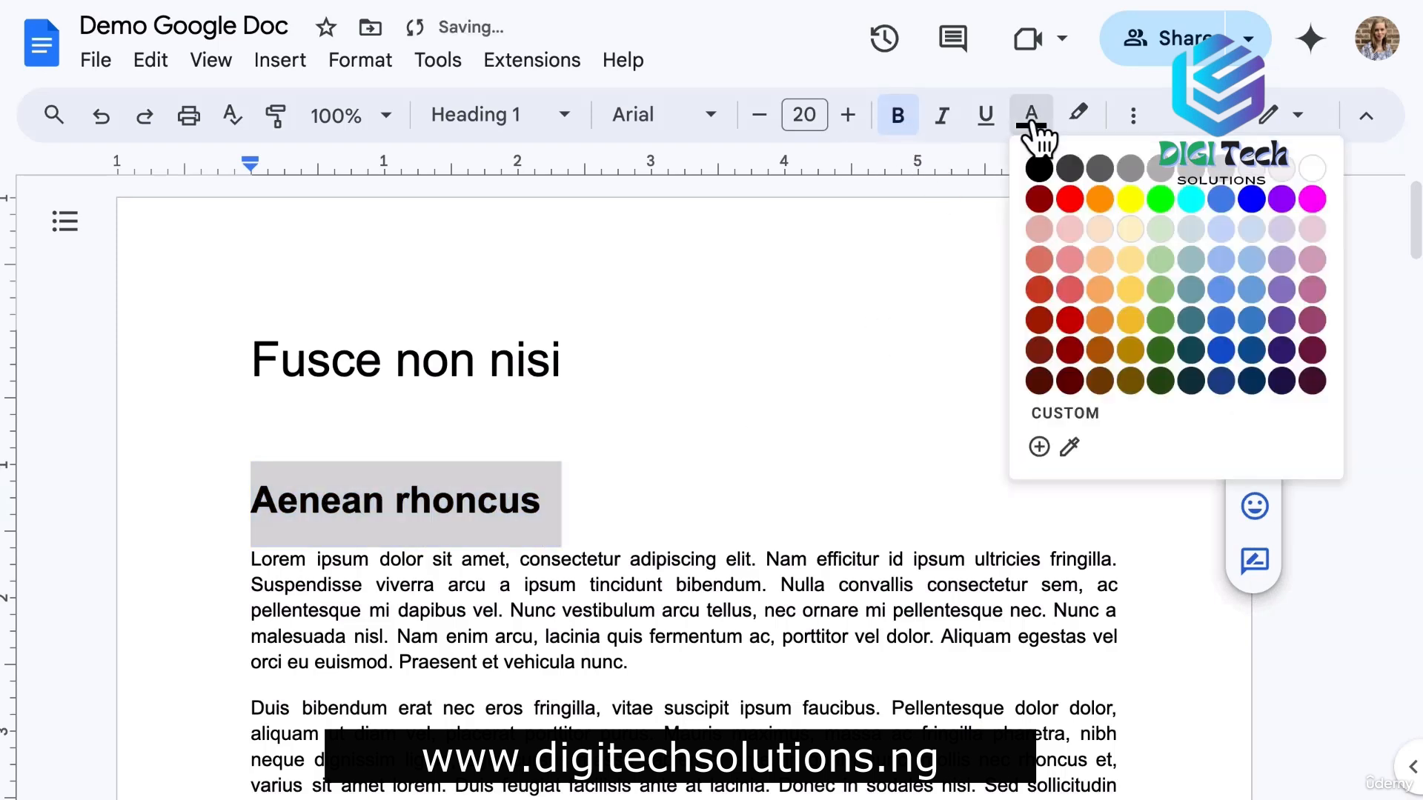
left_click(1223, 199)
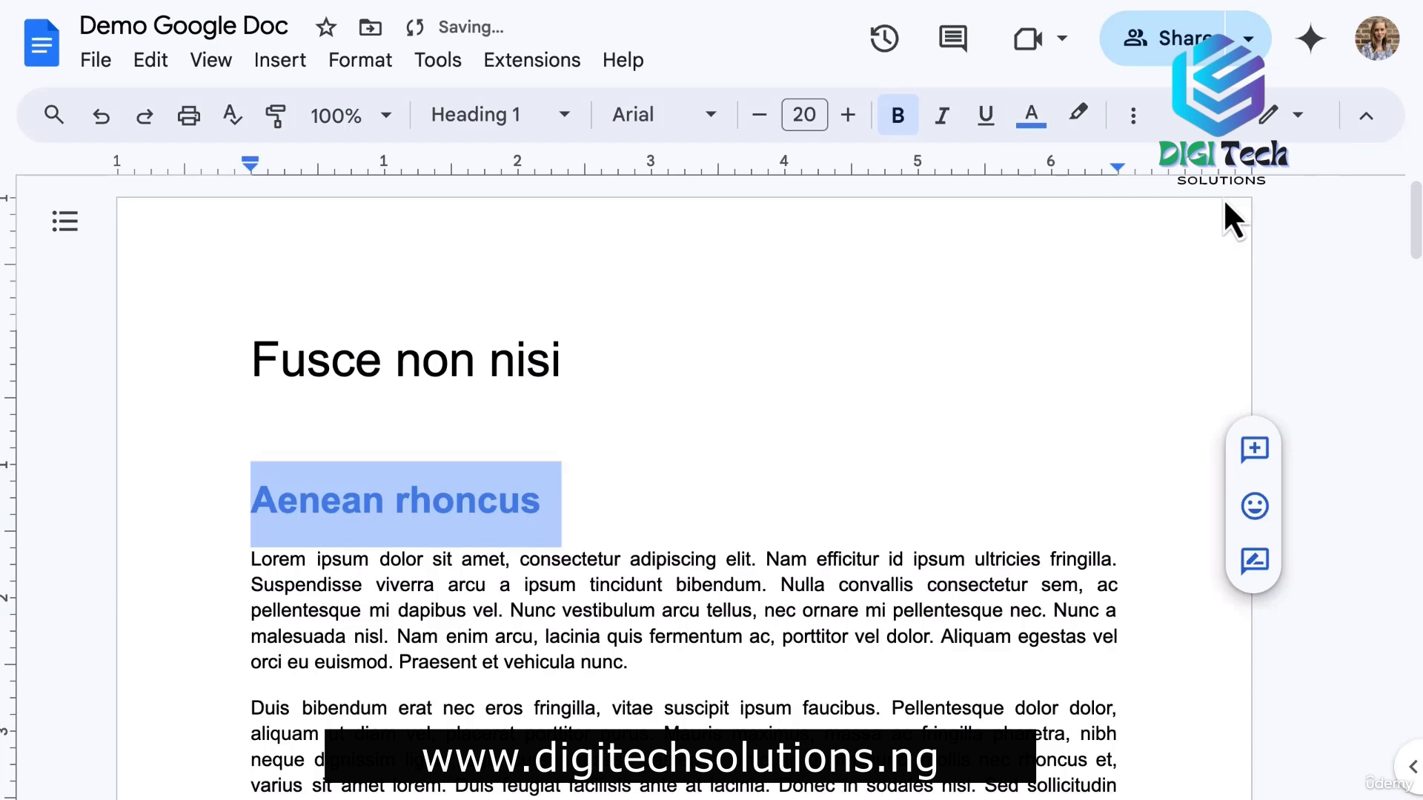
left_click(710, 118)
left_click(719, 280)
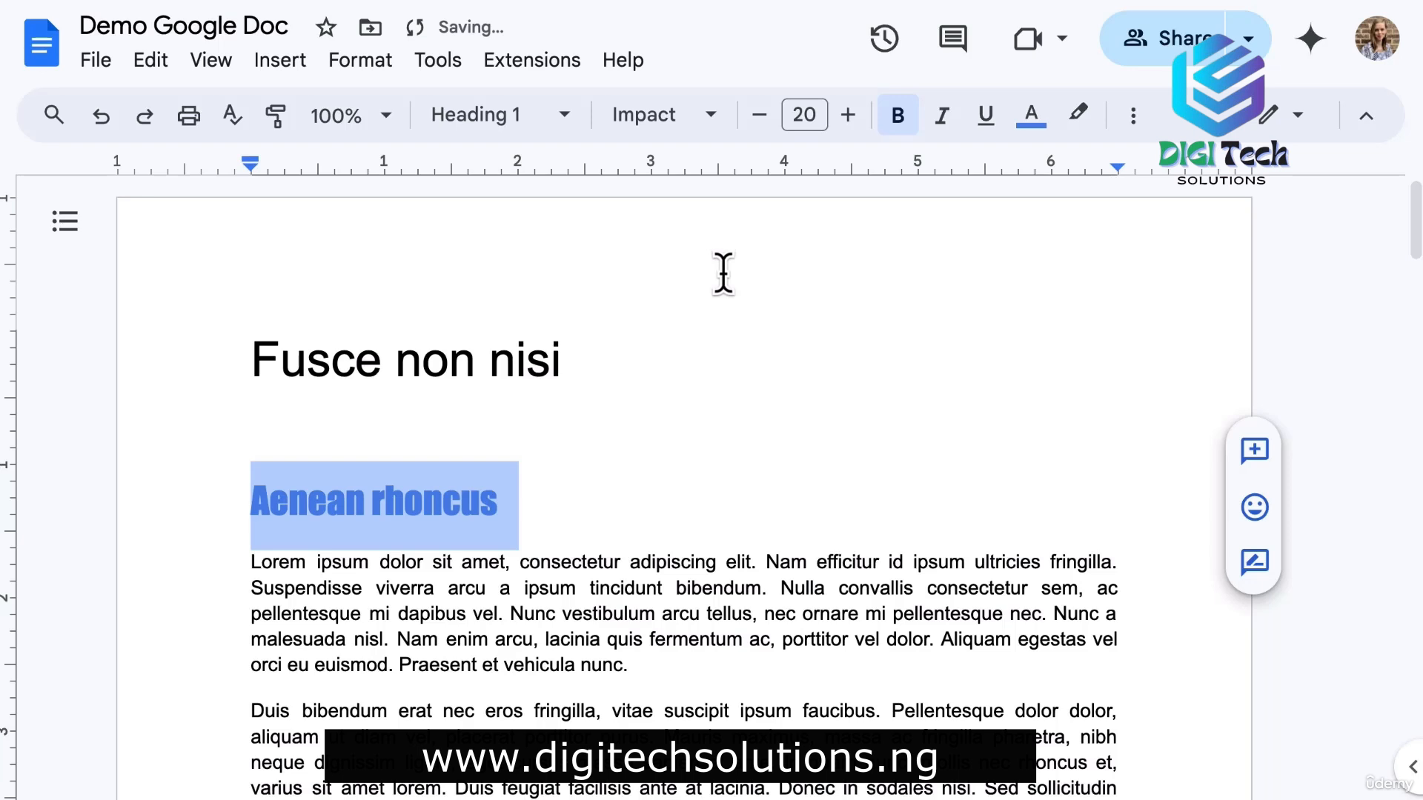
Update Heading 1 to match, restyling Etiam elit and Integer vitae gravida too.
left_click(506, 125)
mouse_move(670, 482)
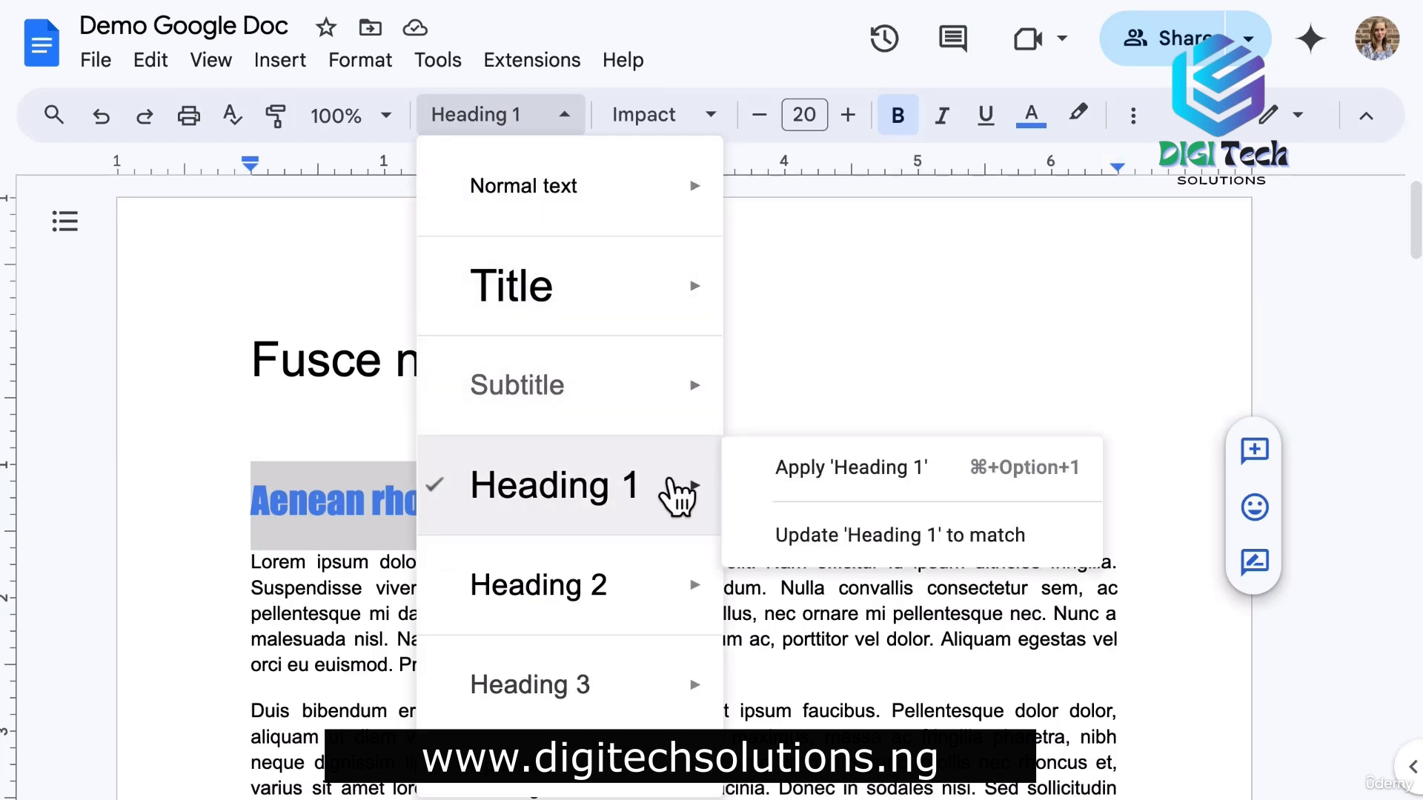
left_click(859, 537)
left_click(859, 534)
scroll(859, 533, "down", 5)
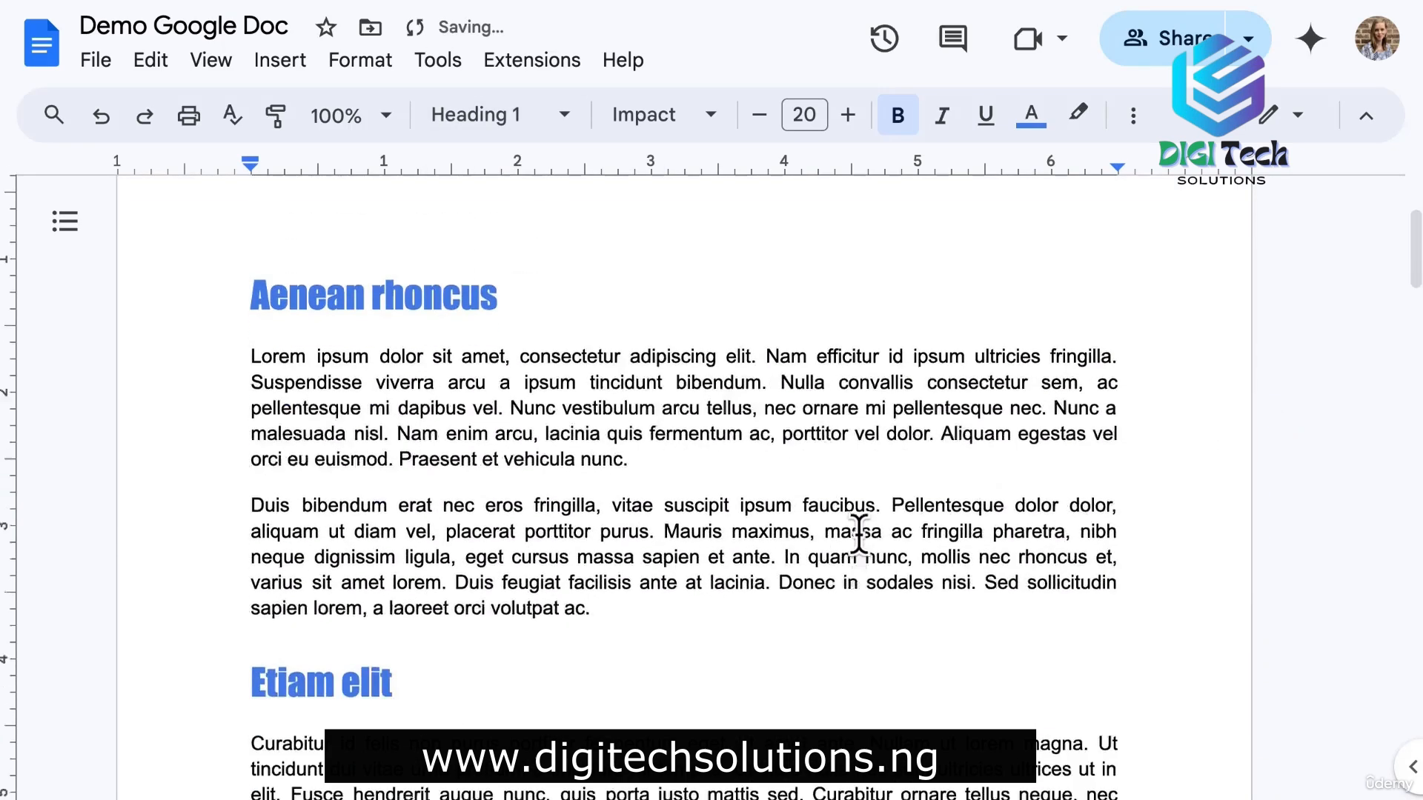
scroll(859, 533, "down", 15)
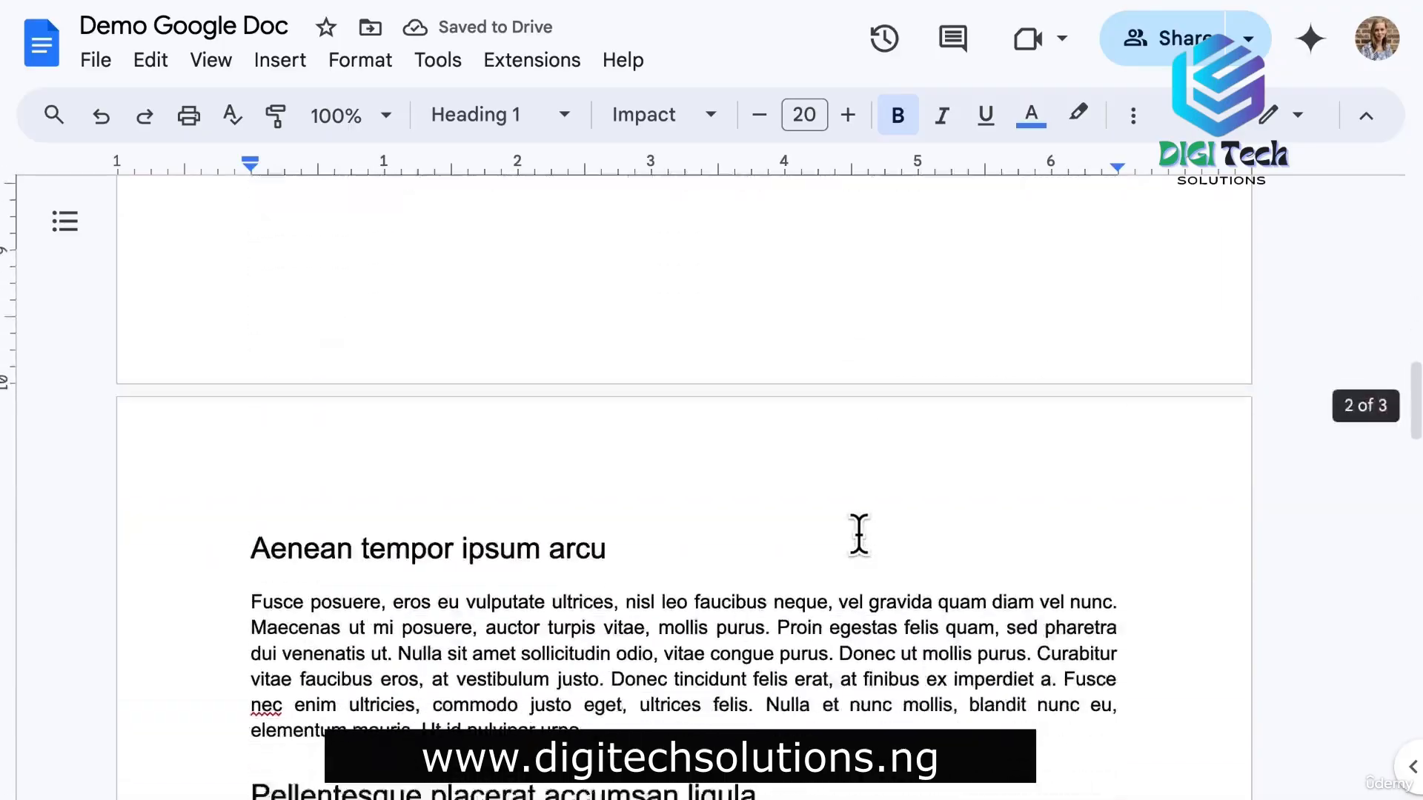
scroll(859, 534, "down", 10)
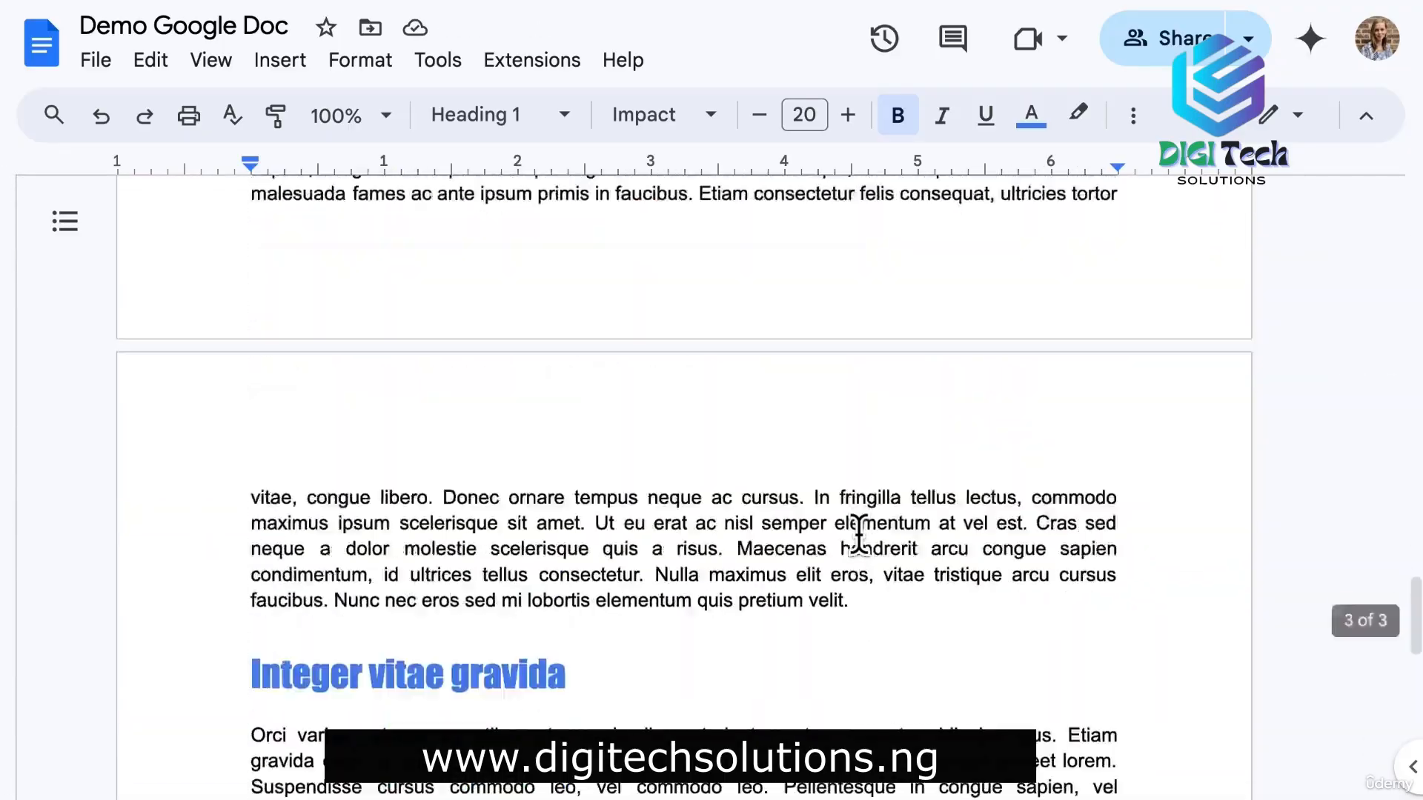
scroll(859, 533, "up", 4)
scroll(860, 534, "up", 20)
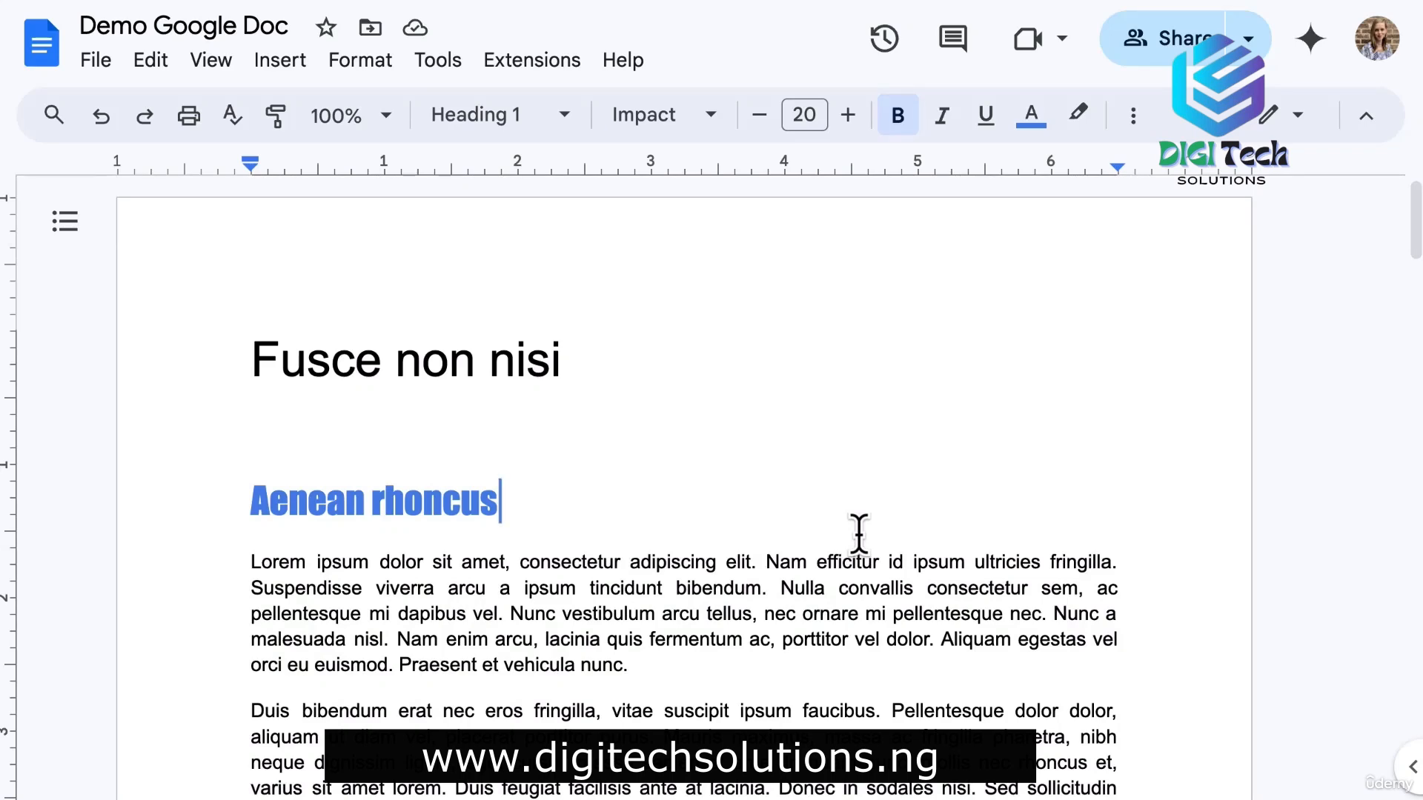
Make the Ut tortor sem, feugiat heading italic, dark green, 14 pt Comfortaa.
scroll(607, 615, "down", 10)
left_click_drag(528, 482, 254, 482)
left_click(941, 117)
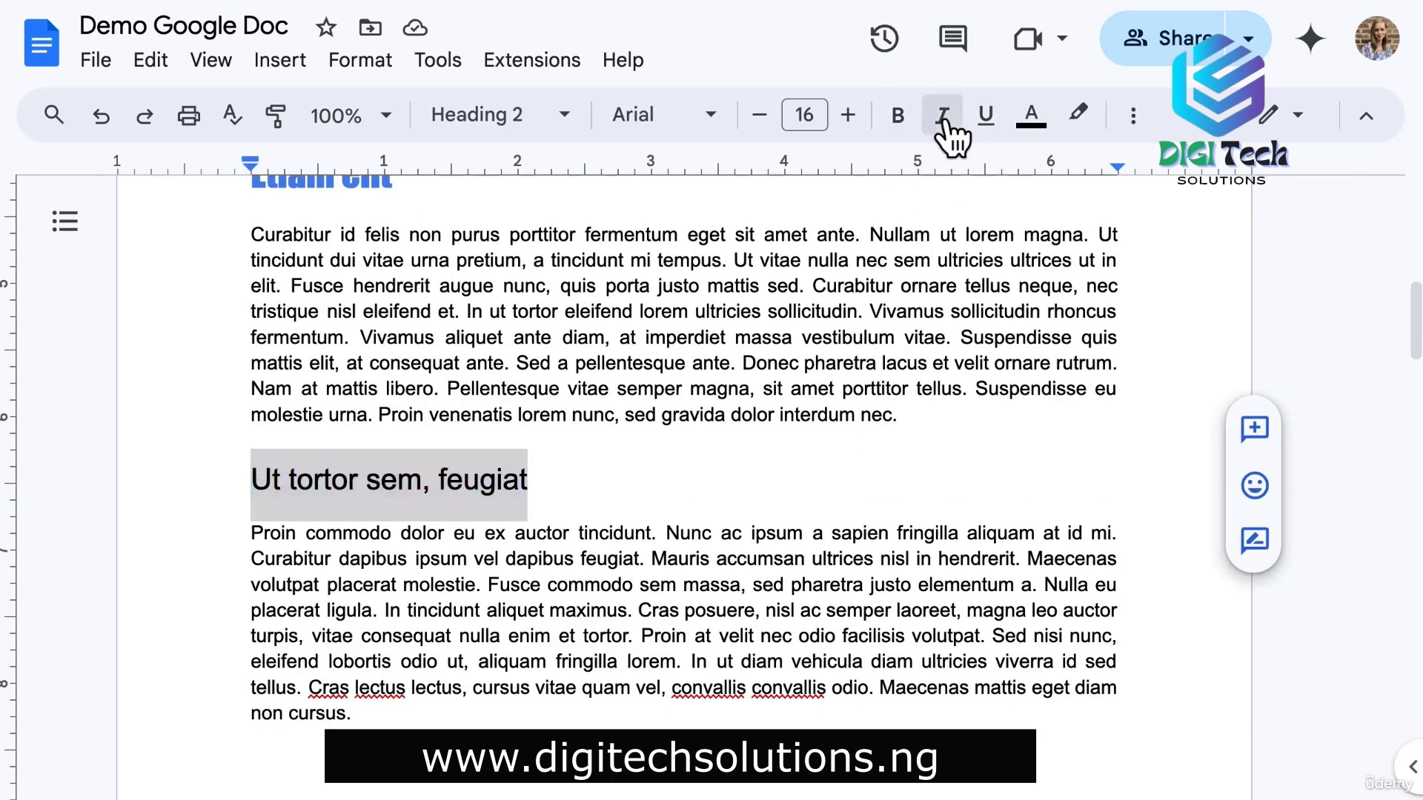
left_click(1031, 116)
left_click(1172, 341)
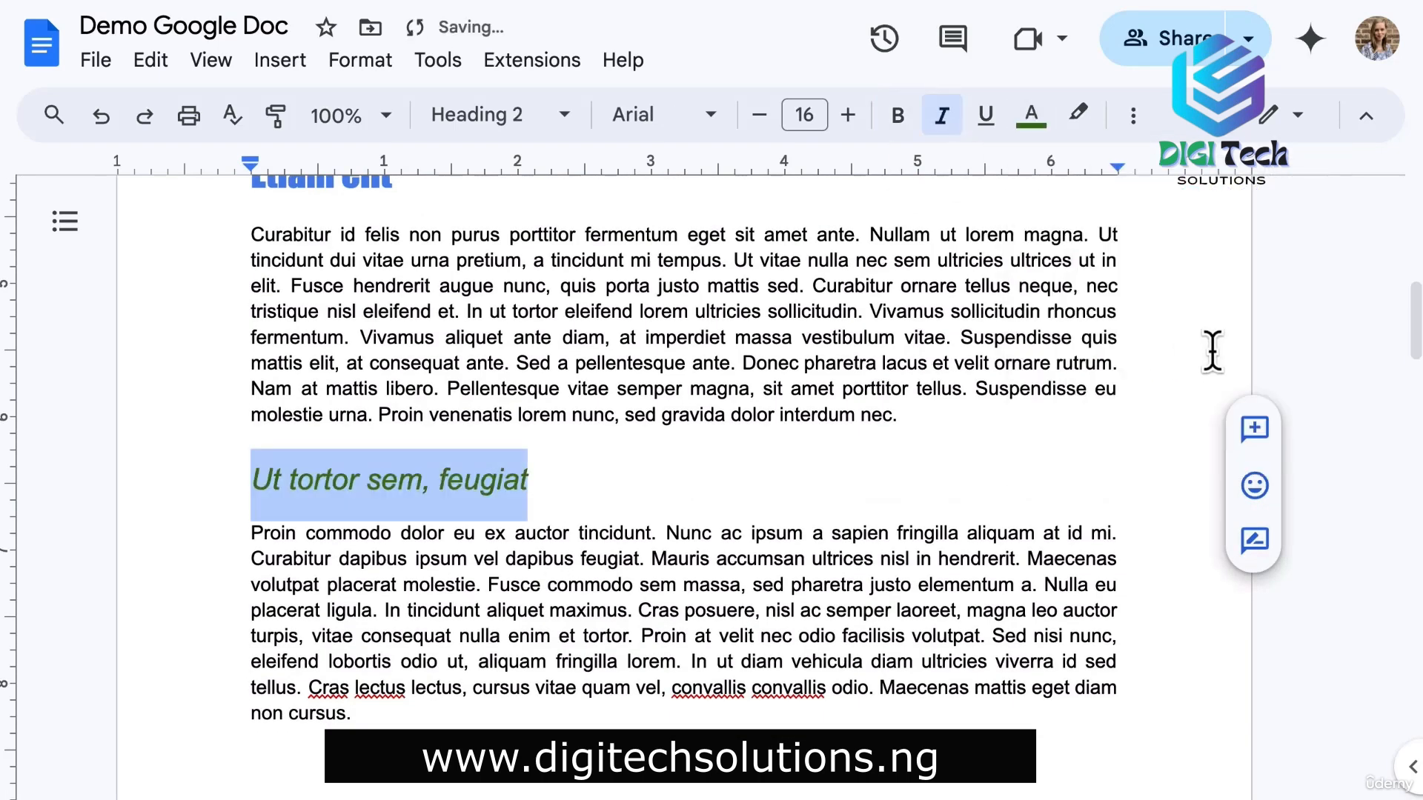
left_click(759, 116)
left_click(760, 115)
left_click(700, 116)
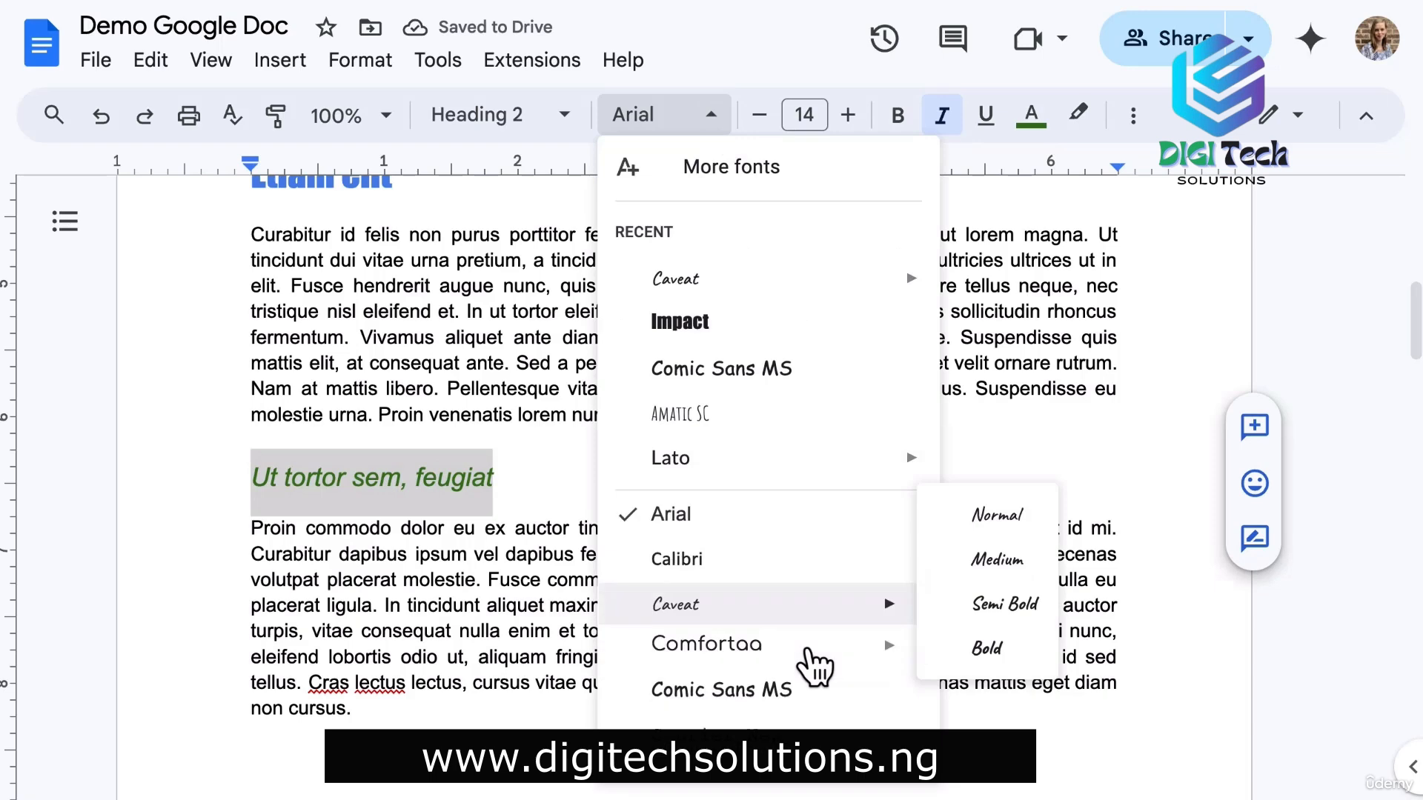
left_click(815, 659)
Update Heading 2 to match this heading and scroll through the document.
left_click(552, 119)
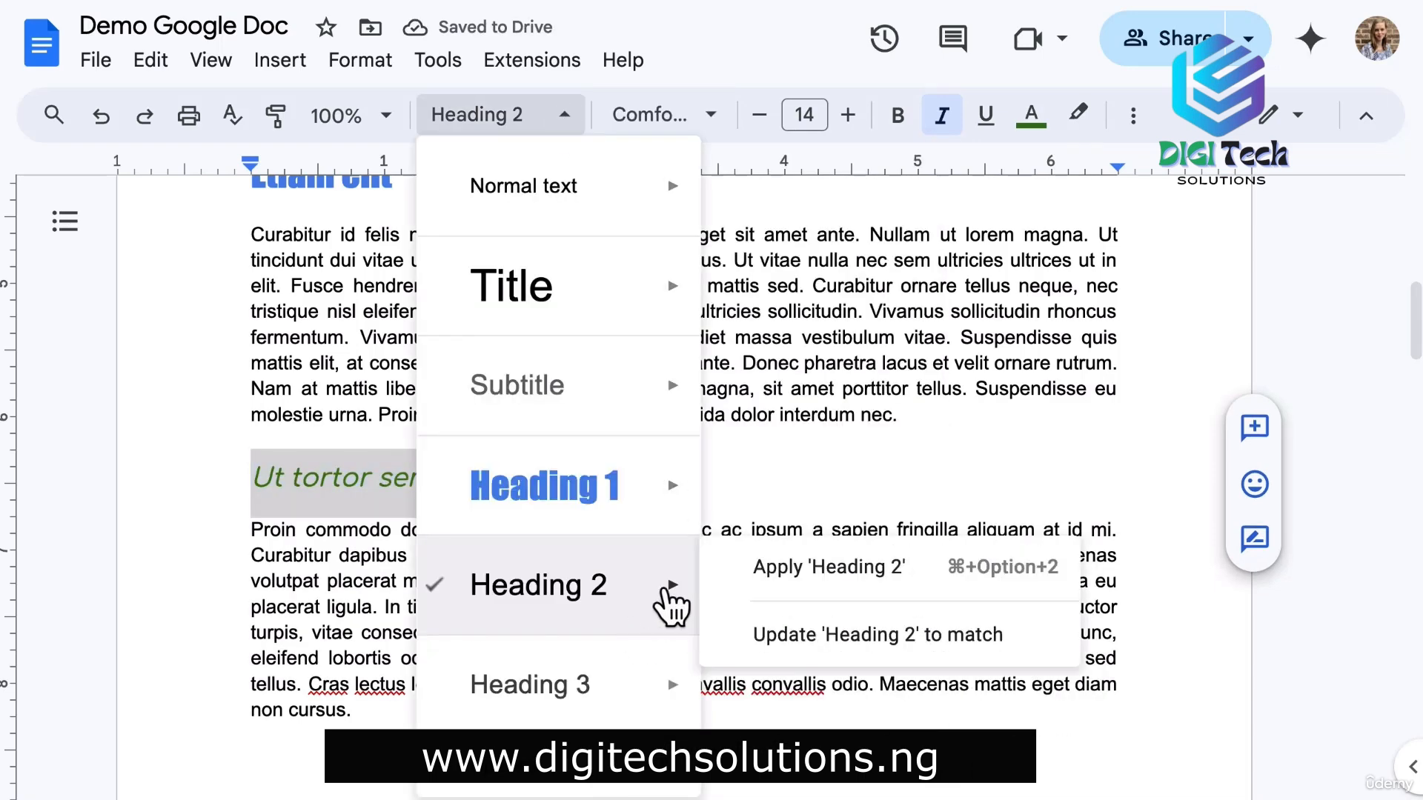
left_click(867, 632)
left_click(805, 530)
scroll(857, 567, "down", 6)
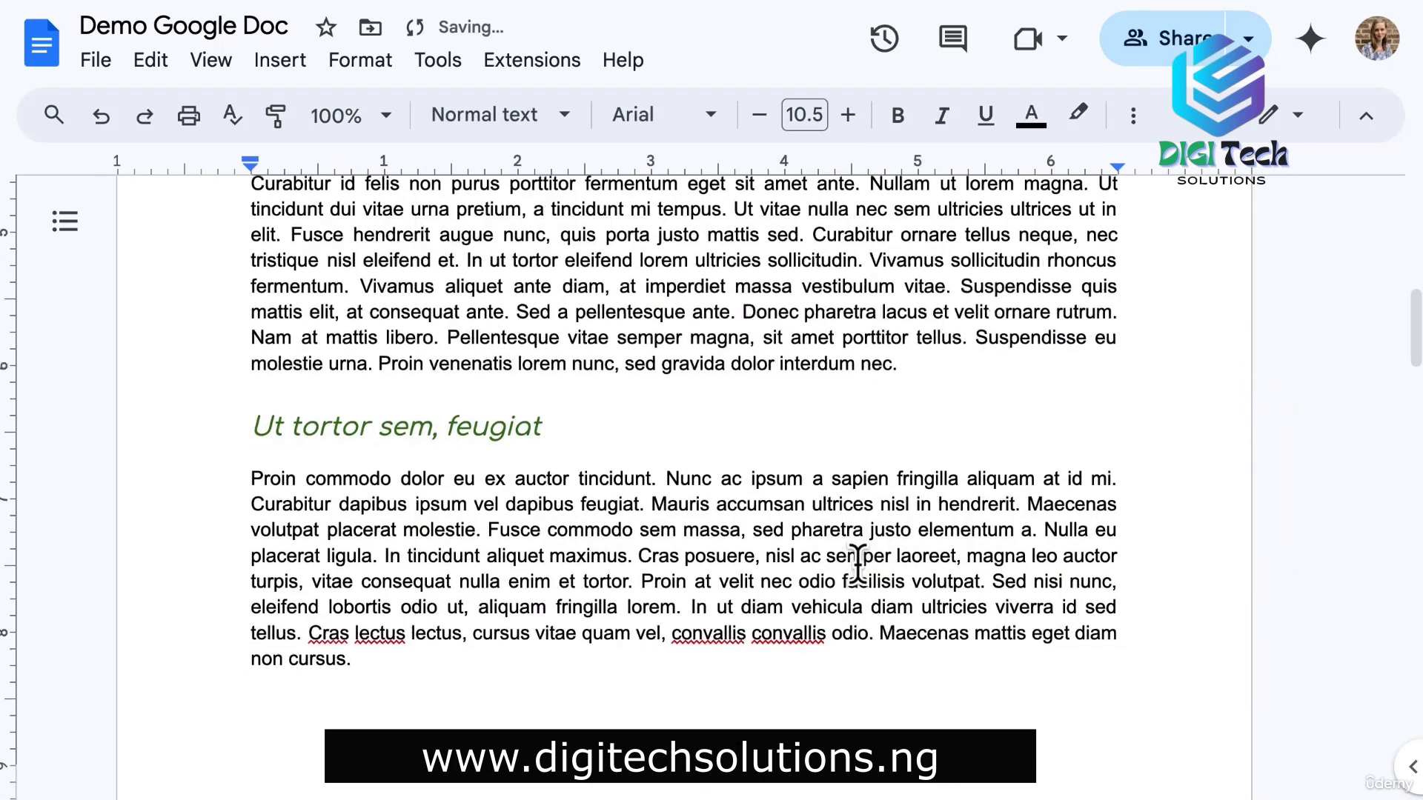
scroll(858, 566, "down", 2)
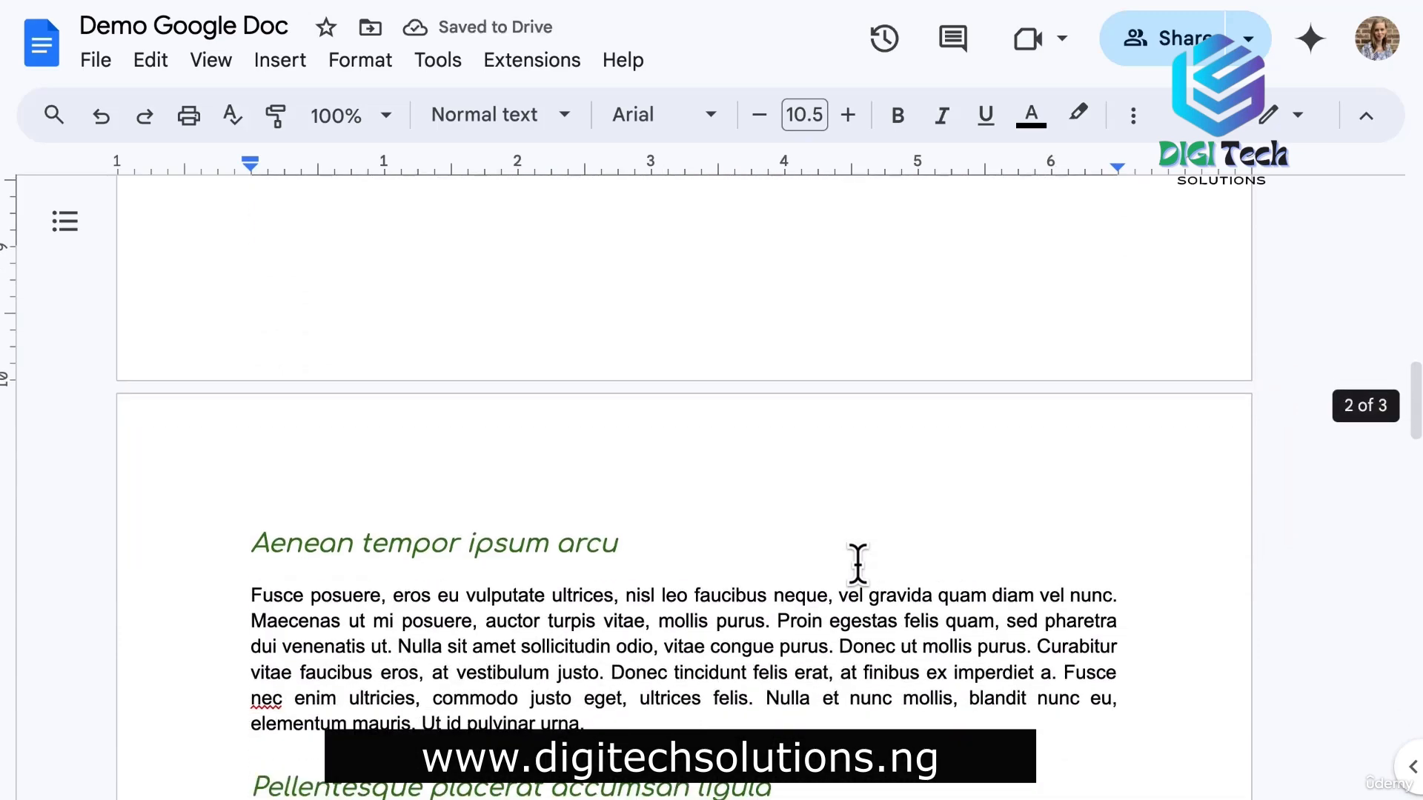
scroll(857, 566, "down", 4)
scroll(857, 566, "down", 7)
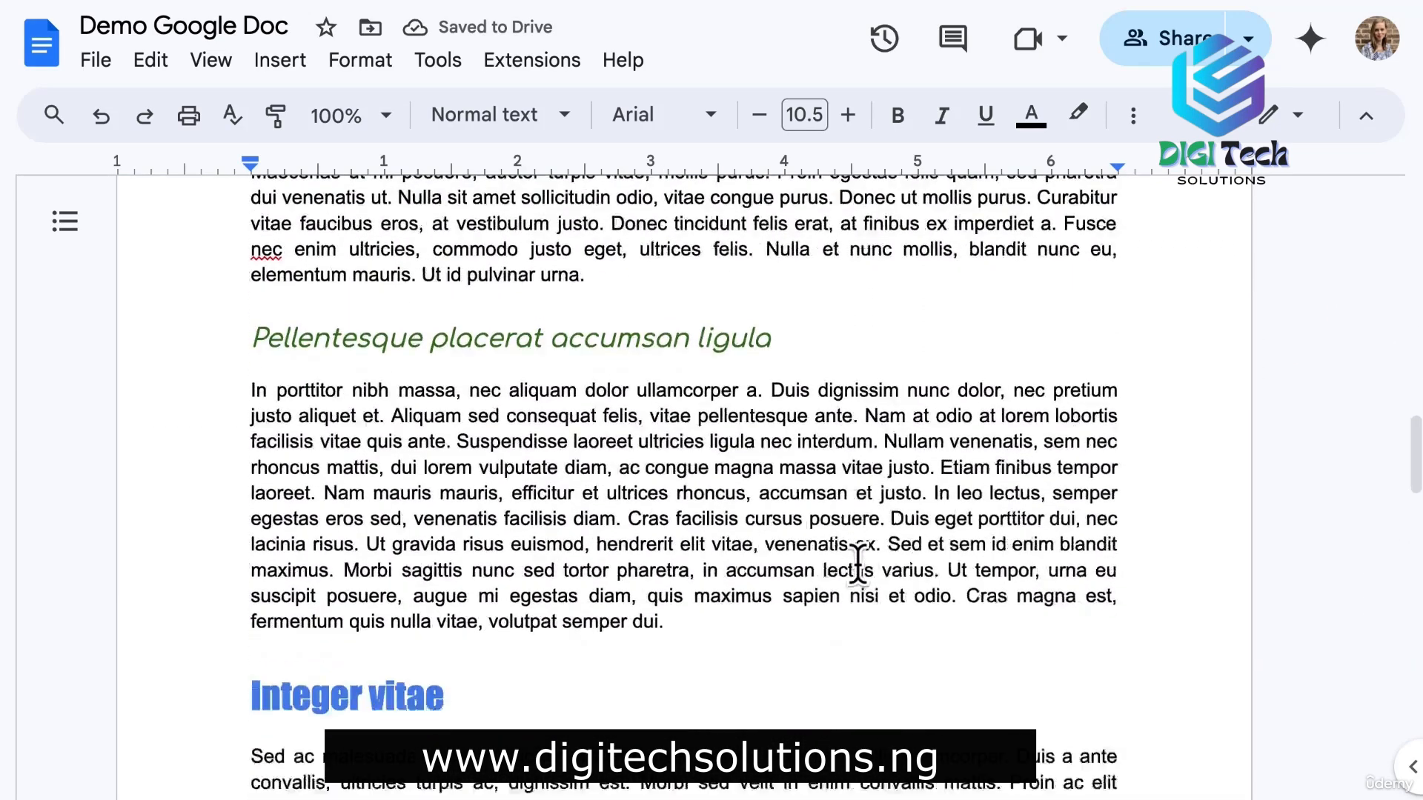
scroll(857, 567, "down", 15)
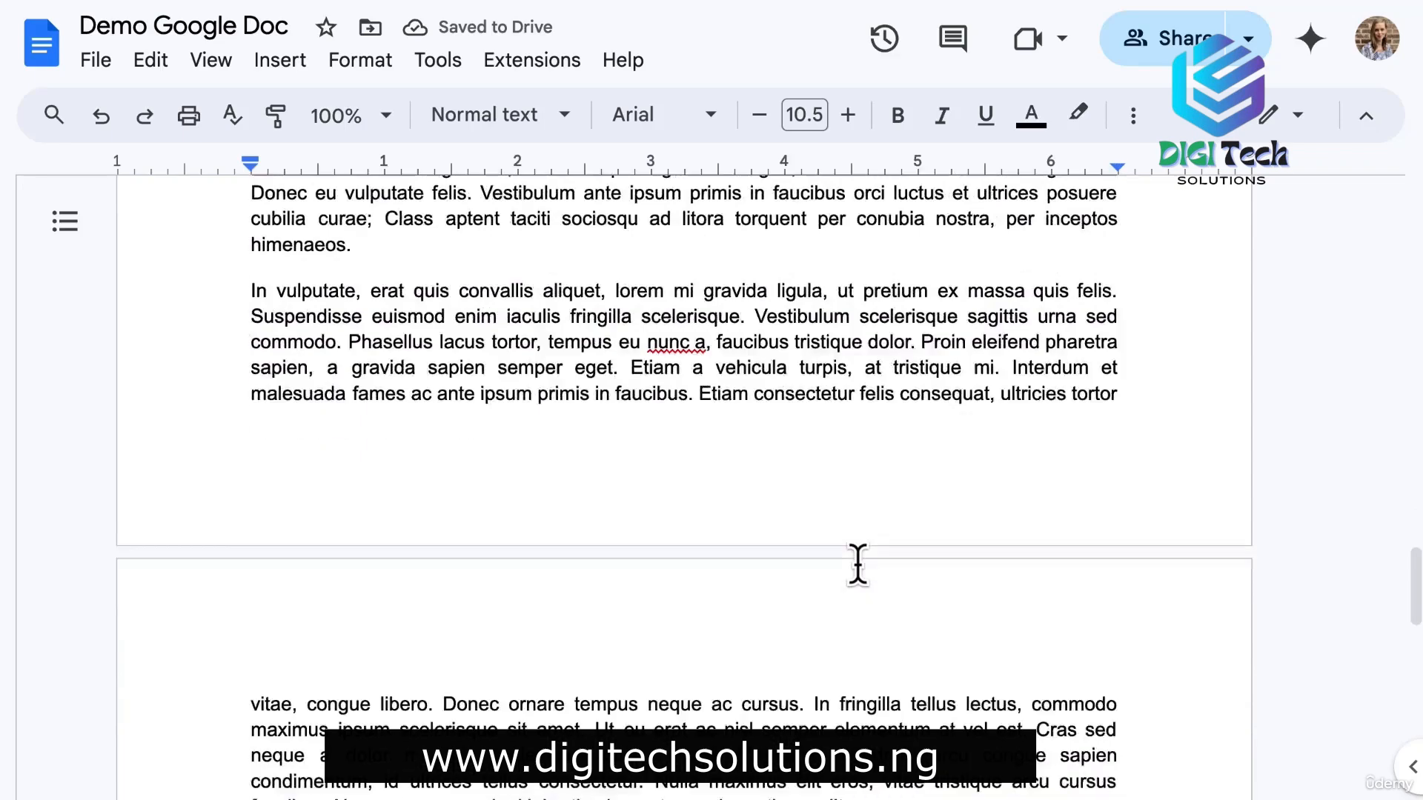
scroll(857, 567, "up", 20)
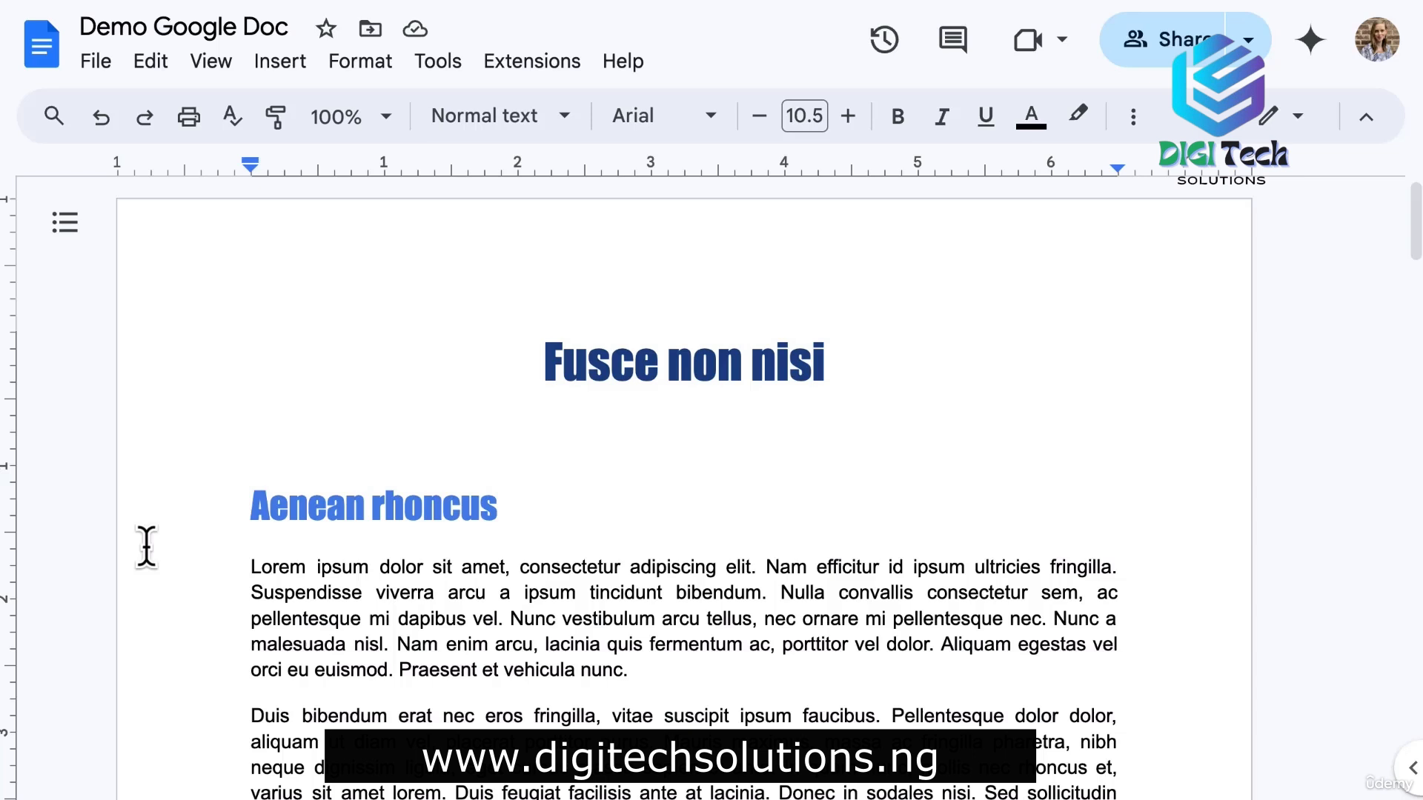
Paint the Aenean heading's formatting onto the body words 'viverra arcu a ipsum'.
left_click(1135, 126)
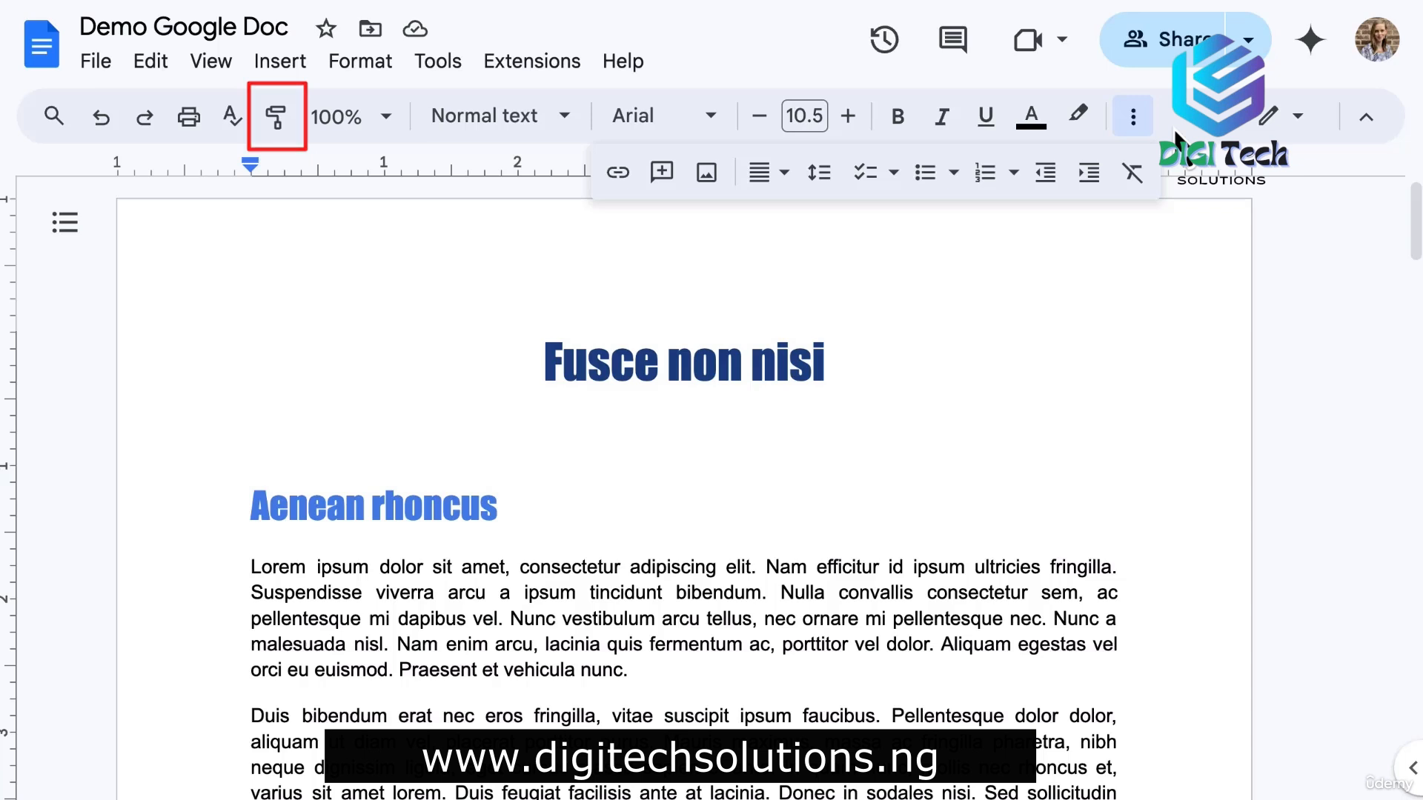
double_click(293, 511)
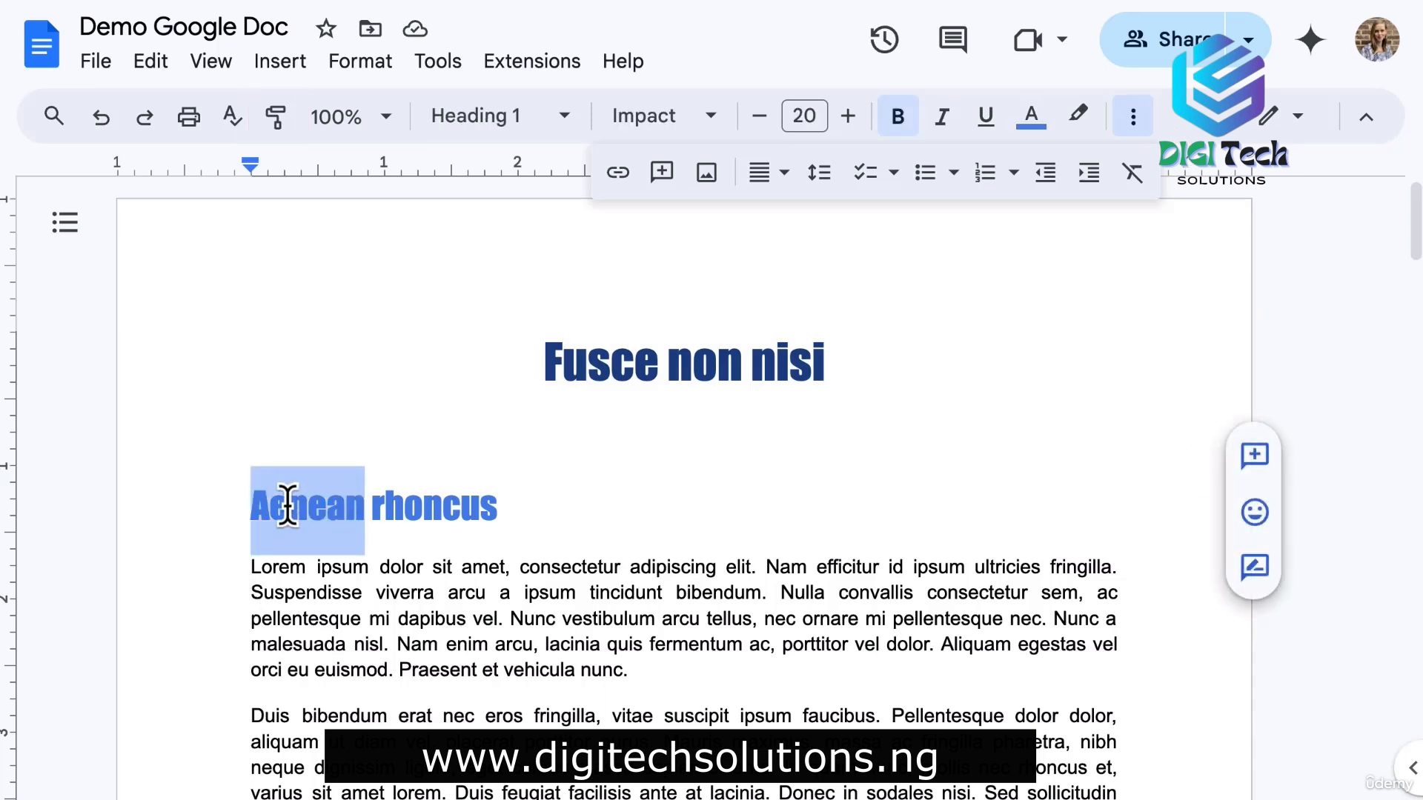
left_click(277, 119)
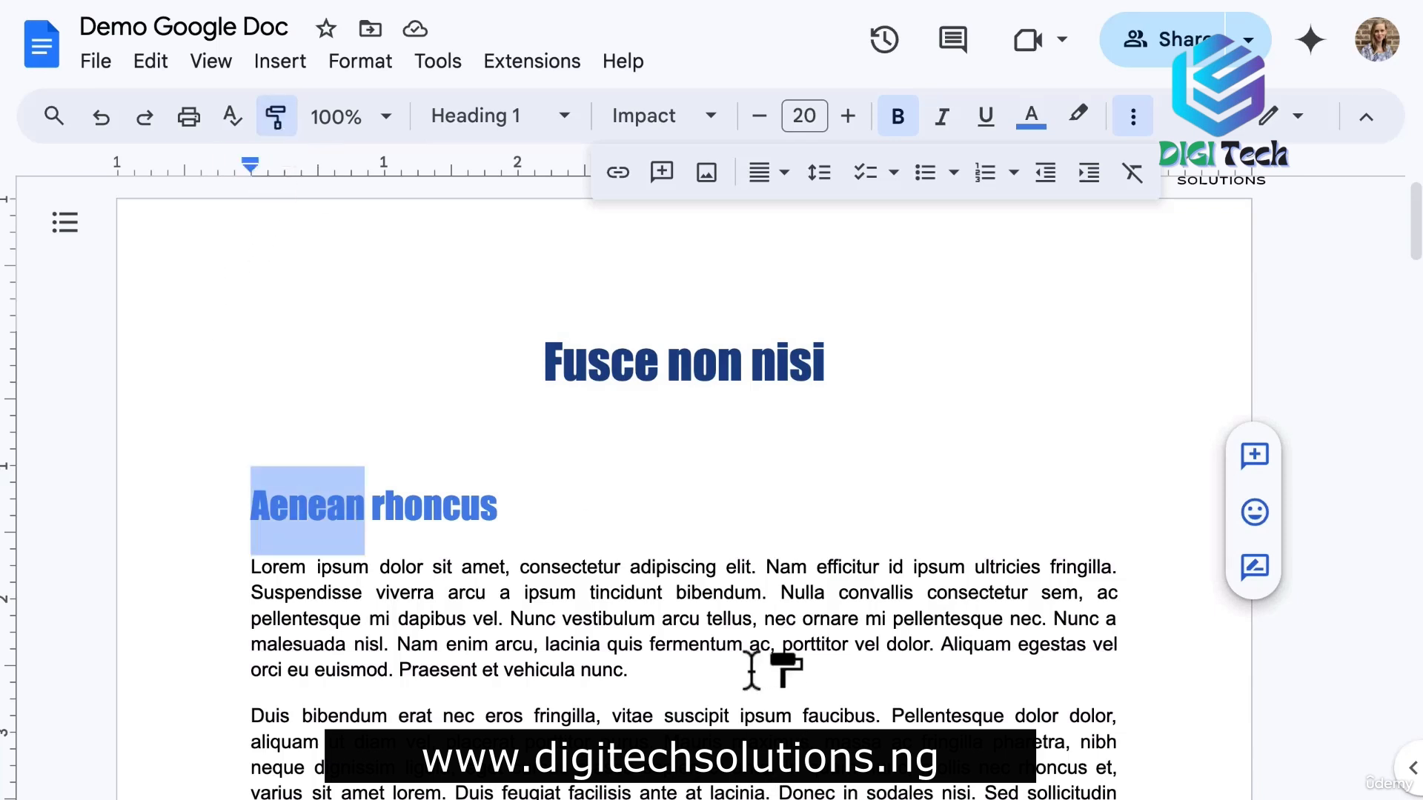
left_click_drag(363, 593, 623, 594)
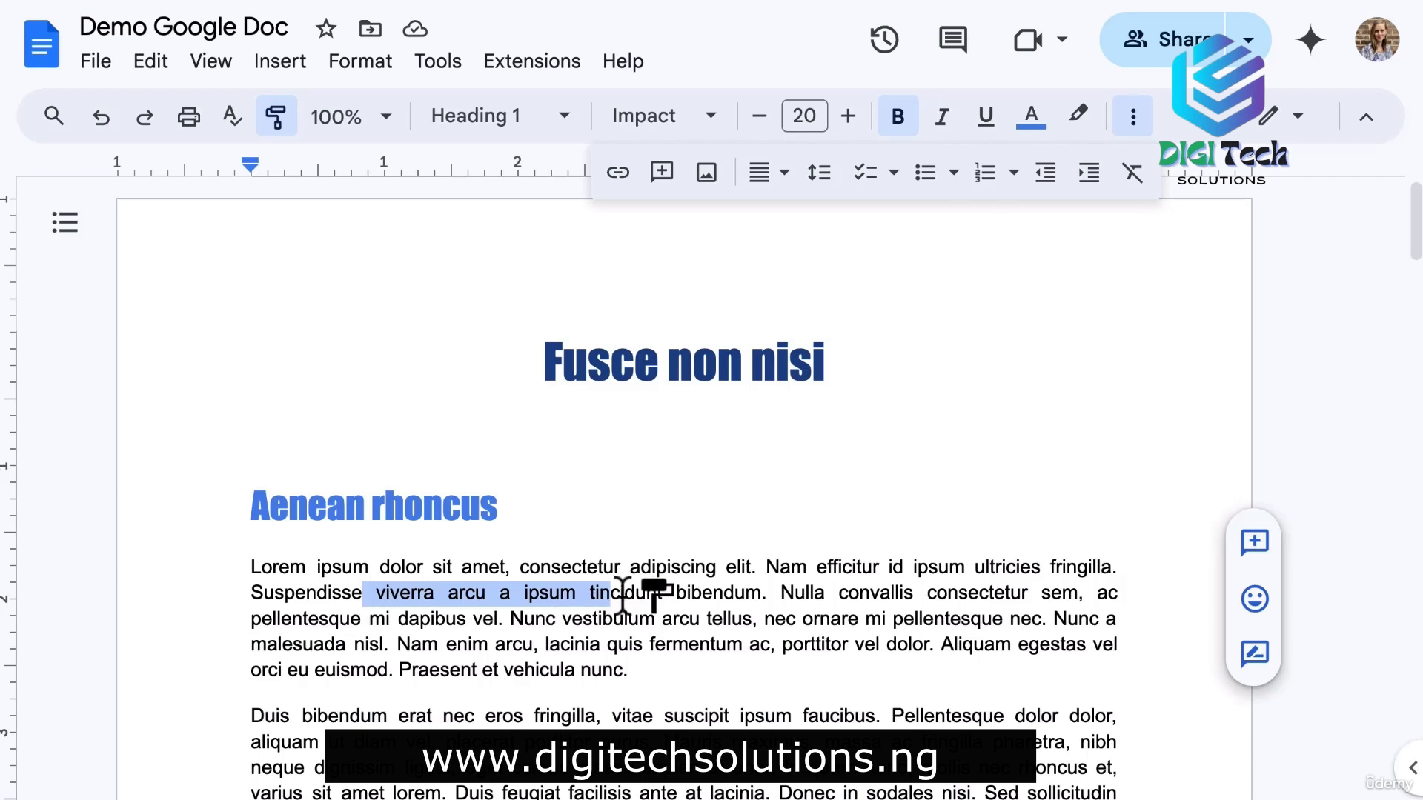
left_click_drag(623, 592, 623, 593)
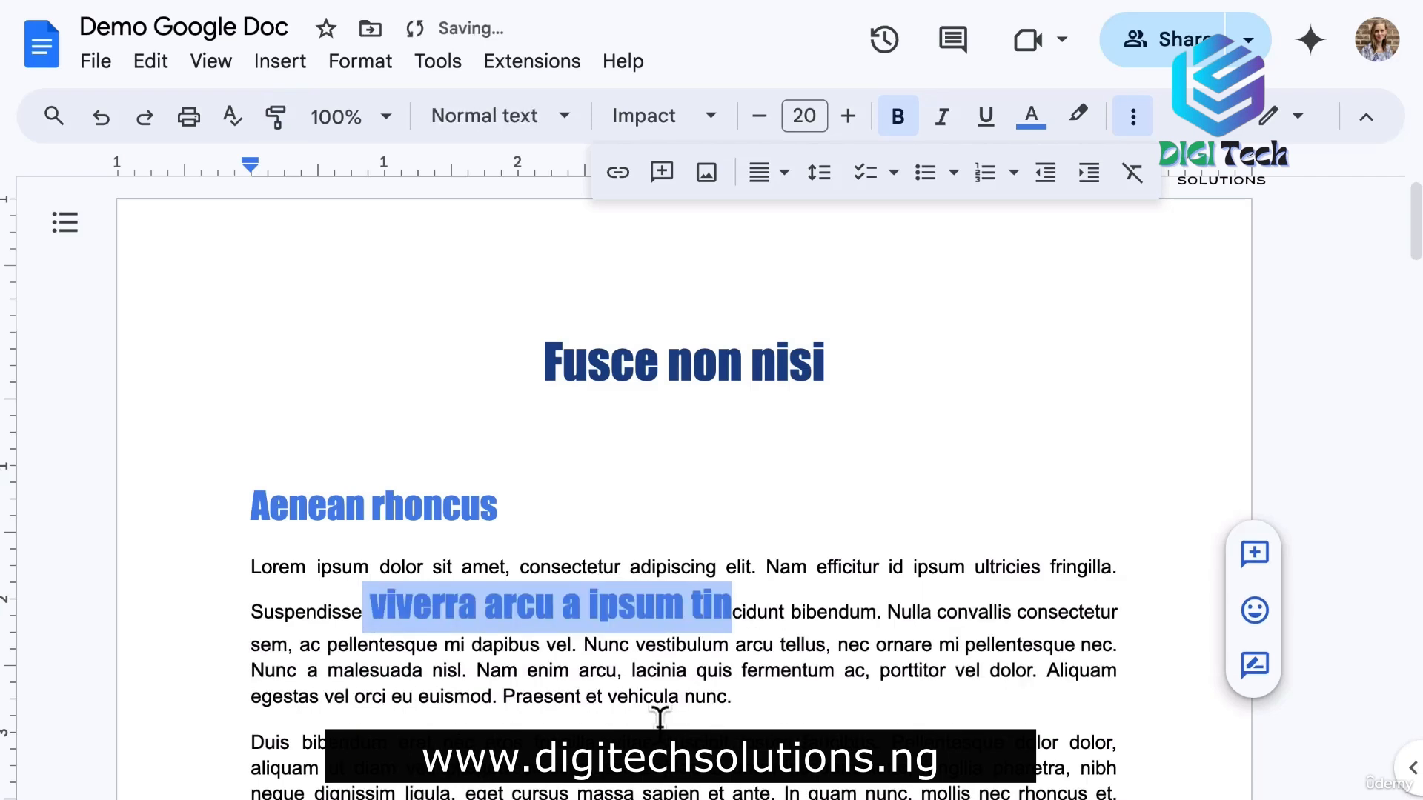
left_click(876, 693)
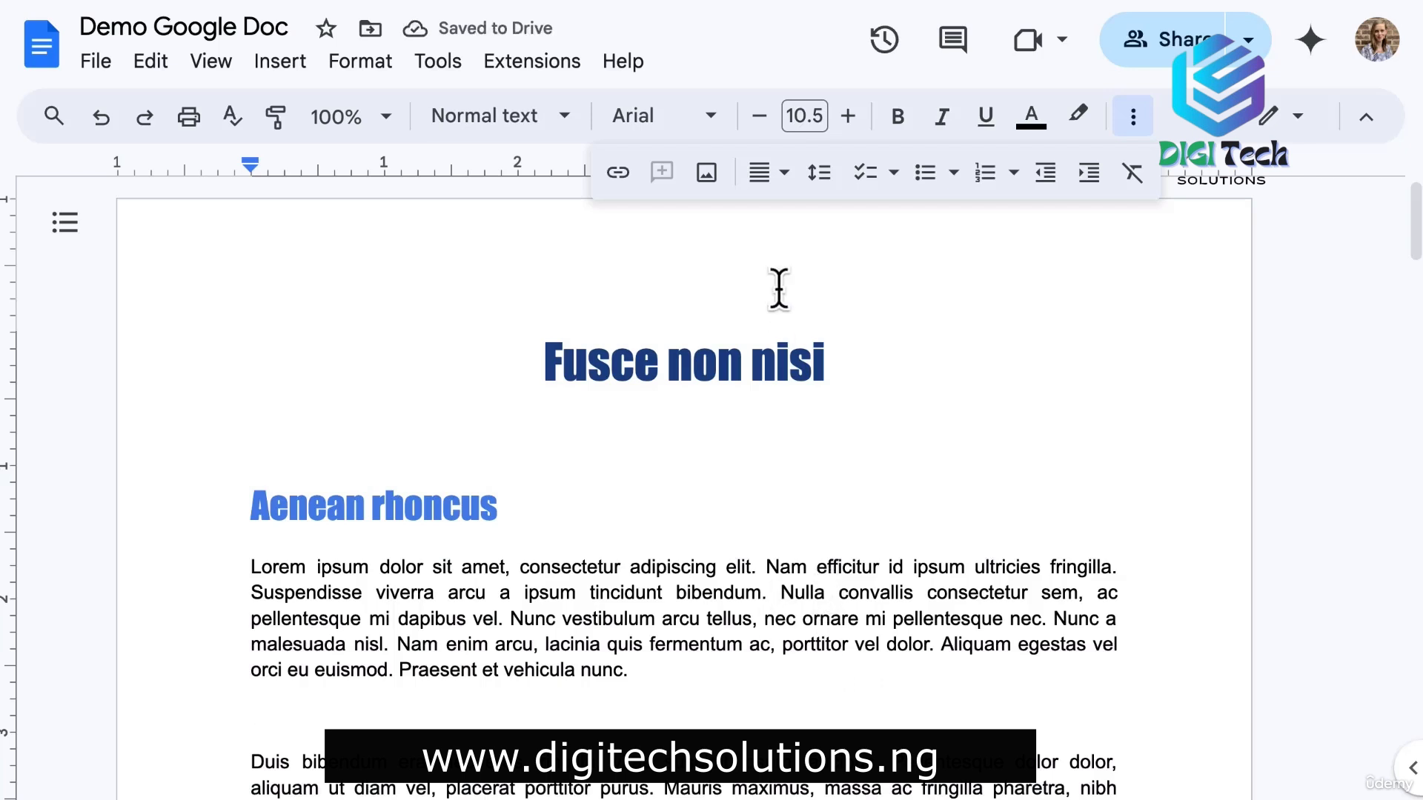
Preview the alignment, line-spacing, bulleted and numbered list options, then the checklist styles.
left_click(769, 185)
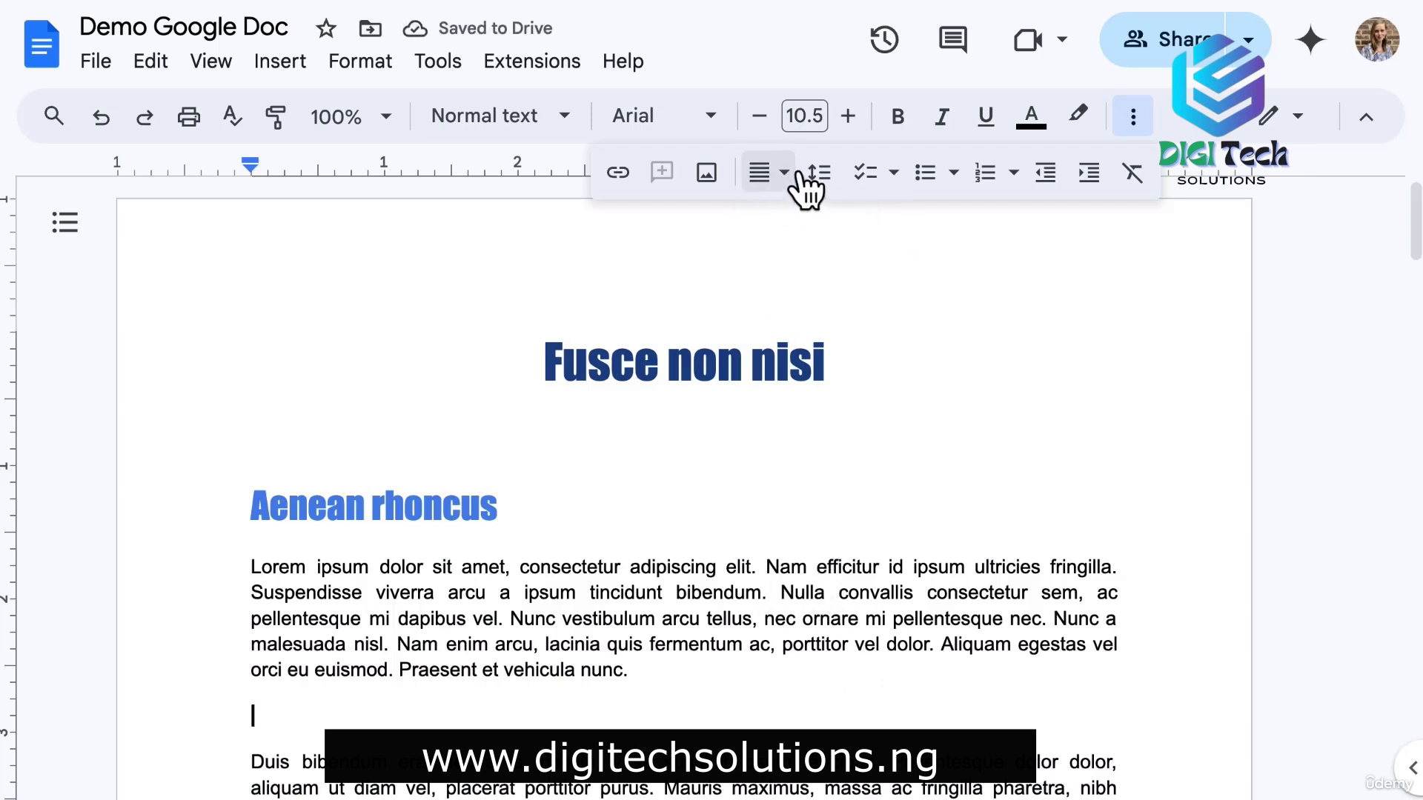
left_click(819, 178)
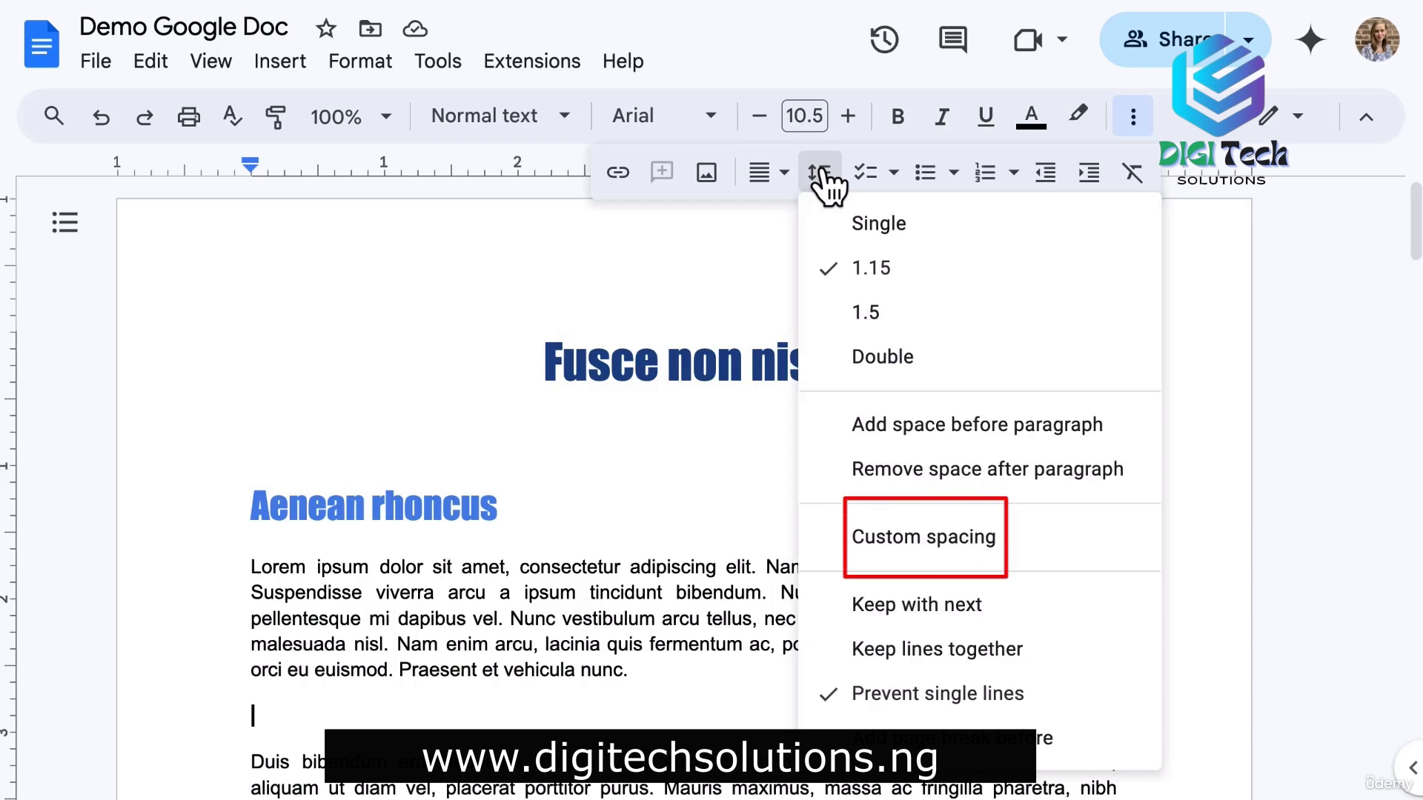
left_click(822, 182)
left_click(954, 178)
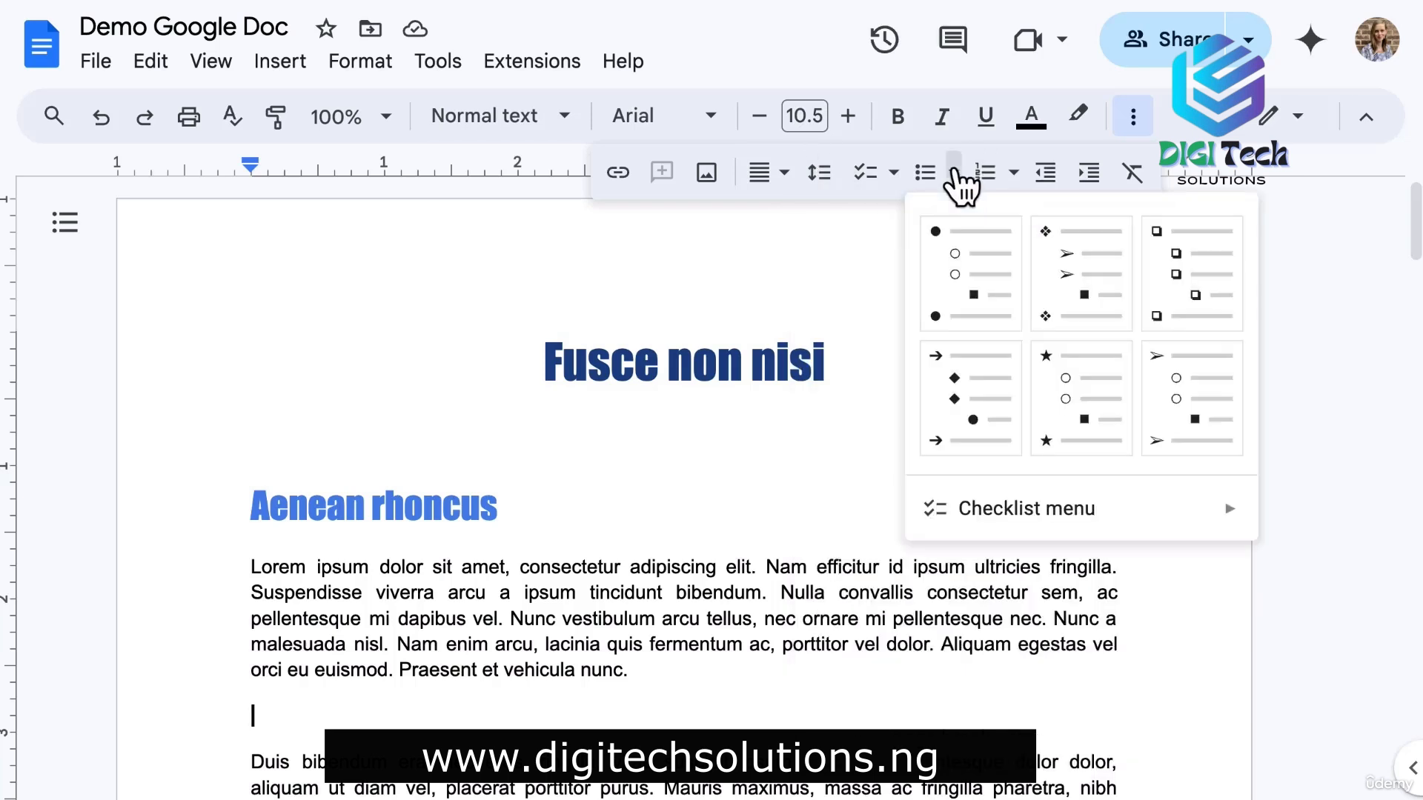
left_click(1013, 177)
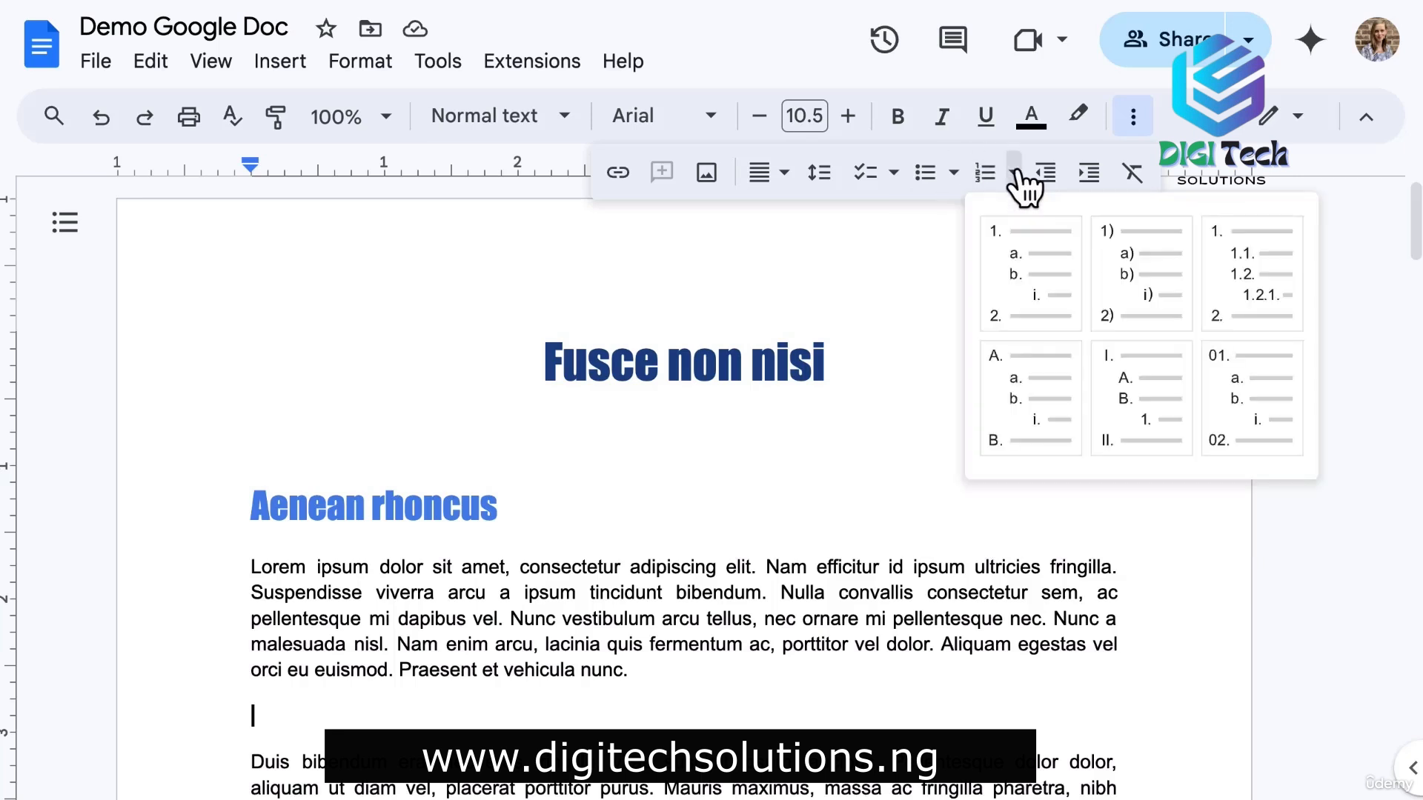
left_click(1021, 181)
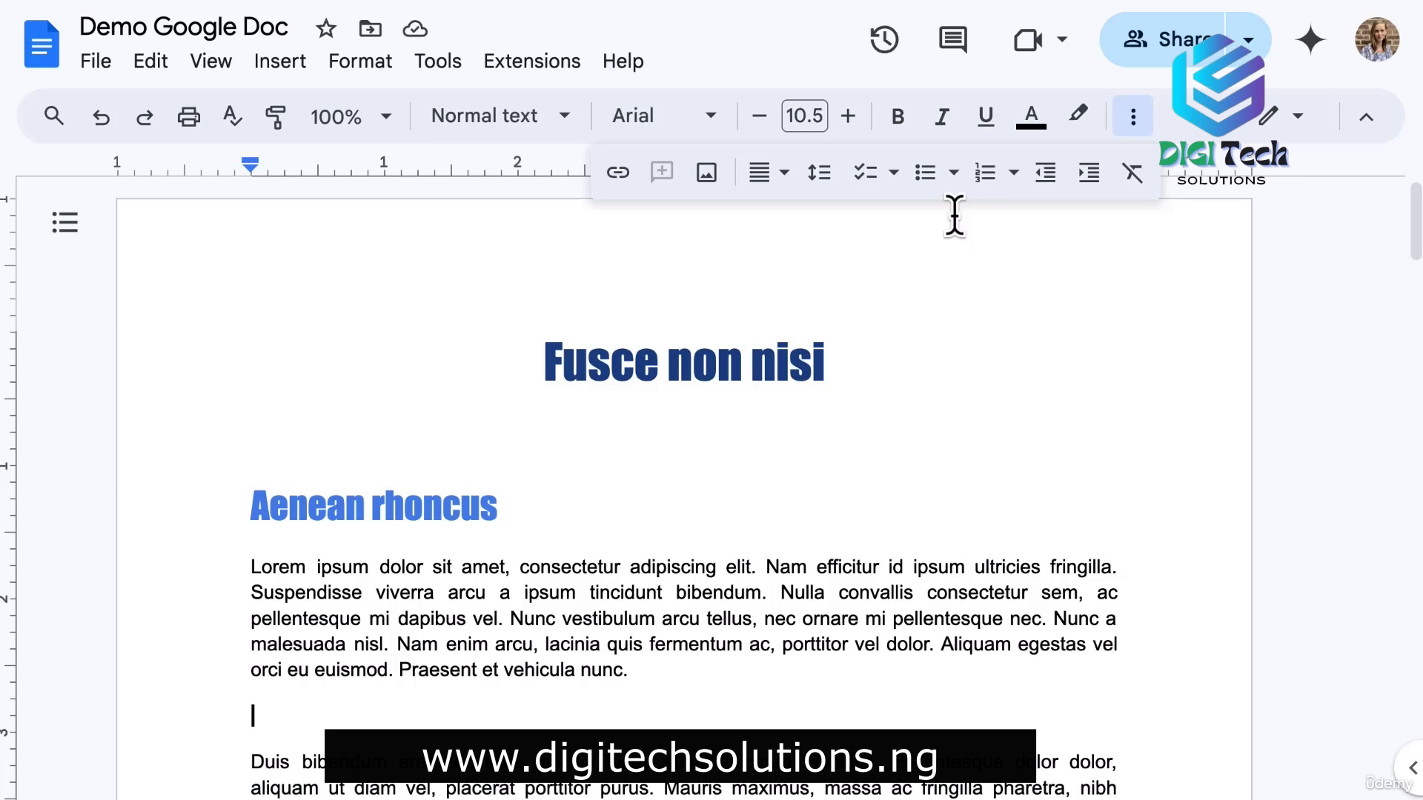
left_click(895, 175)
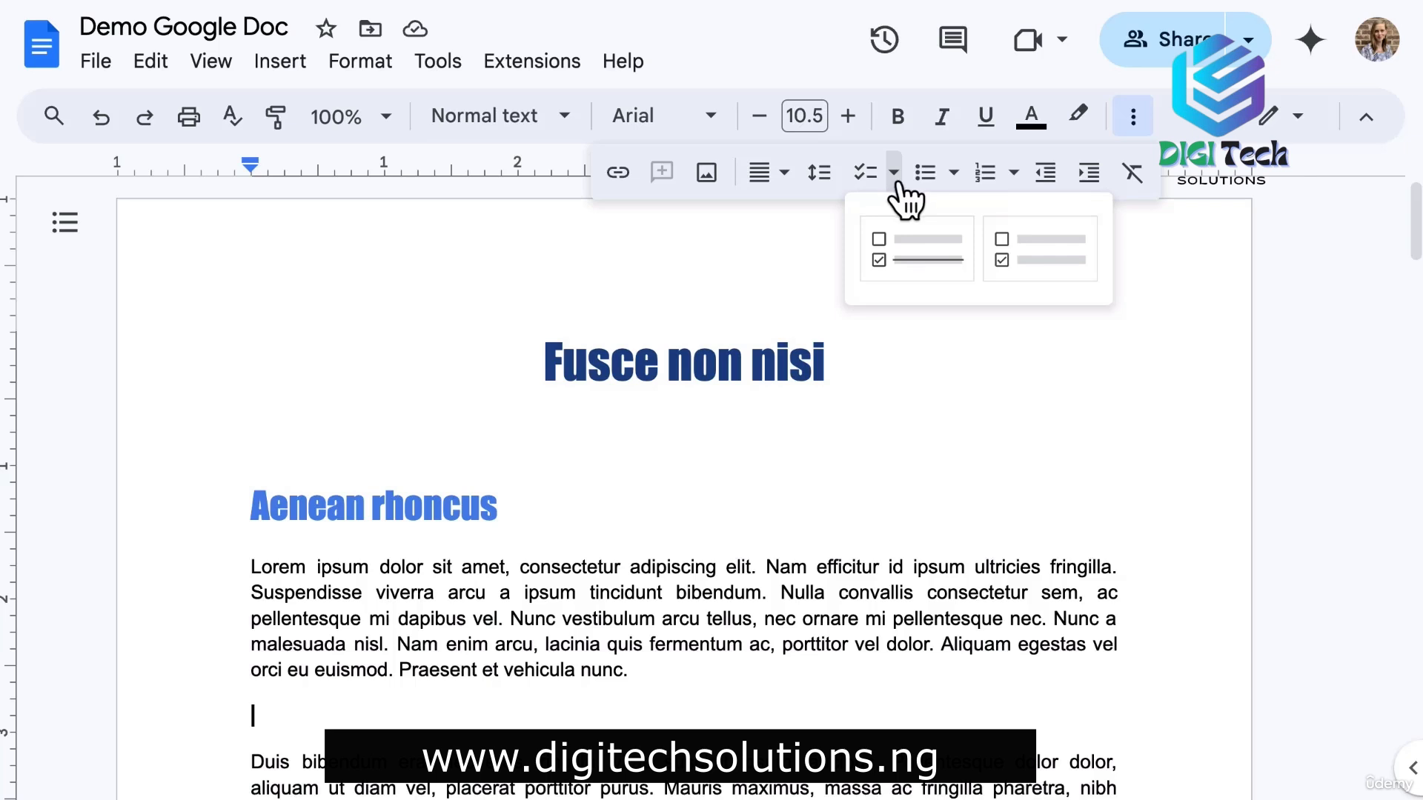
Create a strikethrough checklist with items Project 1, Project 2 and Project 3.
left_click(951, 261)
scroll(185, 635, "down", 4)
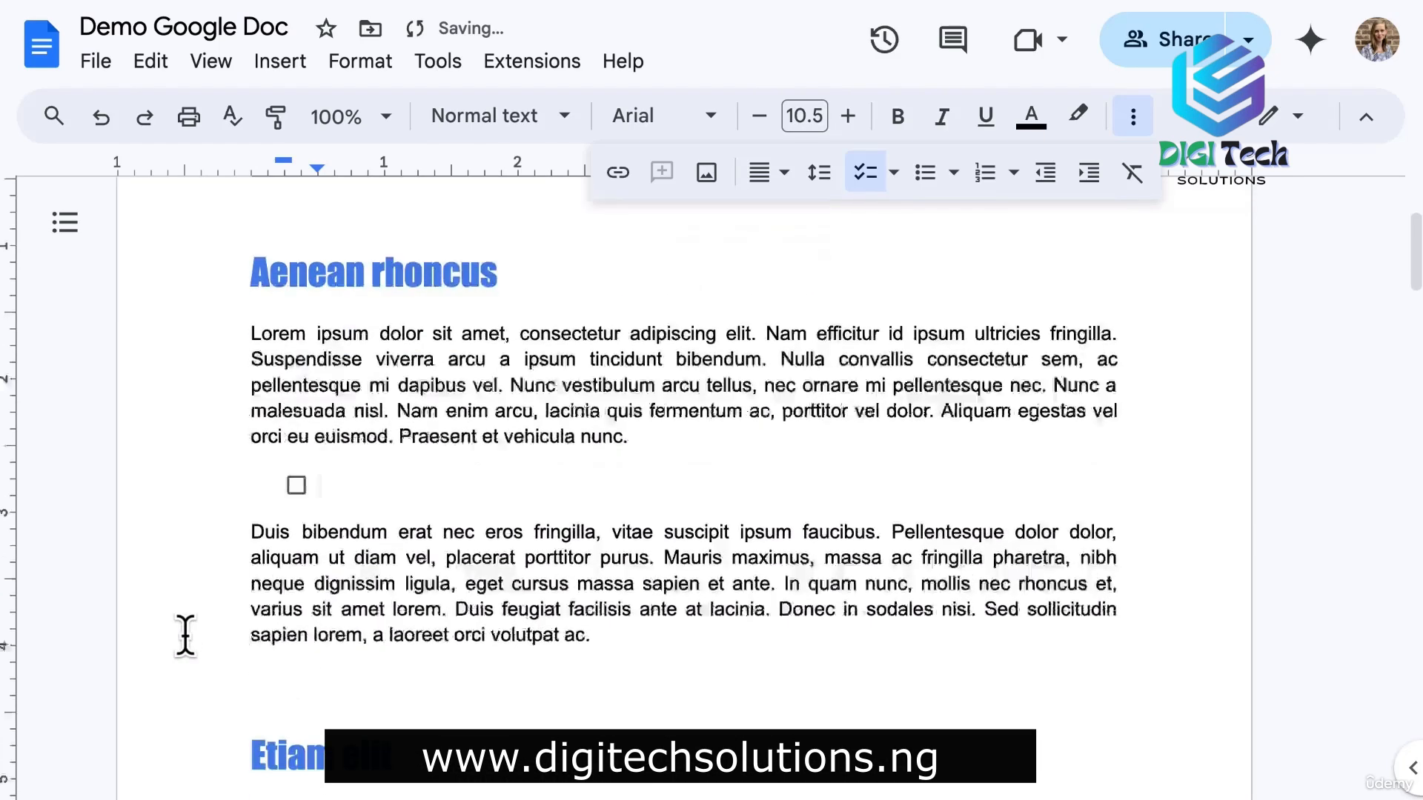
type("Proj")
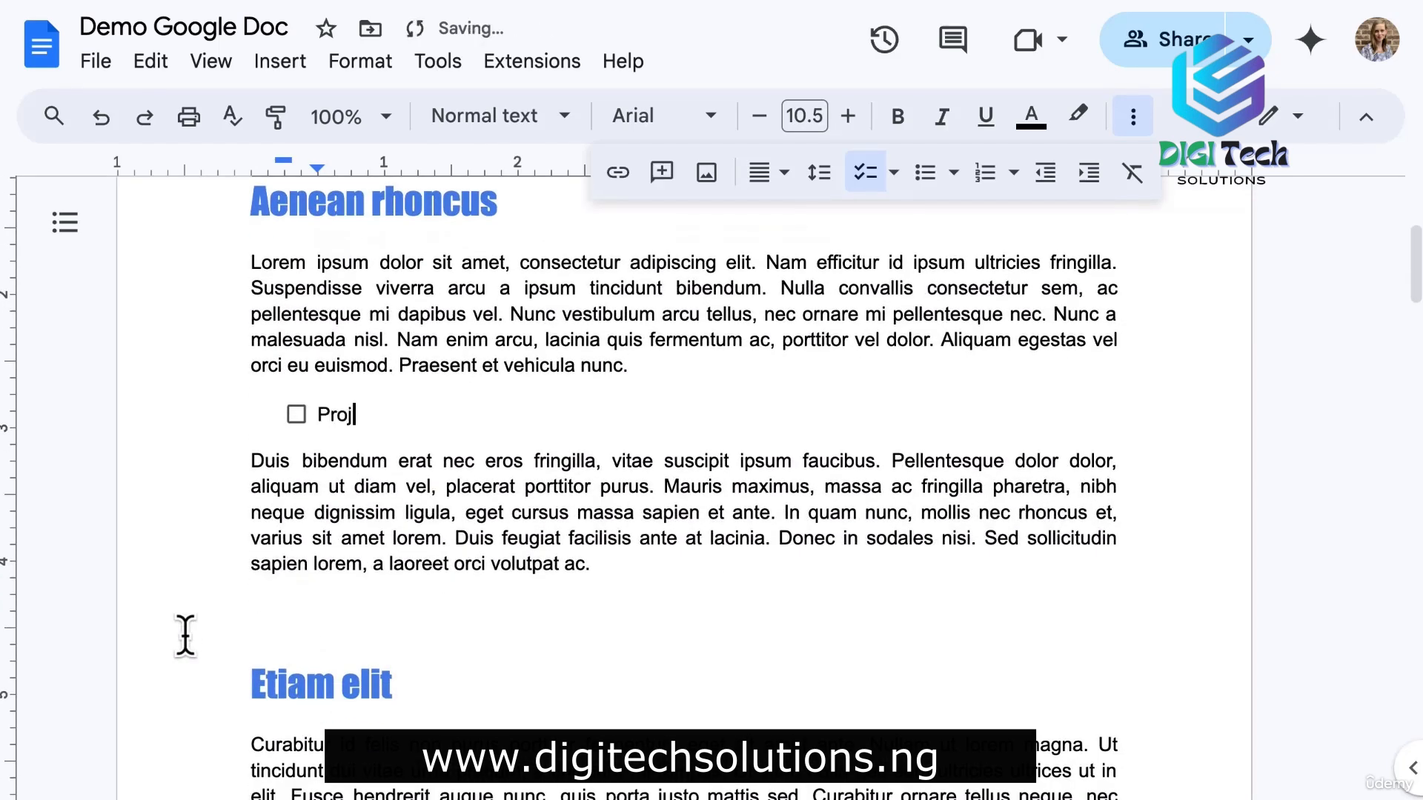
type("ect 1")
key("Return")
type("Proje")
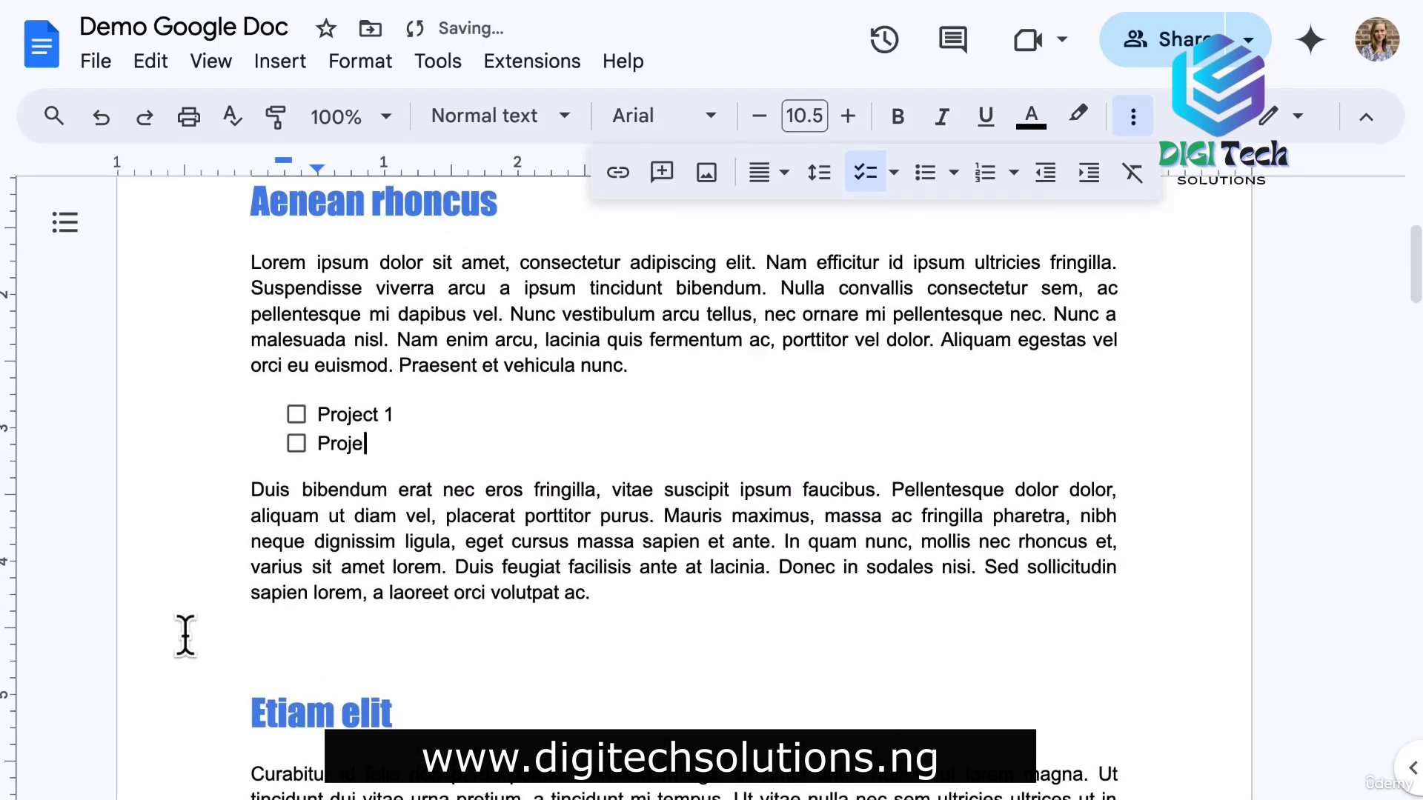
type("ct 2")
key("Return")
type("Projec")
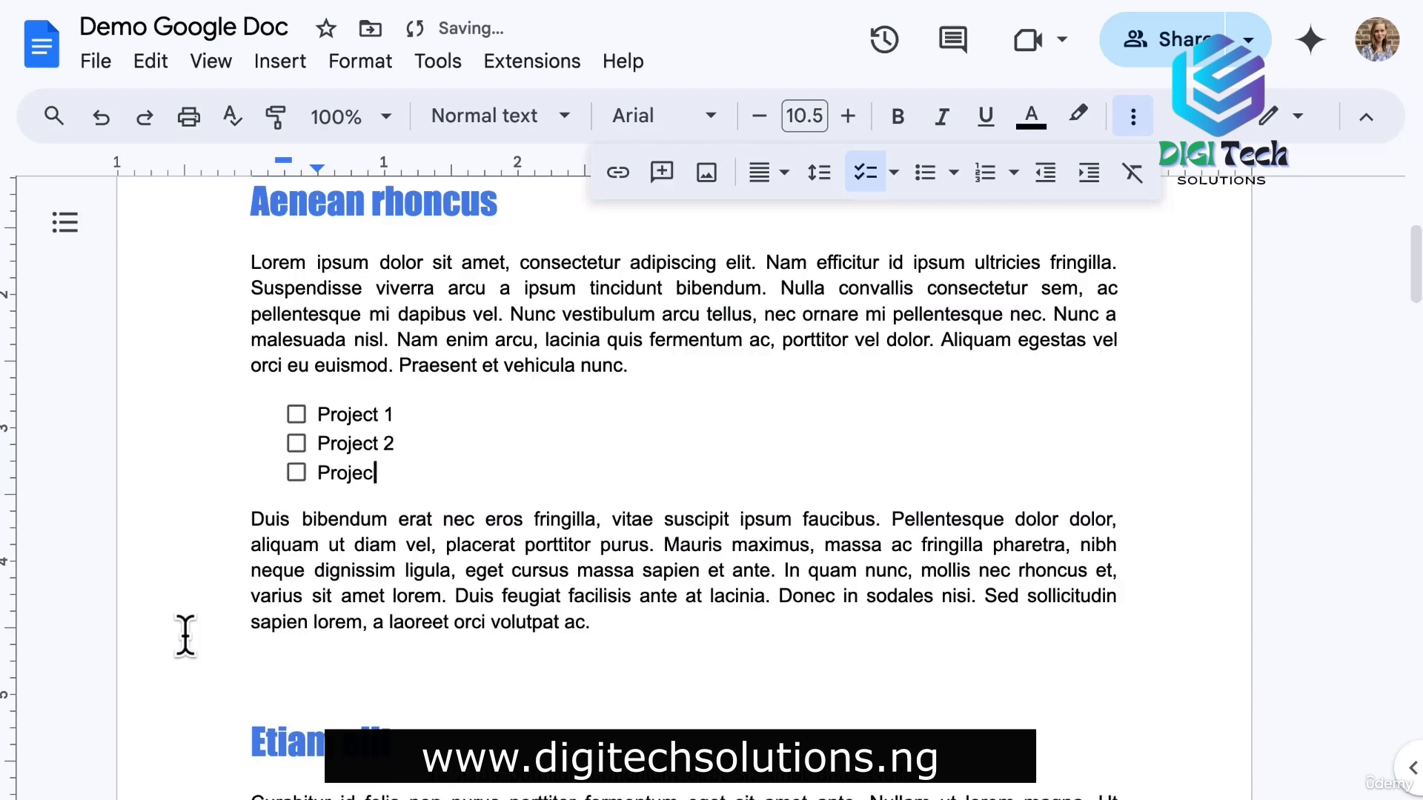
type("t 3")
Tick off Project 3, Project 2 and Project 1, unticking Project 2 once along the way.
left_click(209, 595)
left_click(297, 474)
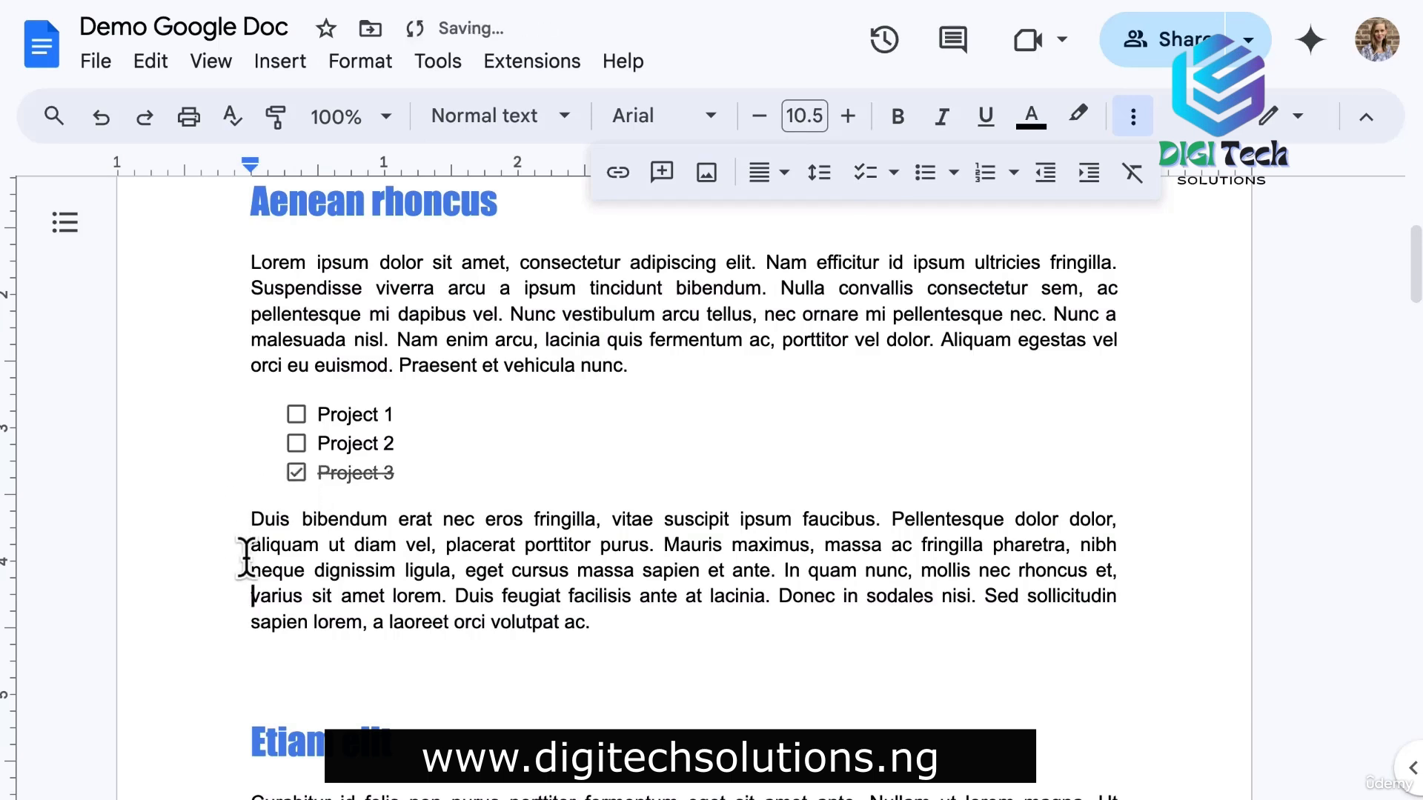
left_click(296, 444)
left_click(297, 444)
left_click(296, 415)
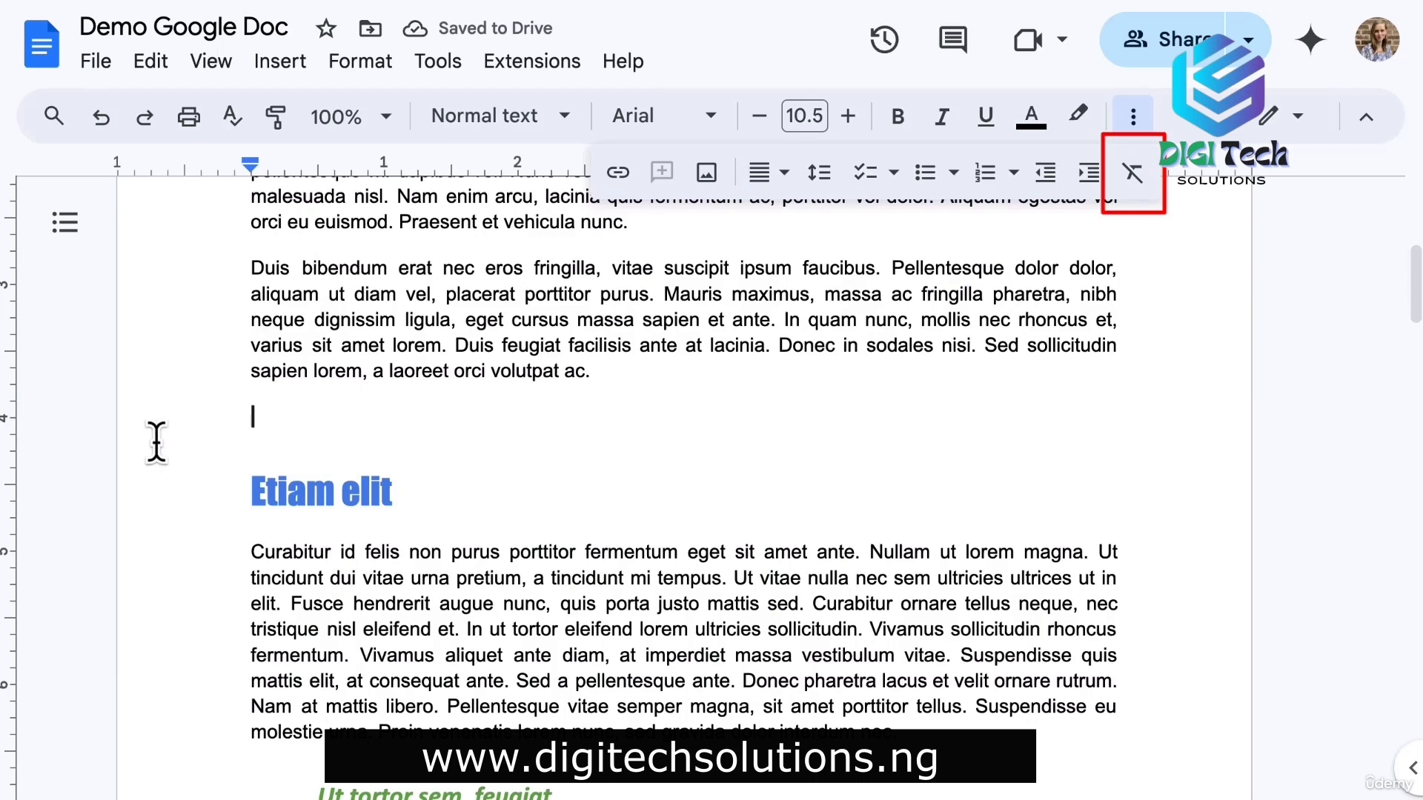
Paste the Duis bibendum paragraph and clear its handwriting-style formatting to plain Arial.
type("Duis bibendum erat nec eros fringilla, vitae suscipit ipsum faucibus. Pellentesque dolor dolor, aliquam ut diam vel, placerat porttitor purus. Mauris maximus, massa ac fringilla pharetra, nibh neque dignissim ligula, eget cursus massa sapien et ante. In quam nunc, mollis nec rhoncus et, varius sit amet lorem. Duis feugiat facilisis ante at lacinia. Donec in sodales nisi. Sed sollicitudin sapien lorem, a laoreet orci volutpat ac.")
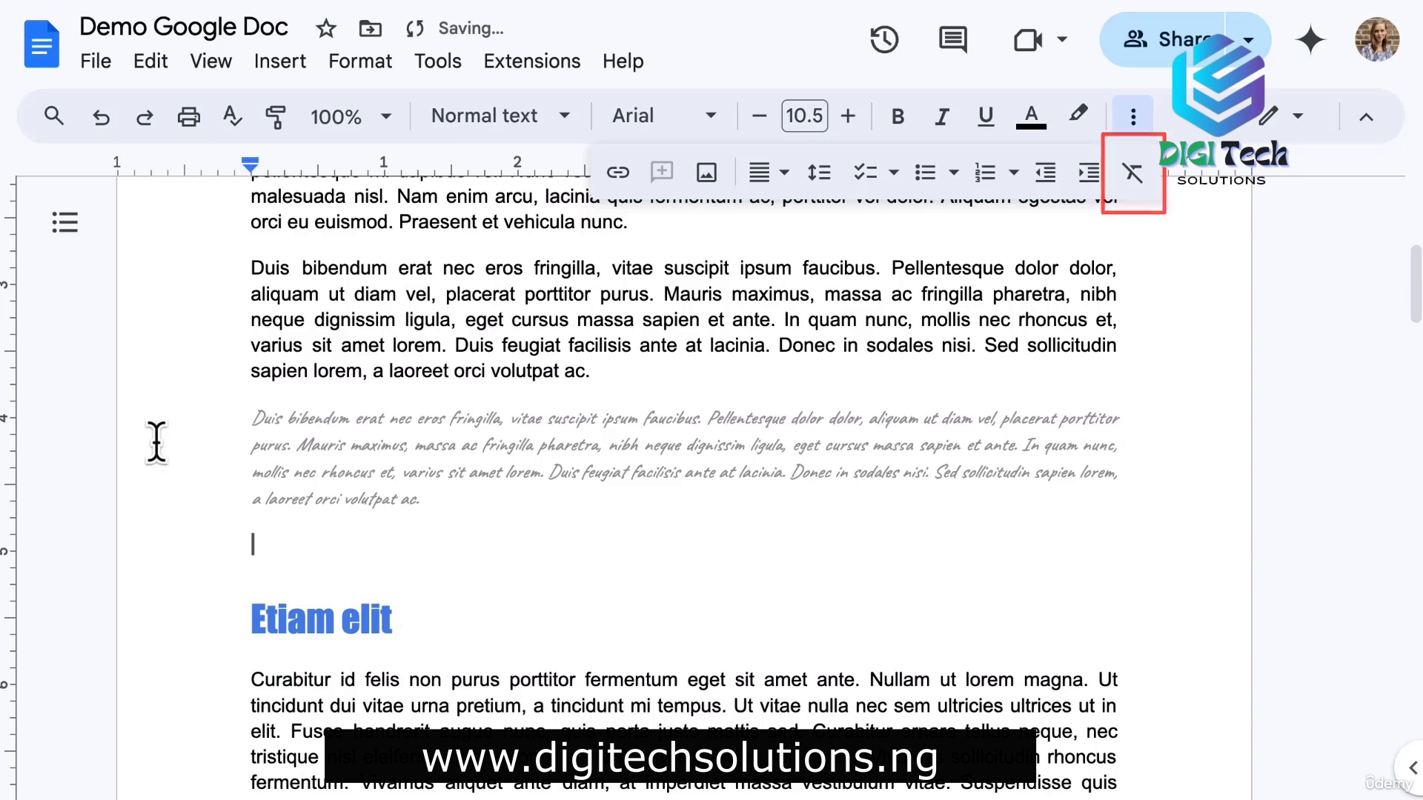
left_click_drag(429, 507, 177, 415)
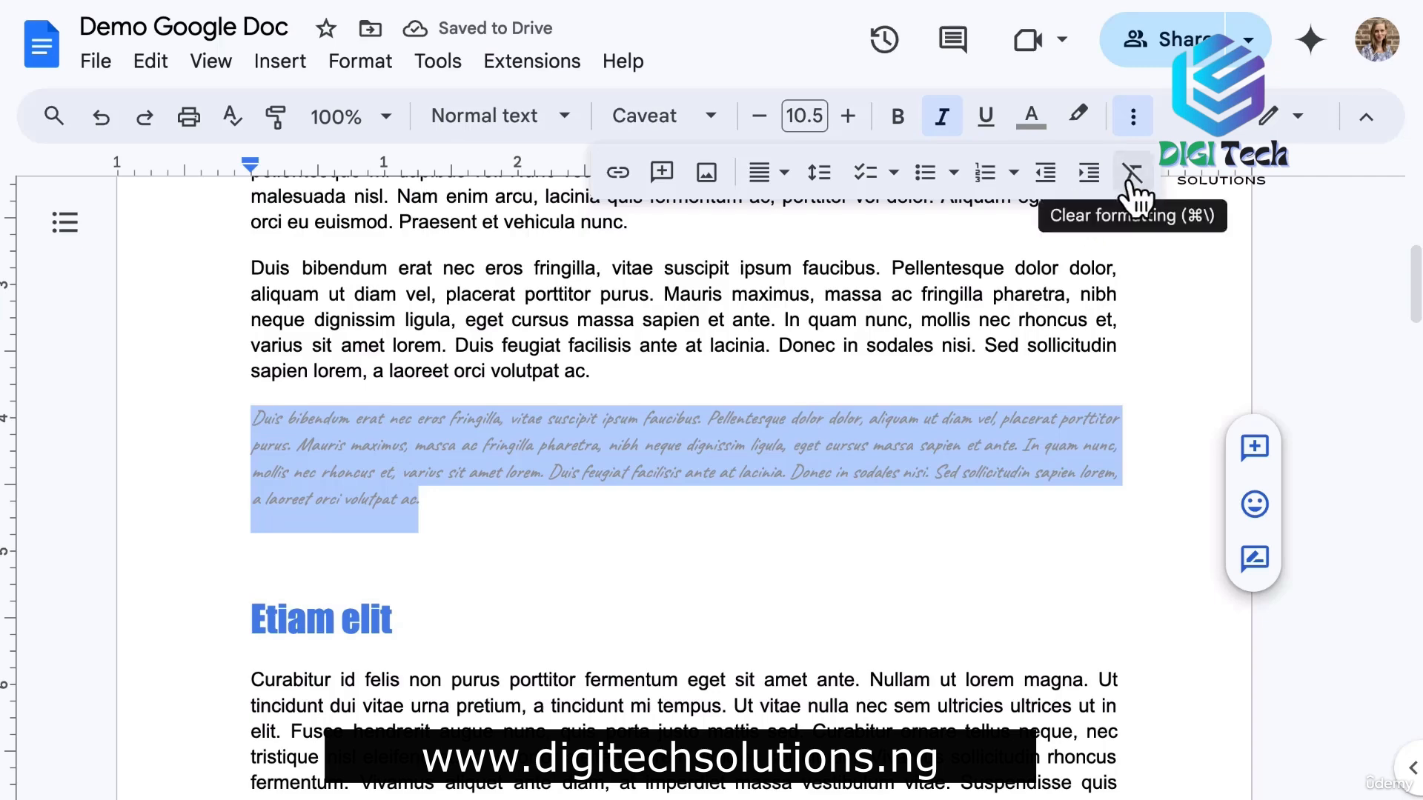
left_click(1130, 177)
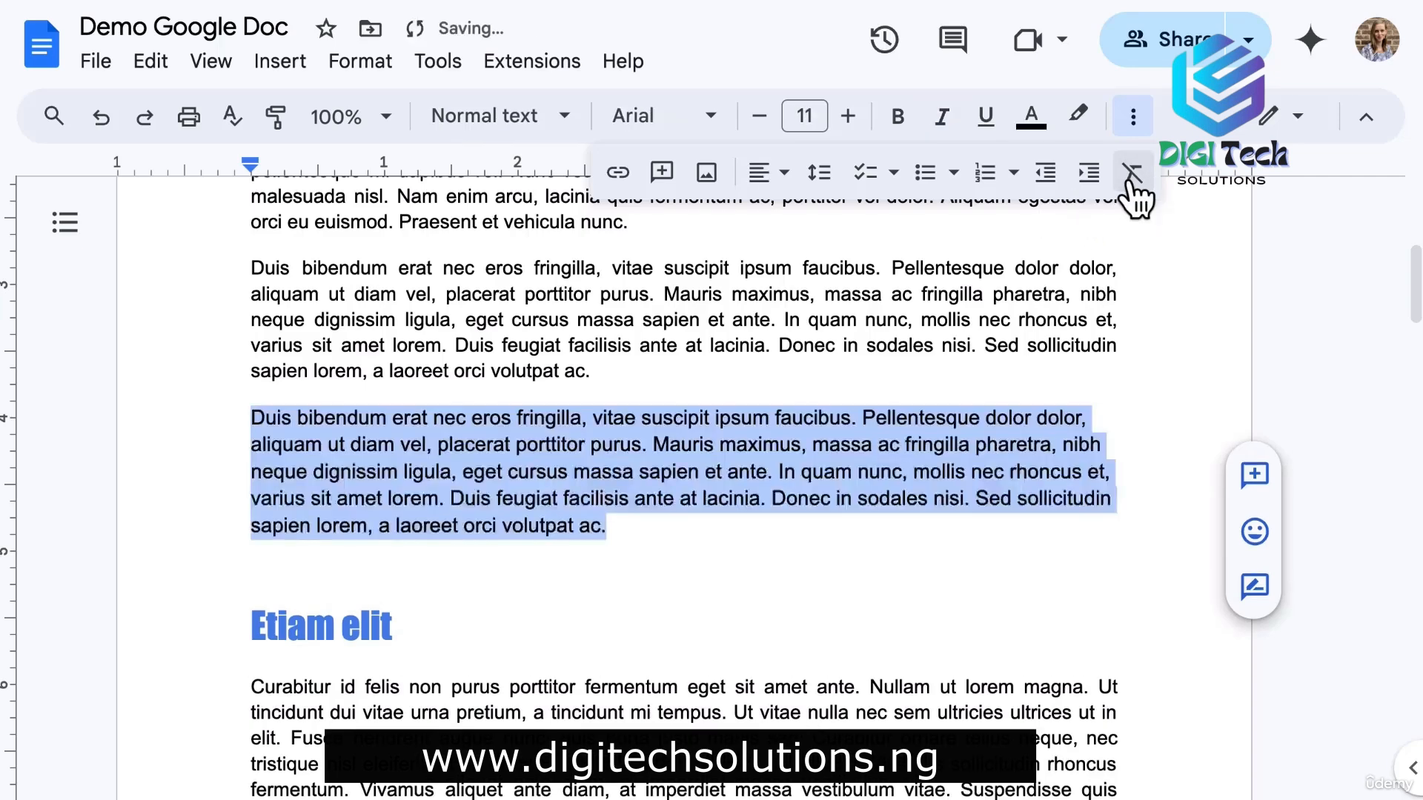
left_click(1133, 770)
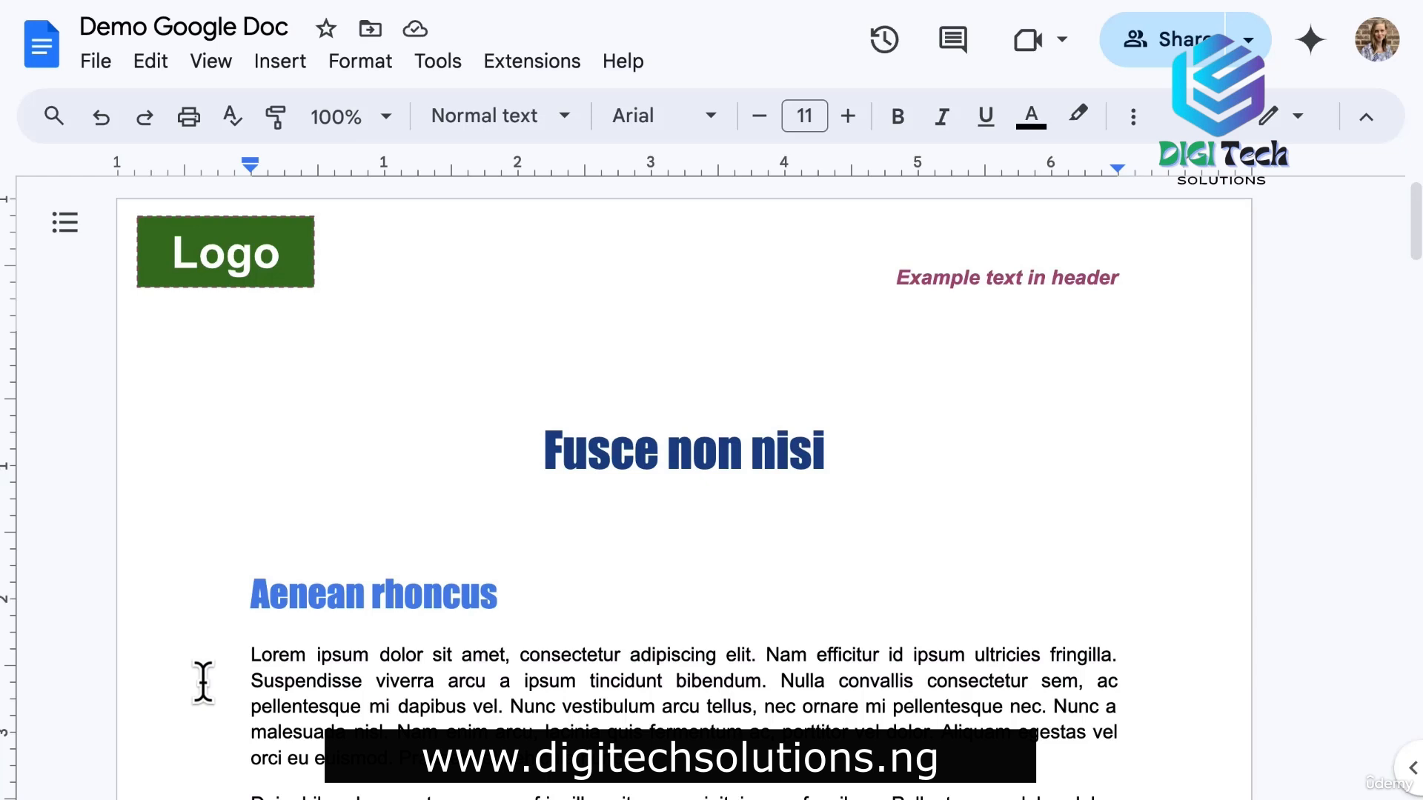
Add a page header, reopen it for editing and show its Options menu.
left_click(274, 64)
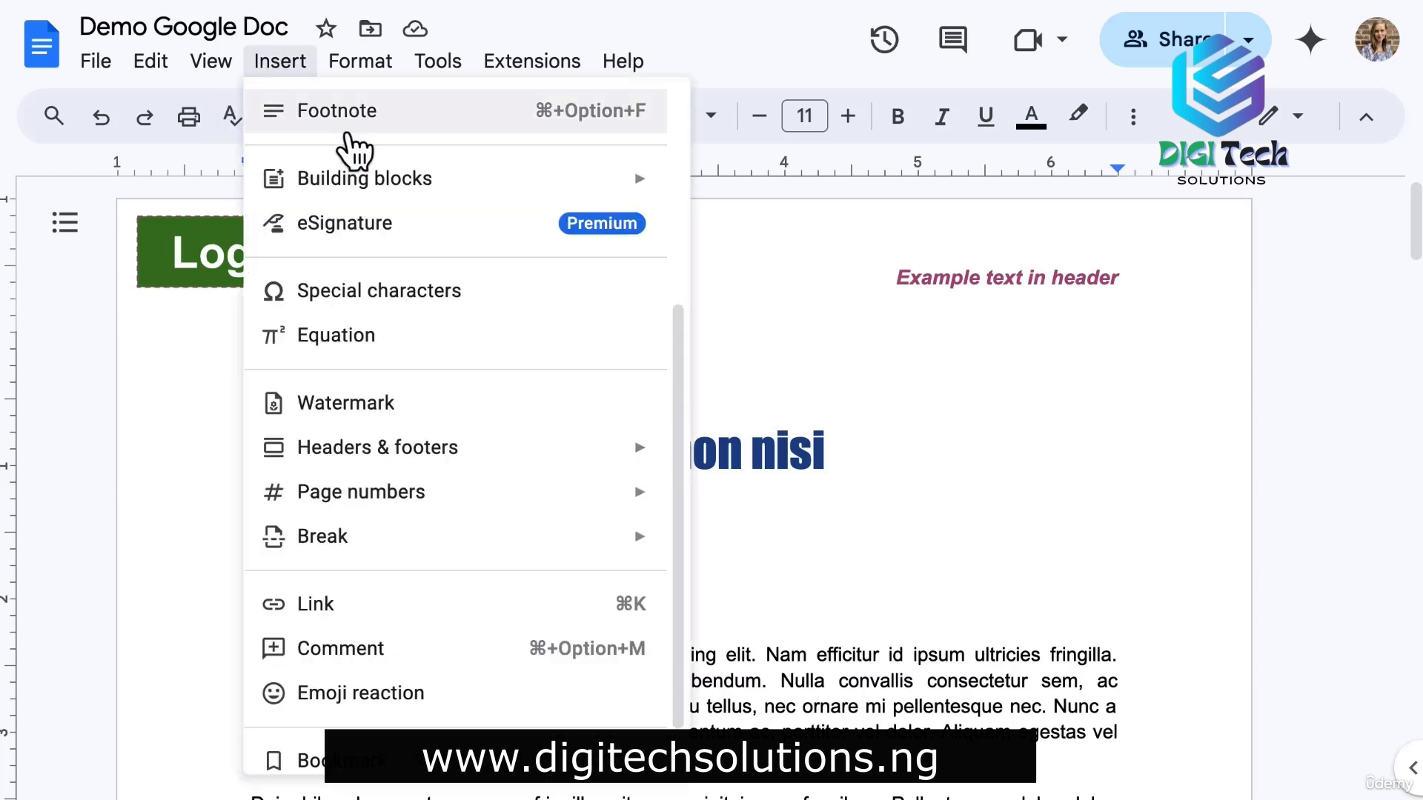
mouse_move(558, 454)
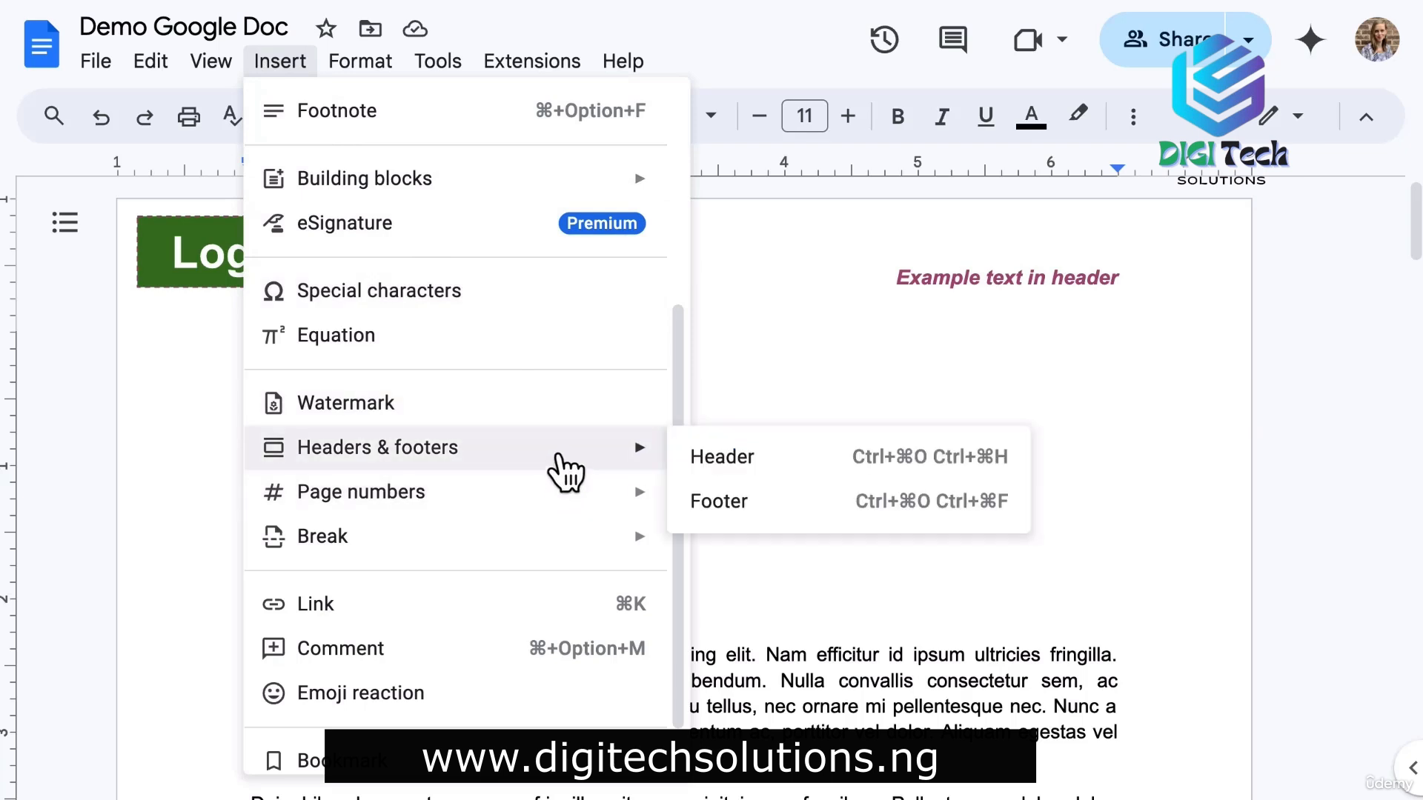
left_click(803, 456)
left_click(232, 730)
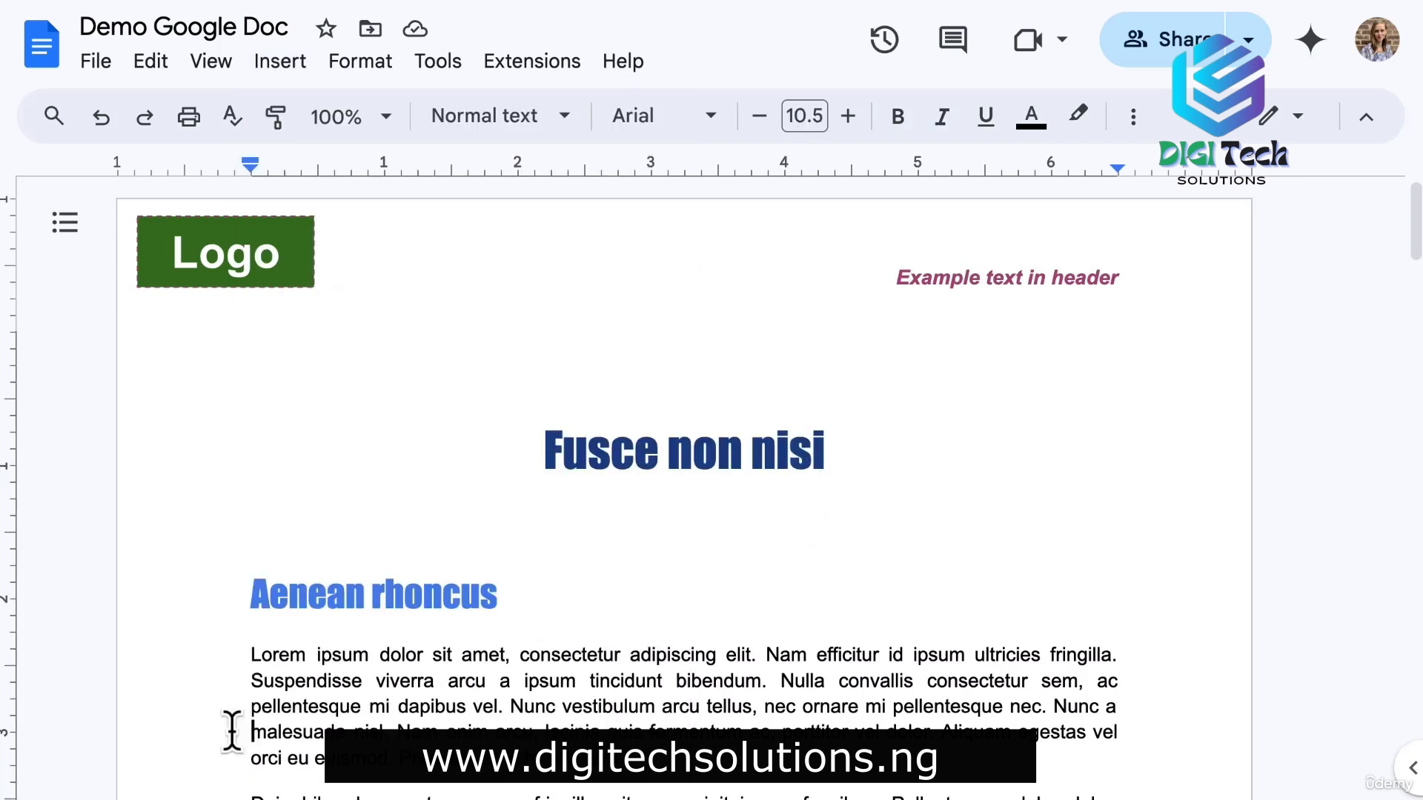
double_click(556, 233)
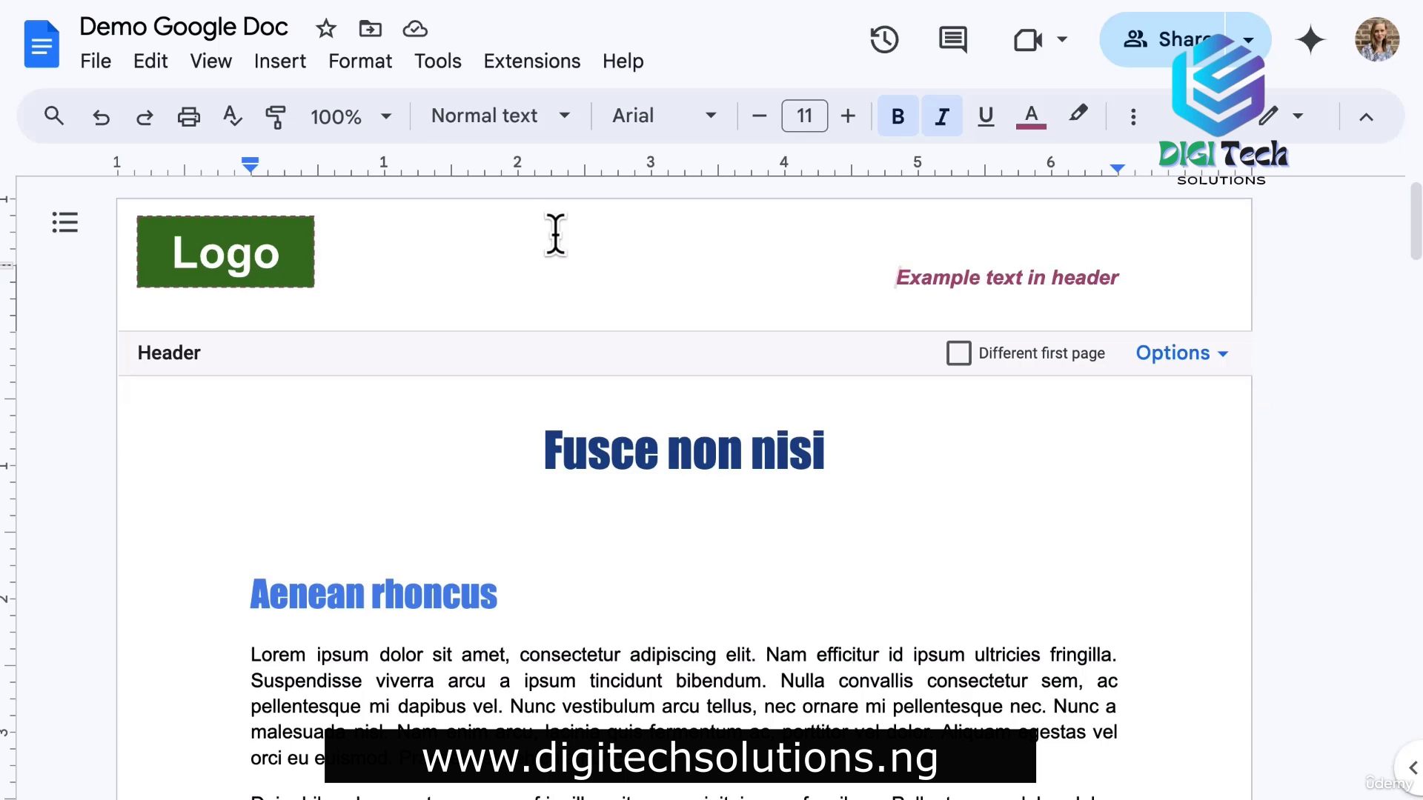
left_click(1205, 354)
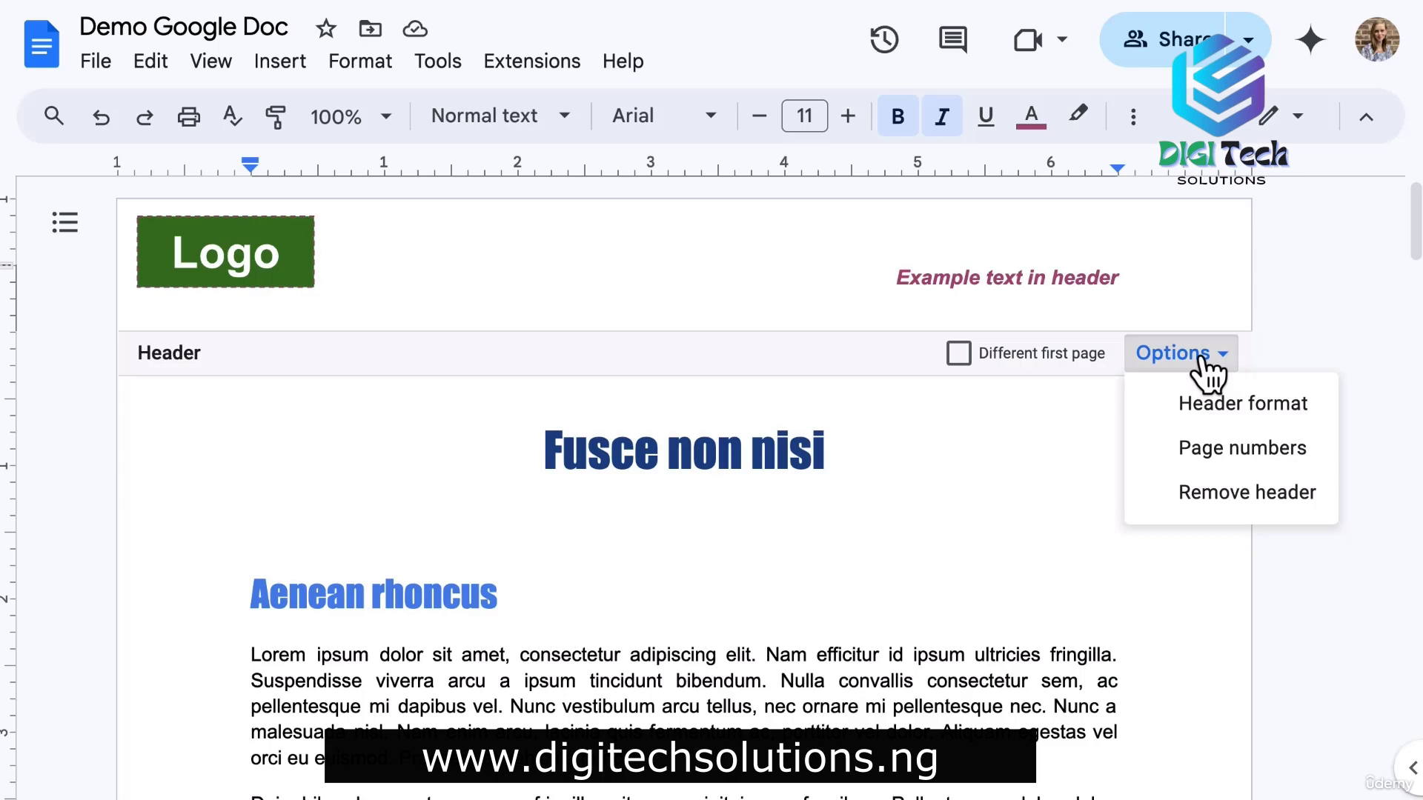
Toggle the footer's Different first page option on and off, leaving it off.
scroll(1199, 357, "down", 15)
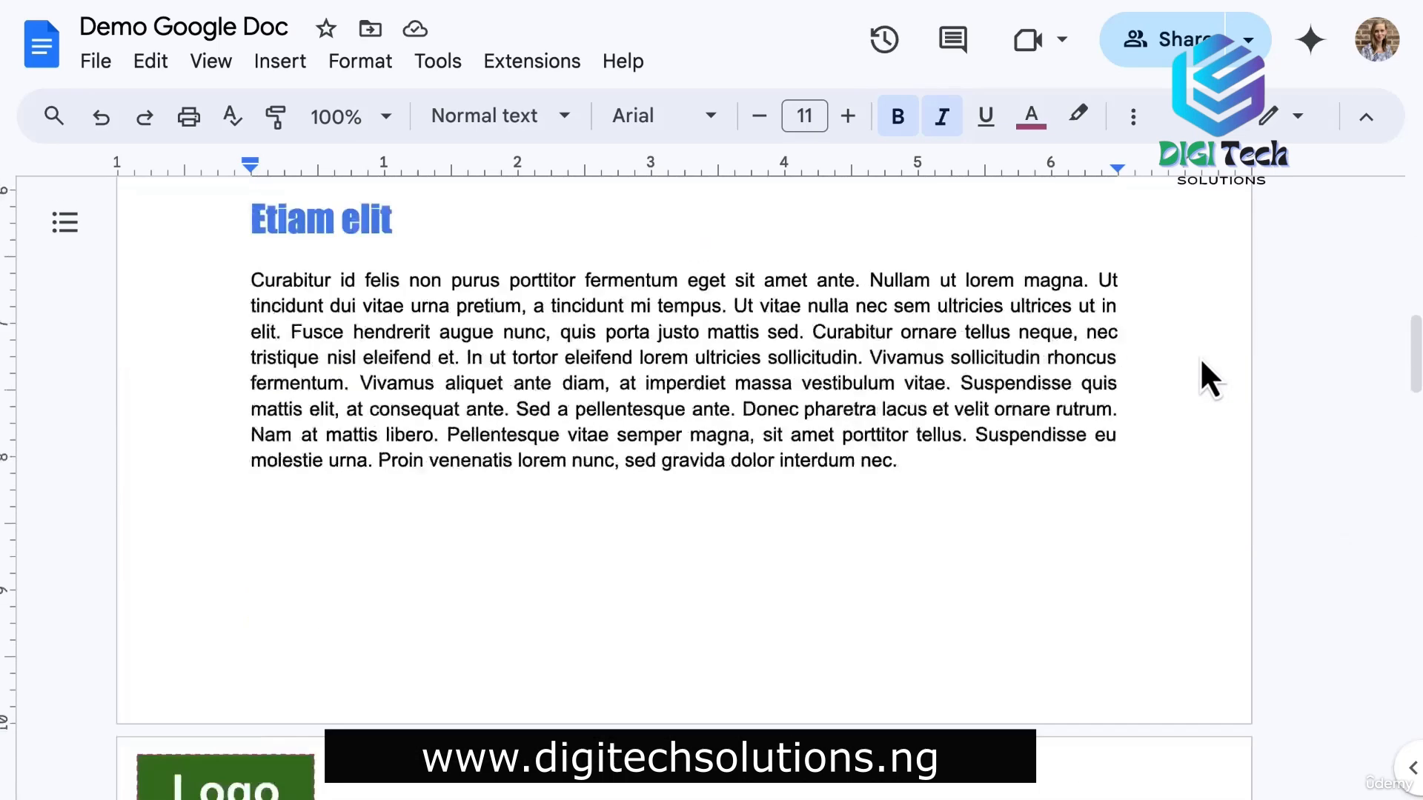
left_click(1204, 290)
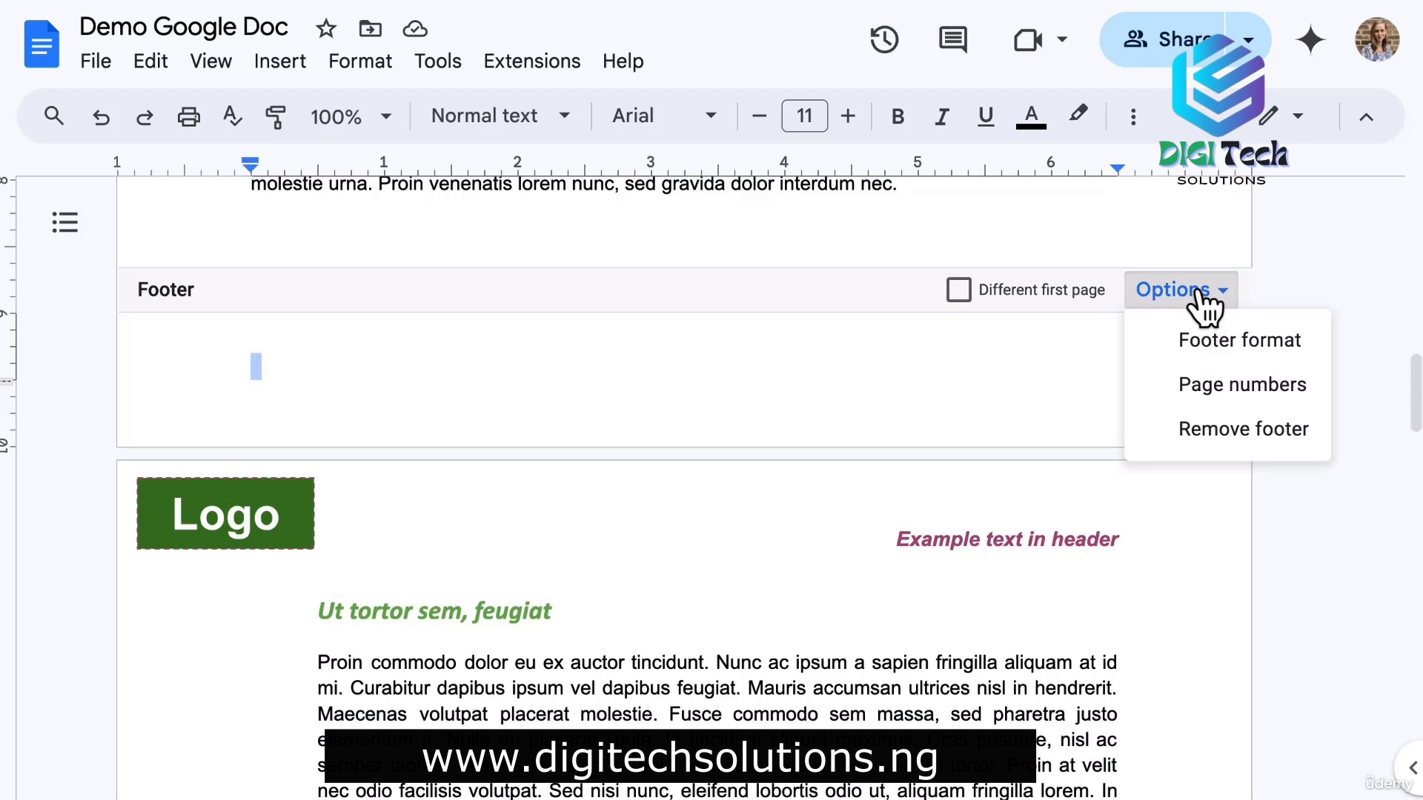
left_click(915, 390)
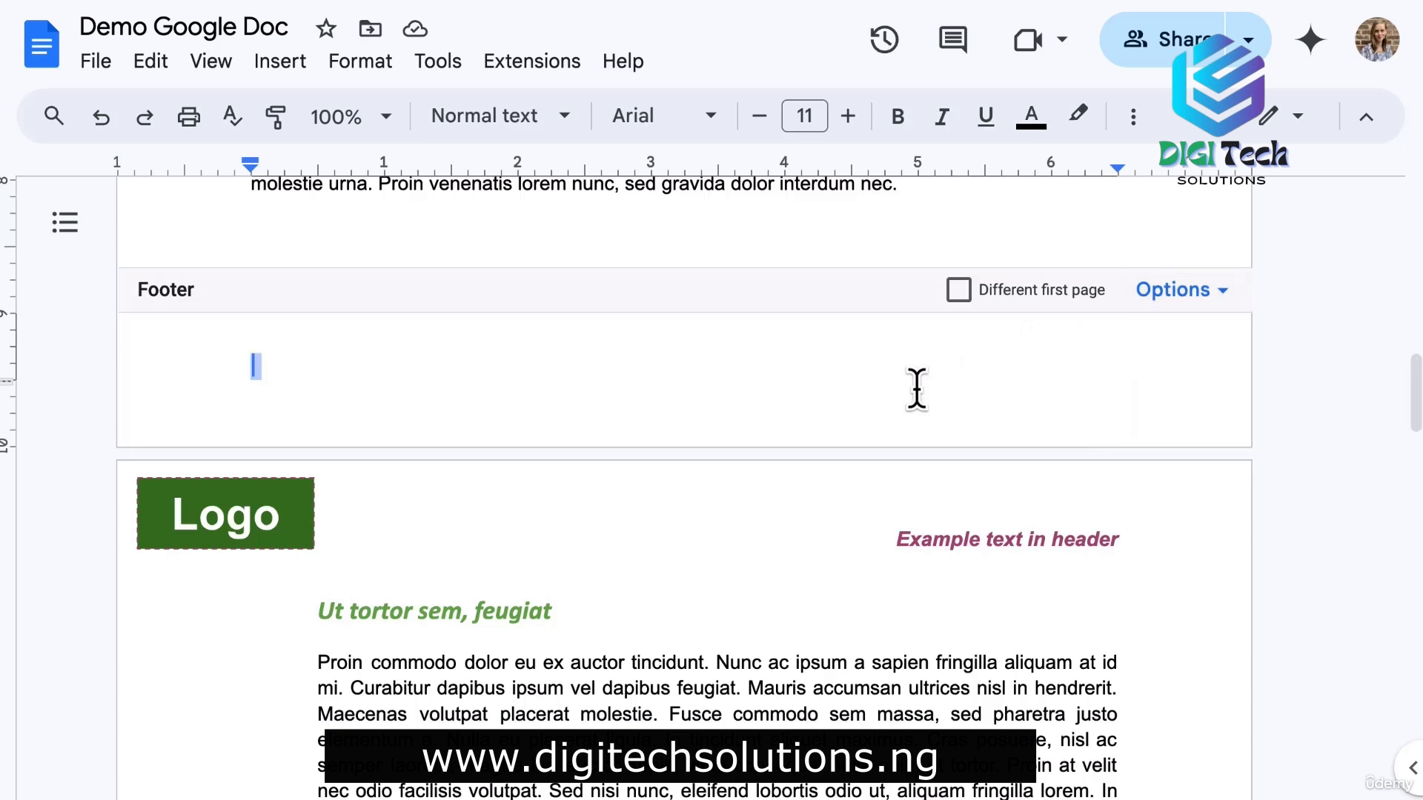
left_click(959, 293)
left_click(958, 293)
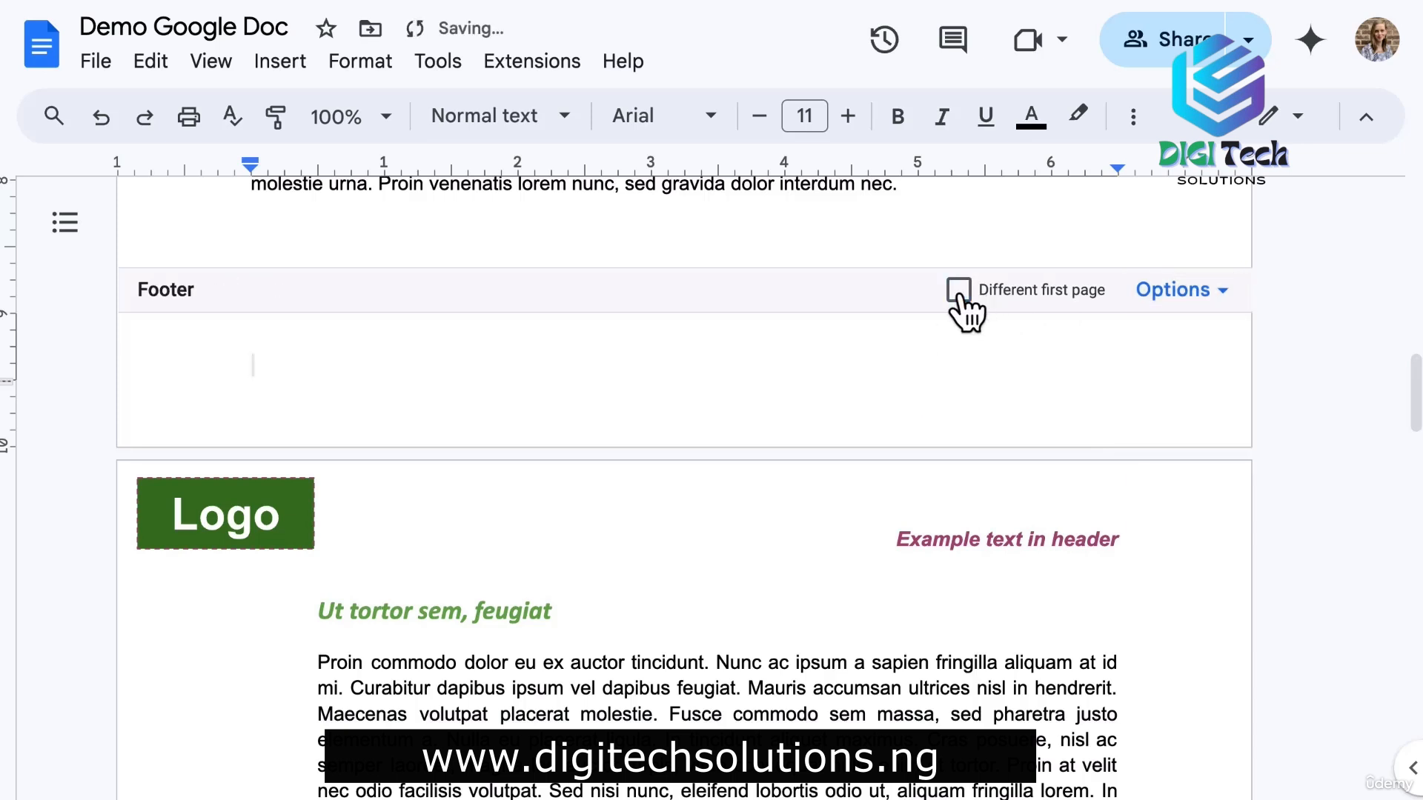
left_click(959, 293)
left_click(959, 293)
Type 'Add text and images here' into the footer.
left_click(548, 370)
type("Add text and")
key("BackSpace")
type("nd images here")
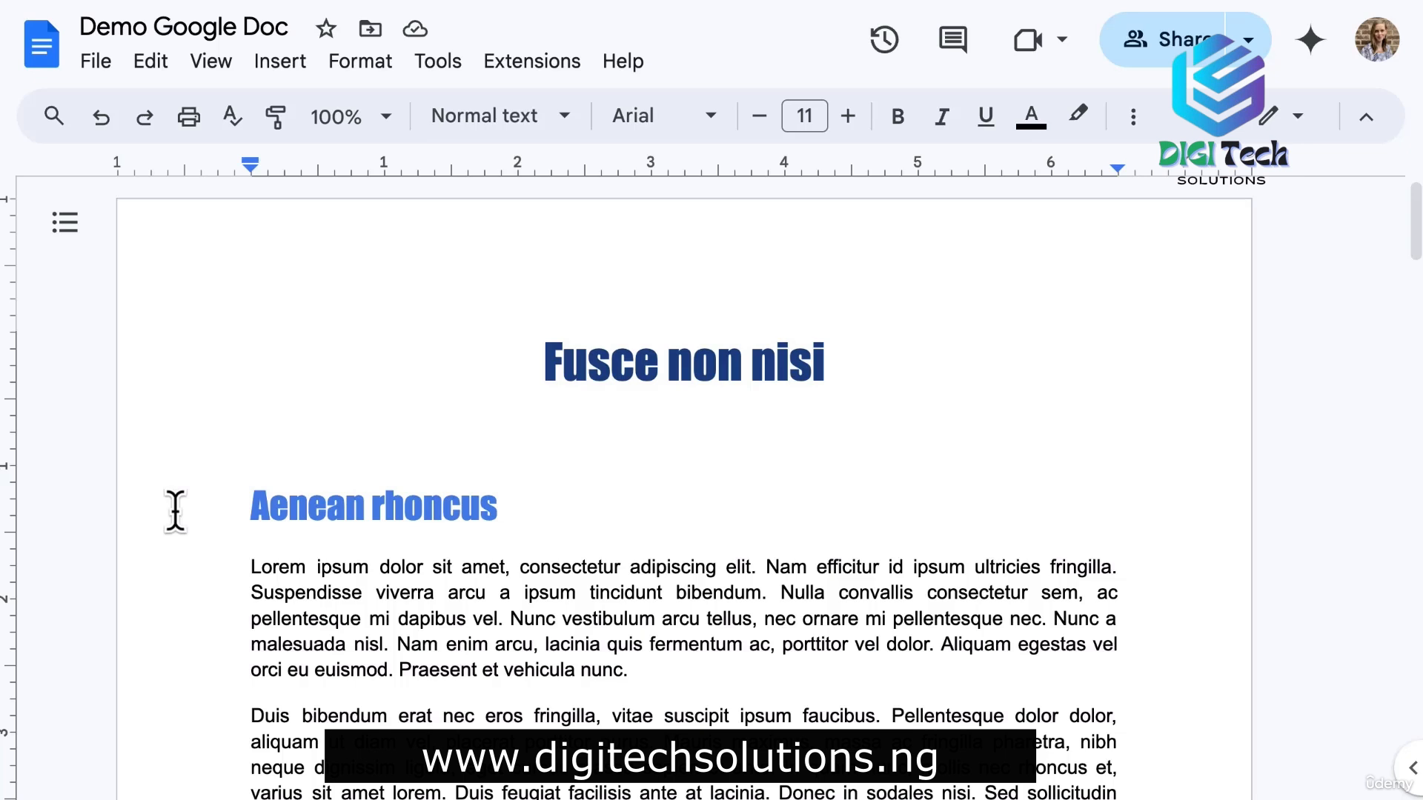
Search for 'Lorem' with 'ipsum' as the replacement in Find and replace.
left_click(152, 65)
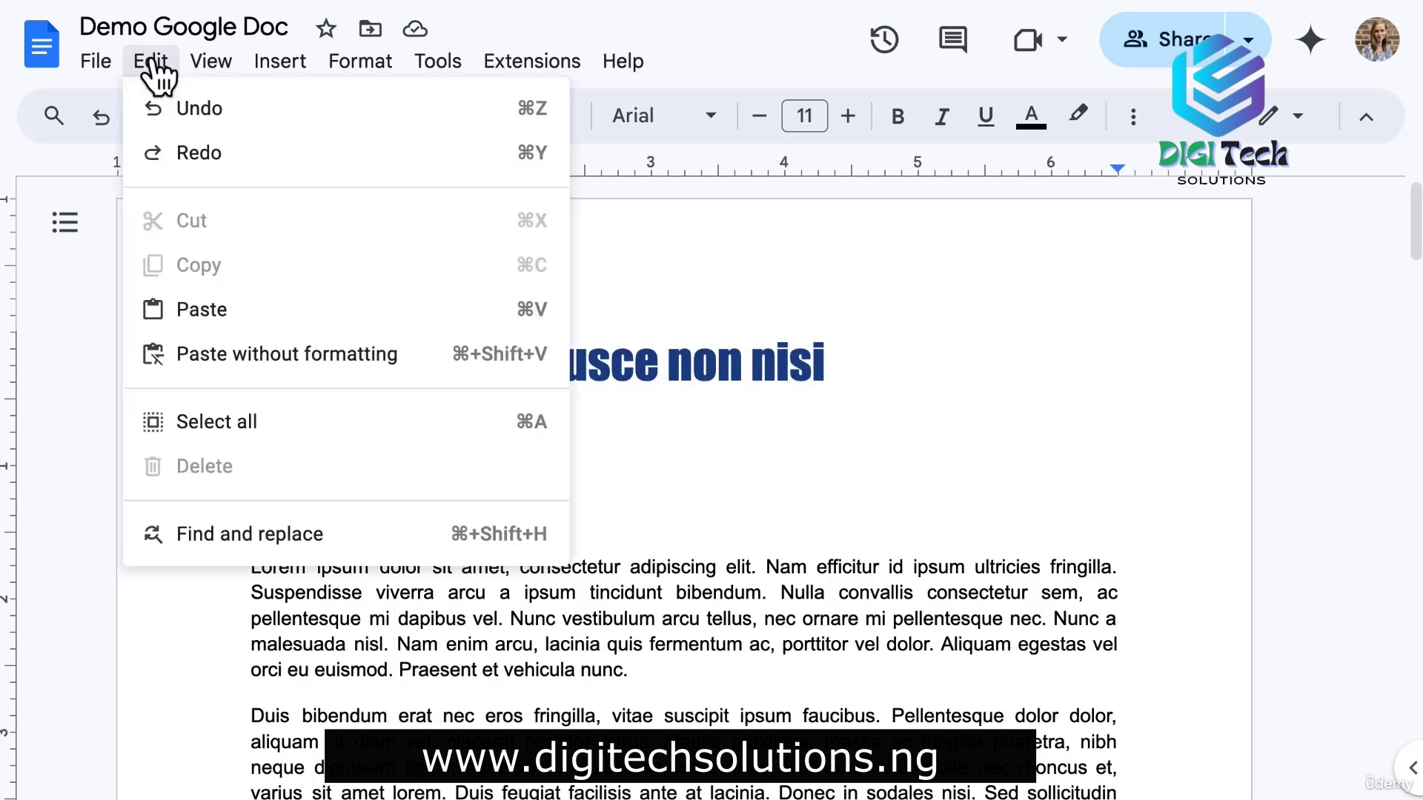
left_click(263, 567)
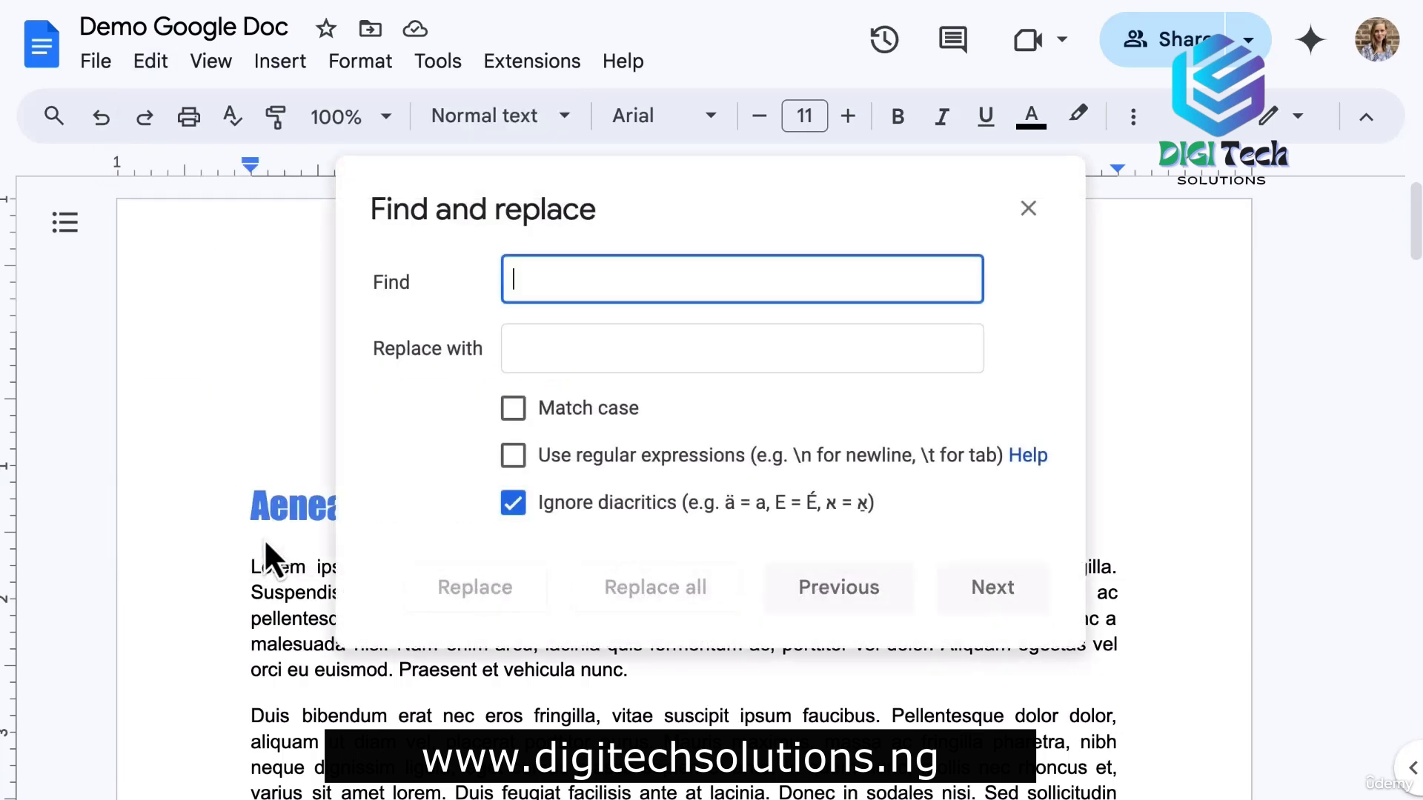
type("Lorem")
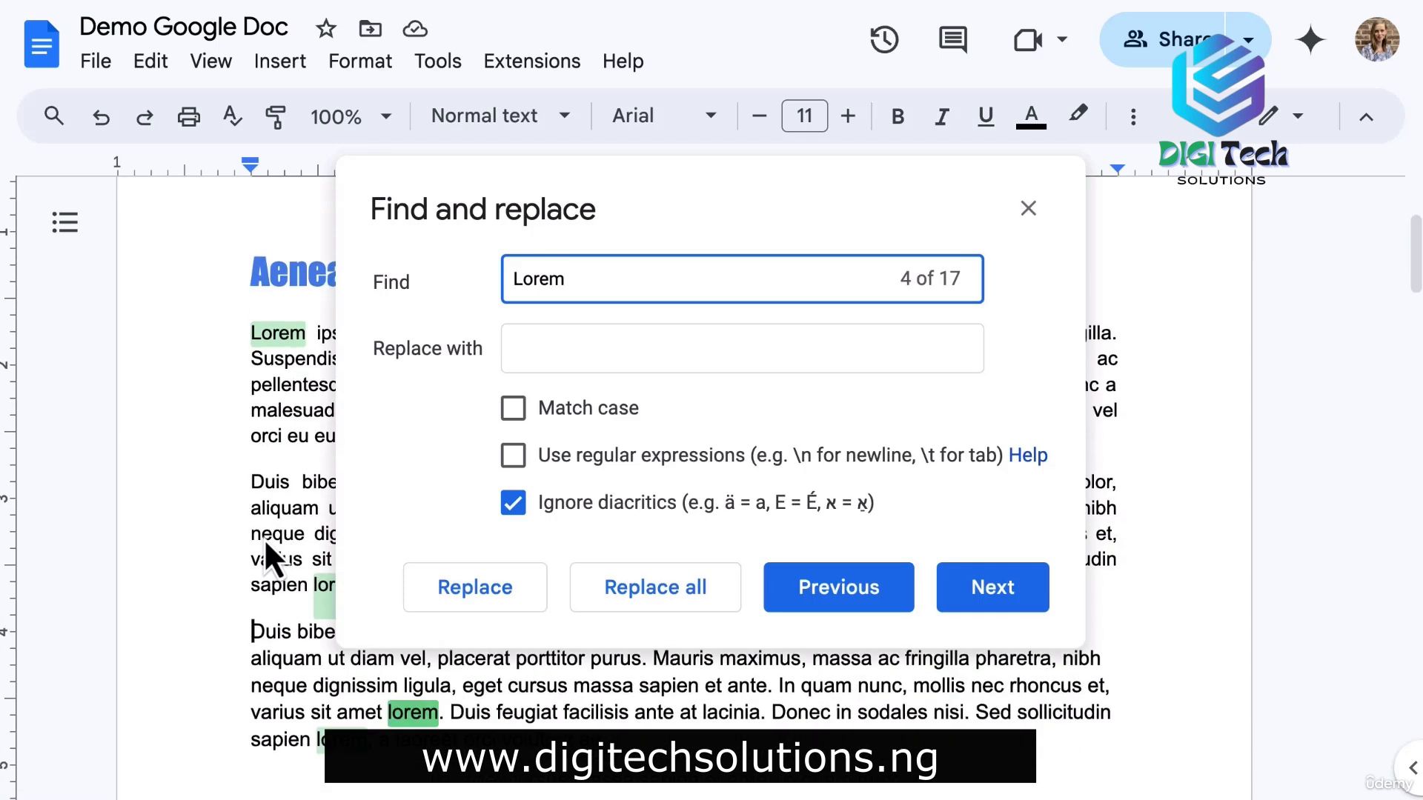
left_click(543, 345)
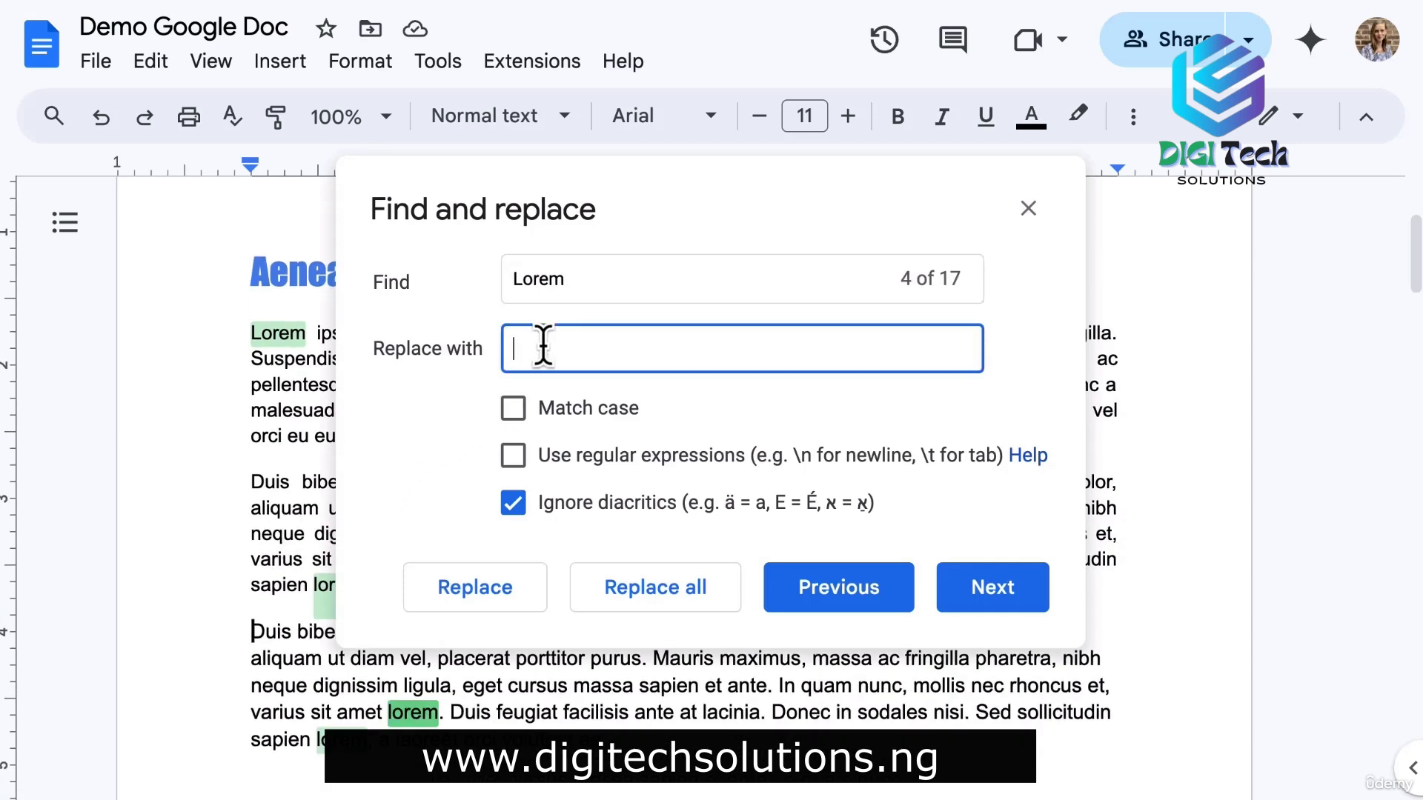
type("ipsum")
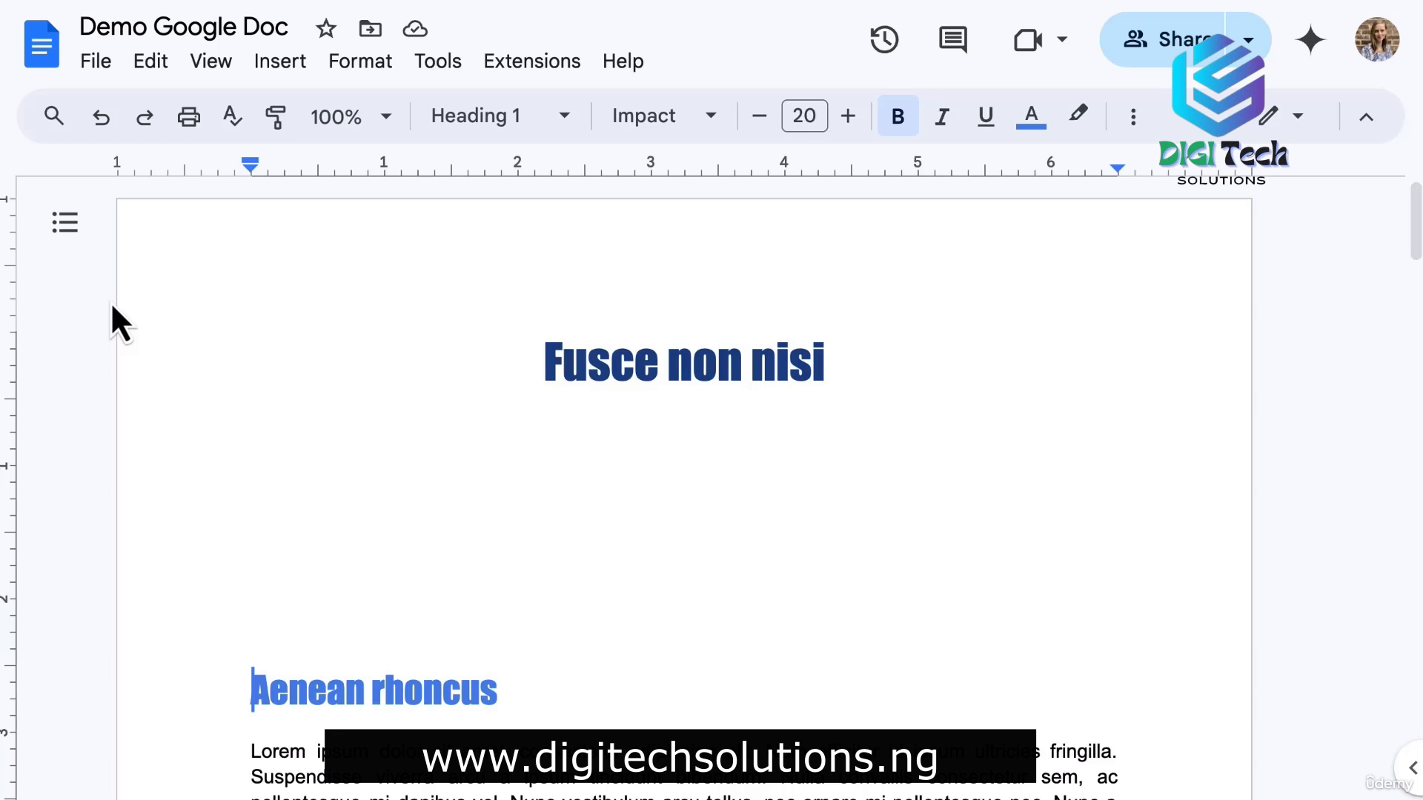
Insert a page-numbered table of contents on the empty line below the Fusce non nisi title.
left_click(65, 222)
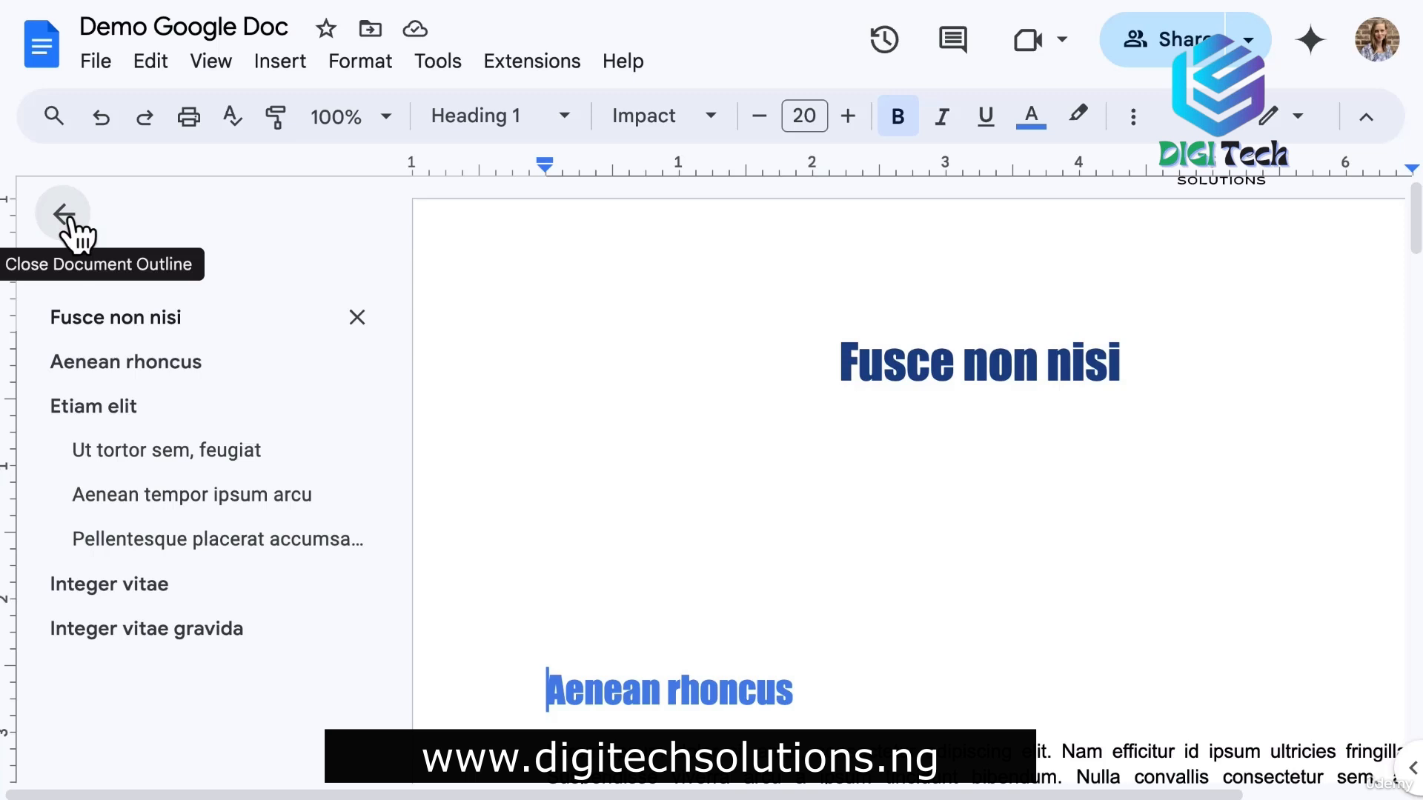
left_click(65, 217)
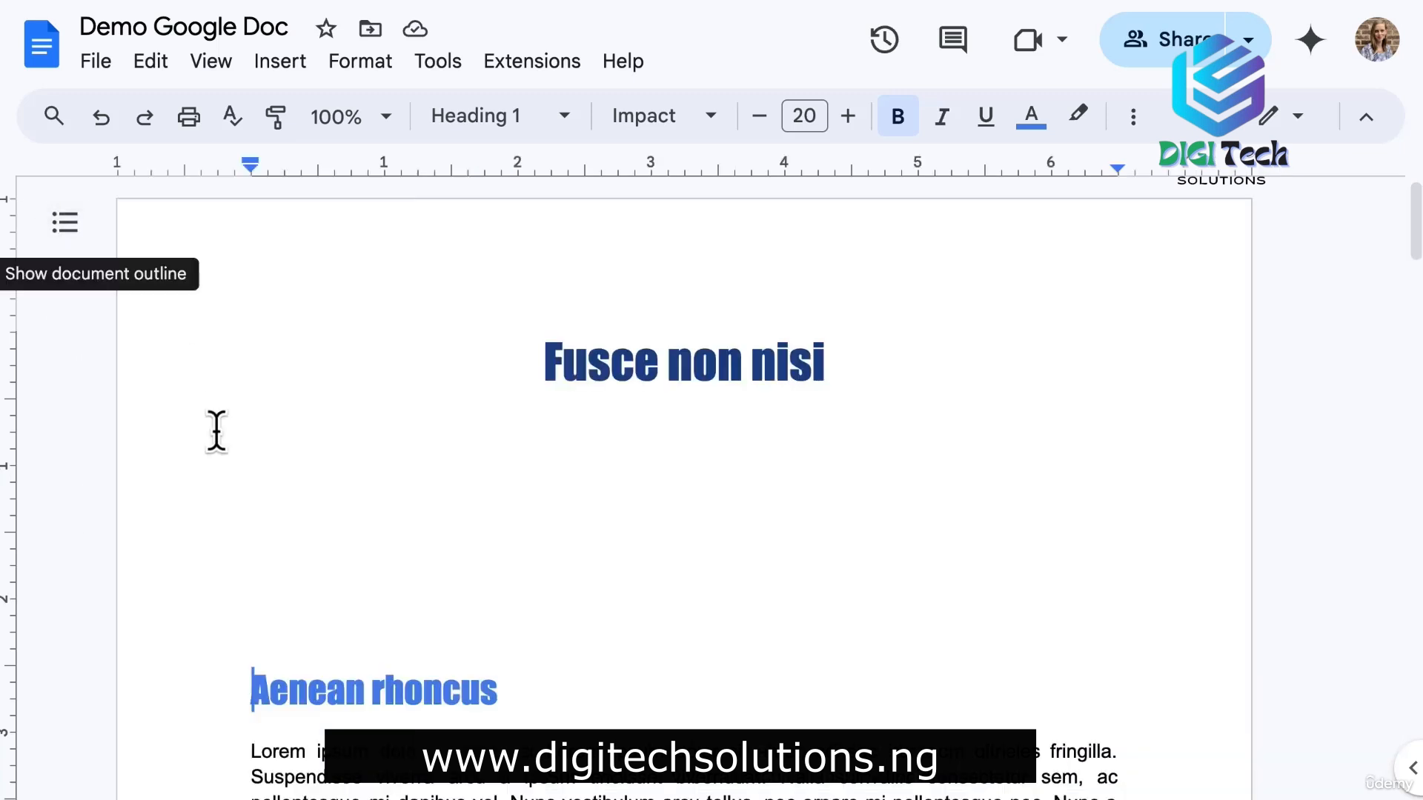
left_click(253, 467)
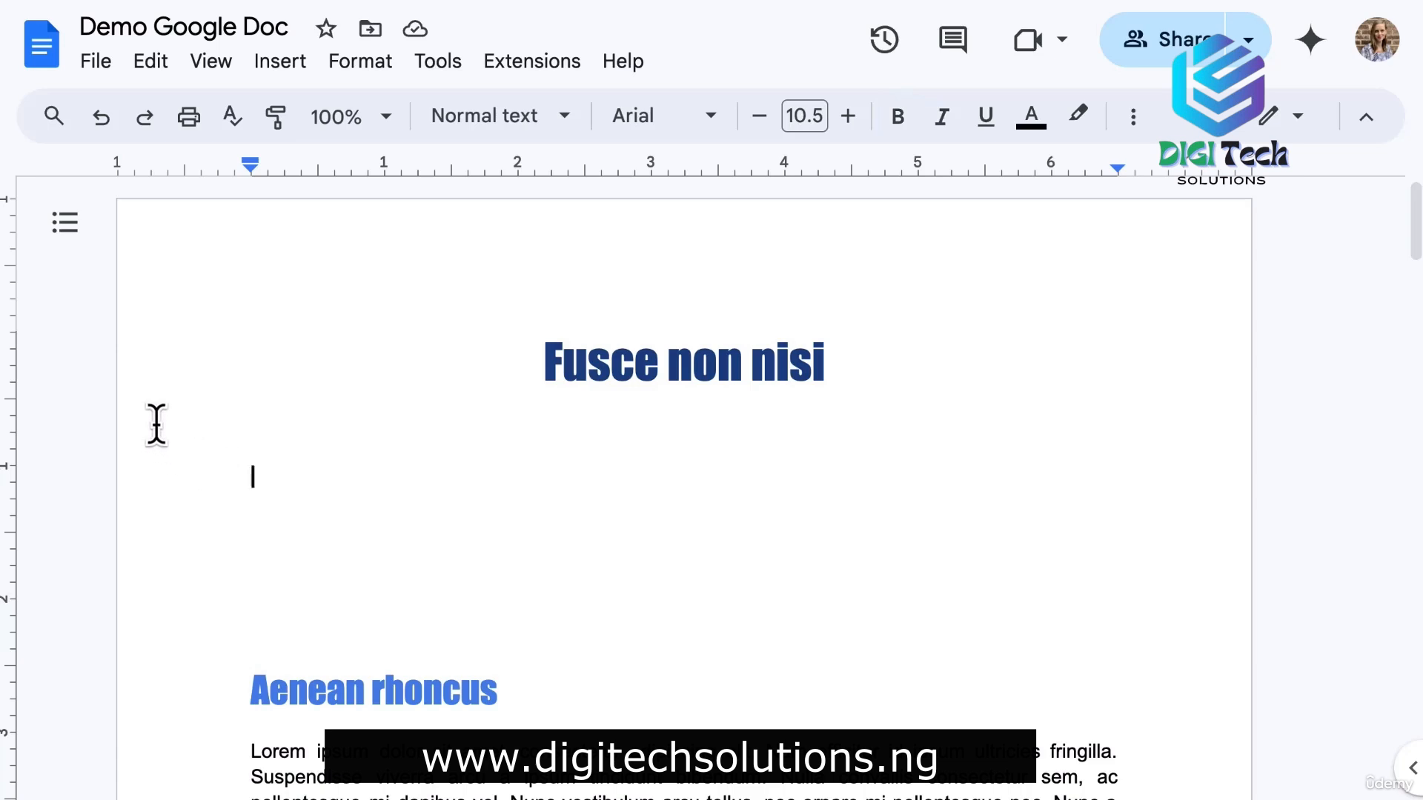
left_click(280, 62)
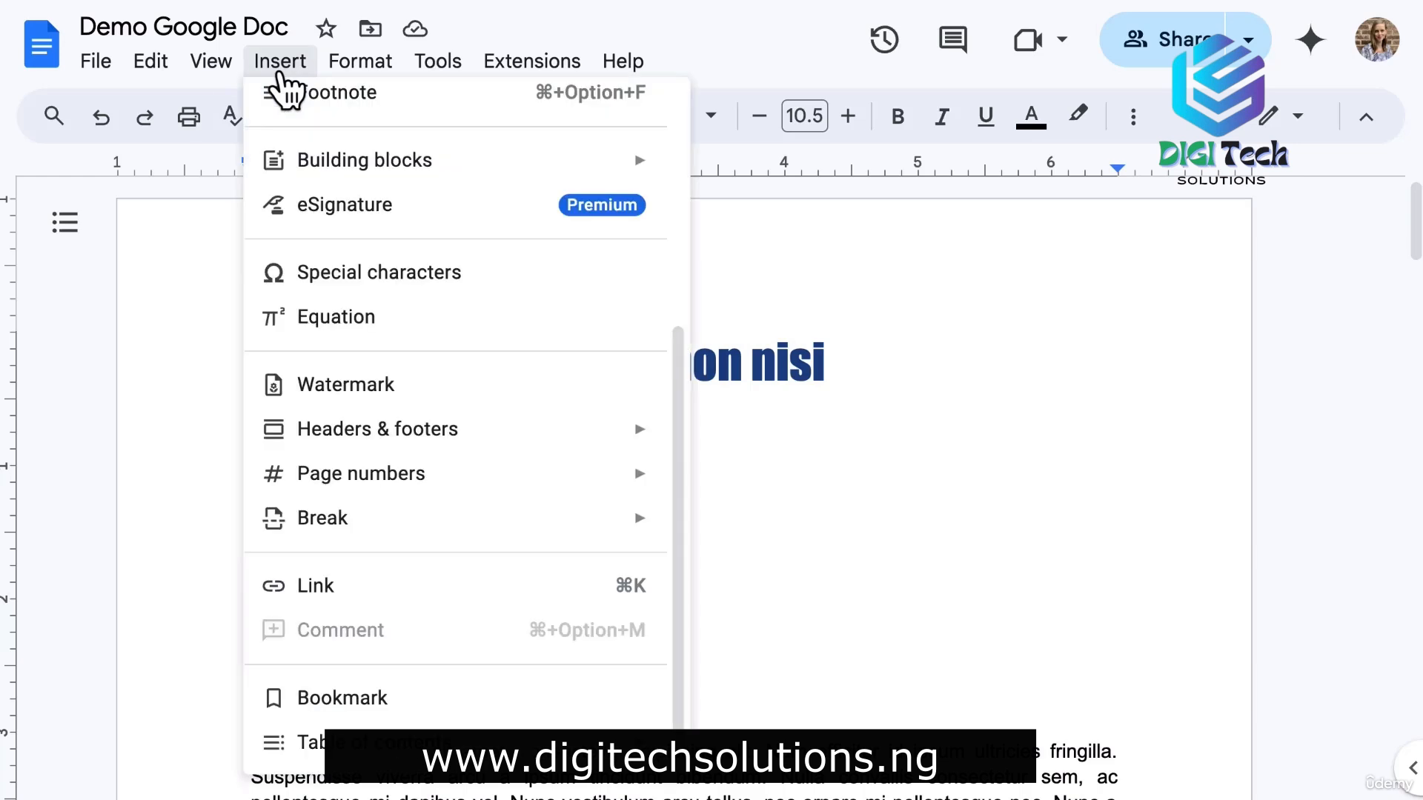
mouse_move(556, 741)
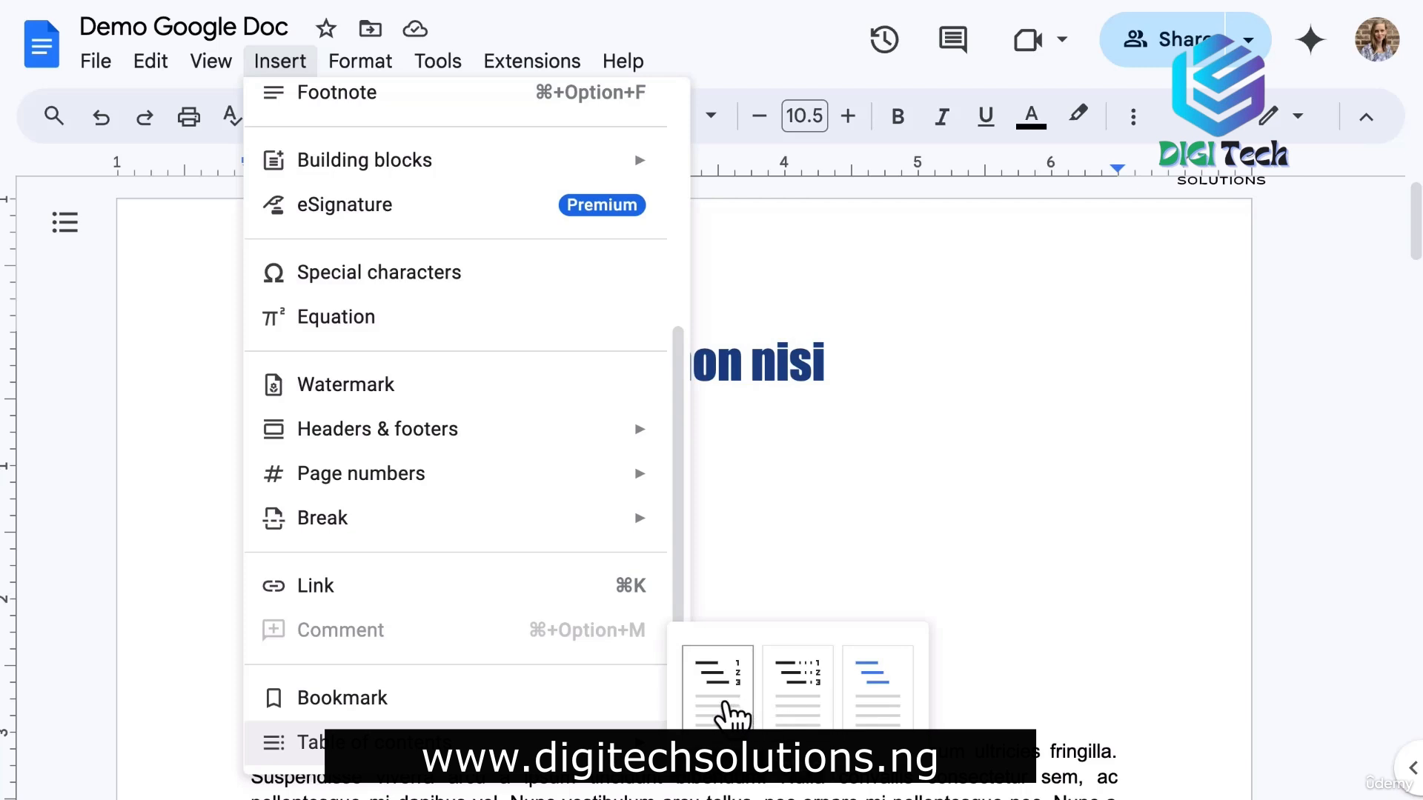
left_click(717, 685)
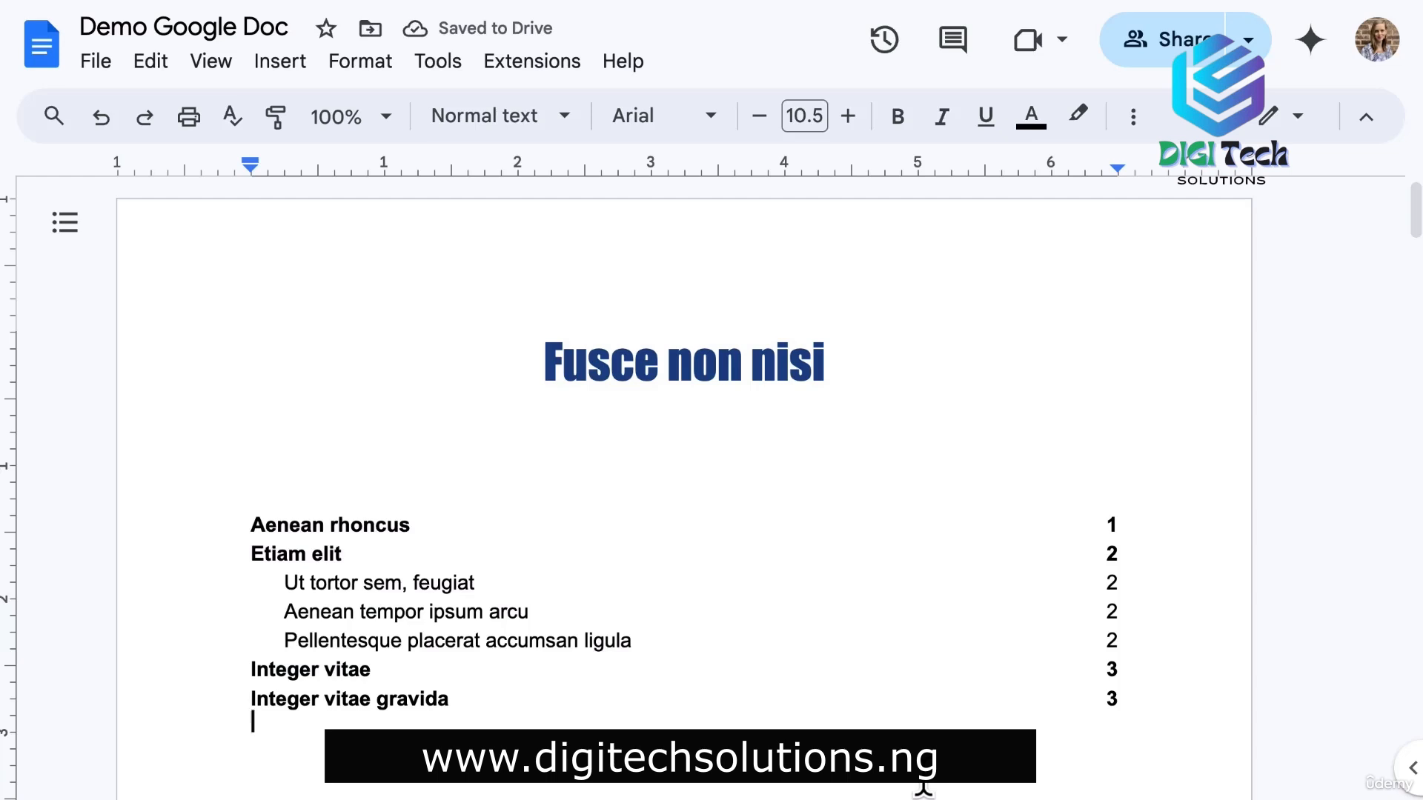
Give the table of contents blue links, page numbers and dotted tab leaders, keeping Heading 2 entries.
left_click(322, 580)
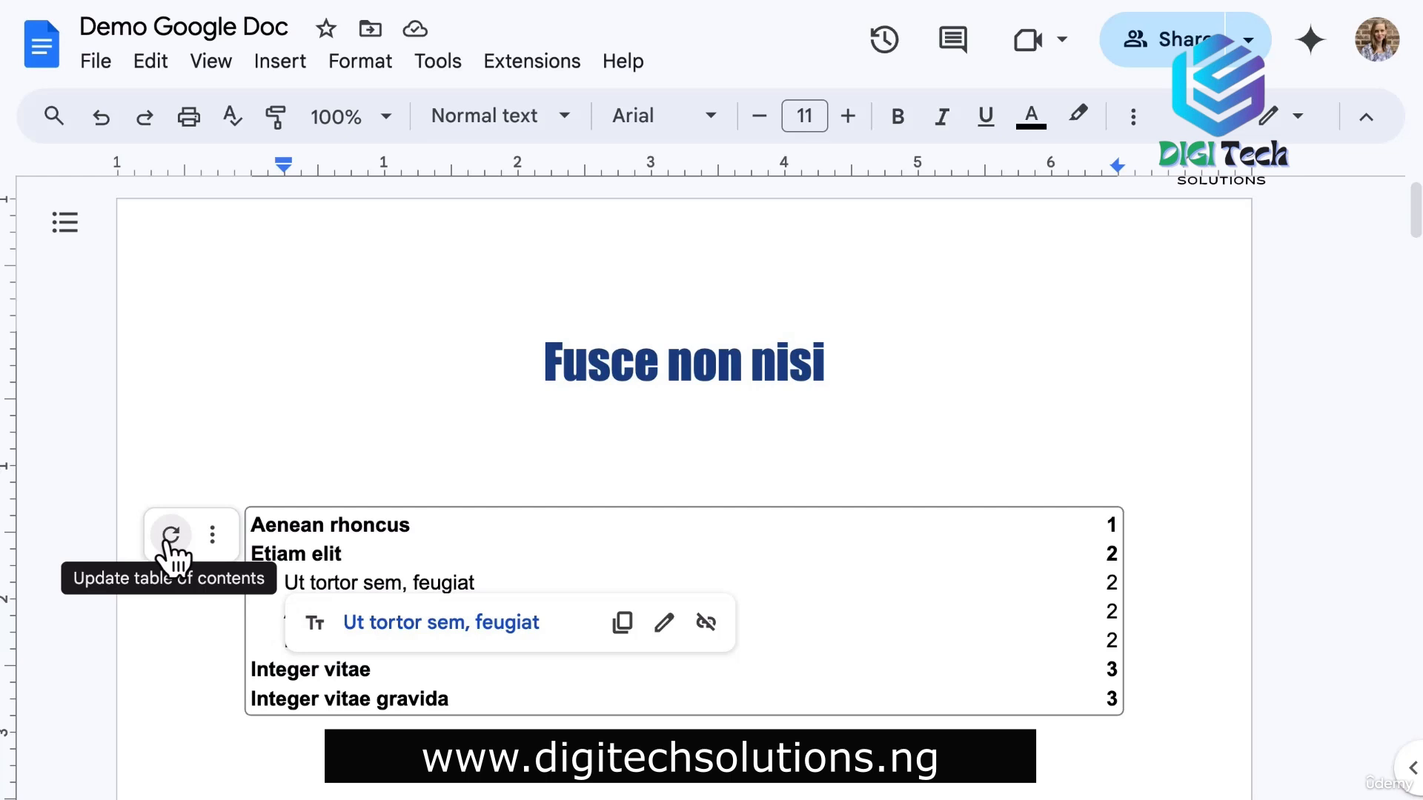
left_click(213, 533)
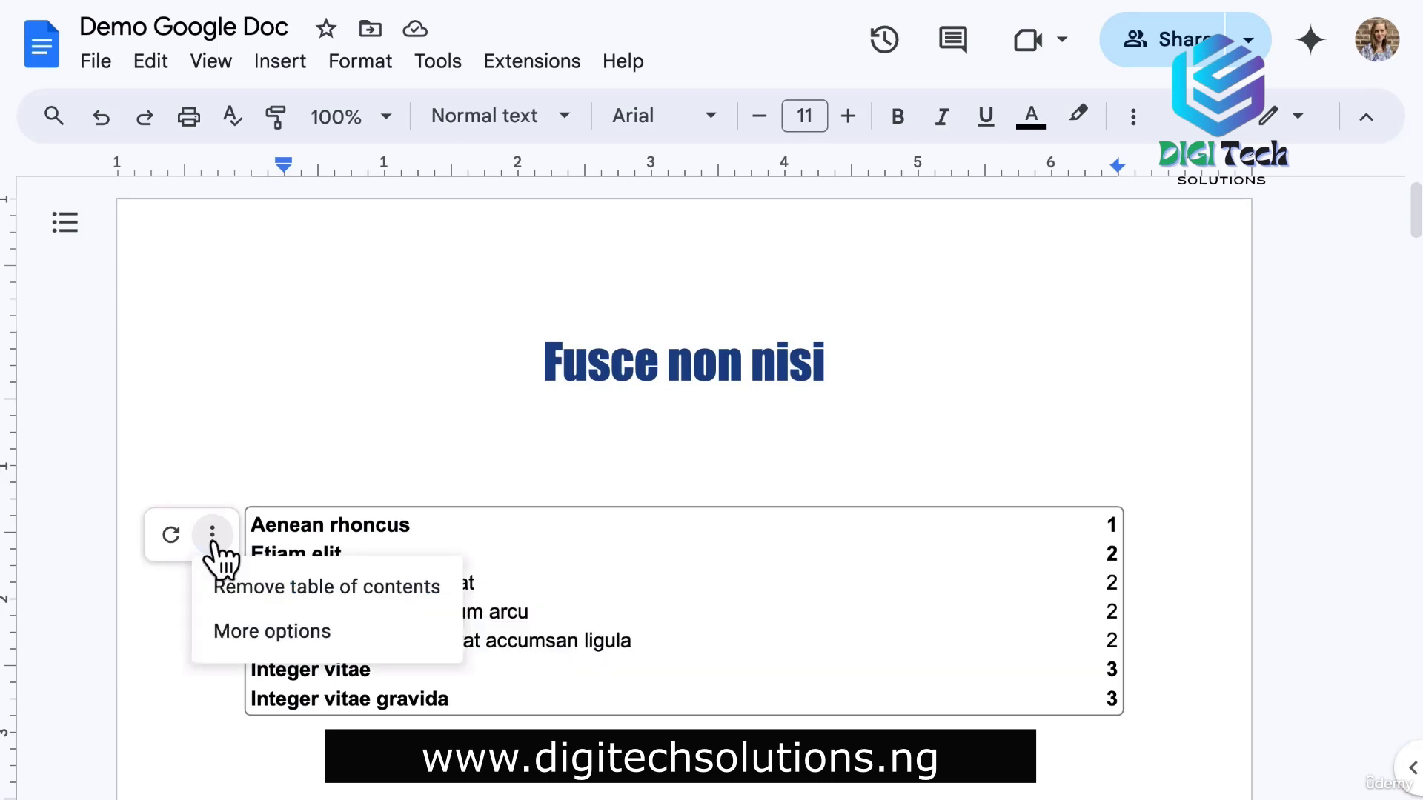
left_click(274, 631)
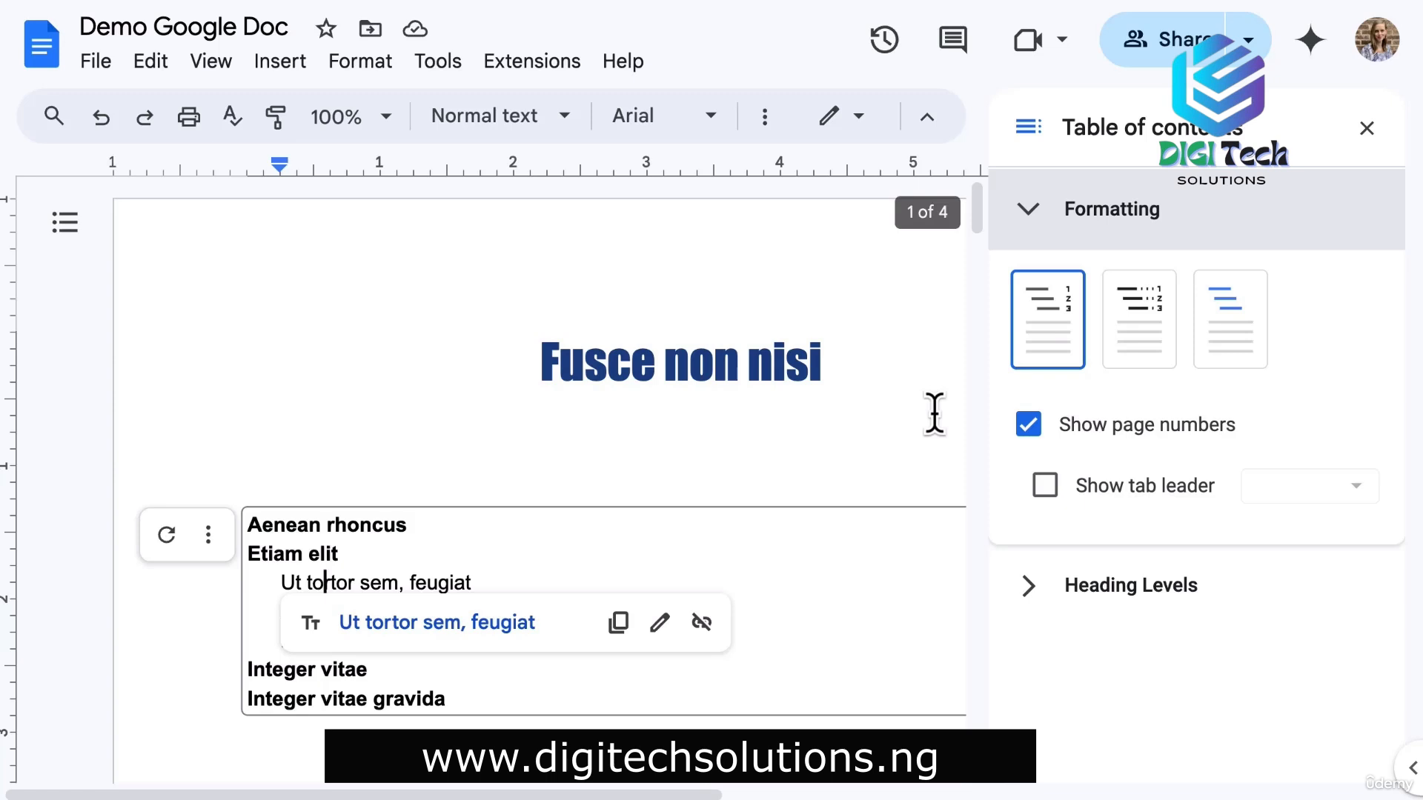
left_click(1147, 350)
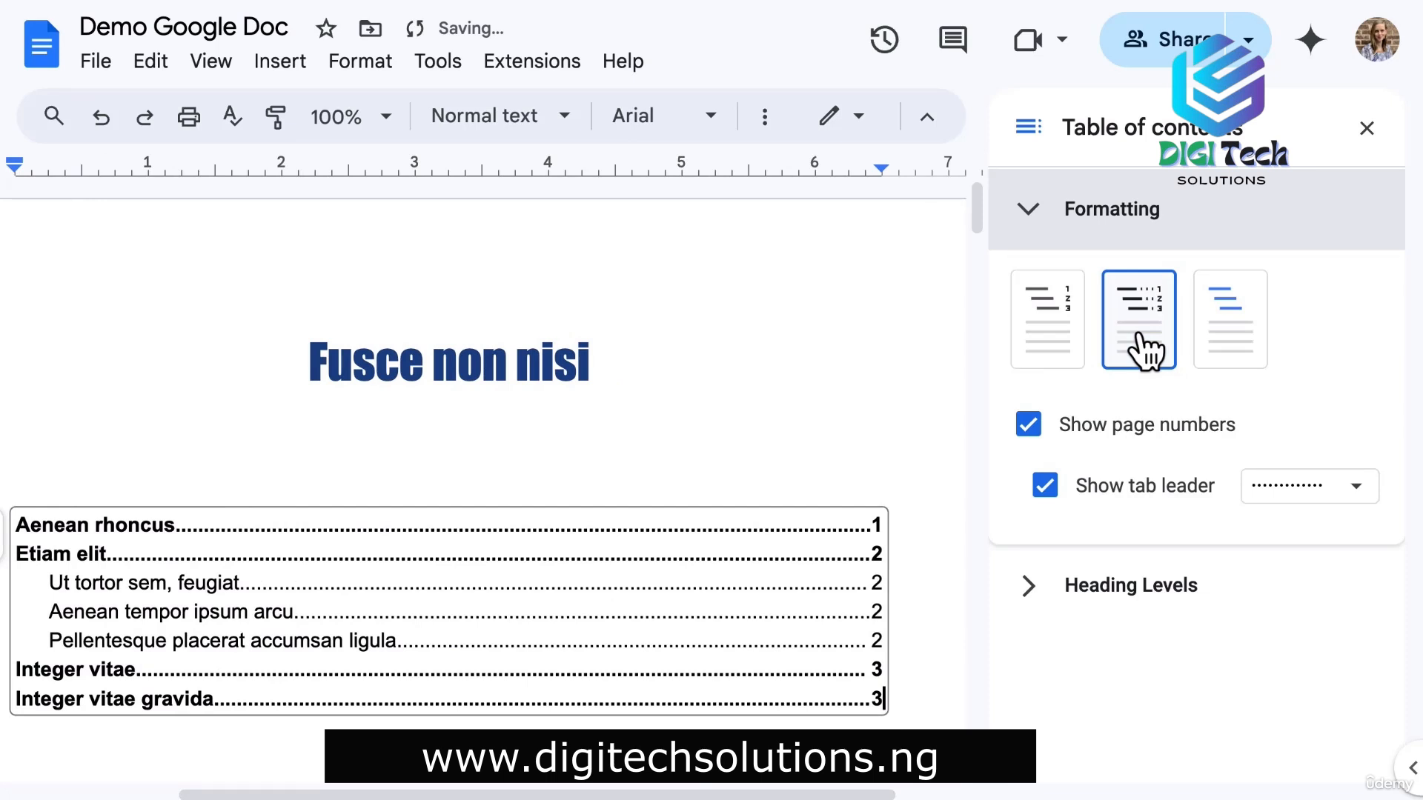
left_click(1232, 350)
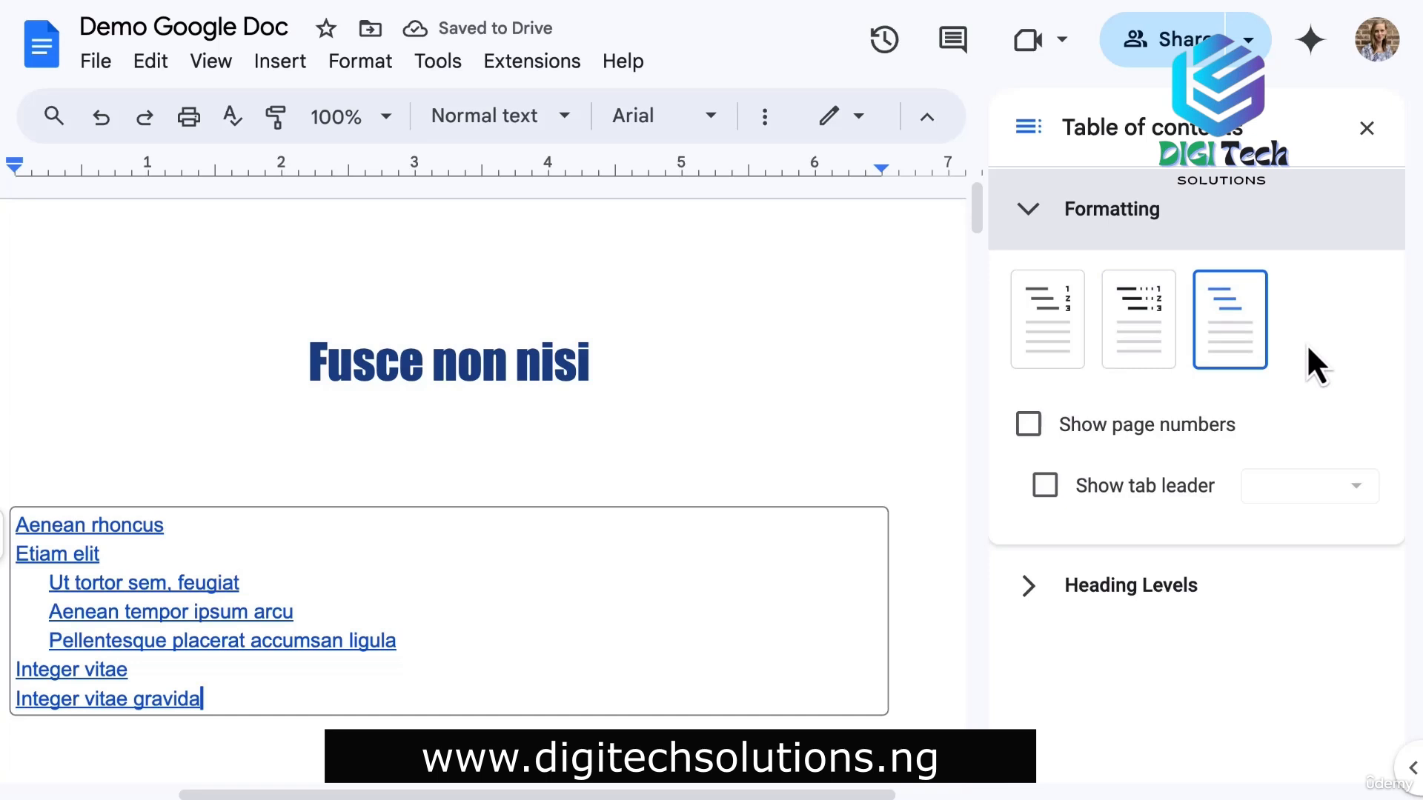
left_click(1133, 437)
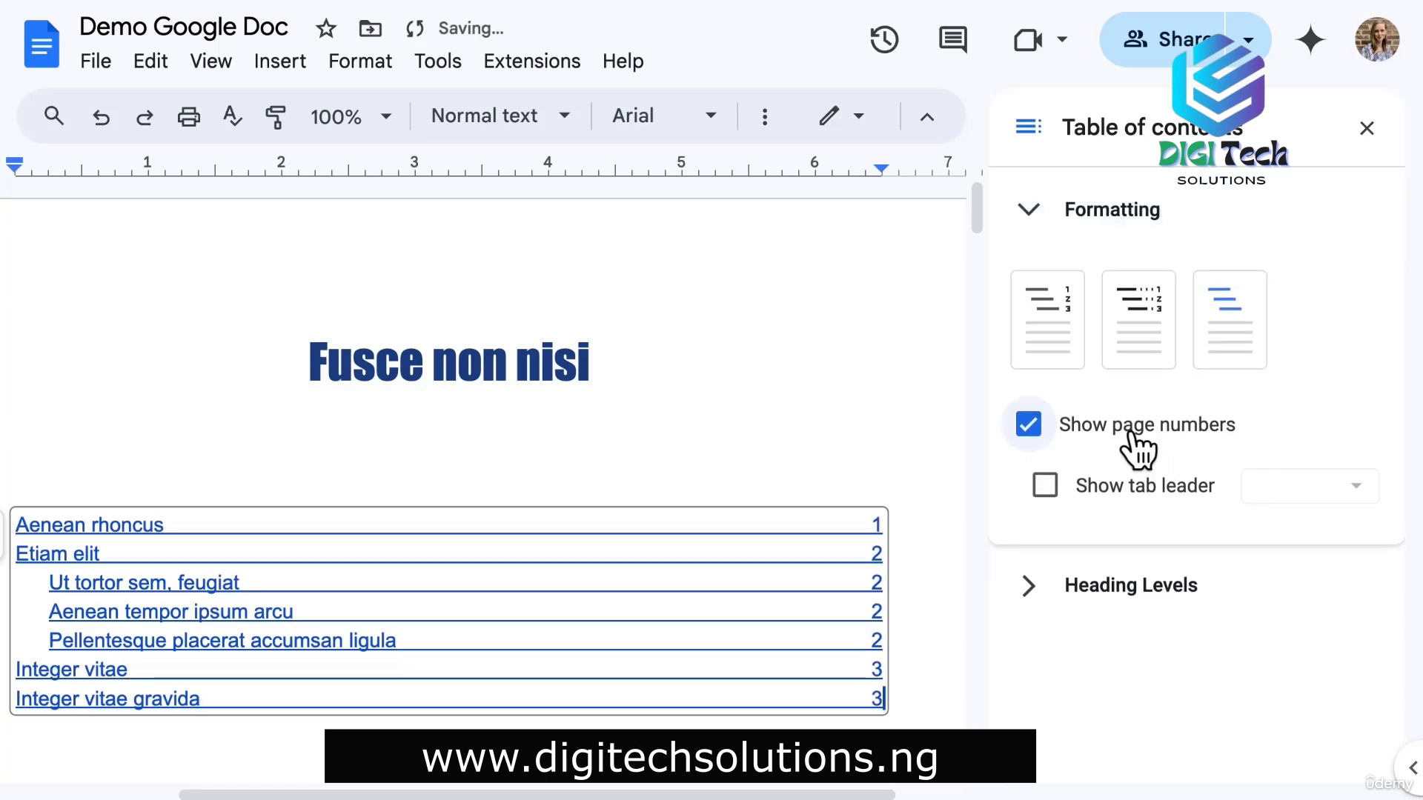
left_click(1138, 489)
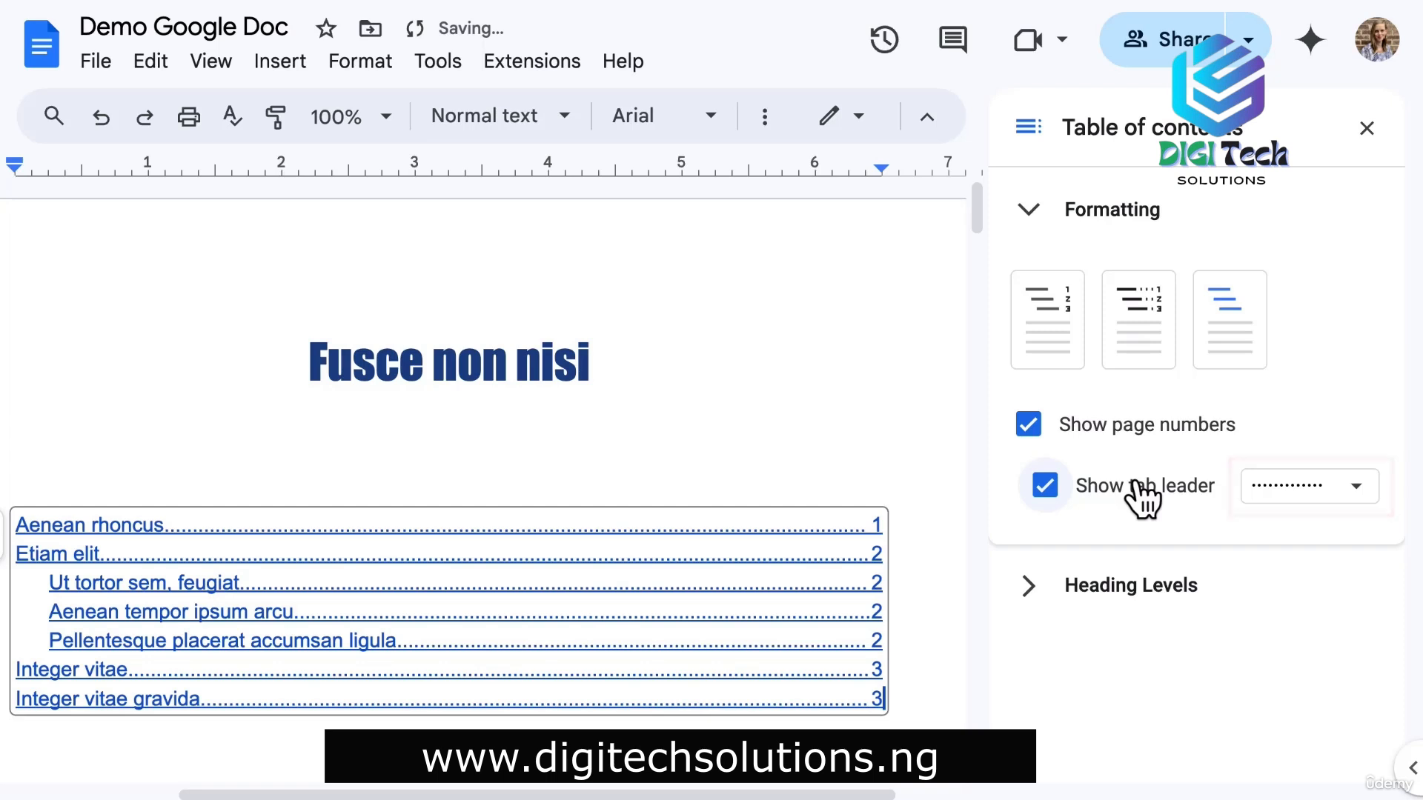
left_click(1146, 595)
scroll(1154, 604, "down", 3)
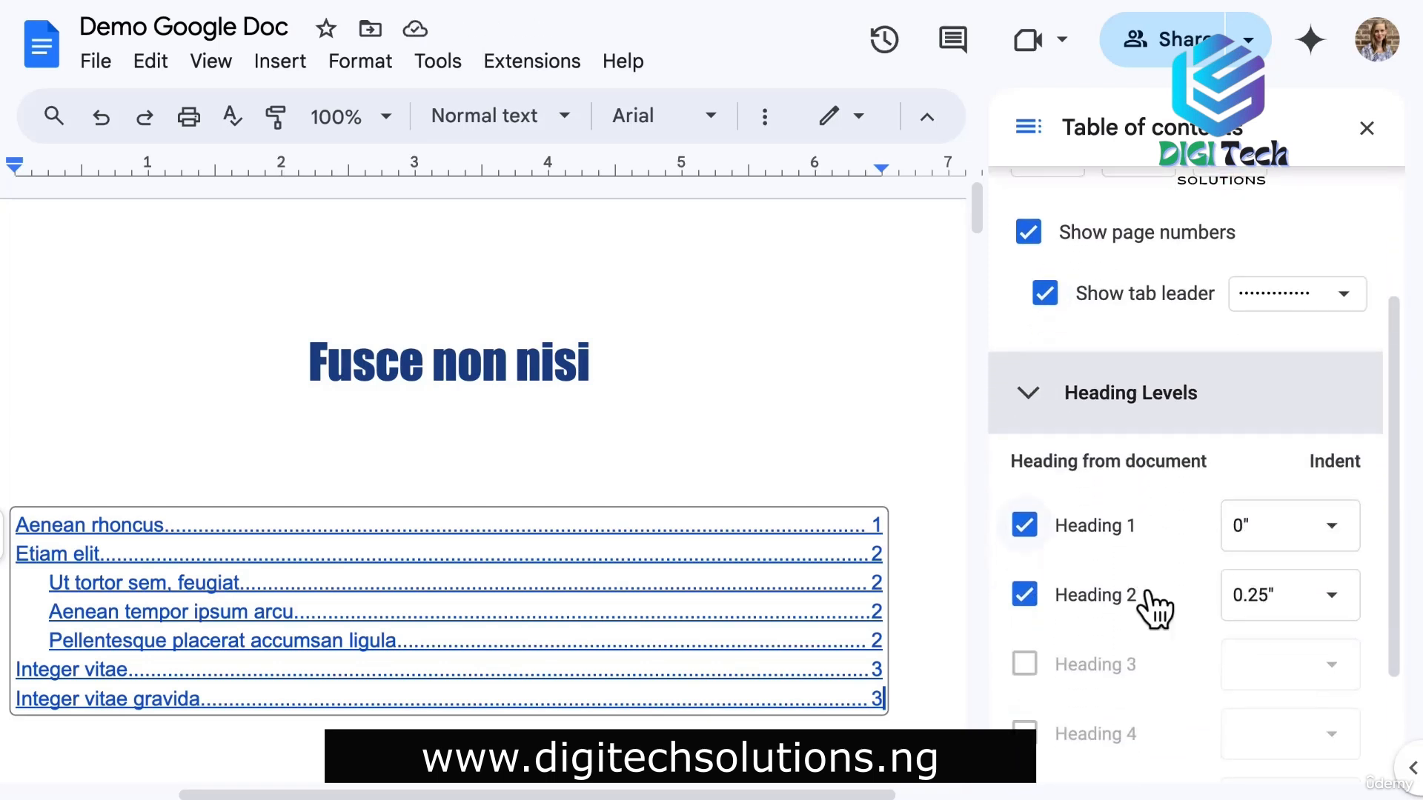
left_click(1025, 568)
left_click(1024, 569)
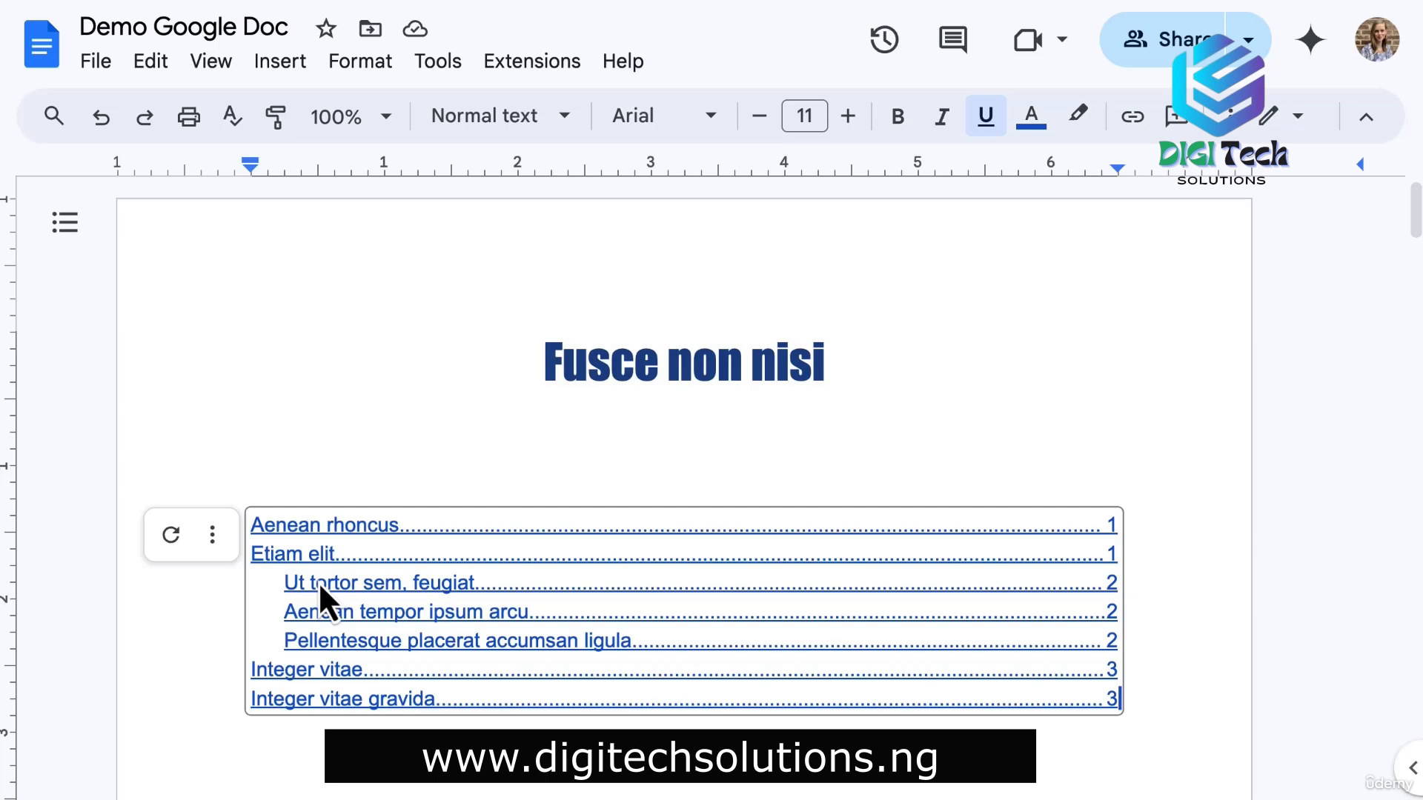
Copy the link to the 'Ut tortor sem, feugiat' heading from its contents entry.
left_click(318, 583)
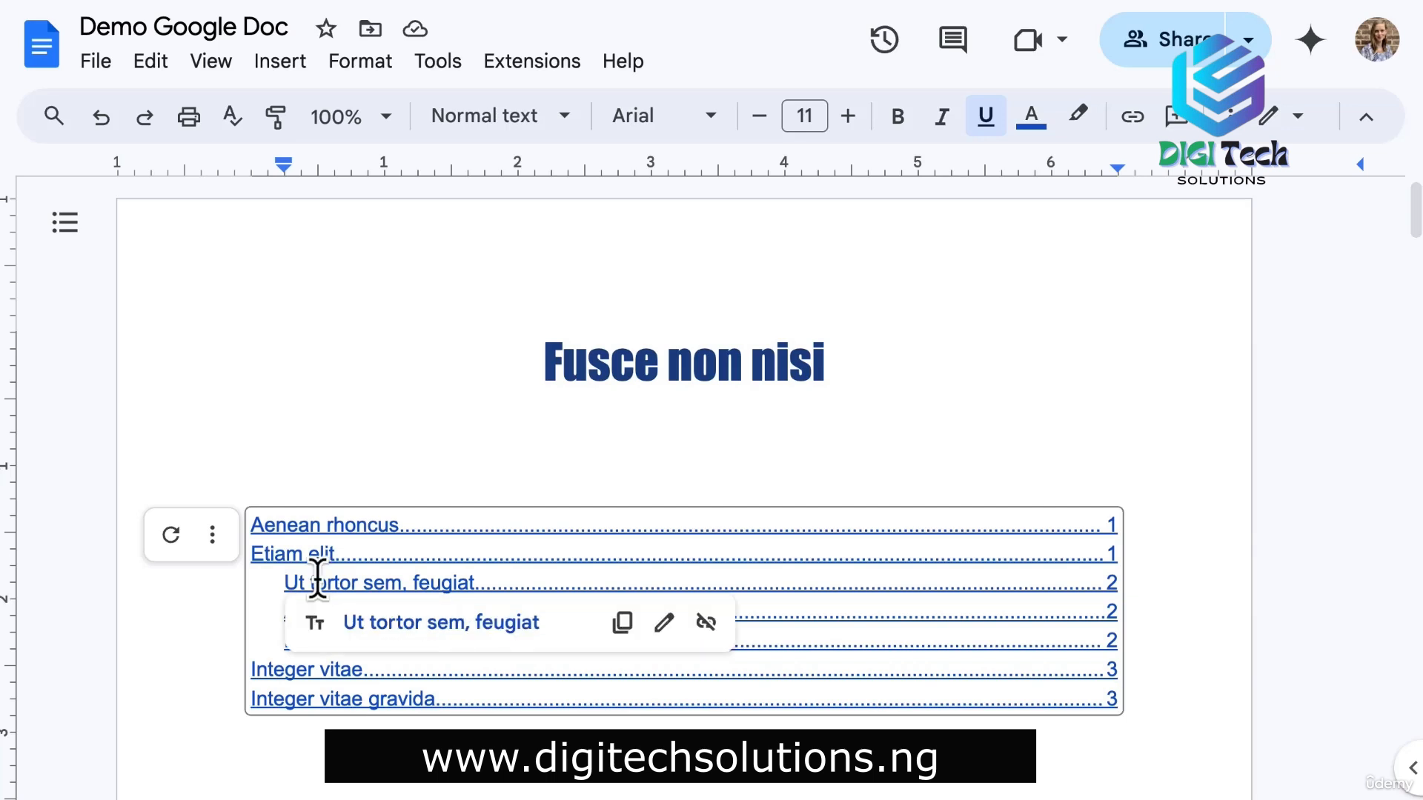
left_click(624, 625)
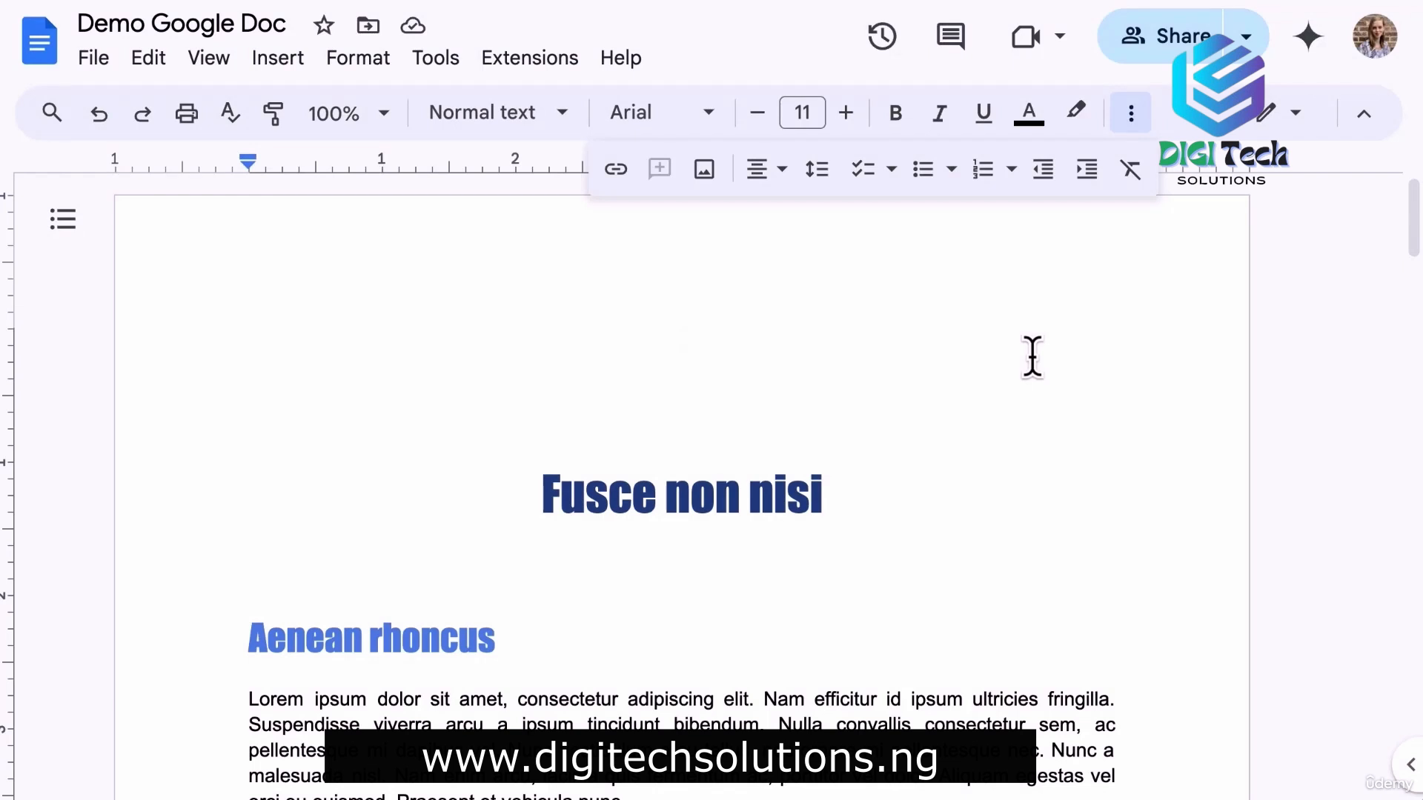
Put the cursor on the empty top line and start a web image search.
left_click(285, 63)
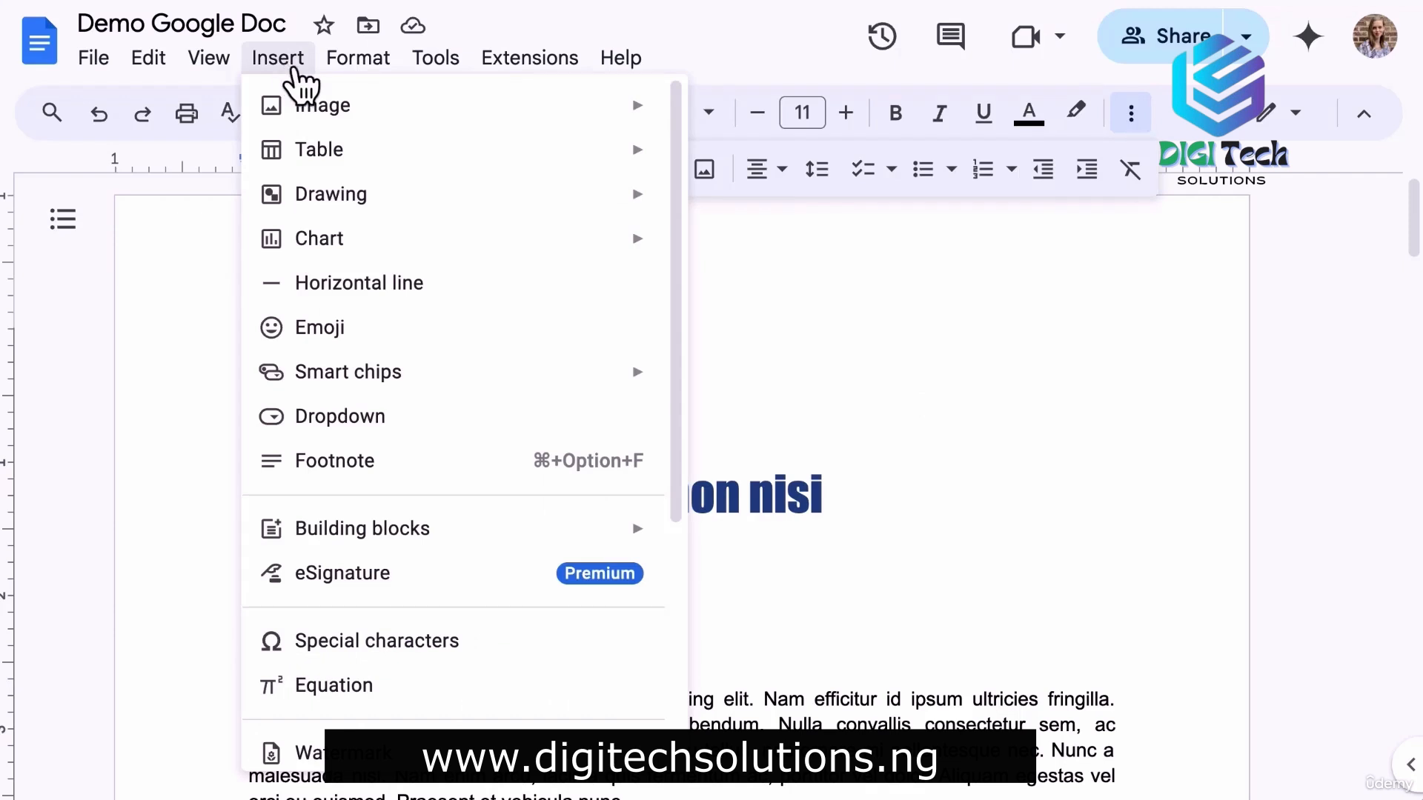
mouse_move(577, 110)
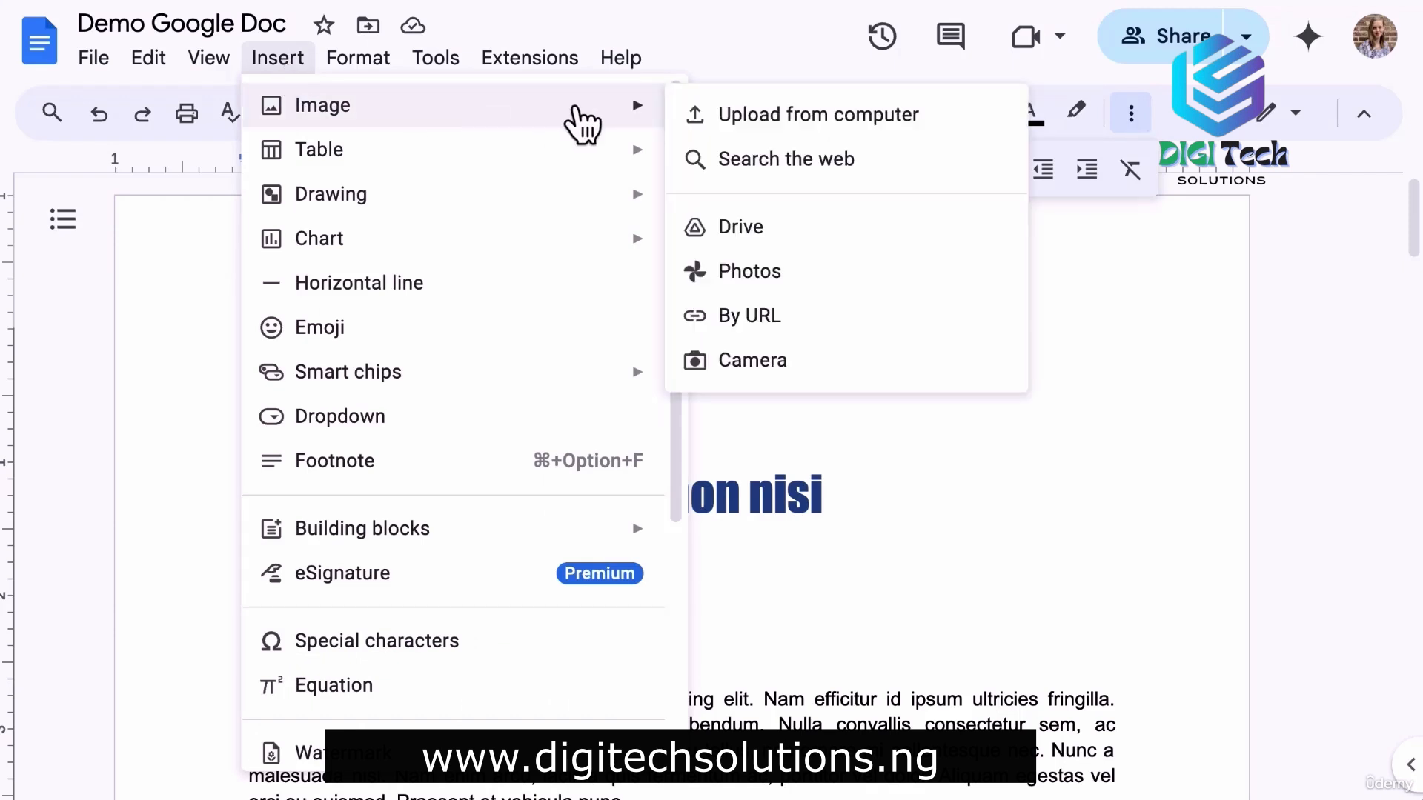
left_click(1136, 346)
left_click(702, 169)
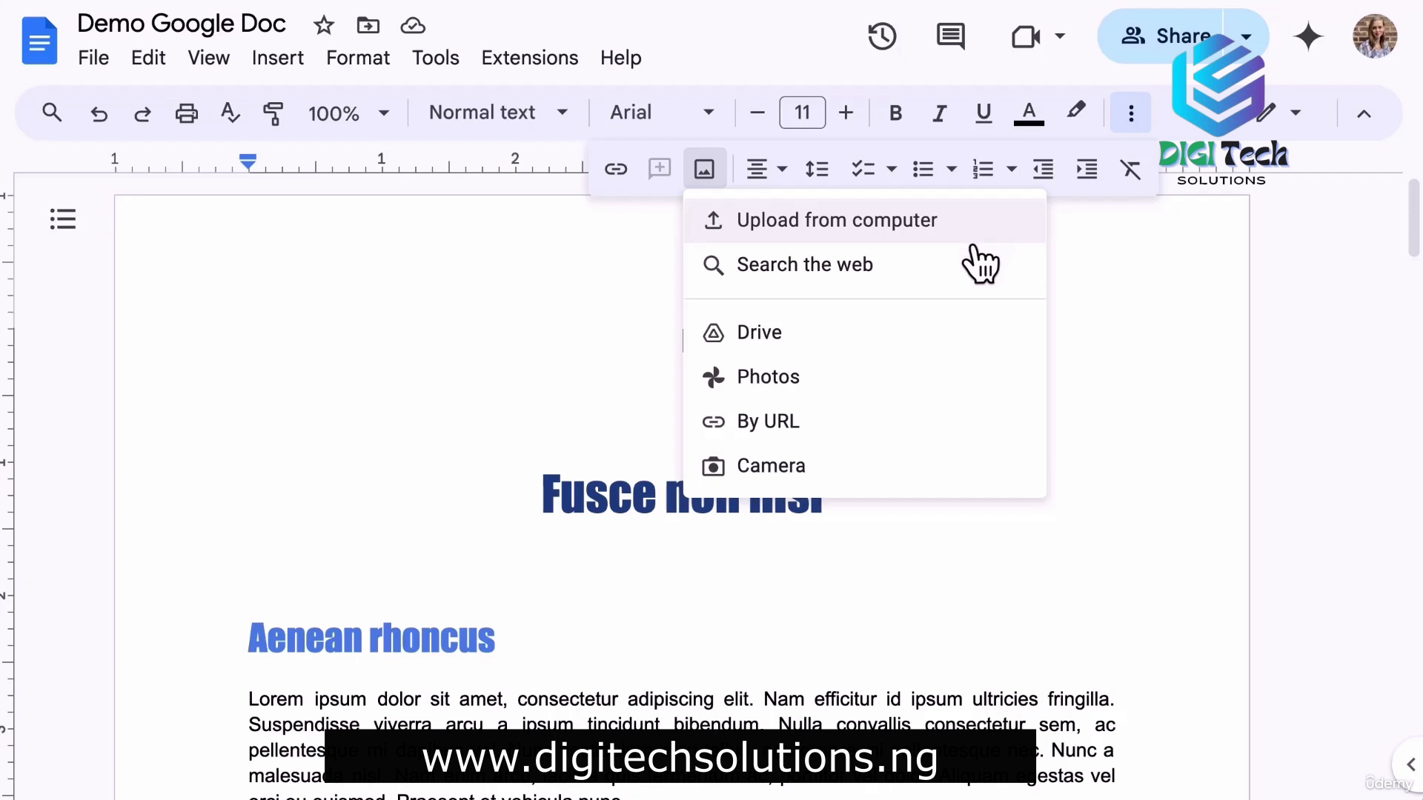
left_click(970, 278)
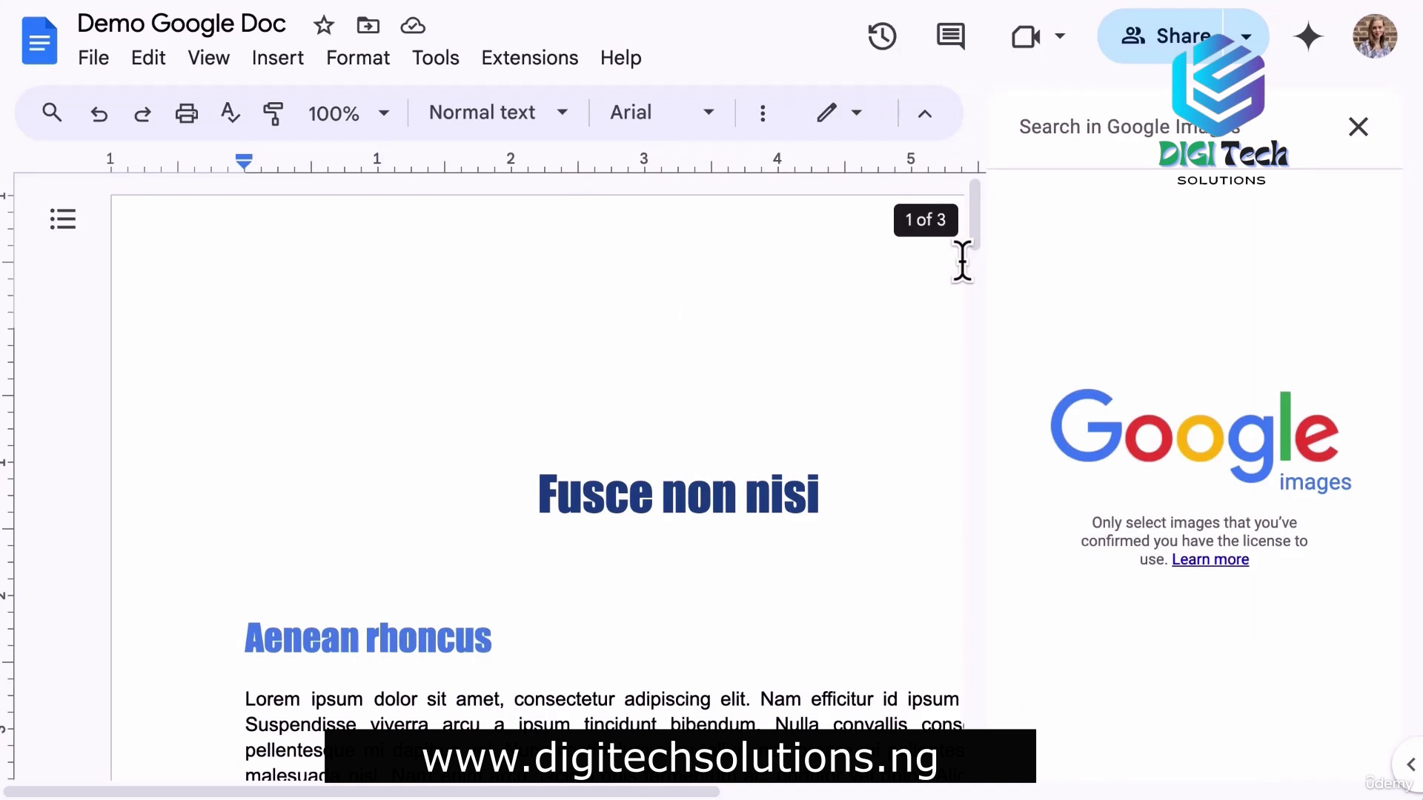
Search the web for 'tree' and insert the cartoon tree picture.
type("tree")
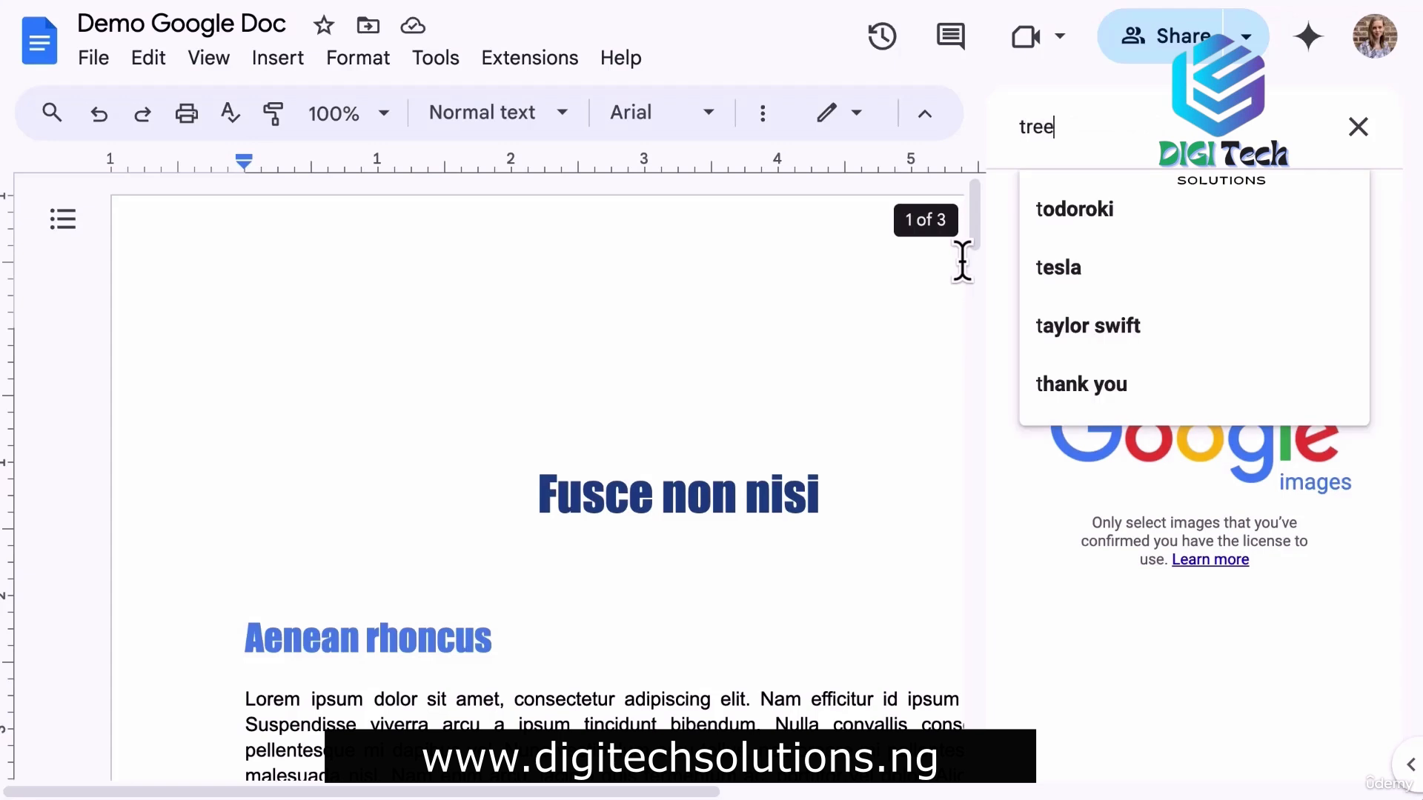
key("Return")
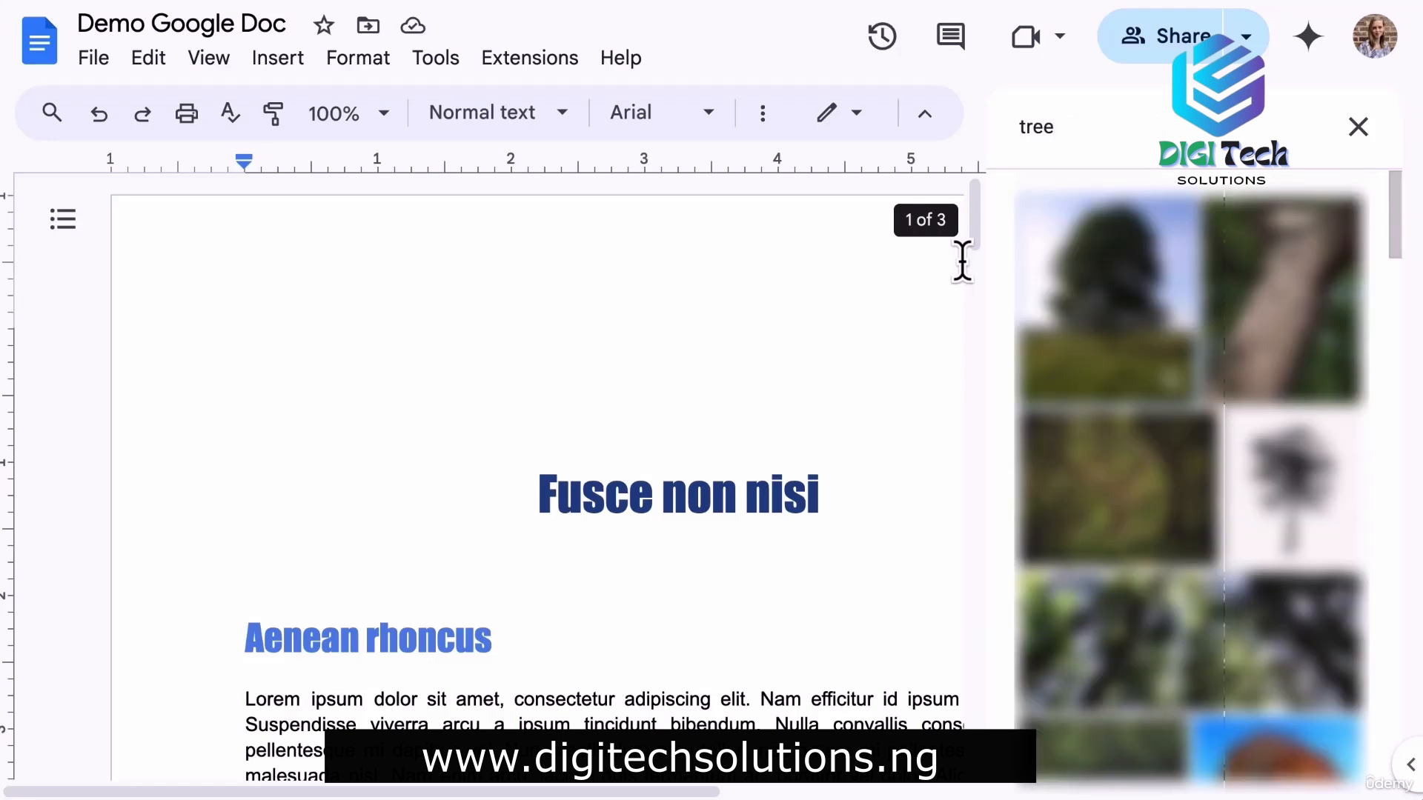
scroll(1191, 481, "down", 5)
scroll(1086, 415, "down", 2)
left_click(1109, 416)
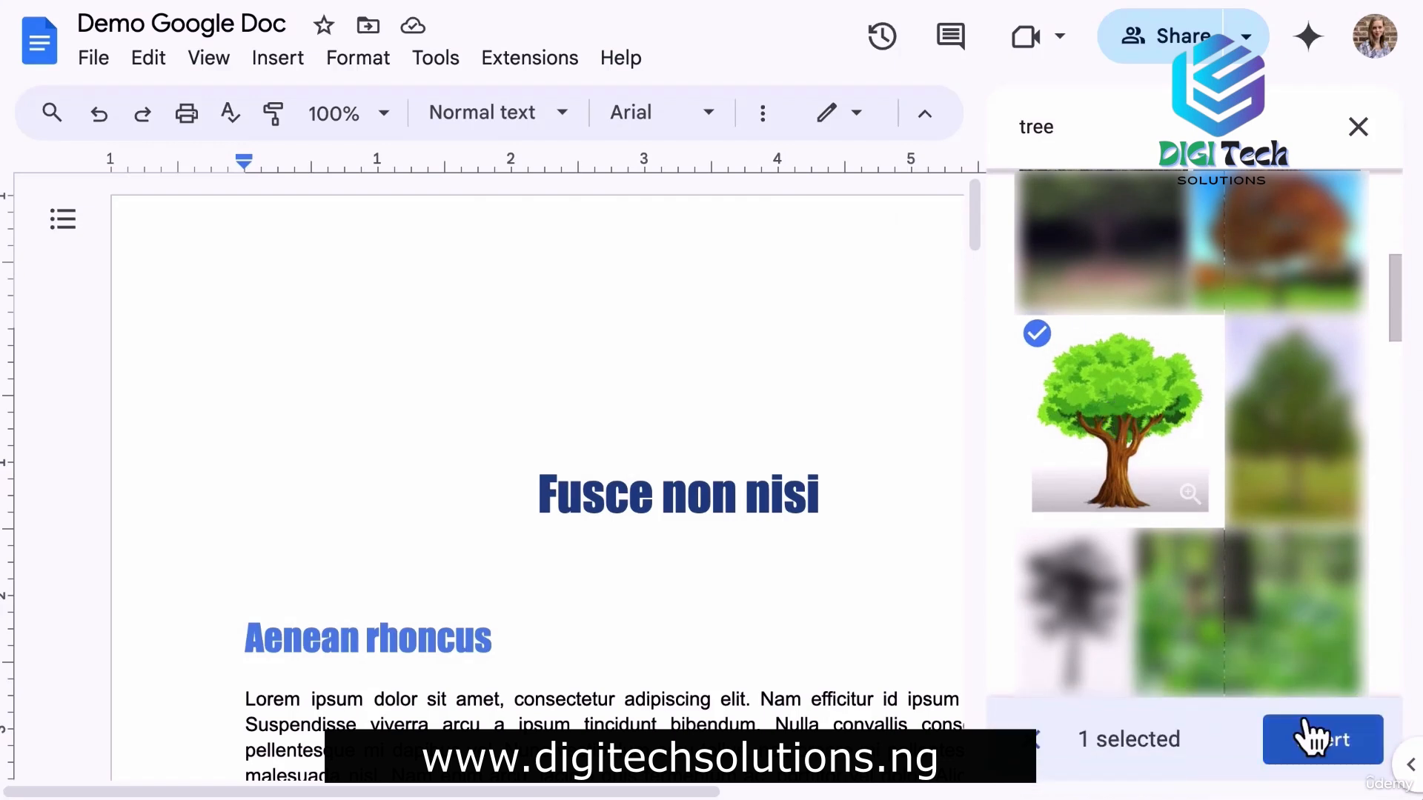
left_click(1313, 750)
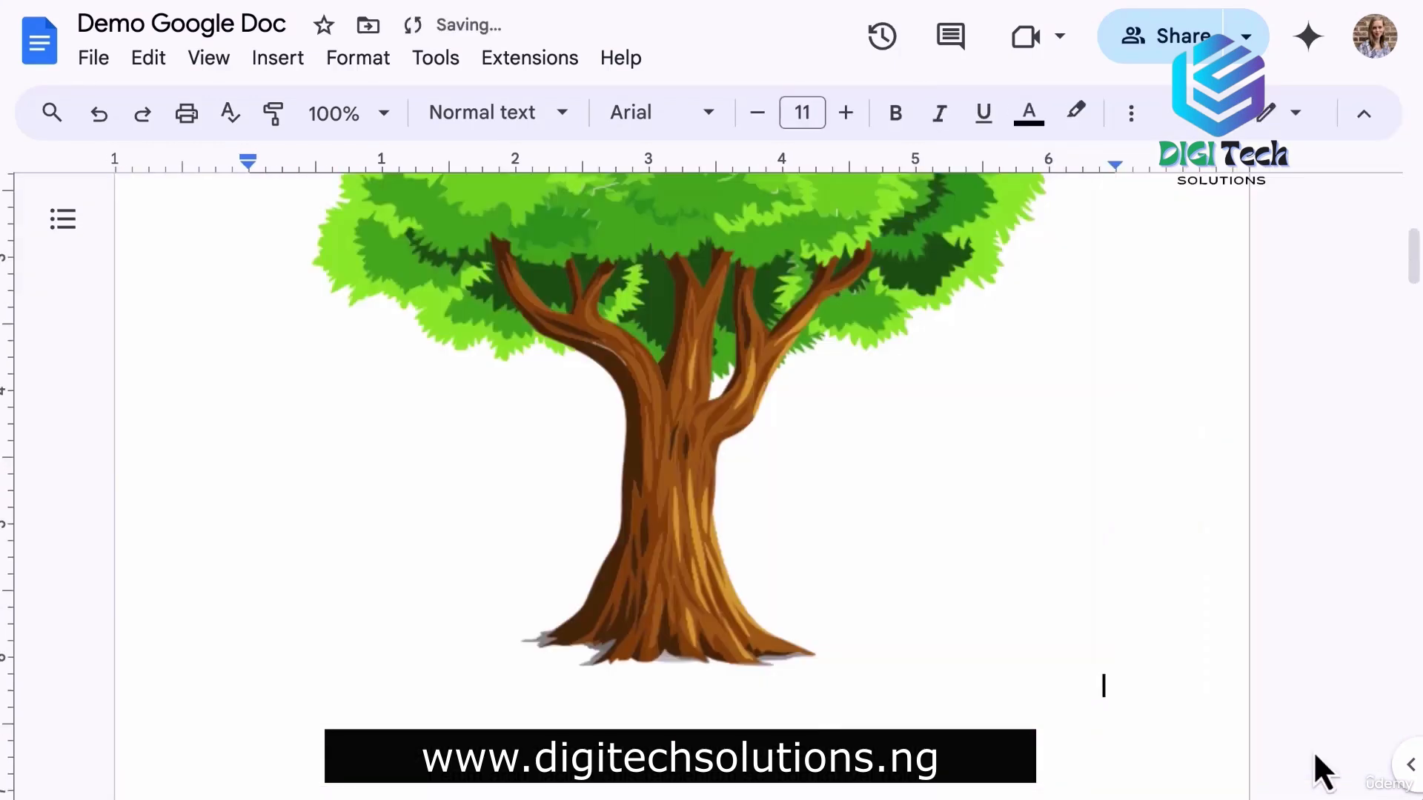
scroll(1233, 447, "up", 5)
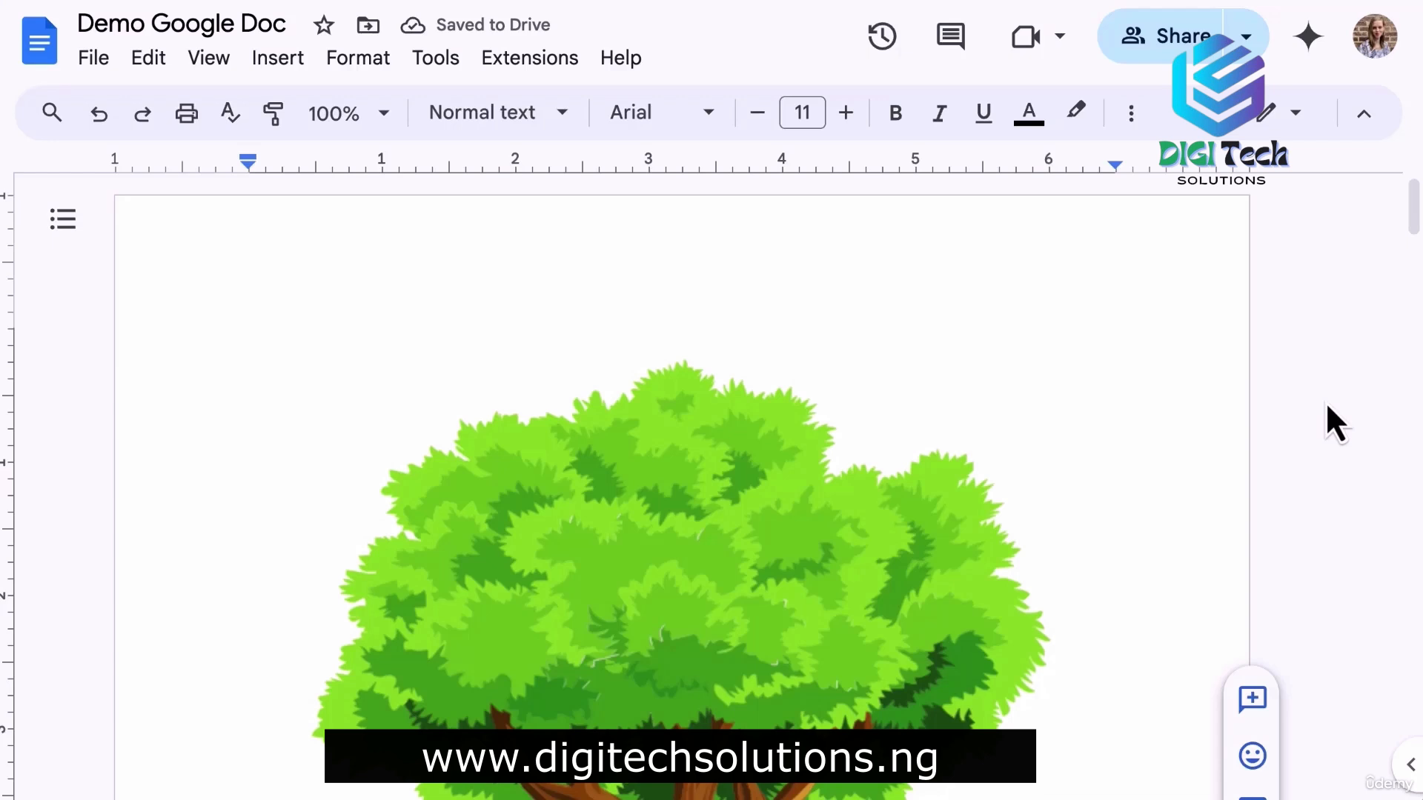
Remove the tree image and drag the starred Drive food photo into the document.
key("BackSpace")
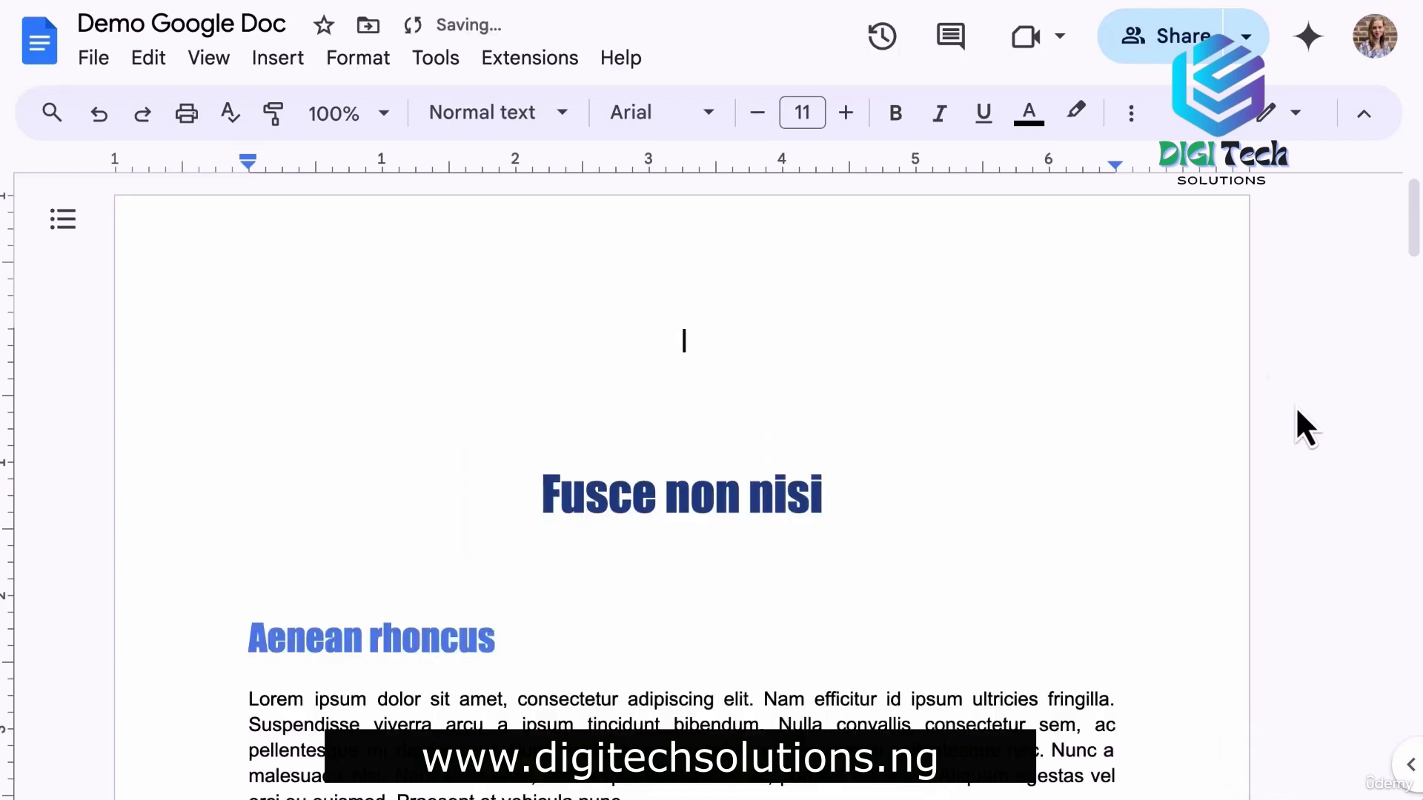
left_click(1131, 113)
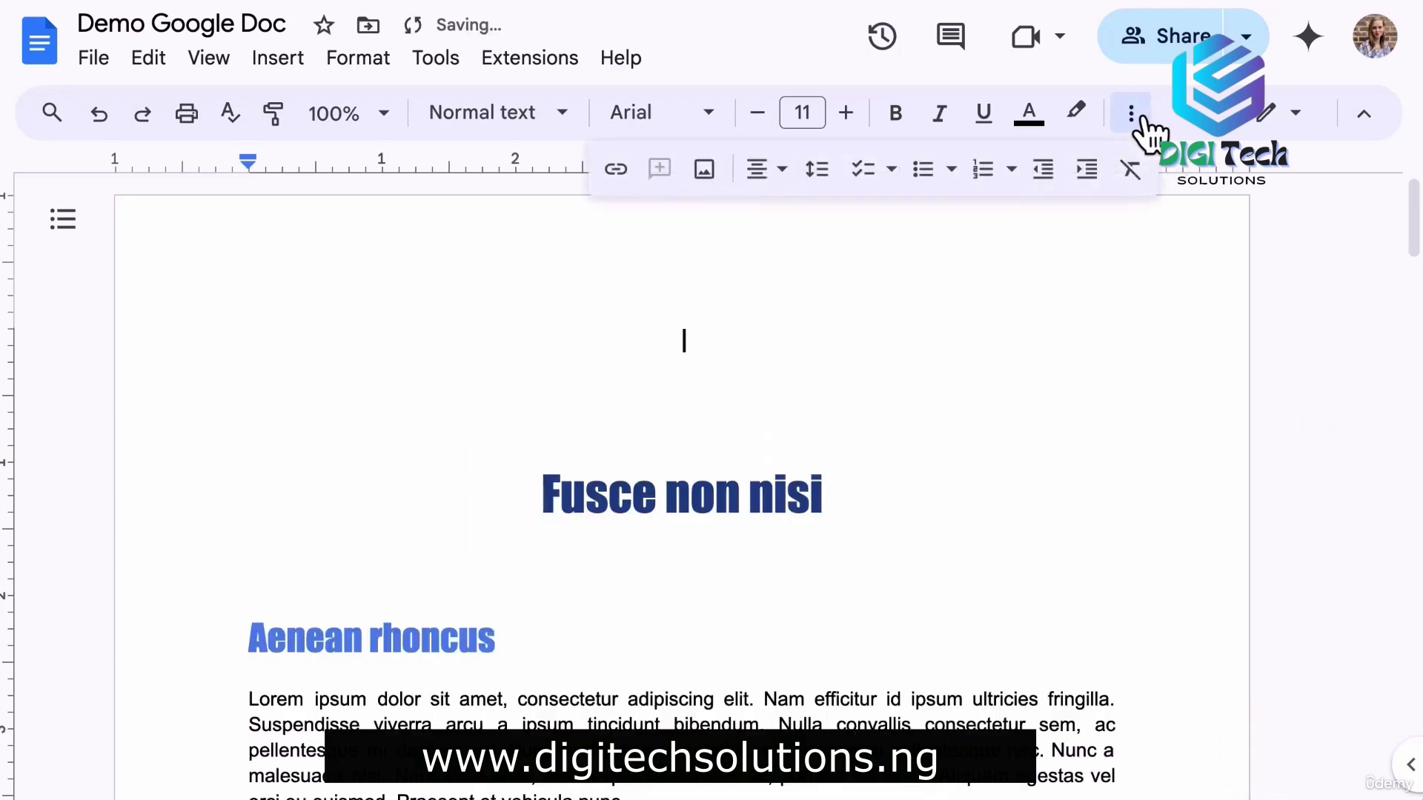
left_click(717, 176)
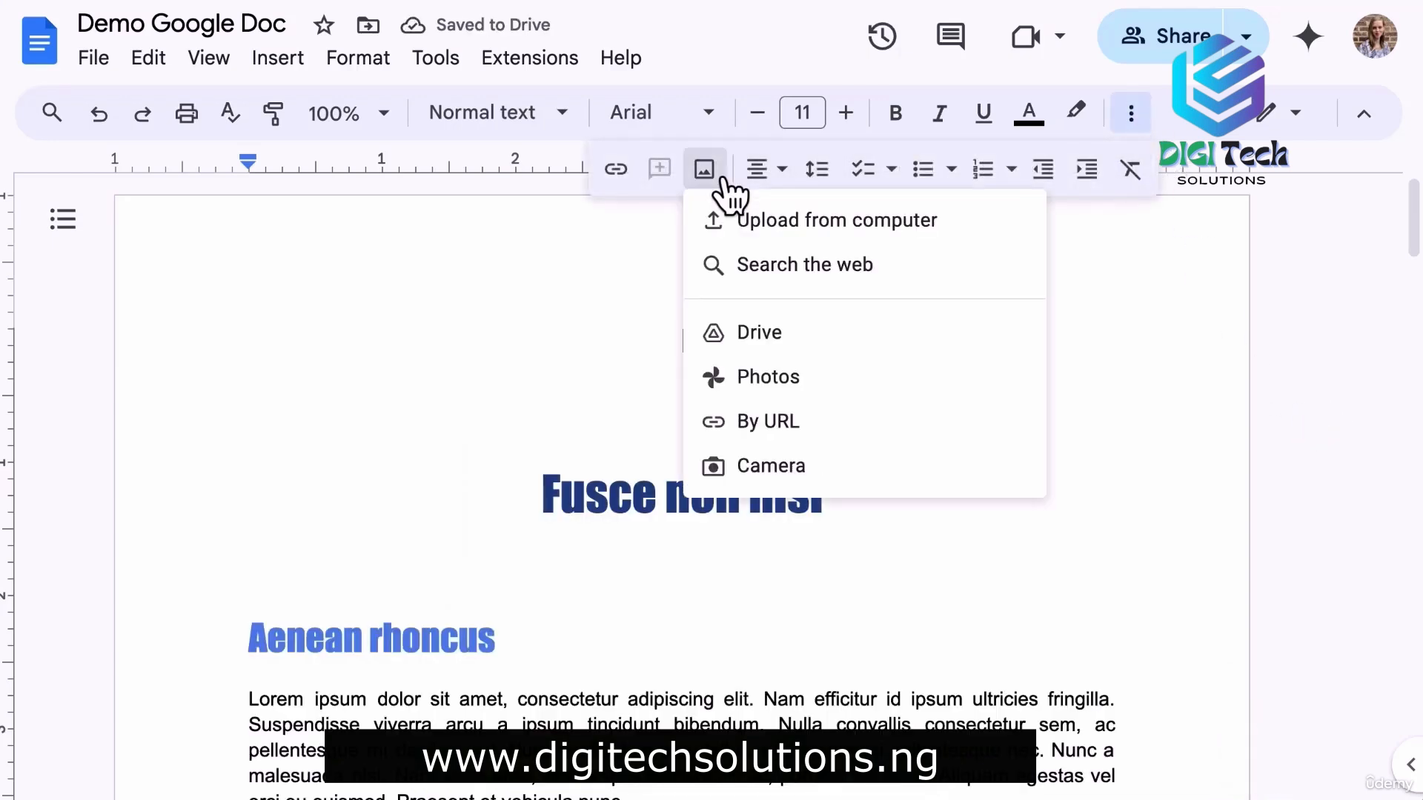
left_click(843, 334)
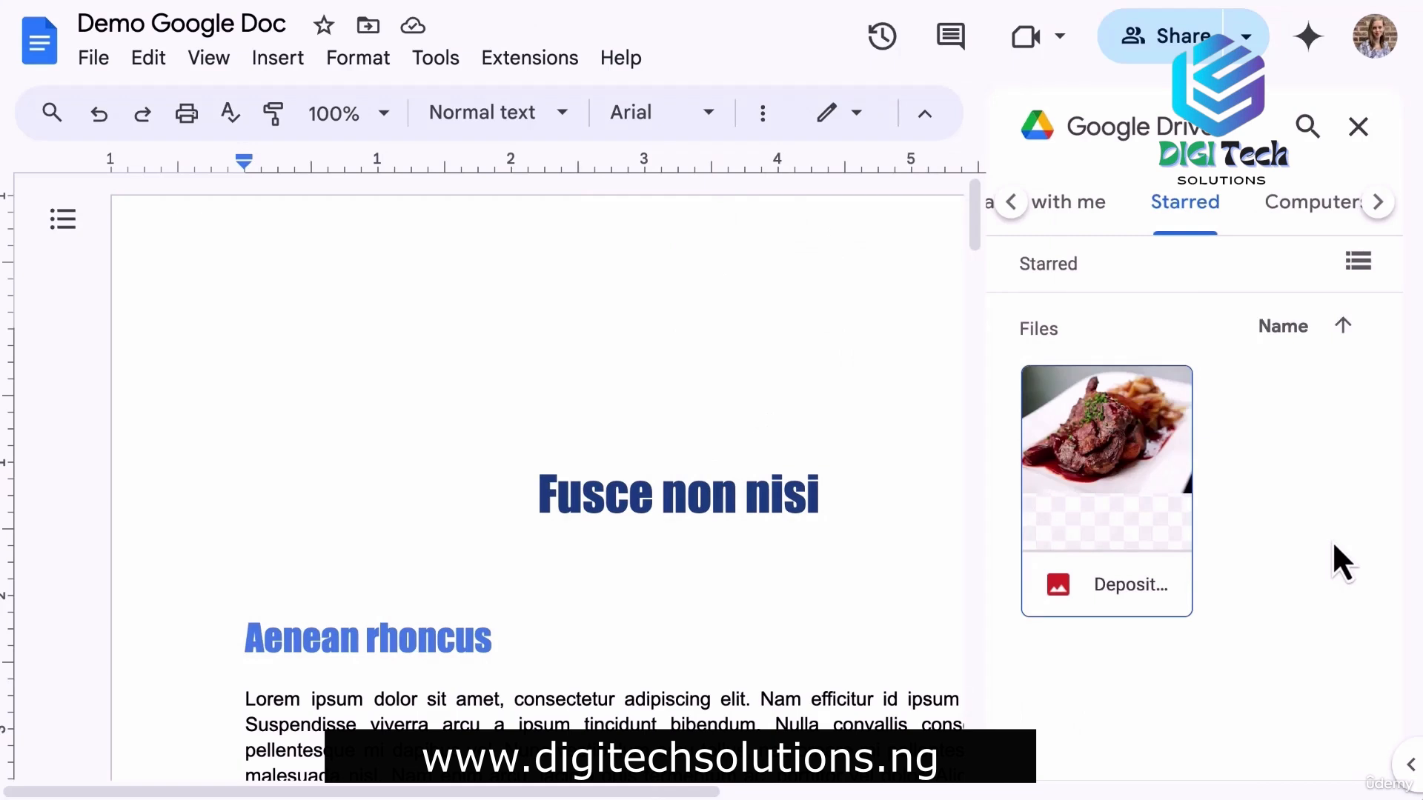
left_click(1122, 463)
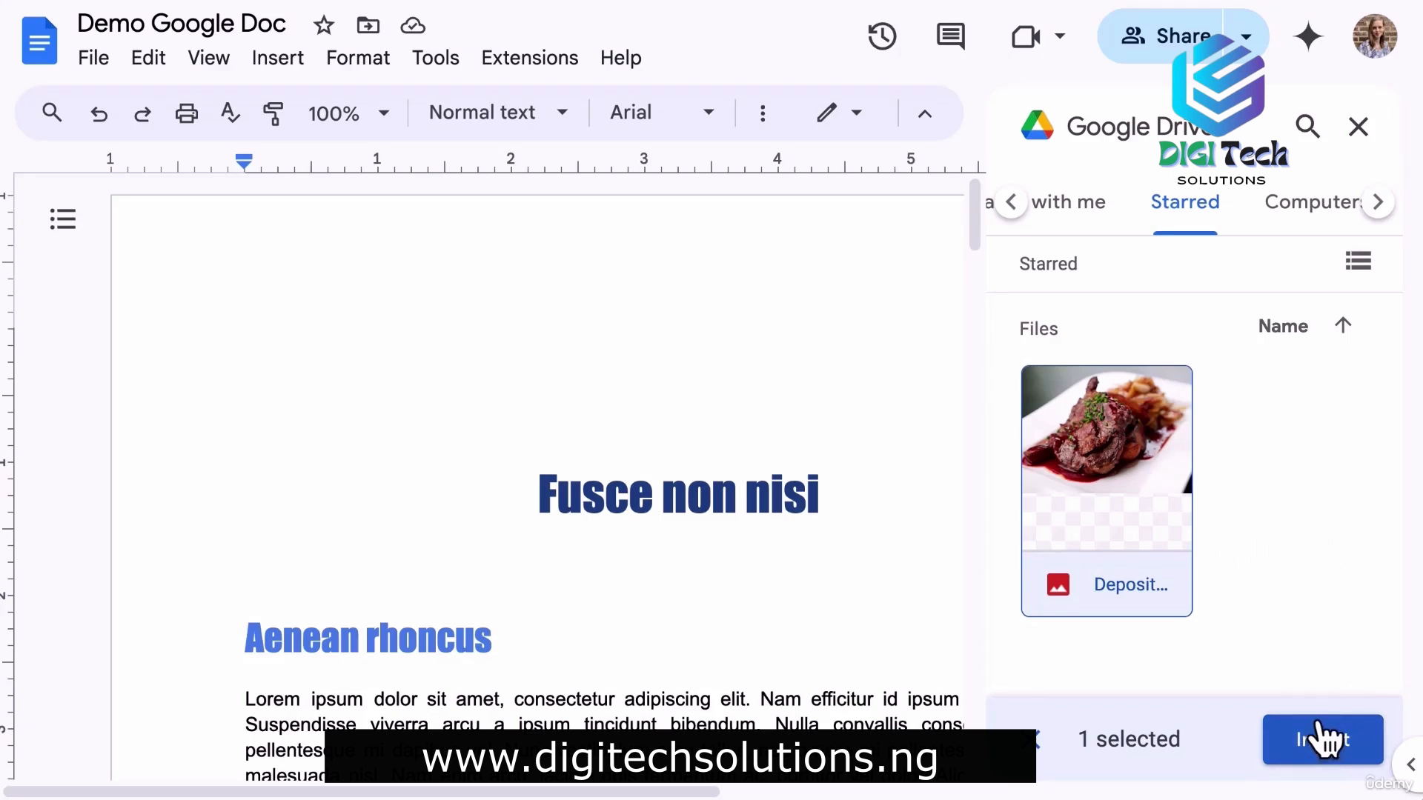
left_click_drag(1107, 454, 936, 404)
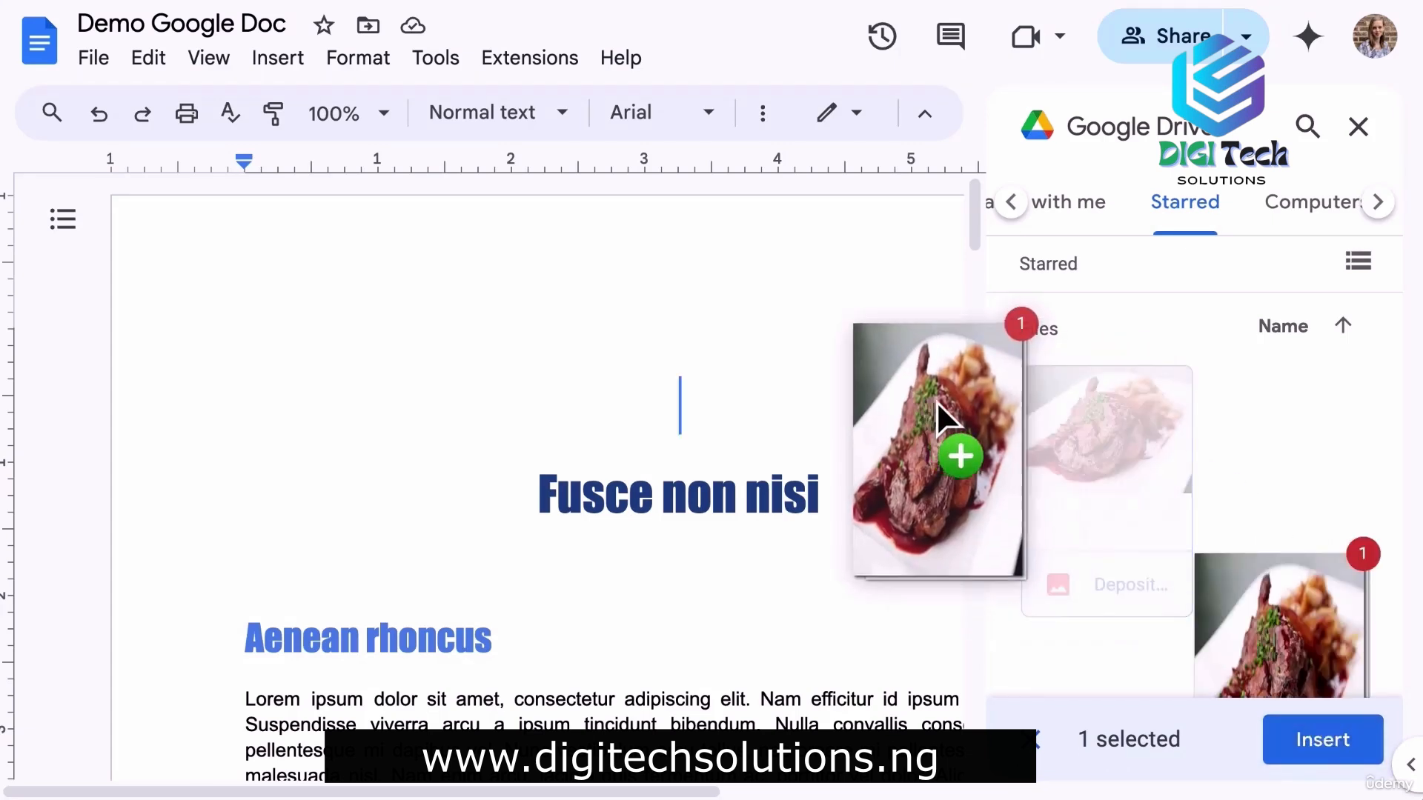
left_click_drag(936, 402, 813, 358)
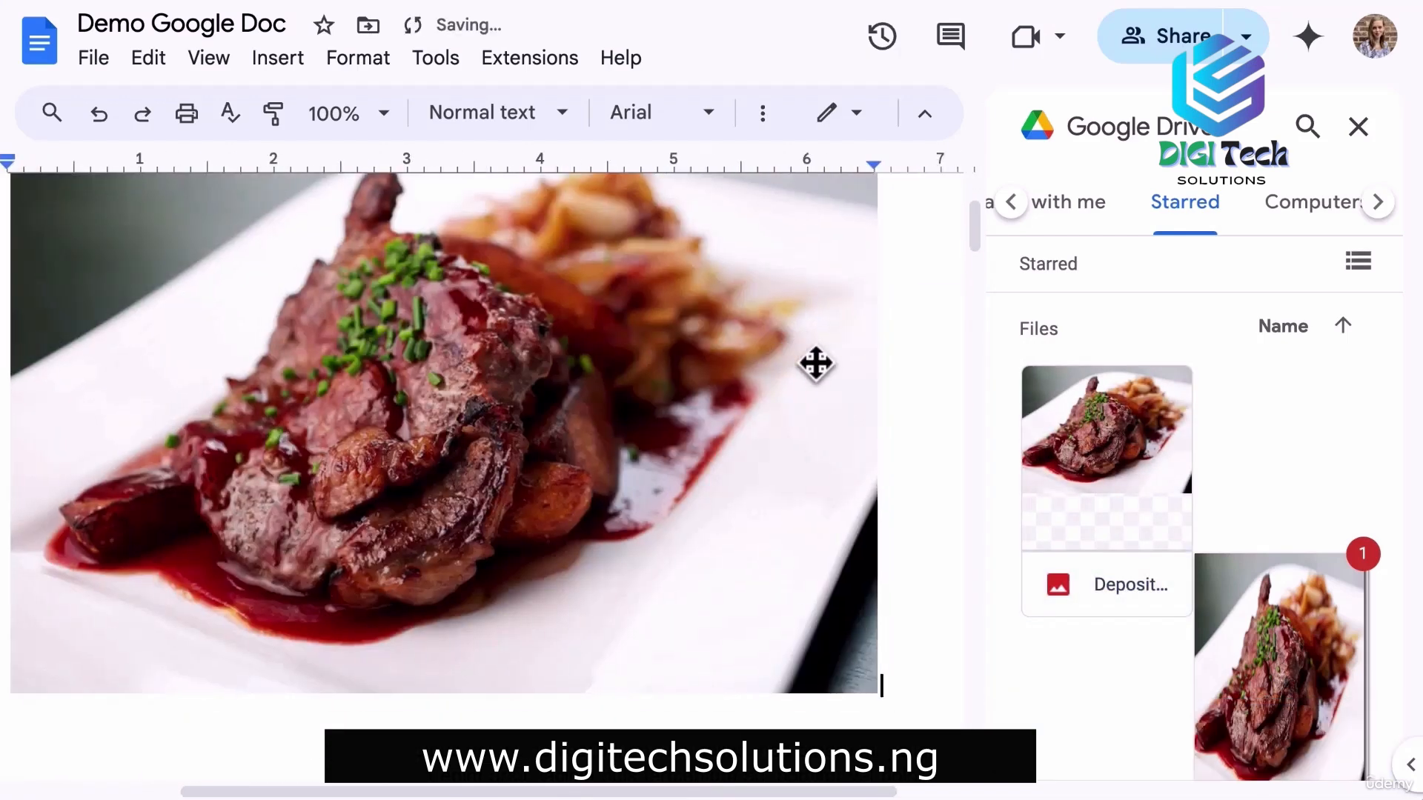
Close the Drive panel and delete the inserted food photo.
left_click(1360, 128)
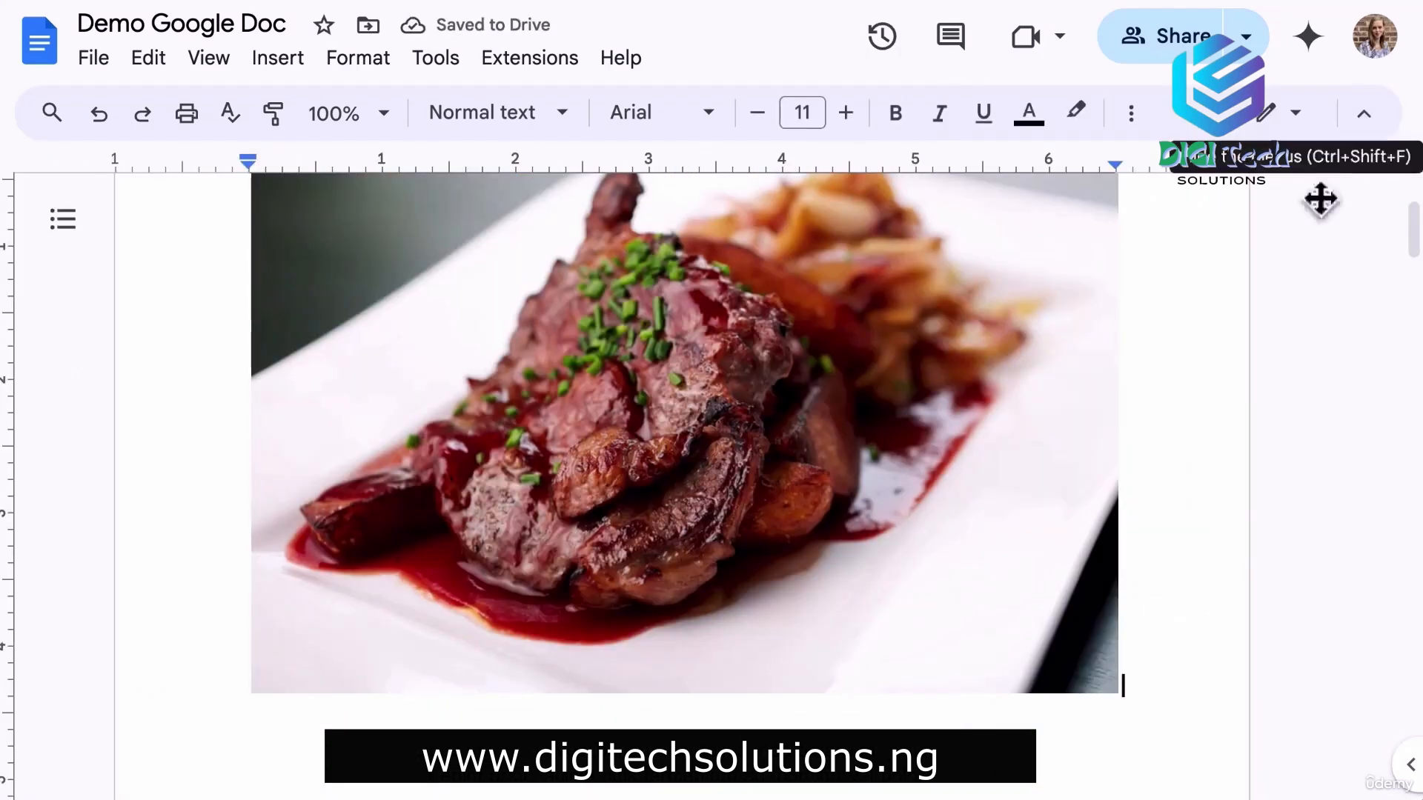
scroll(1182, 447, "up", 2)
scroll(1181, 447, "down", 1)
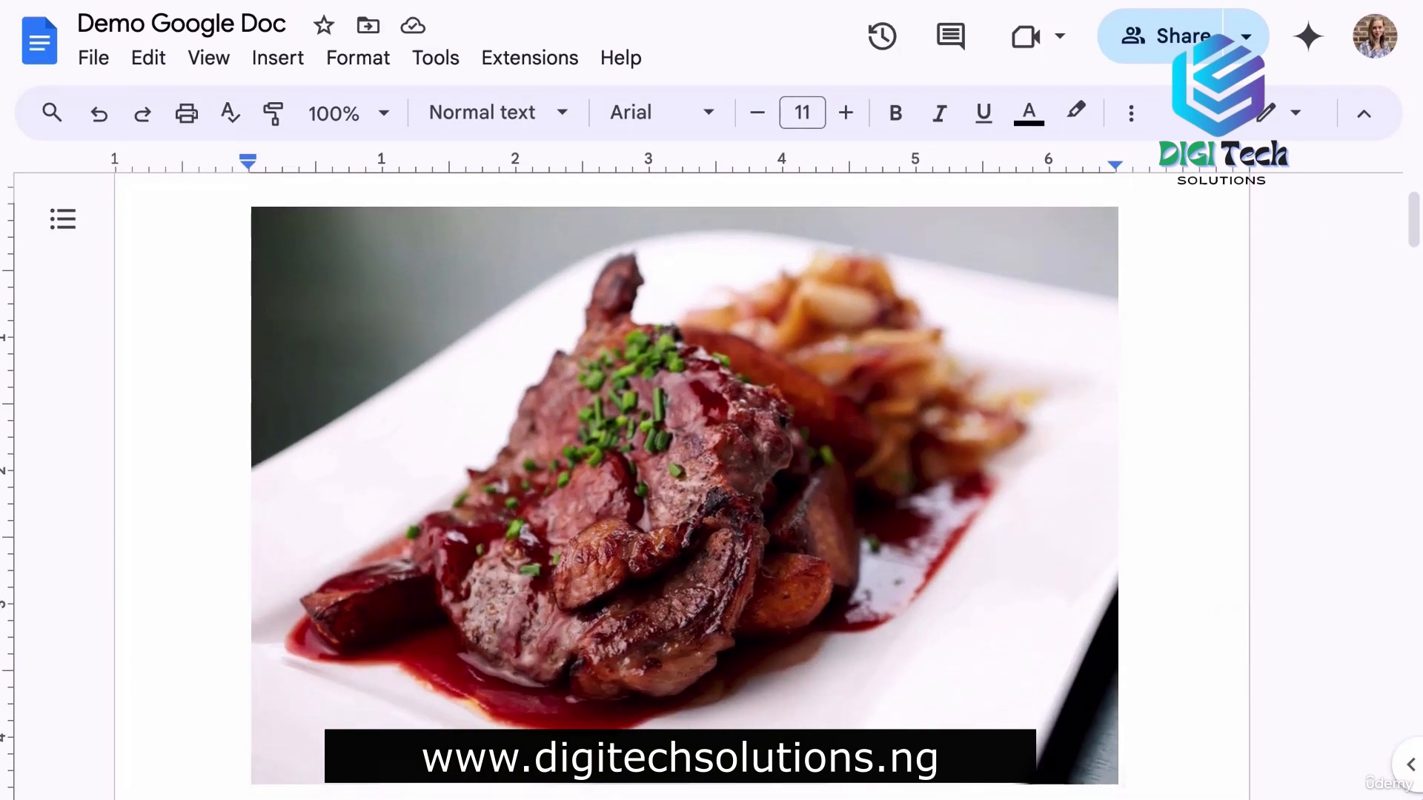
key("Delete")
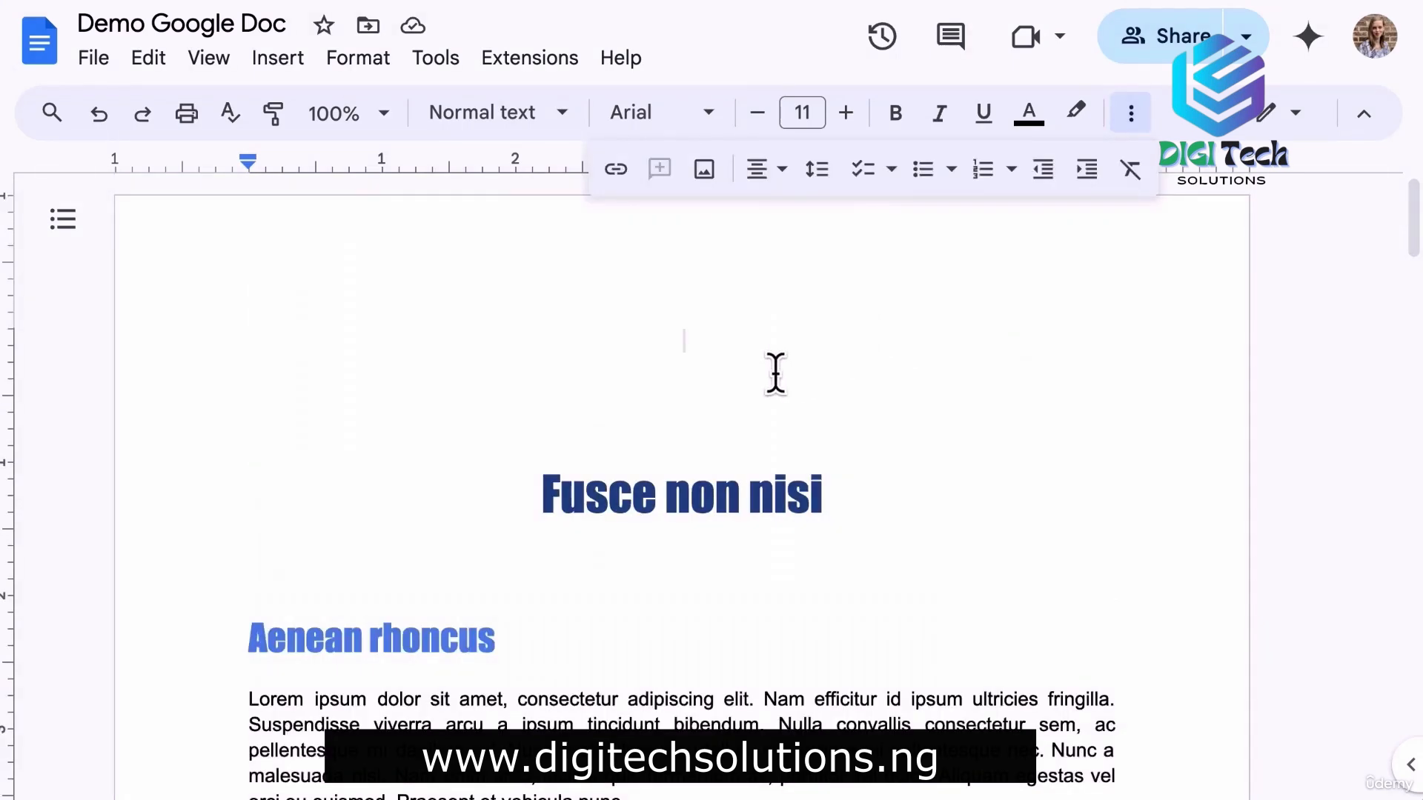
Check the Google Photos and By URL image sources, cancelling without inserting anything.
left_click(706, 170)
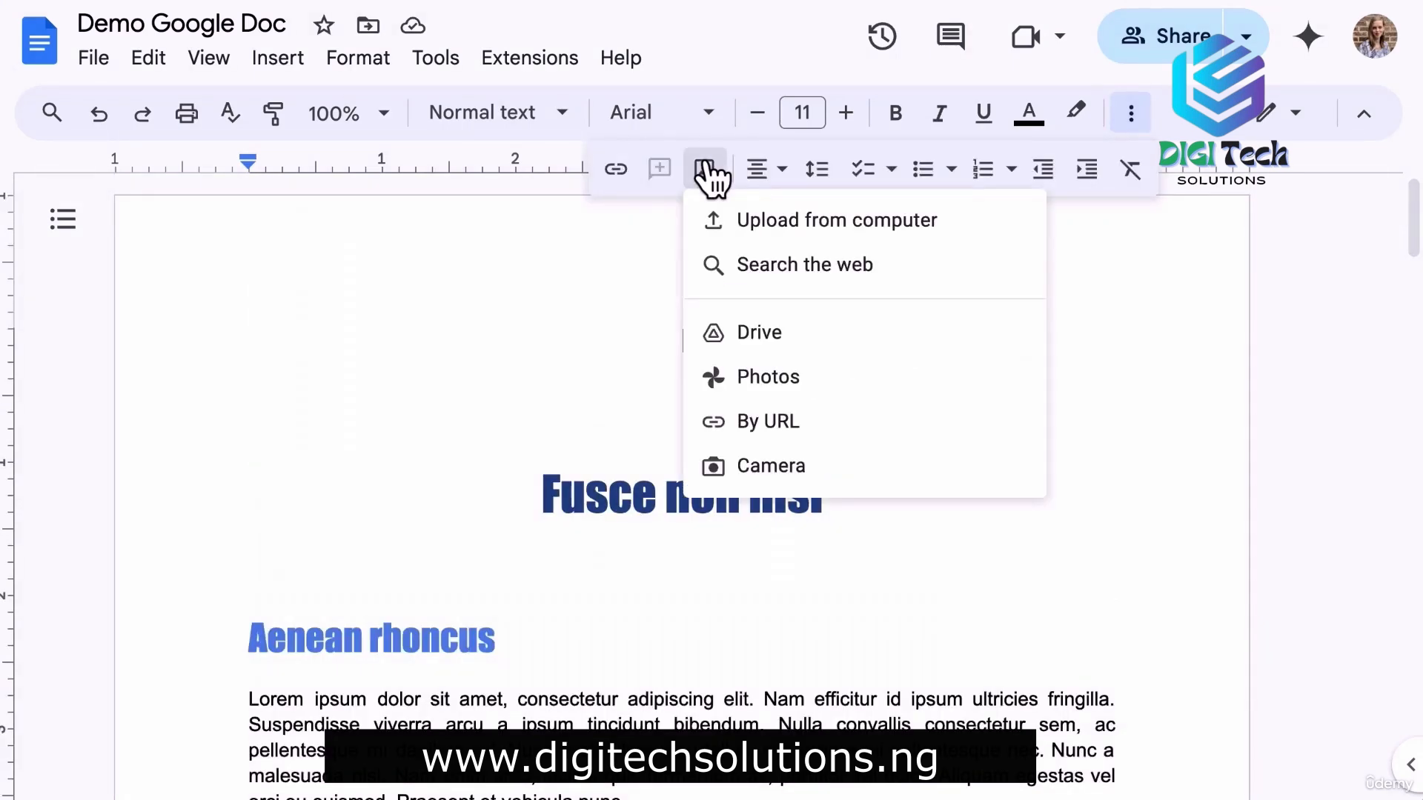
left_click(821, 372)
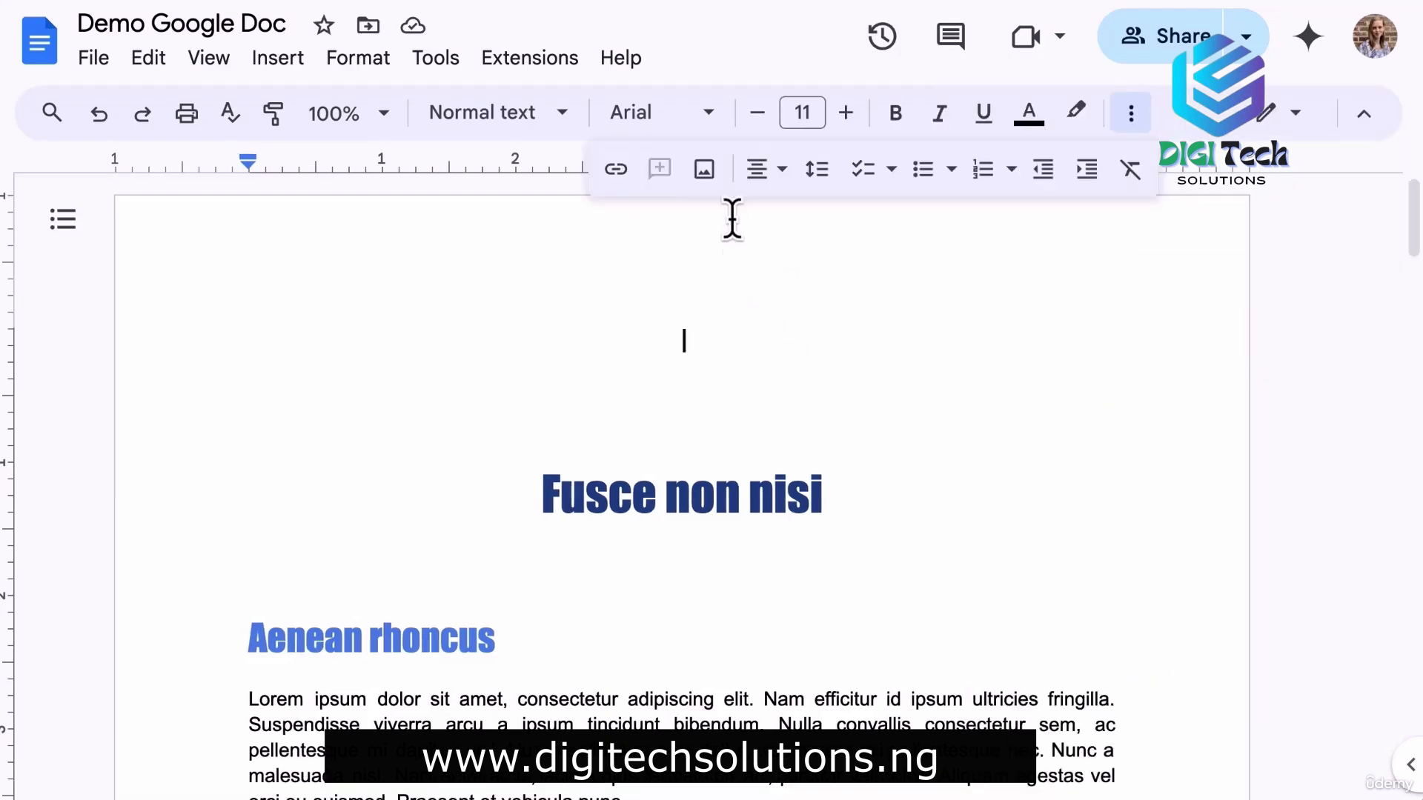
left_click(704, 169)
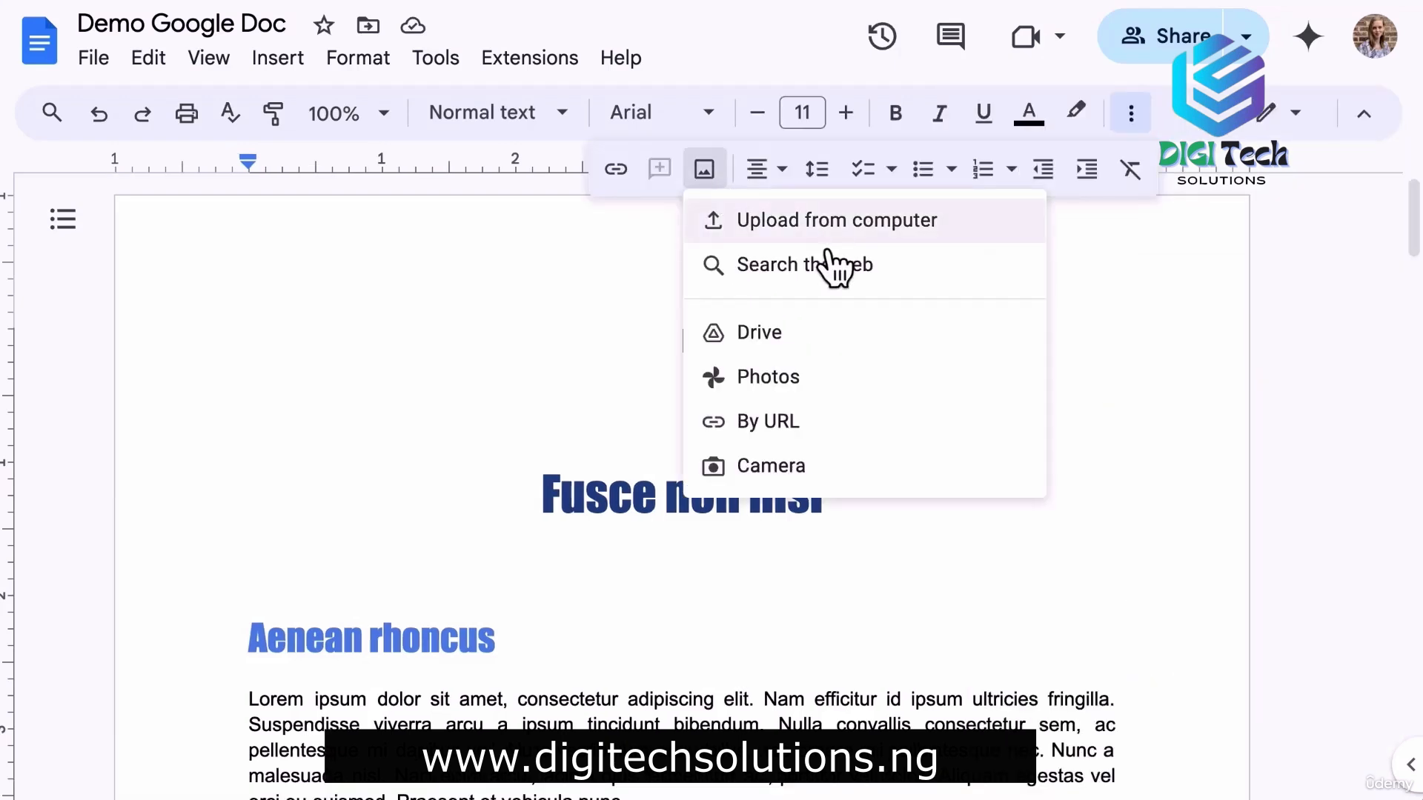
left_click(799, 422)
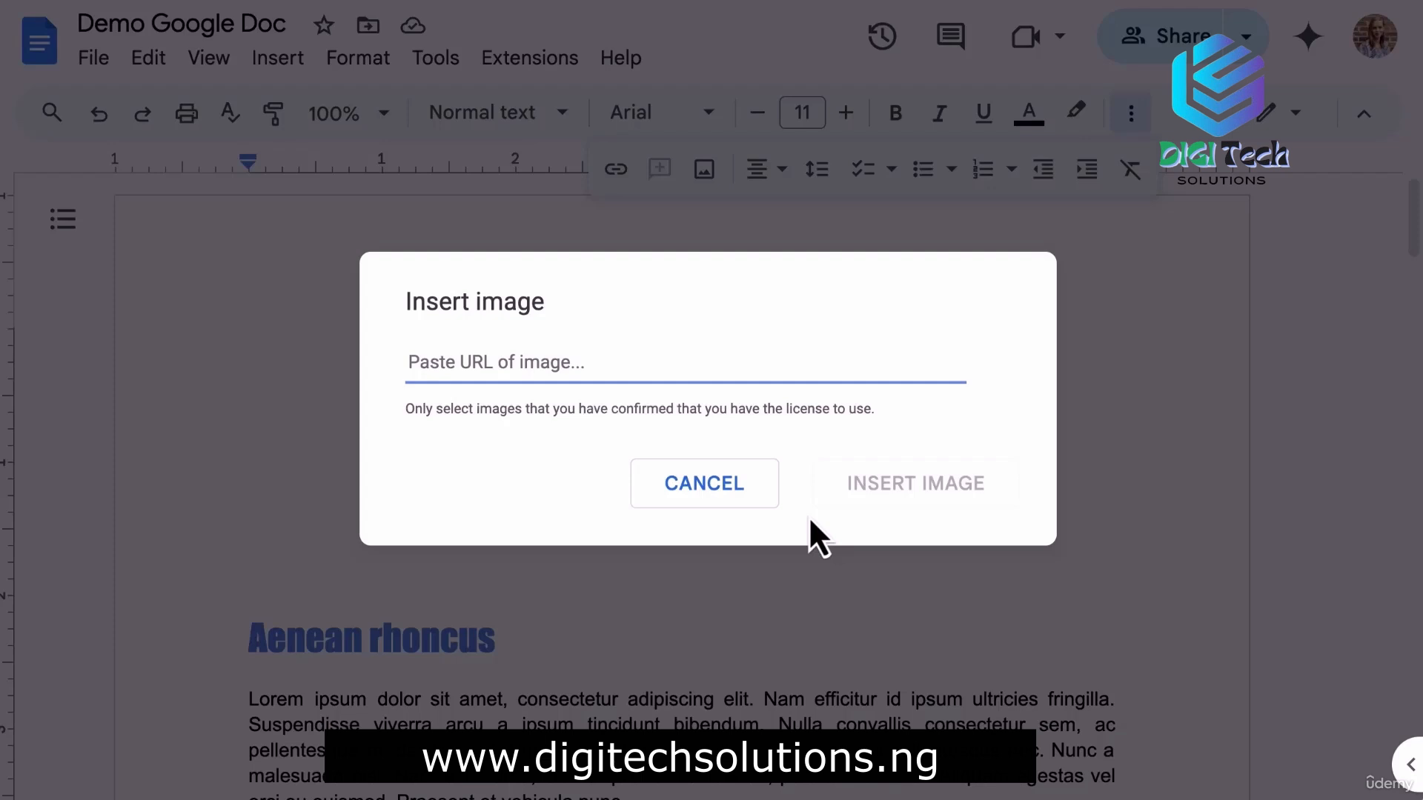
left_click(690, 490)
left_click(704, 170)
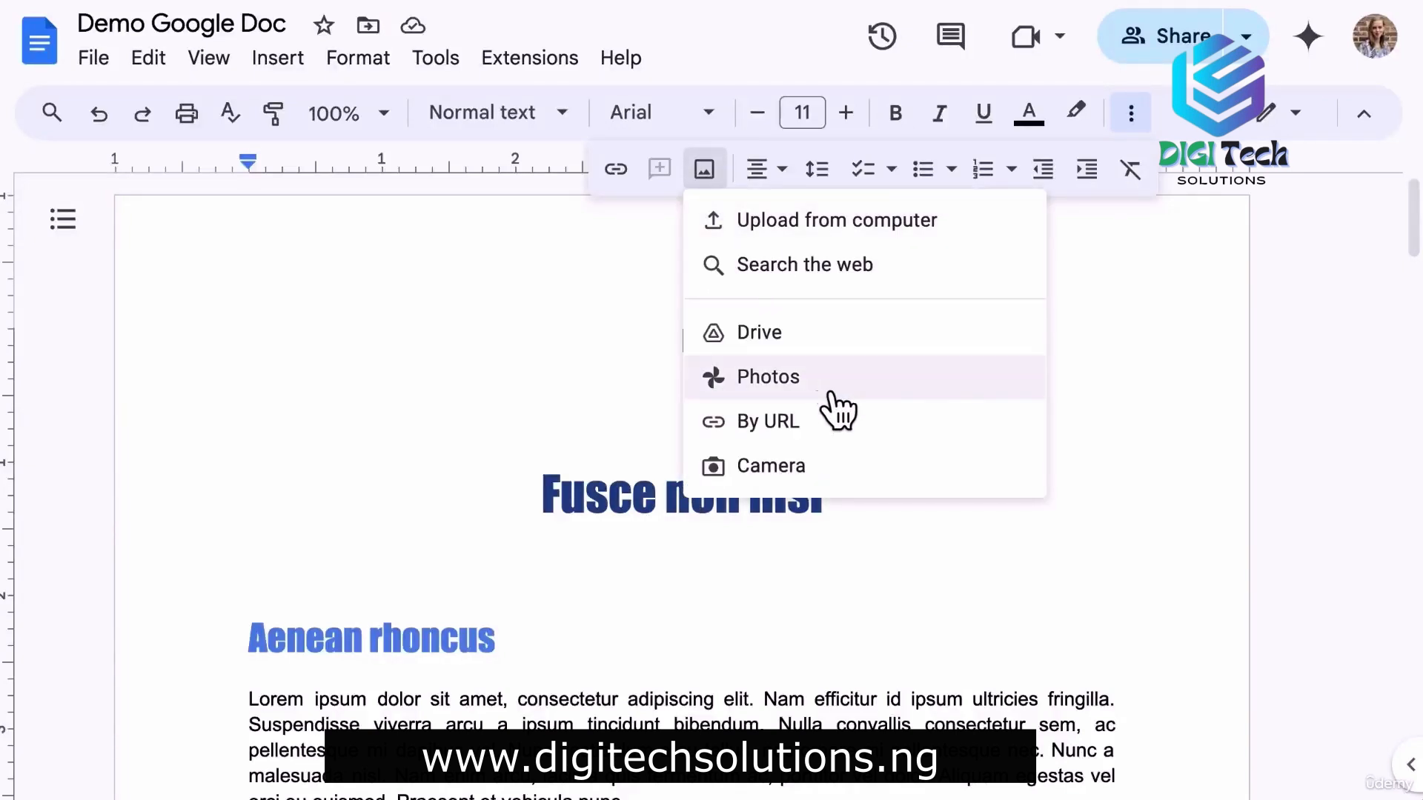
Try a camera capture for the image, then select the restored cartoon tree picture.
left_click(824, 482)
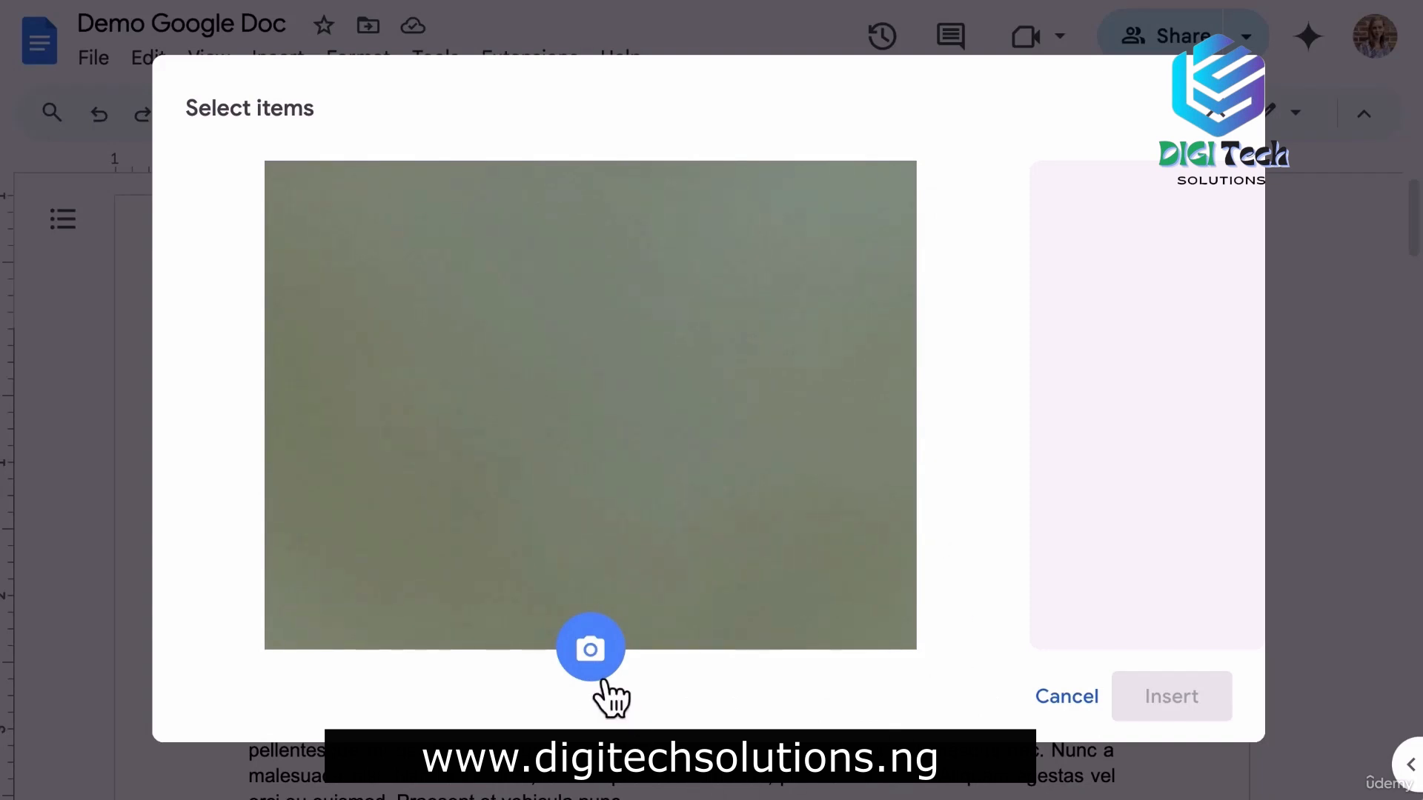
left_click(587, 661)
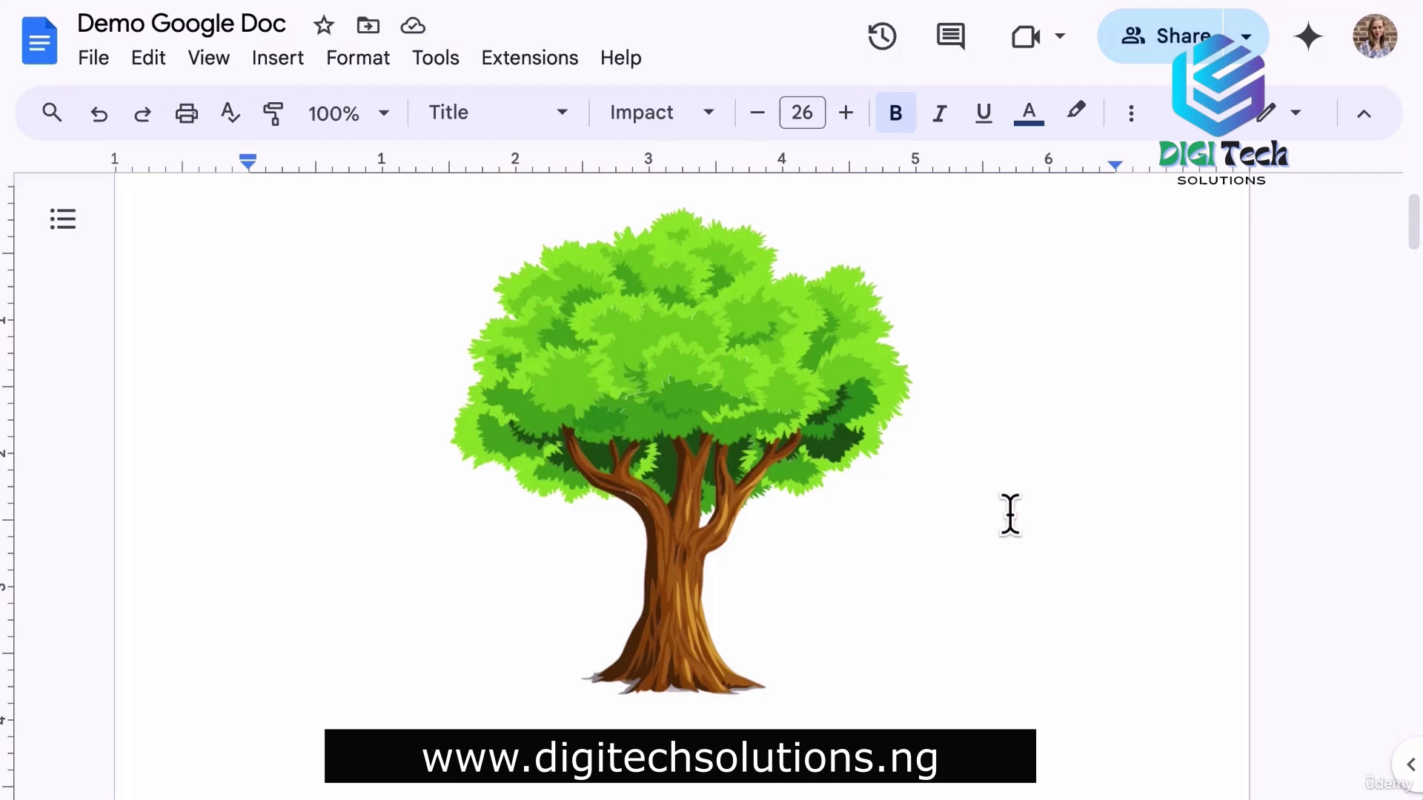
left_click(702, 397)
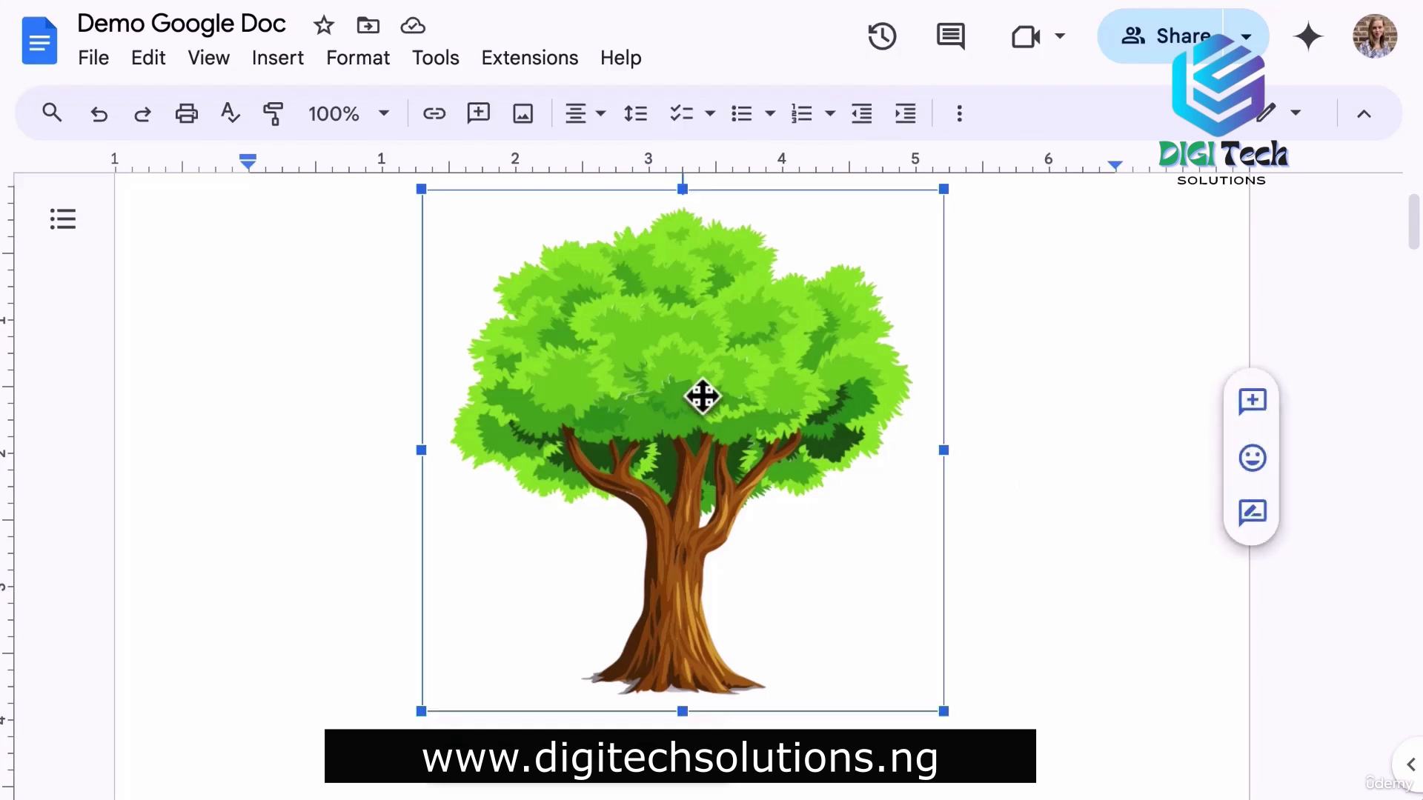
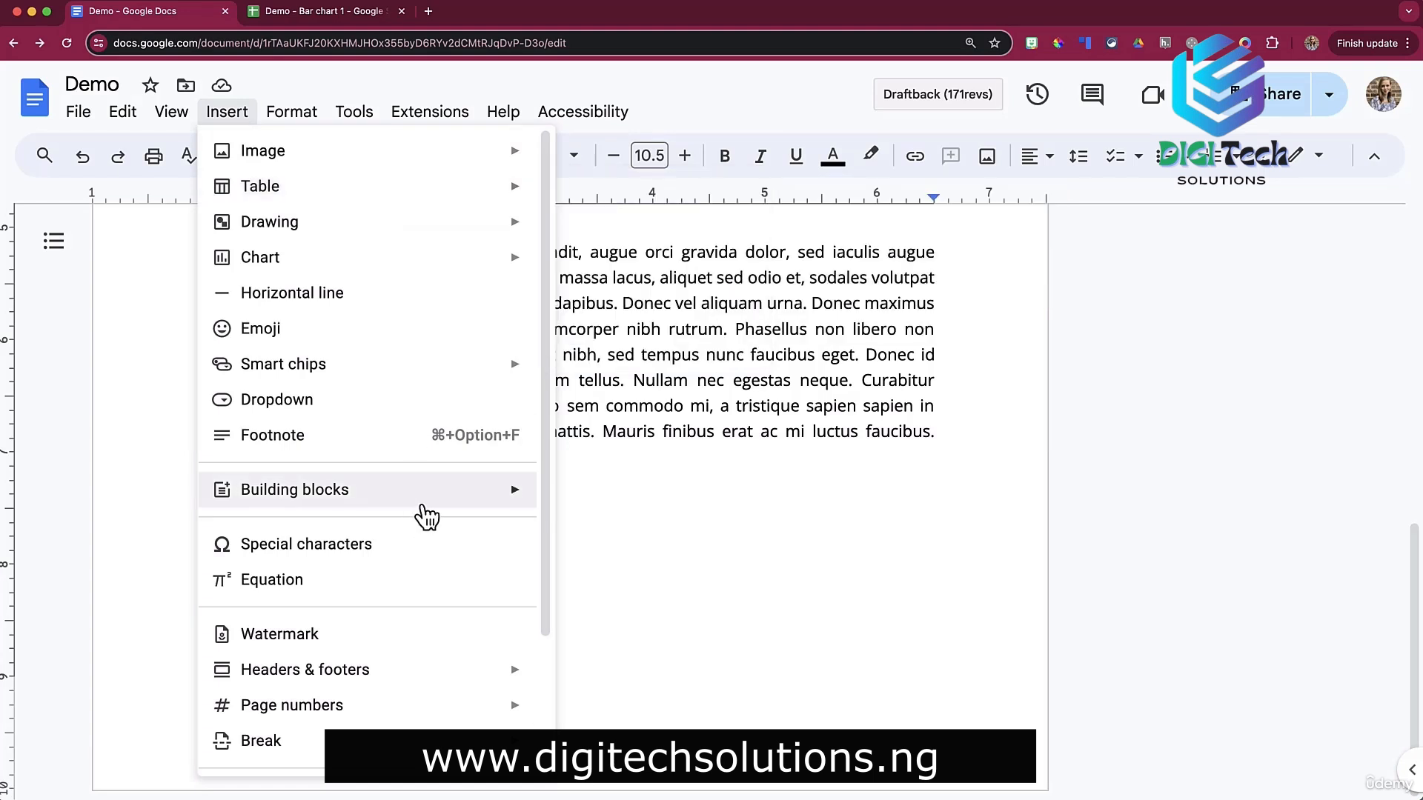
Bring up the Insert menu in the Demo document.
mouse_move(432, 512)
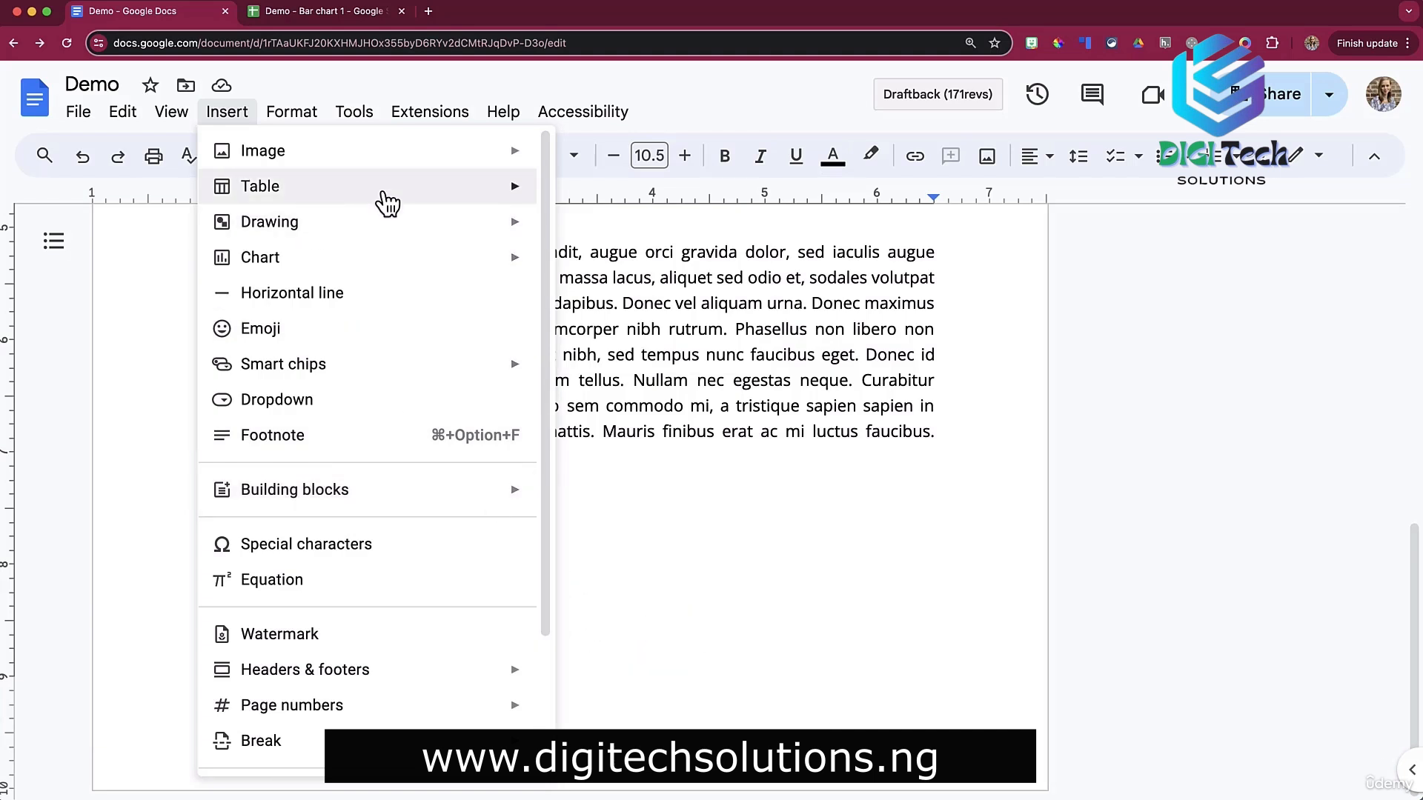
Insert a 4 x 3 table, type text, 1, 2 down column one, and drag 2 above 1.
mouse_move(385, 201)
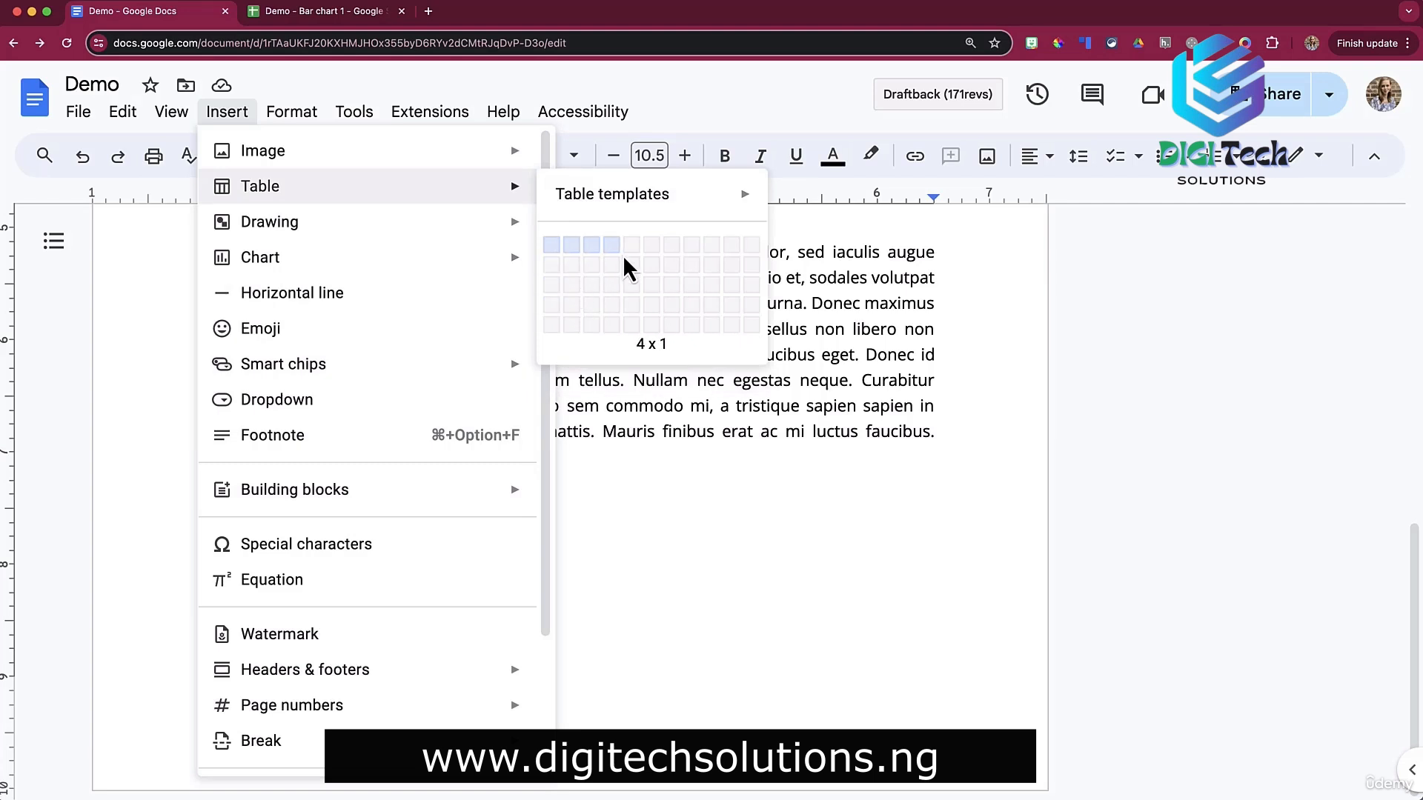
left_click(612, 294)
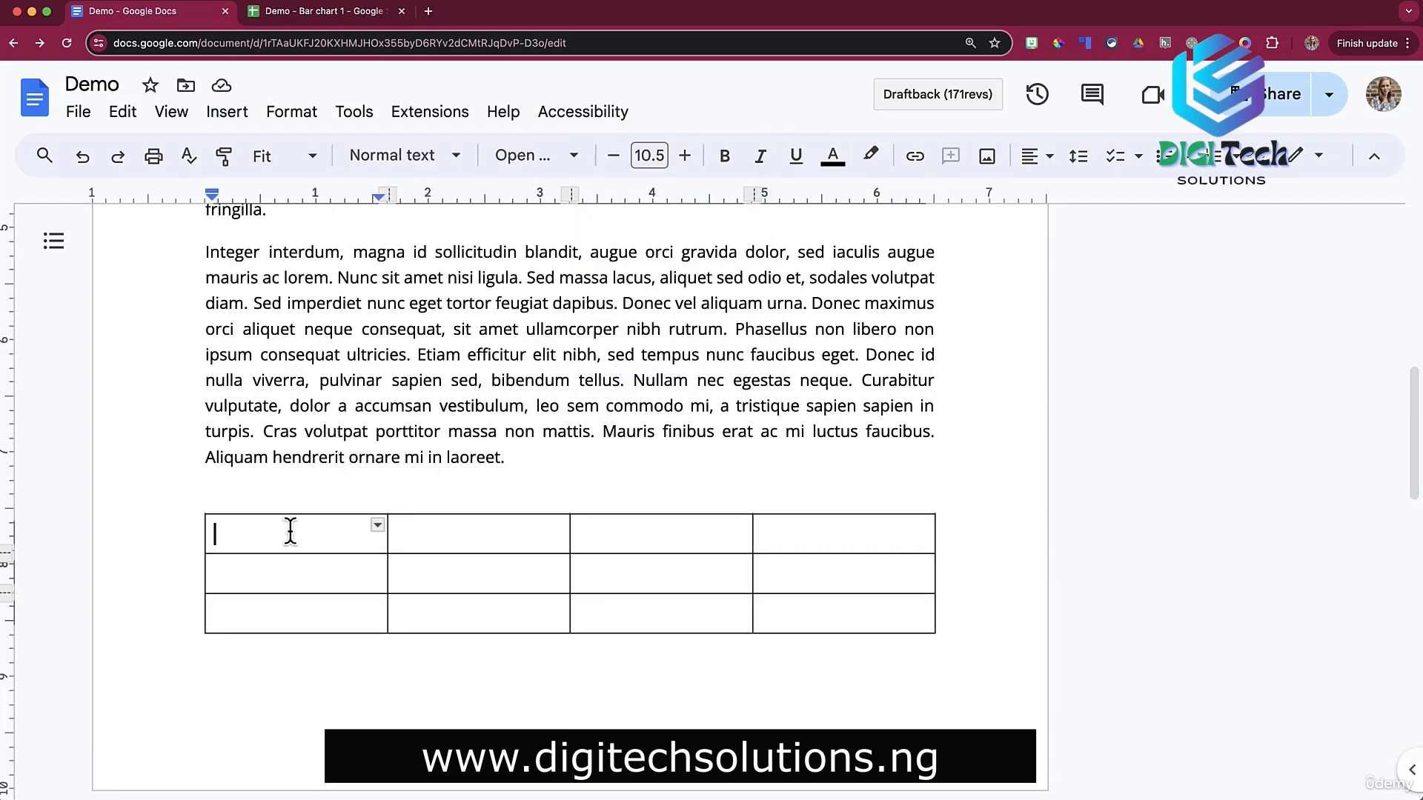
type("text")
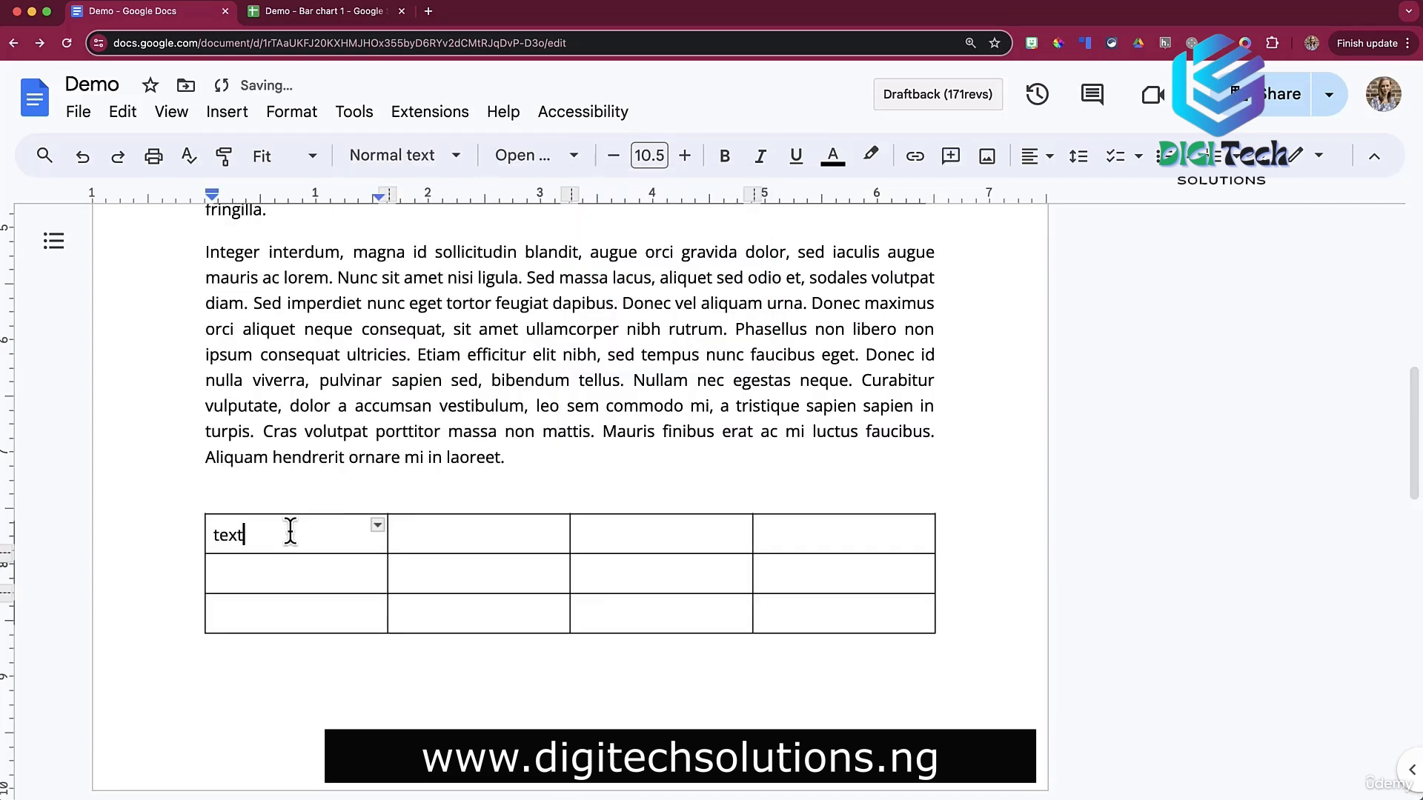
key("Down")
type("1")
key("Down")
type("2")
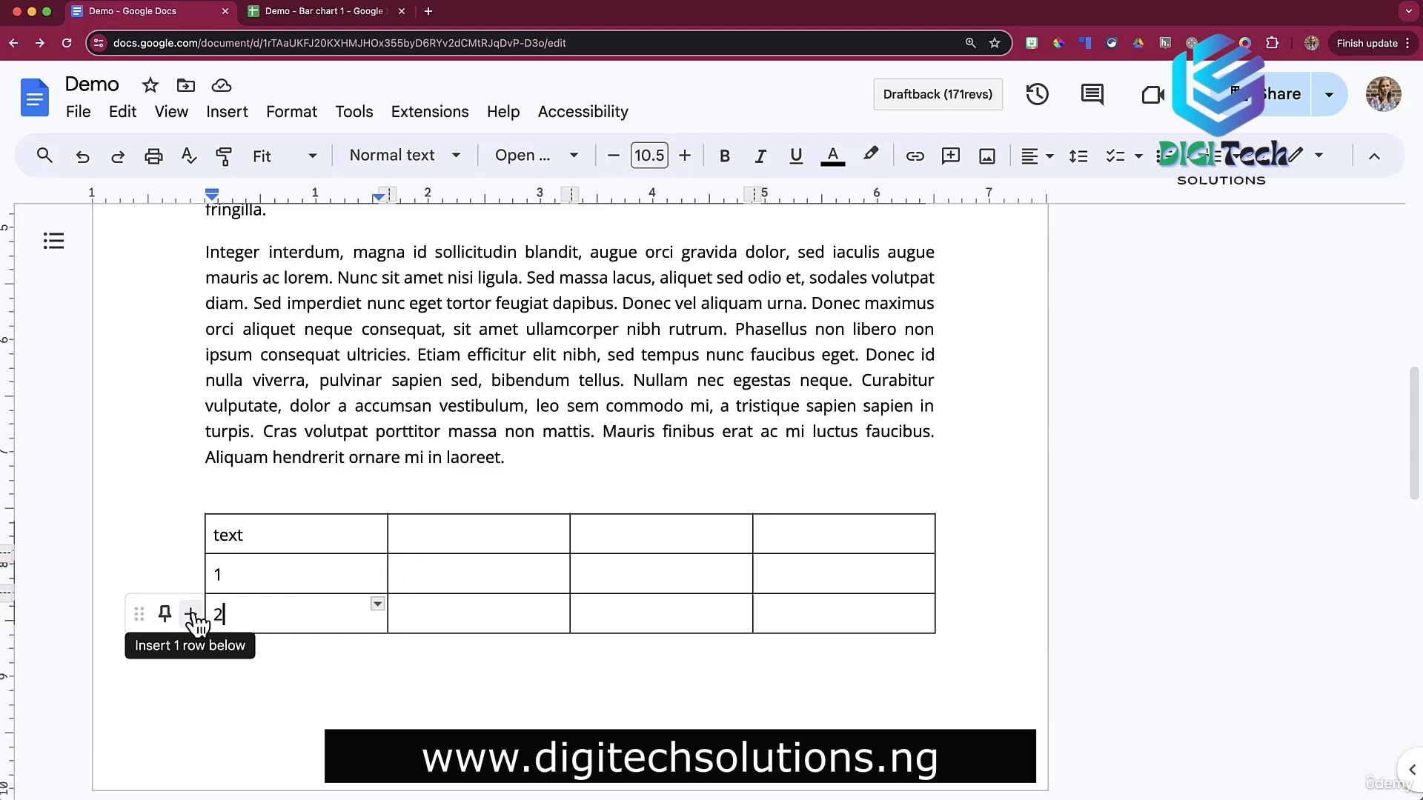
left_click_drag(141, 617, 141, 562)
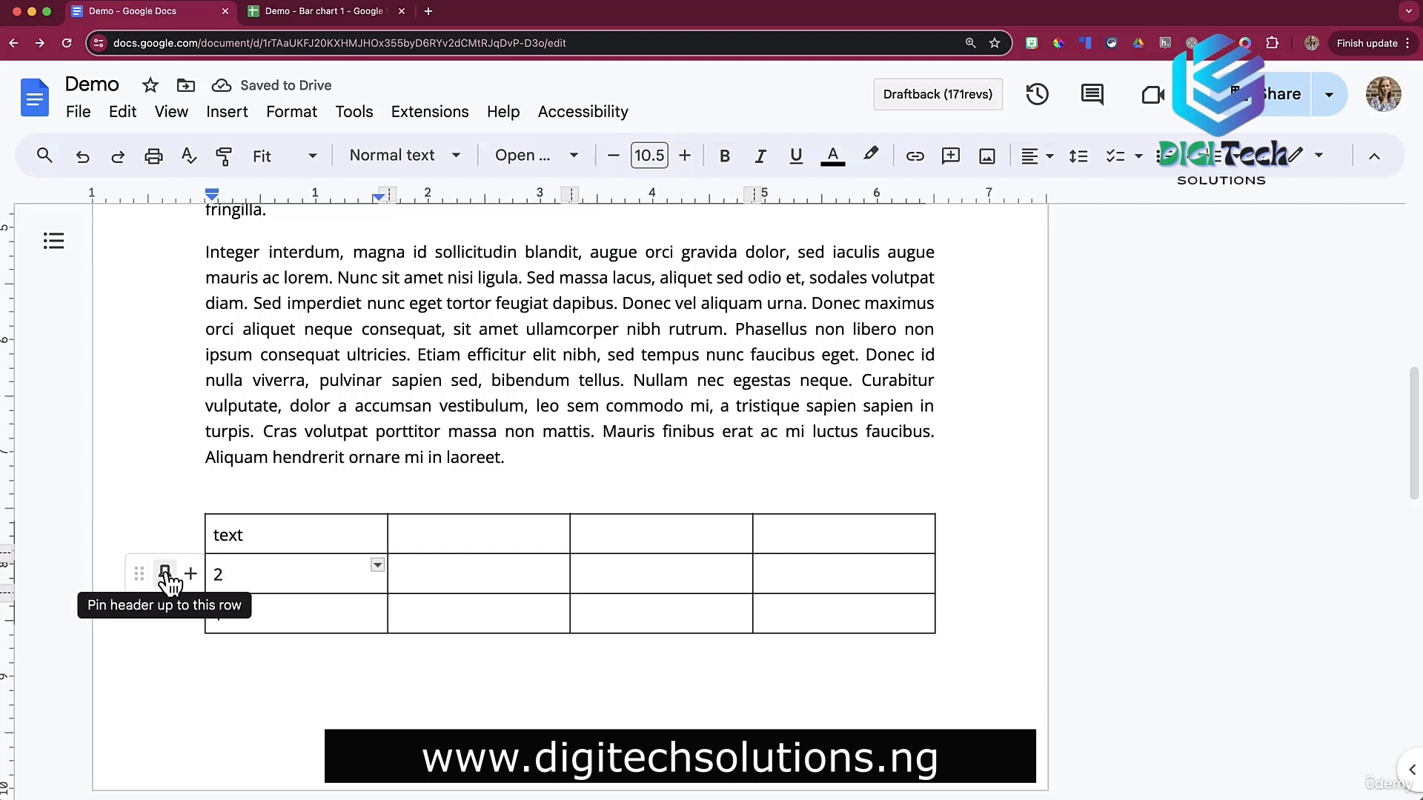
Add a row reading 3 below the 2 row and pin the first row as header.
left_click(191, 573)
type("3")
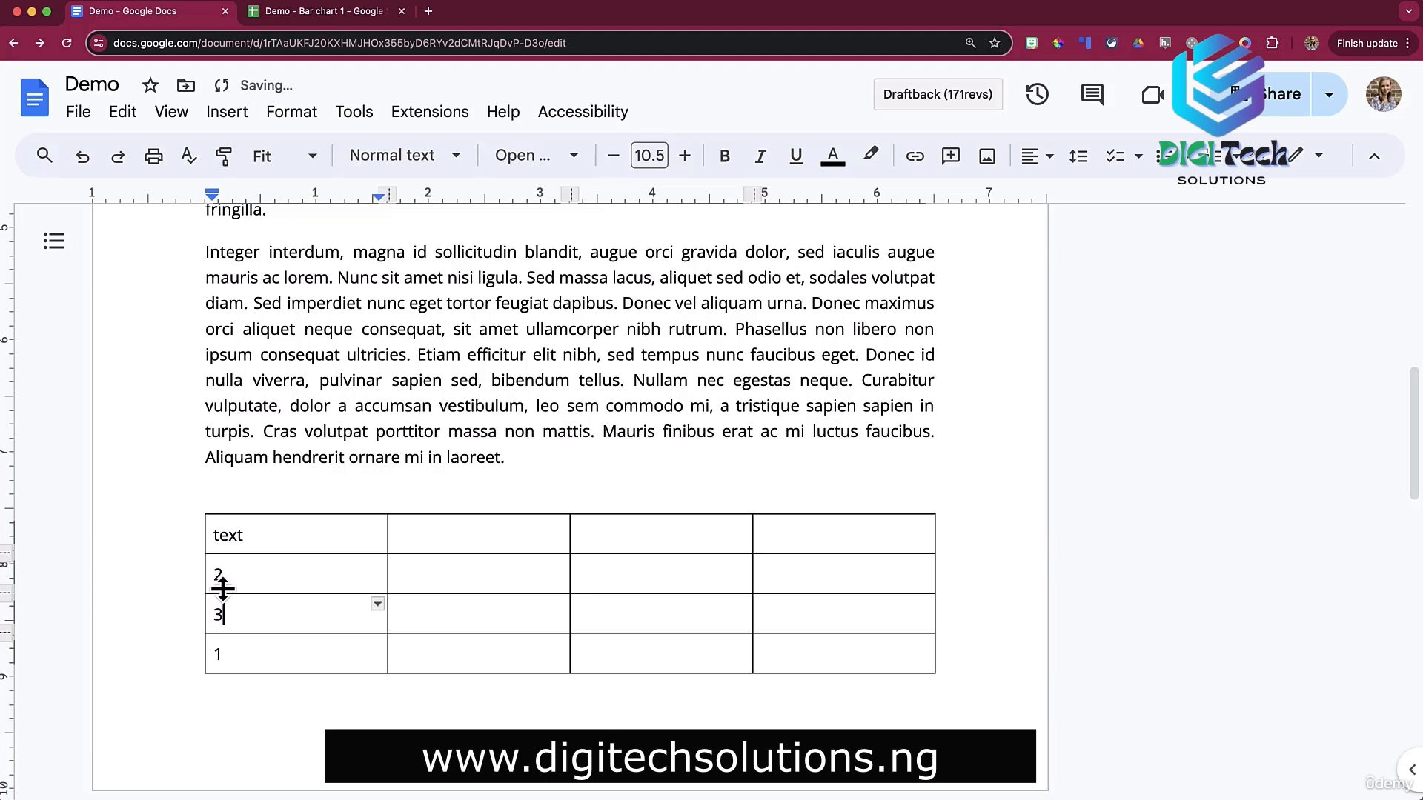
left_click(215, 536)
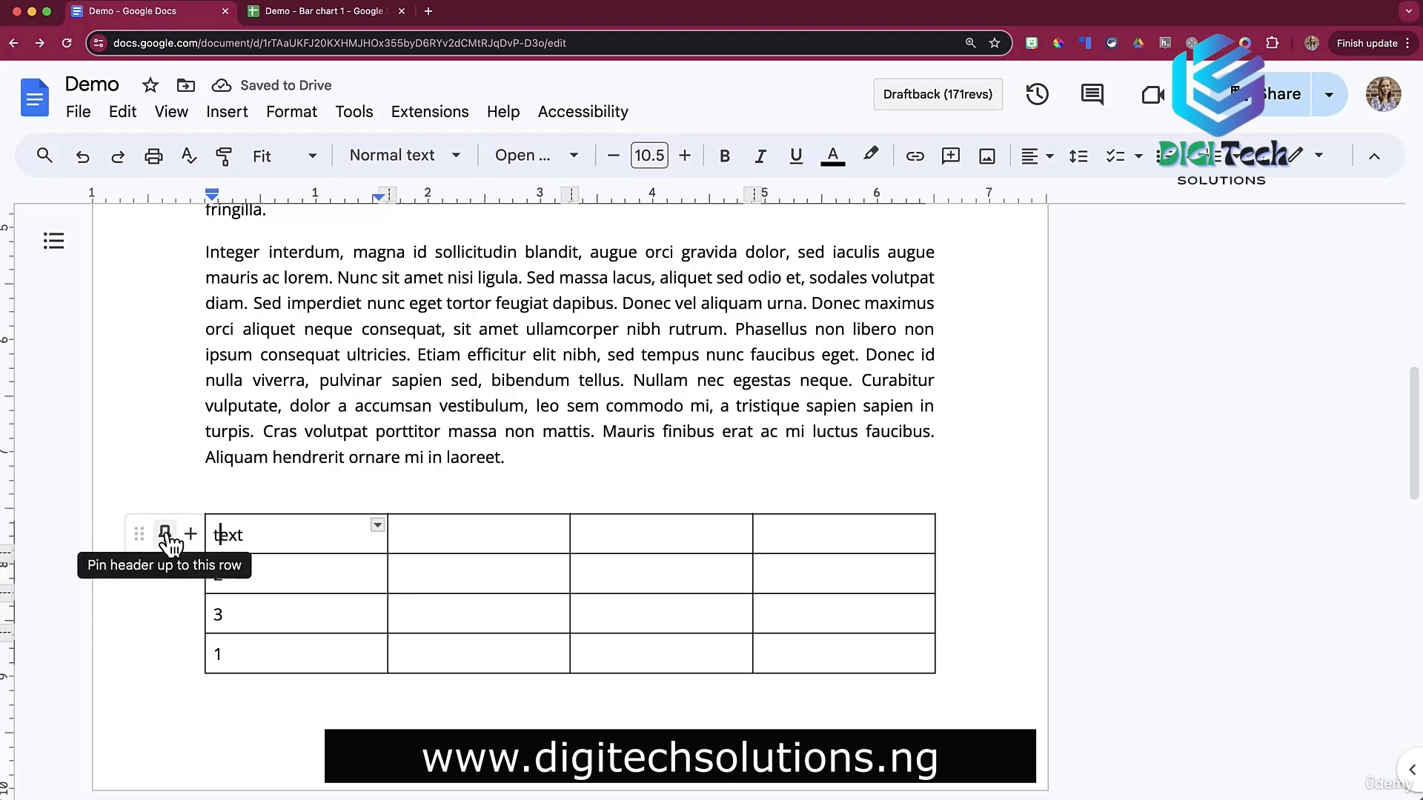
left_click(164, 540)
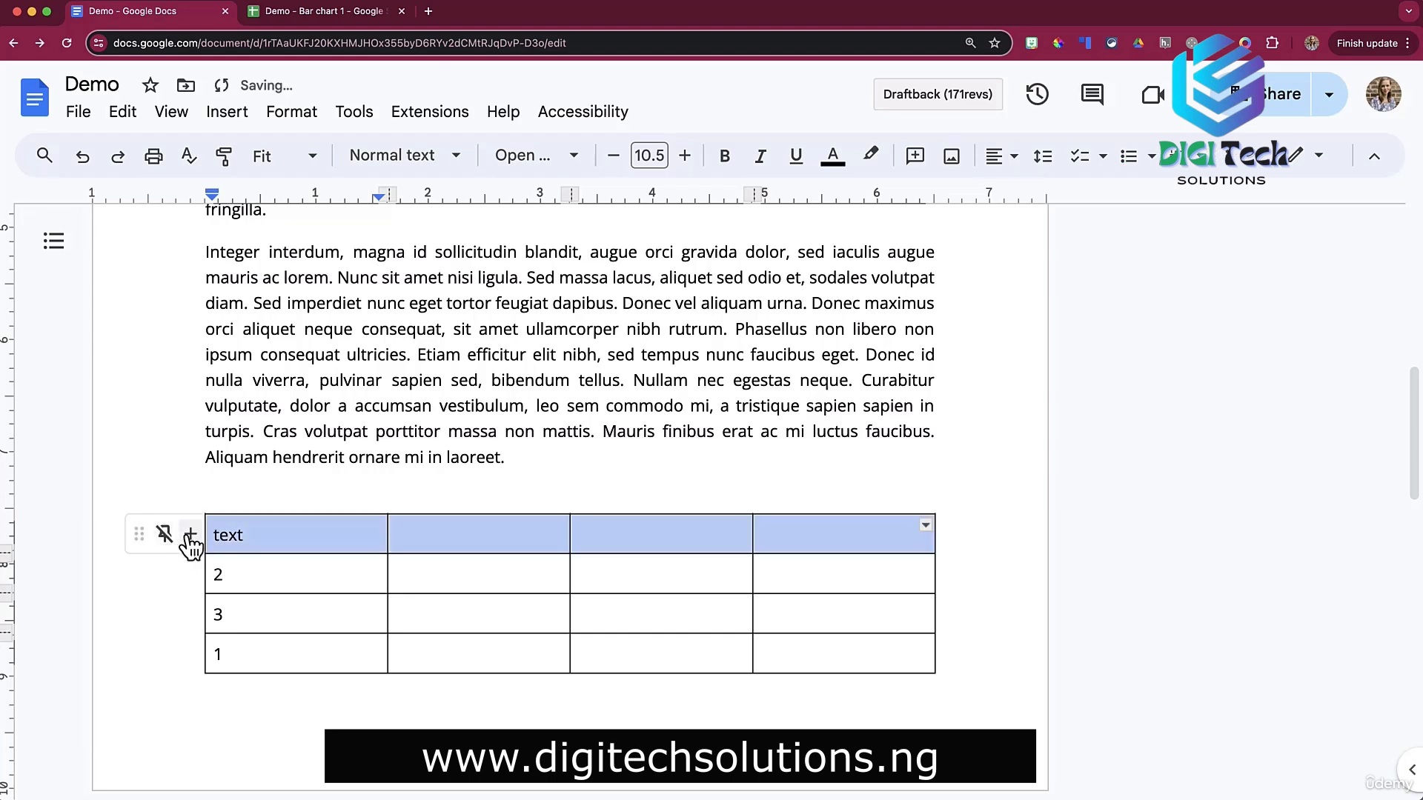
Fill a, b, c into the second column beside 2, 3 and 1.
left_click(421, 569)
type("a")
left_click(429, 615)
type("b")
left_click(433, 652)
type("c")
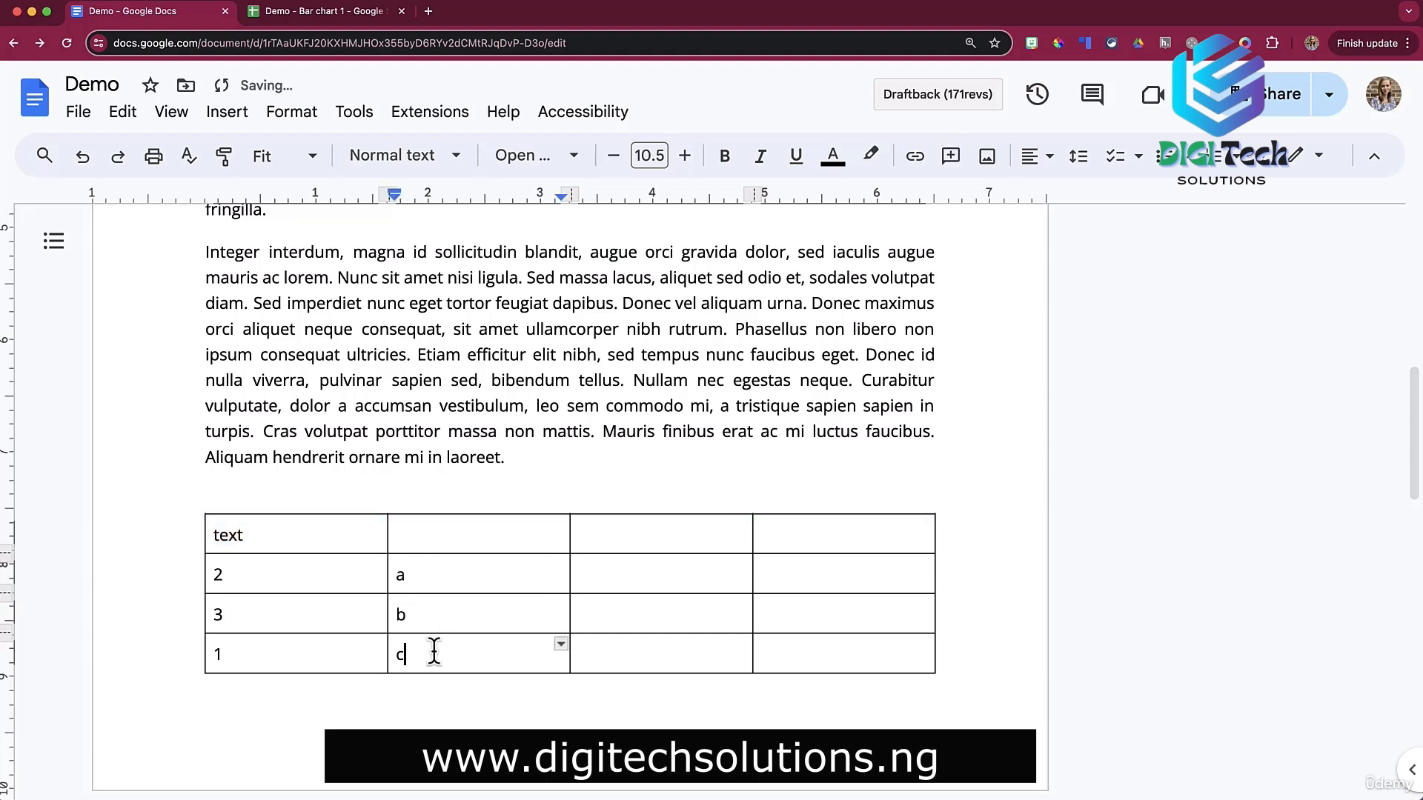
Drag the empty third column further left.
left_click(325, 539)
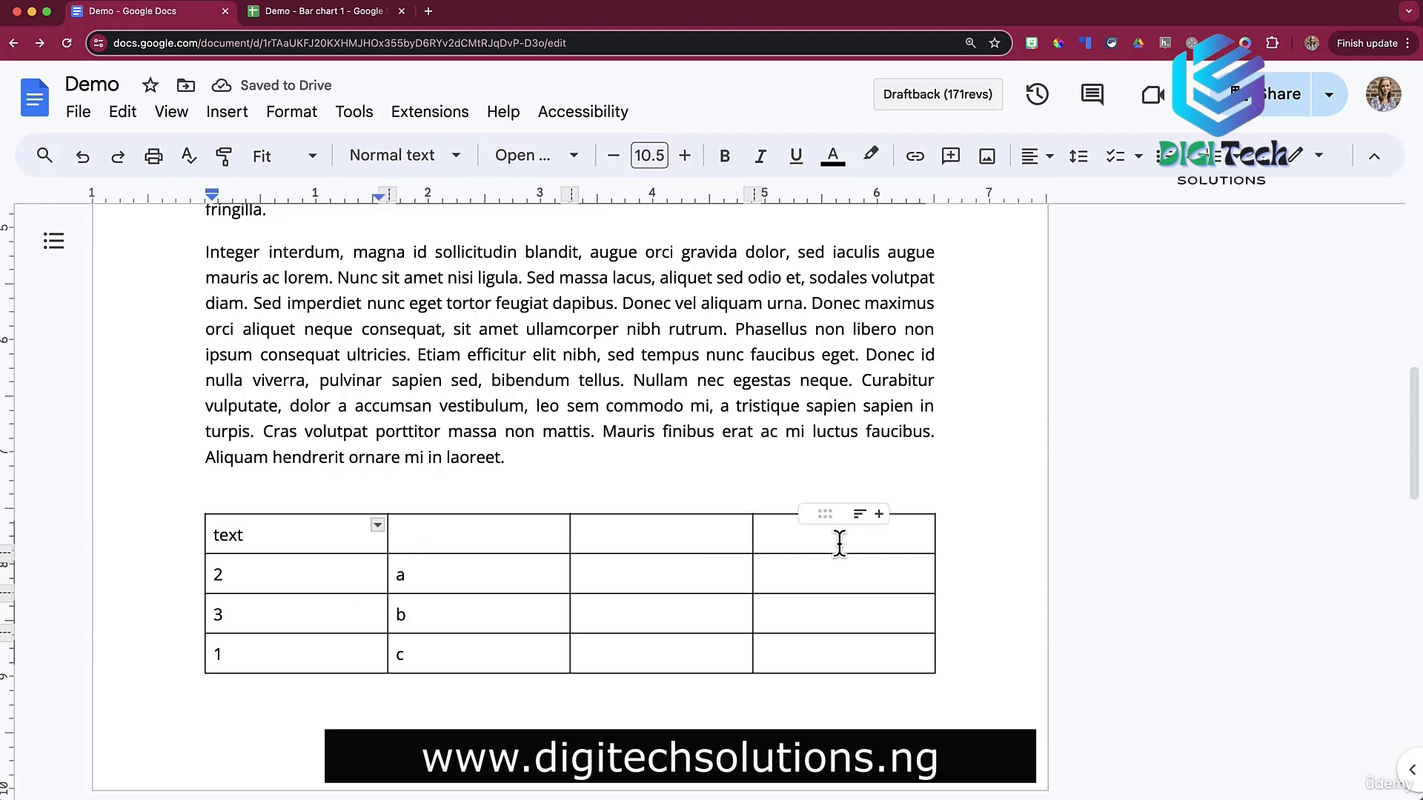
left_click(655, 533)
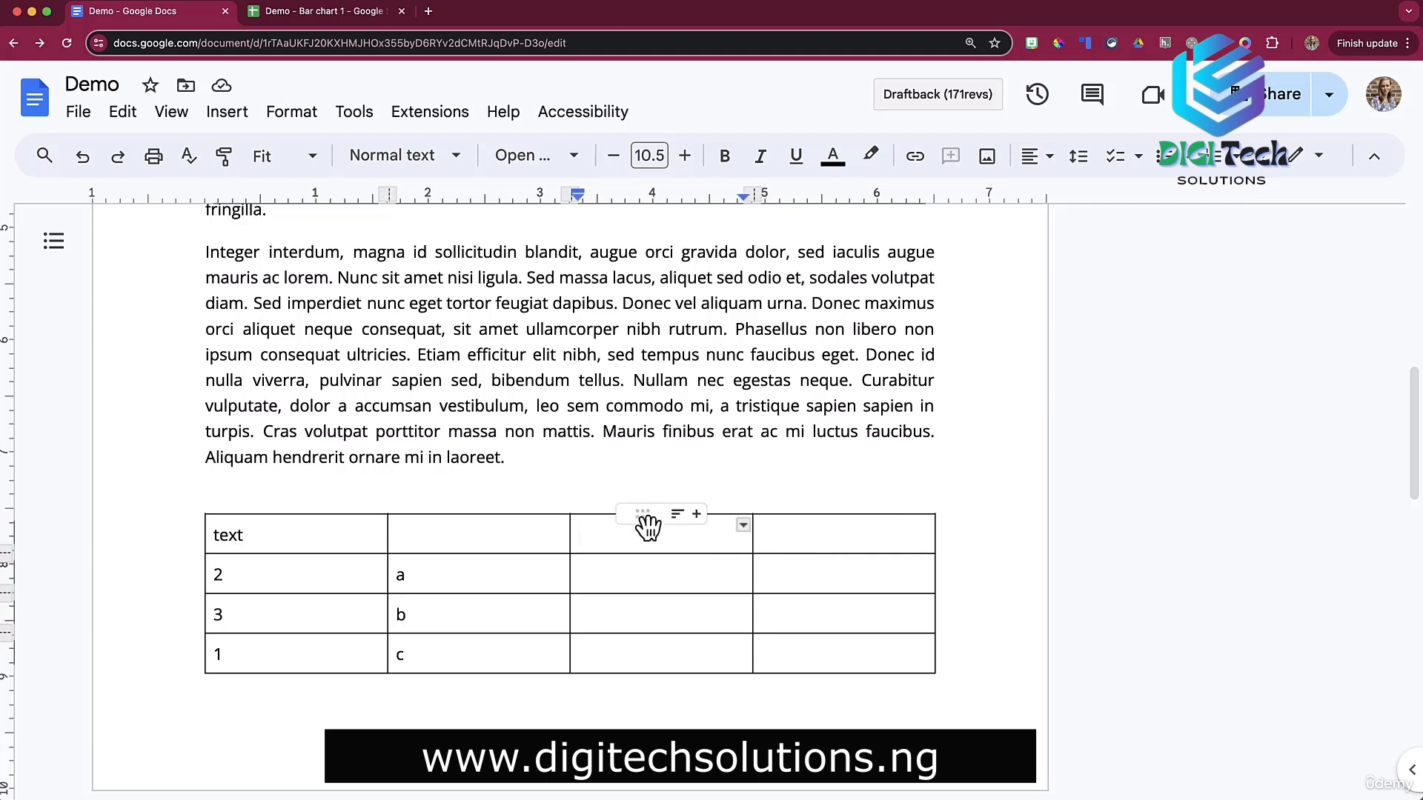
left_click_drag(642, 519, 613, 526)
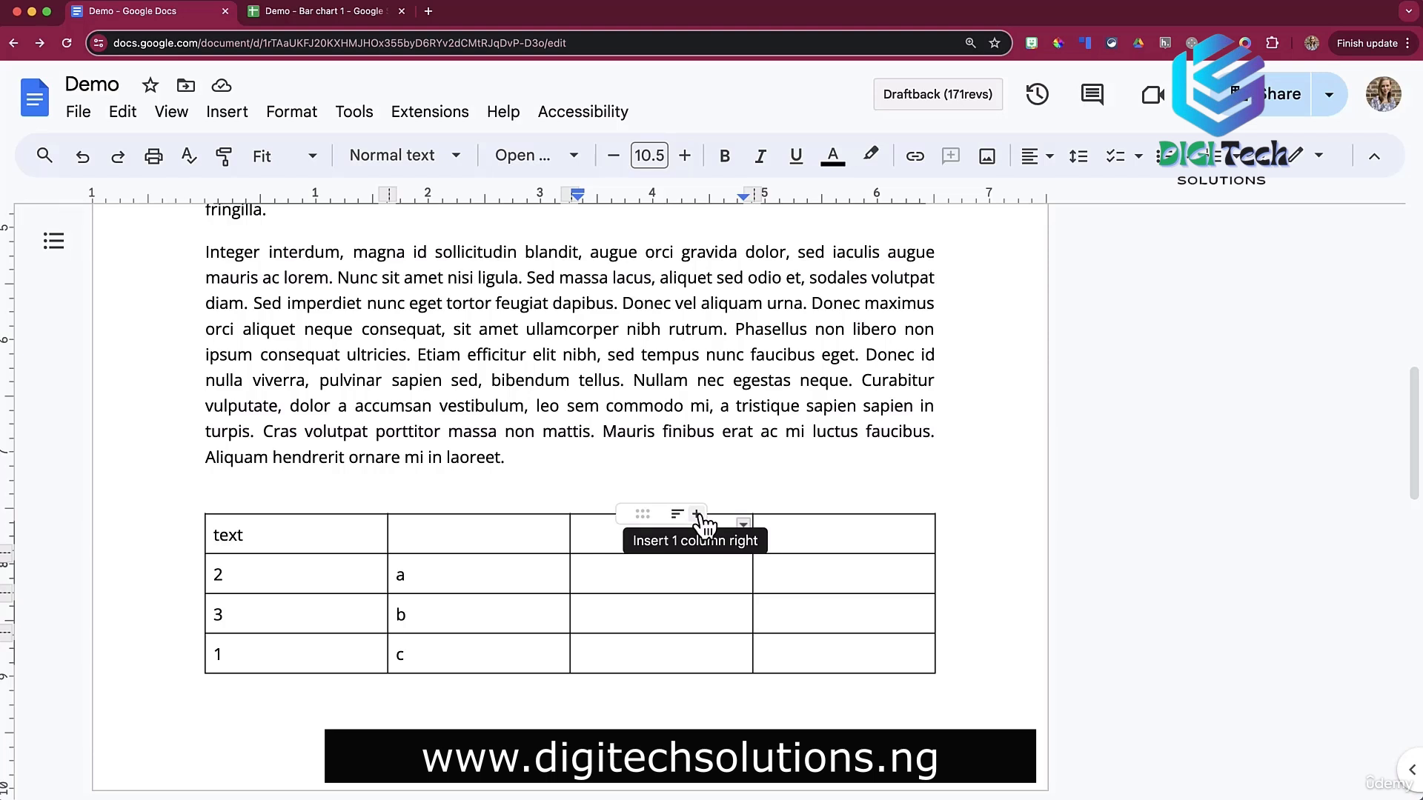
Sort the rows ascending by the first column, giving 1, 2, 3 beside c, a, b.
left_click(258, 522)
left_click(236, 532)
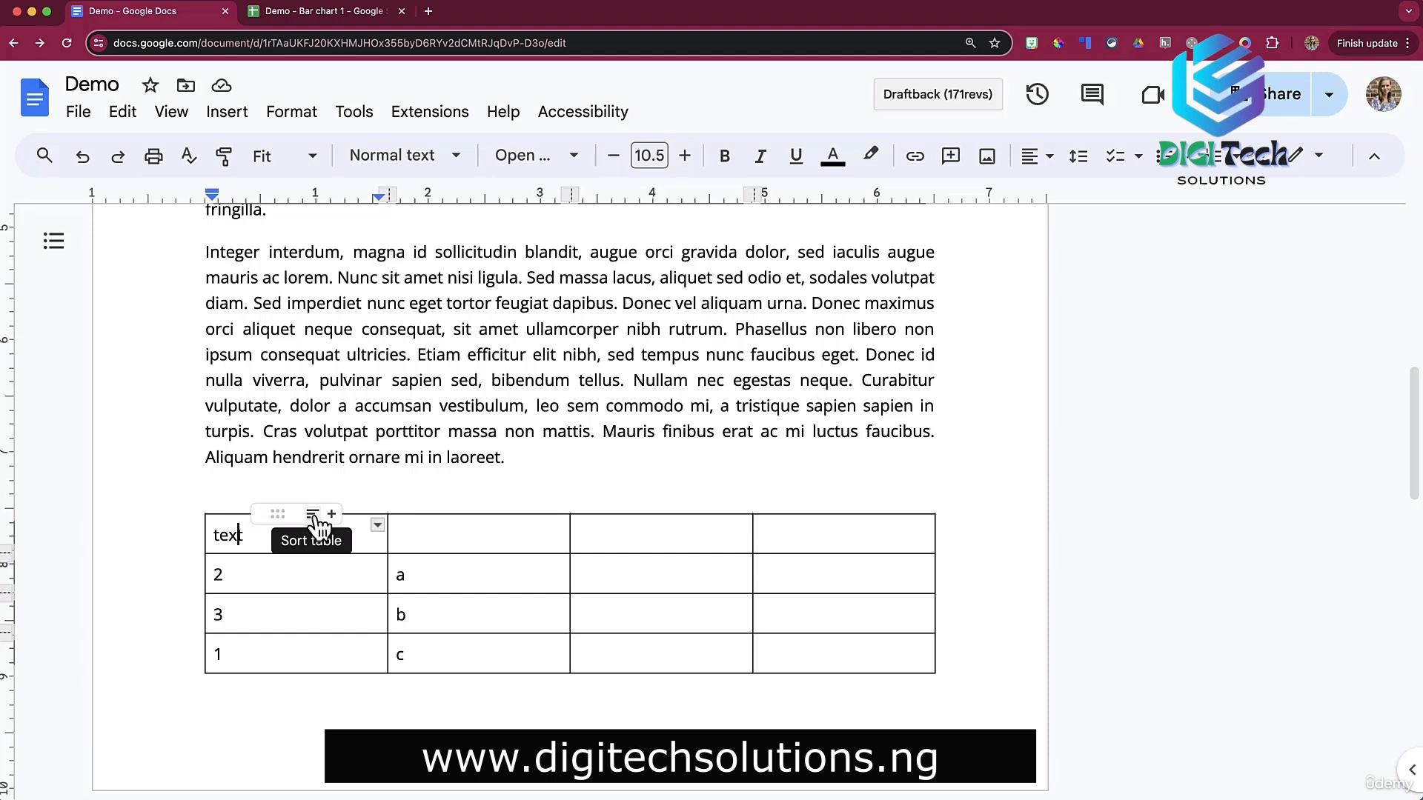
left_click(313, 517)
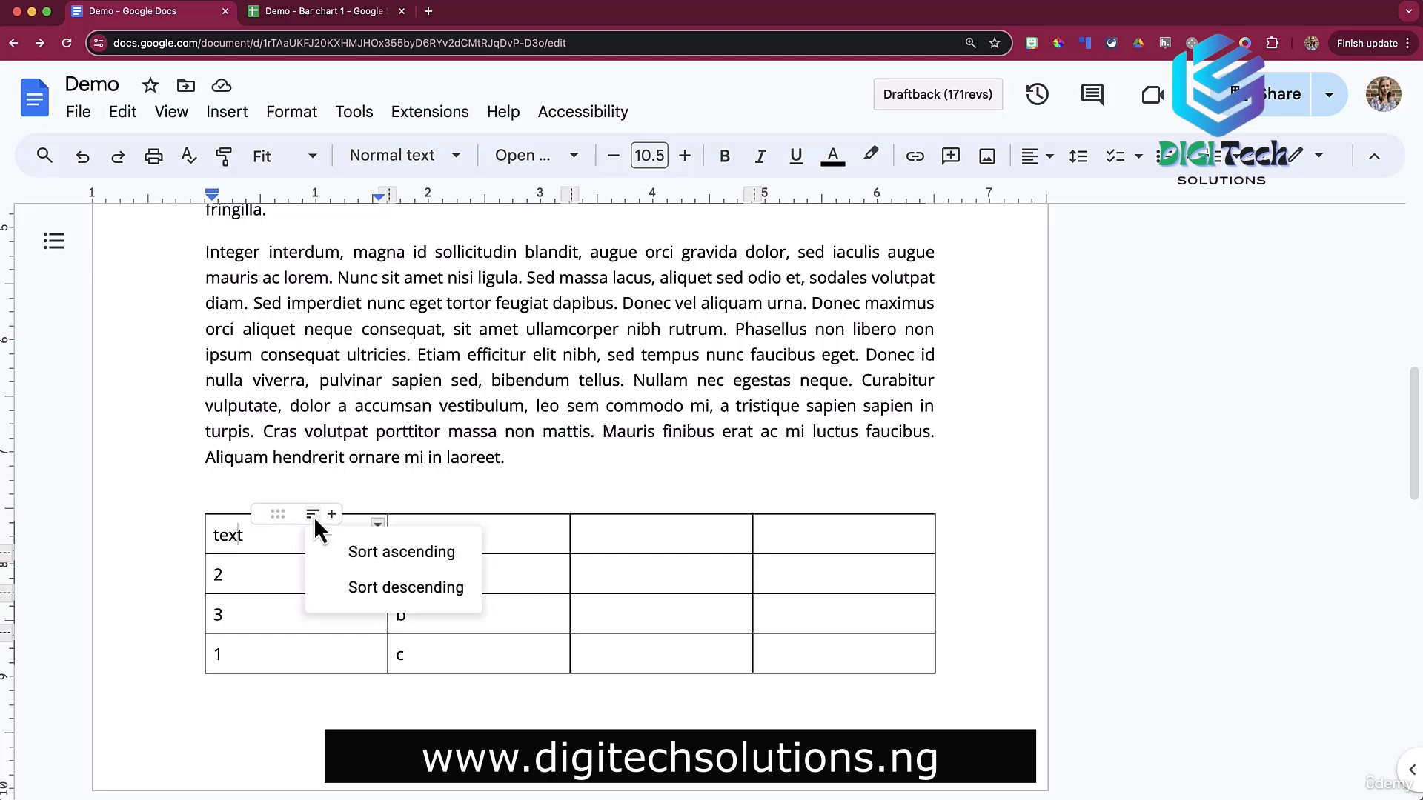
left_click(354, 557)
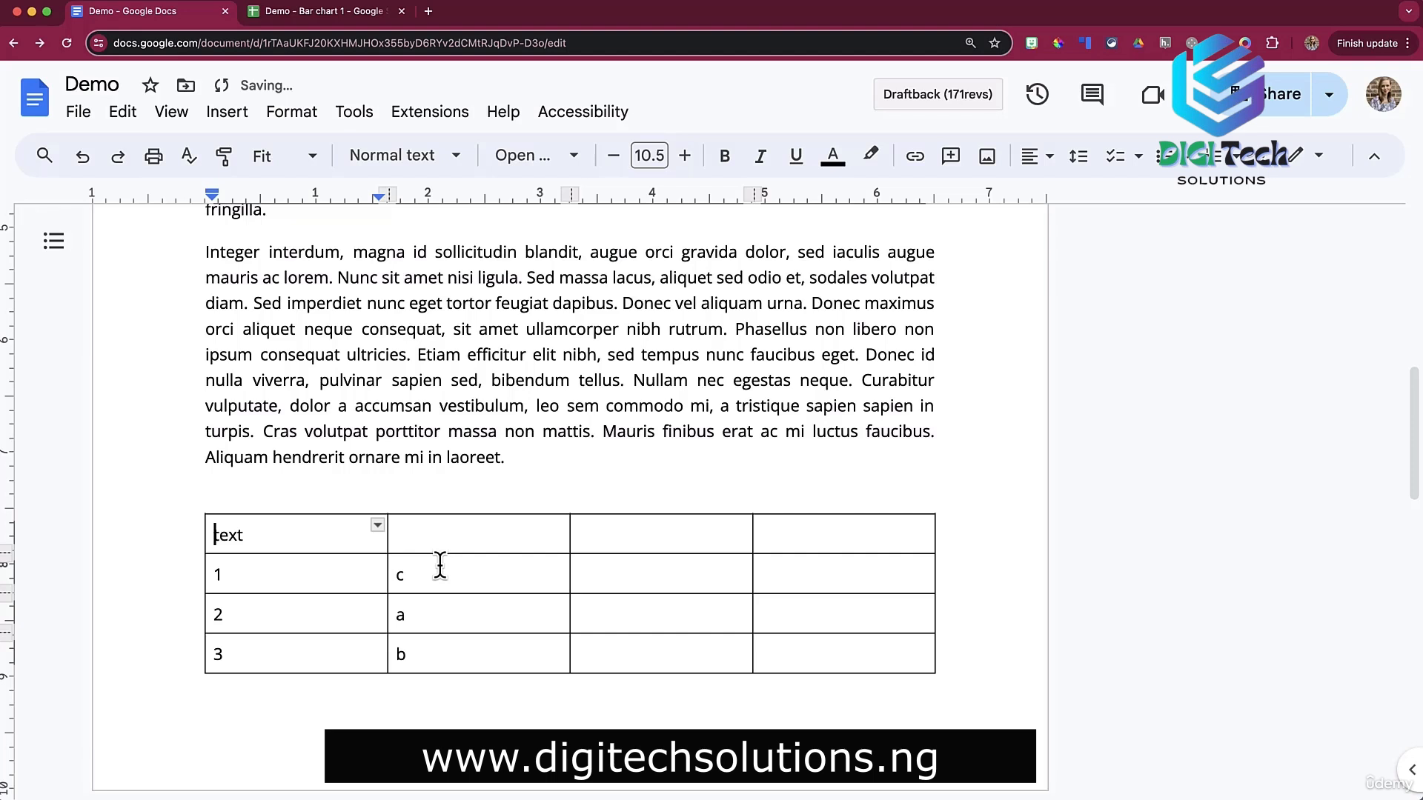
double_click(293, 659)
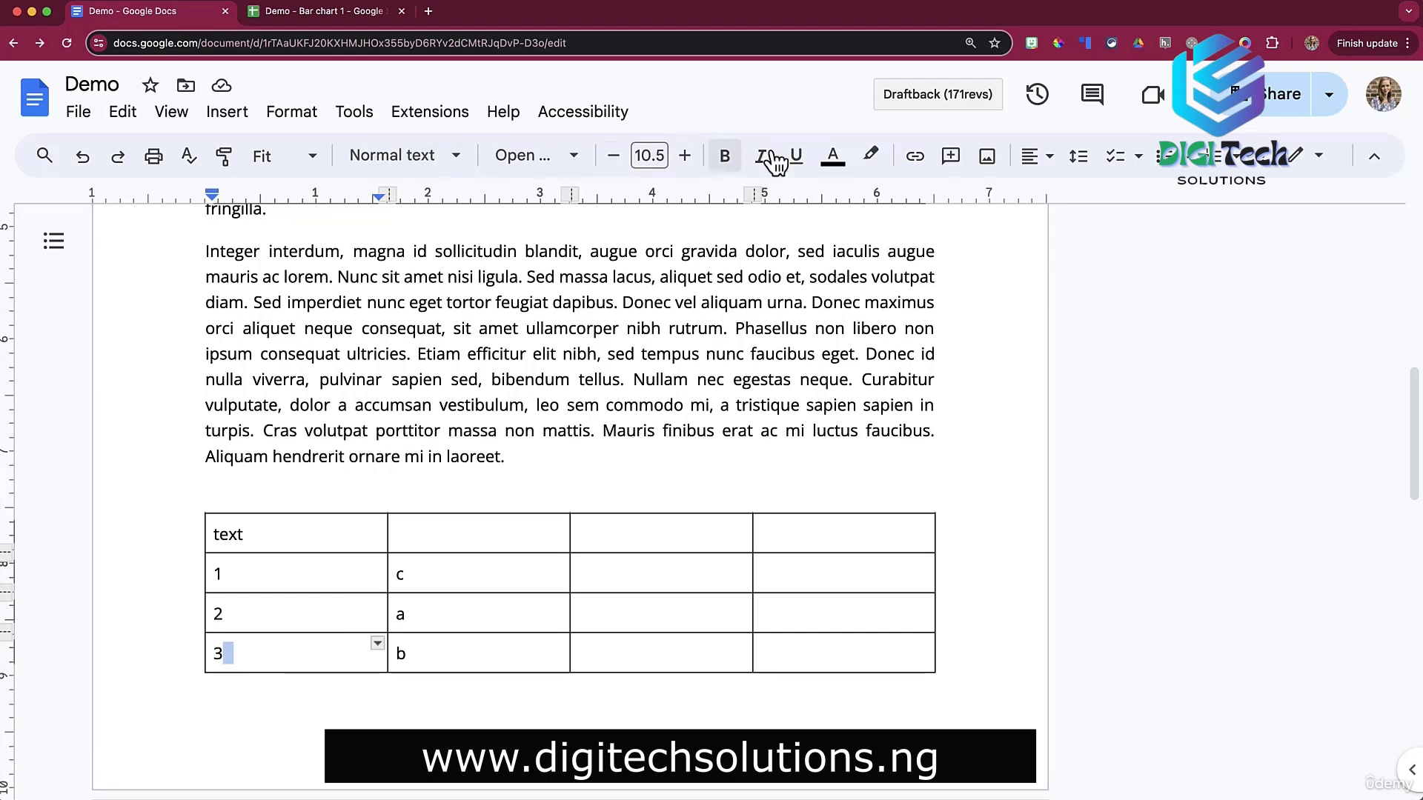
Open Table properties and fix the table at the top right of the page.
left_click(1265, 167)
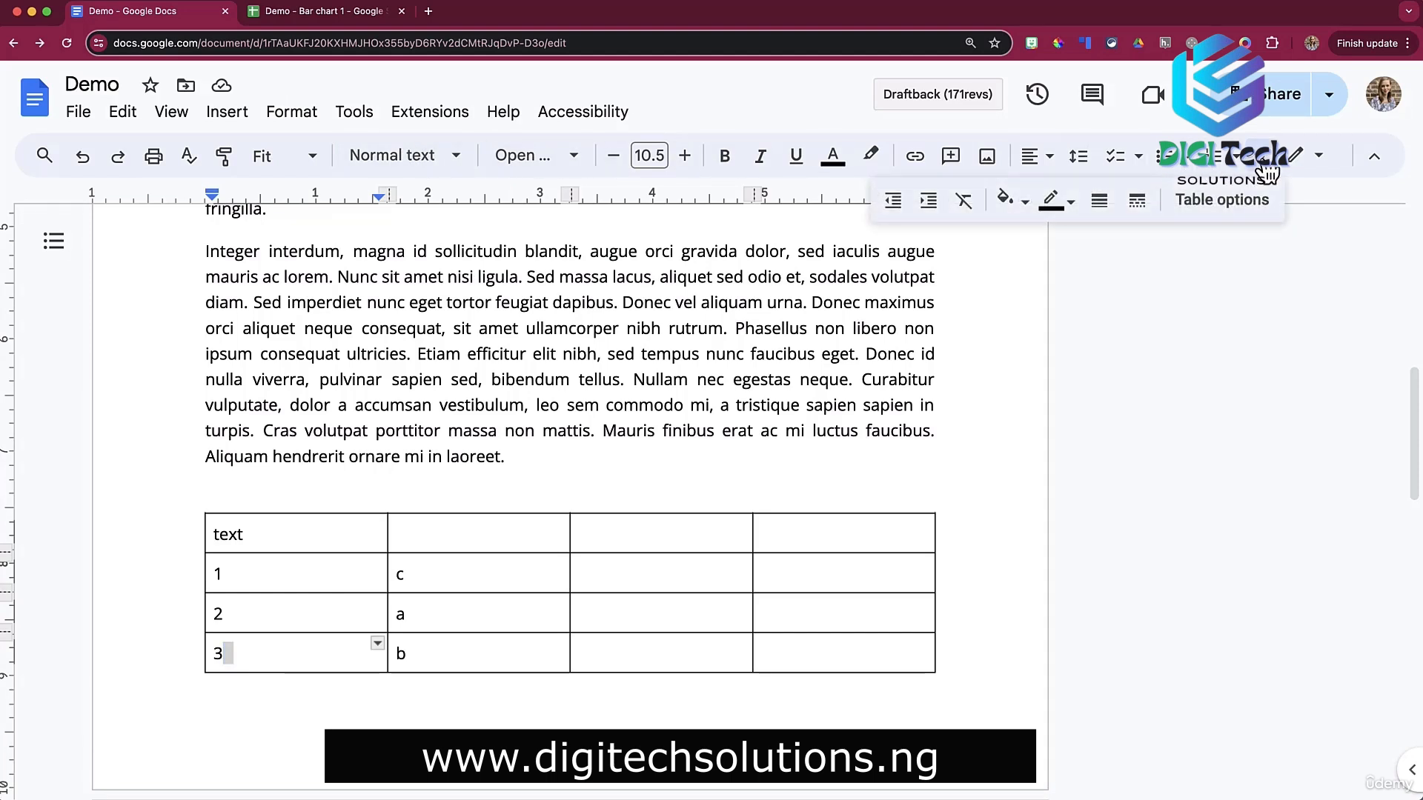
left_click(1224, 203)
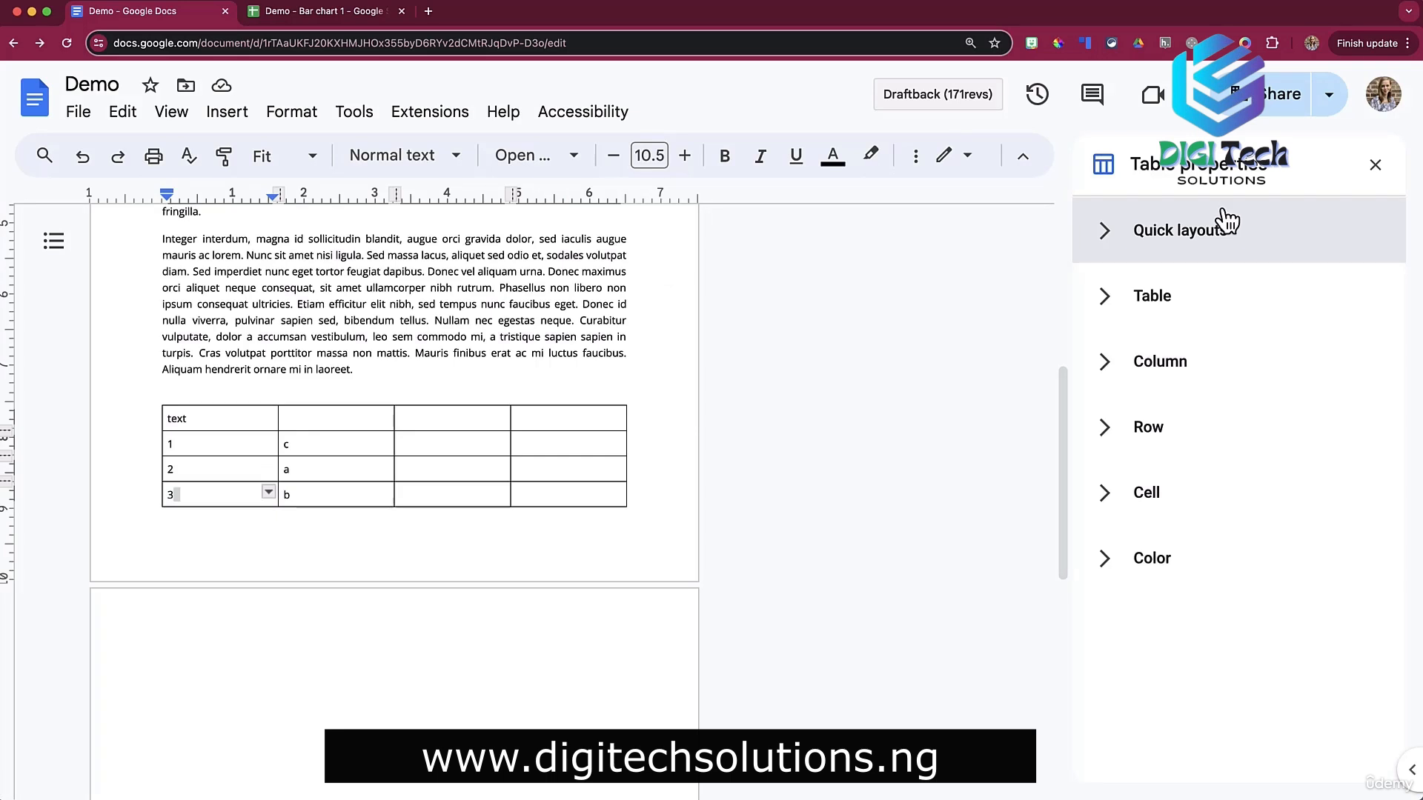
left_click(1116, 246)
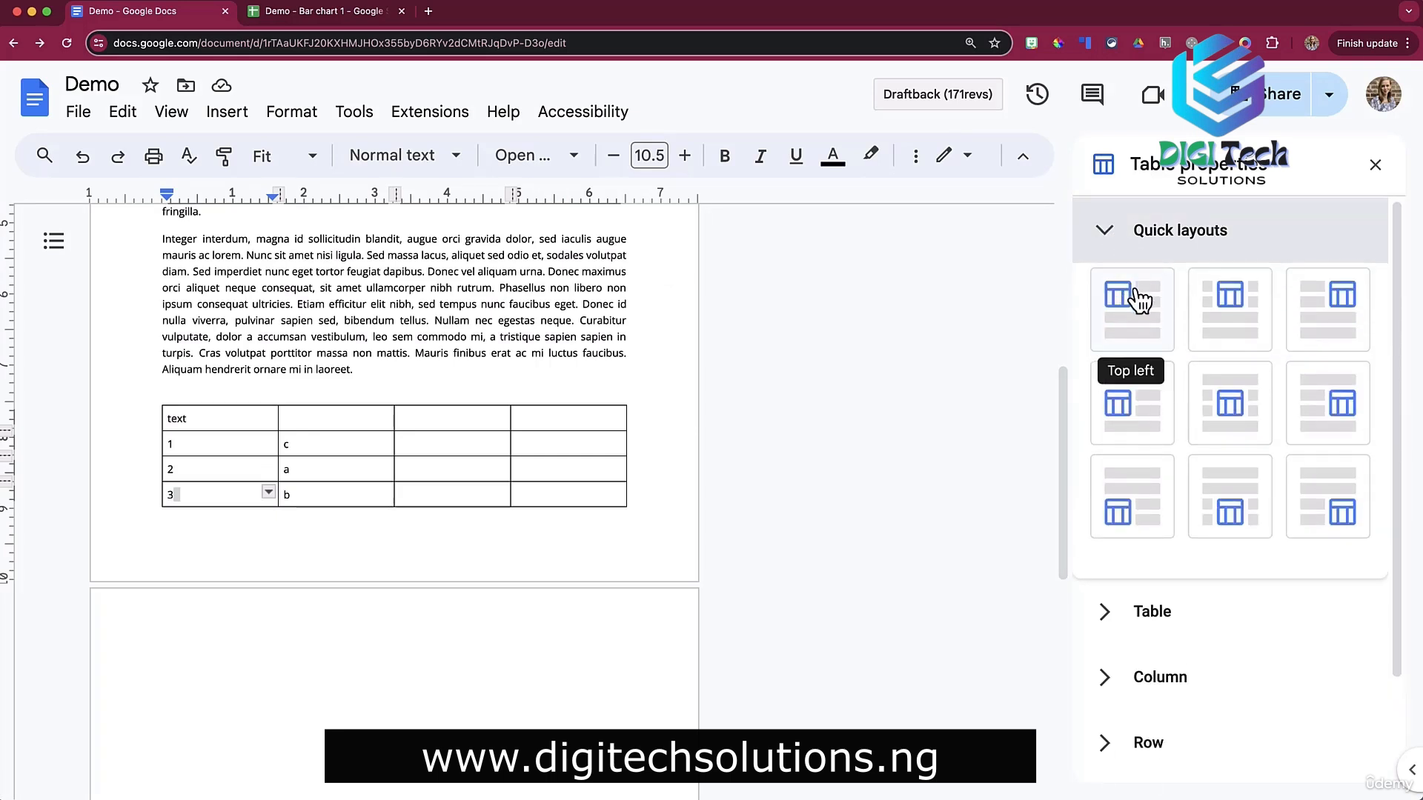
left_click(1323, 320)
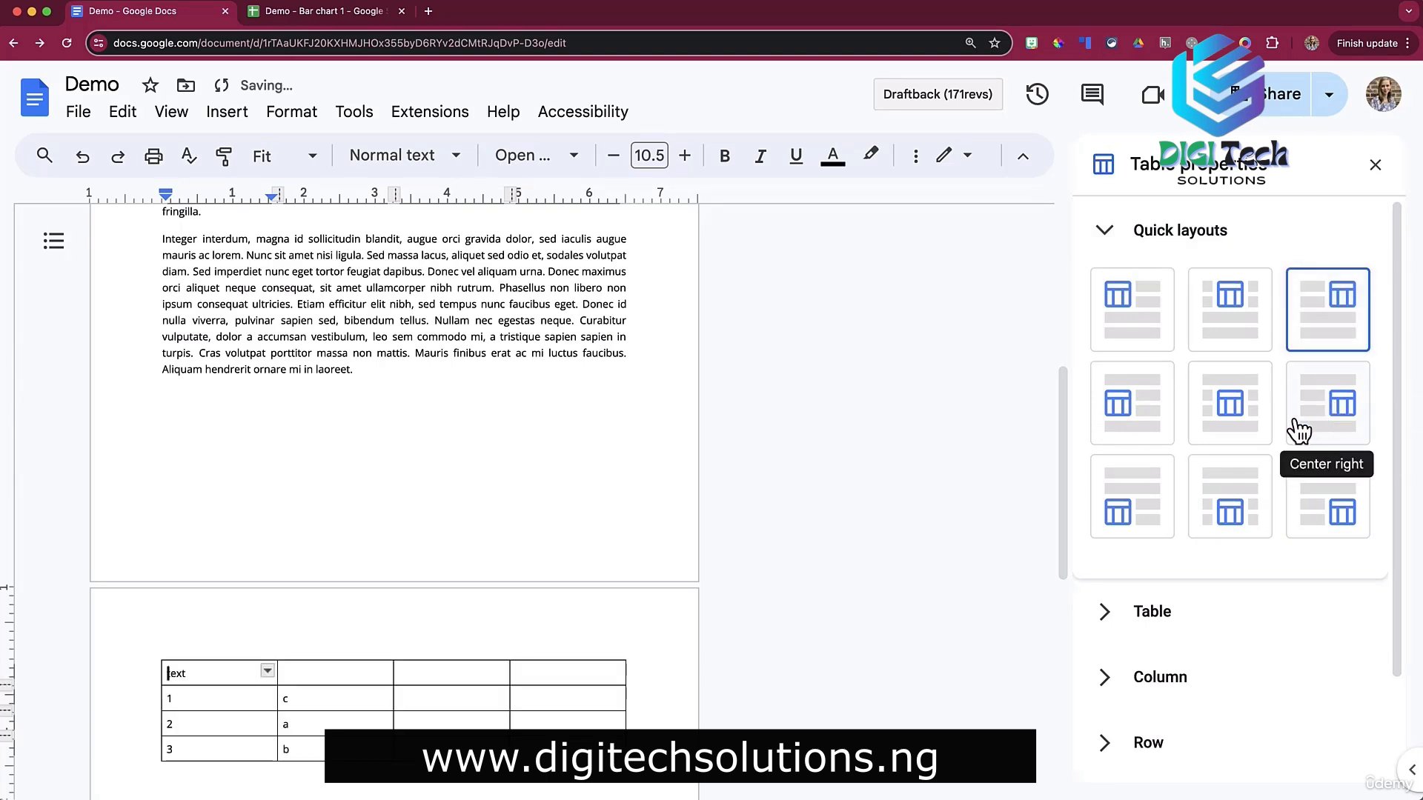
Review the table's text wrap, column width, row height, header pin and cell alignment settings.
scroll(1159, 492, "down", 2)
left_click(1104, 496)
scroll(1112, 480, "down", 2)
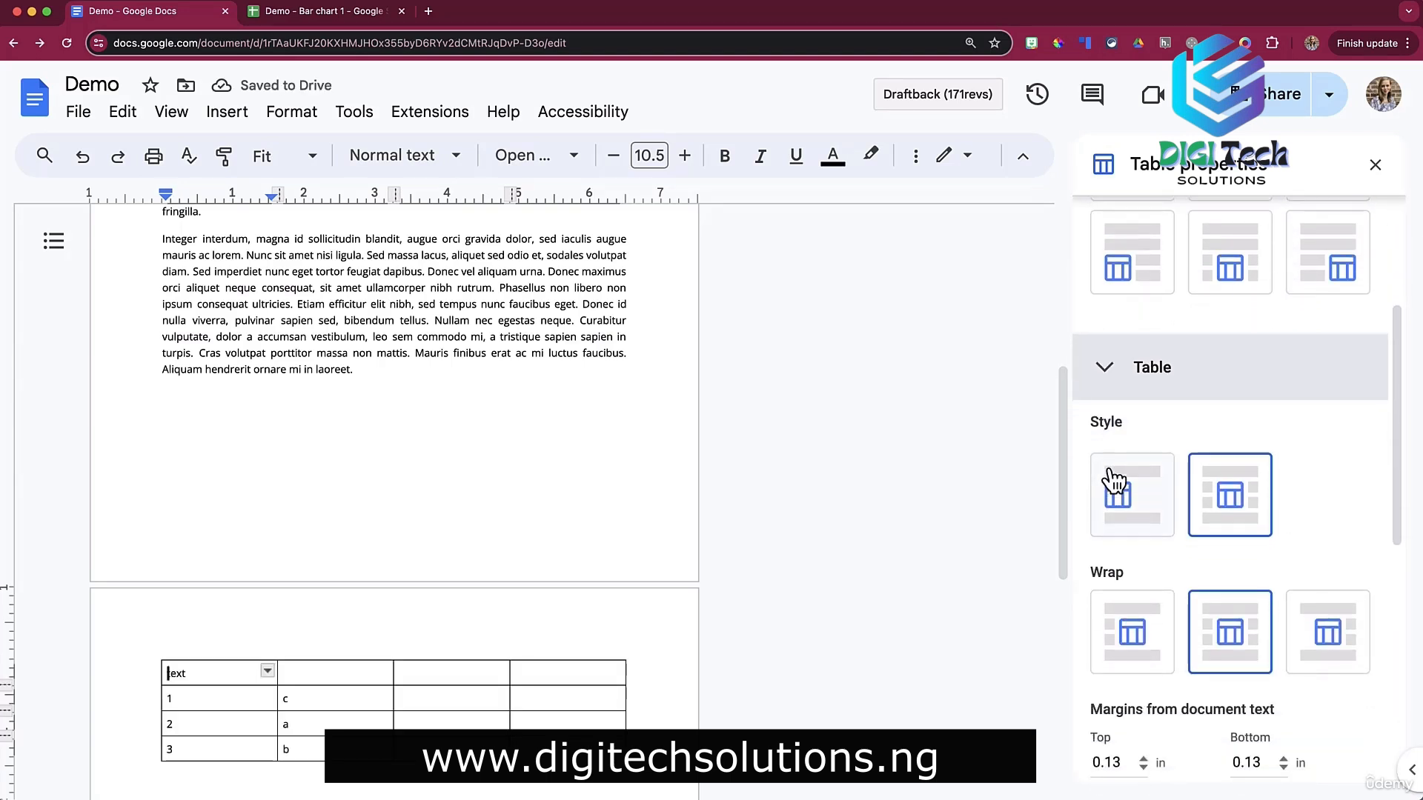
scroll(1110, 474, "down", 2)
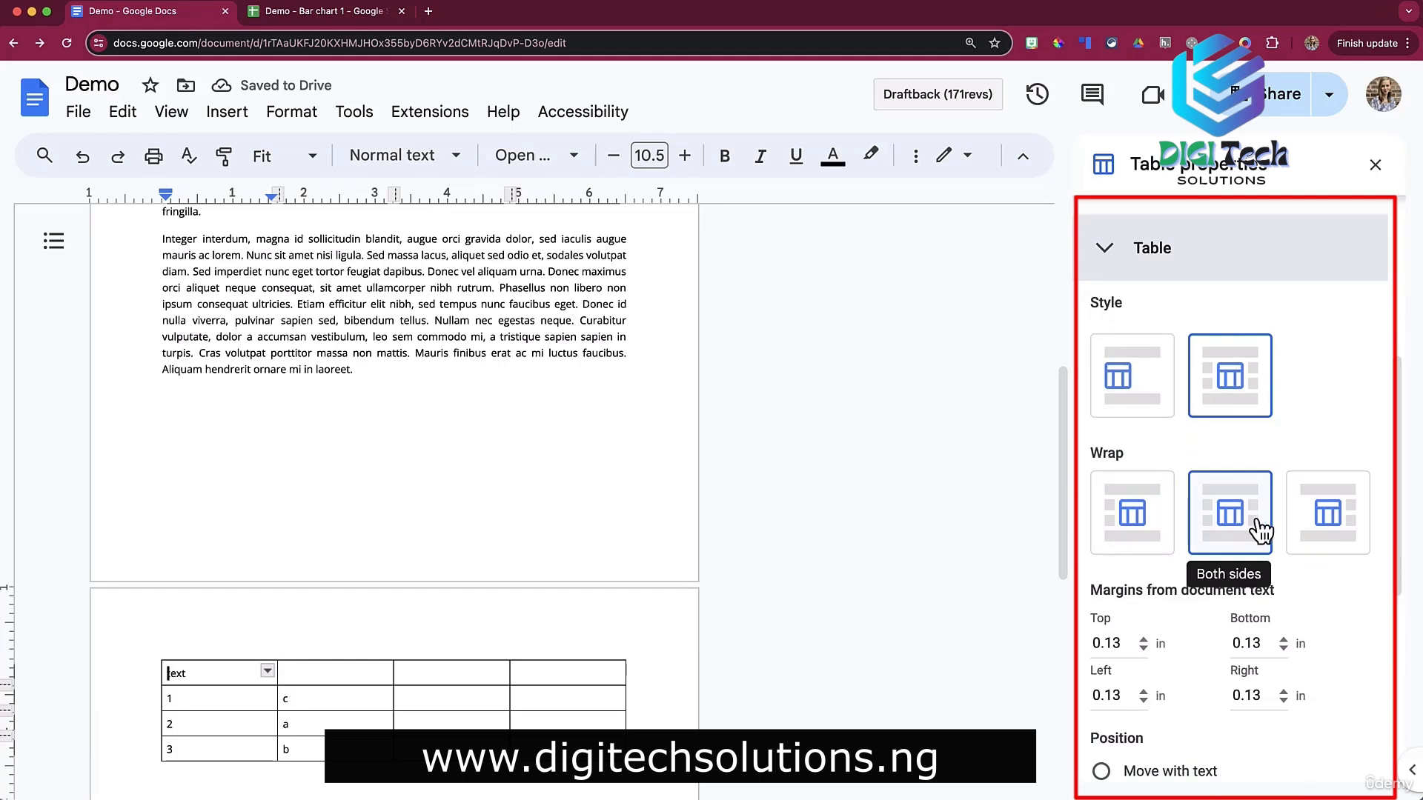
scroll(1260, 530, "down", 3)
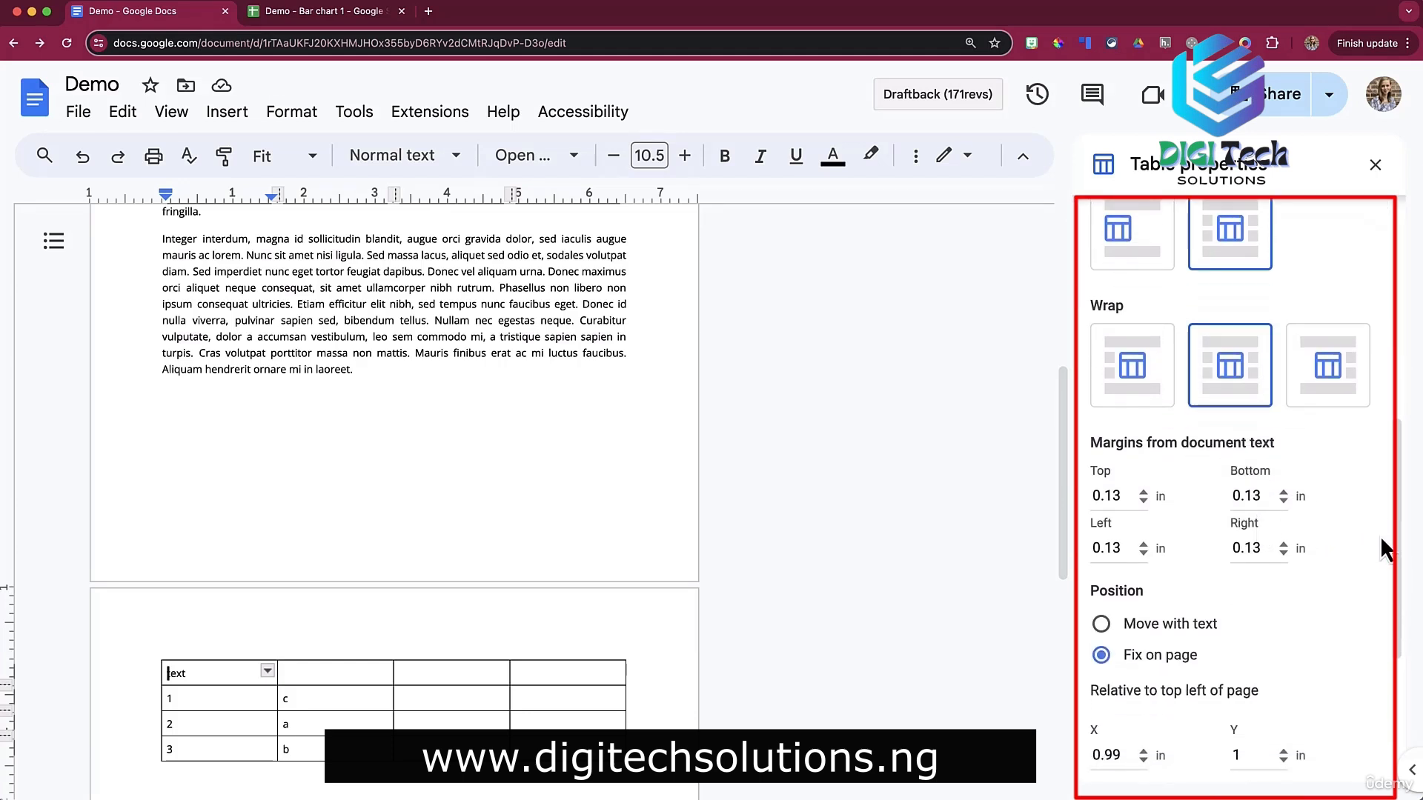
scroll(1370, 540, "down", 3)
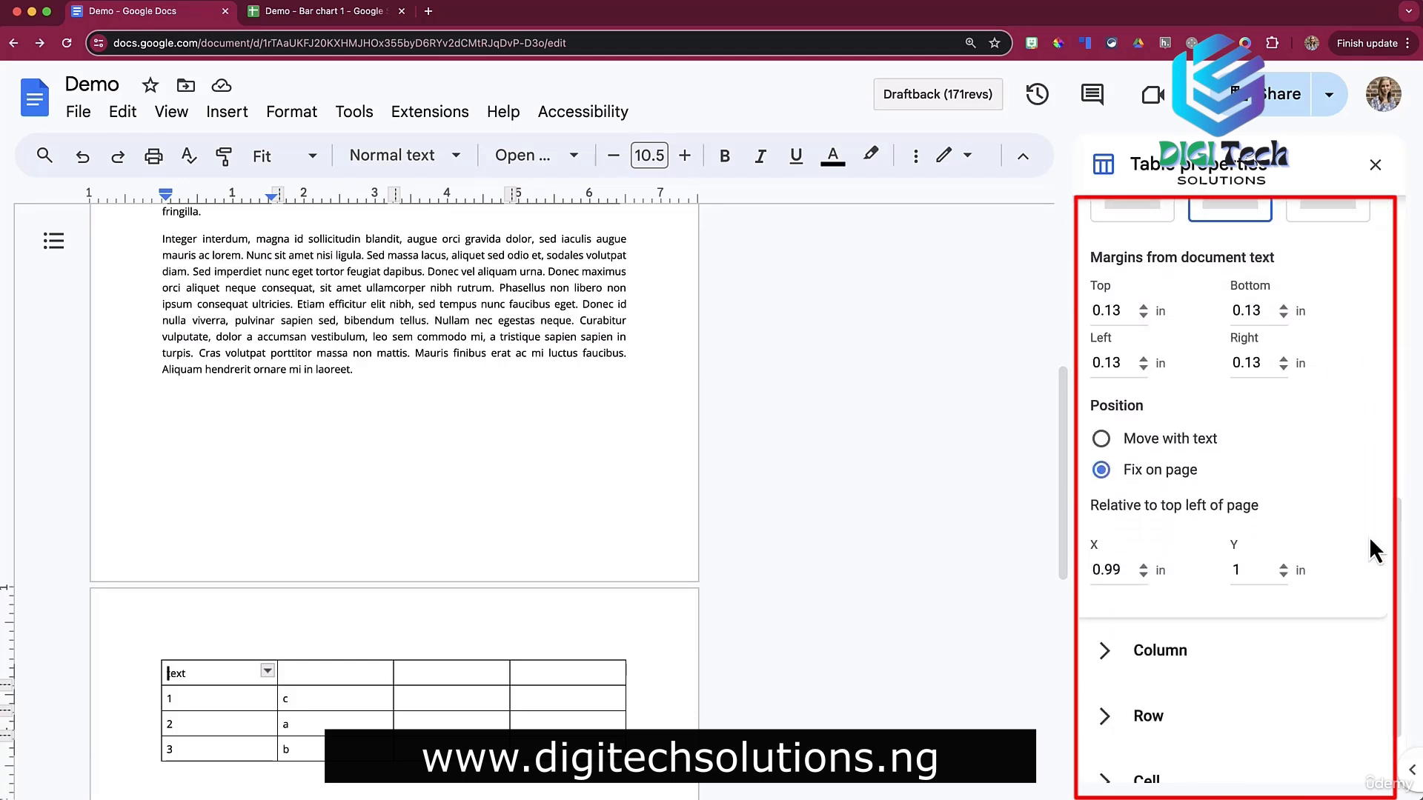
scroll(1370, 550, "down", 1)
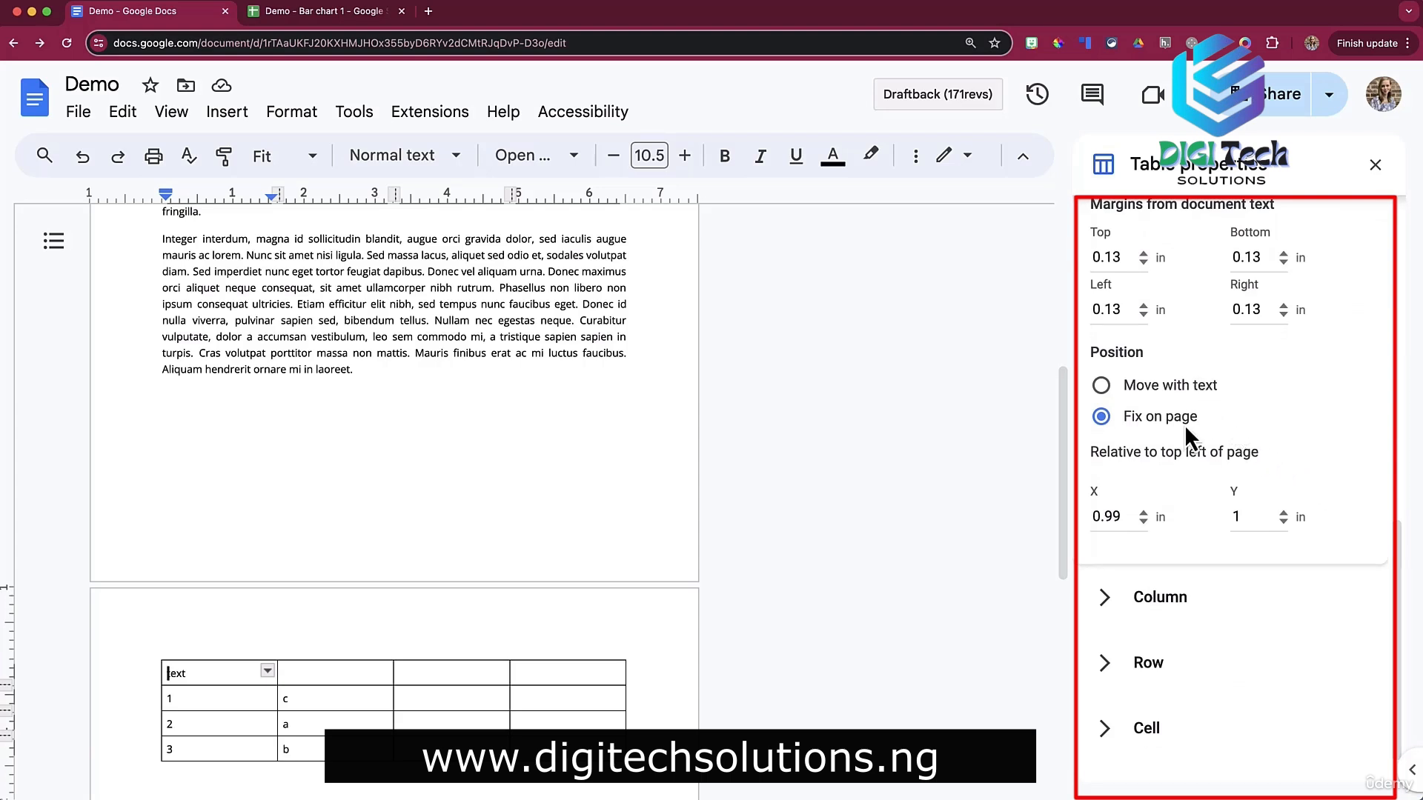
scroll(1180, 425, "down", 1)
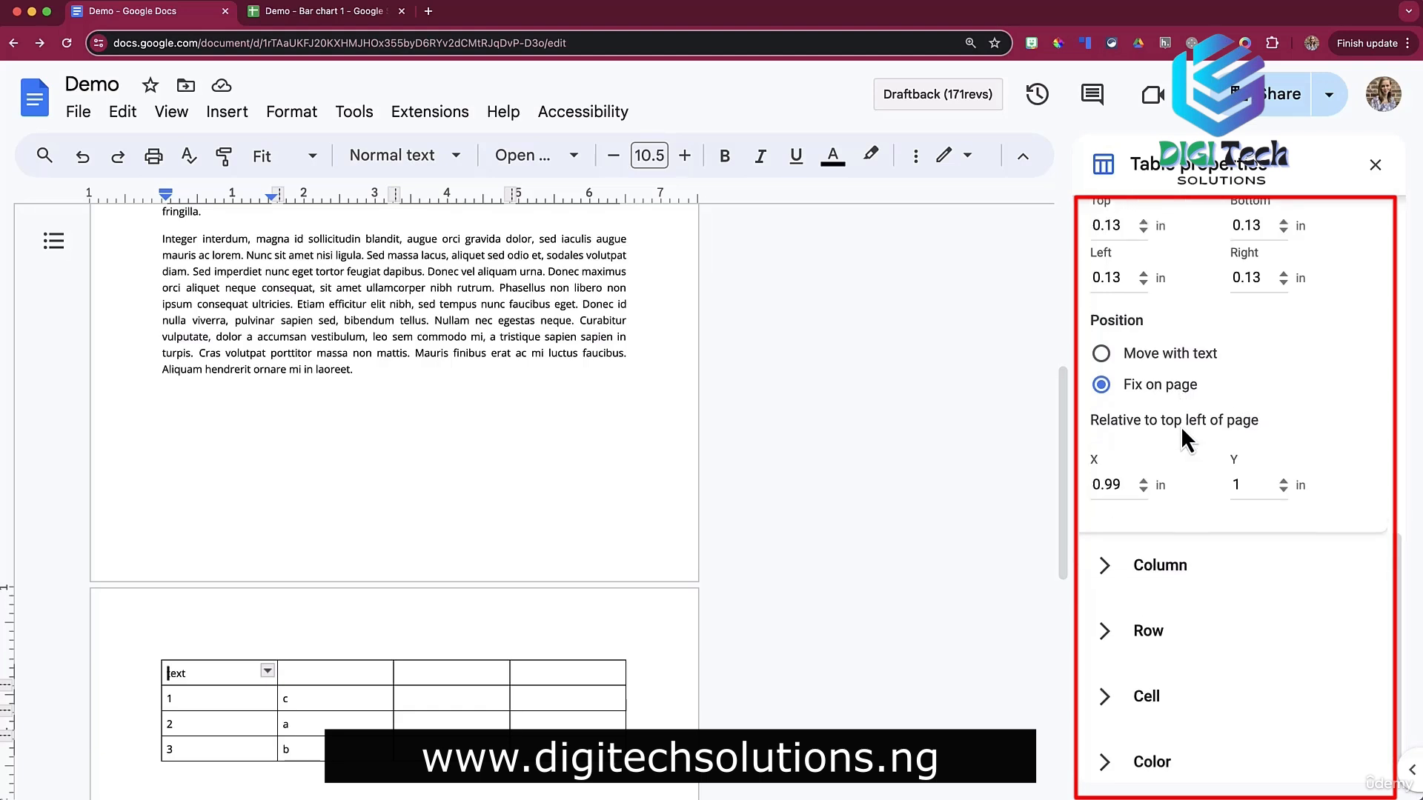
left_click(1132, 554)
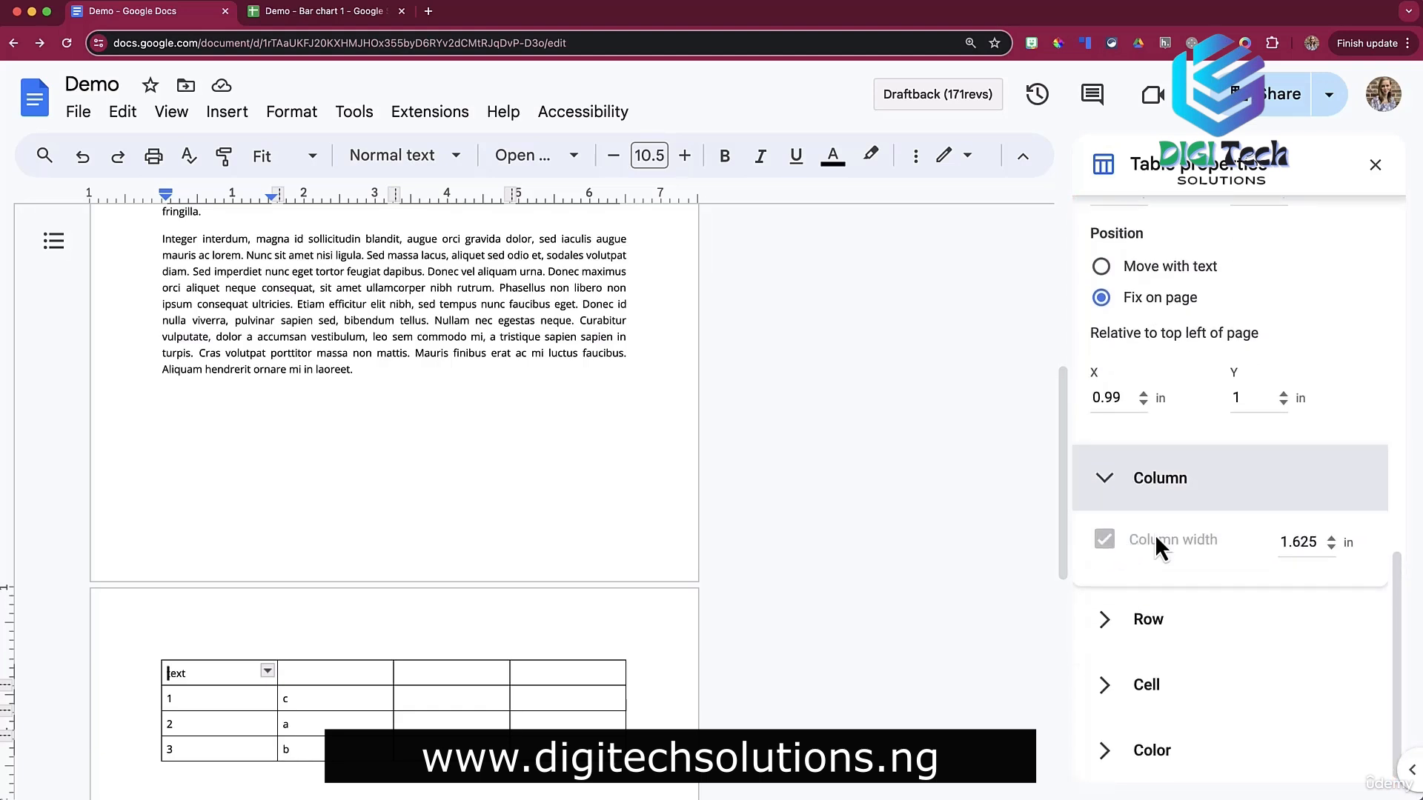
left_click(1127, 623)
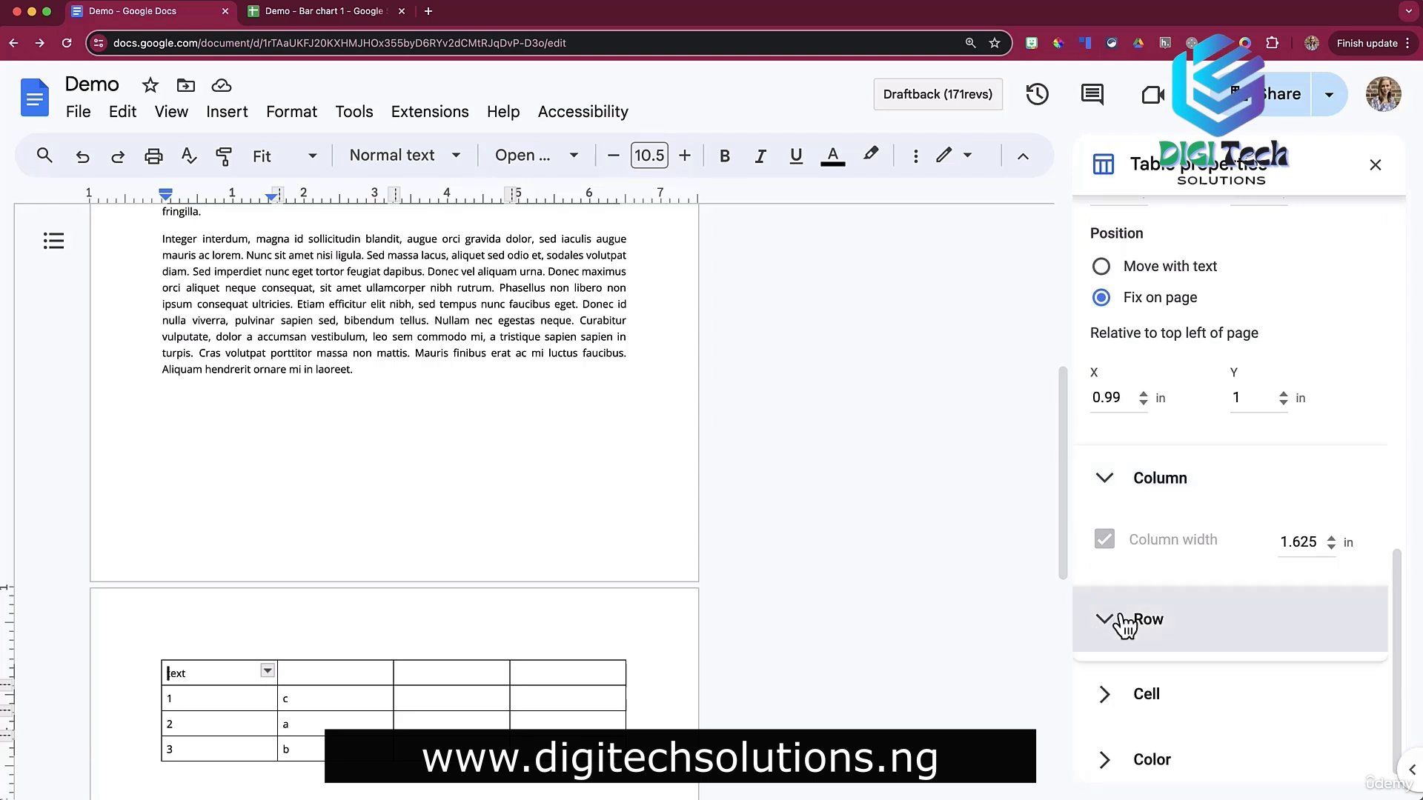
scroll(1156, 615, "down", 2)
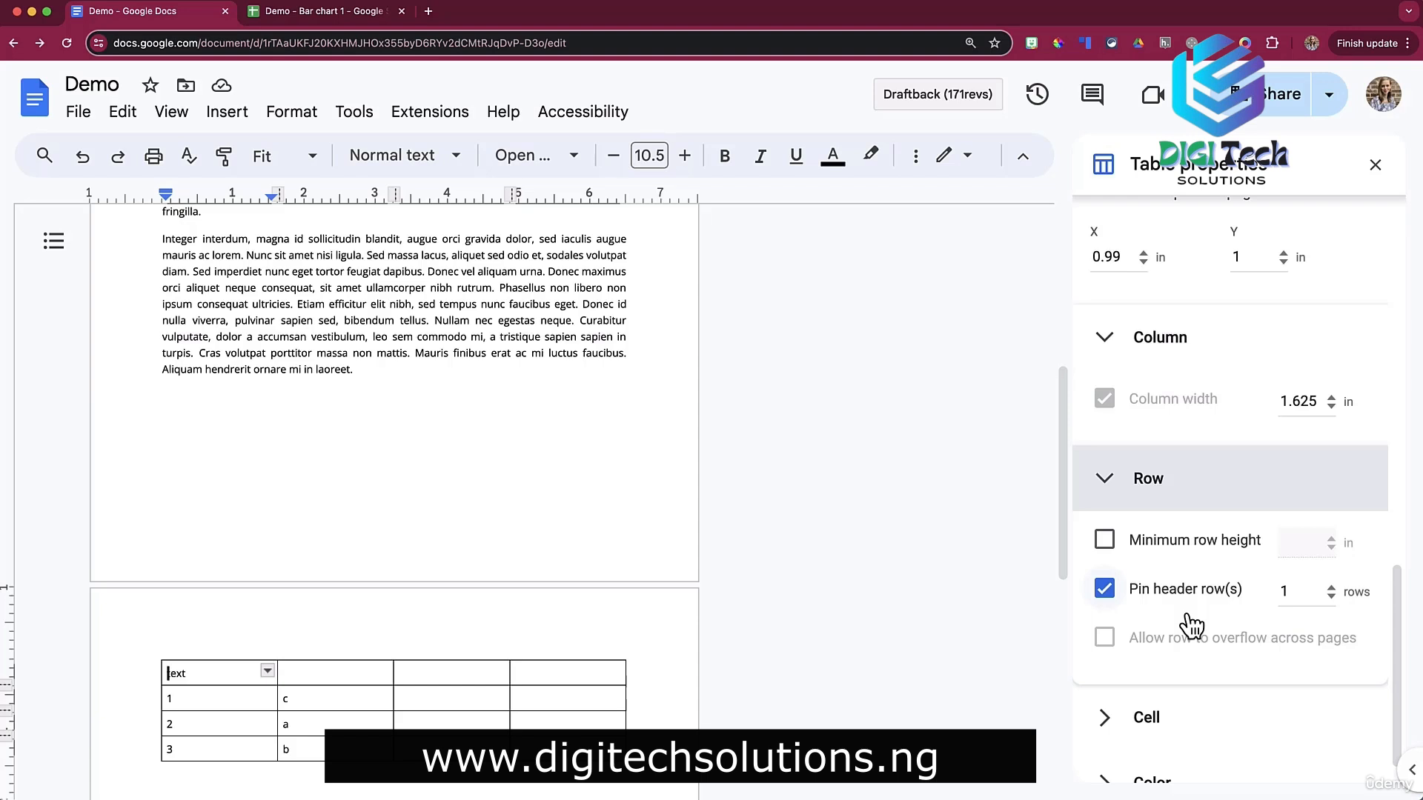
scroll(1192, 624, "down", 1)
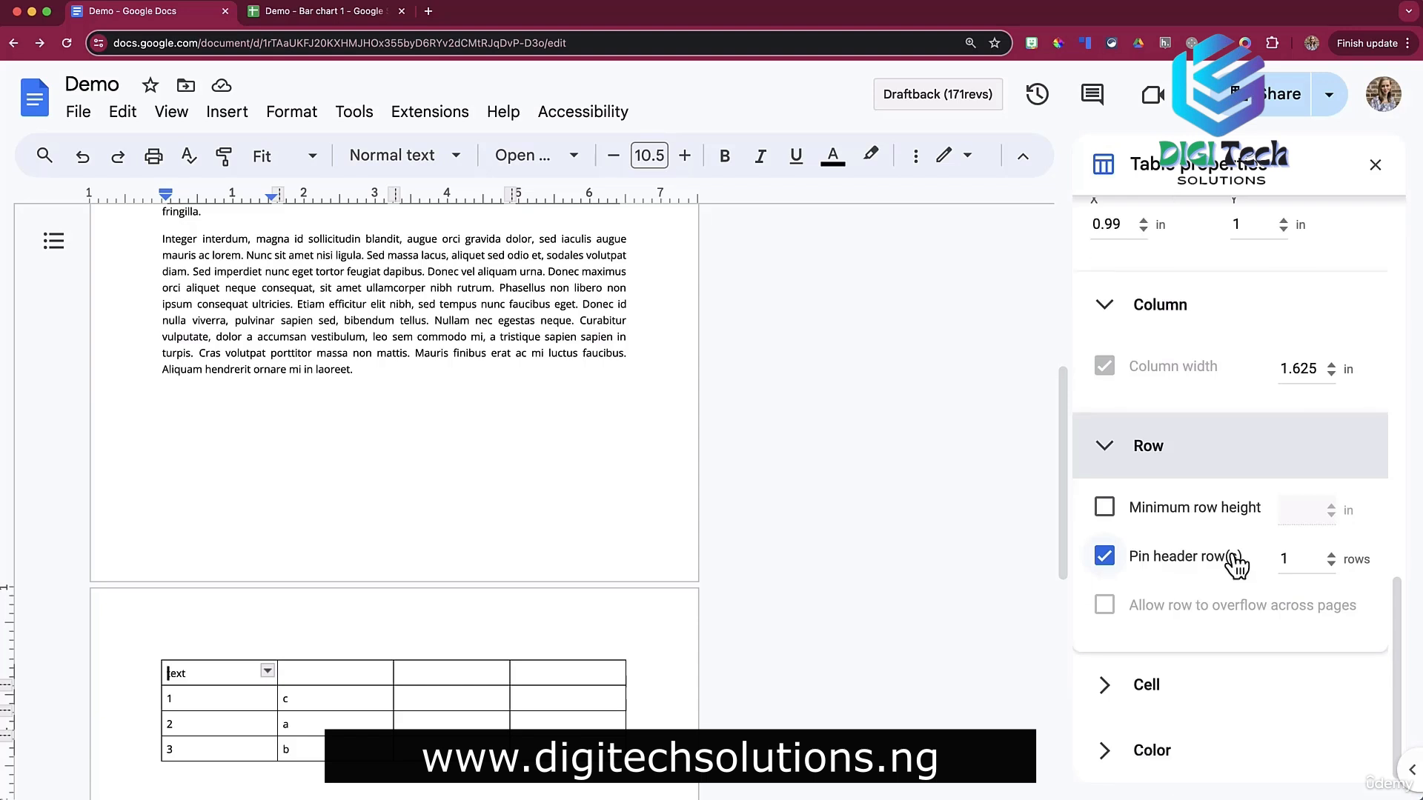
left_click(1127, 692)
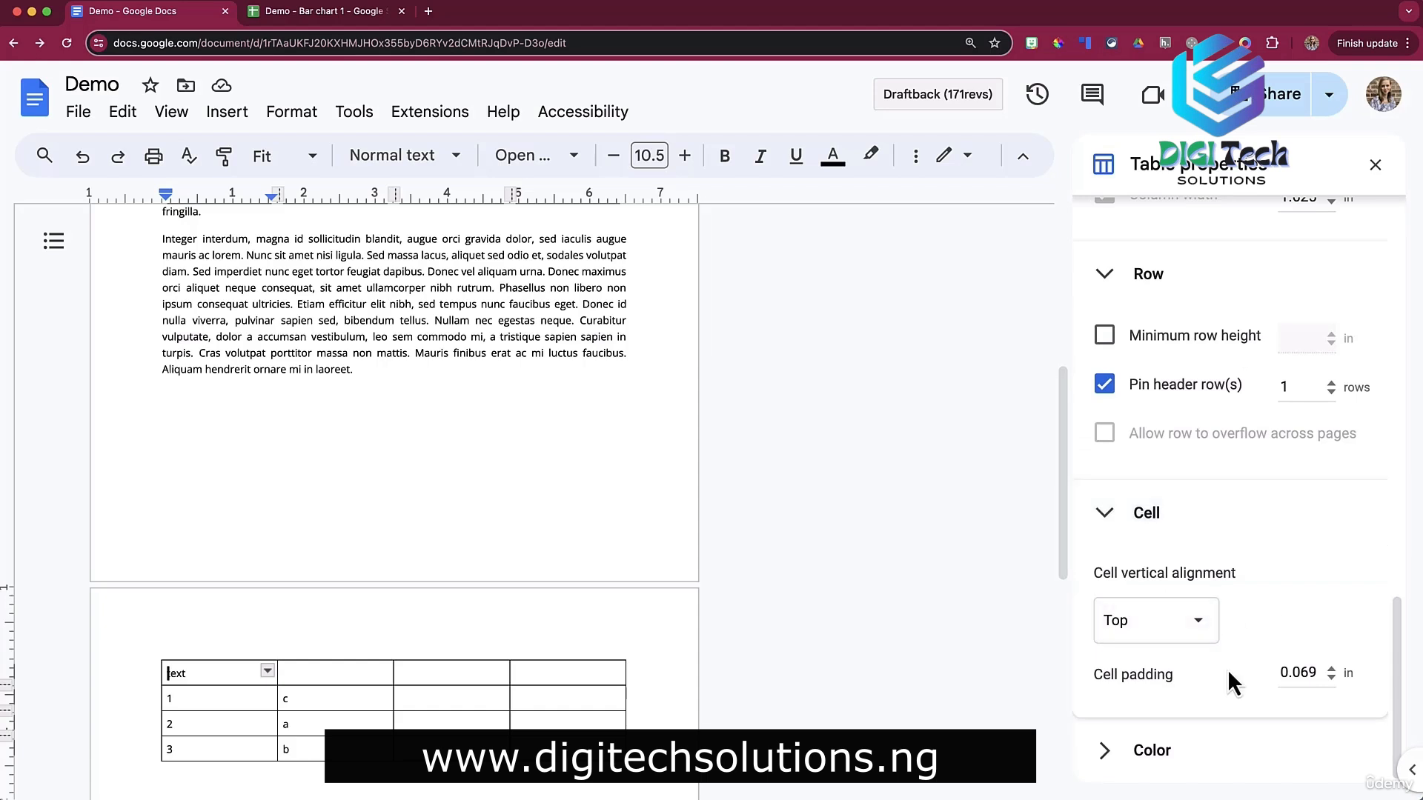
Try dark red 3 pt borders, undo them, and shade the header cell light yellow.
left_click(1143, 750)
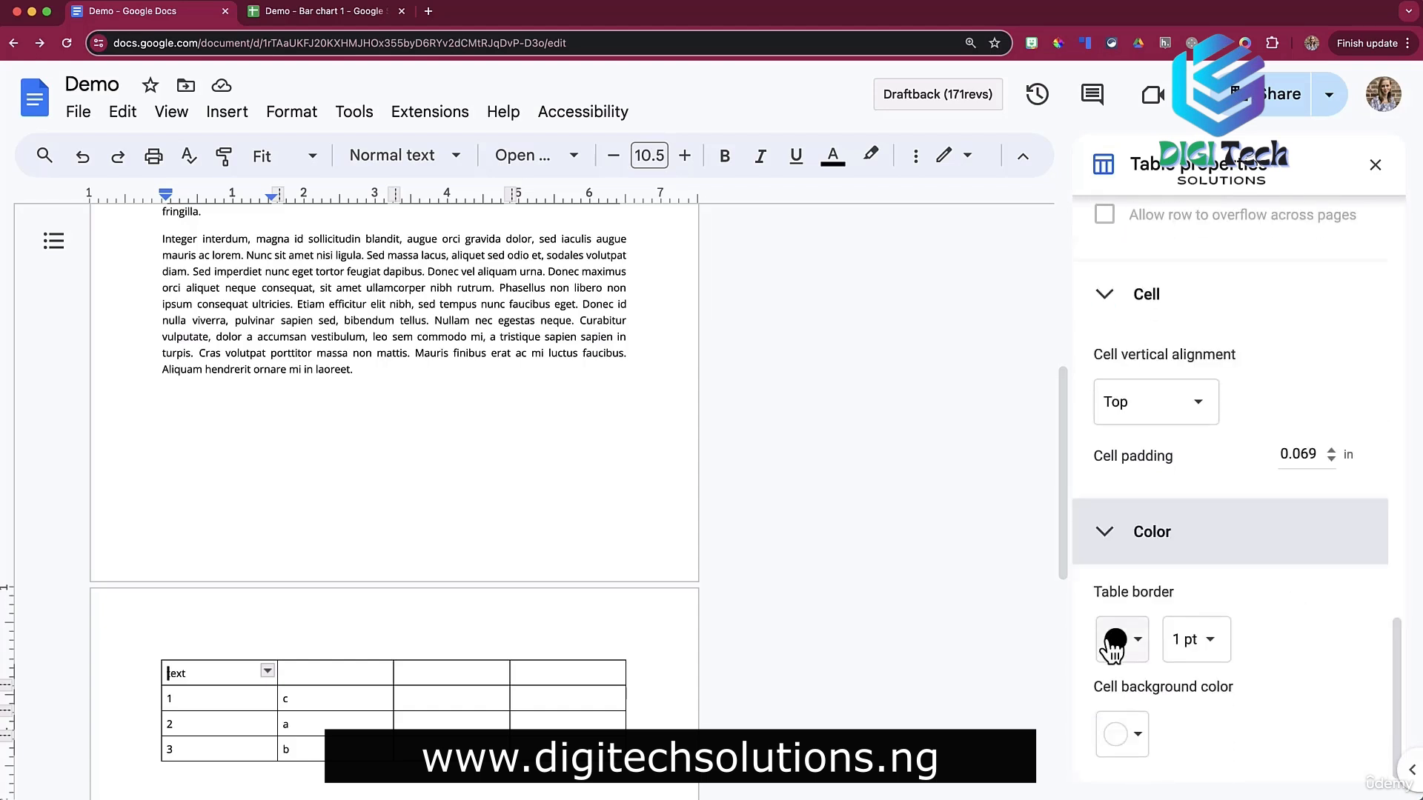
left_click(1114, 642)
left_click(1148, 520)
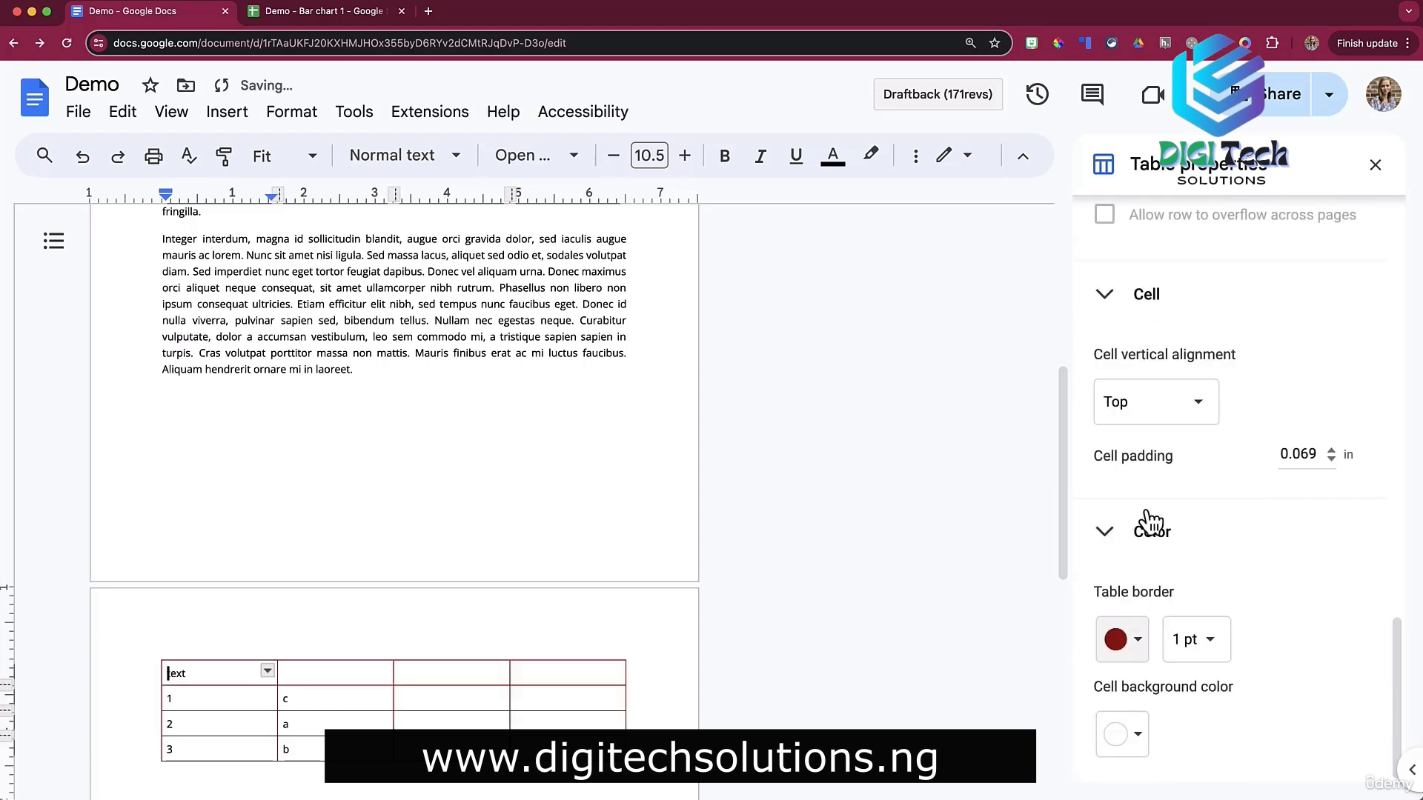
left_click(1200, 638)
left_click(1220, 740)
key("super+z")
key("super+z")
left_click(1127, 747)
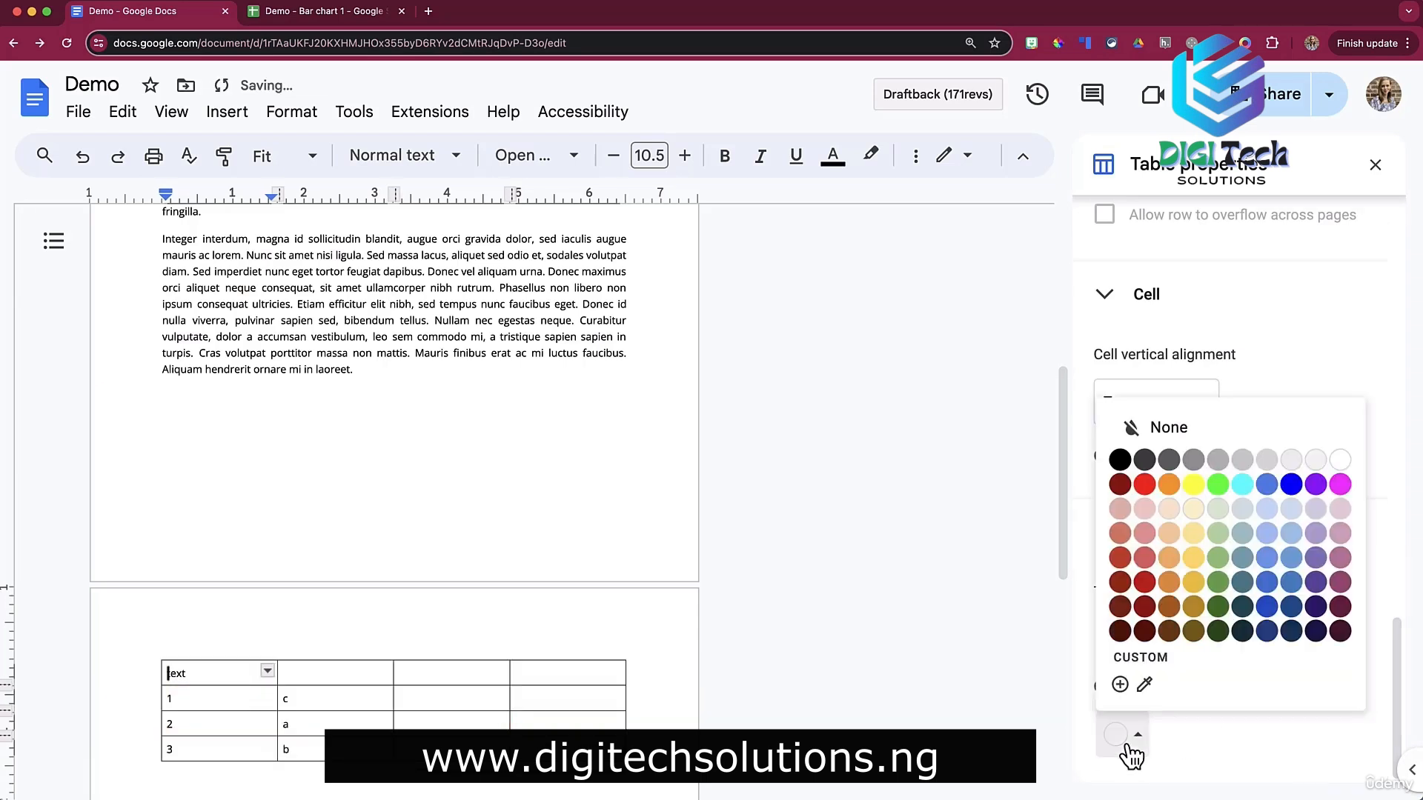
left_click(1200, 511)
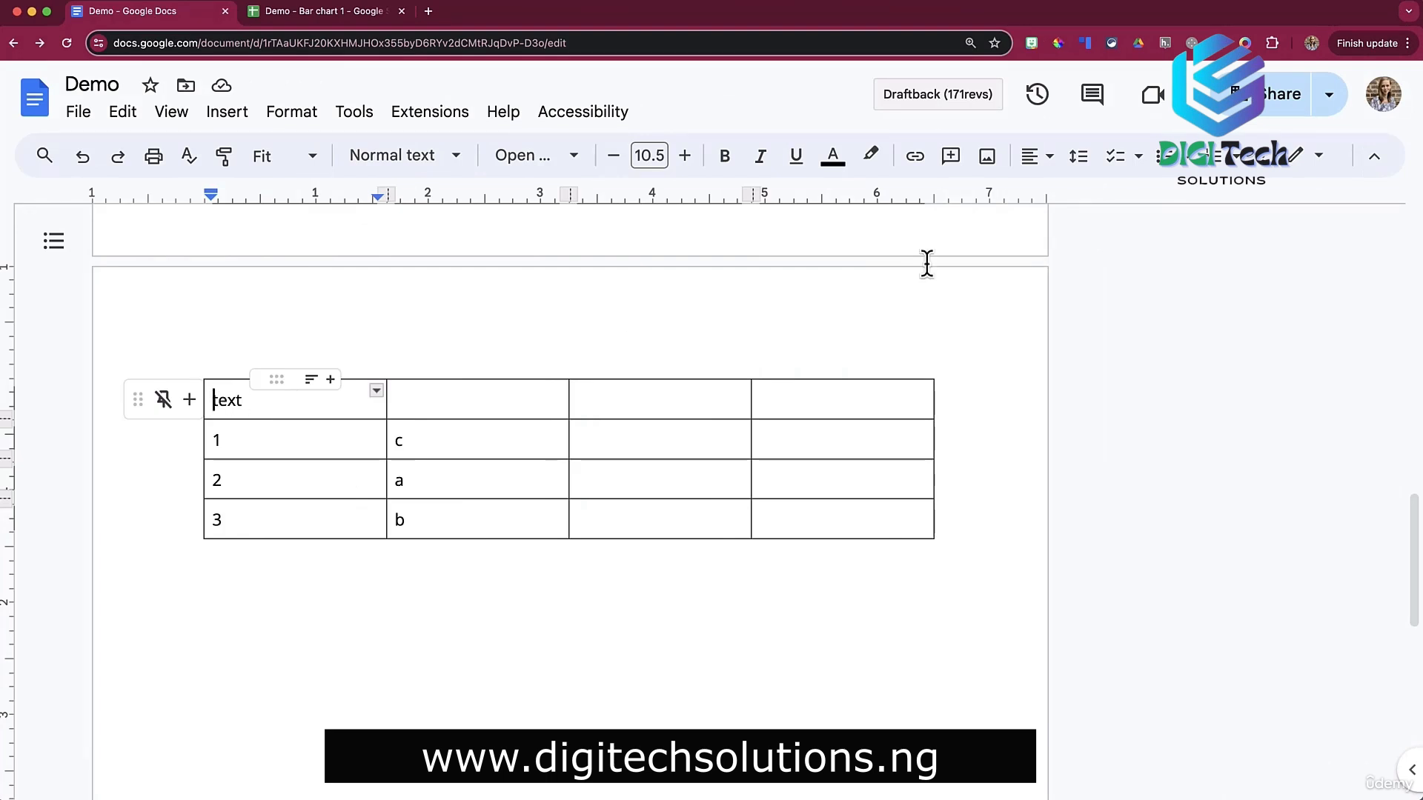
Try shading and red 3 pt dotted borders on the first two rows, then undo.
left_click(1257, 162)
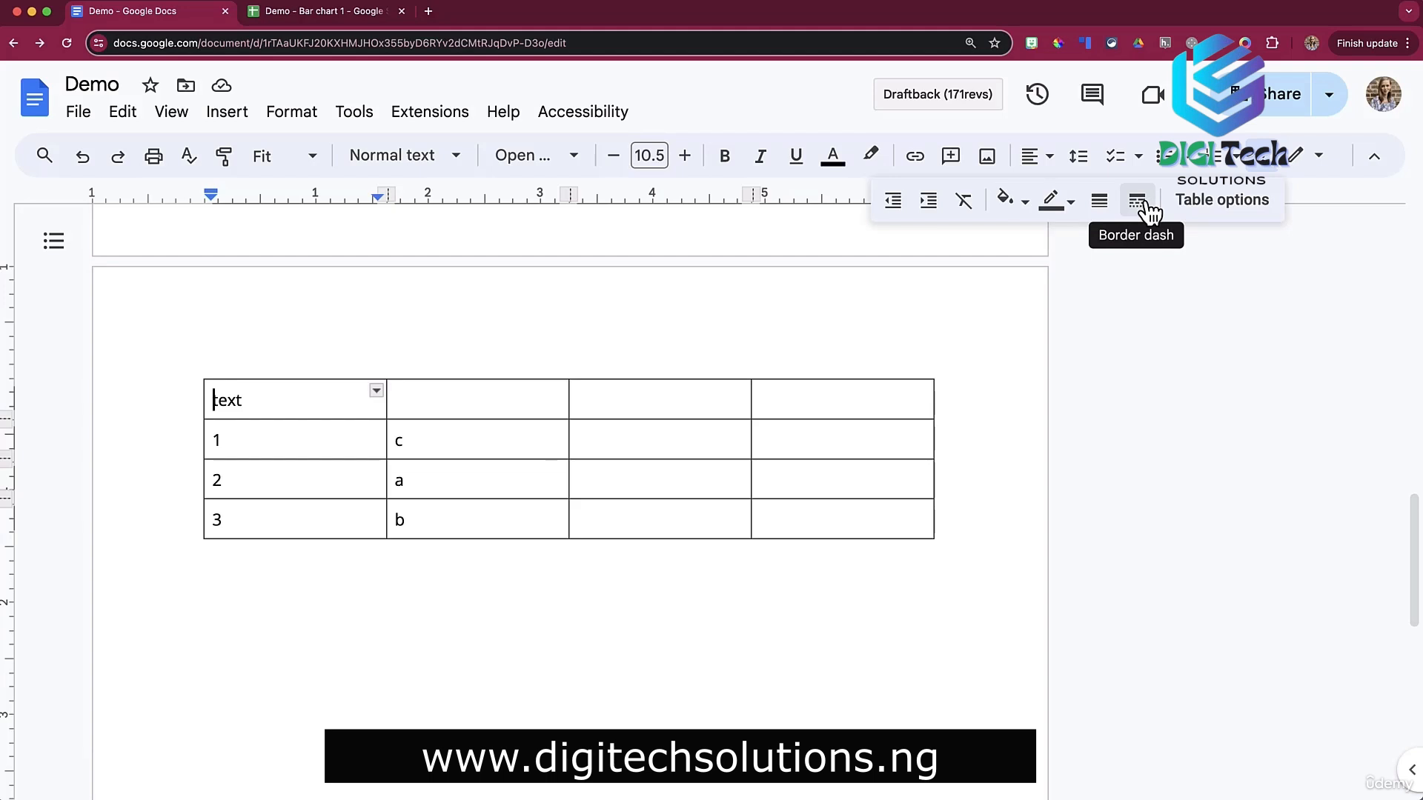
left_click_drag(314, 403, 672, 442)
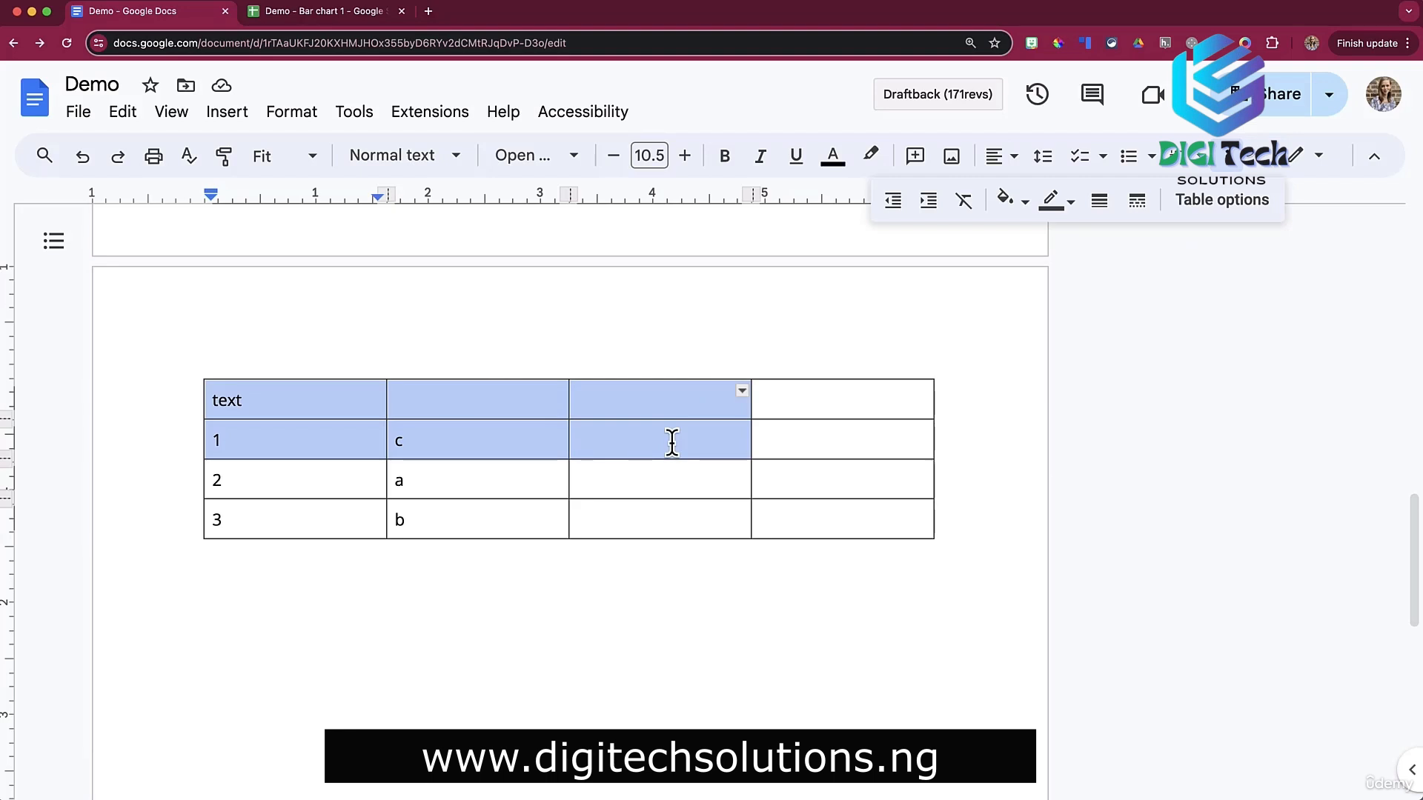
left_click(1018, 207)
left_click(1088, 338)
left_click(1065, 201)
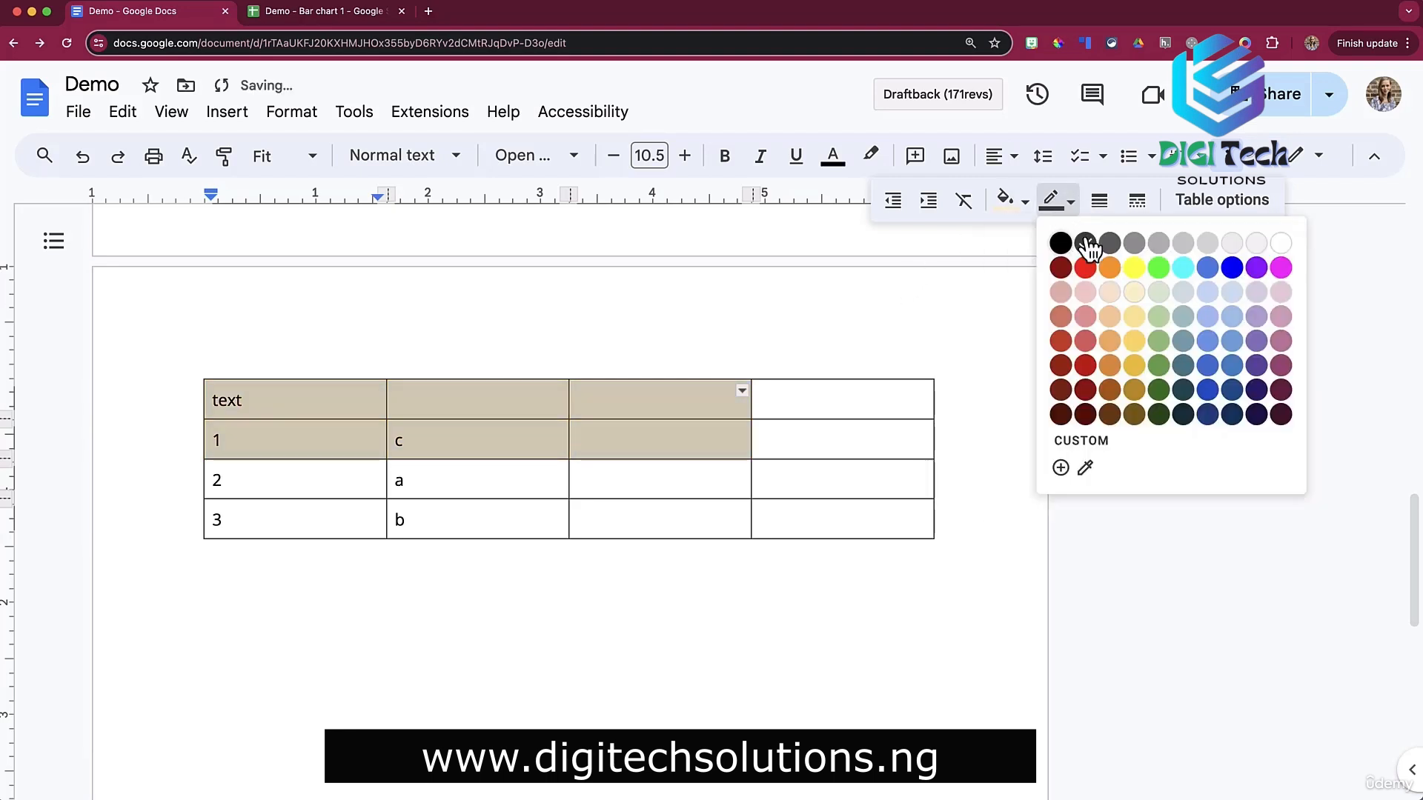
left_click(1082, 280)
left_click(1102, 201)
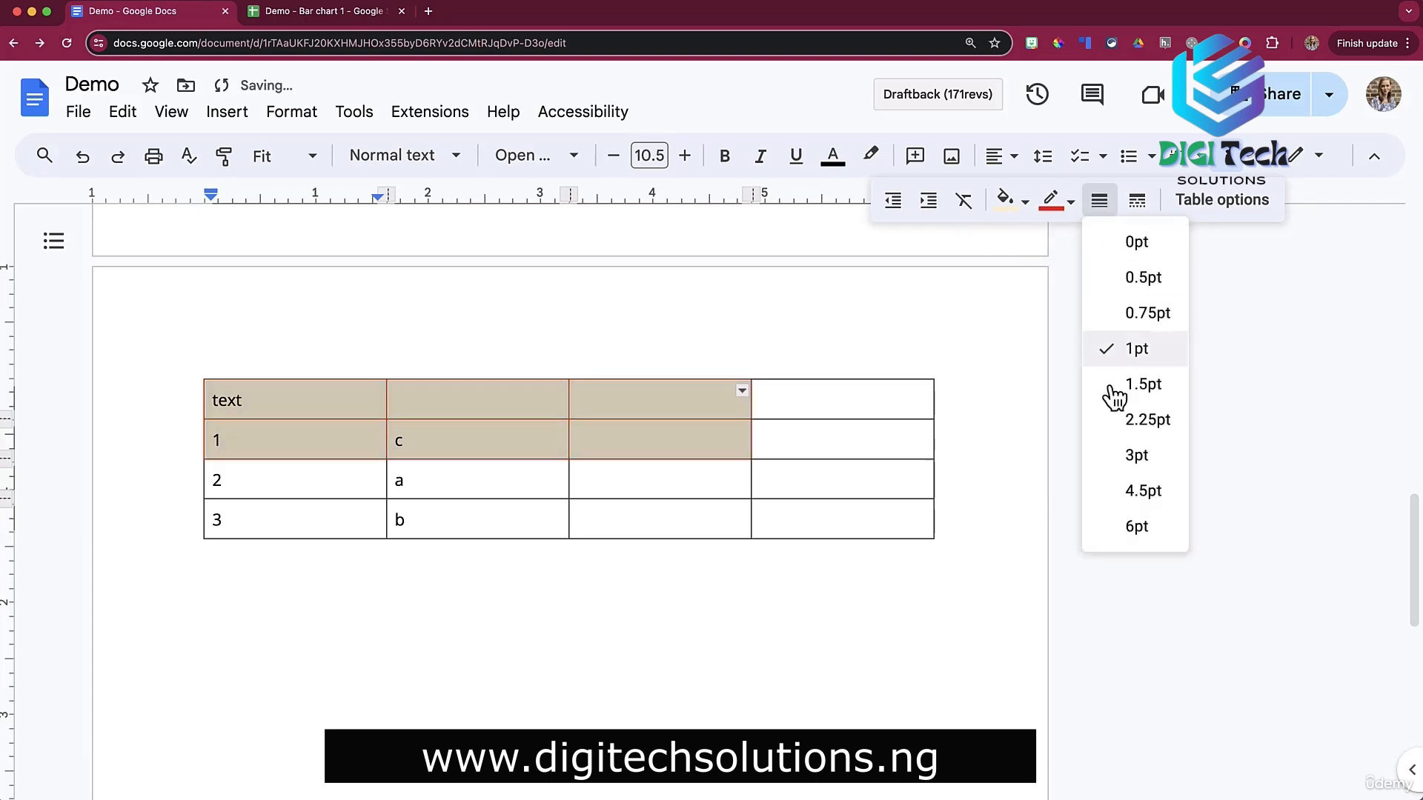
left_click(1133, 458)
left_click(1136, 200)
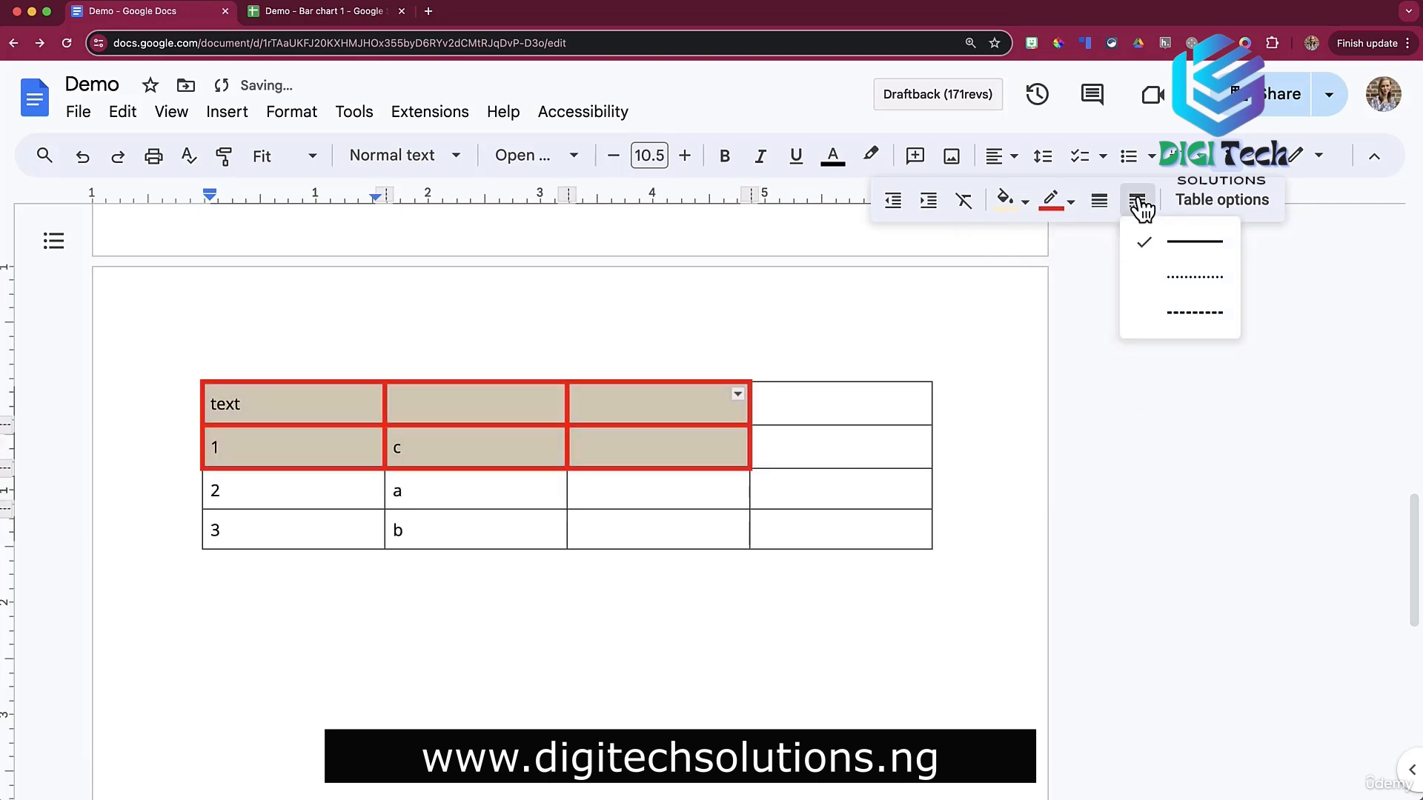
left_click(1180, 289)
left_click(801, 449)
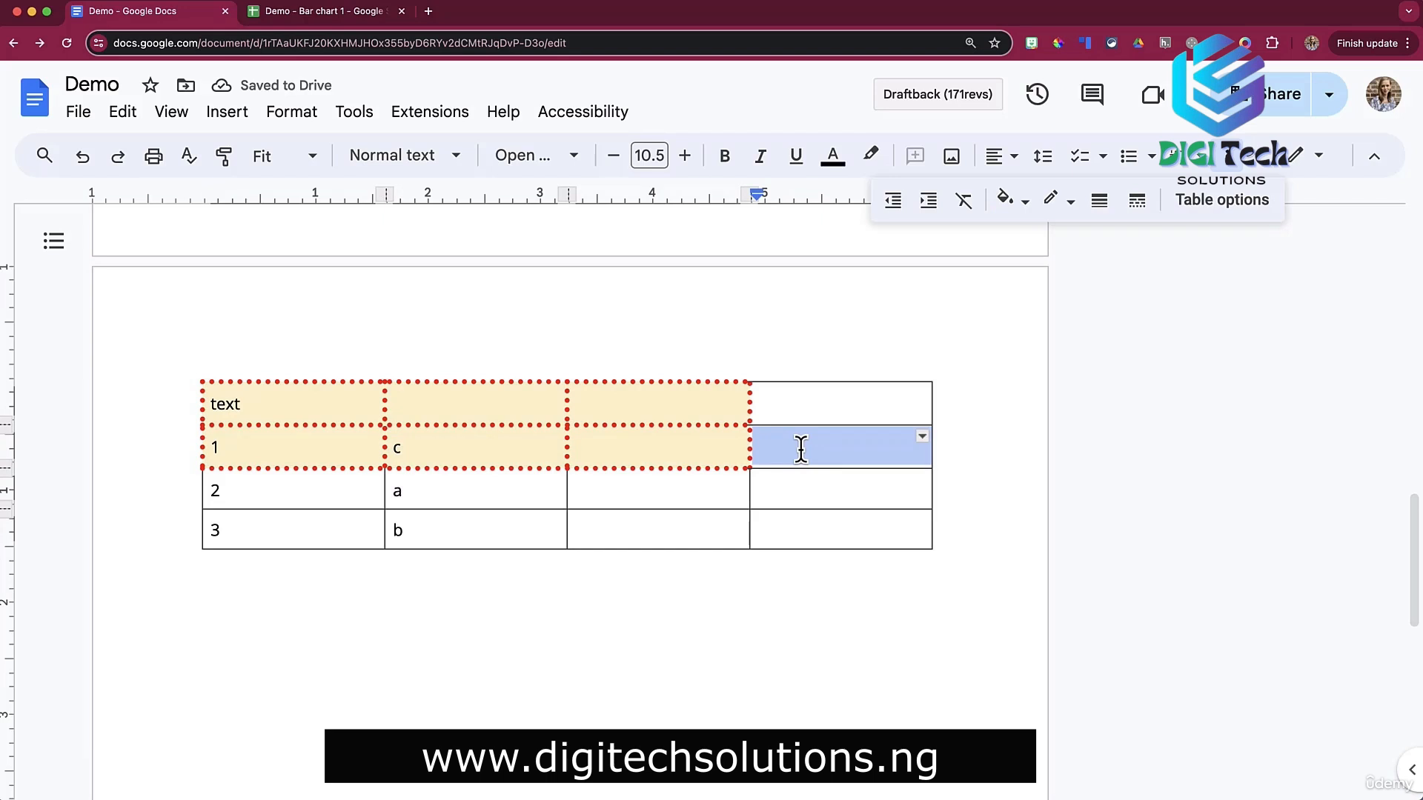
key("super+z")
key("super+z")
key("super+z")
key("super+z")
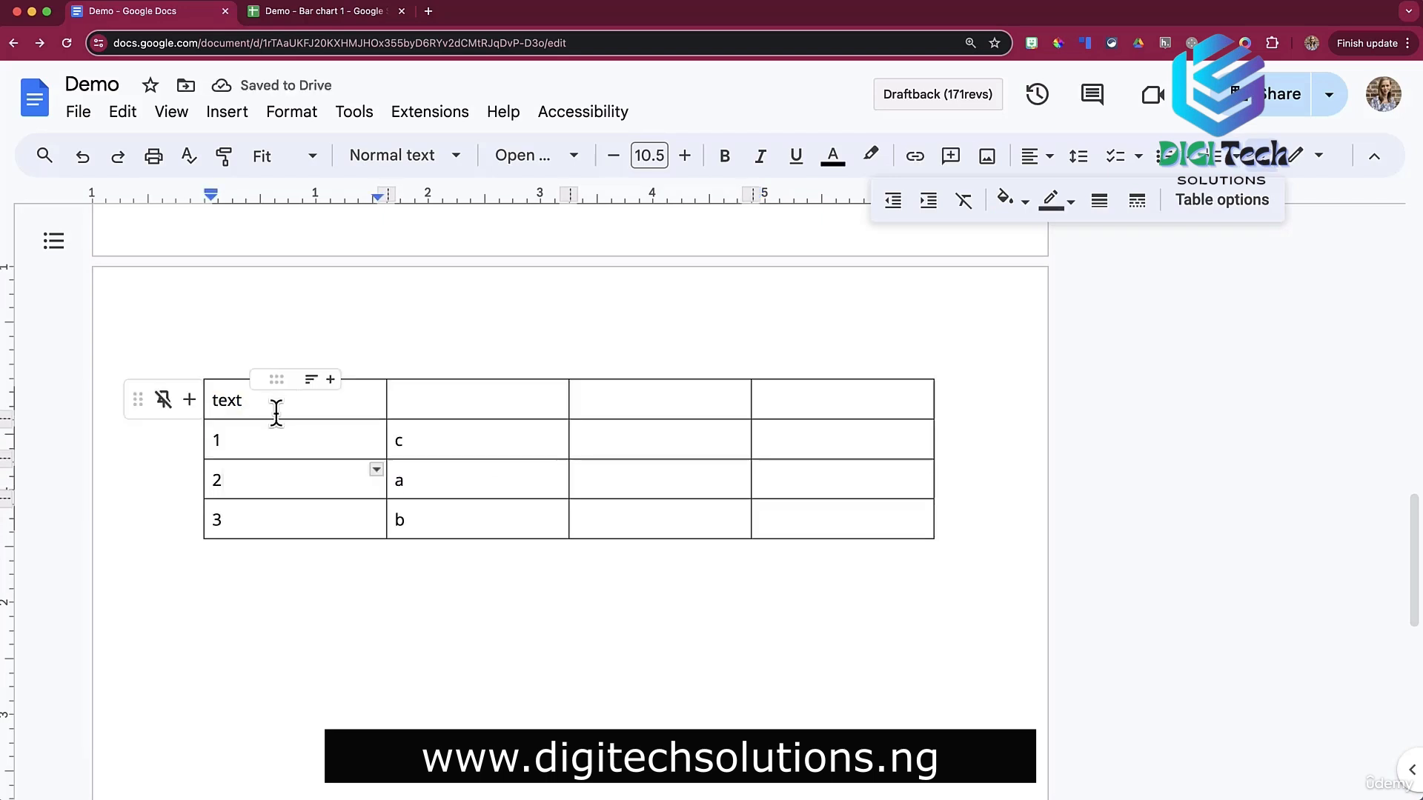
Make the header row's bottom border dark blue and 3 pt, then copy Sheets range A1:C5.
left_click_drag(274, 417, 281, 417)
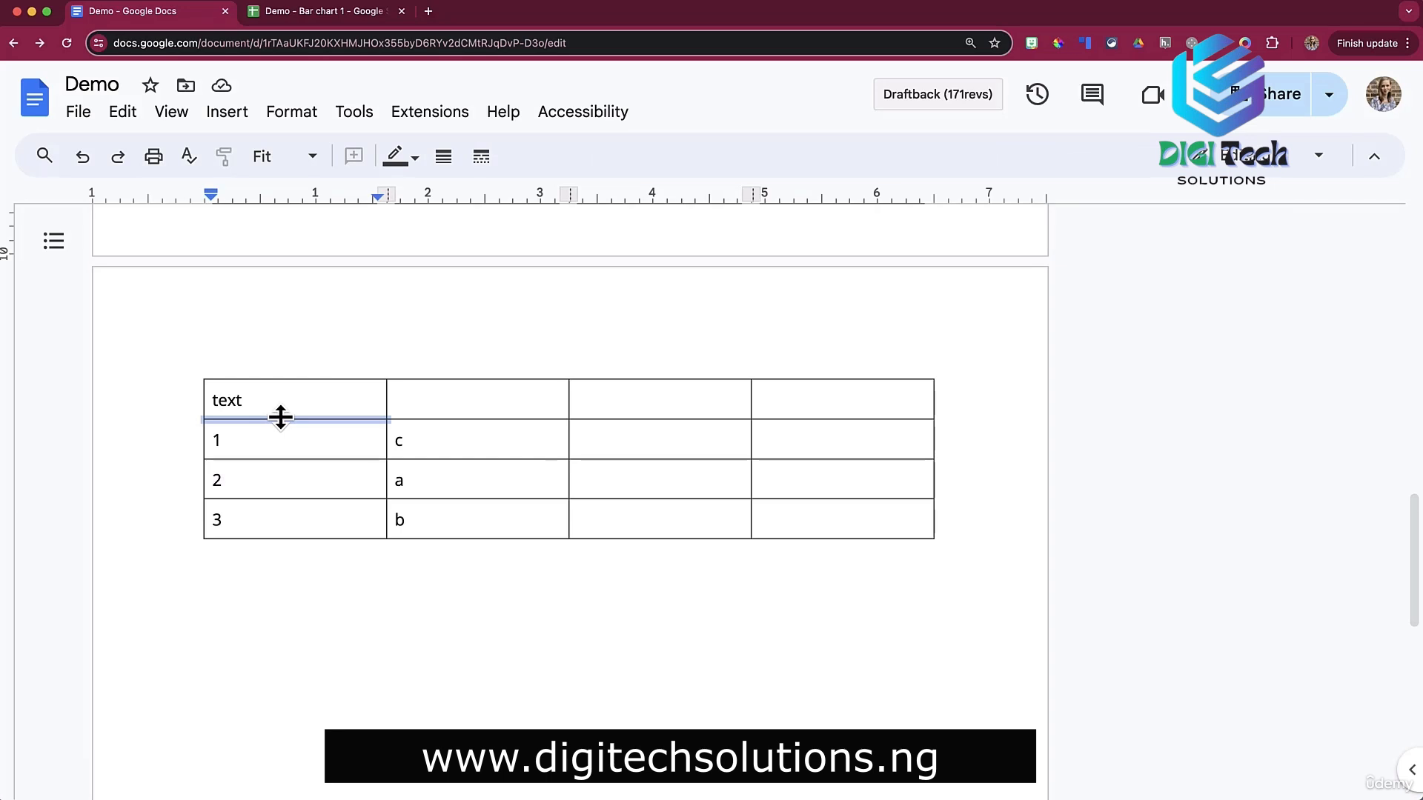
left_click_drag(281, 417, 804, 419)
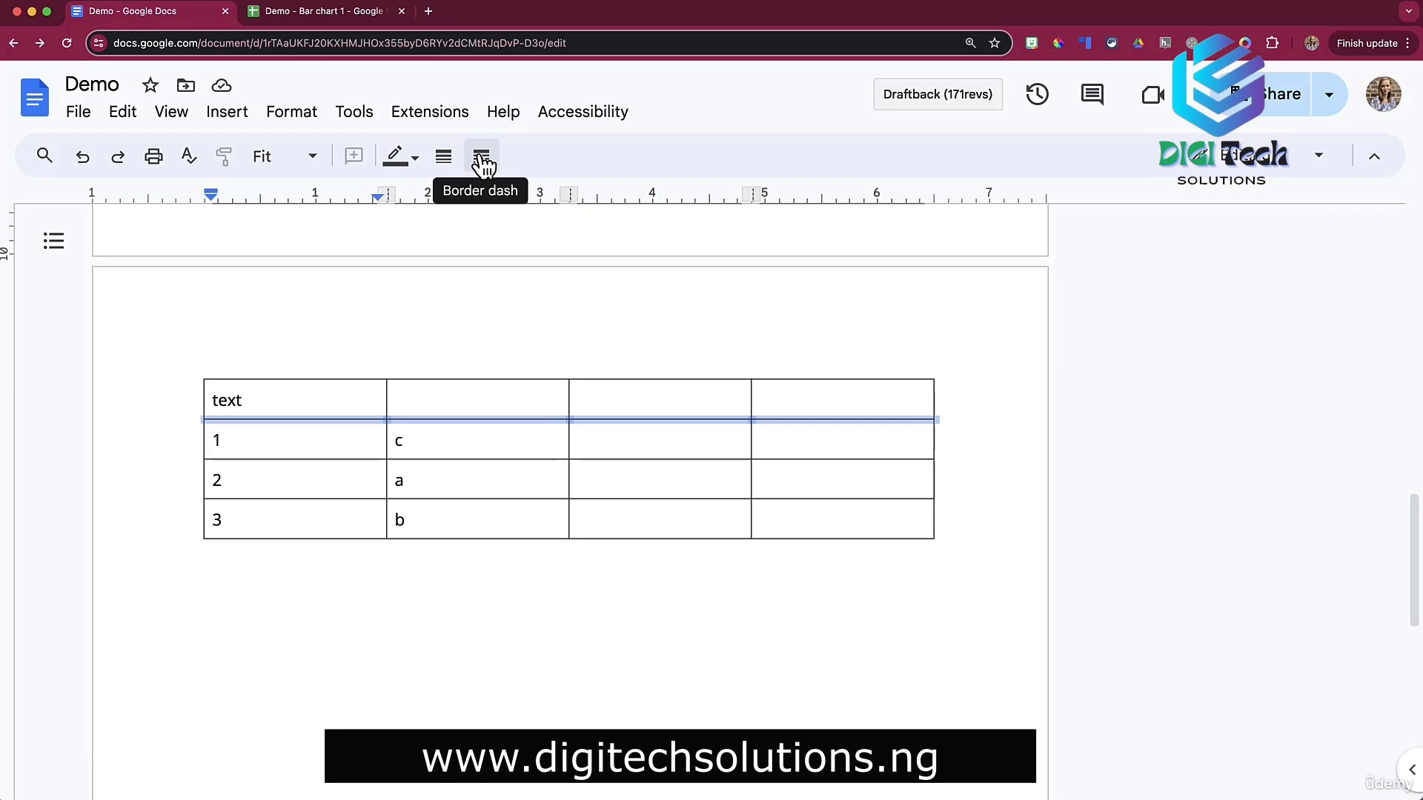
left_click(412, 162)
left_click(556, 351)
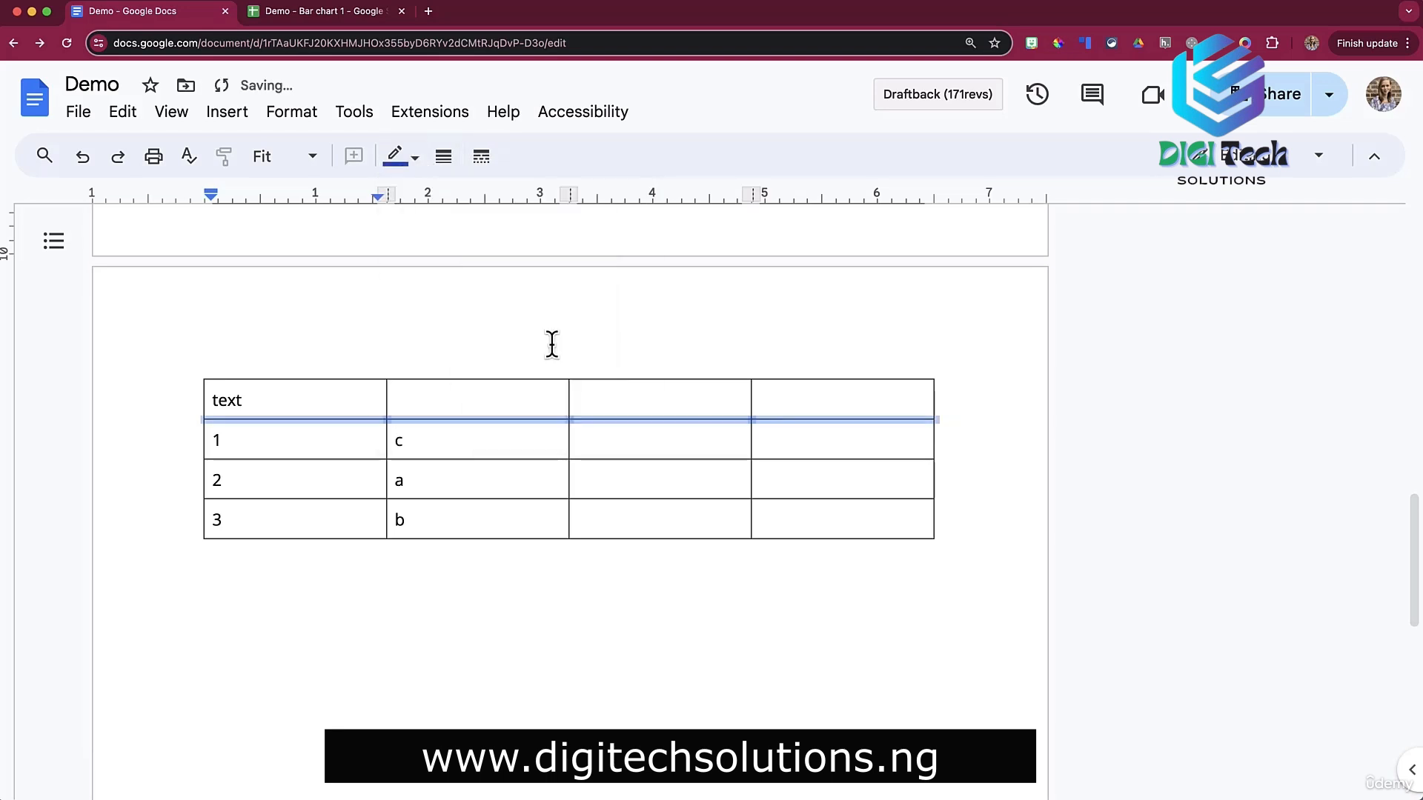
left_click(443, 160)
left_click(486, 411)
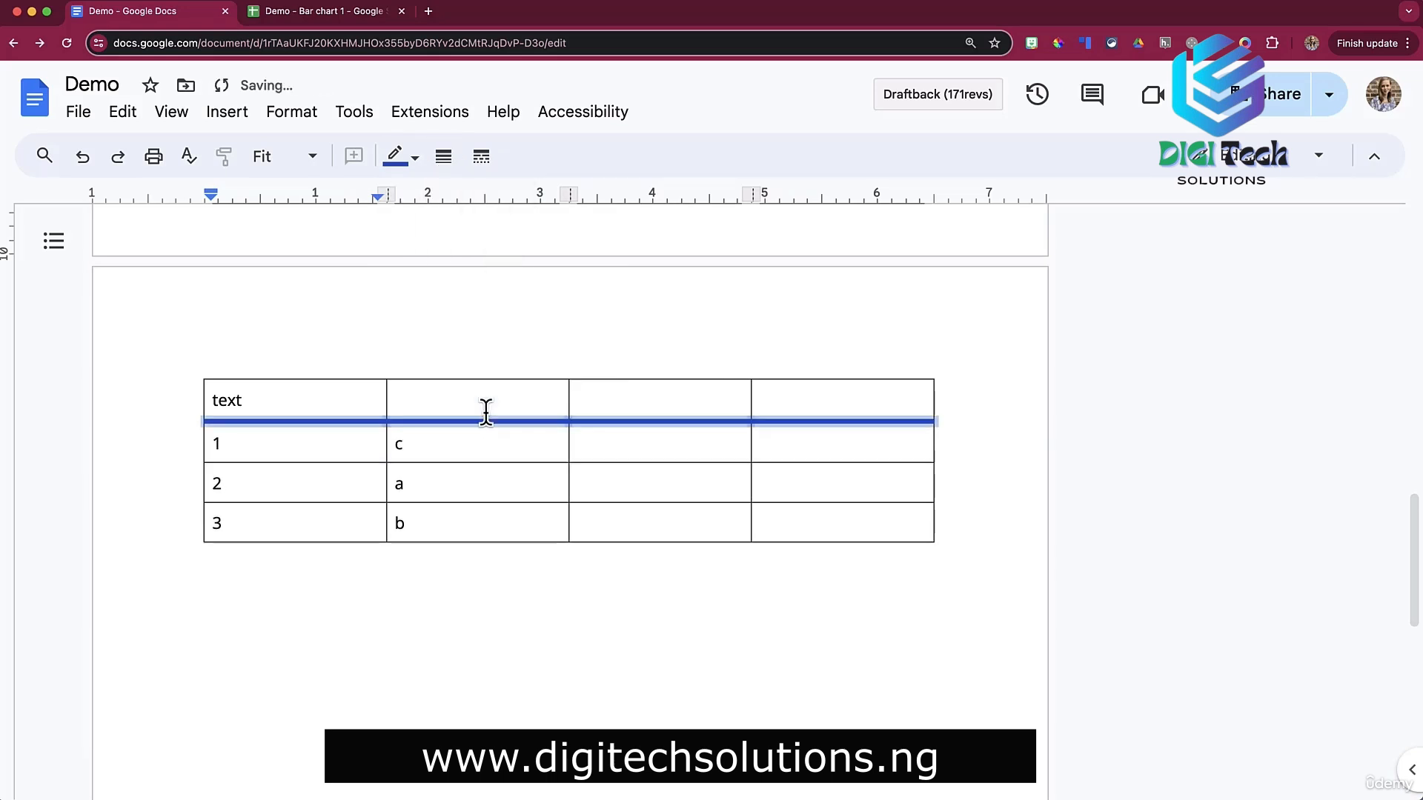
left_click(483, 157)
left_click(523, 277)
left_click(562, 338)
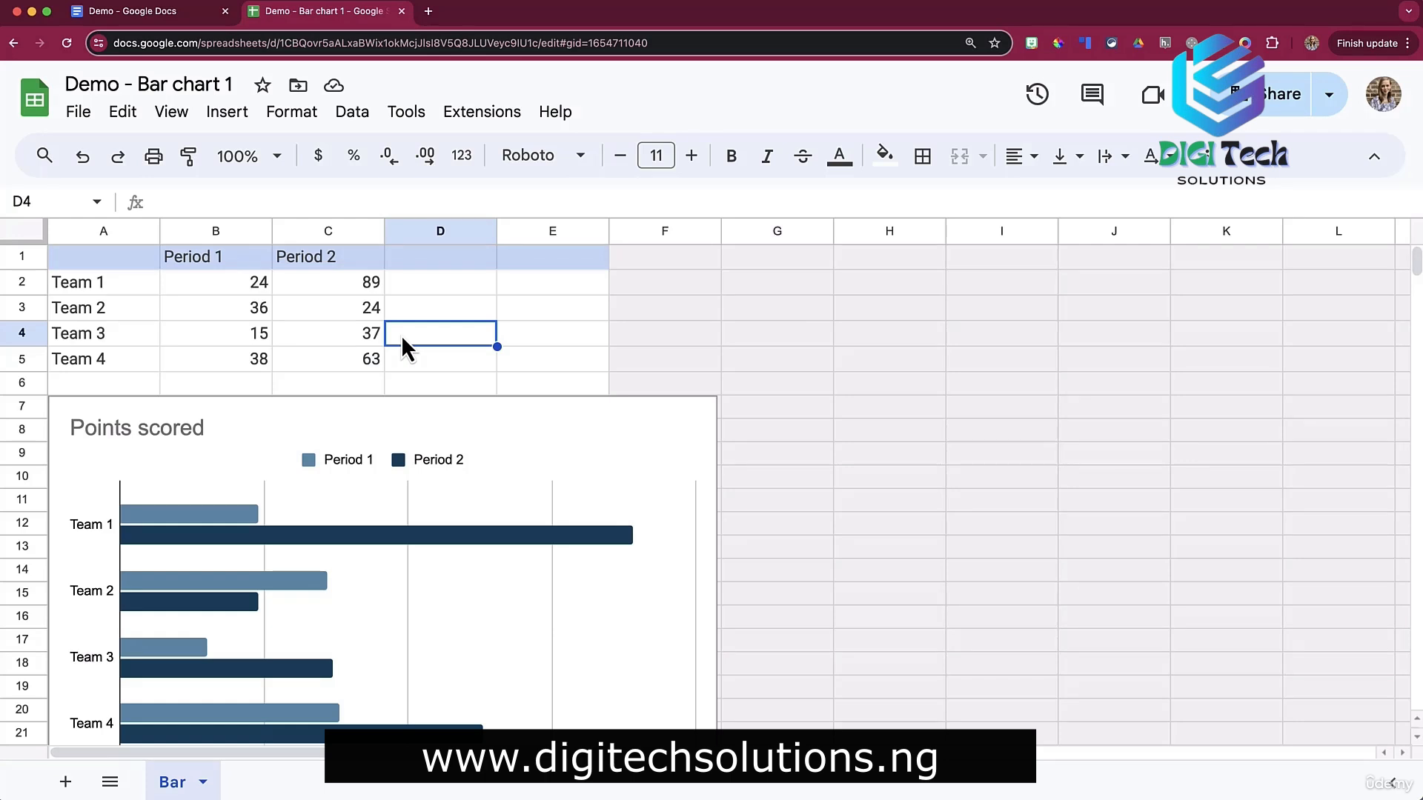
left_click_drag(88, 261, 355, 356)
key("super+c")
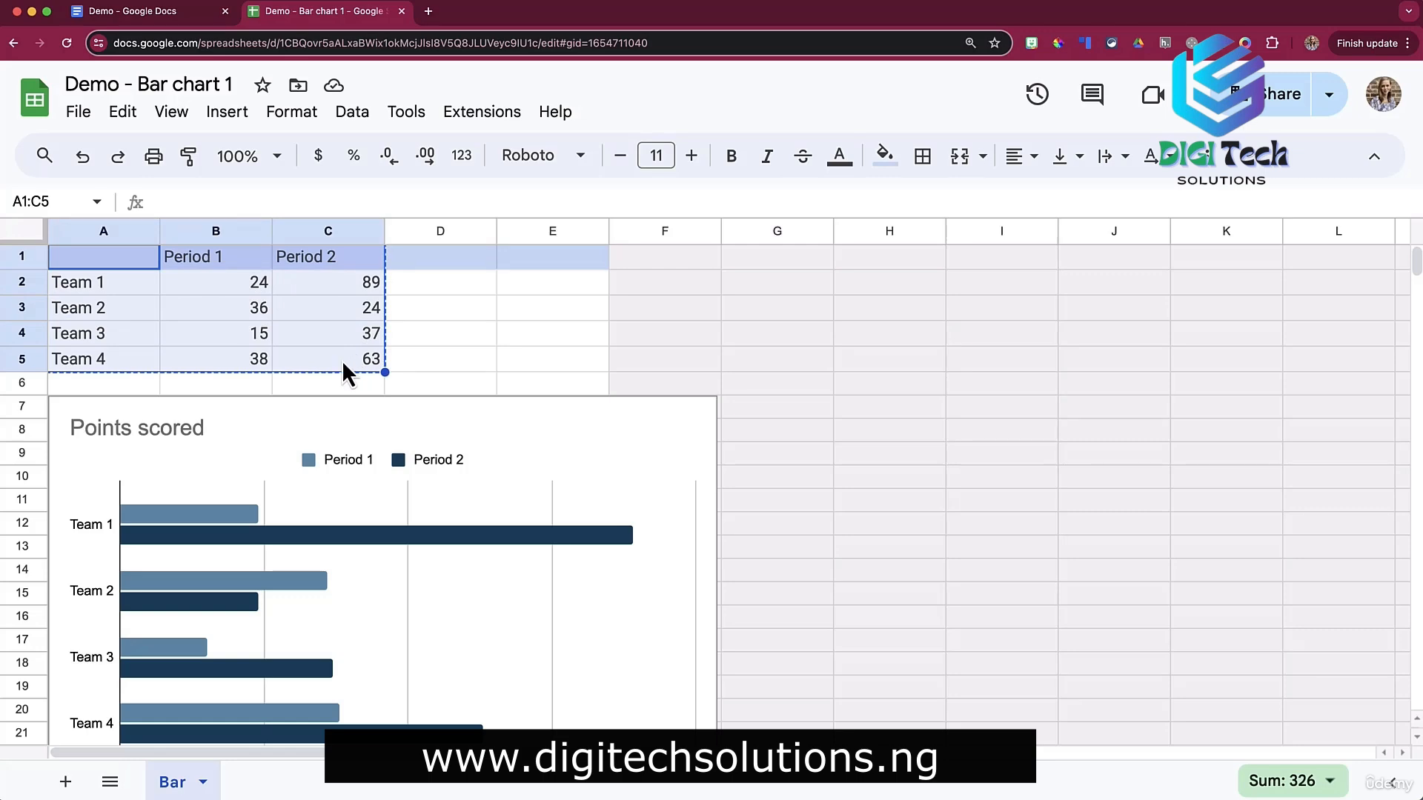
Paste the copied team scores into the Demo document as a spreadsheet-linked table.
left_click(169, 17)
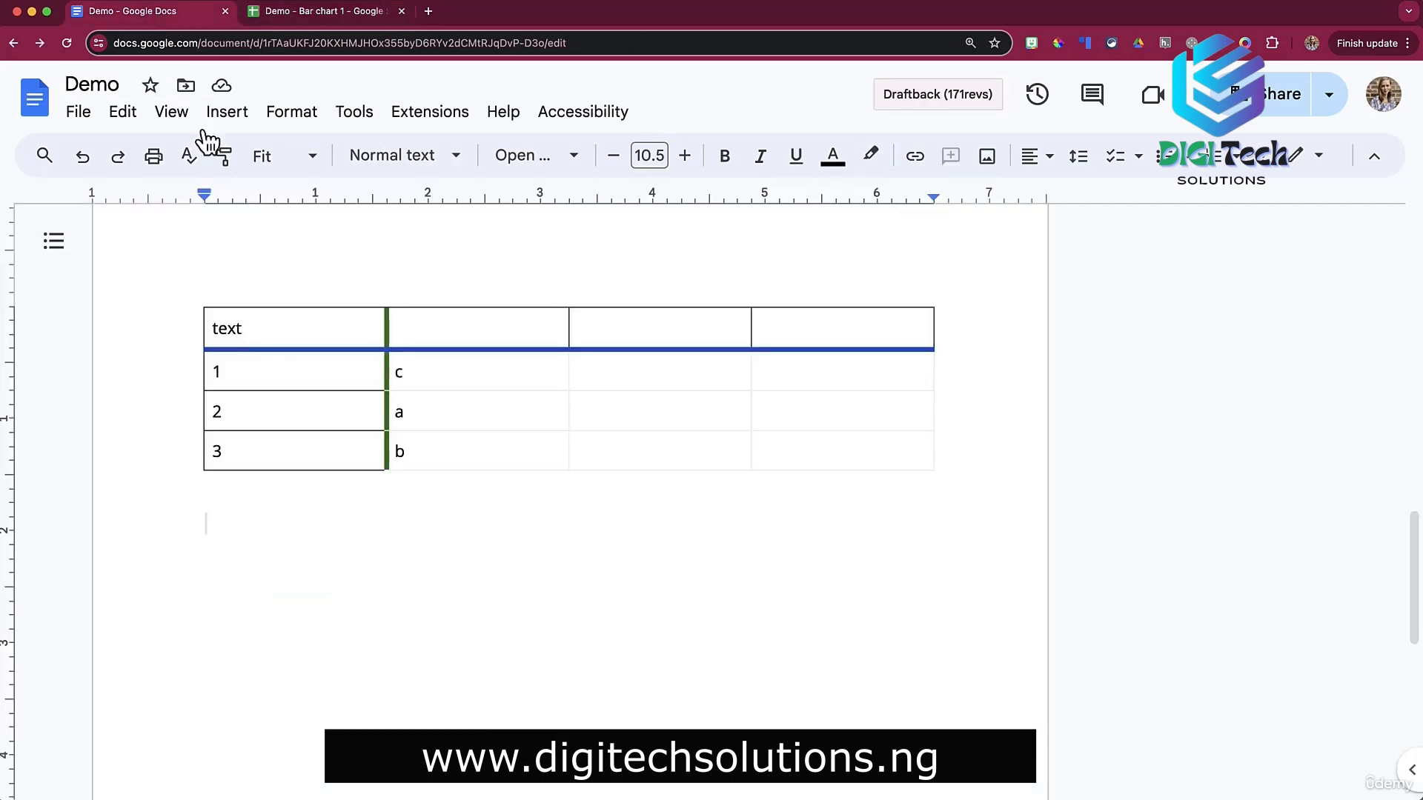
key("super+v")
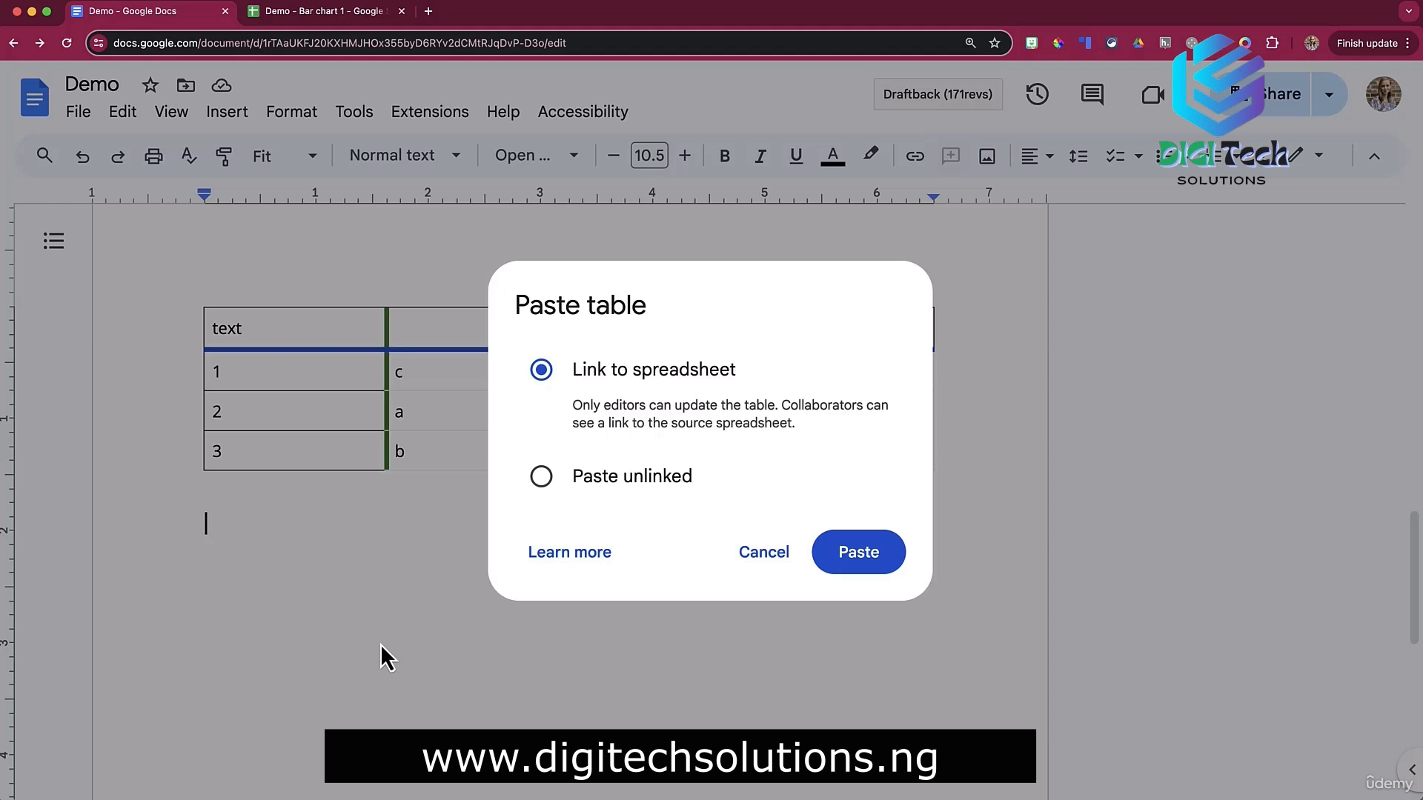
left_click(855, 554)
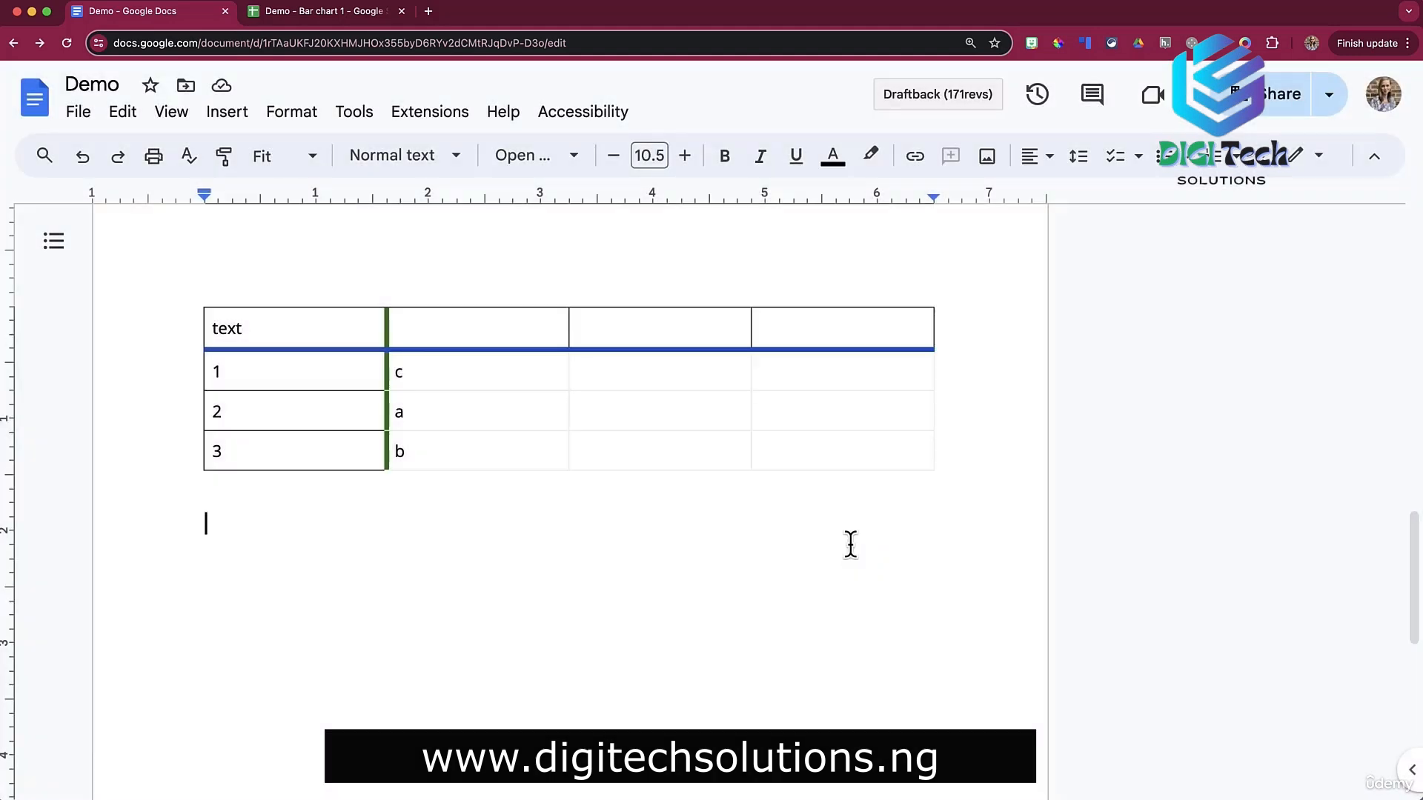
scroll(673, 570, "down", 1)
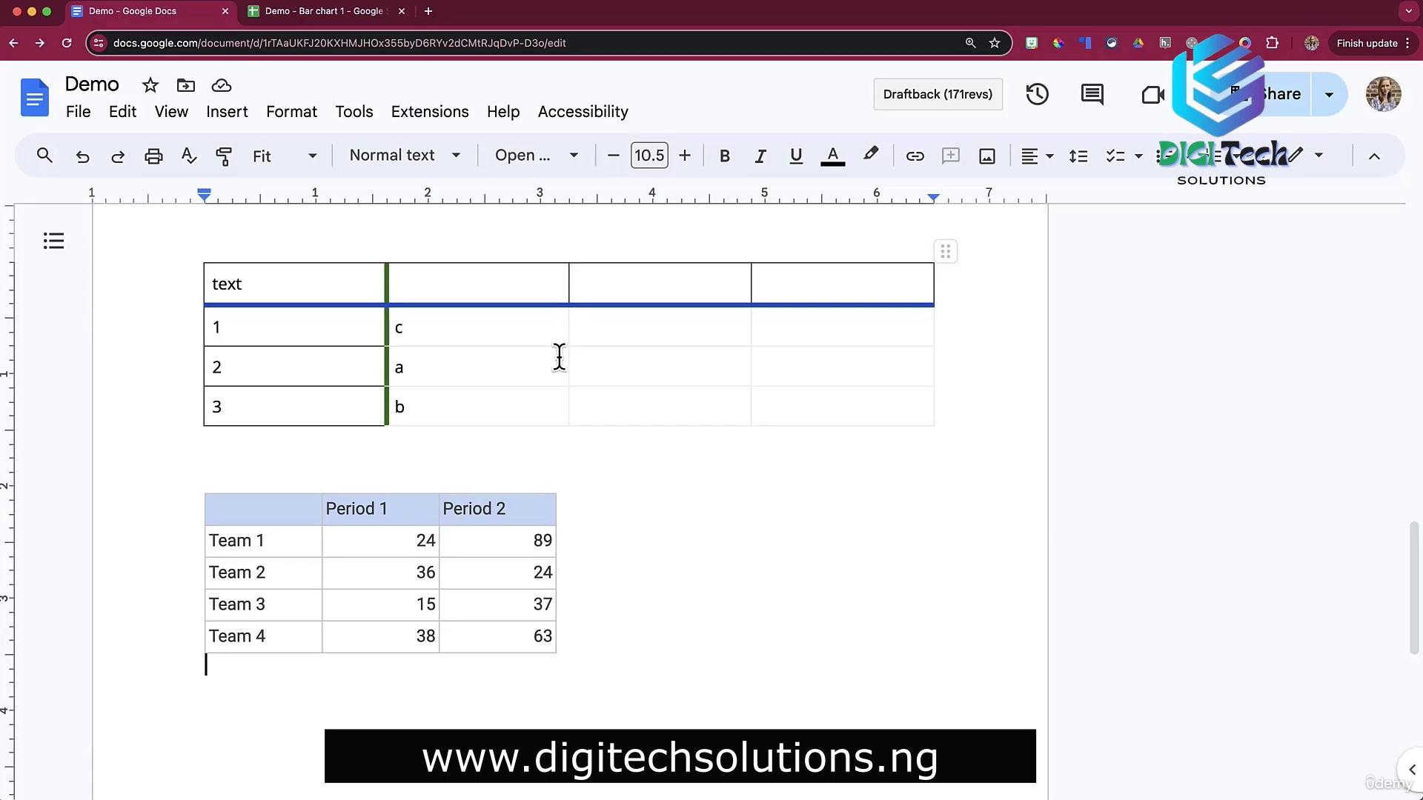
left_click(381, 12)
Change Team 3's Period 1 score in cell B4 from 15 to 11.
left_click(478, 335)
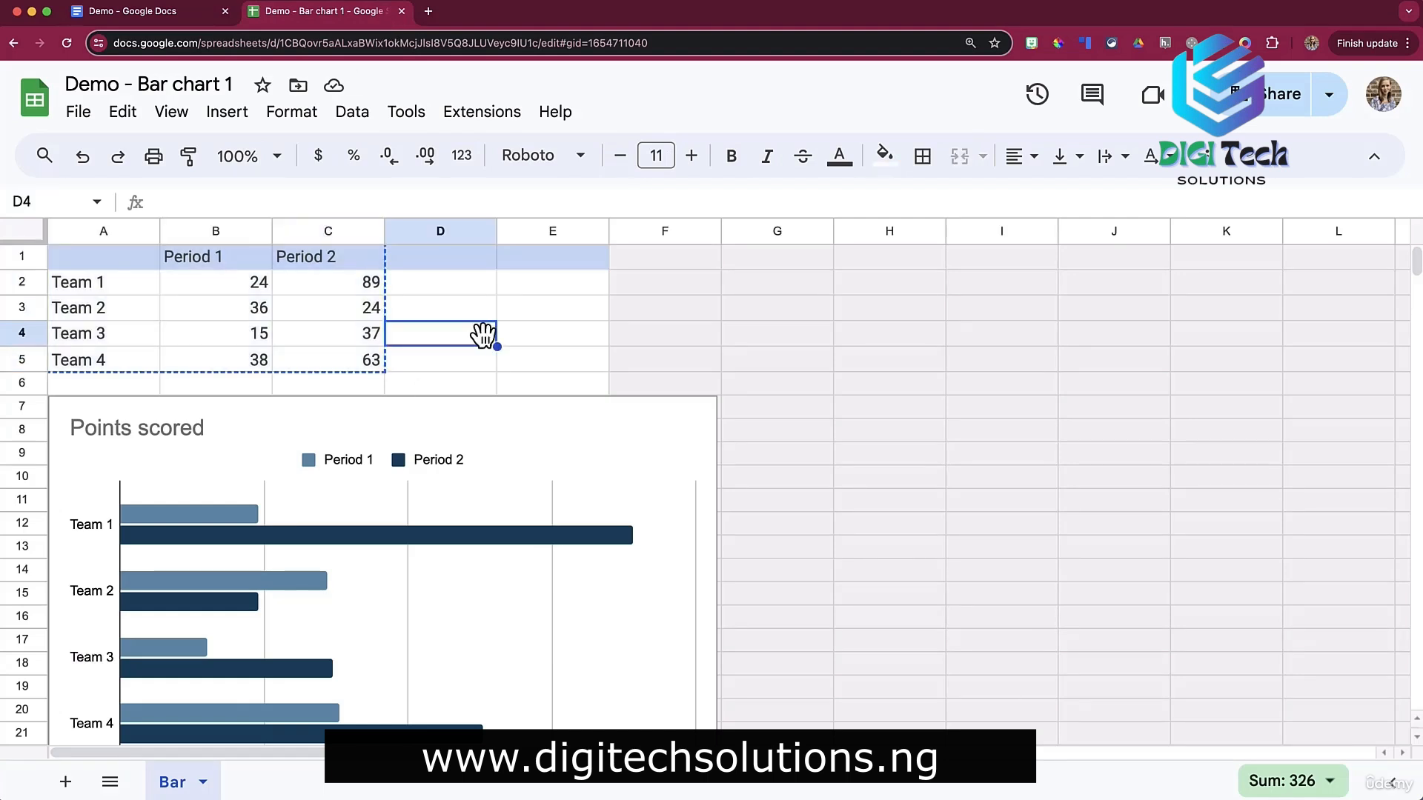
left_click(261, 339)
type("11")
key("ctrl+Return")
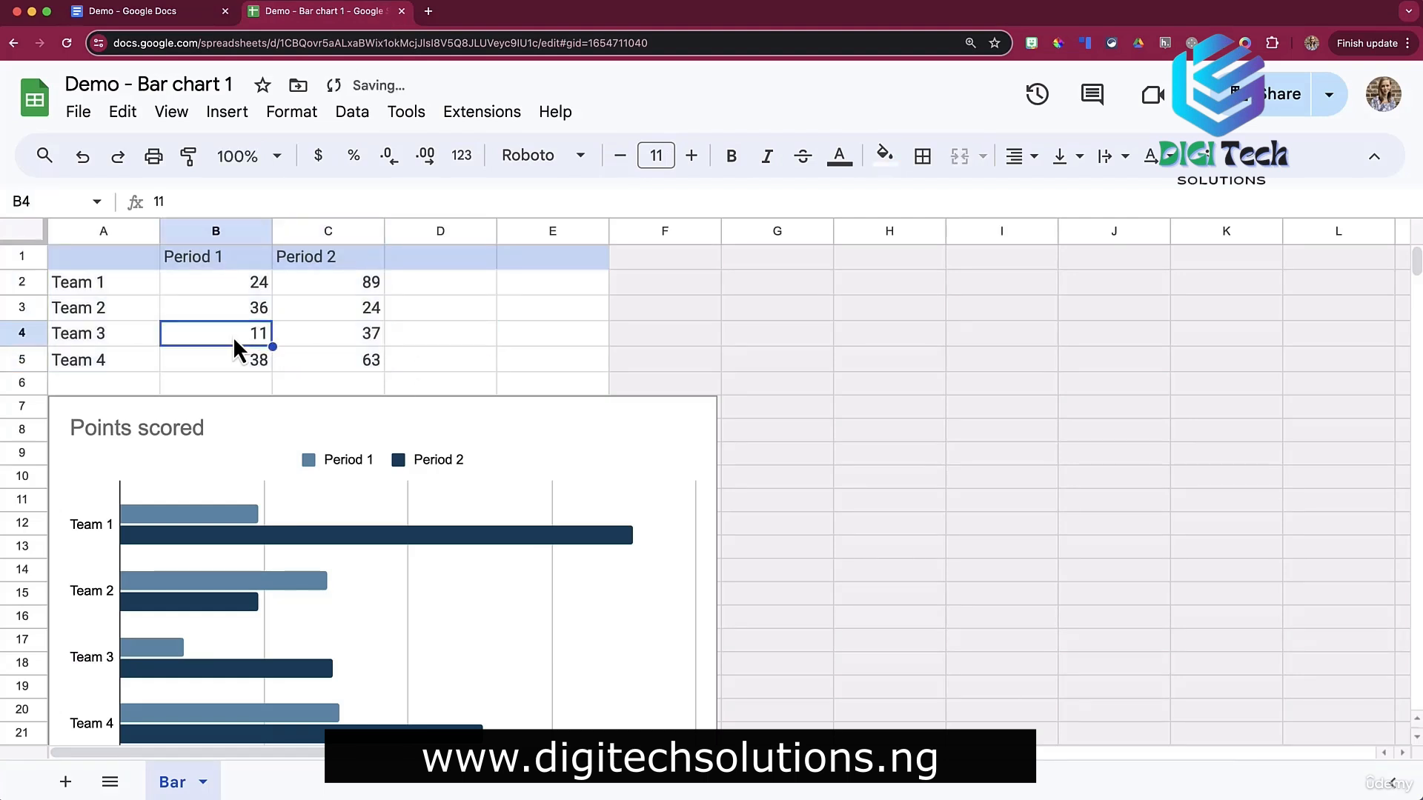
left_click(171, 14)
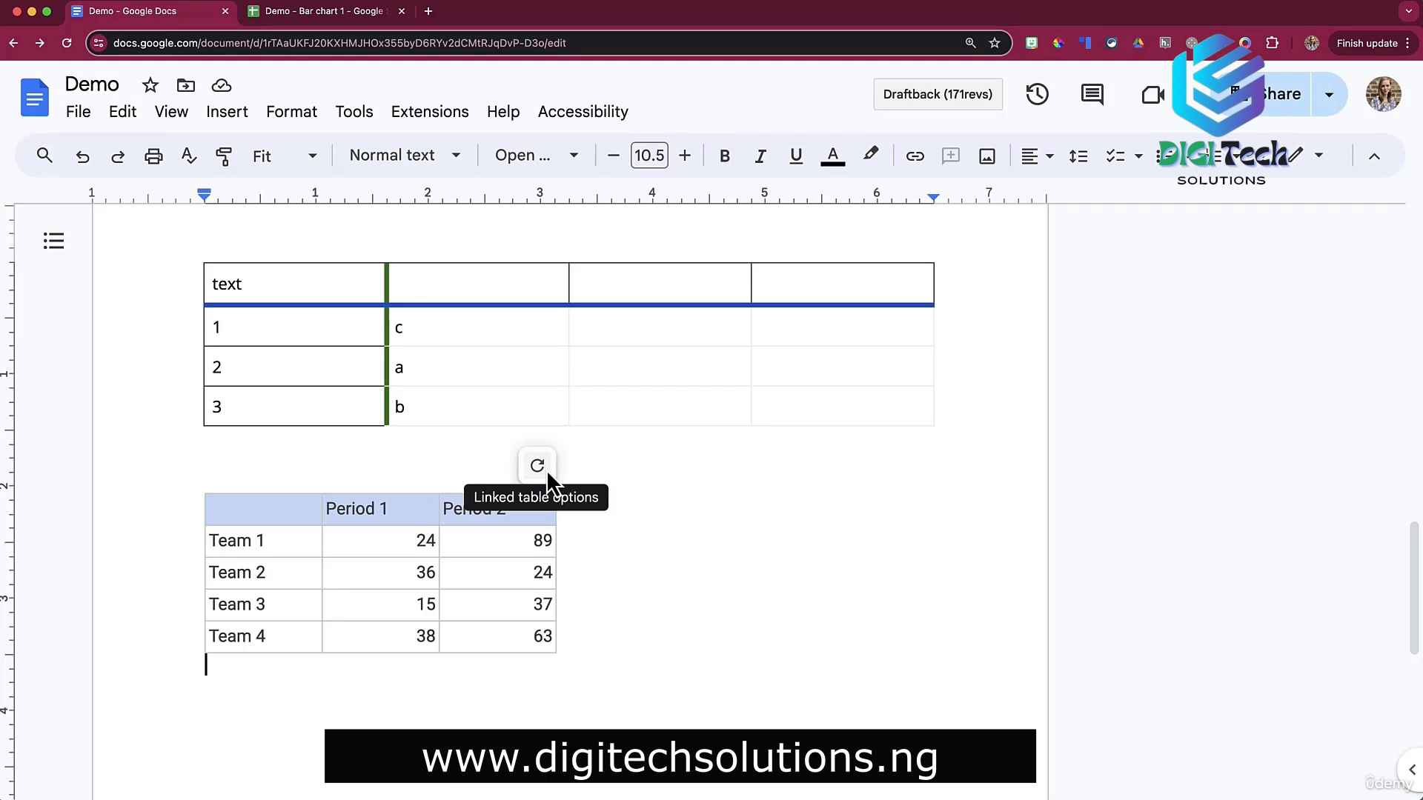
Update the linked score table so Team 3's Period 1 reads 11.
left_click(545, 469)
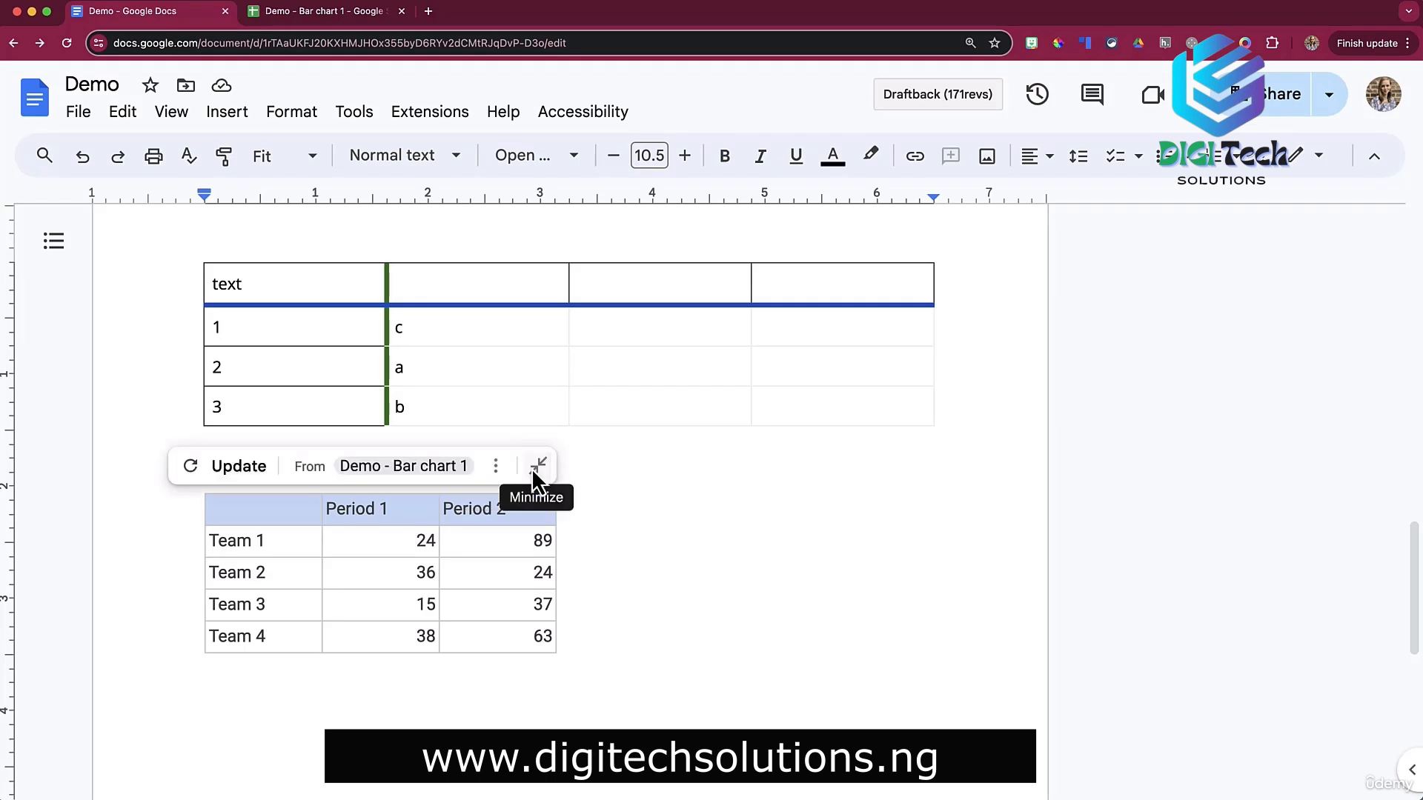
left_click(257, 472)
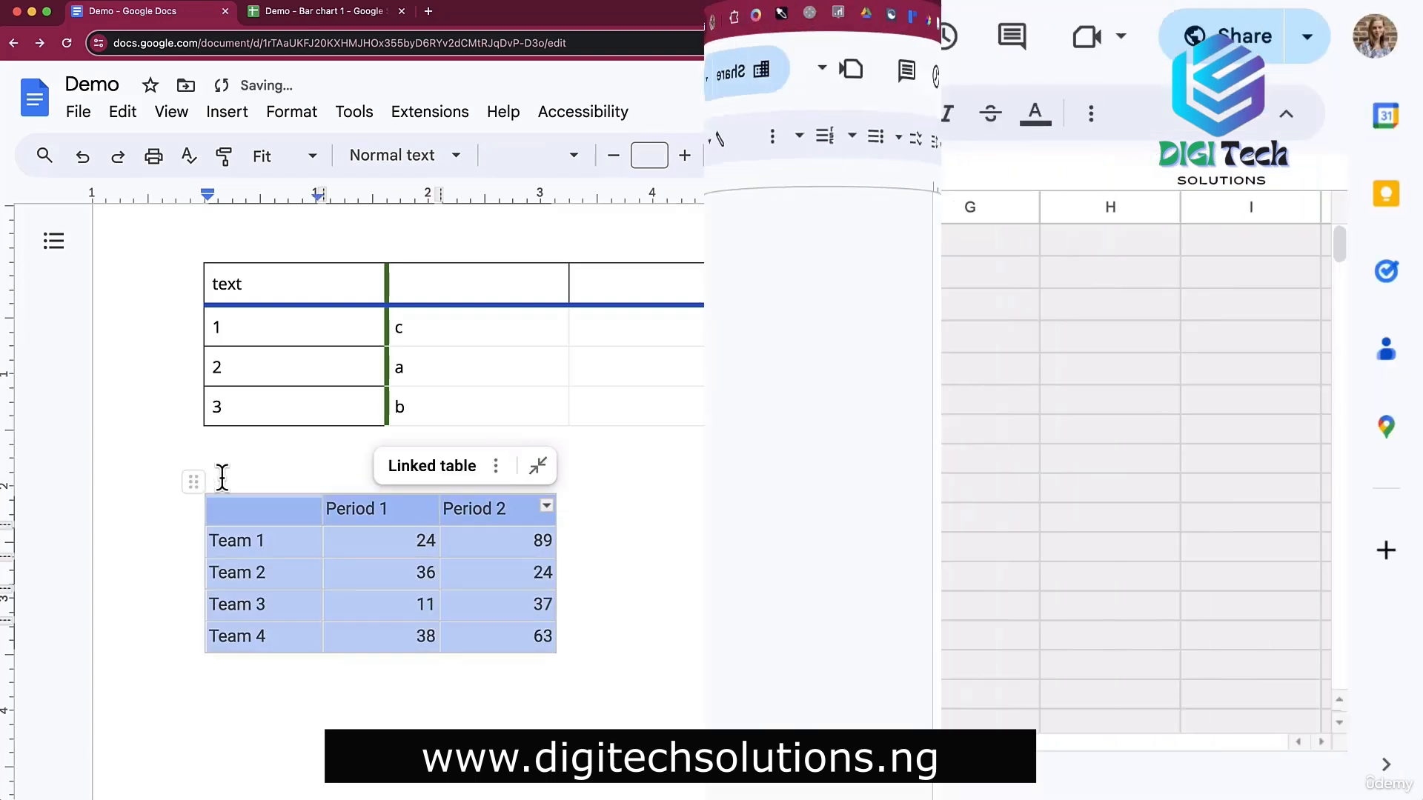
scroll(763, 280, "down", 3)
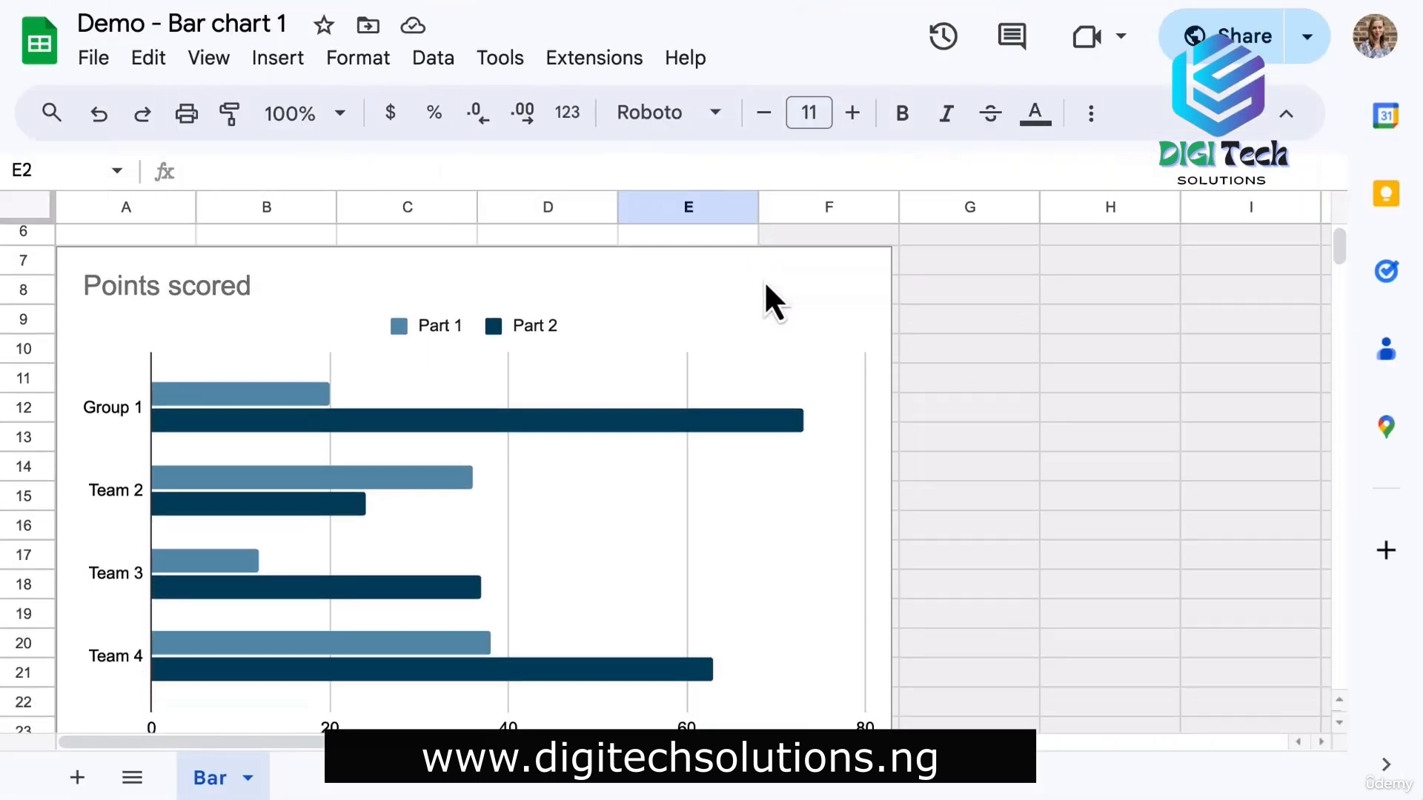
Copy the Points scored chart from Sheets and paste it linked into the document.
left_click(763, 280)
key("ctrl+c")
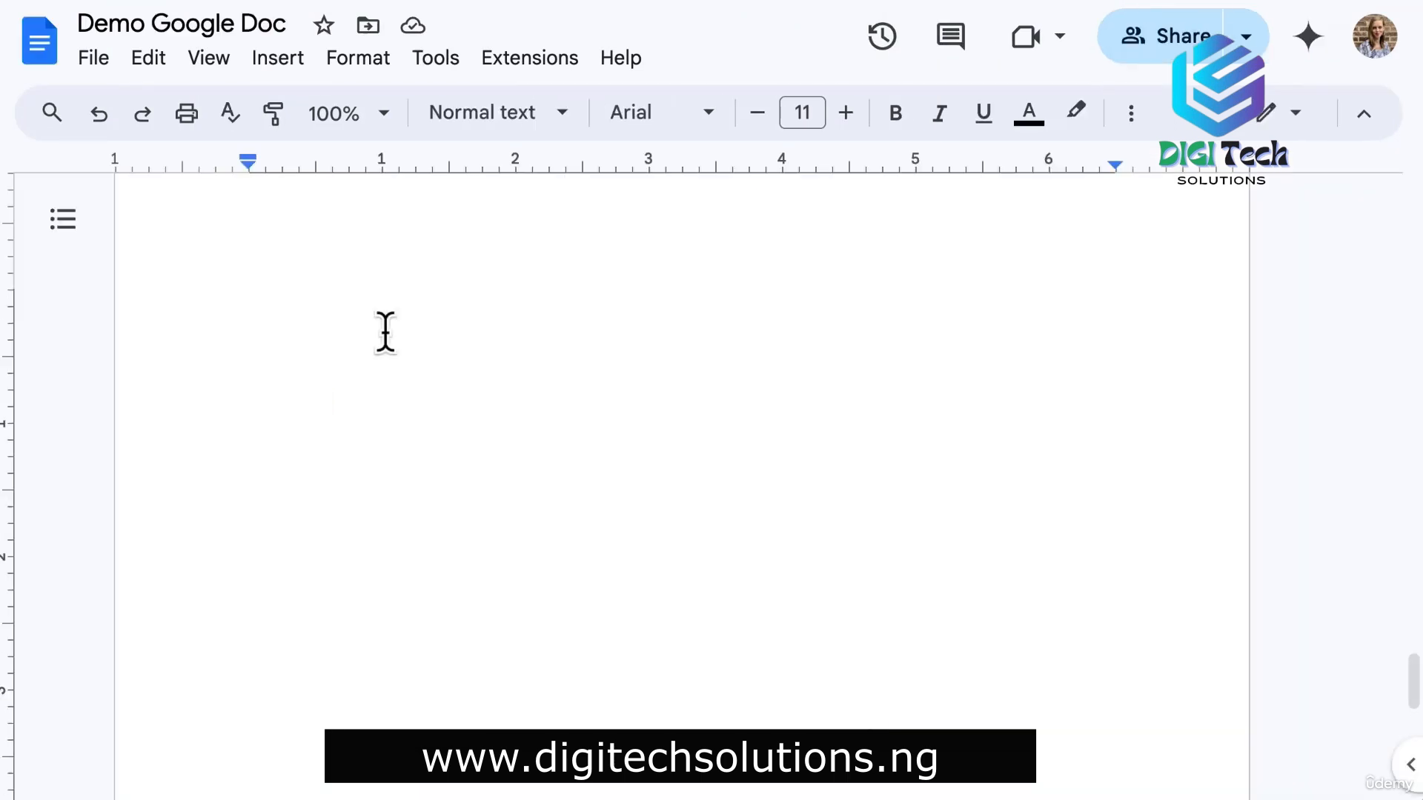
key("ctrl+v")
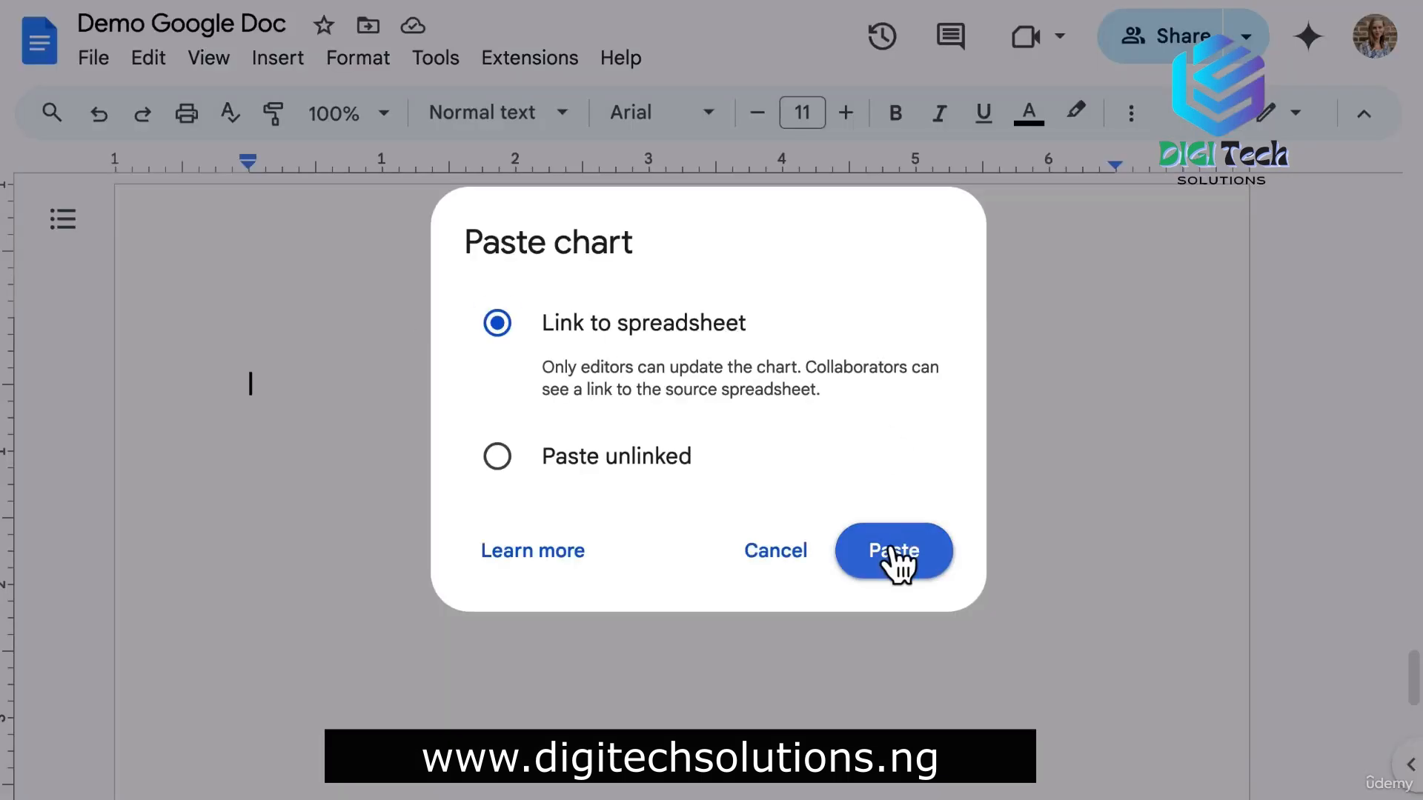
left_click(894, 557)
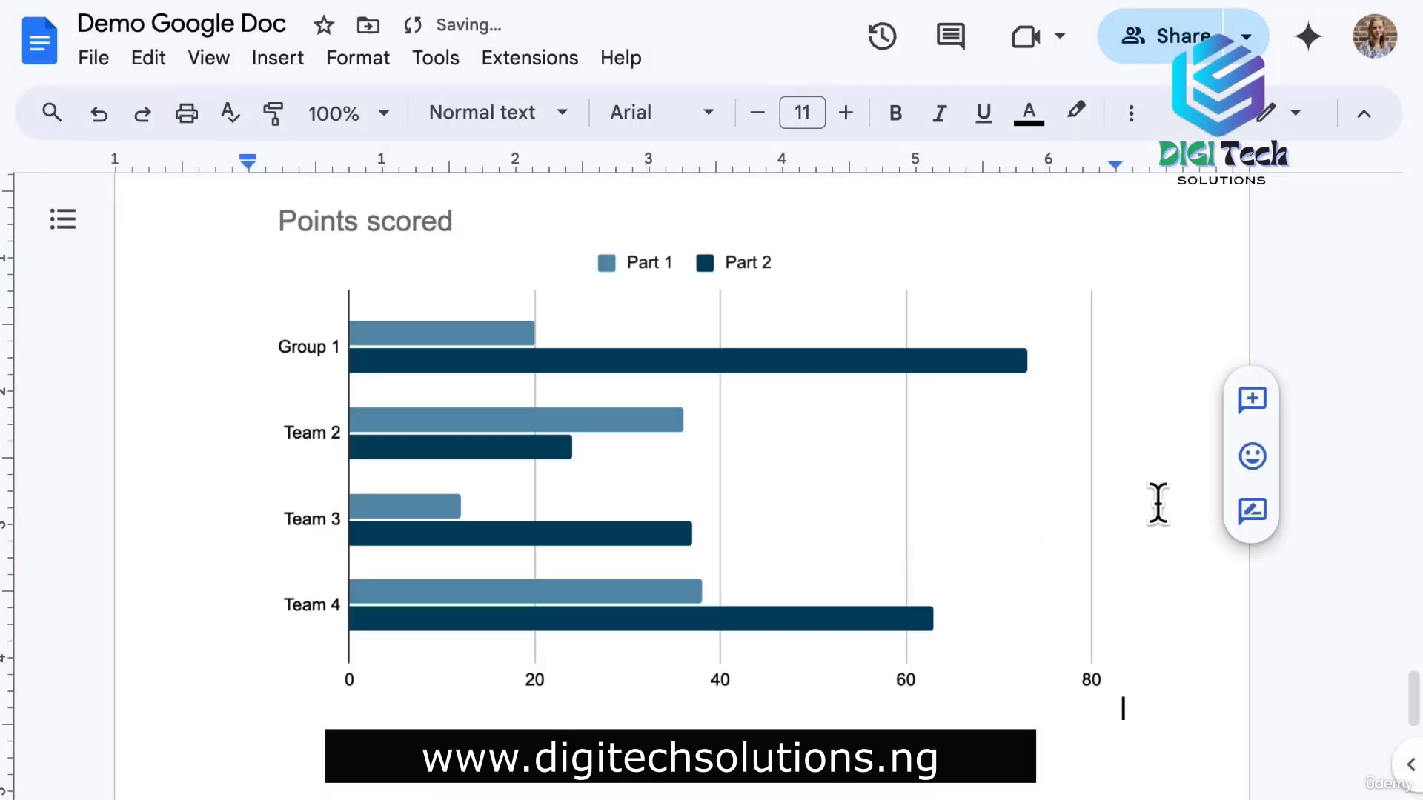
Show the chart's linked objects list, which includes Demo - Bar chart 1.
left_click(772, 446)
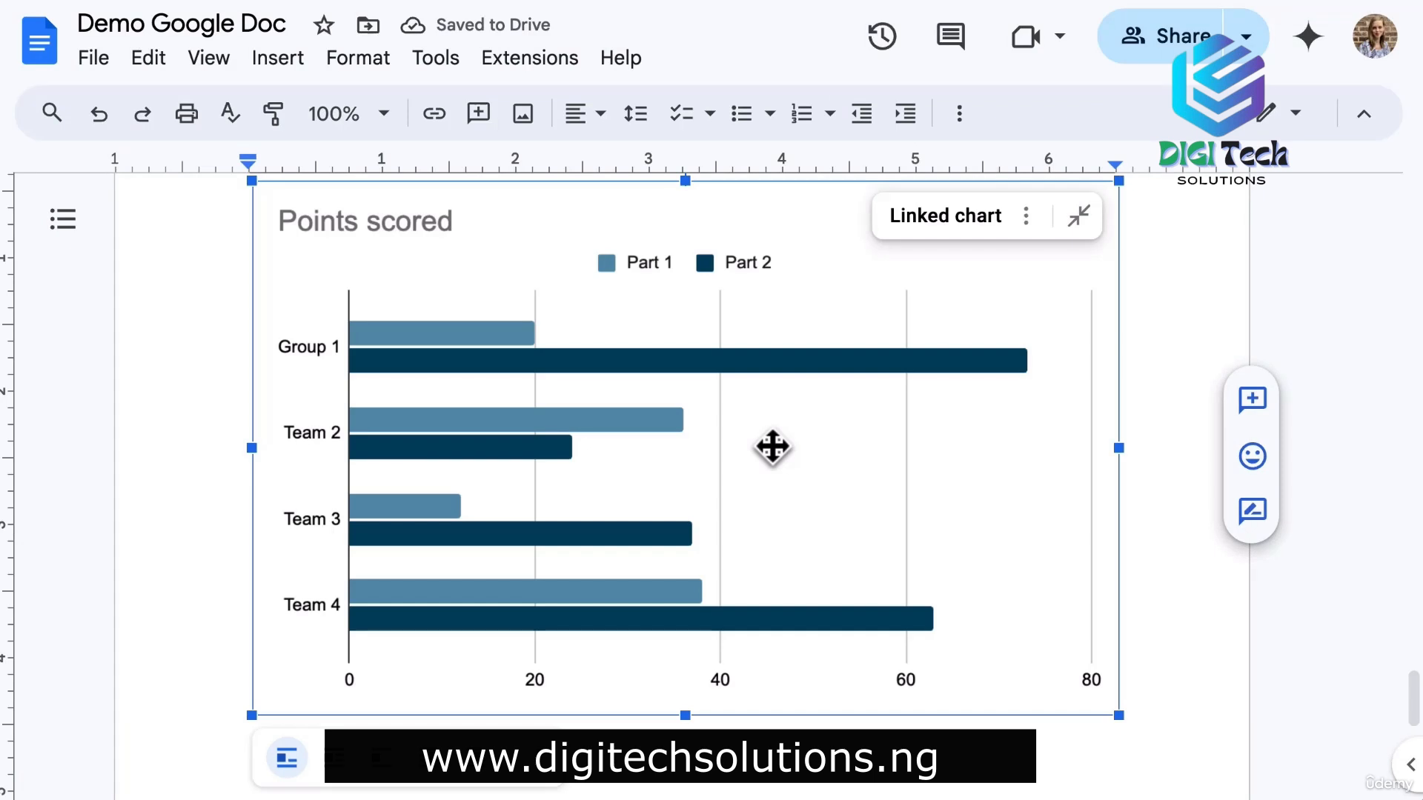
scroll(772, 446, "up", 1)
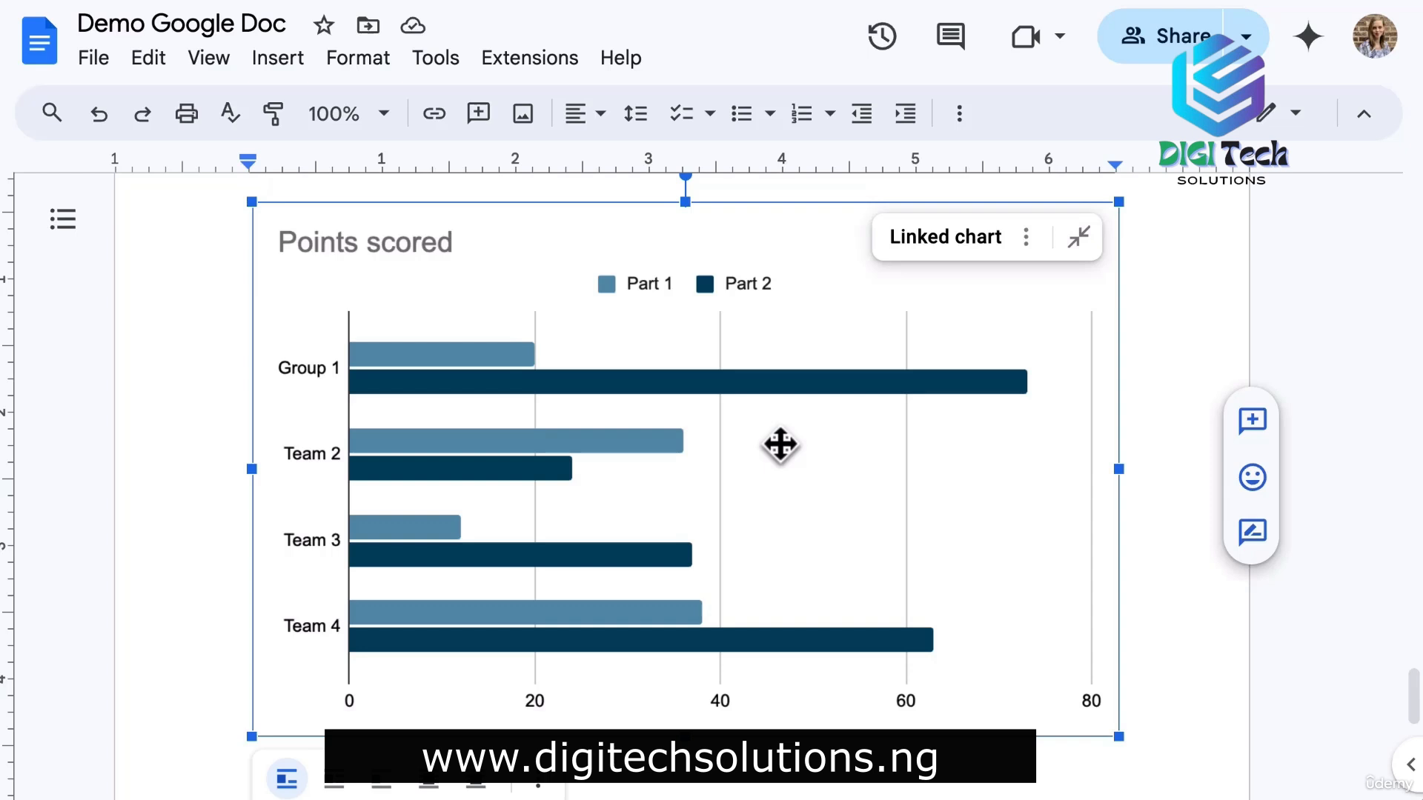
left_click(1026, 238)
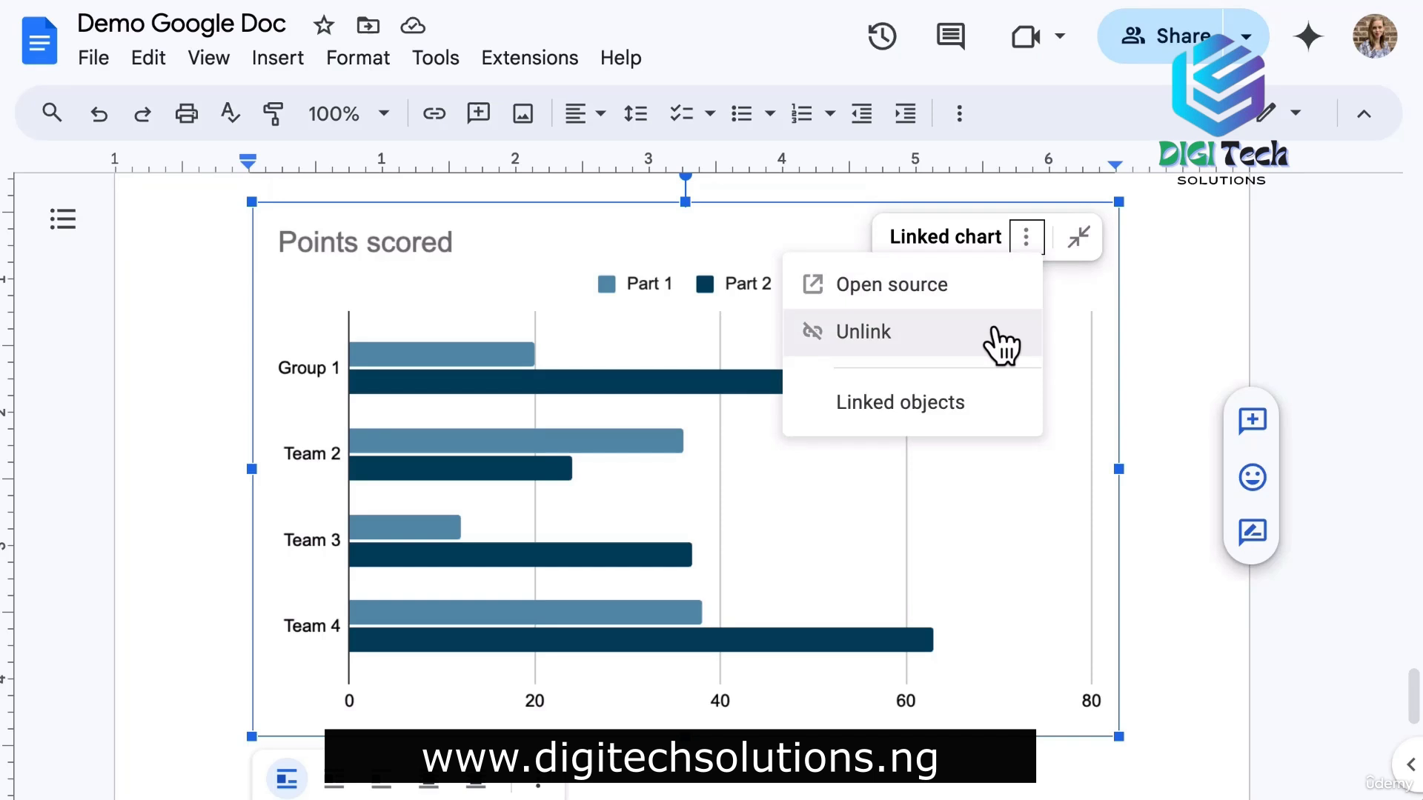
left_click(955, 423)
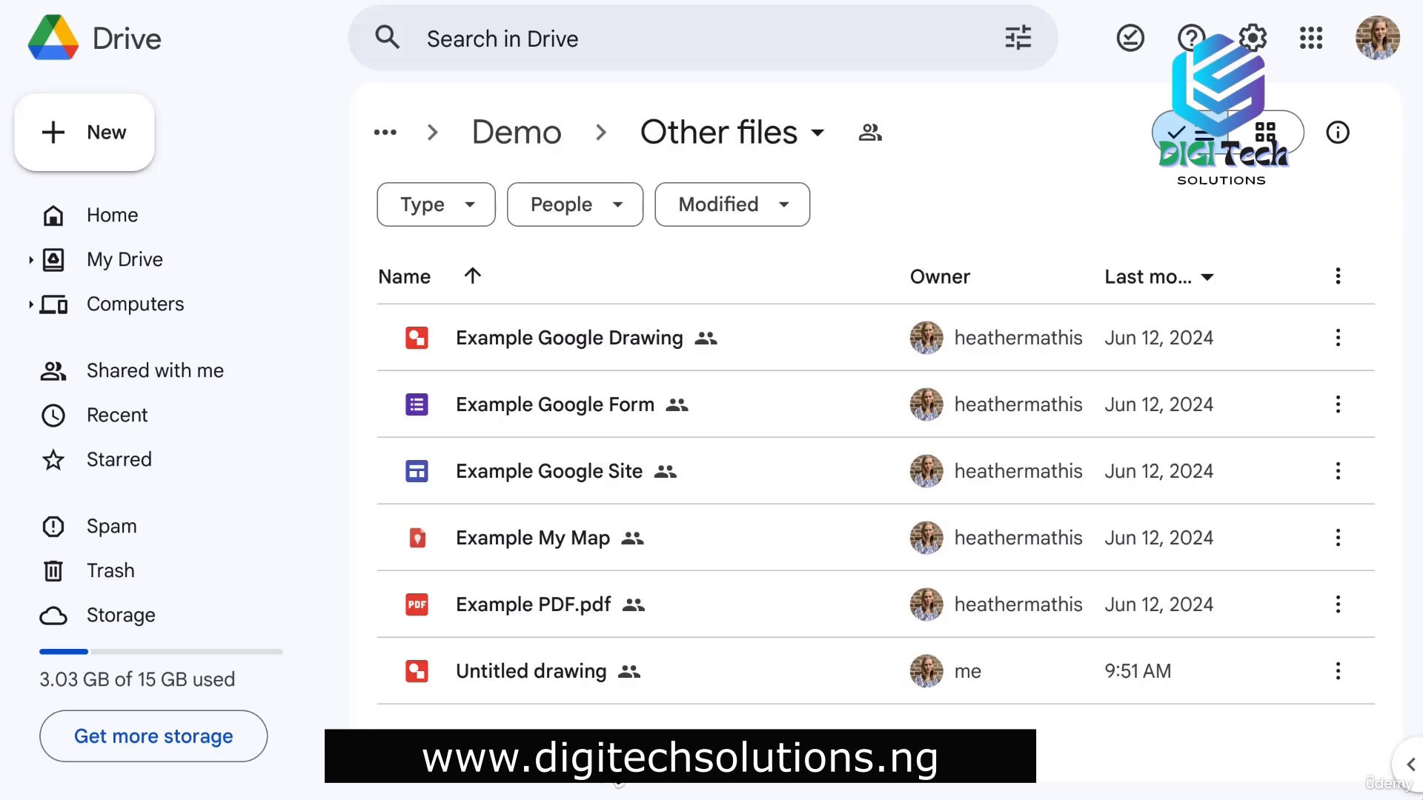
Create a new blank Google Drawings file from Drive's New menu.
left_click(86, 165)
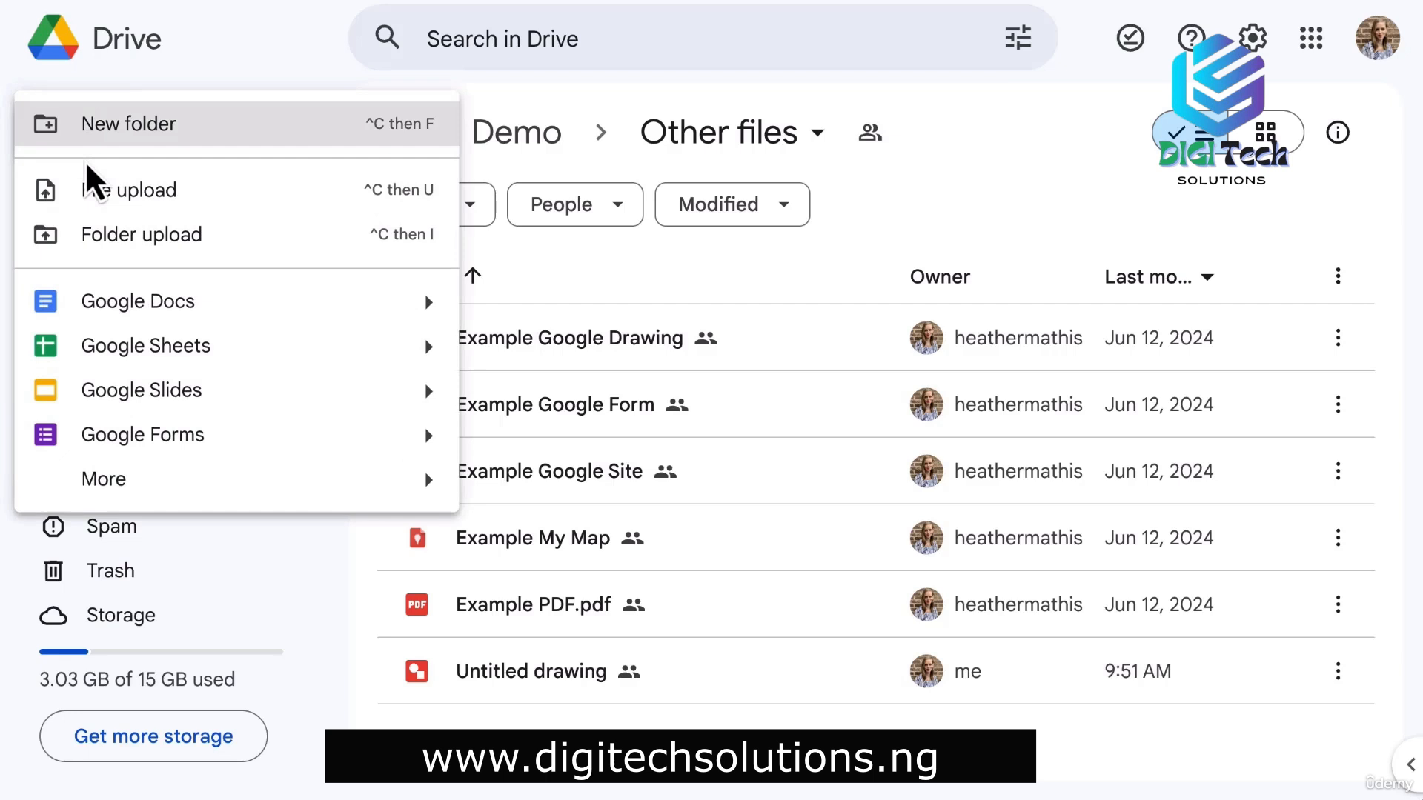
mouse_move(368, 489)
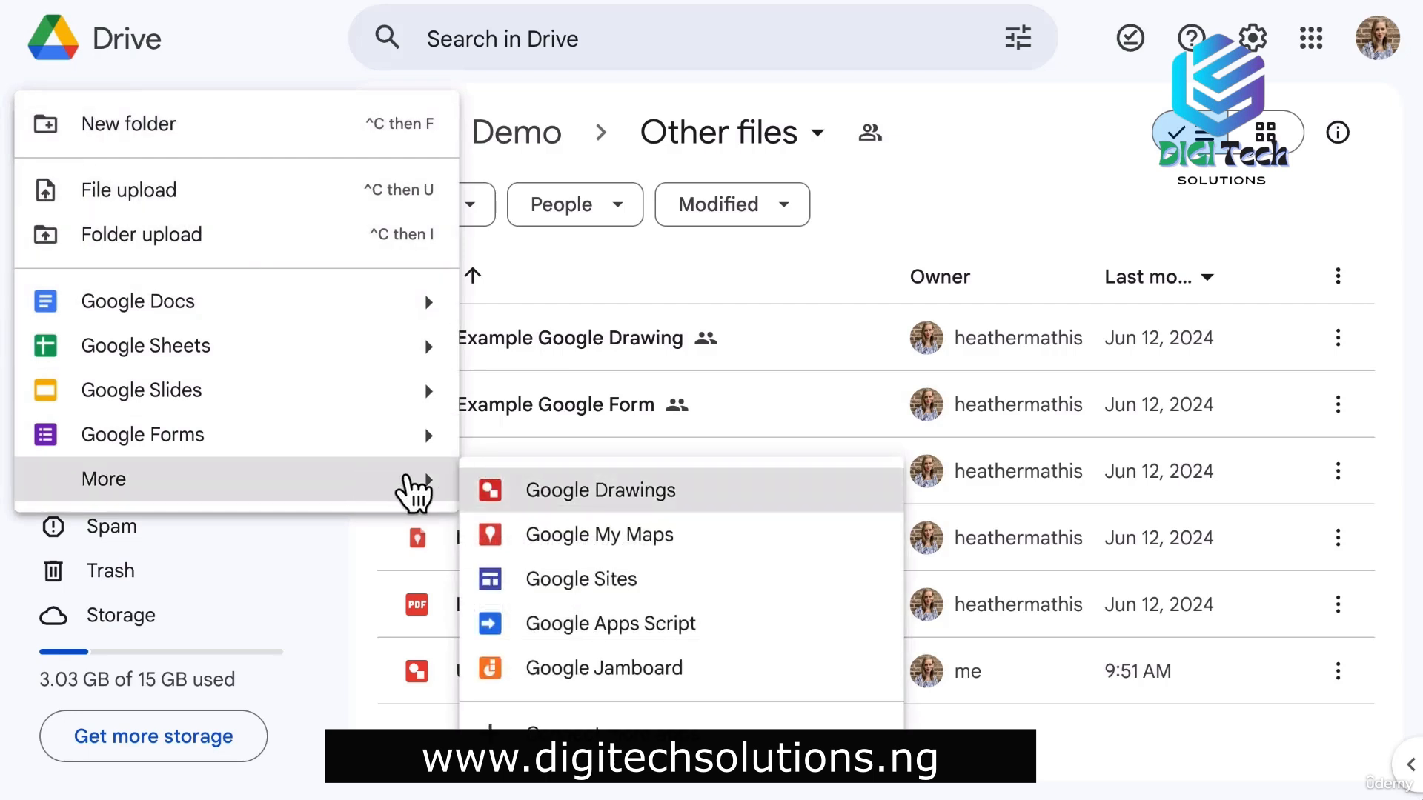
left_click(704, 500)
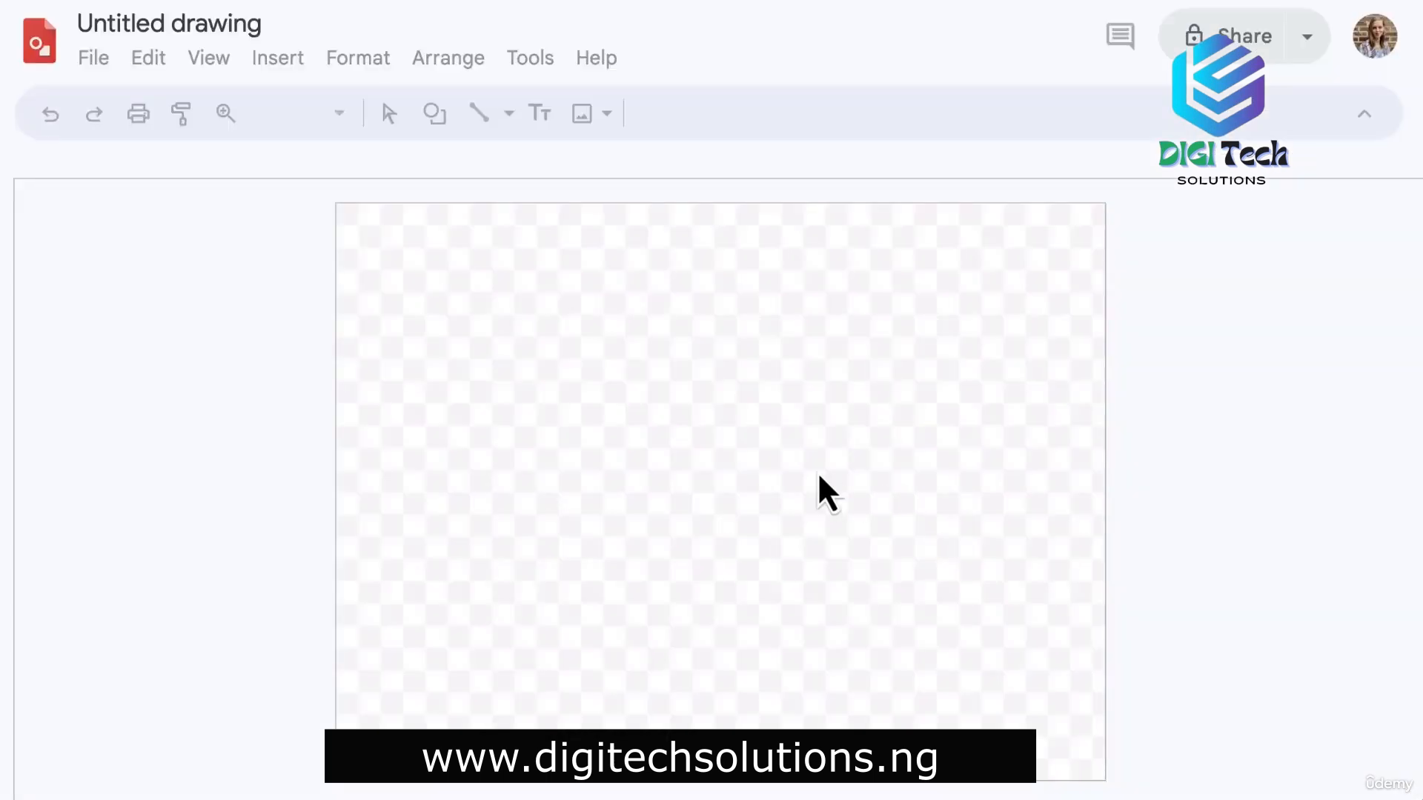
Set a white background and draw a light gray rounded box with a 4px border.
right_click(547, 318)
mouse_move(889, 592)
left_click(1293, 302)
left_click(434, 112)
mouse_move(664, 175)
left_click(823, 170)
mouse_move(549, 251)
left_mouse_down()
mouse_move(692, 331)
mouse_move(819, 343)
left_mouse_up()
left_click(651, 113)
left_click(877, 306)
left_click(744, 113)
left_click(815, 294)
Copy the box and paste copies into a middle row of three and a bottom row of two.
key("ctrl+c")
key("ctrl+v")
left_click_drag(732, 290, 469, 417)
key("ctrl+v")
left_click_drag(778, 322, 743, 492)
key("ctrl+v")
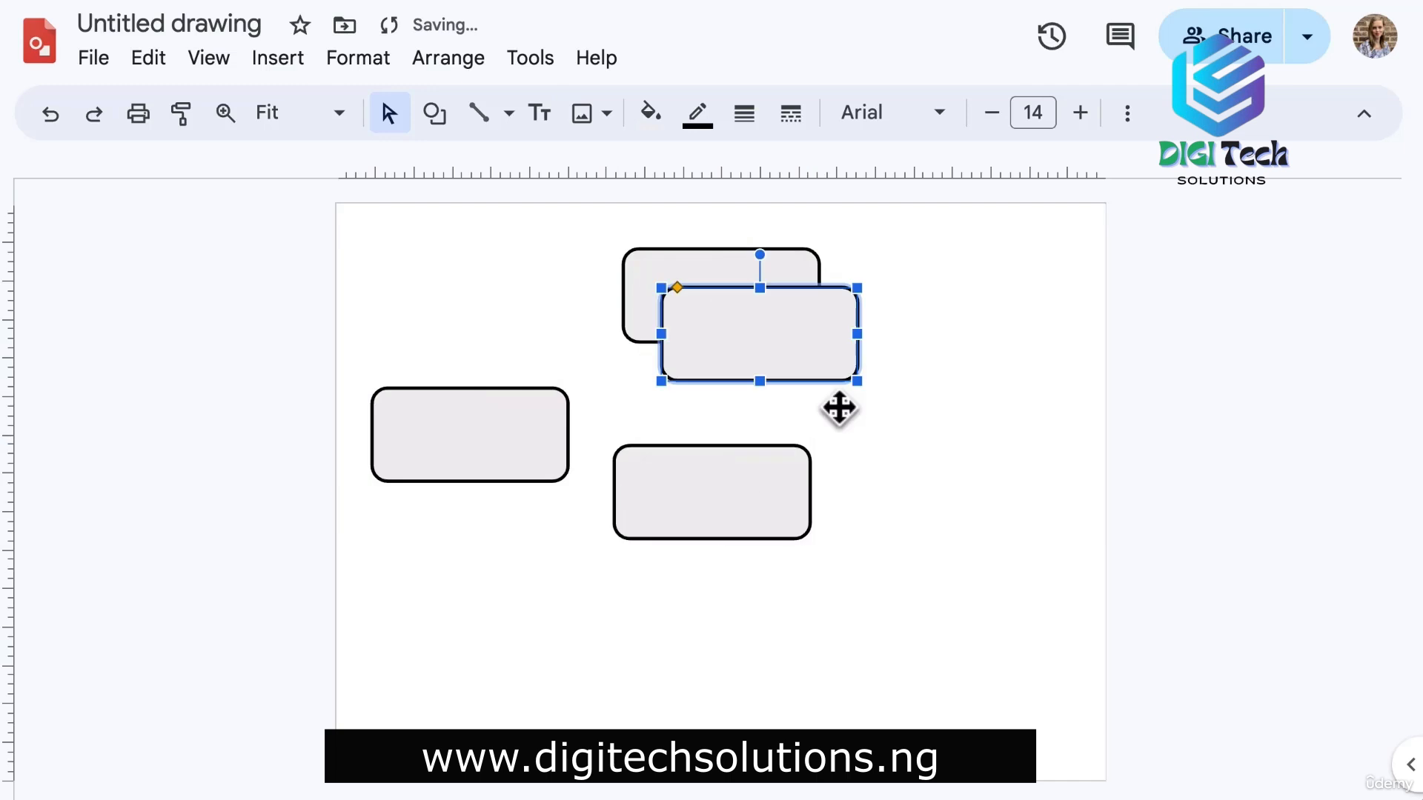
left_click_drag(811, 351, 1019, 429)
key("ctrl+v")
left_click_drag(765, 360, 560, 687)
key("ctrl+v")
left_click_drag(579, 681, 847, 685)
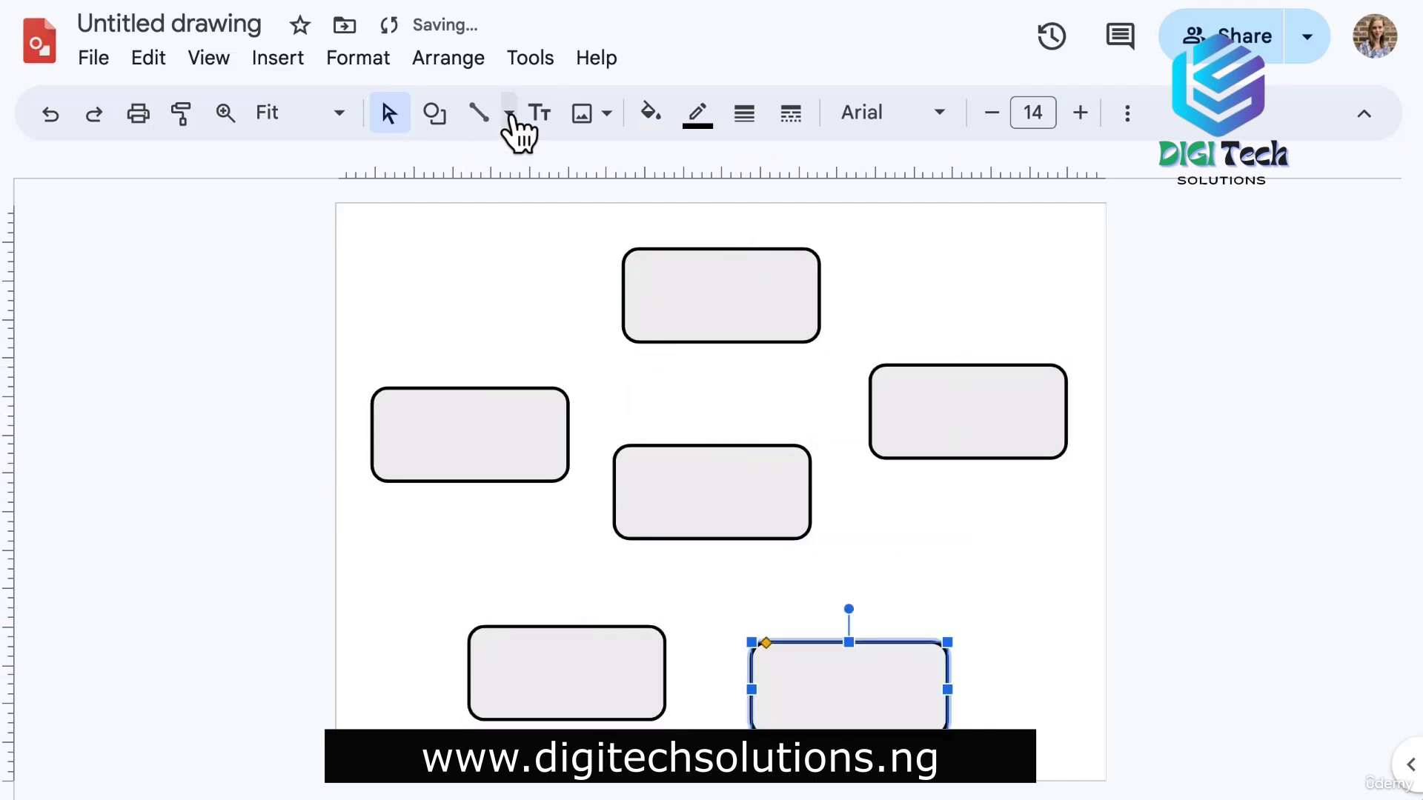
Join the boxes with 4px elbow connectors into a tree.
left_click(508, 113)
left_click(578, 252)
left_click(744, 113)
left_click(744, 113)
mouse_move(460, 381)
left_mouse_down()
mouse_move(730, 349)
mouse_move(721, 341)
mouse_move(712, 445)
left_mouse_up()
left_click(697, 113)
left_click(741, 298)
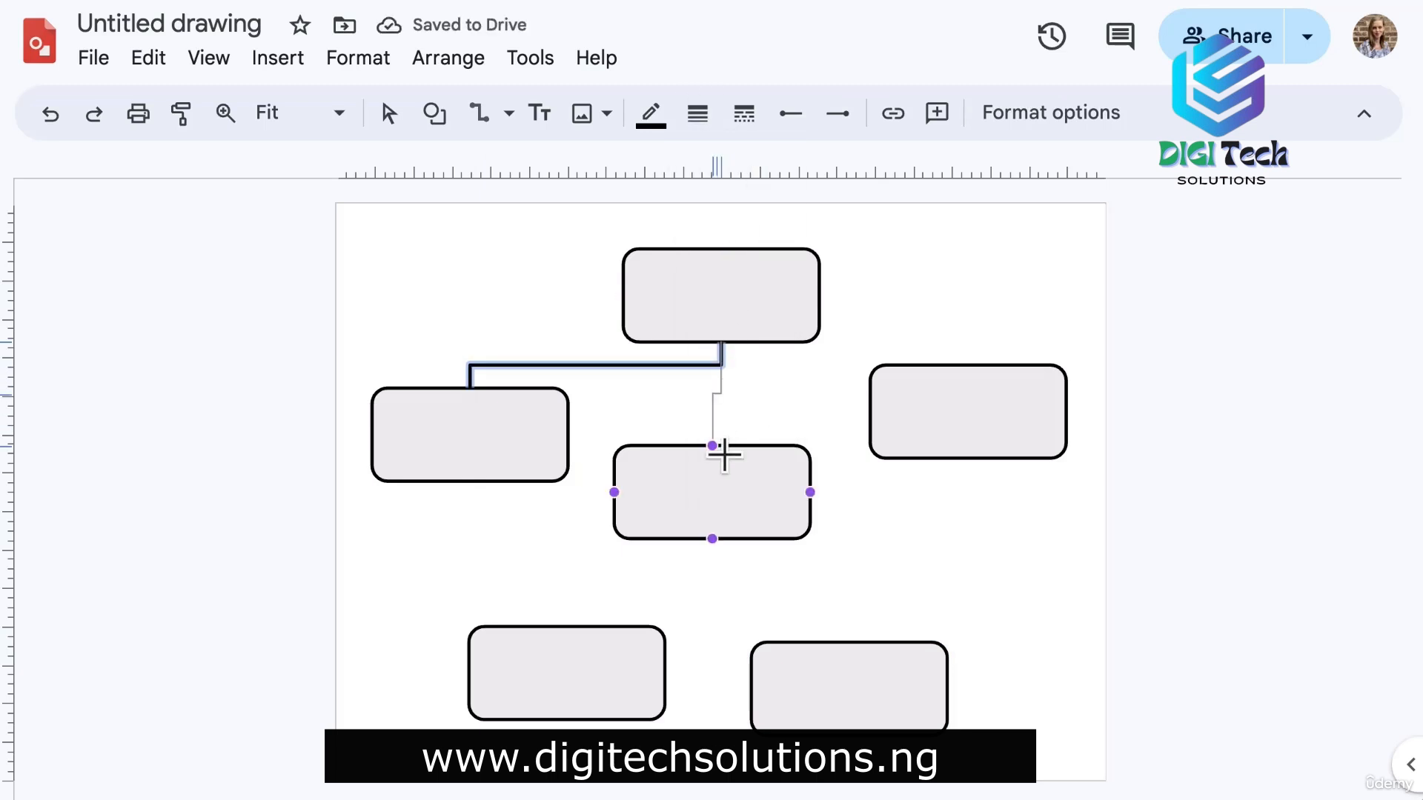
left_click_drag(720, 342, 968, 364)
mouse_move(712, 538)
left_mouse_down()
mouse_move(567, 626)
mouse_move(849, 642)
left_mouse_up()
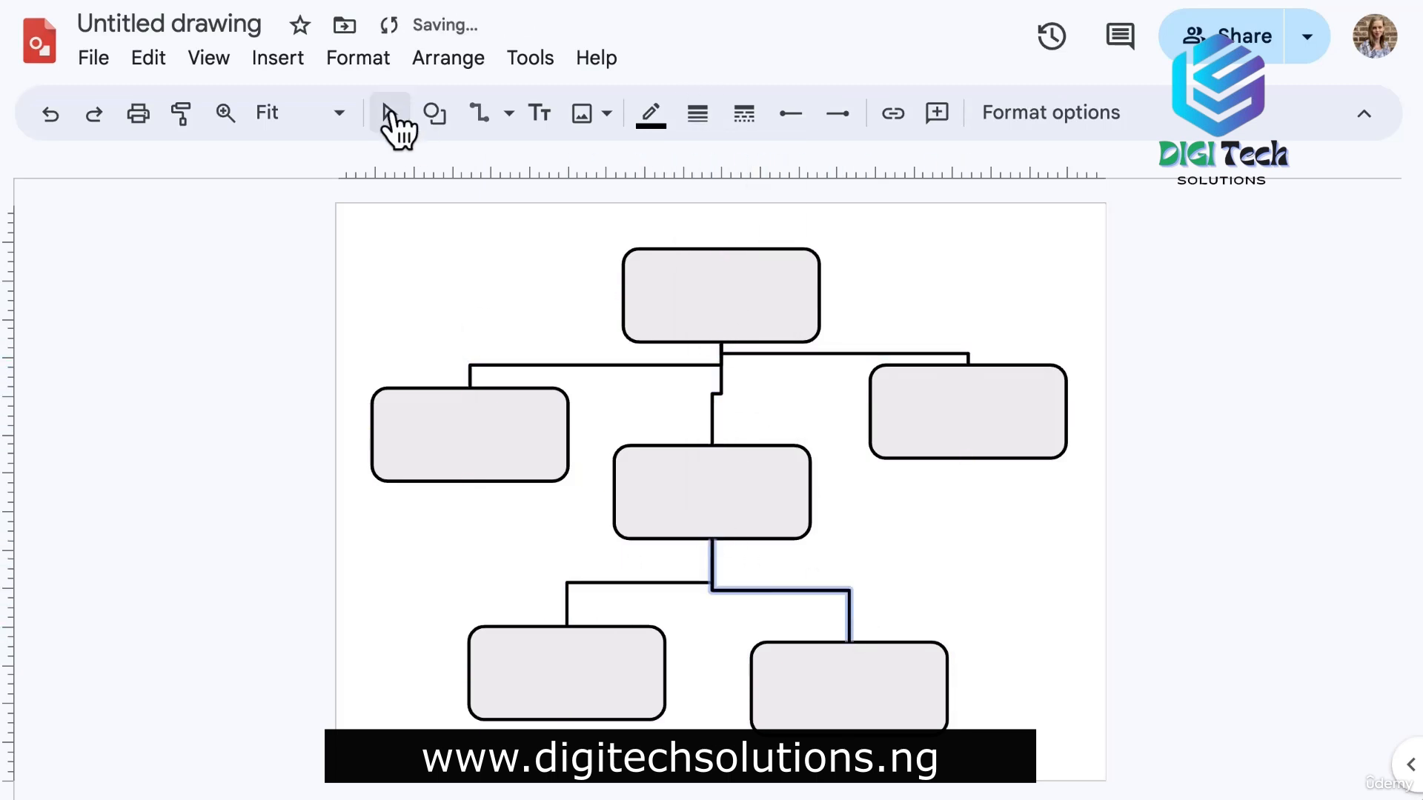
left_click(389, 113)
Fill the three middle-row boxes purple and the two bottom boxes green.
left_click(469, 434)
left_click(800, 482, "shift")
left_click(926, 415, "shift")
left_click(650, 113)
left_click(908, 423)
left_click(850, 686)
left_click(543, 682, "shift")
left_click(650, 112)
left_click(789, 456)
Nudge the purple and green boxes into alignment.
key("Escape")
left_click_drag(948, 421, 943, 444)
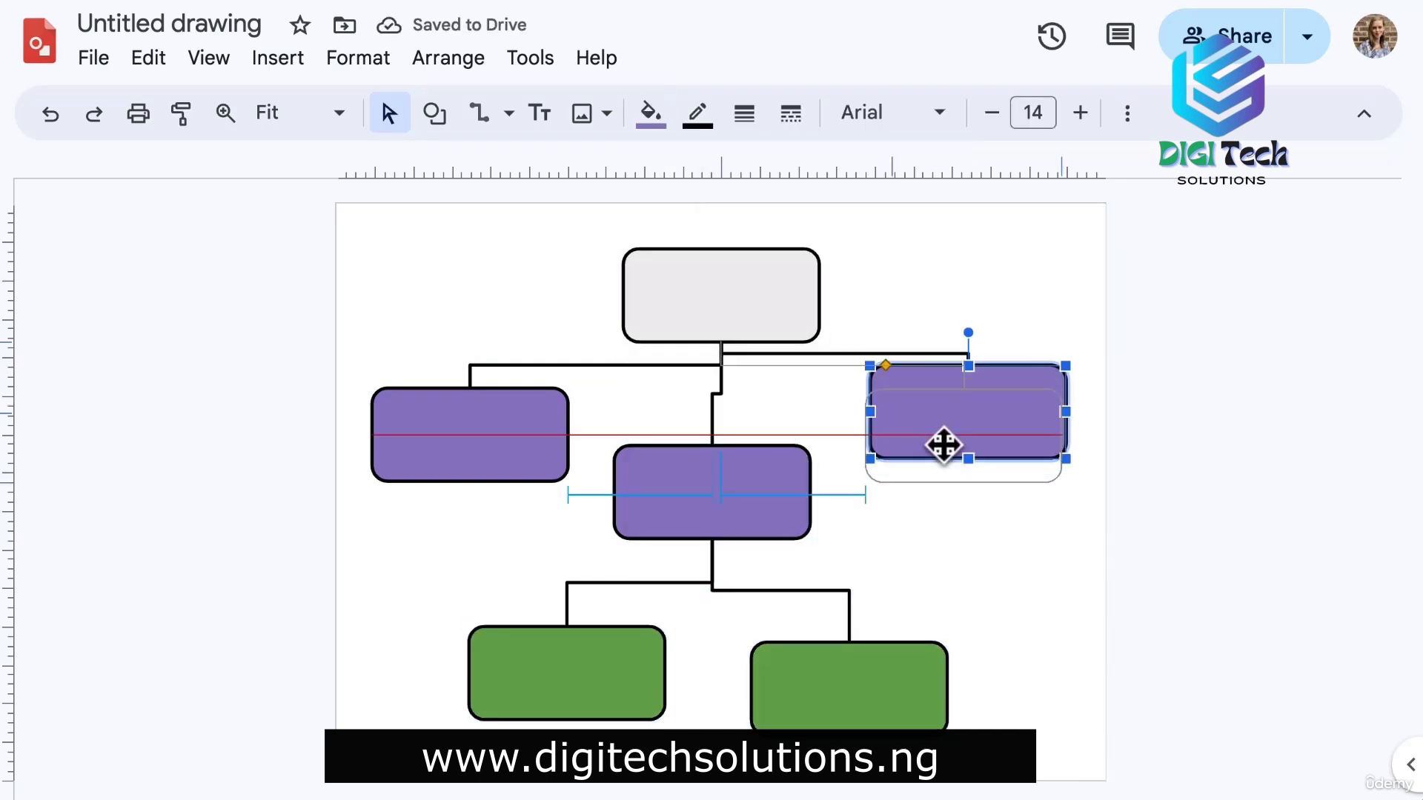
left_click_drag(711, 492, 709, 527)
left_click_drag(810, 676, 924, 667)
left_click_drag(565, 696, 522, 700)
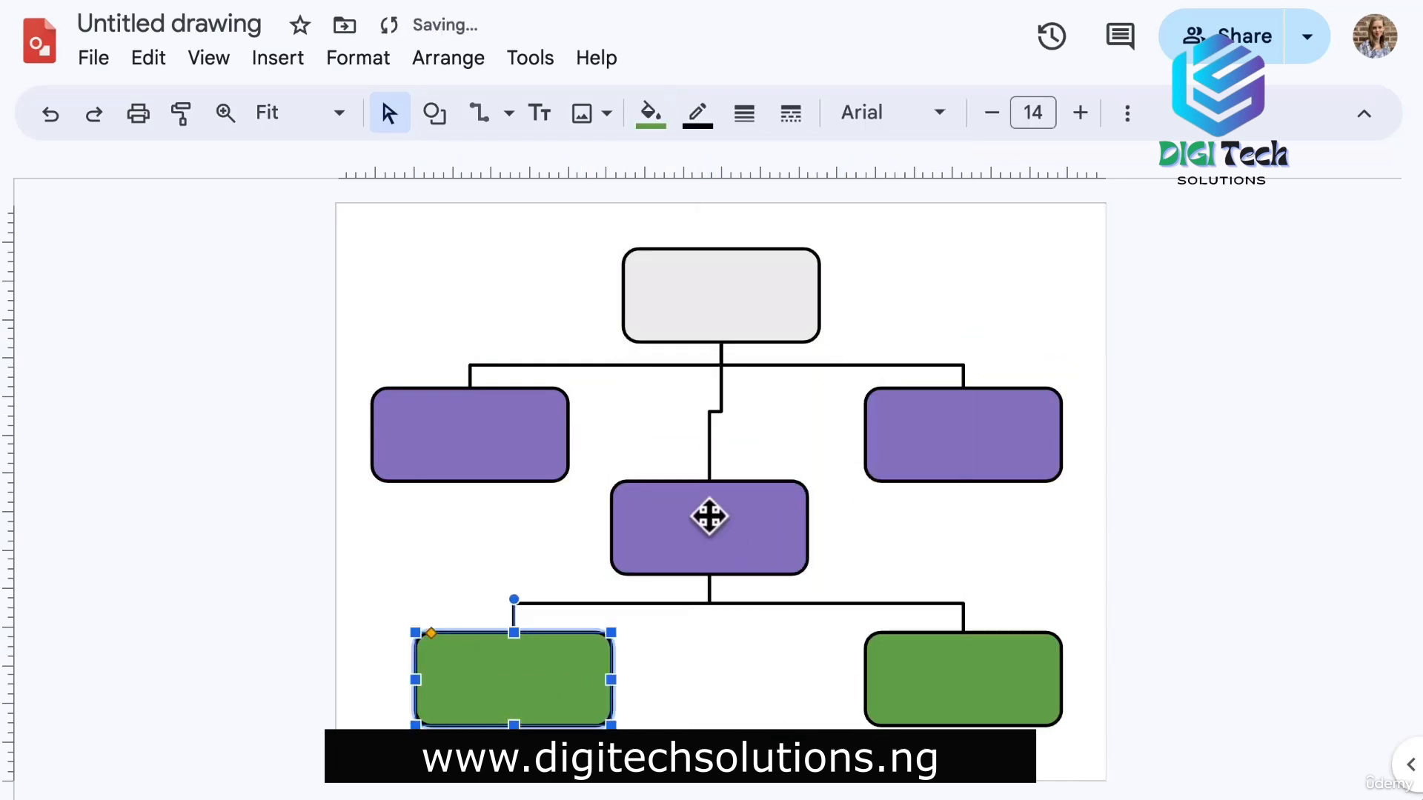
left_click_drag(708, 515, 708, 489)
left_click(1121, 513)
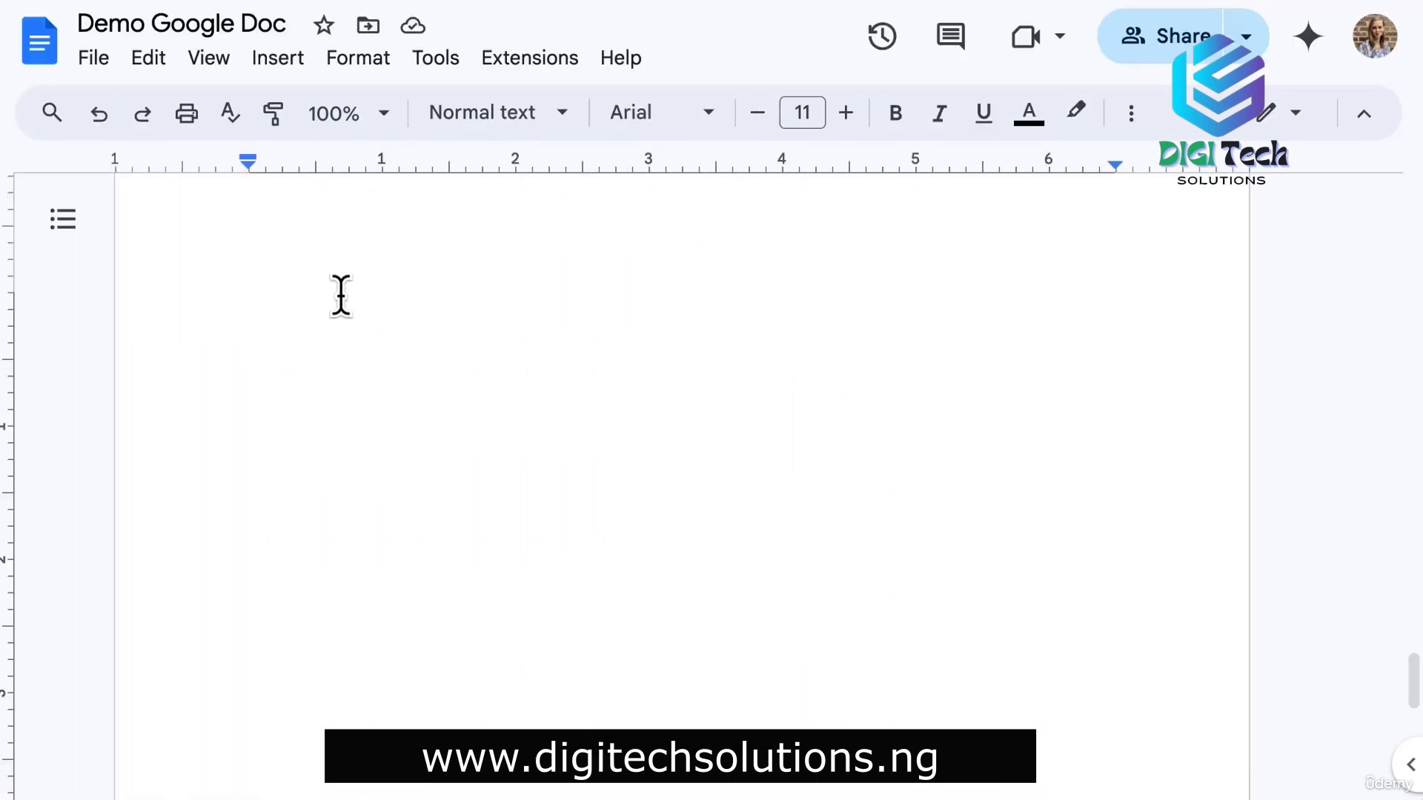
Insert the org-chart drawing from Drive, linked to its source.
left_click(289, 67)
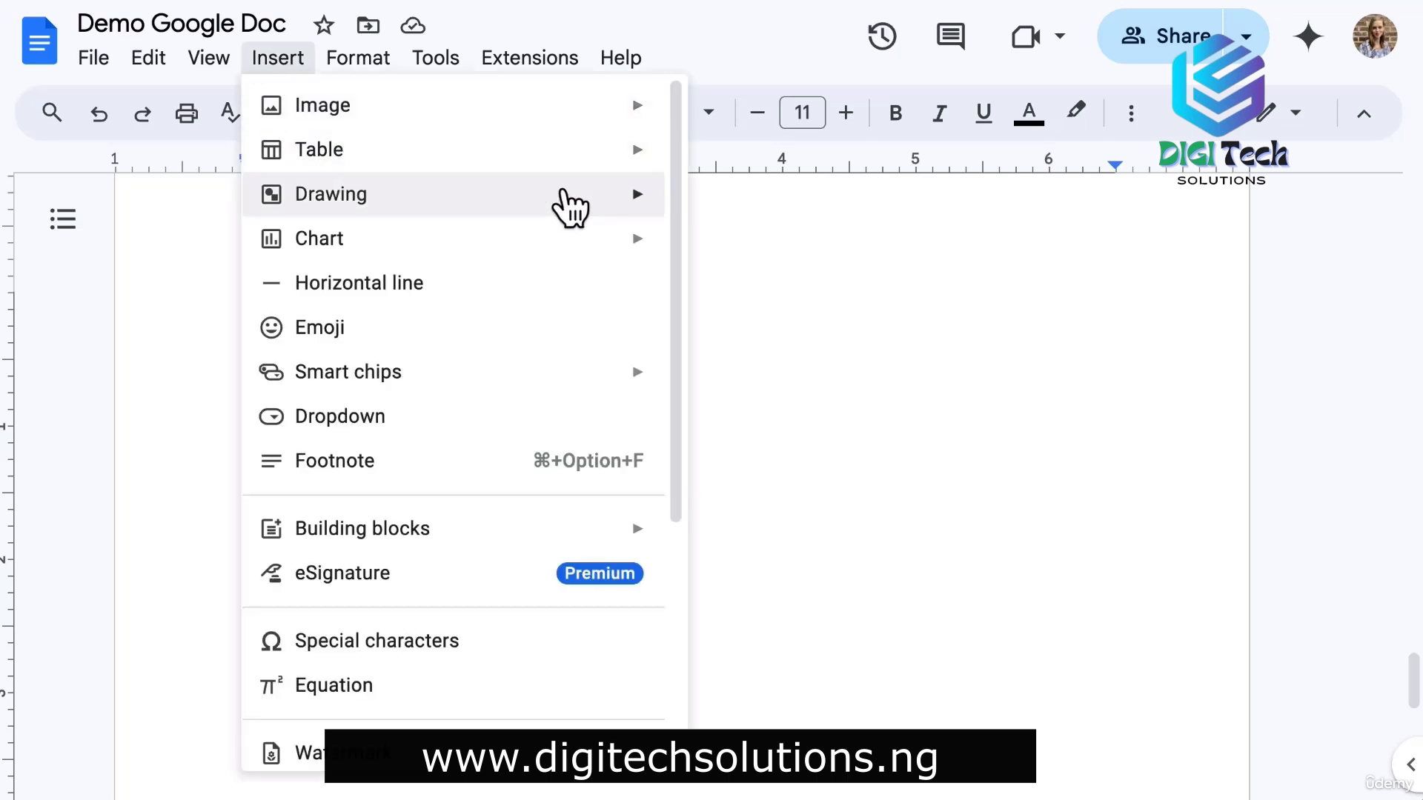
mouse_move(571, 207)
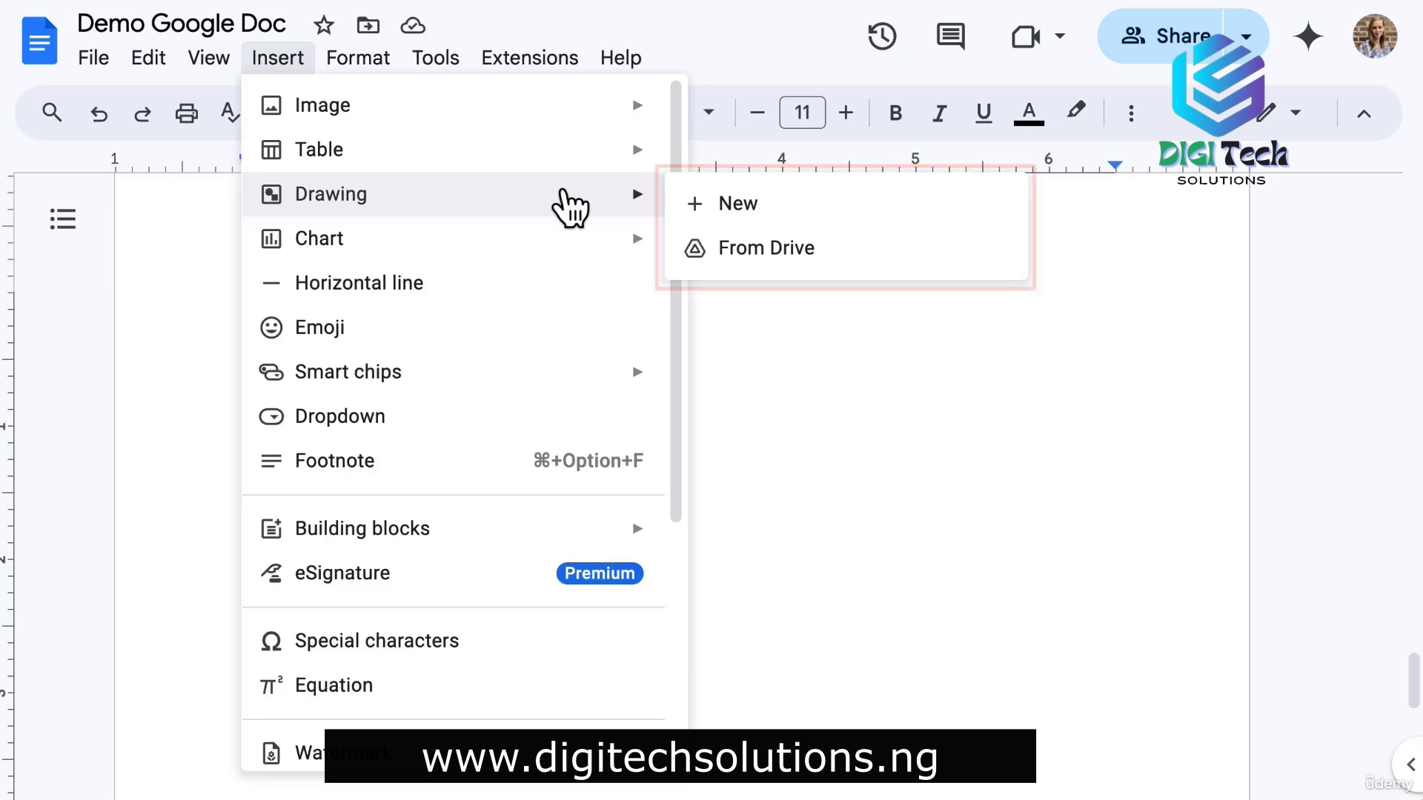
left_click(746, 257)
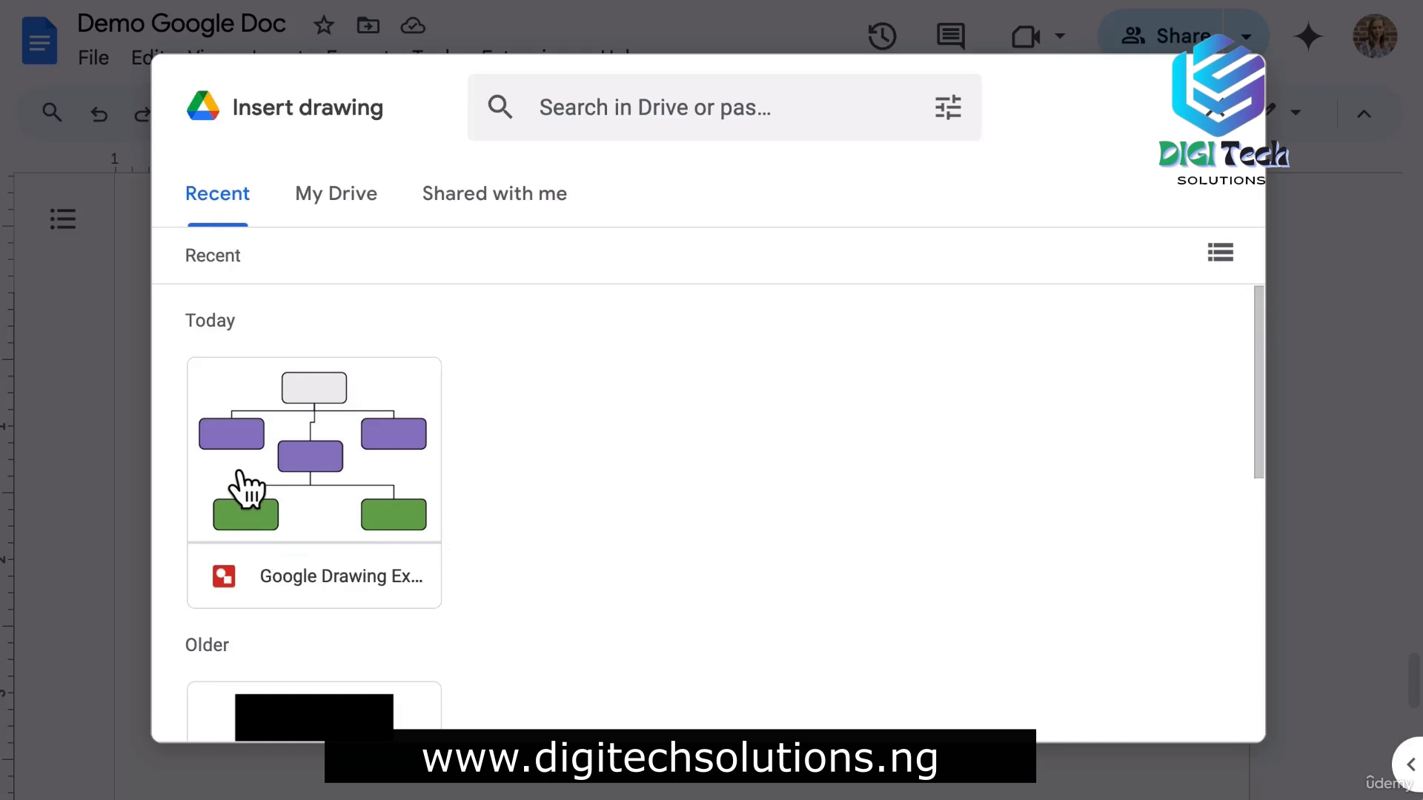
left_click(295, 446)
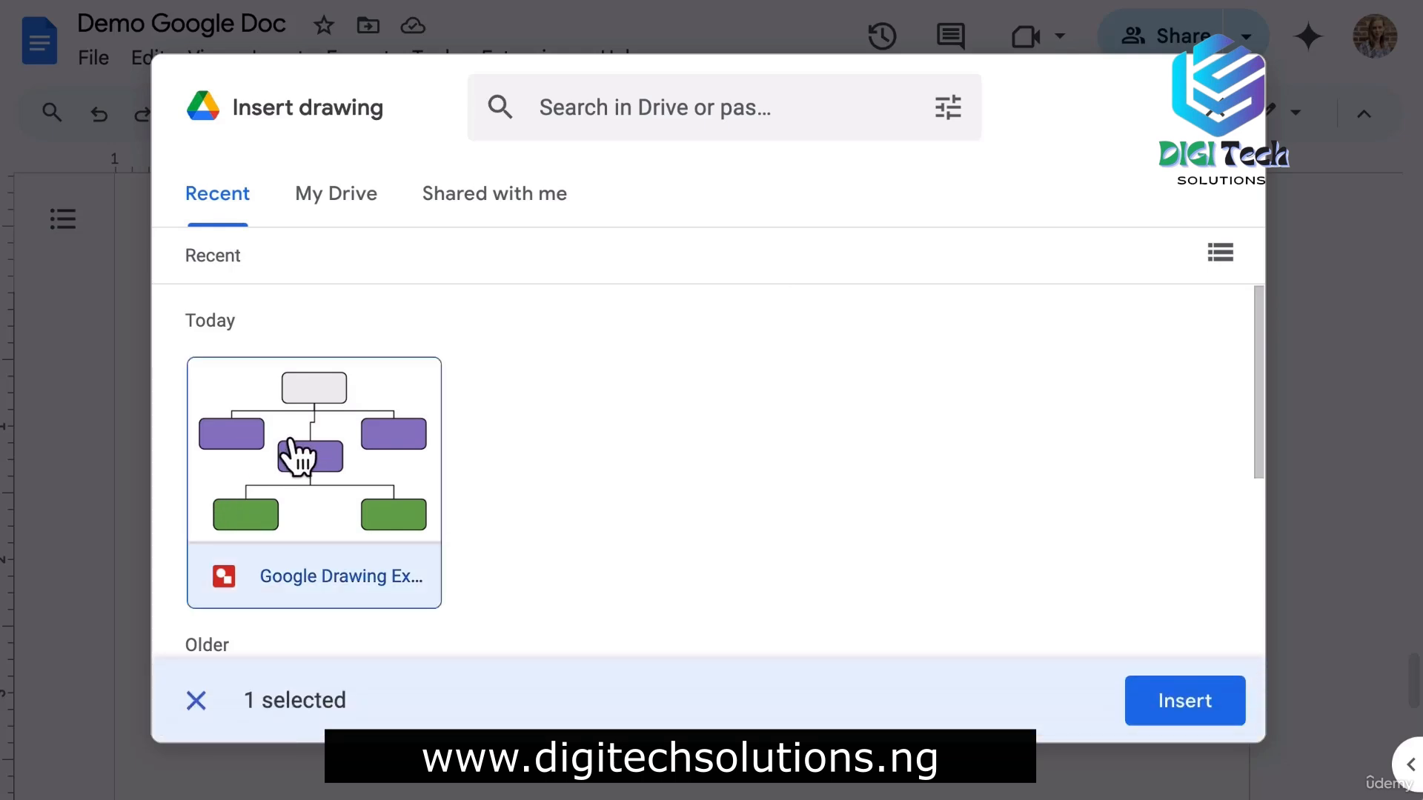
left_click(1189, 700)
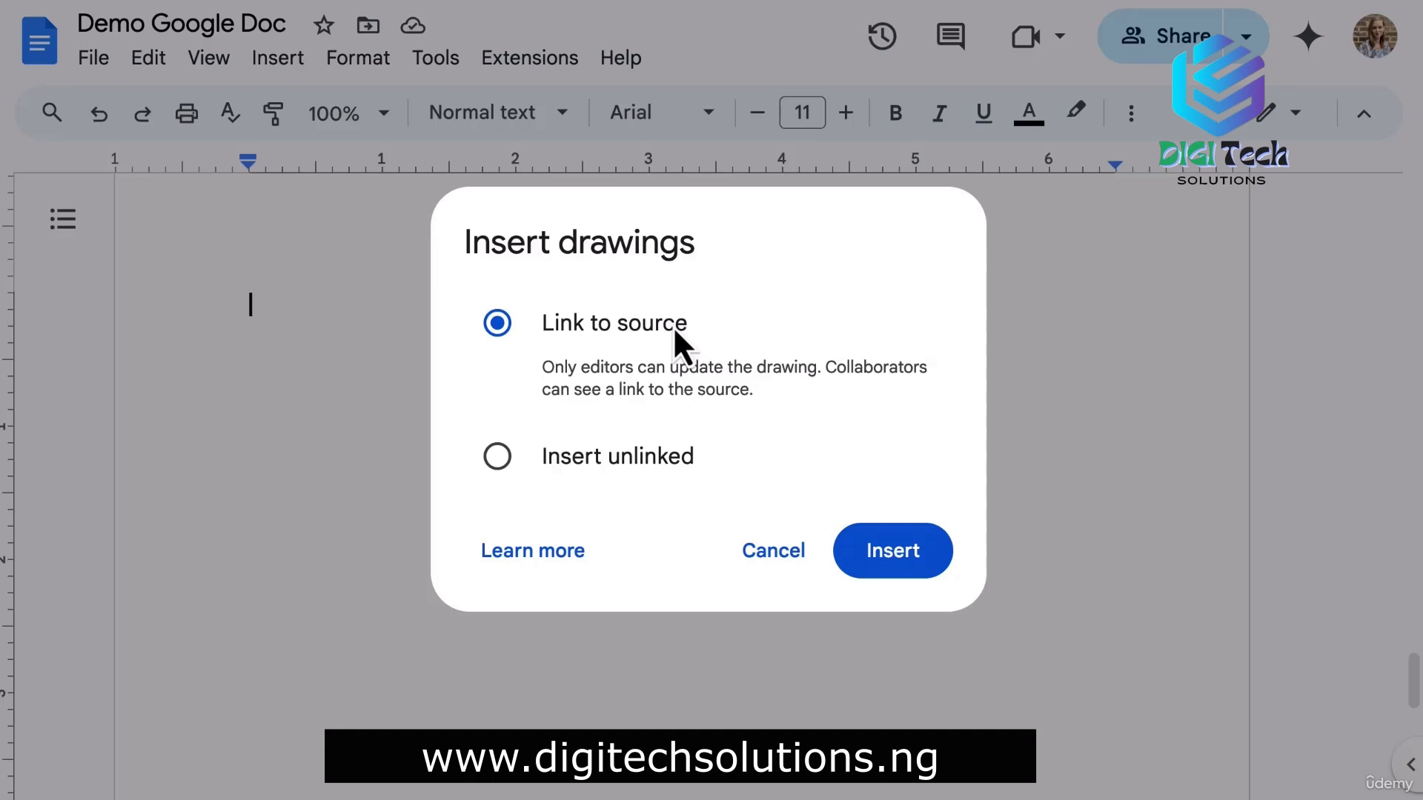
left_click(925, 570)
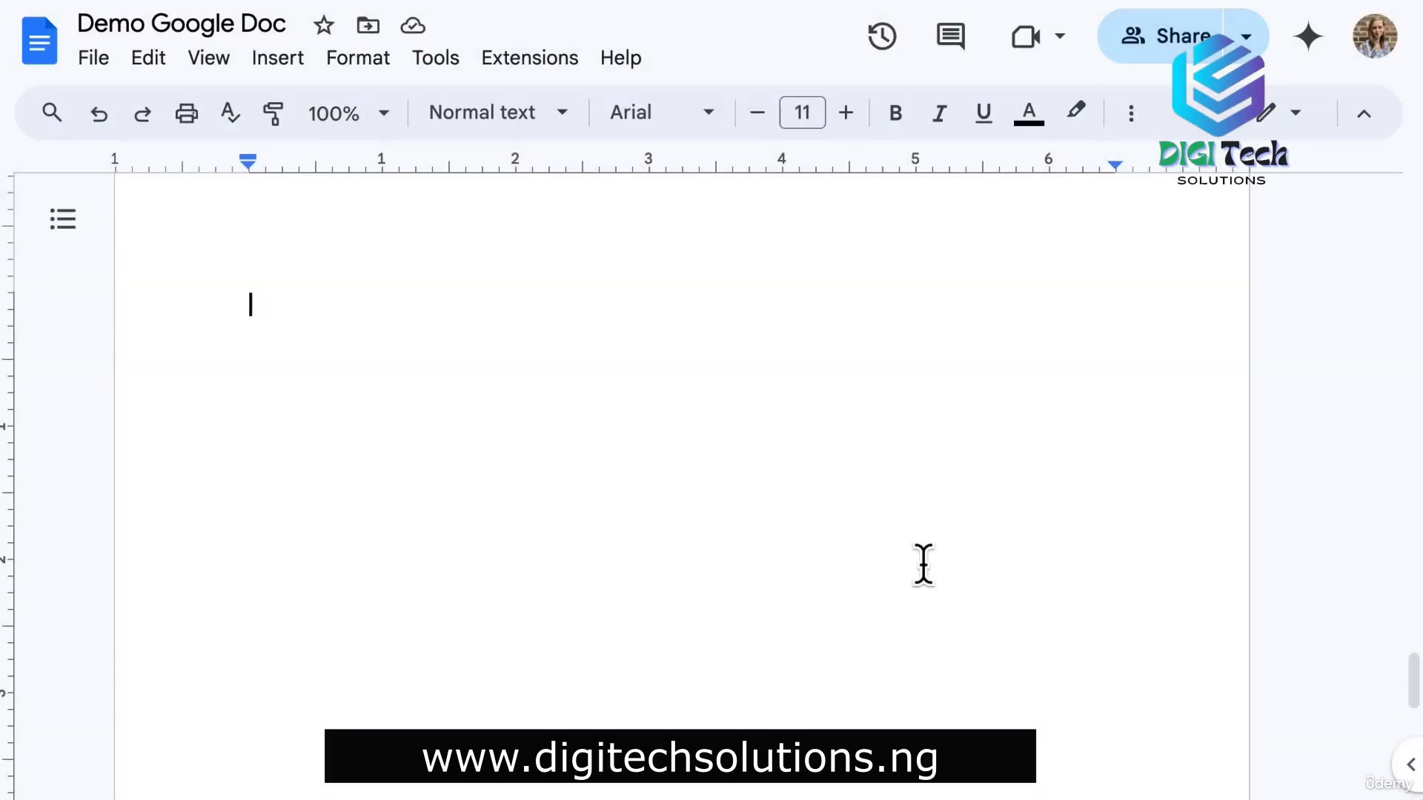
Shrink the org chart, check its linked-drawing options, and add an empty line below it.
left_click(685, 450)
left_click_drag(1105, 701, 751, 453)
scroll(751, 453, "up", 3)
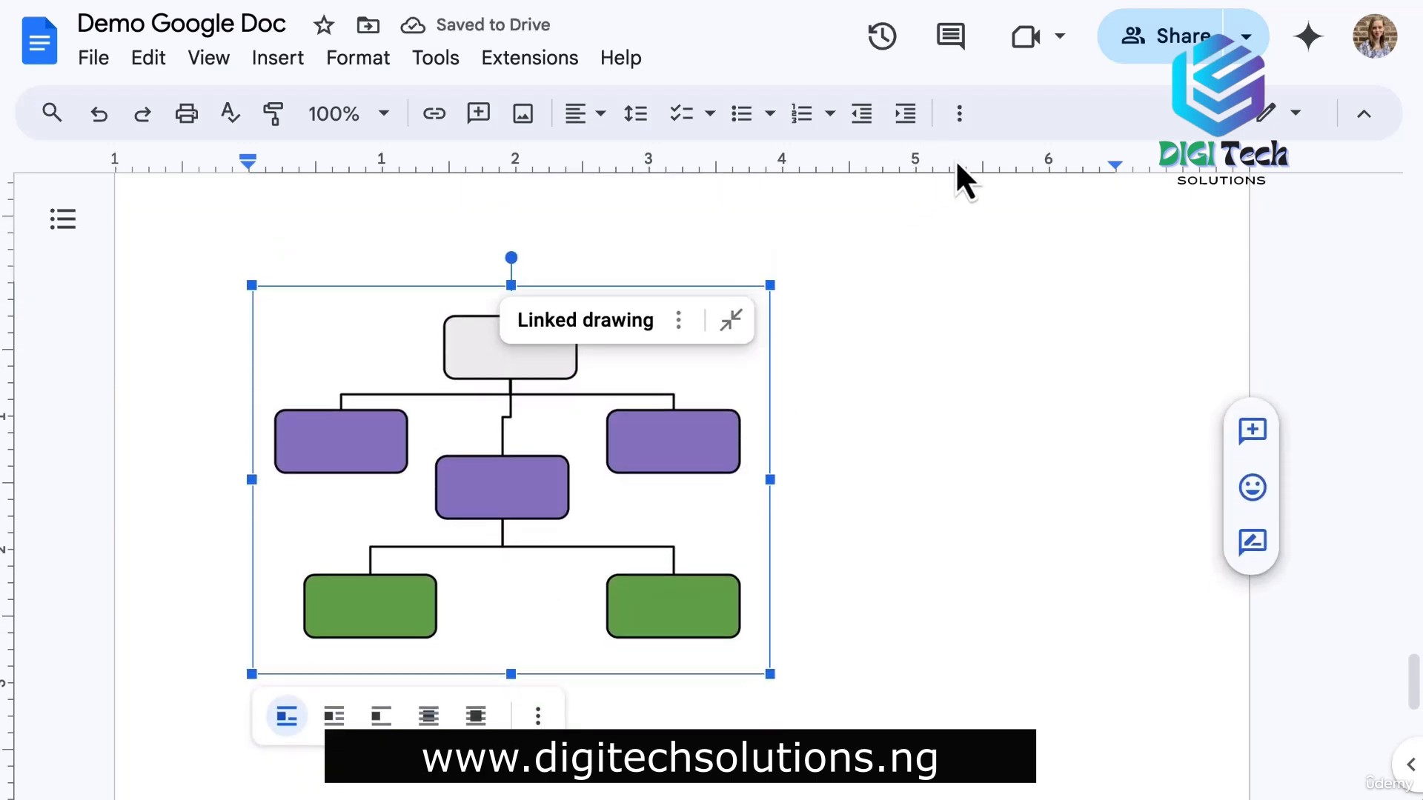
left_click(957, 117)
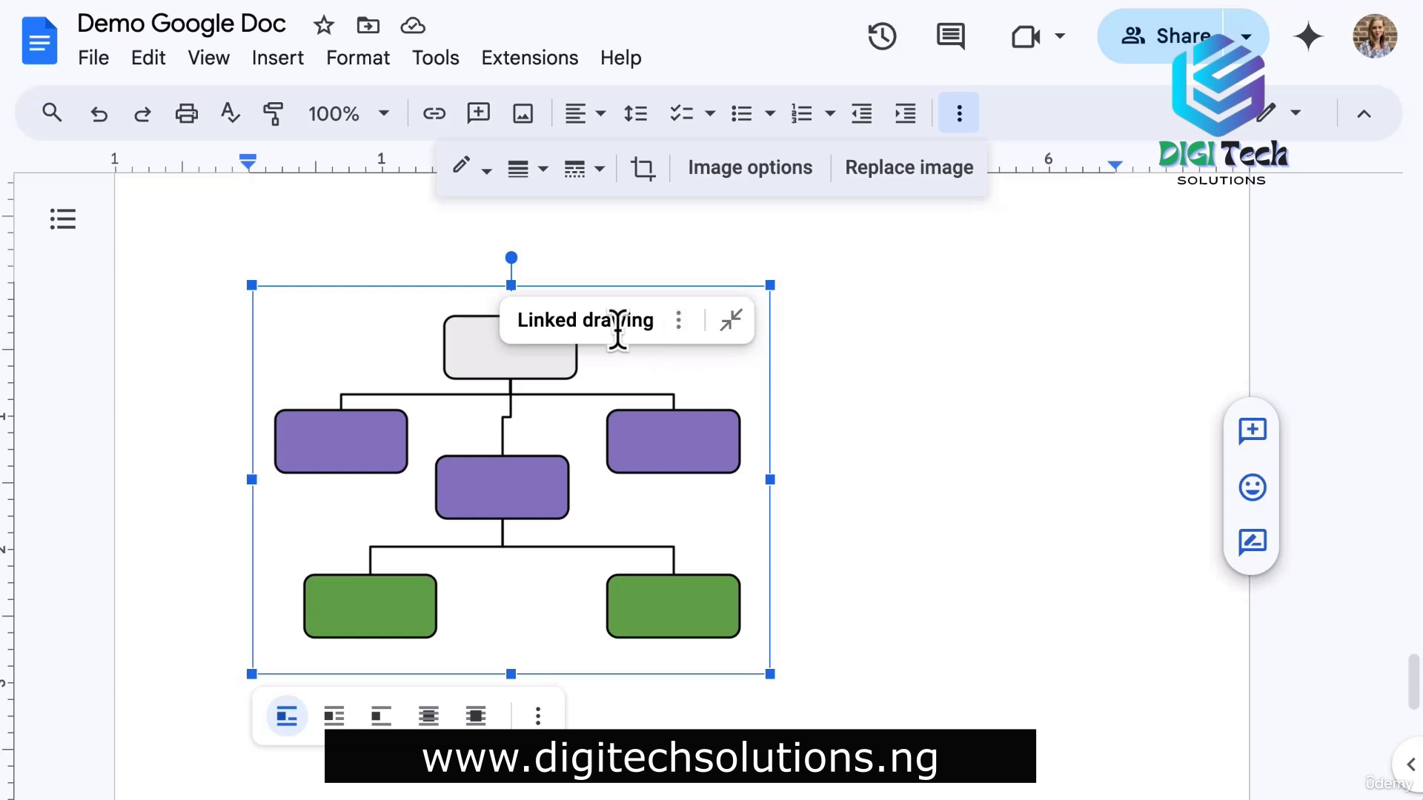
left_click(679, 322)
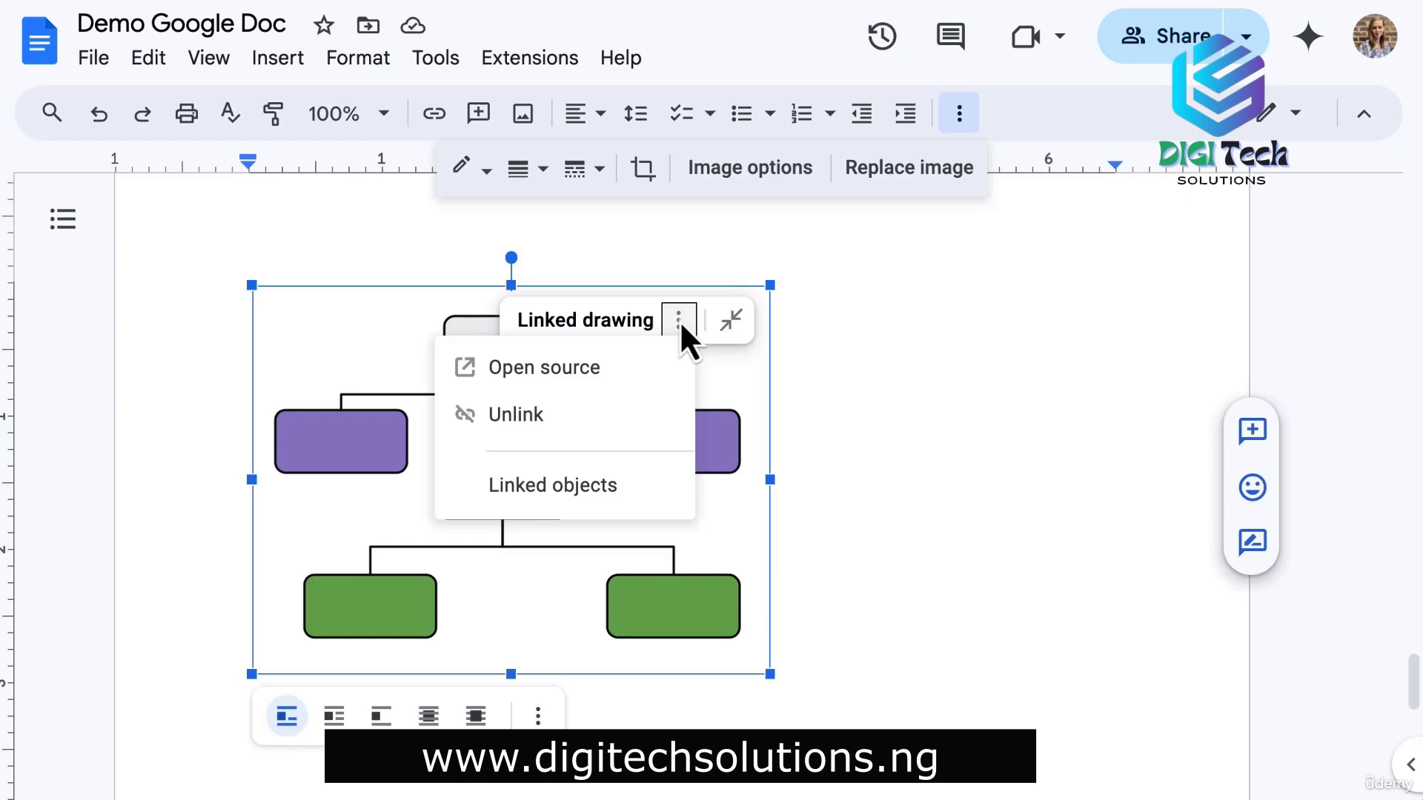
left_click(866, 628)
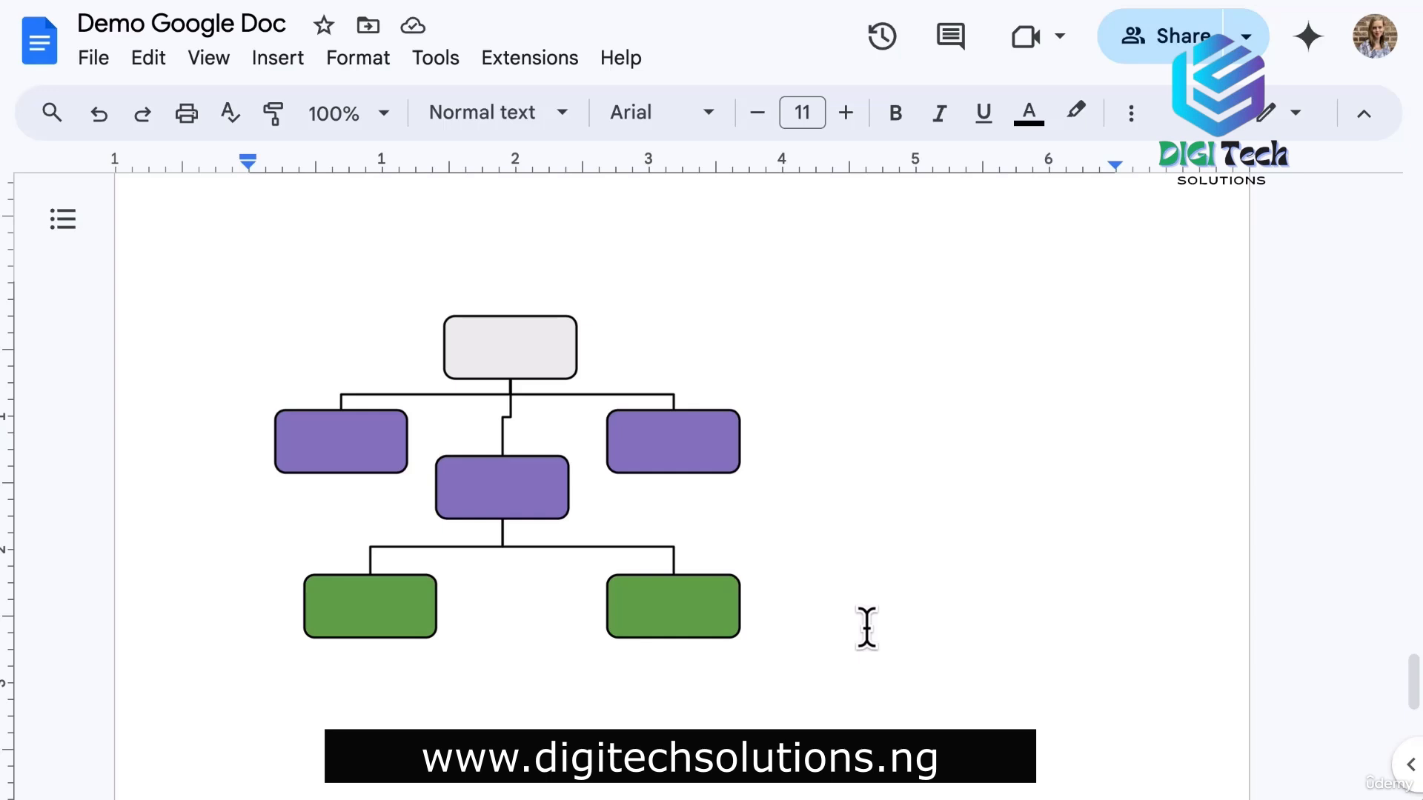
key("Return")
scroll(815, 540, "down", 5)
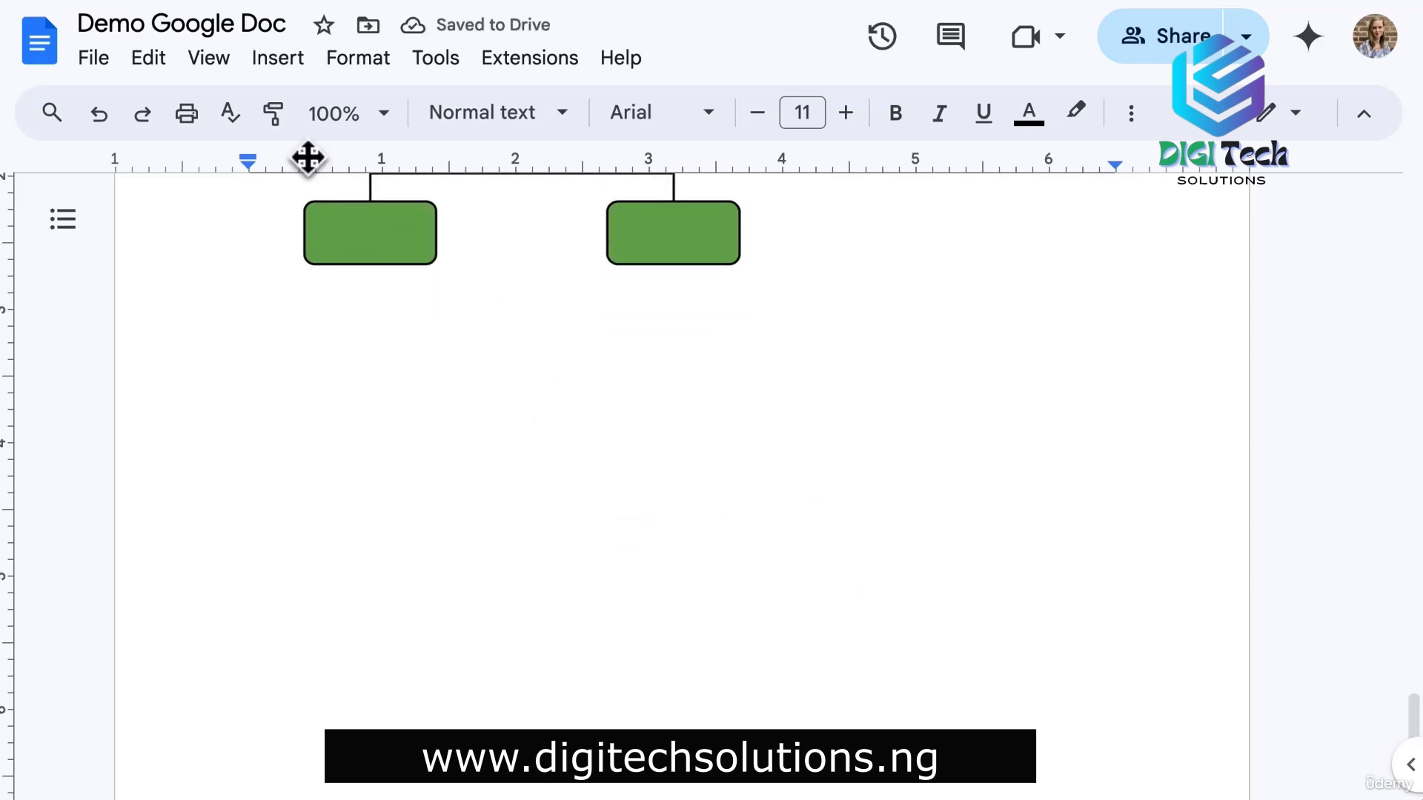
Start a new drawing with smaller 'CEO' word art placed at the top.
left_click(280, 60)
mouse_move(517, 194)
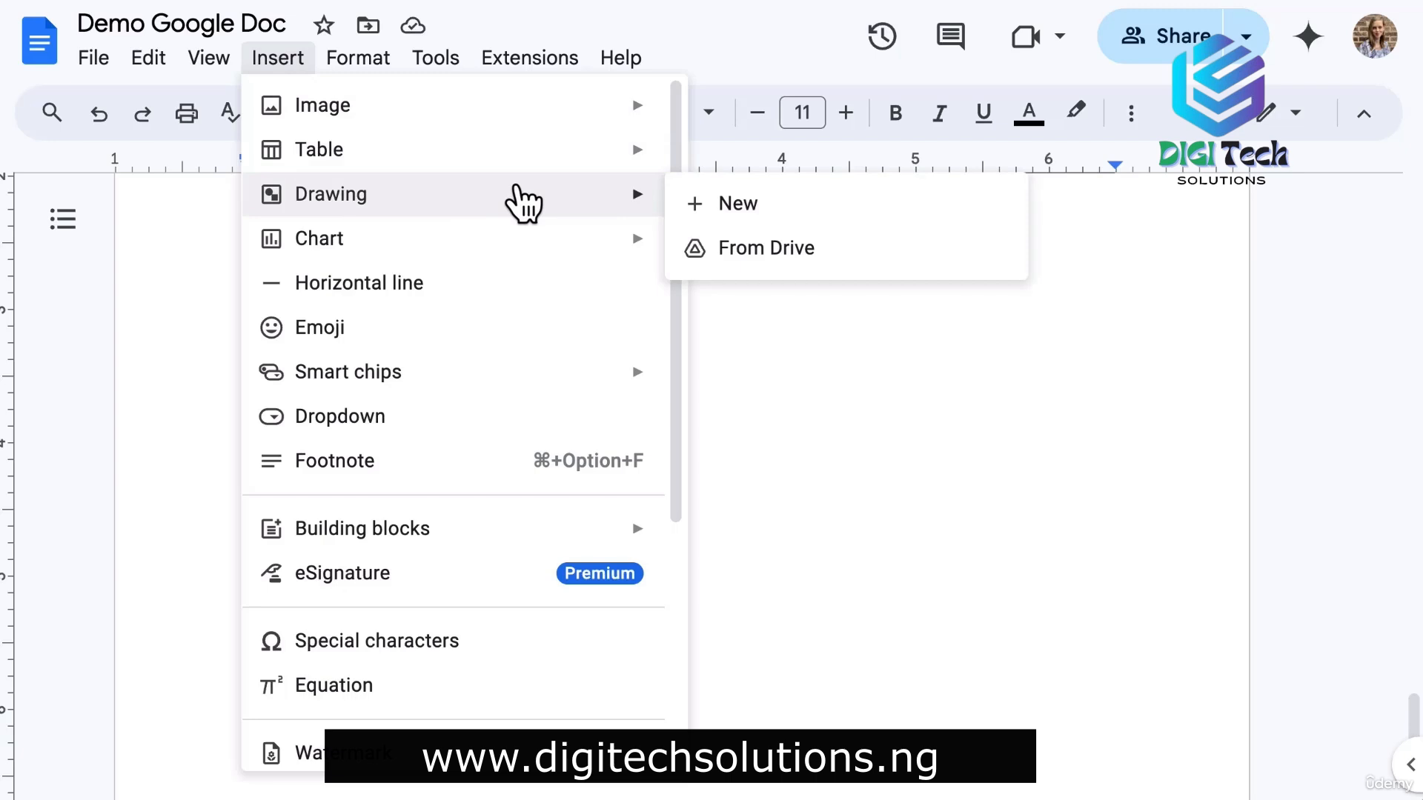
left_click(740, 206)
left_click(319, 140)
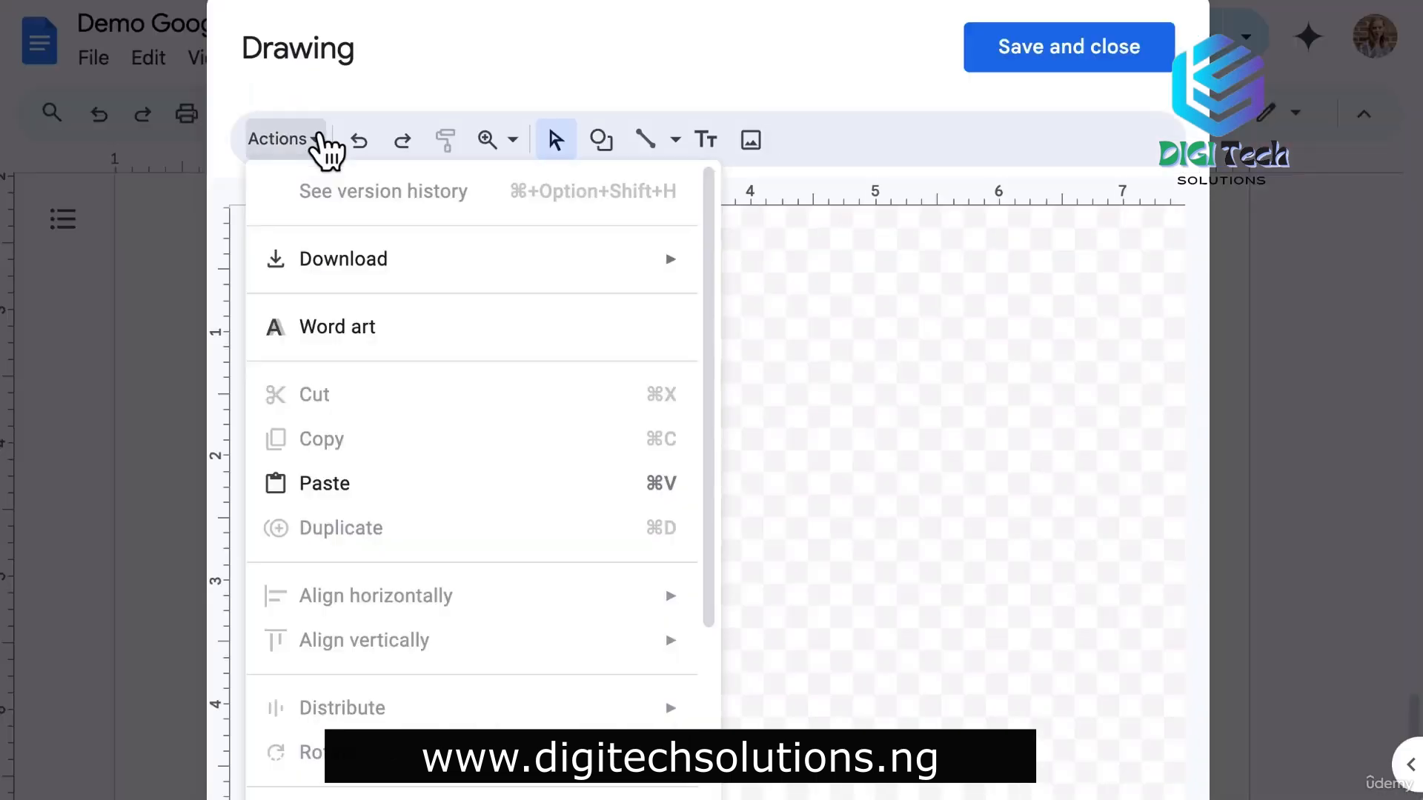
left_click(344, 334)
type("CEO")
key("Return")
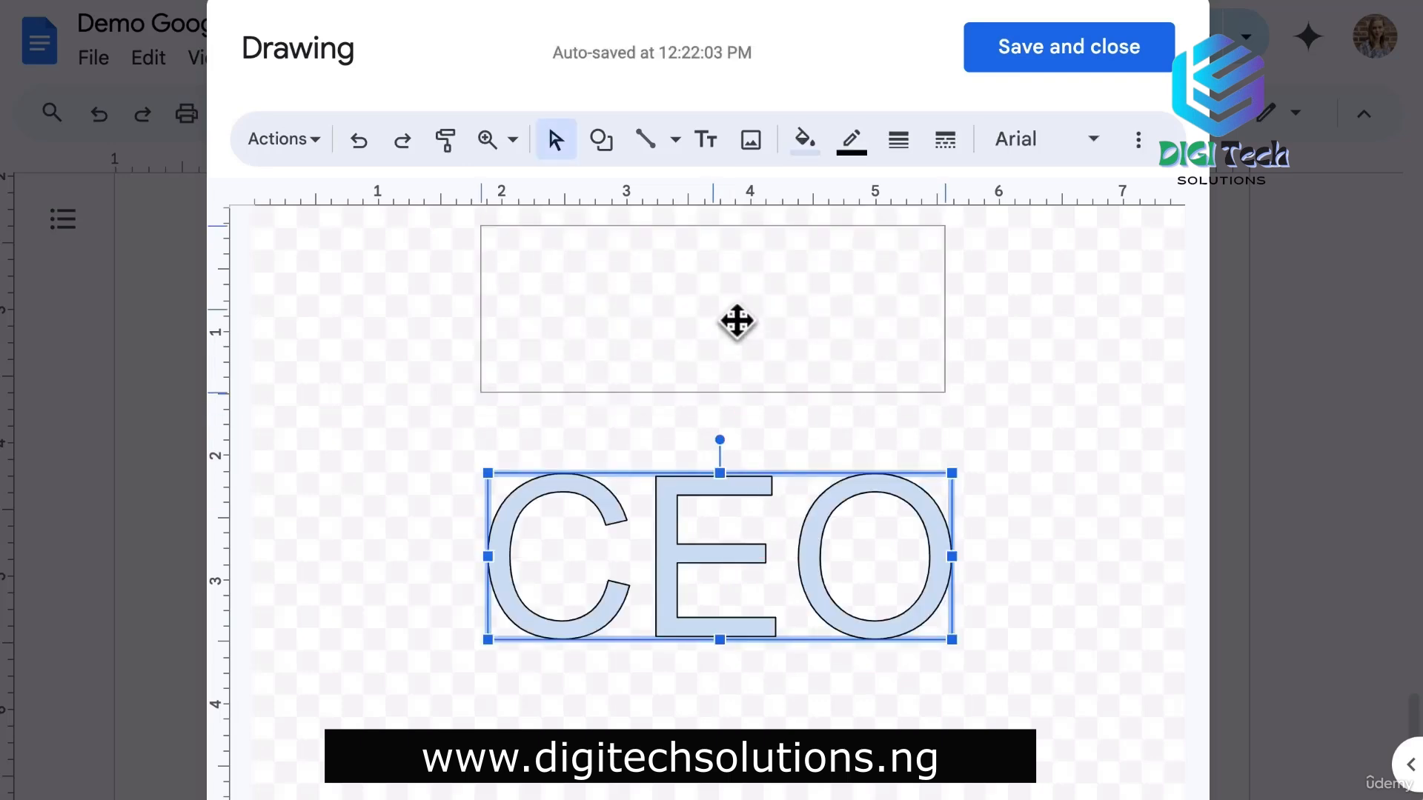
left_click_drag(737, 321, 737, 321)
left_click_drag(945, 392, 806, 332)
left_click_drag(694, 278, 755, 322)
Draw a rounded box below the word art and paste a copy beside it.
left_click(602, 141)
mouse_move(666, 192)
left_click(852, 202)
mouse_move(333, 502)
left_mouse_down()
mouse_move(480, 613)
mouse_move(574, 642)
left_mouse_up()
mouse_move(473, 603)
left_mouse_down()
mouse_move(435, 572)
mouse_move(742, 614)
mouse_move(755, 653)
left_mouse_up()
key("super+c")
key("super+v")
key("super+v")
left_click_drag(565, 571, 1118, 494)
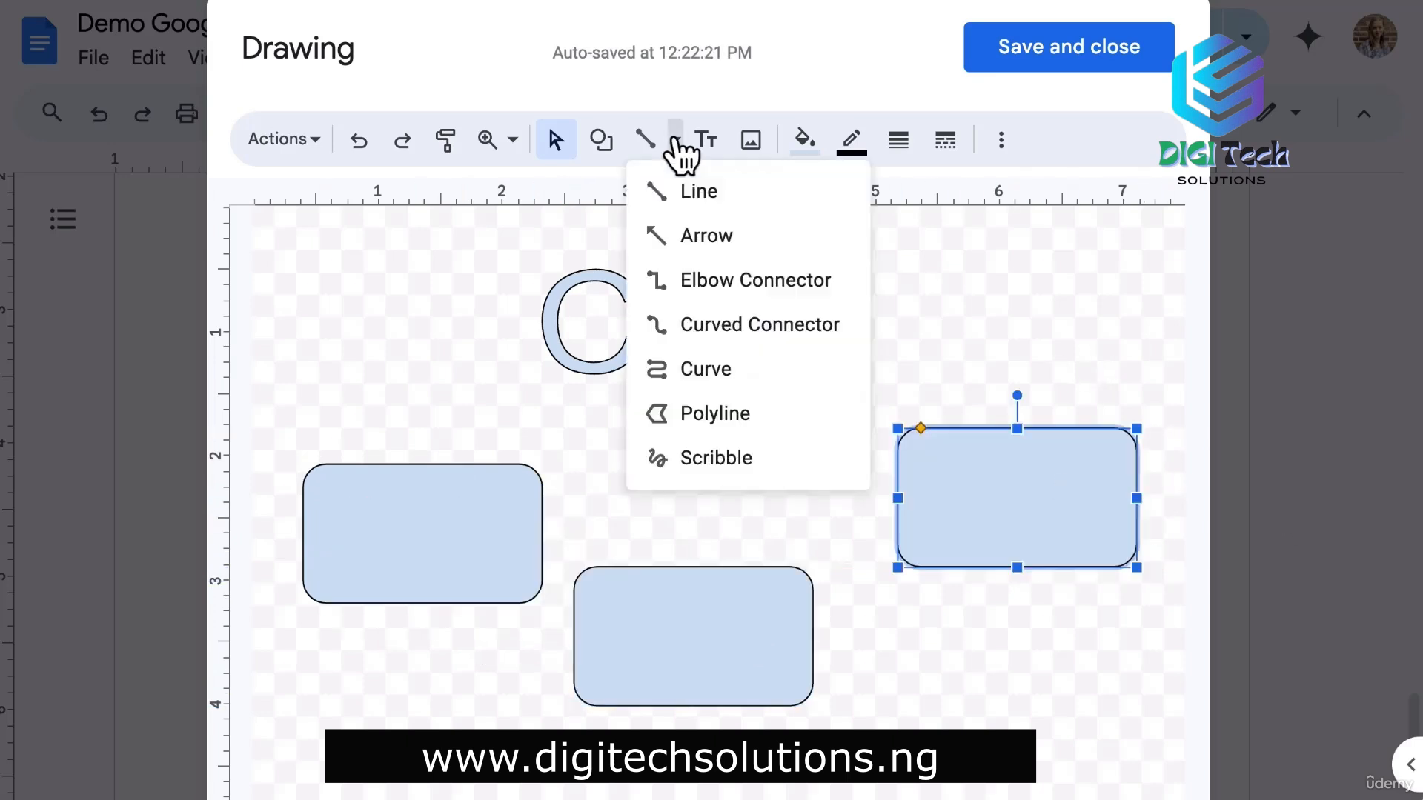
Link the boxes with elbow connectors and level the right box with the left.
left_click(676, 141)
left_click(741, 285)
left_click_drag(422, 463, 695, 568)
mouse_move(698, 487)
left_mouse_down()
mouse_move(695, 397)
mouse_move(1045, 404)
left_mouse_up()
left_click(1072, 491)
left_click_drag(1072, 492, 1074, 527)
left_click(1051, 689)
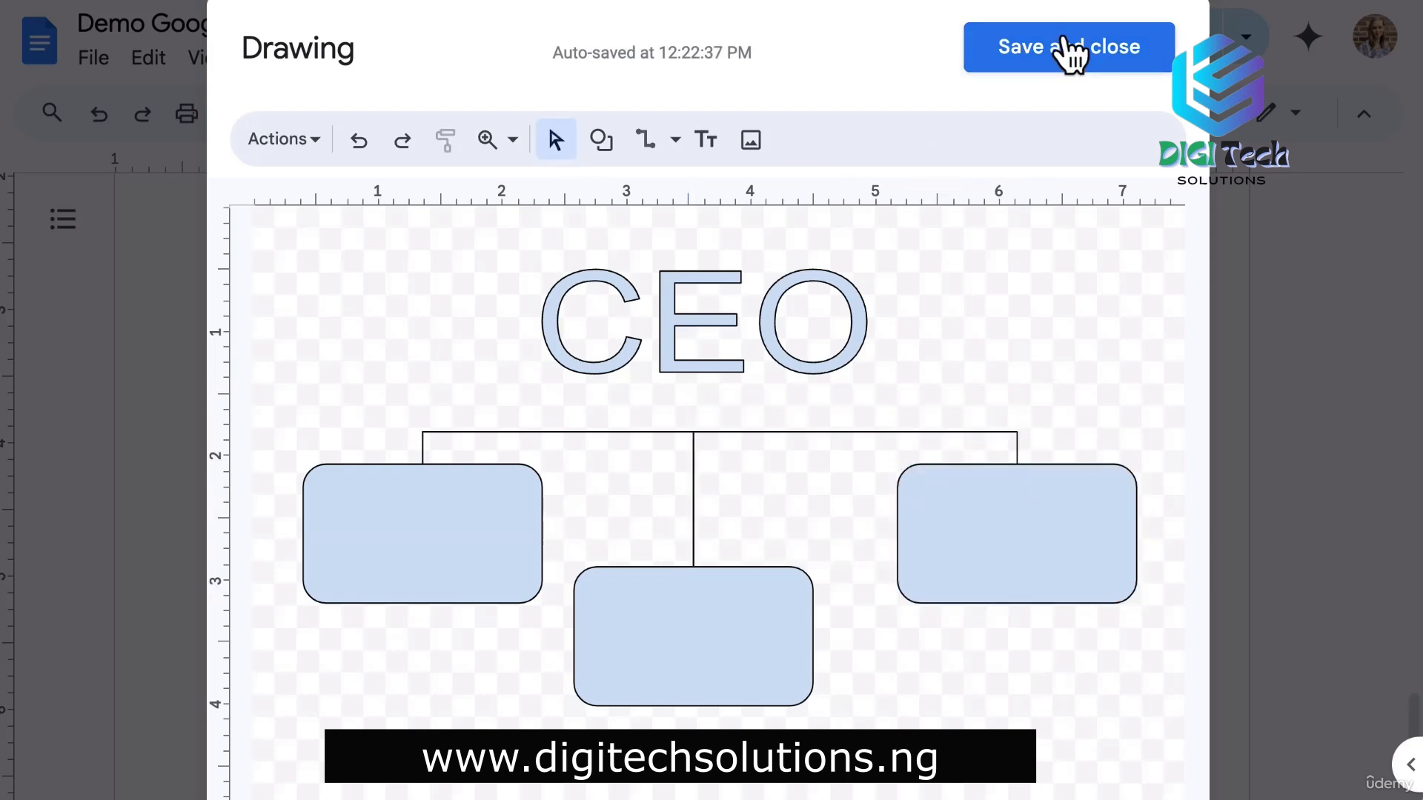
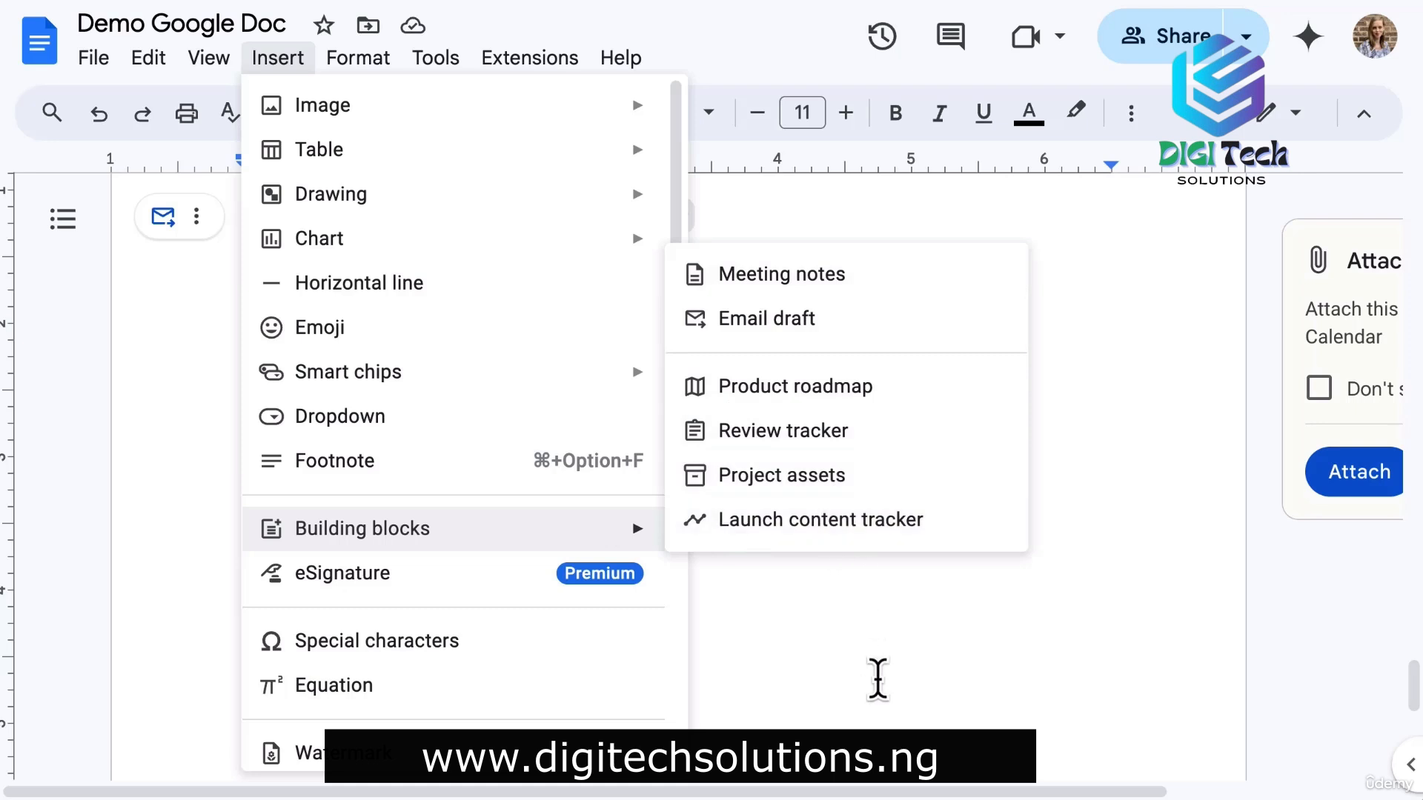
left_click(278, 637)
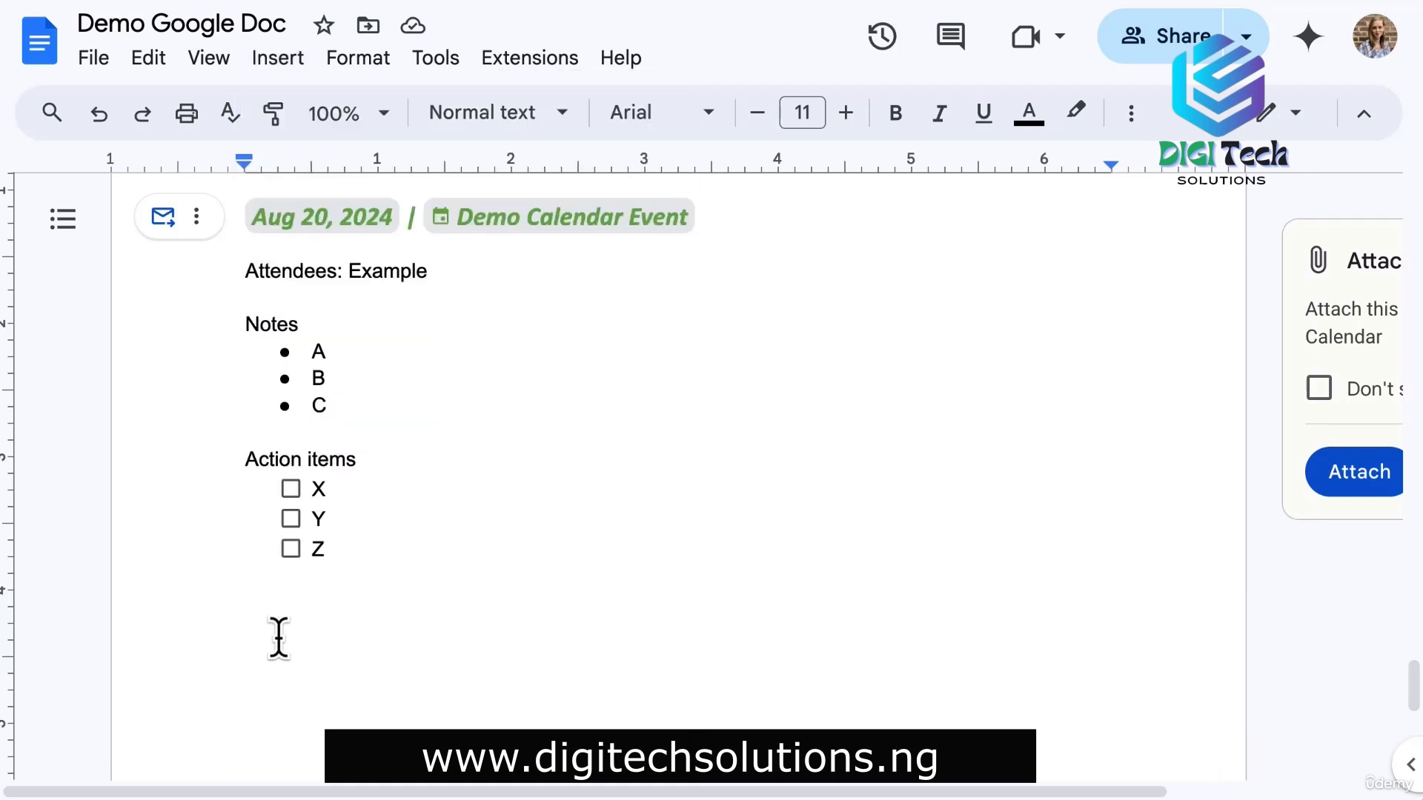
type("@draft")
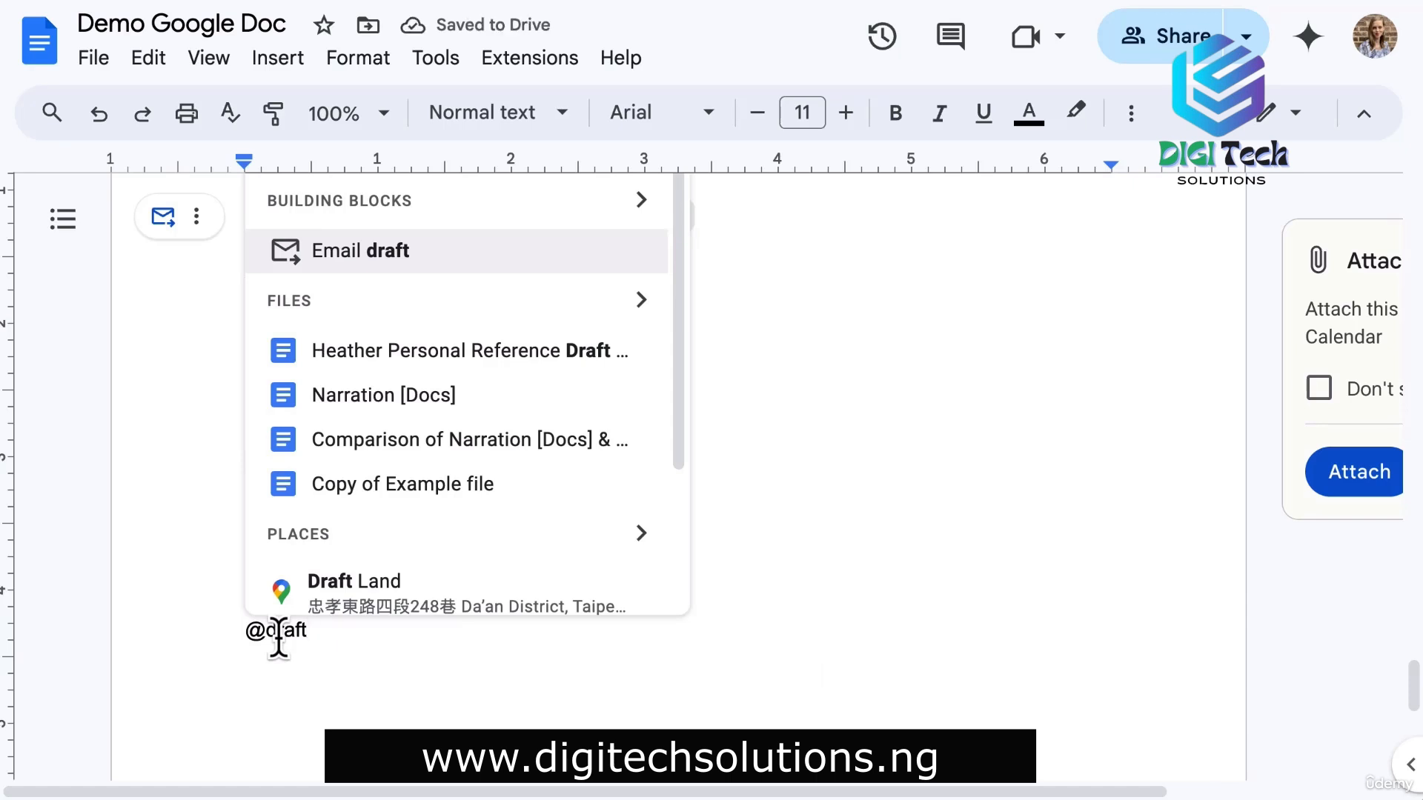
left_click(378, 259)
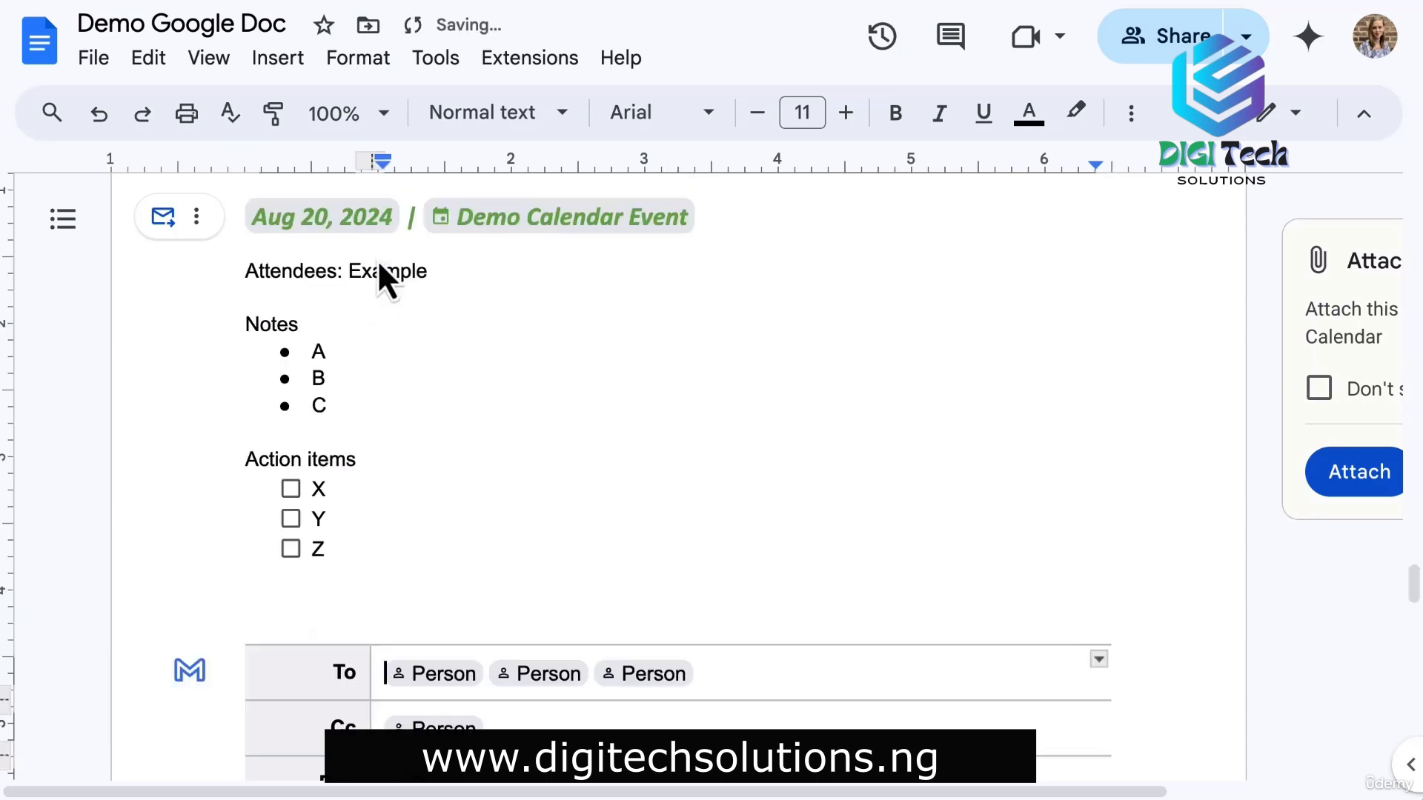
scroll(466, 460, "down", 4)
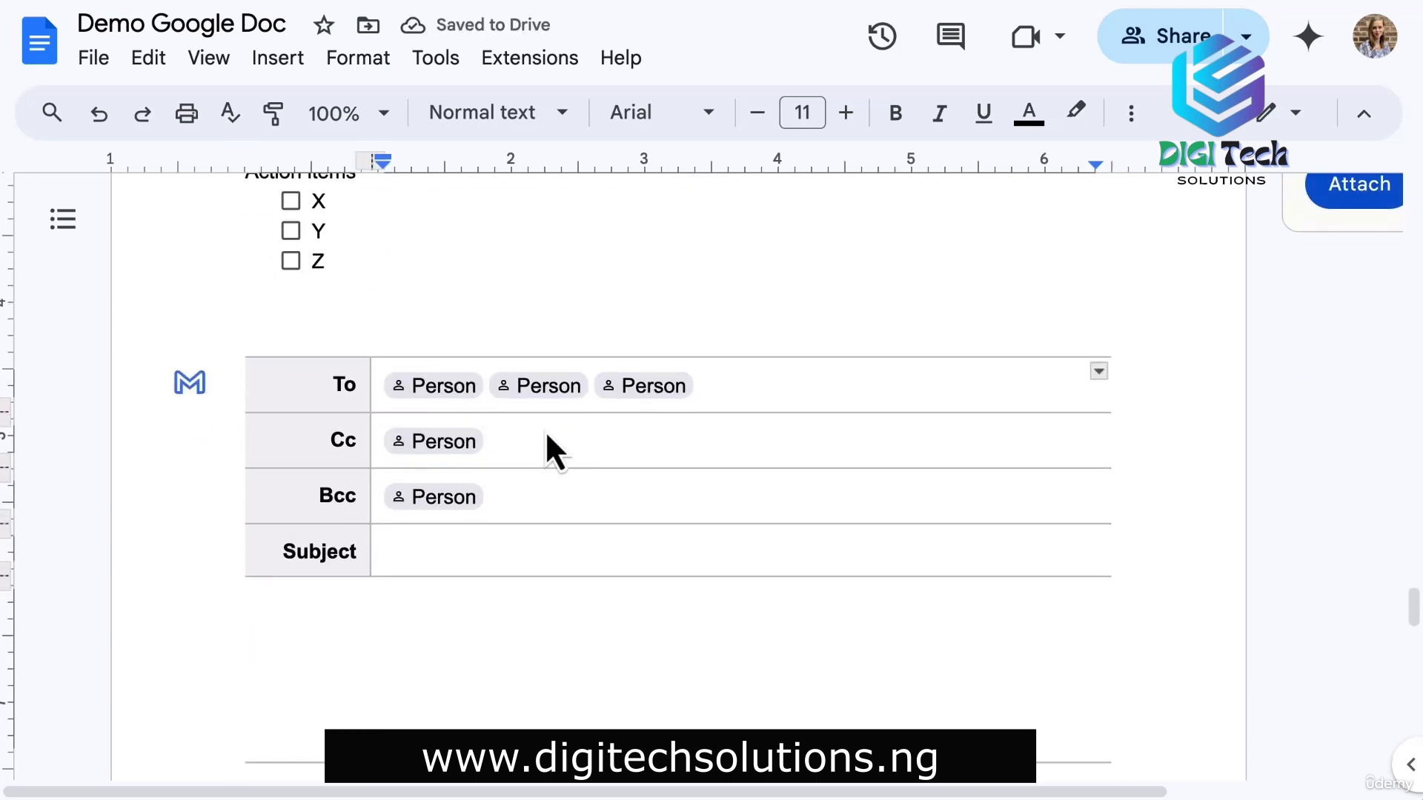
left_click(482, 558)
type("Example")
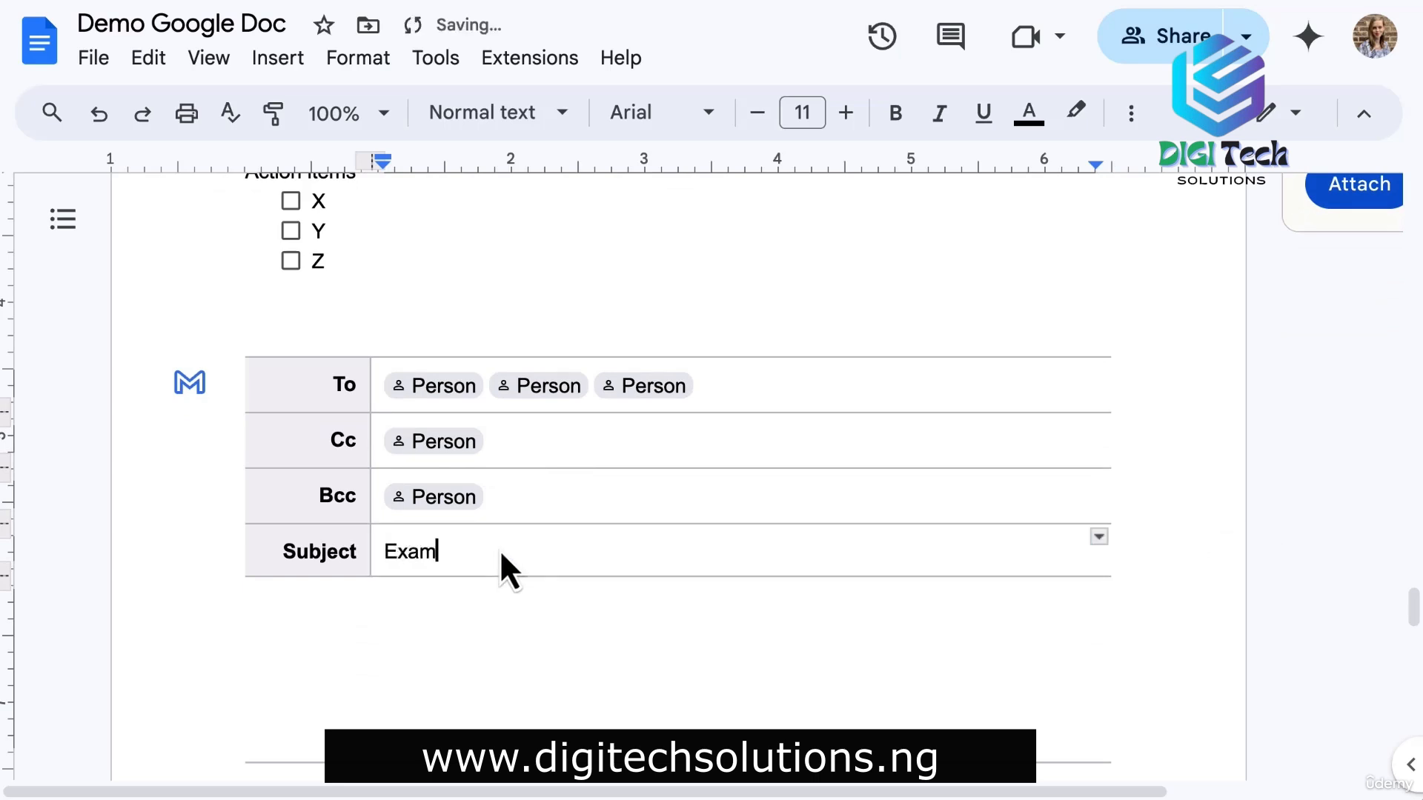
Write the email body lines 'Hi everyone!', 'Example text', 'Thanks!' and 'Name'.
left_click(412, 637)
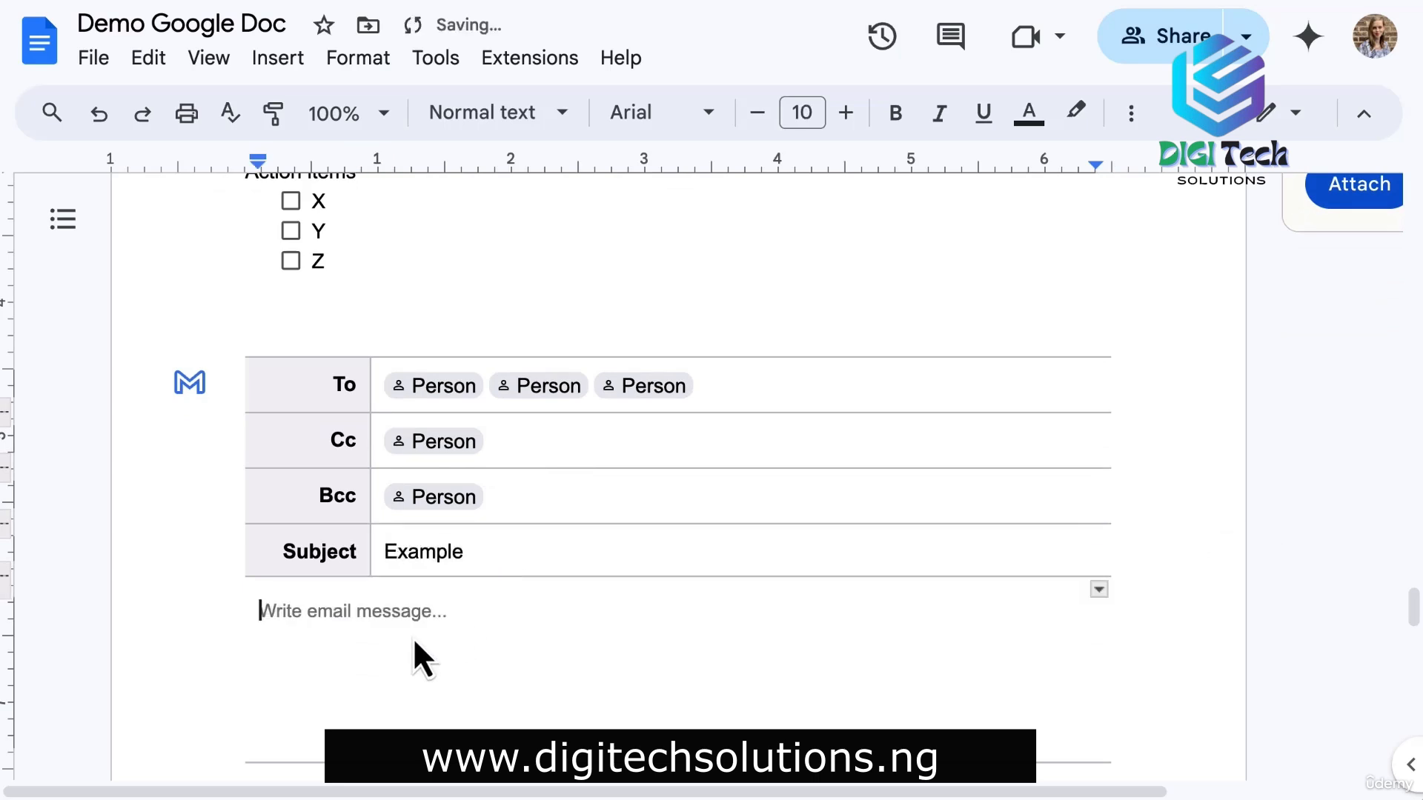
type("Hi everyone!")
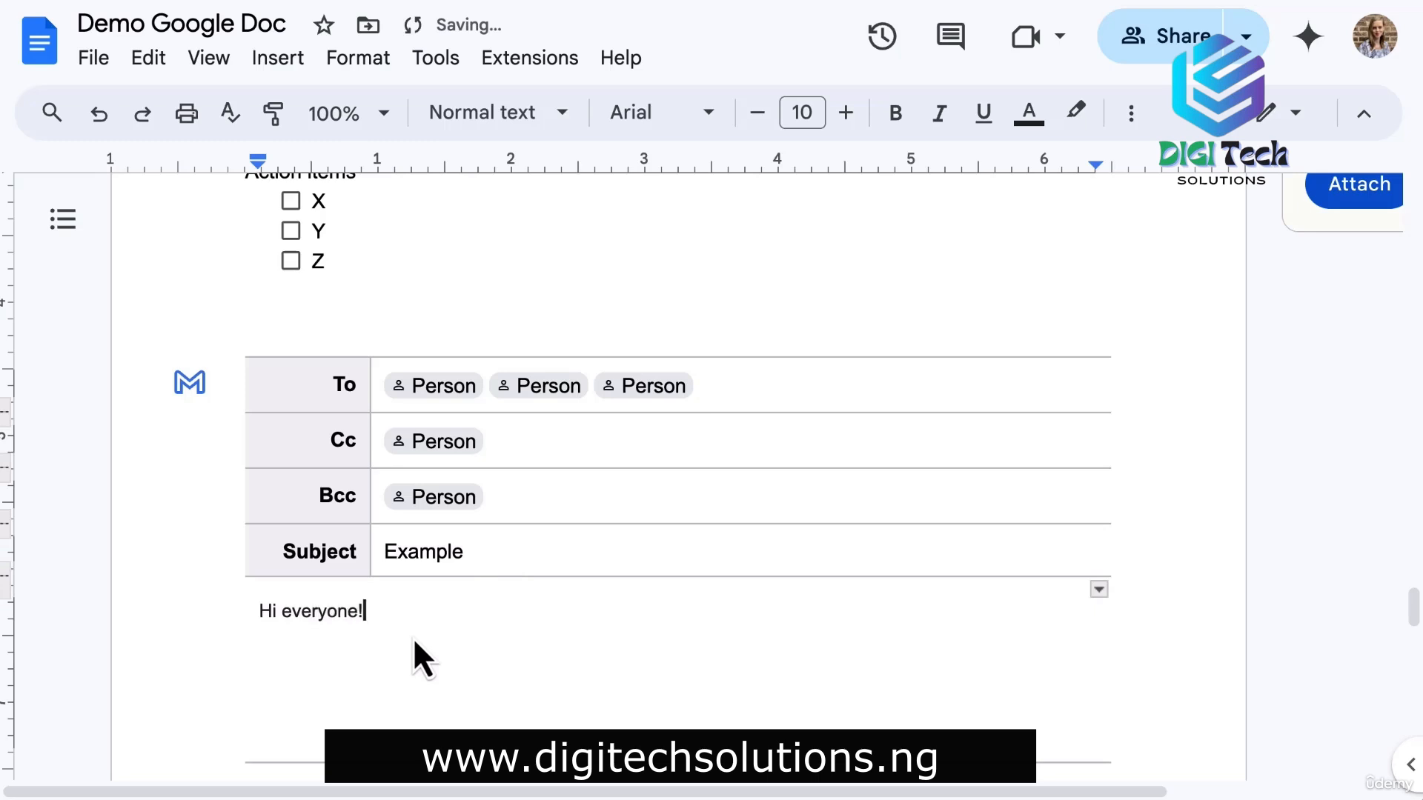
key("Return")
type("Example text")
key("Return")
type("Thanks!")
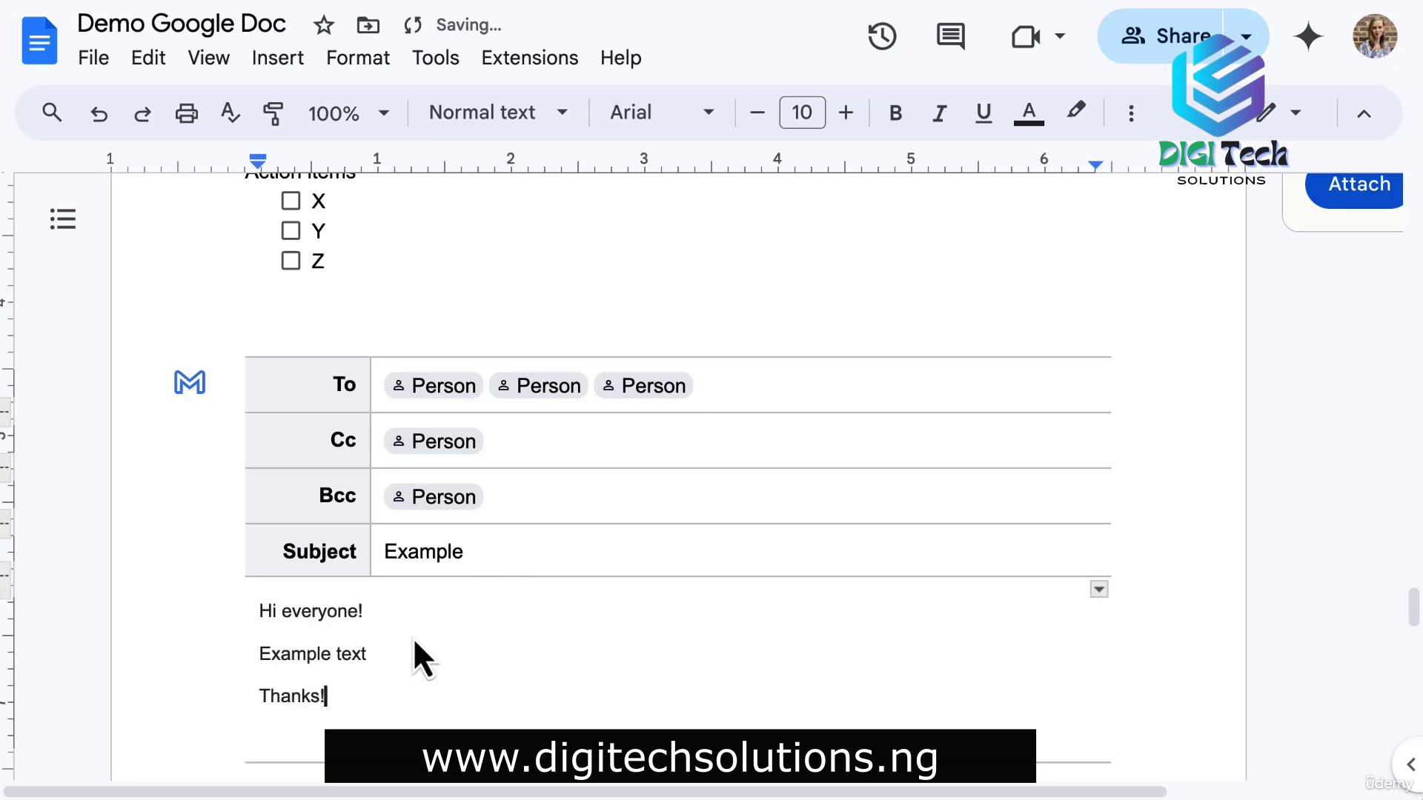
key("Return")
type("Name")
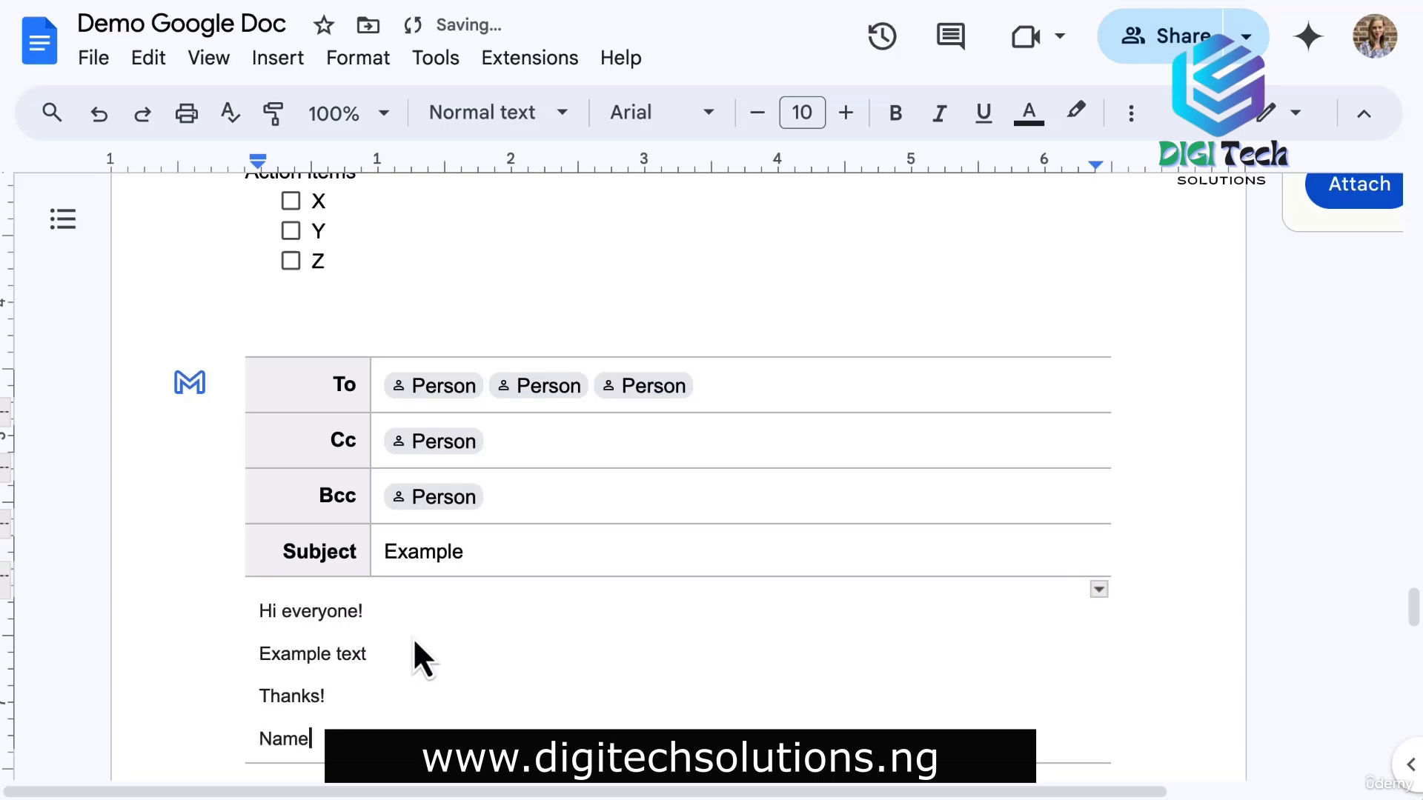
key("Return")
scroll(412, 637, "down", 3)
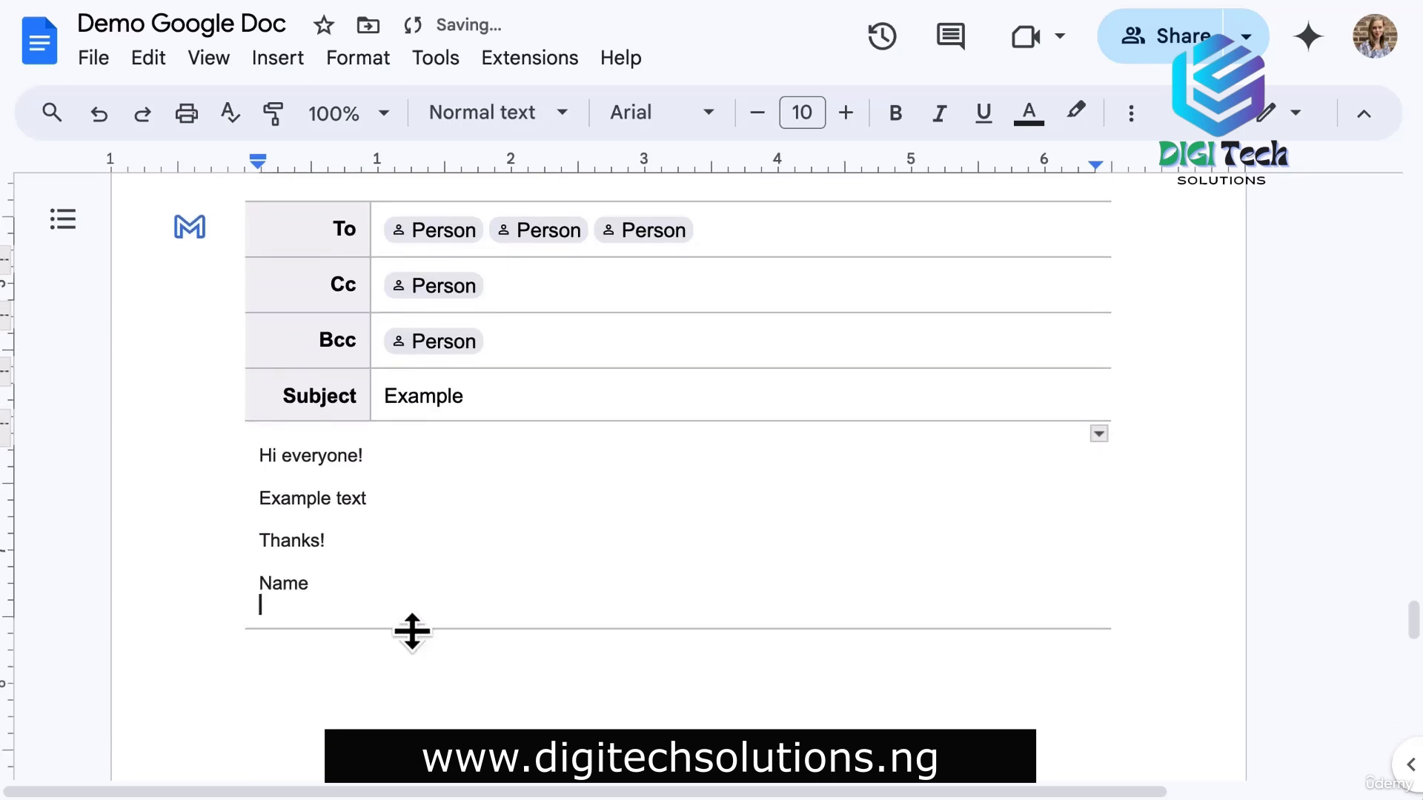
scroll(412, 637, "up", 1)
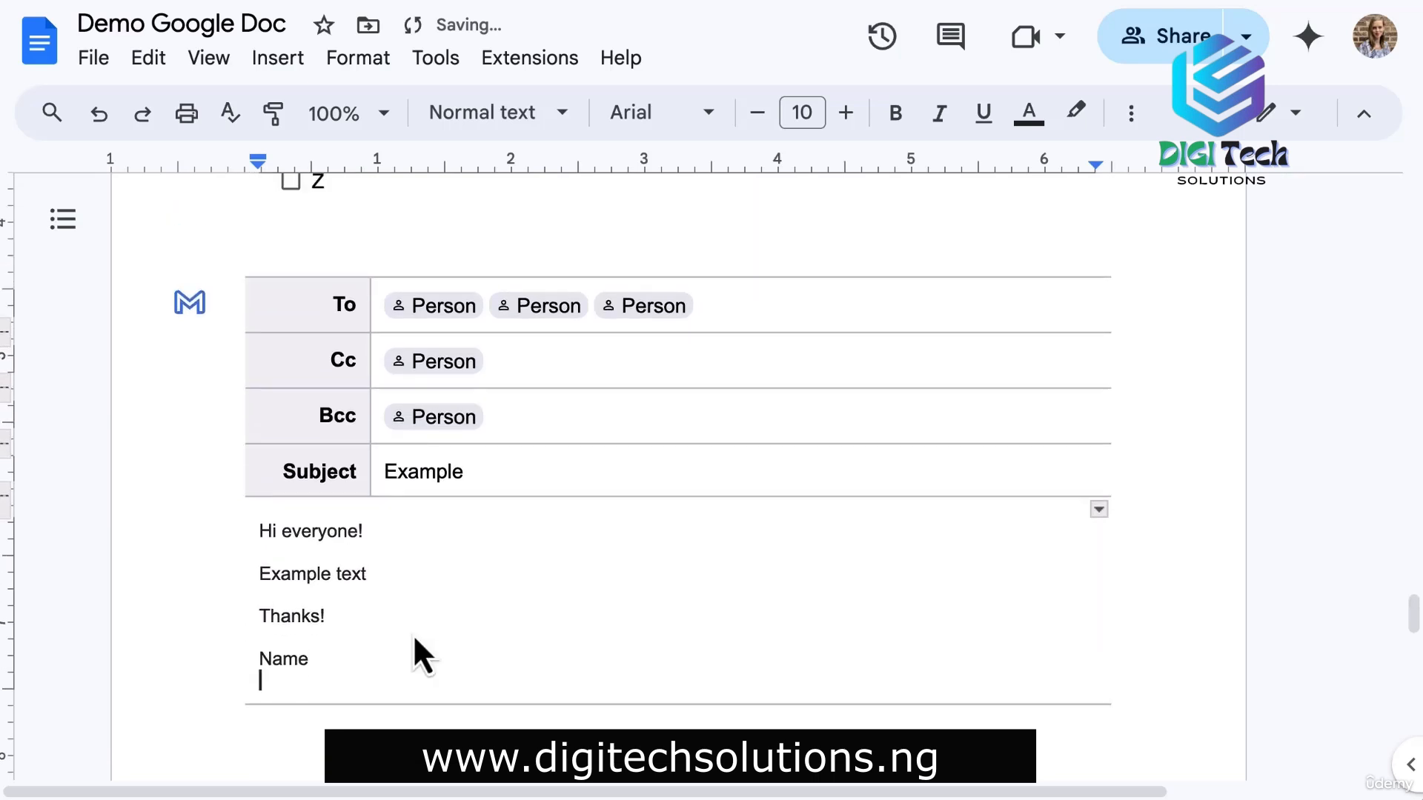
Open the email block as a Gmail draft, close the compose window, and return to the meeting-notes bullets.
left_click(192, 302)
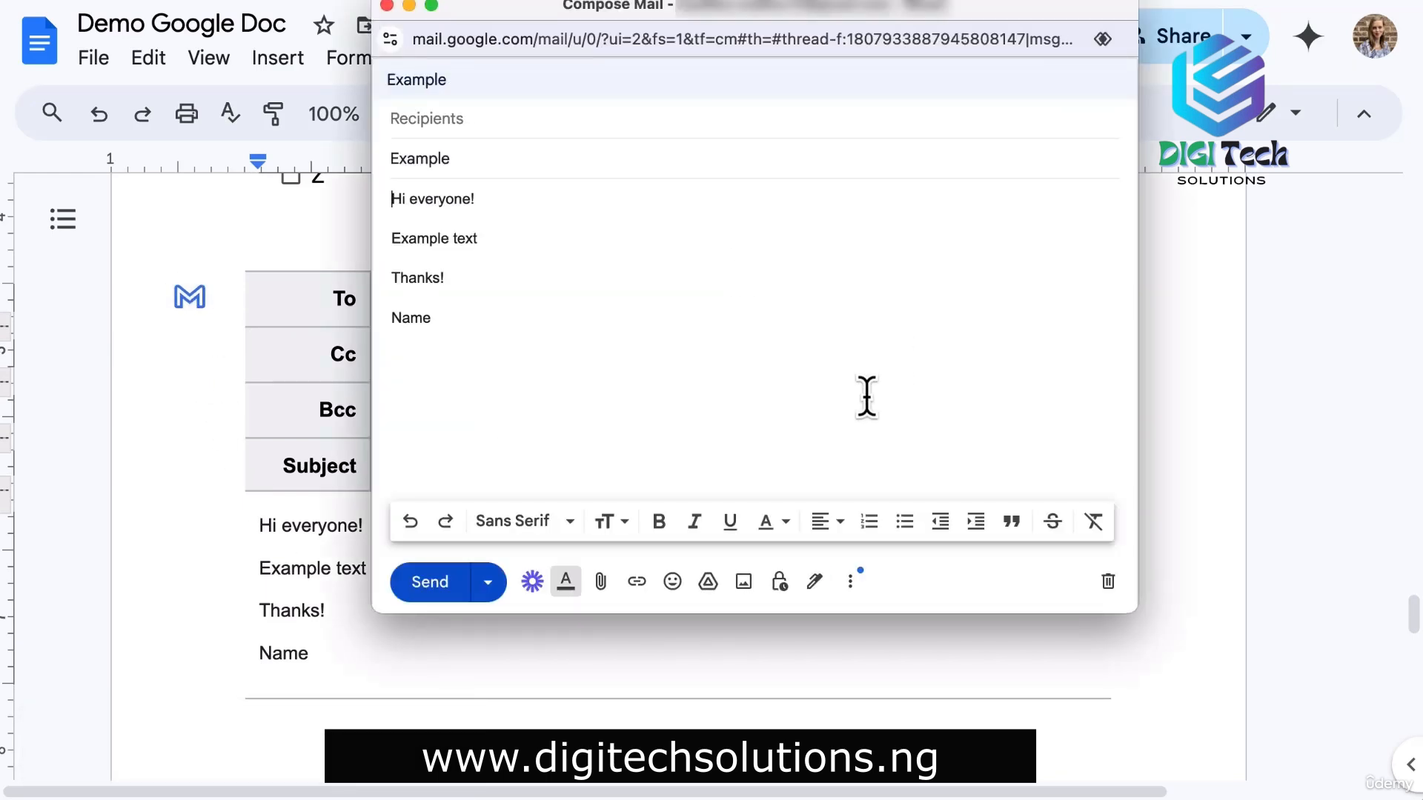
left_click(429, 582)
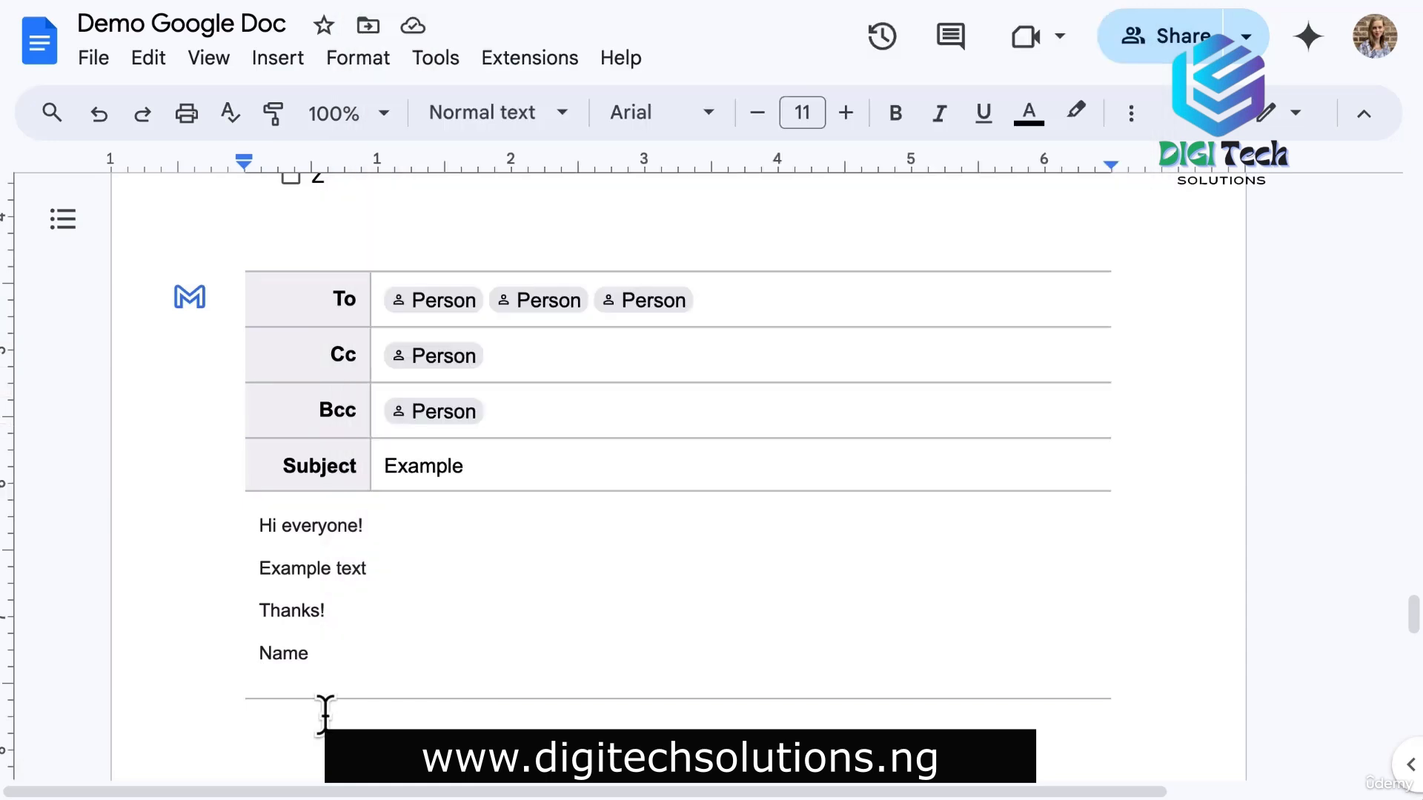
scroll(323, 714, "up", 5)
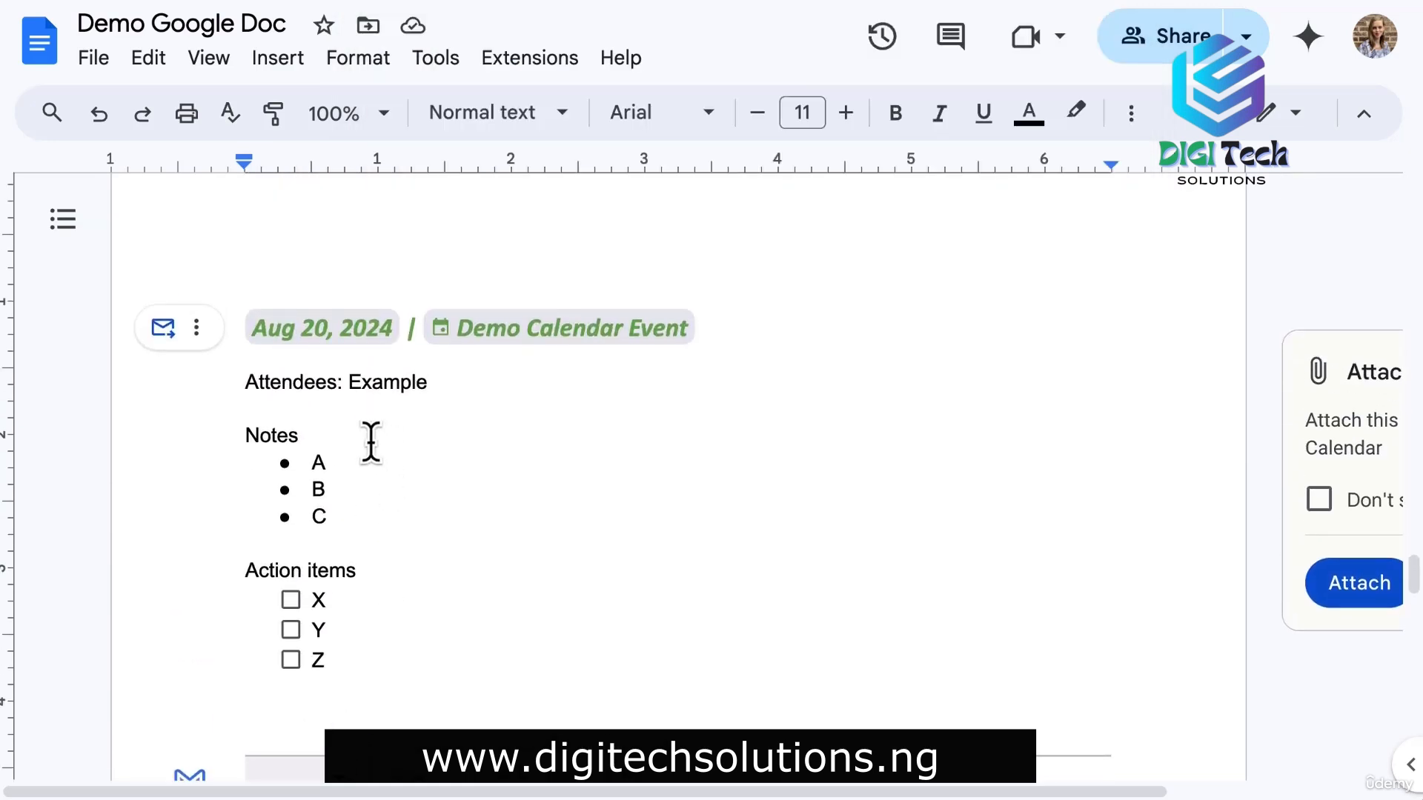
left_click(364, 461)
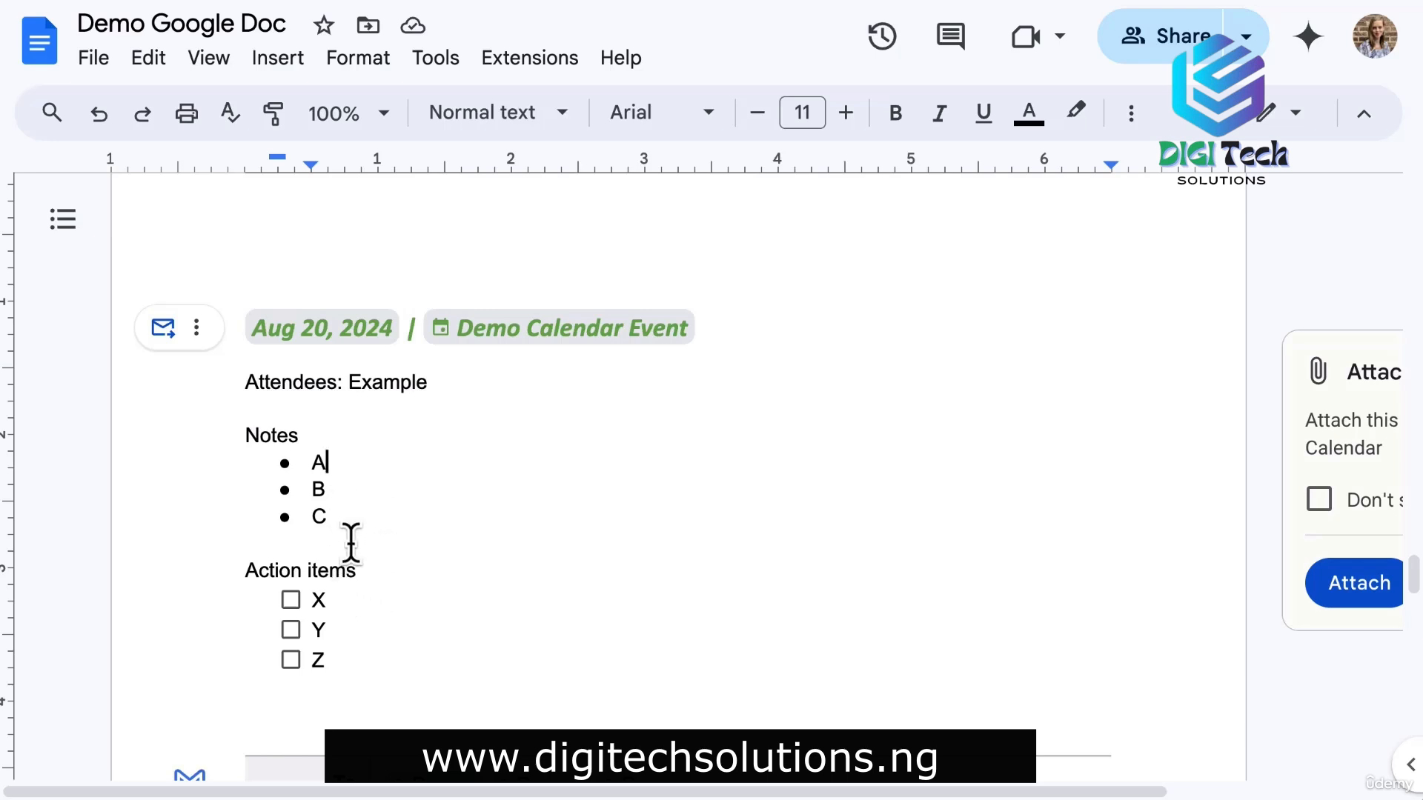
left_click(342, 598)
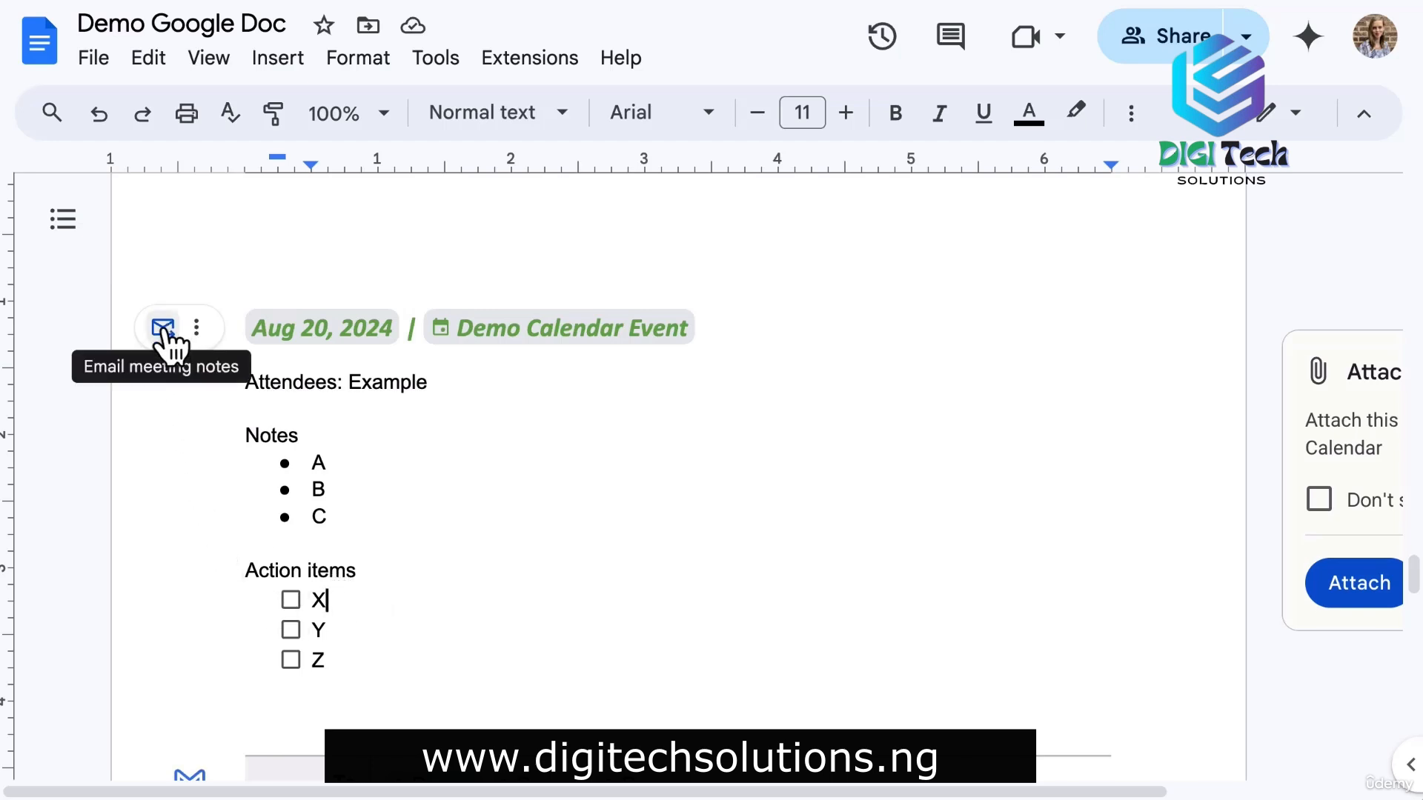
scroll(302, 709, "down", 1)
scroll(302, 710, "down", 15)
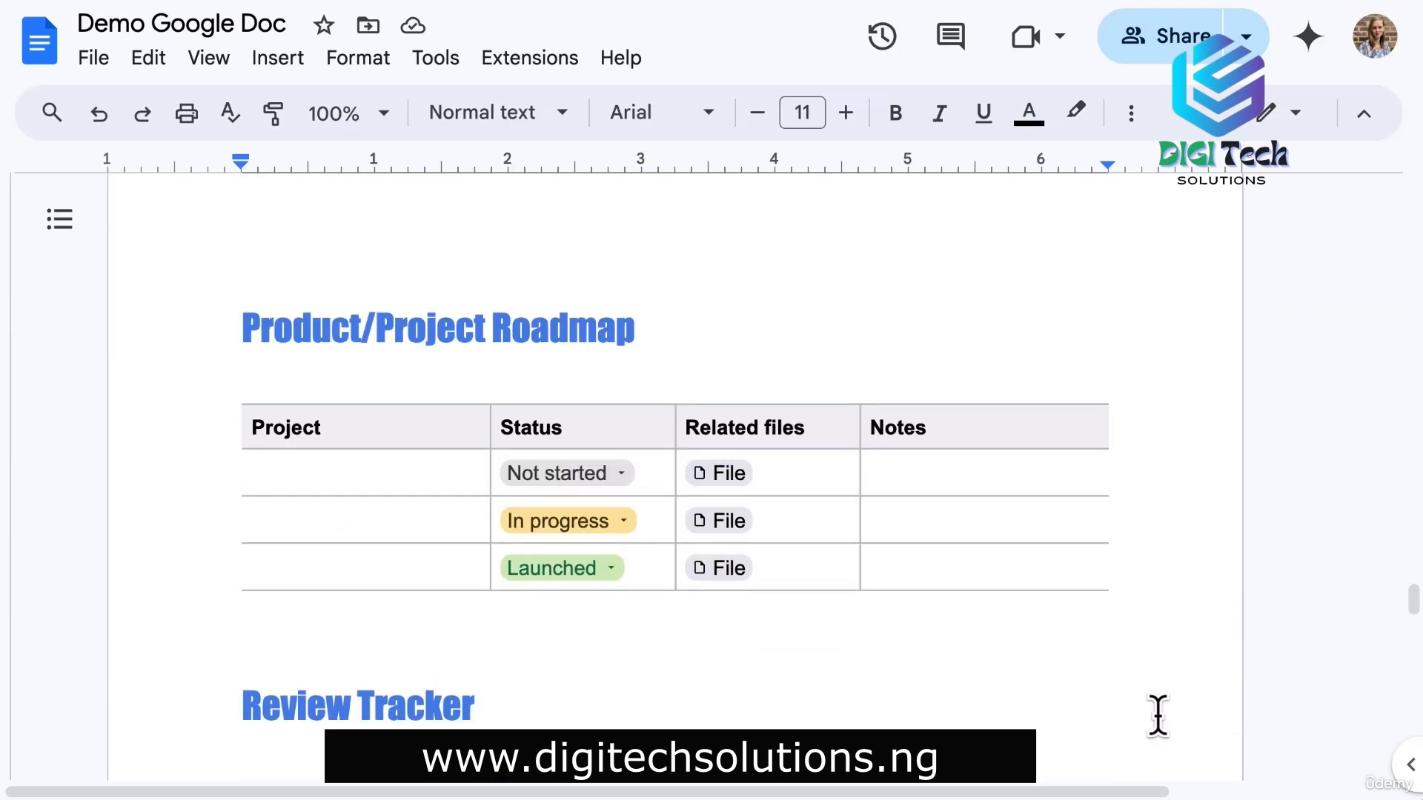
scroll(1157, 716, "down", 6)
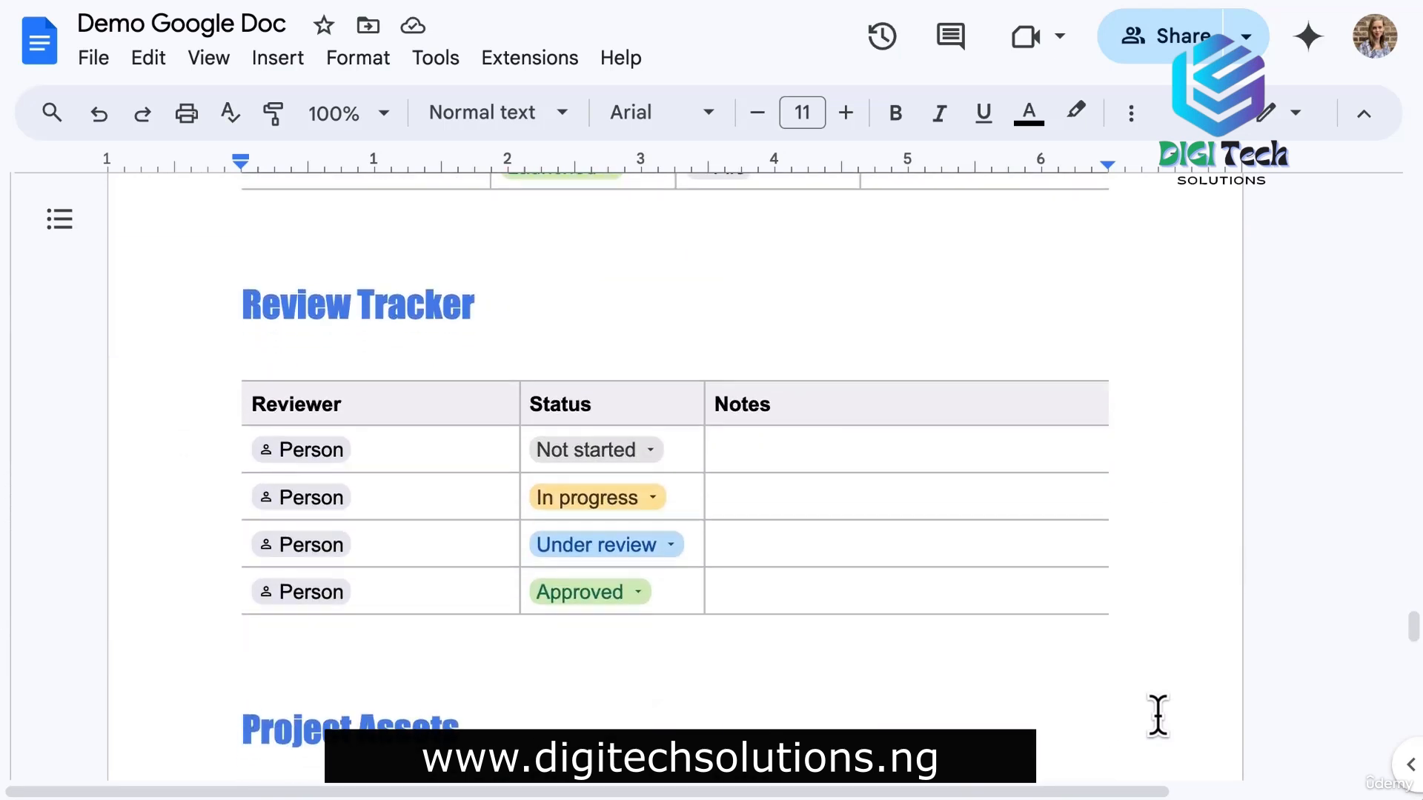
scroll(1157, 716, "down", 5)
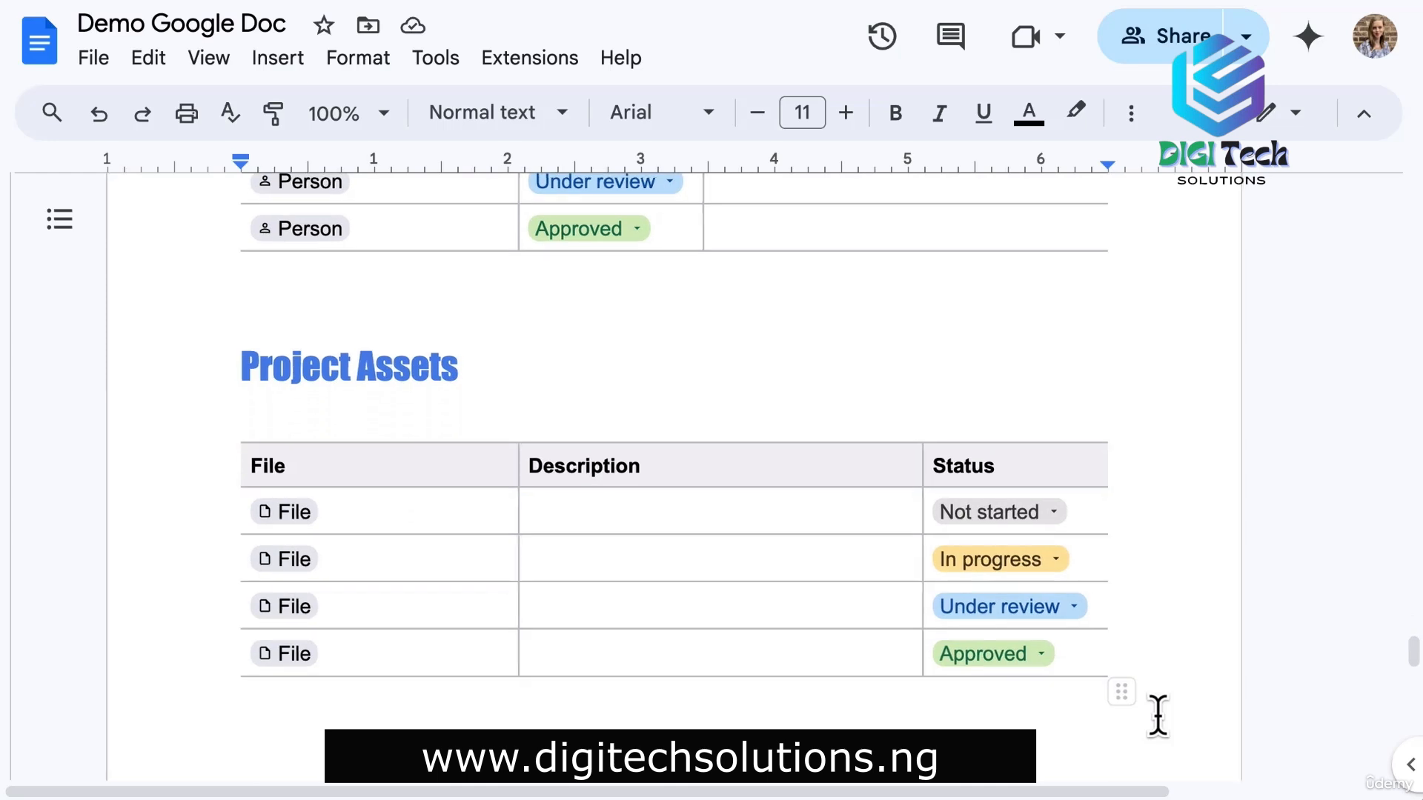
scroll(1158, 715, "down", 9)
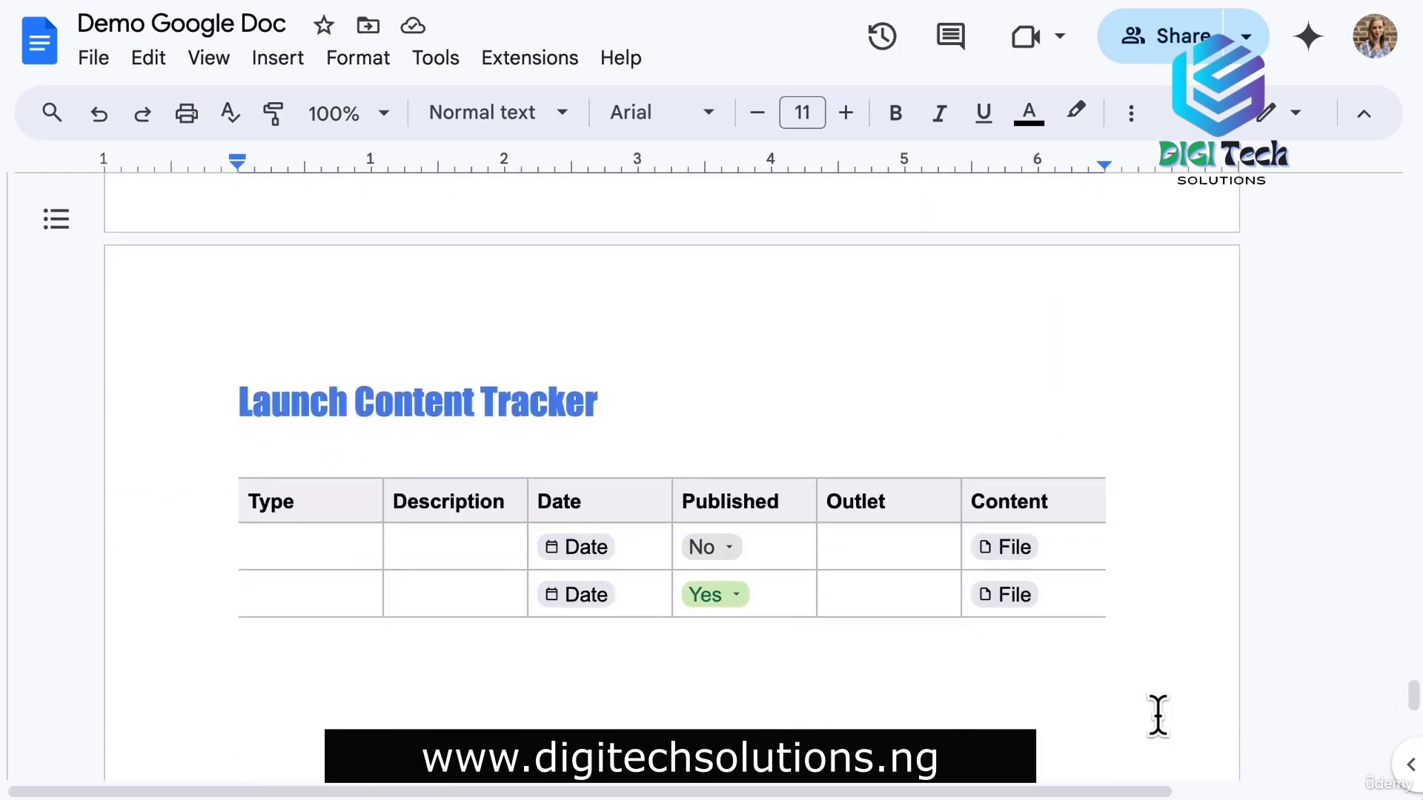
left_click(872, 547)
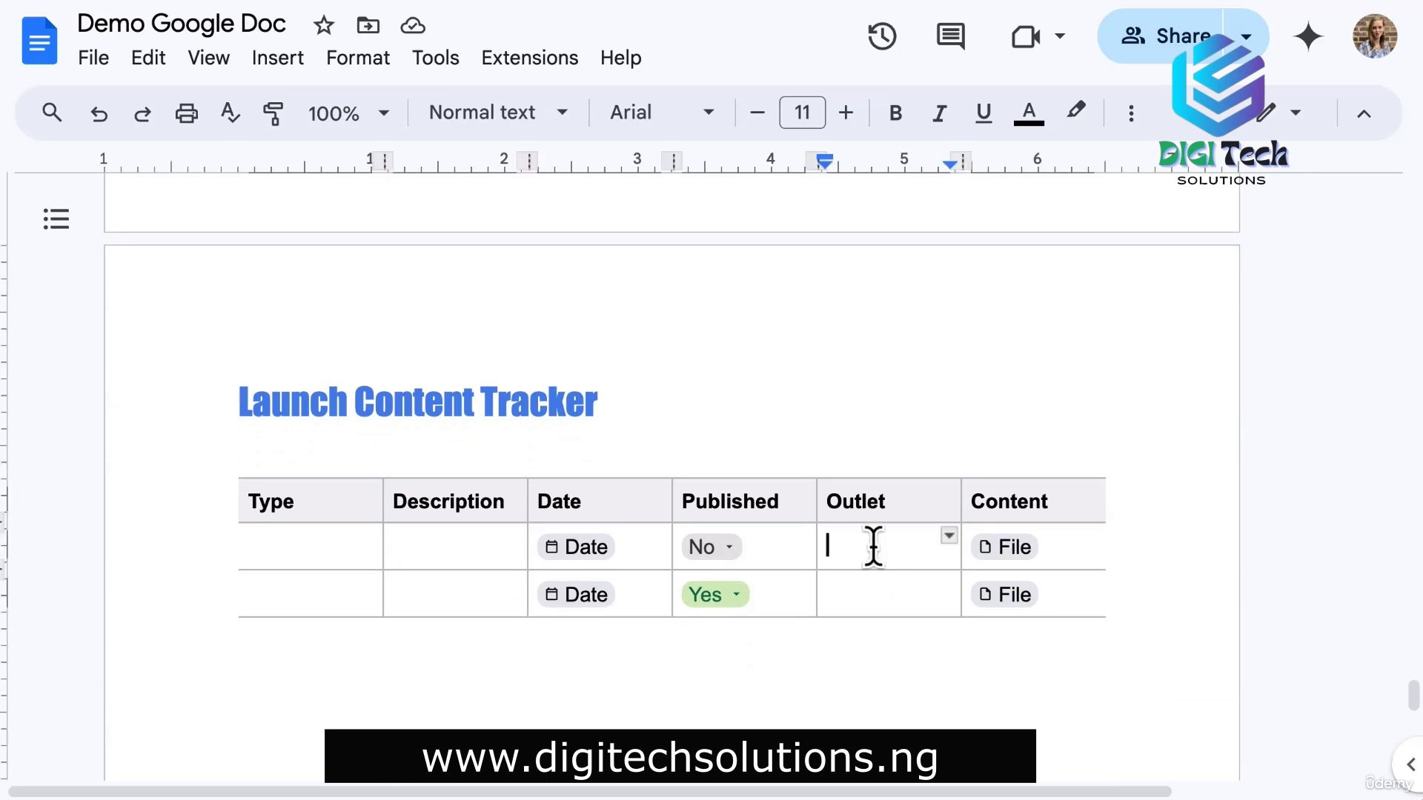
left_click(873, 598)
left_click(1012, 600)
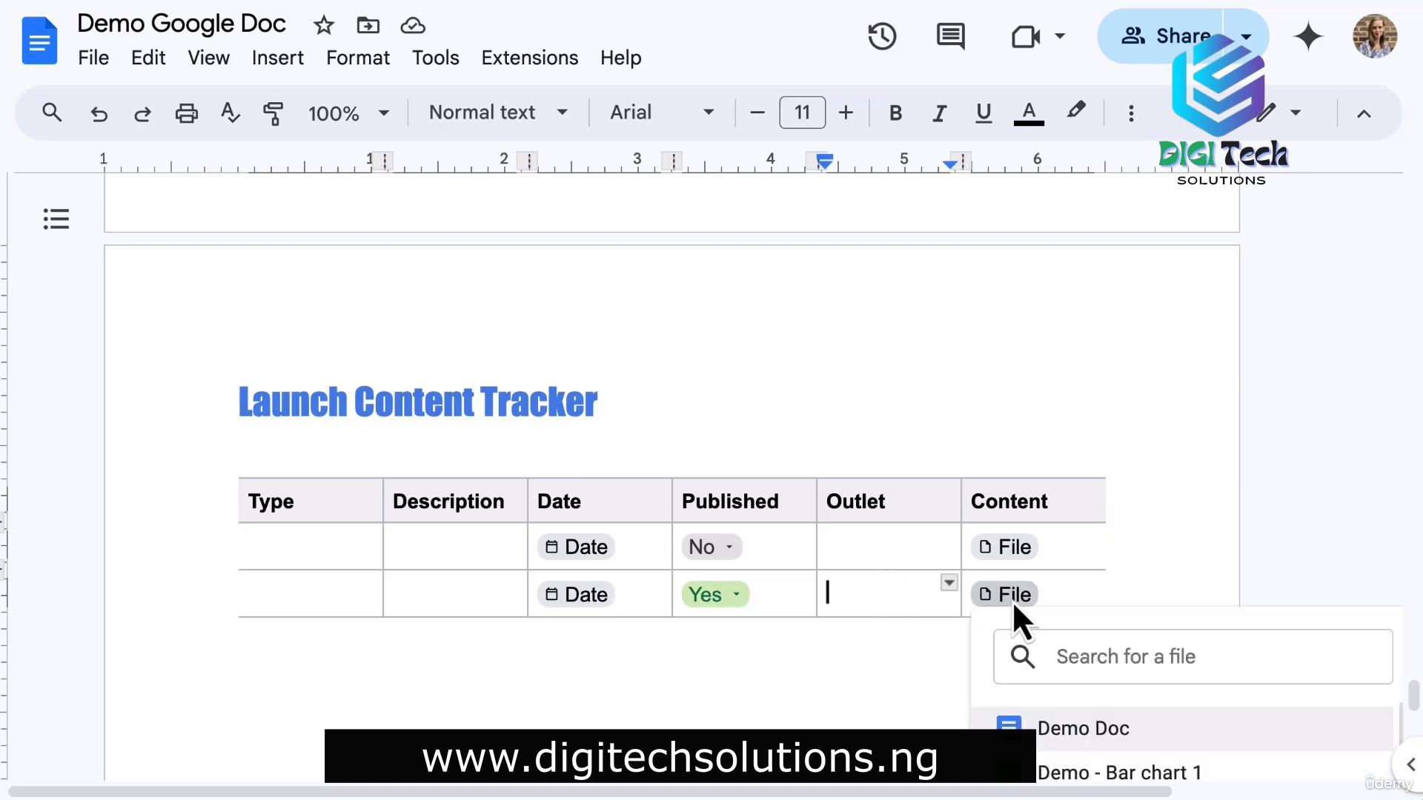
left_click(867, 603)
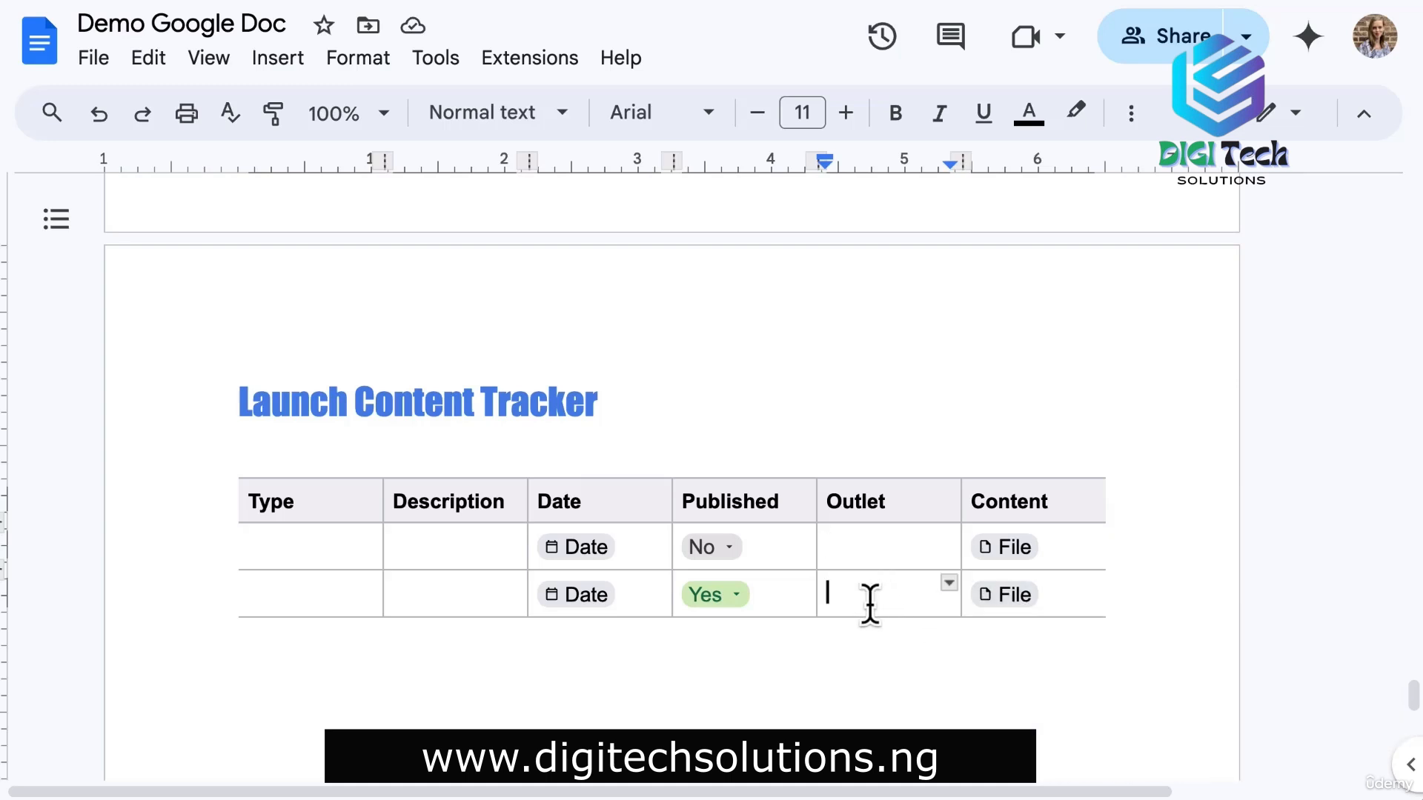
left_click(739, 598)
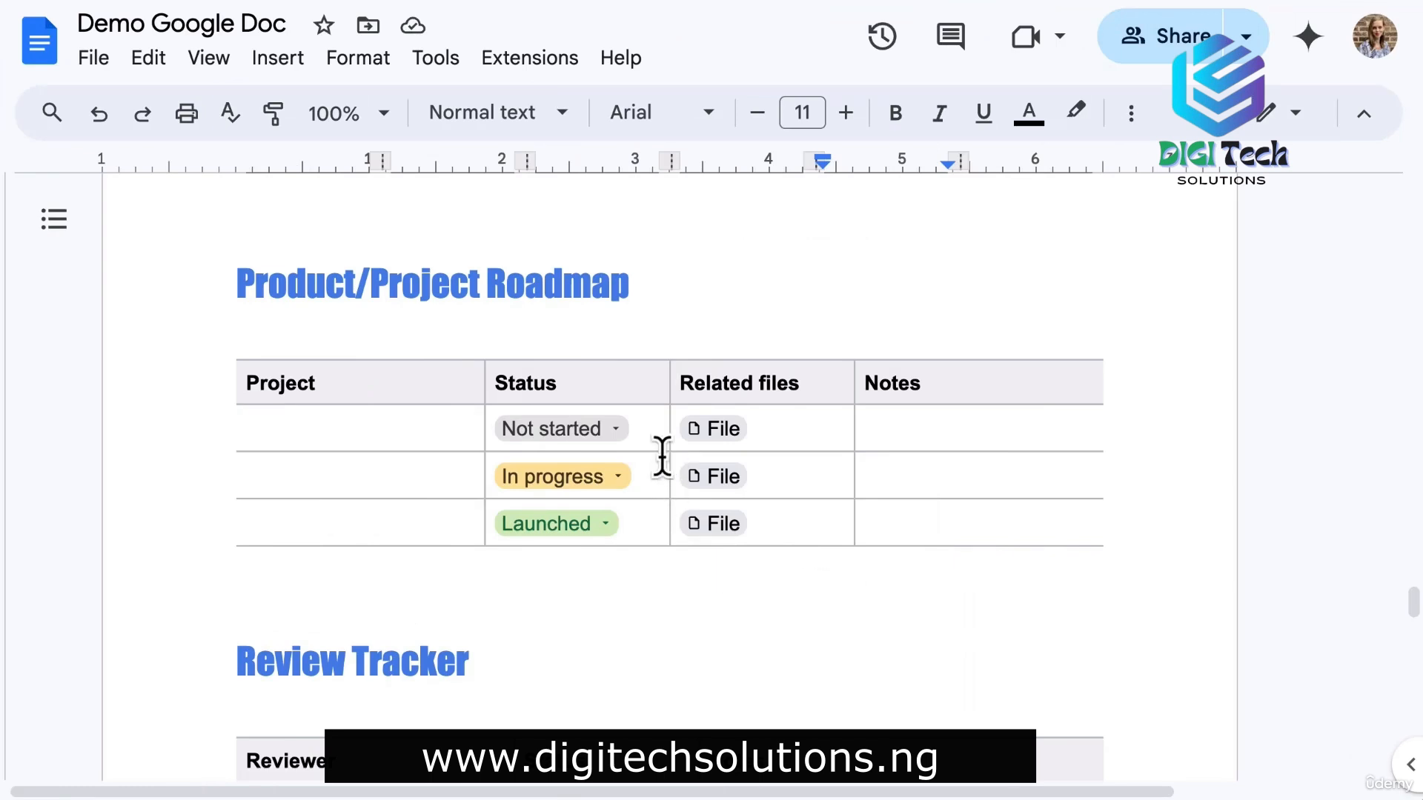
left_click(614, 437)
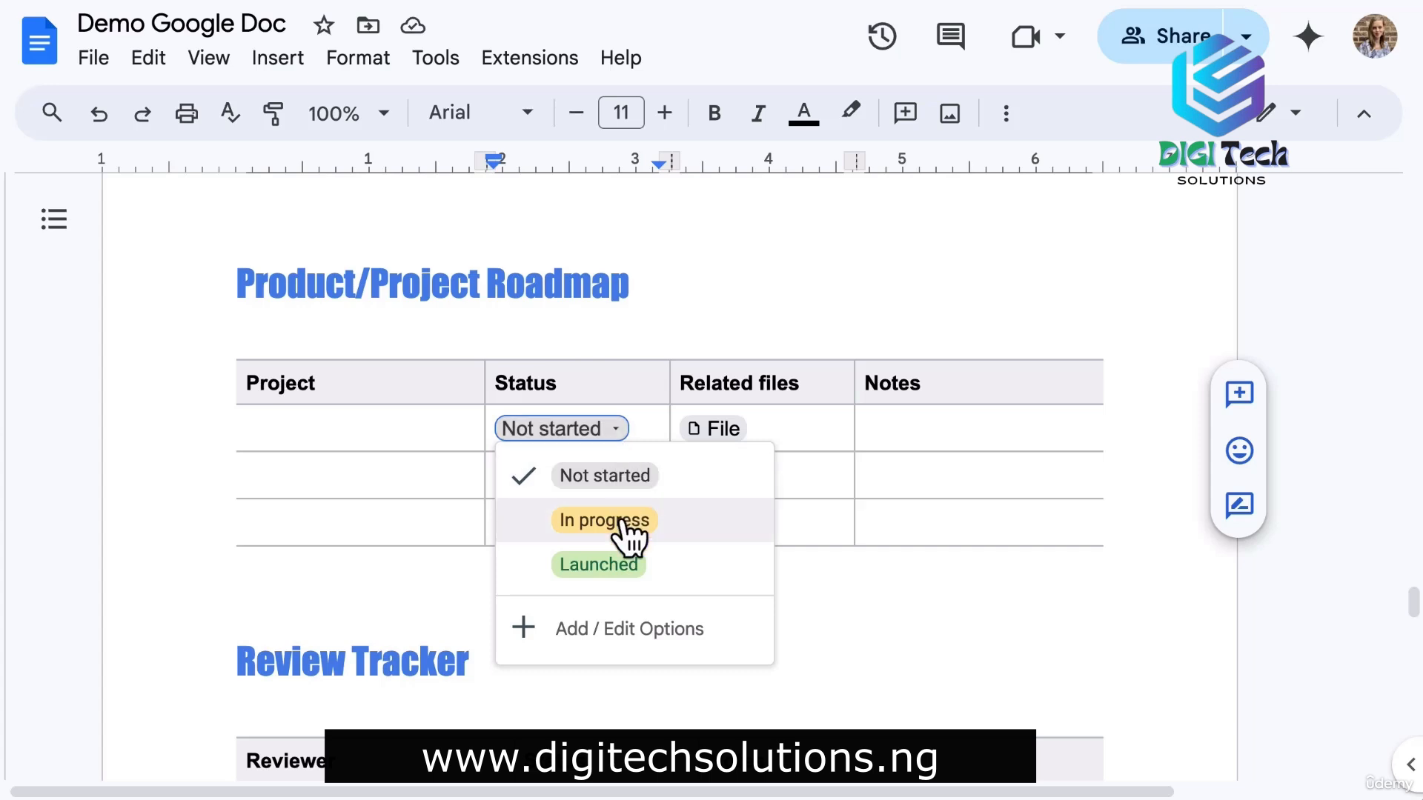
left_click(618, 521)
left_click(602, 434)
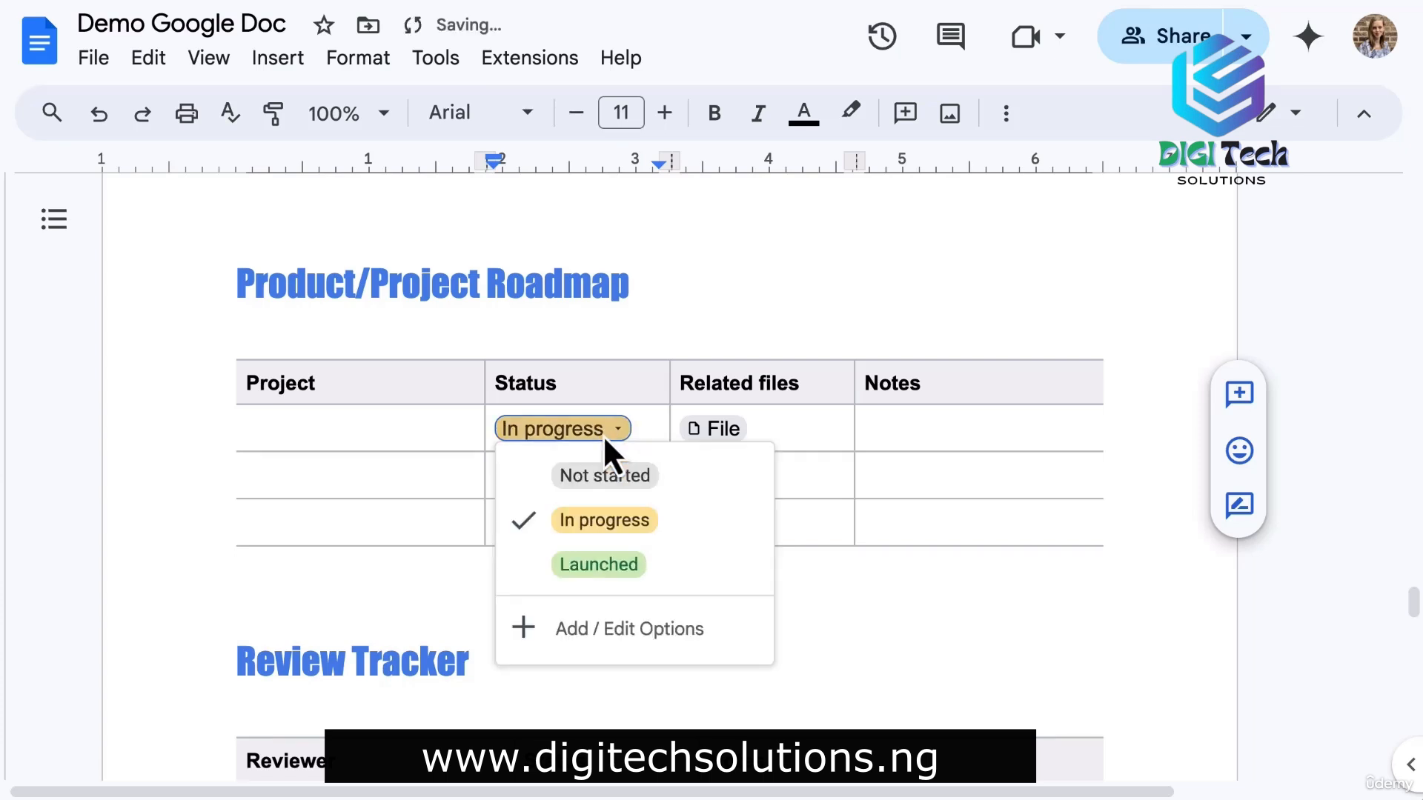
left_click(606, 480)
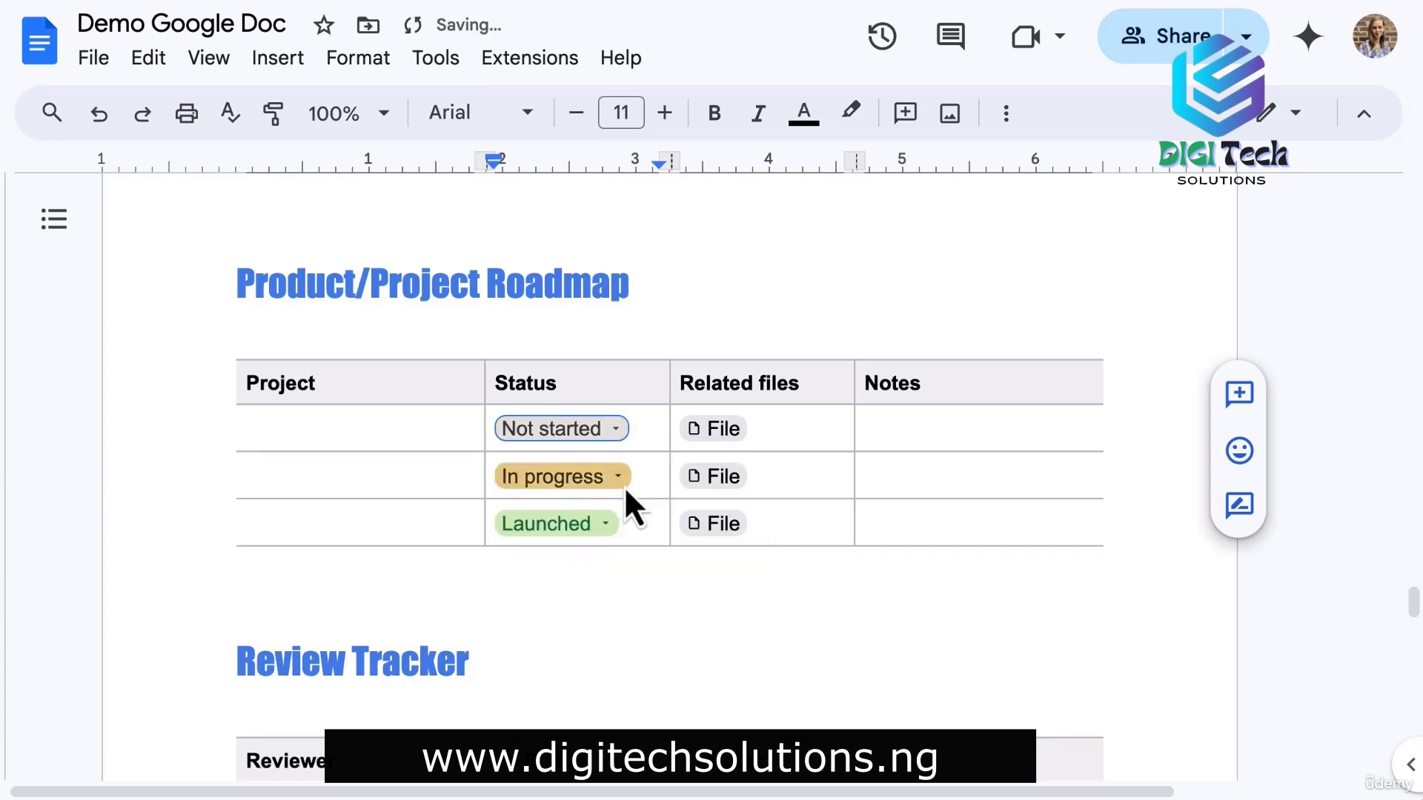
left_click(905, 430)
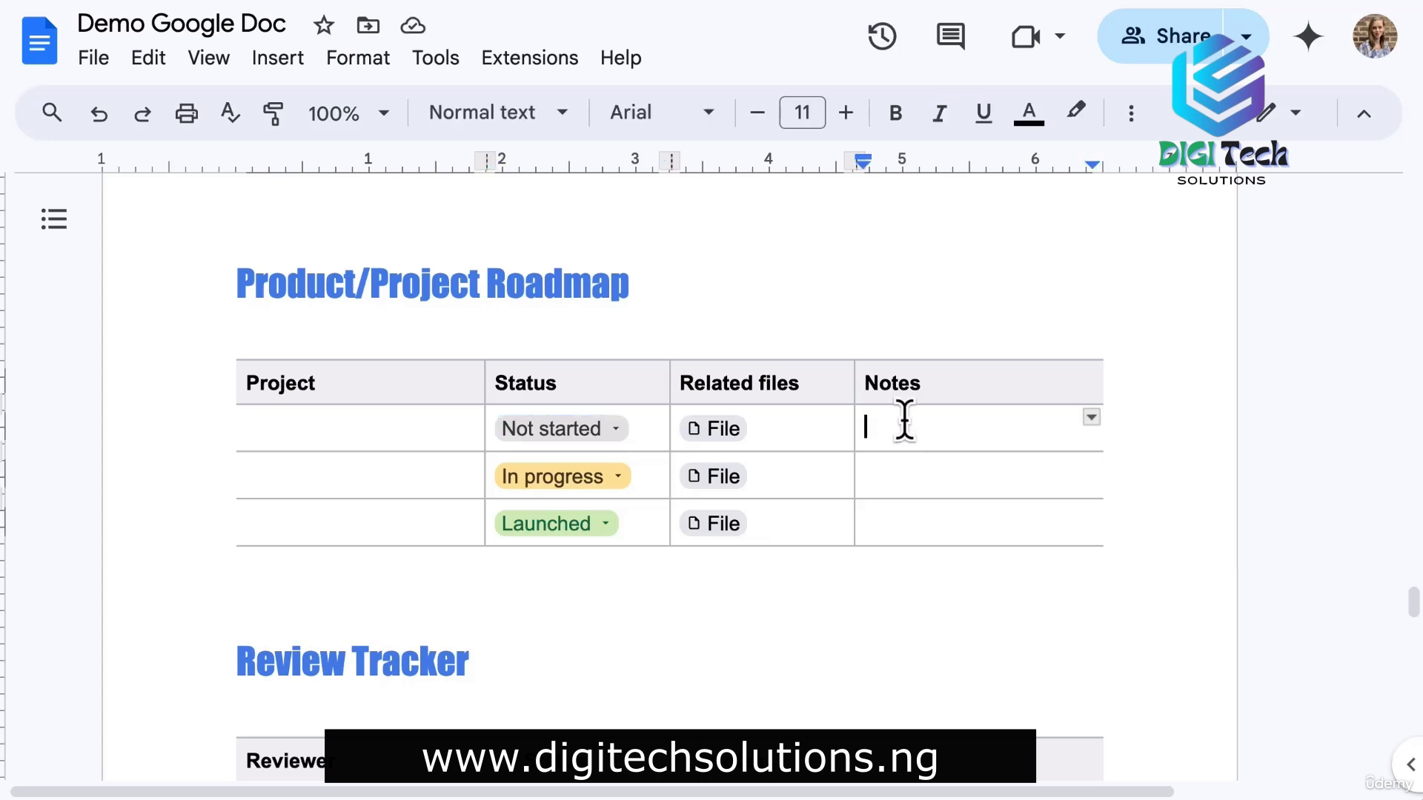
left_click(280, 71)
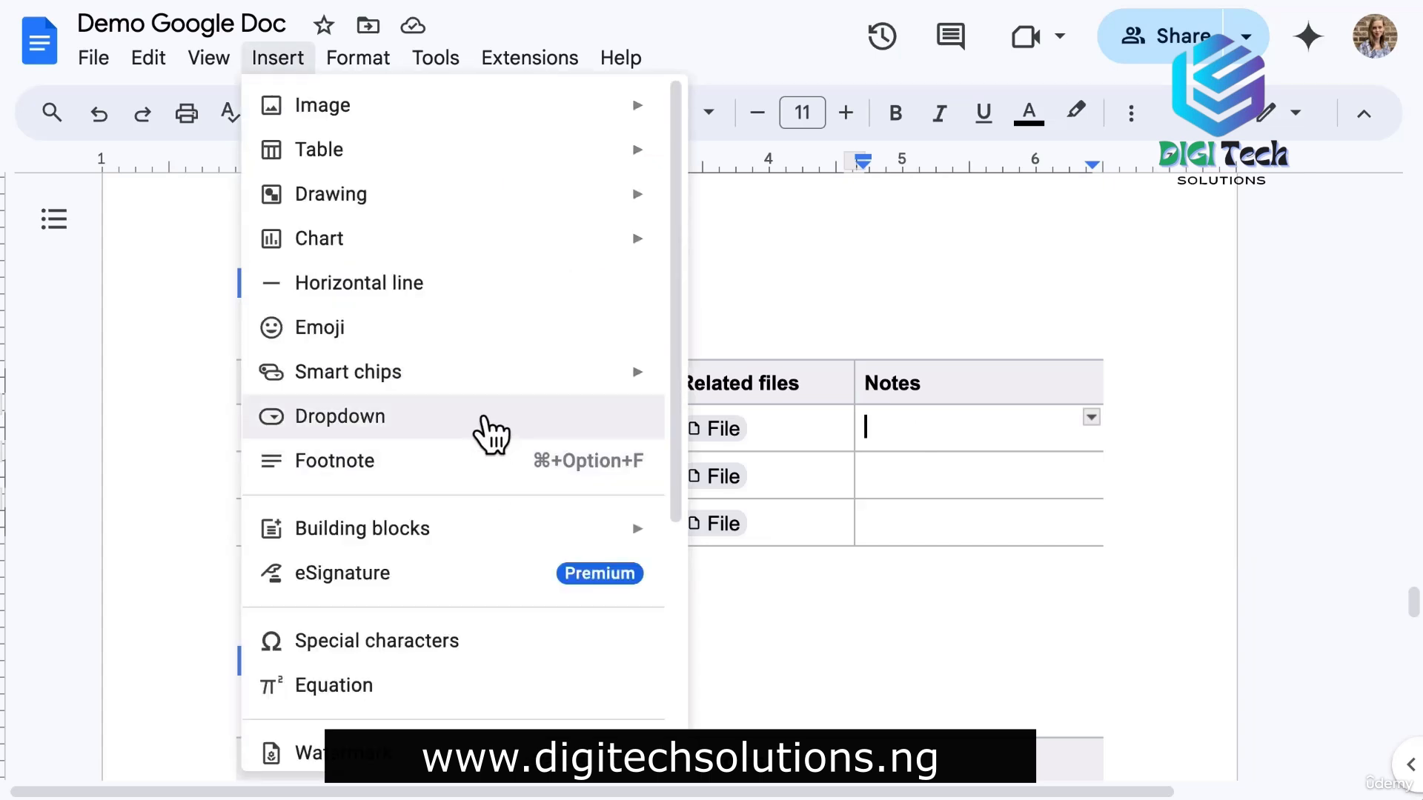
left_click(922, 430)
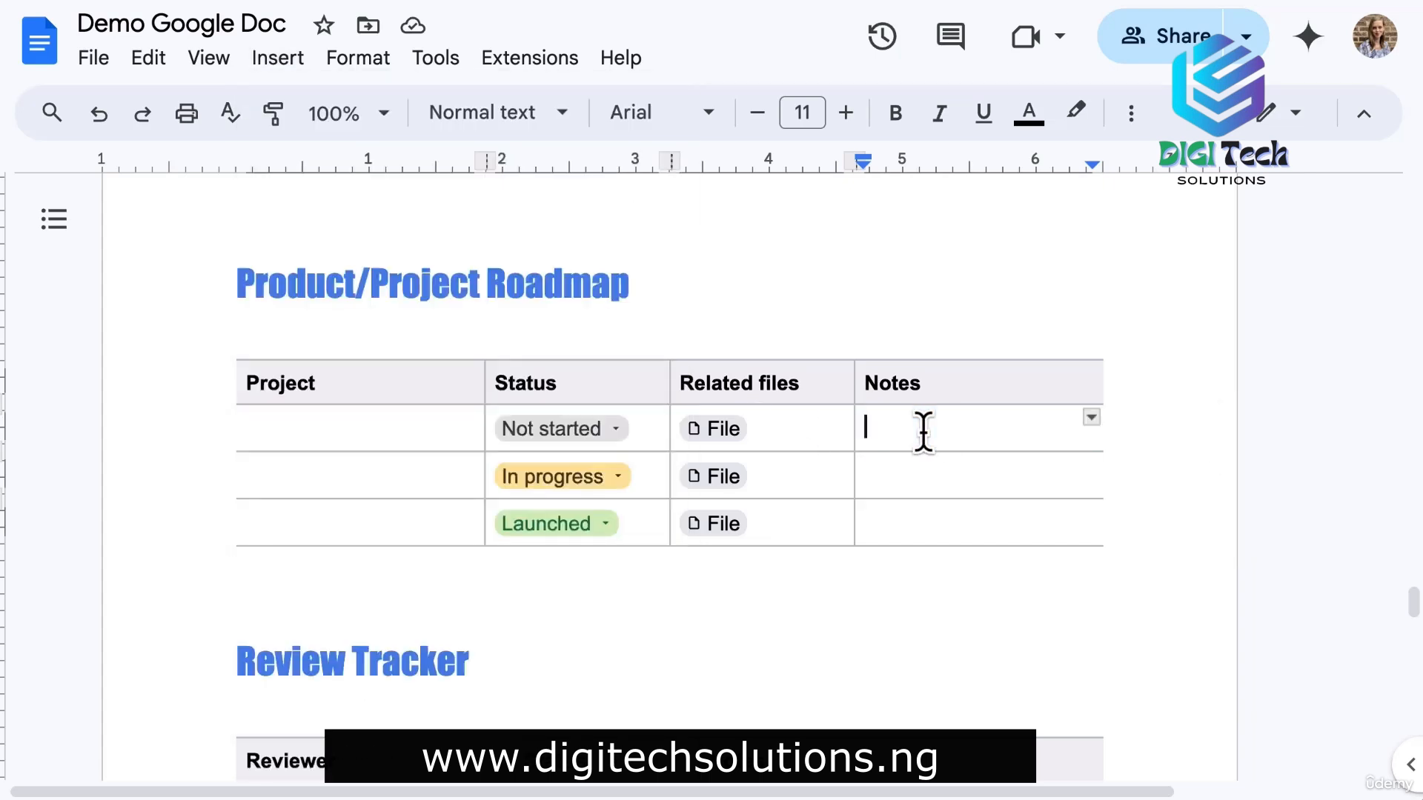
type("@dropdown")
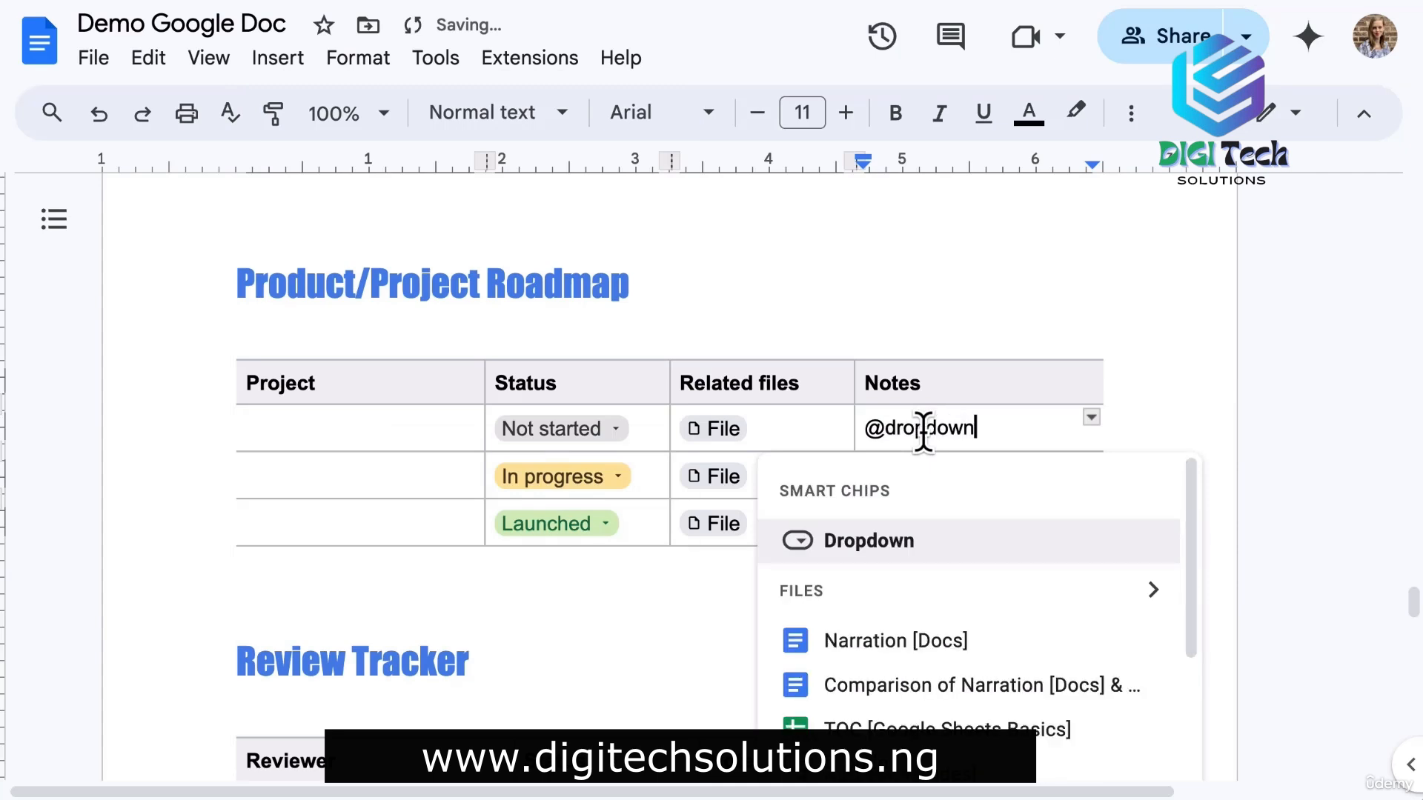
left_click(904, 552)
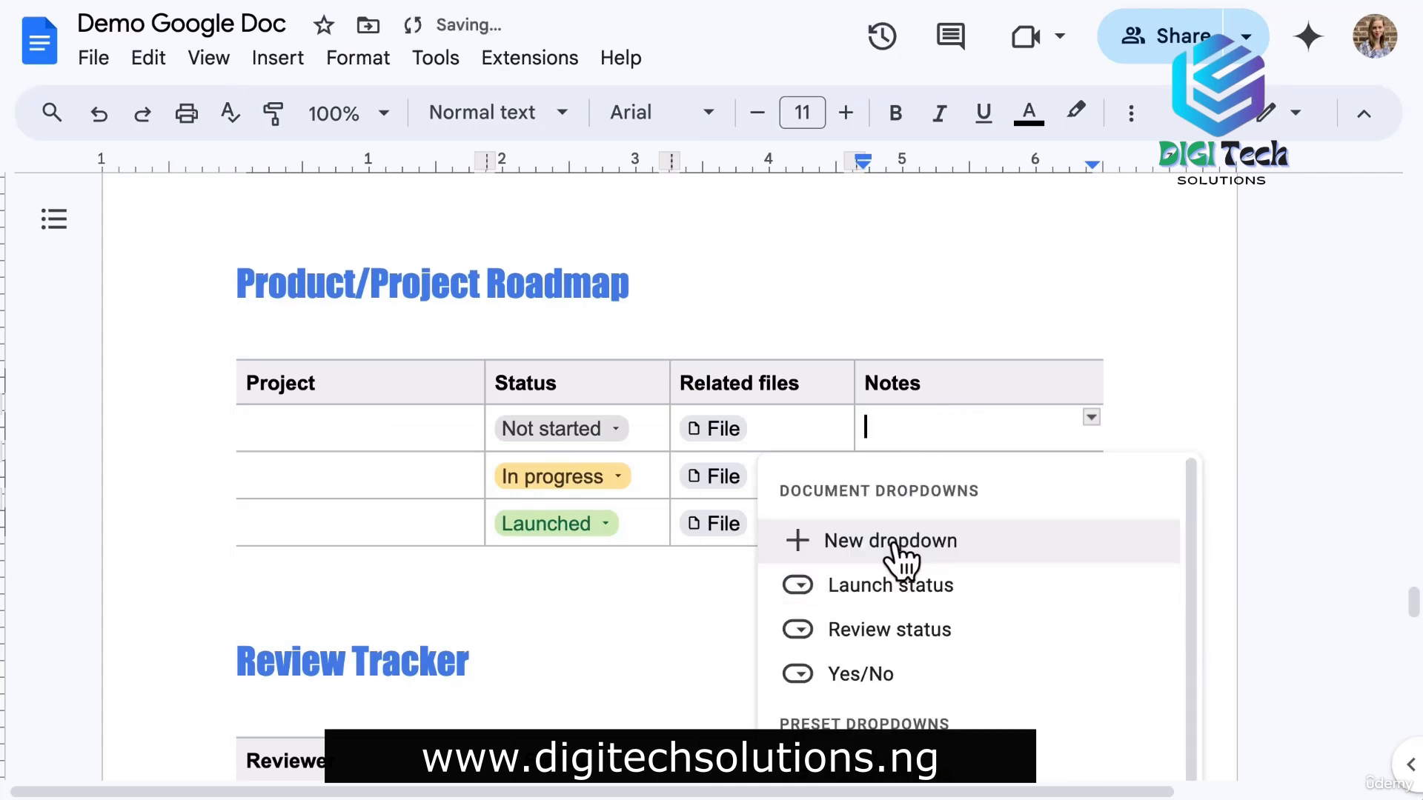
scroll(1282, 570, "down", 2)
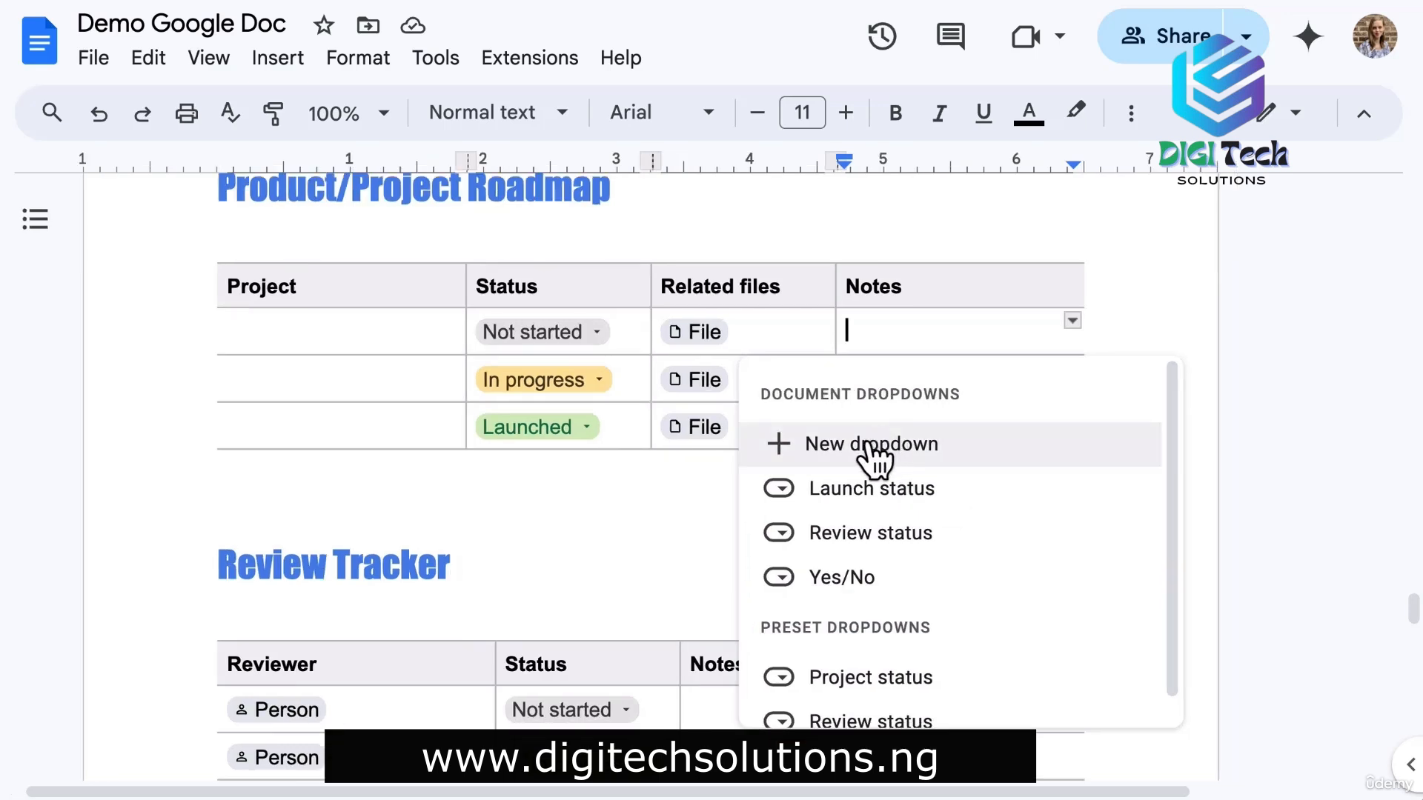
left_click(870, 444)
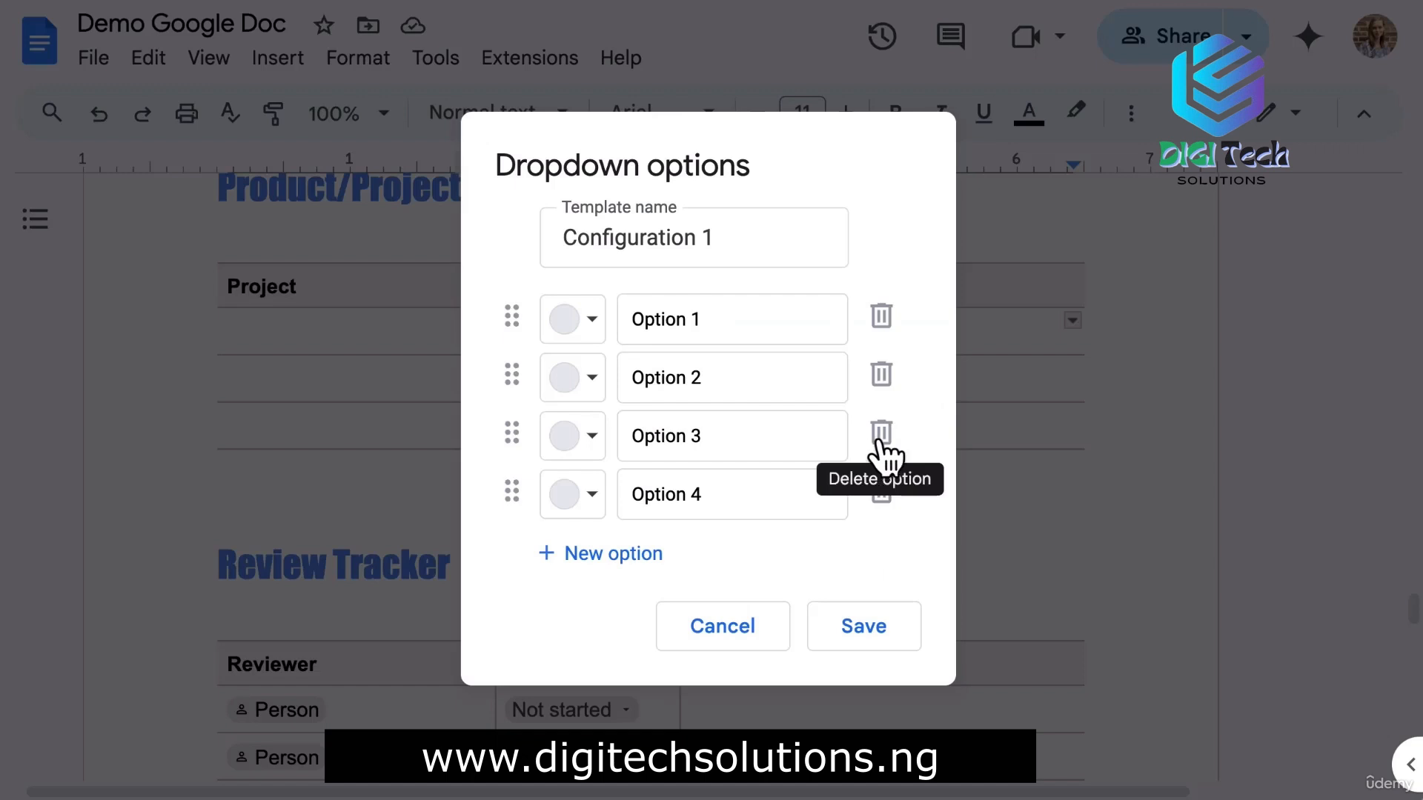
Name the dropdown template 'Team' with options Team A in light blue and Team B in light purple.
left_click(755, 231)
type("Team")
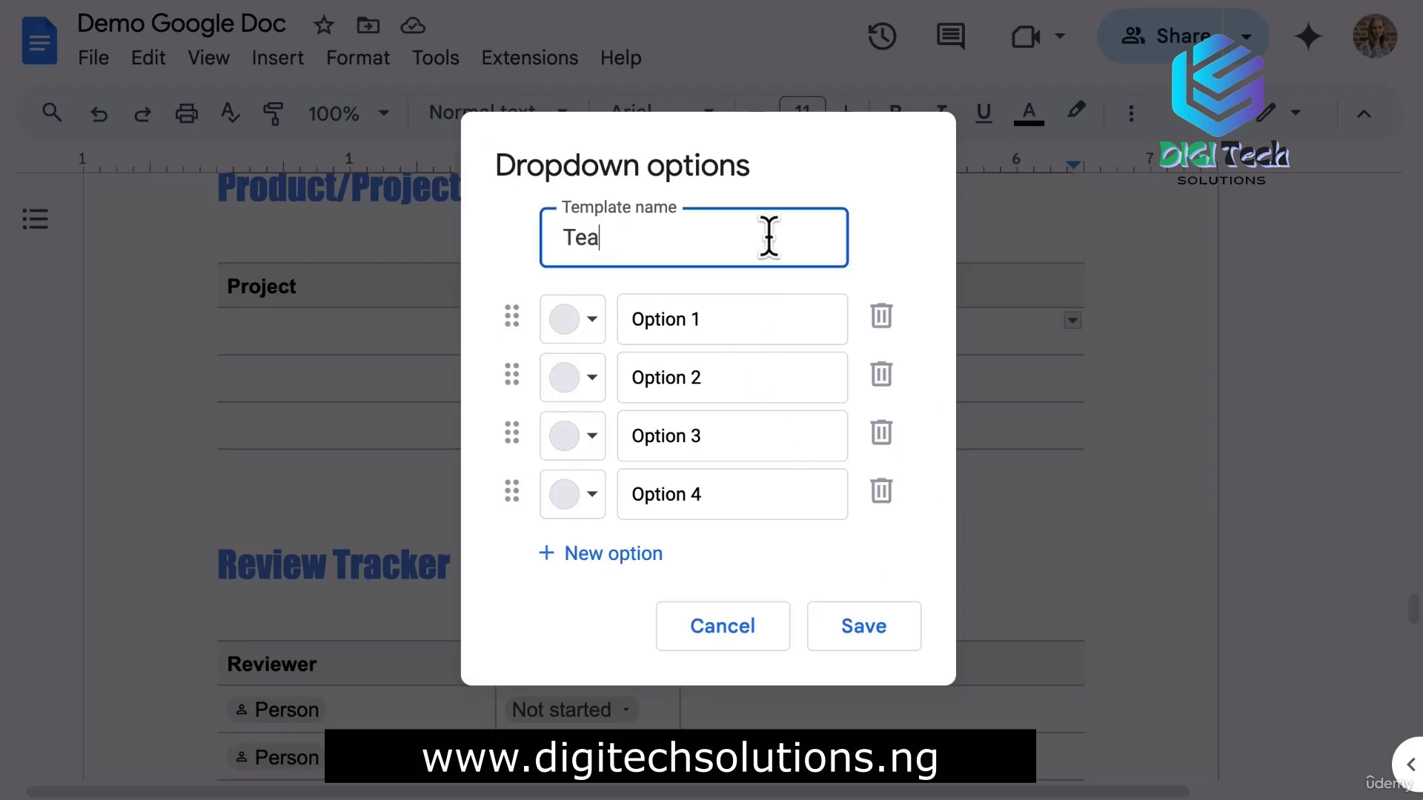
left_click(762, 331)
type("Team A")
left_click(785, 384)
type("Team B")
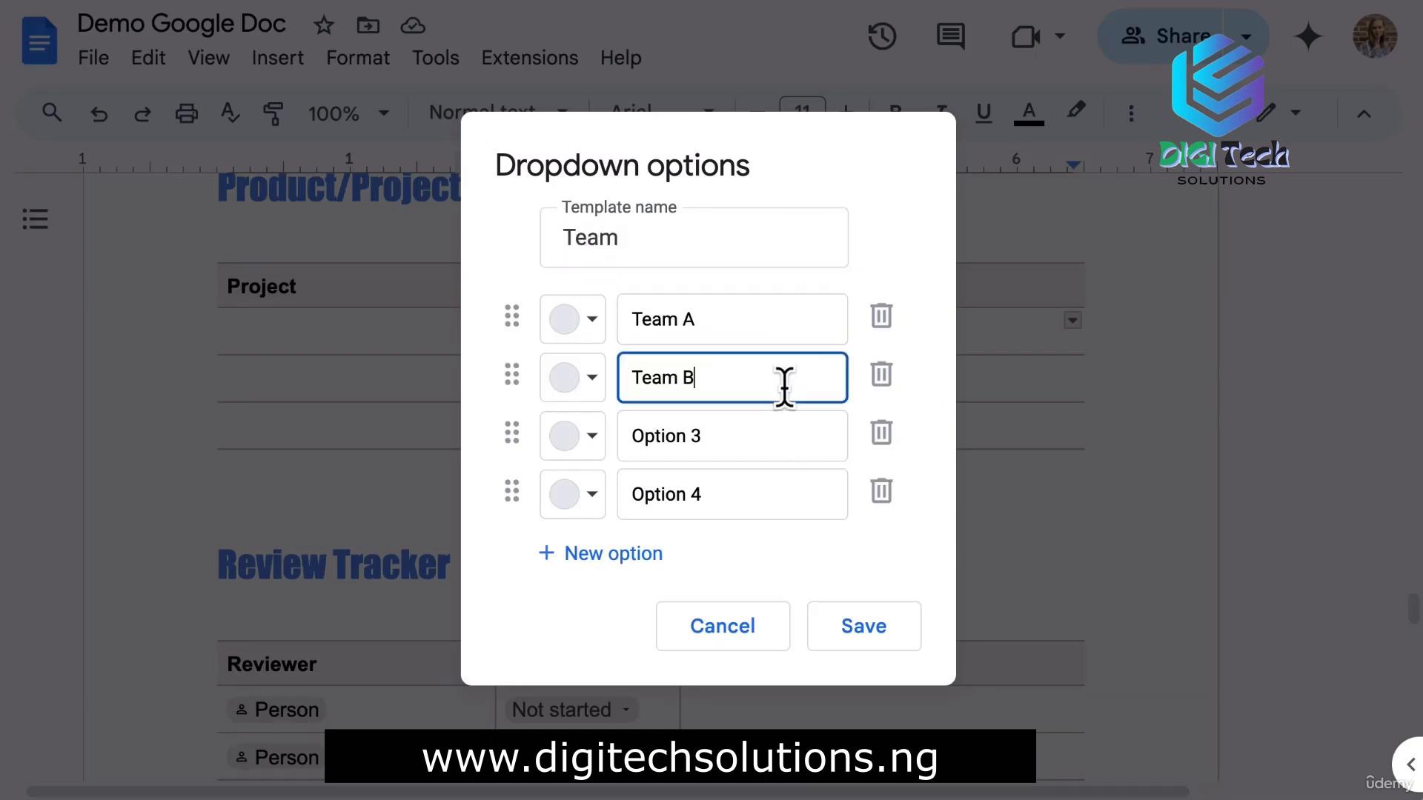
left_click(581, 320)
left_click(860, 420)
left_click(574, 377)
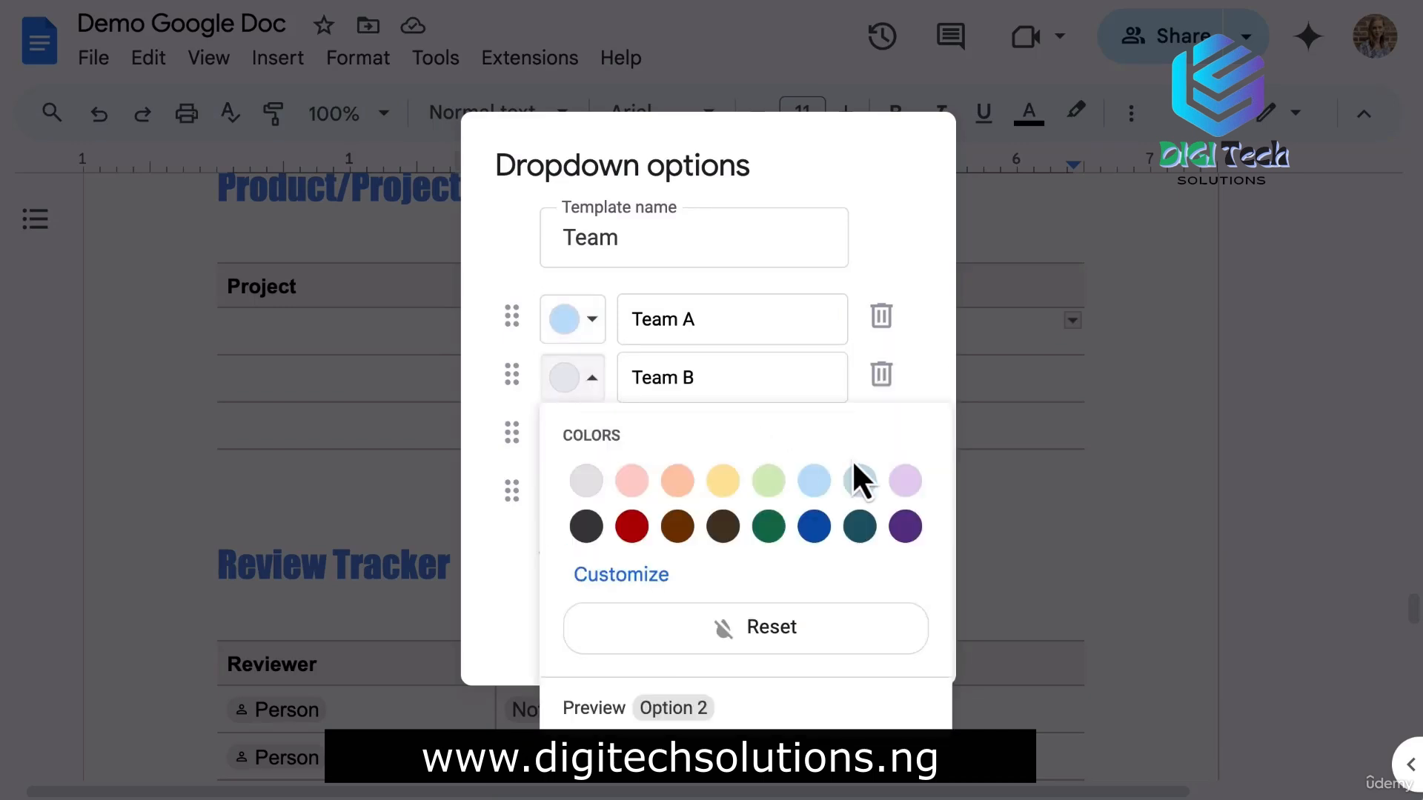
left_click(904, 479)
left_click_drag(518, 372, 517, 337)
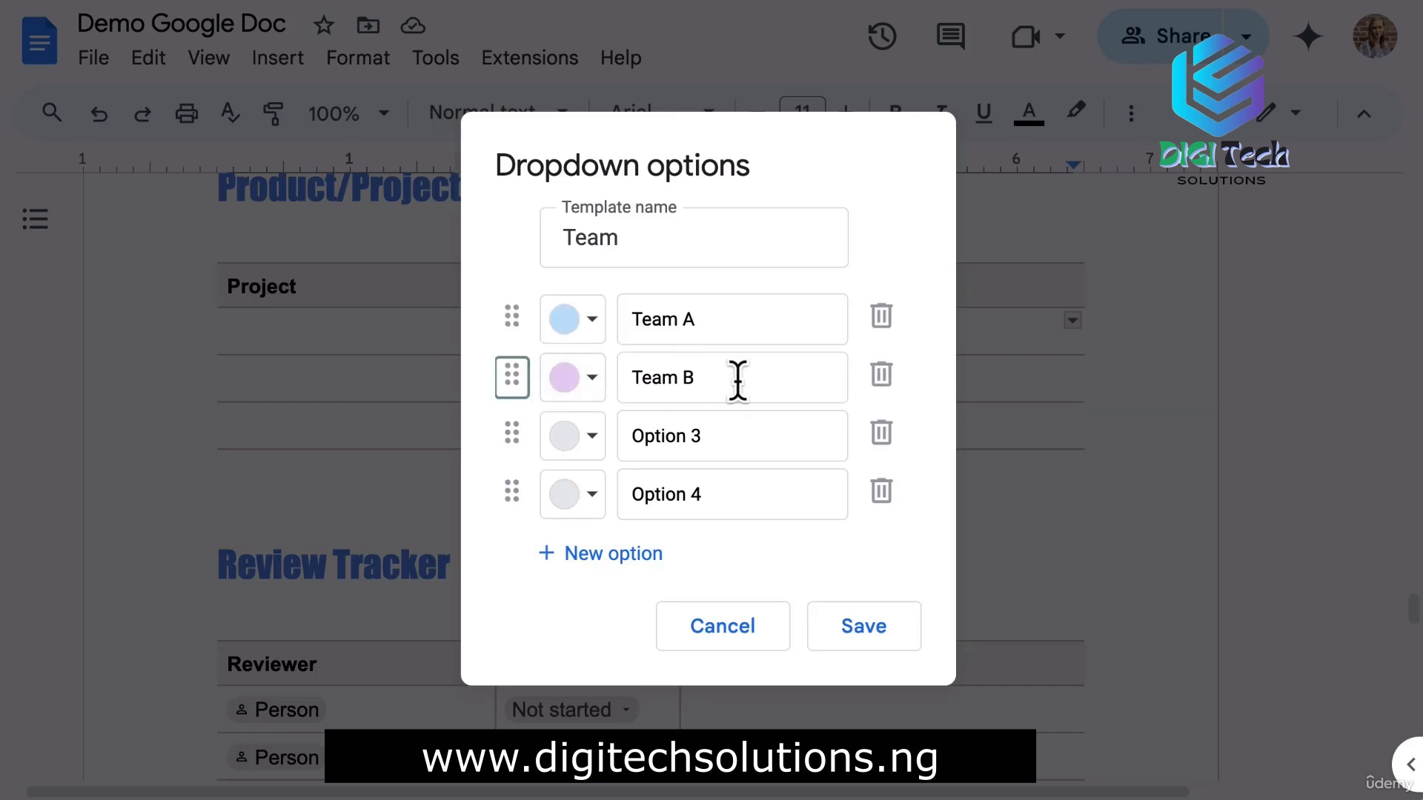
Remove Options 3 and 4, add a peach Team C, and save the dropdown into the cell.
left_click(881, 437)
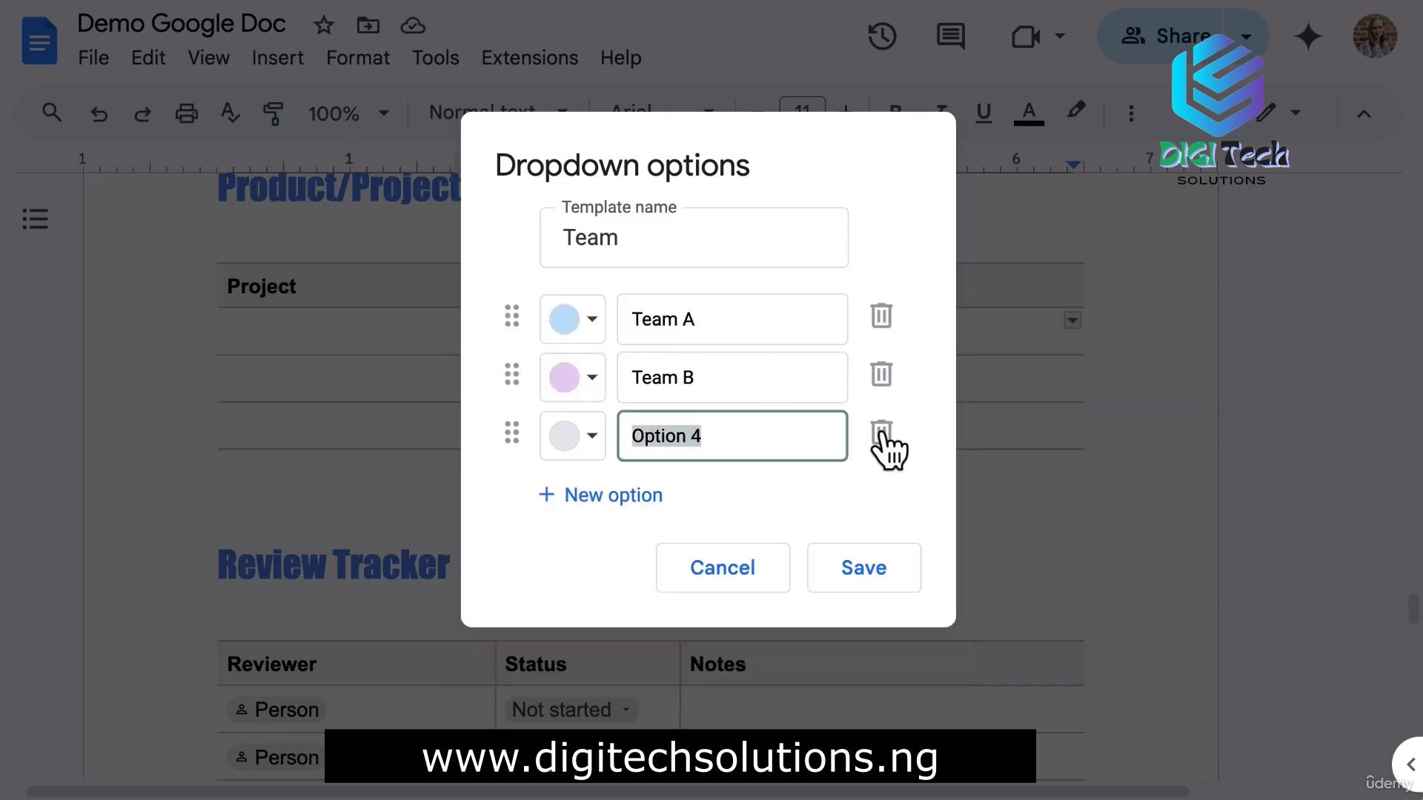
left_click(882, 437)
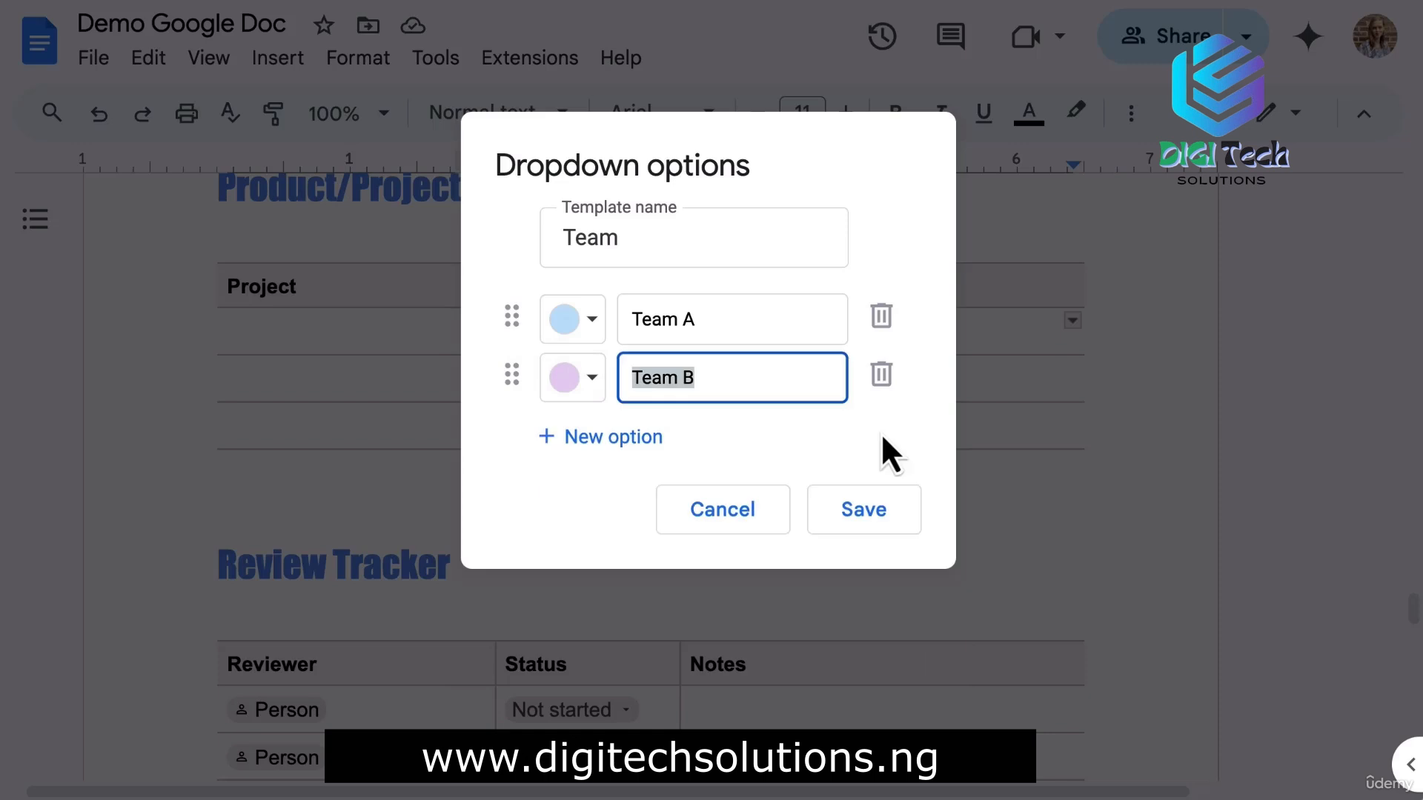
left_click(629, 445)
type("Team C")
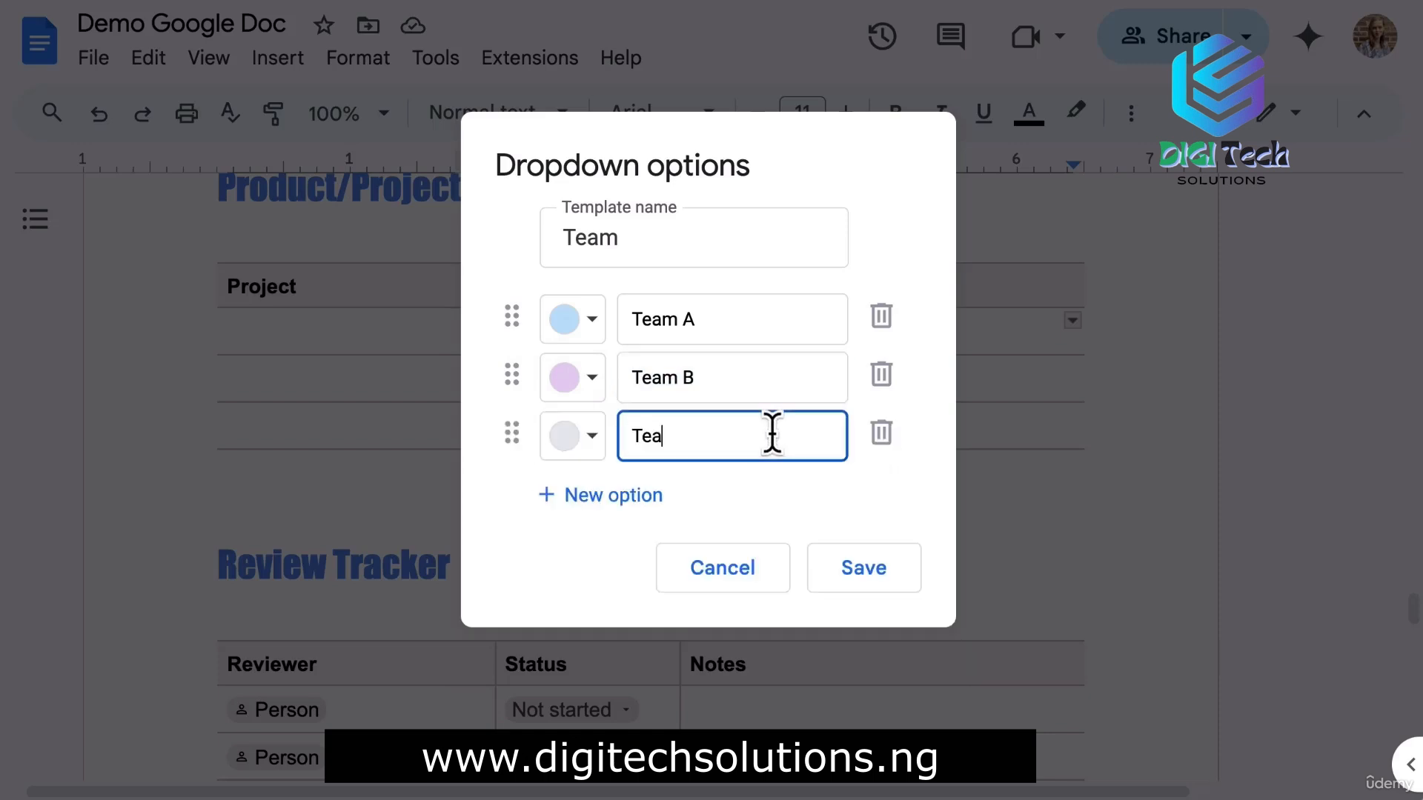
left_click(589, 438)
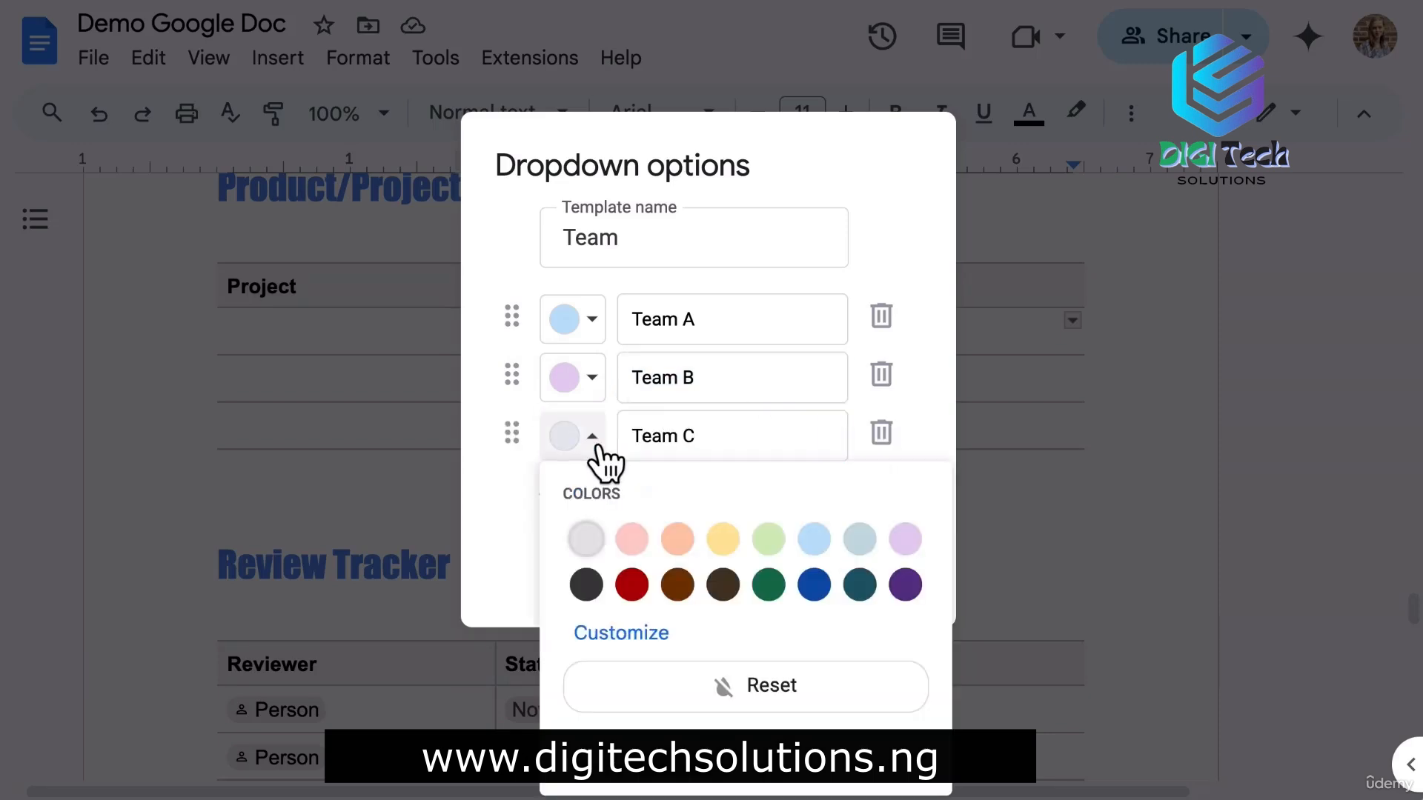
left_click(677, 539)
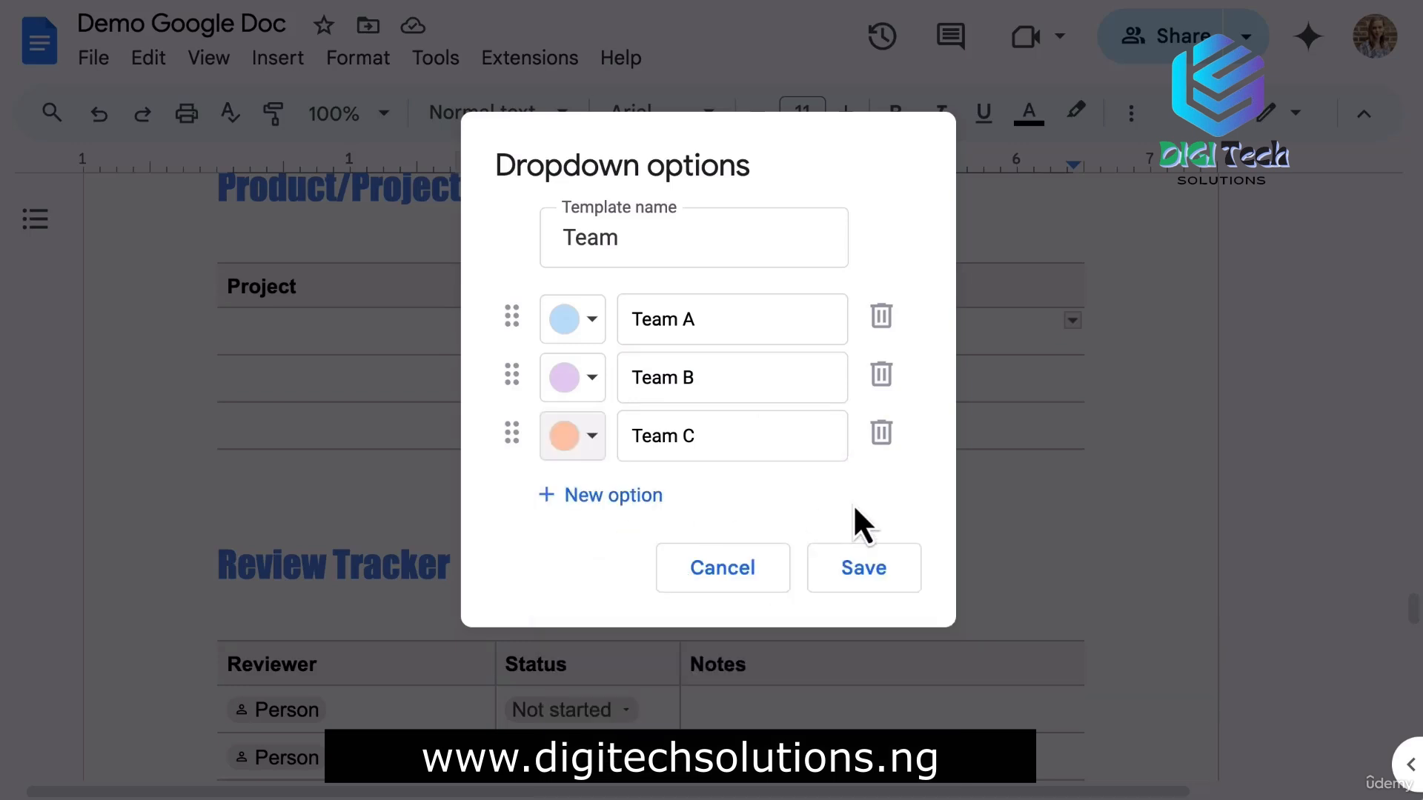
left_click(865, 577)
left_click(930, 335)
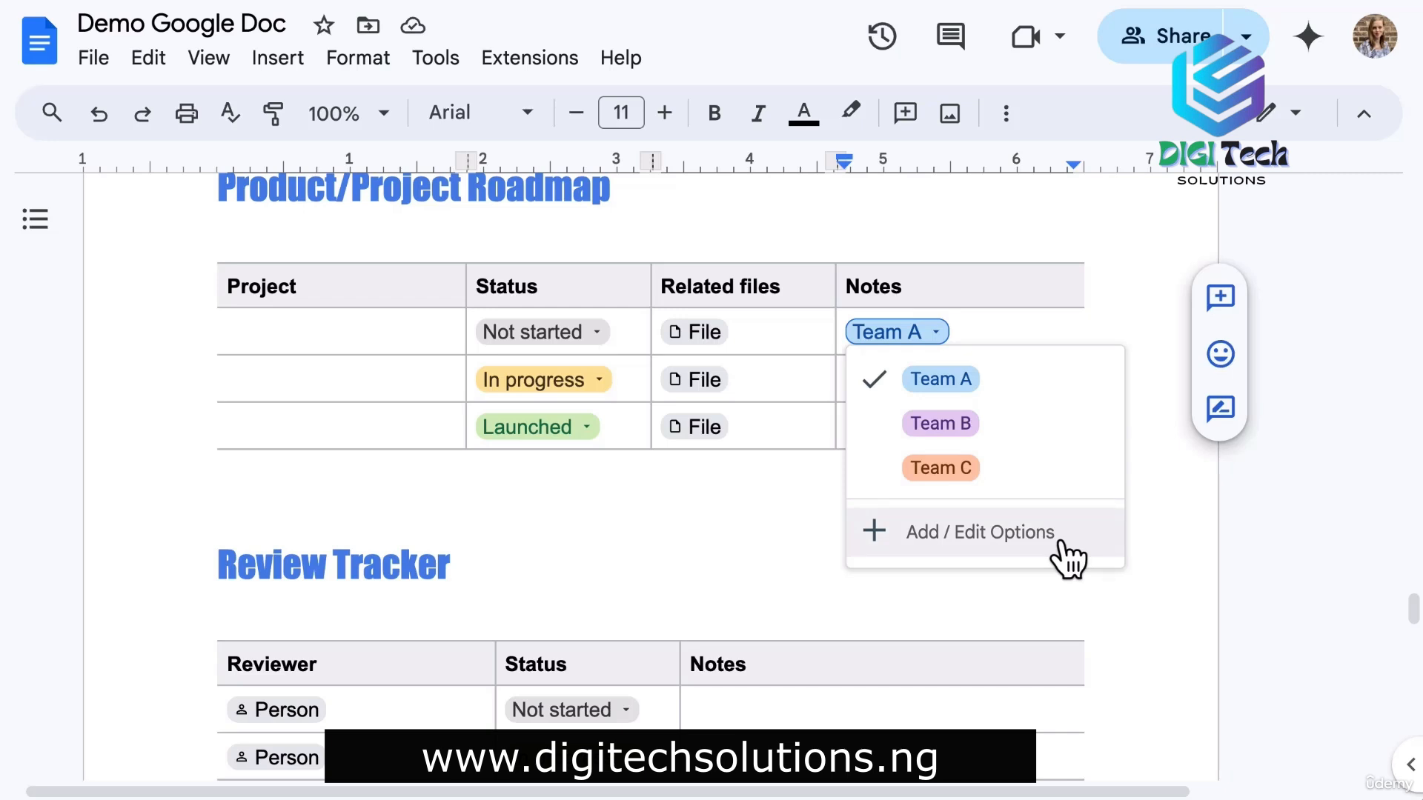
left_click(594, 482)
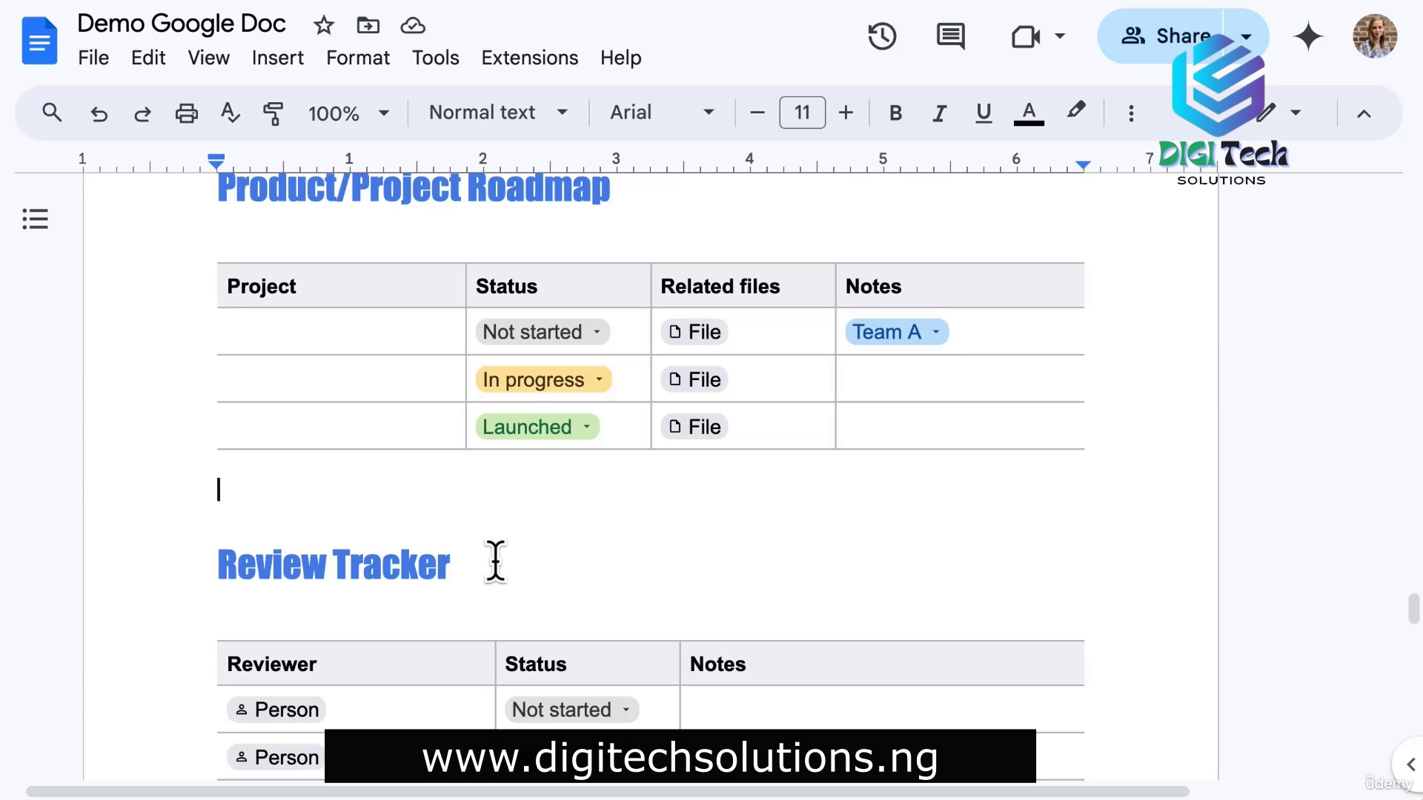
left_click(276, 61)
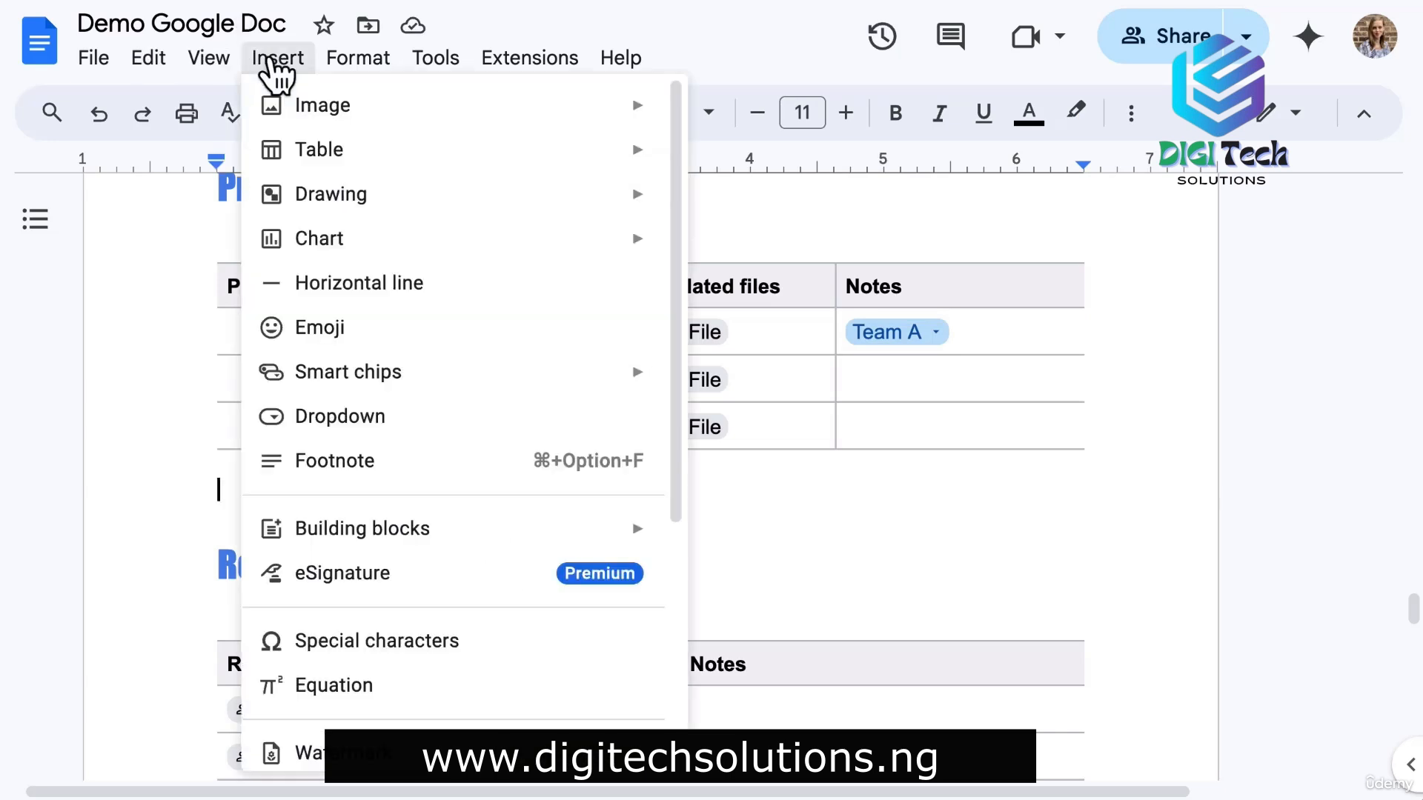
mouse_move(421, 392)
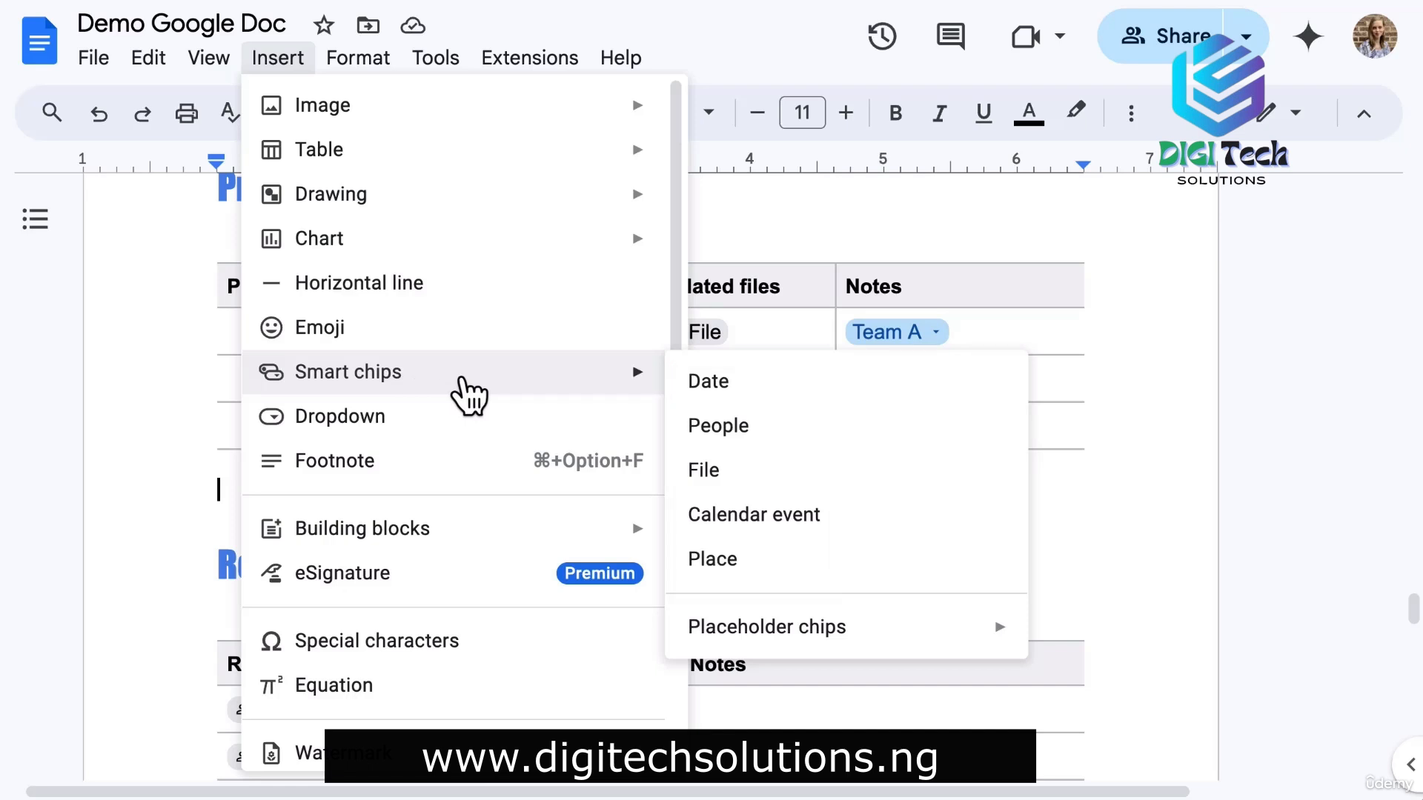
mouse_move(939, 652)
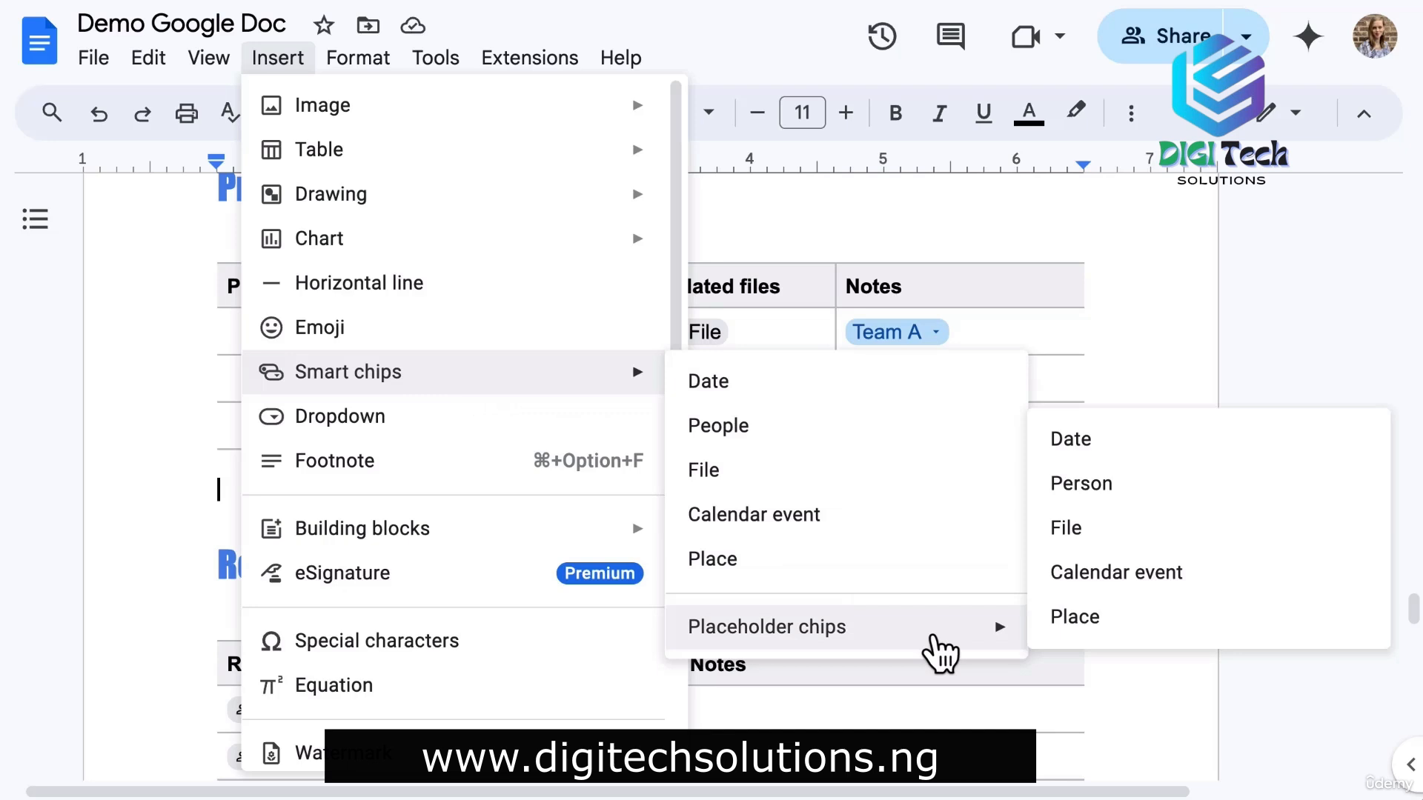
left_click(895, 378)
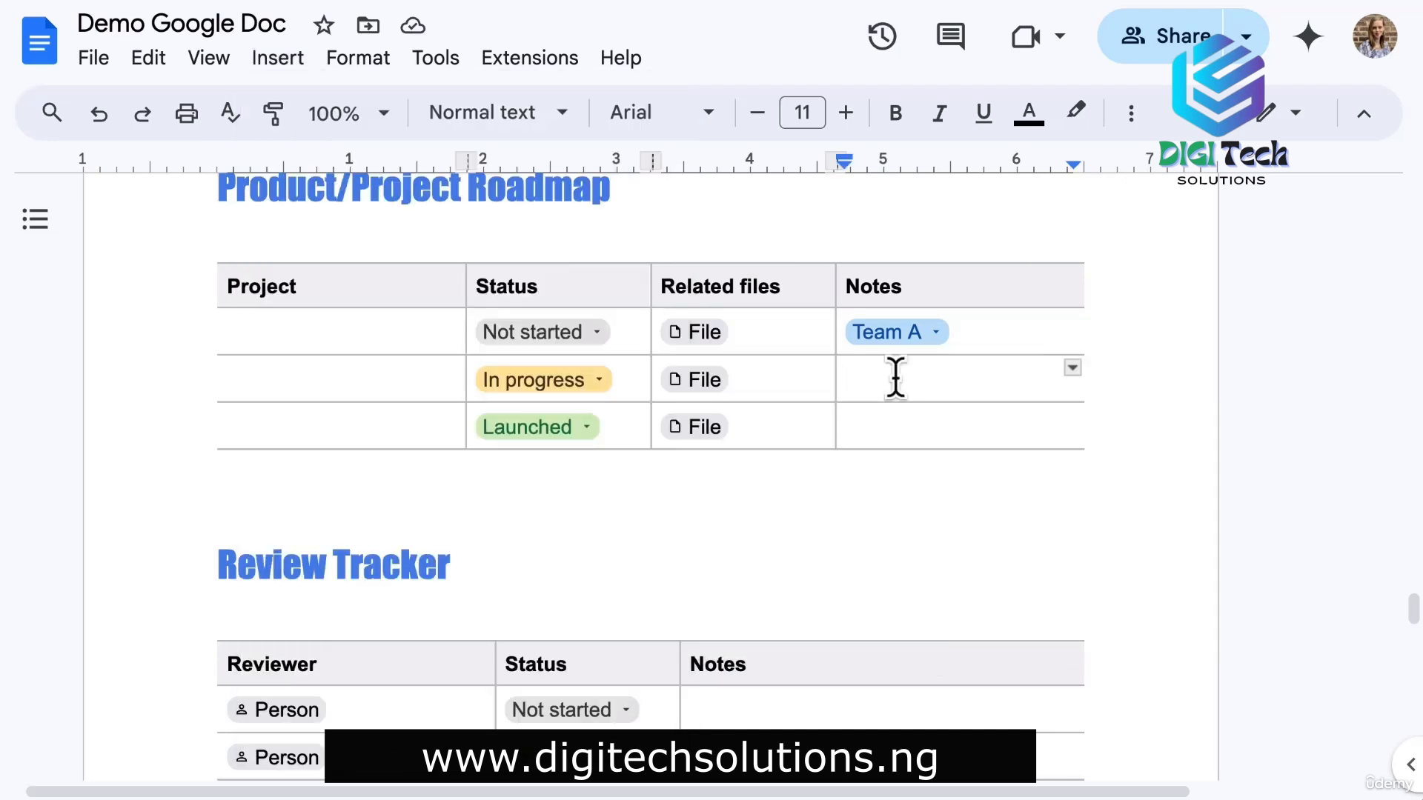
type("@date")
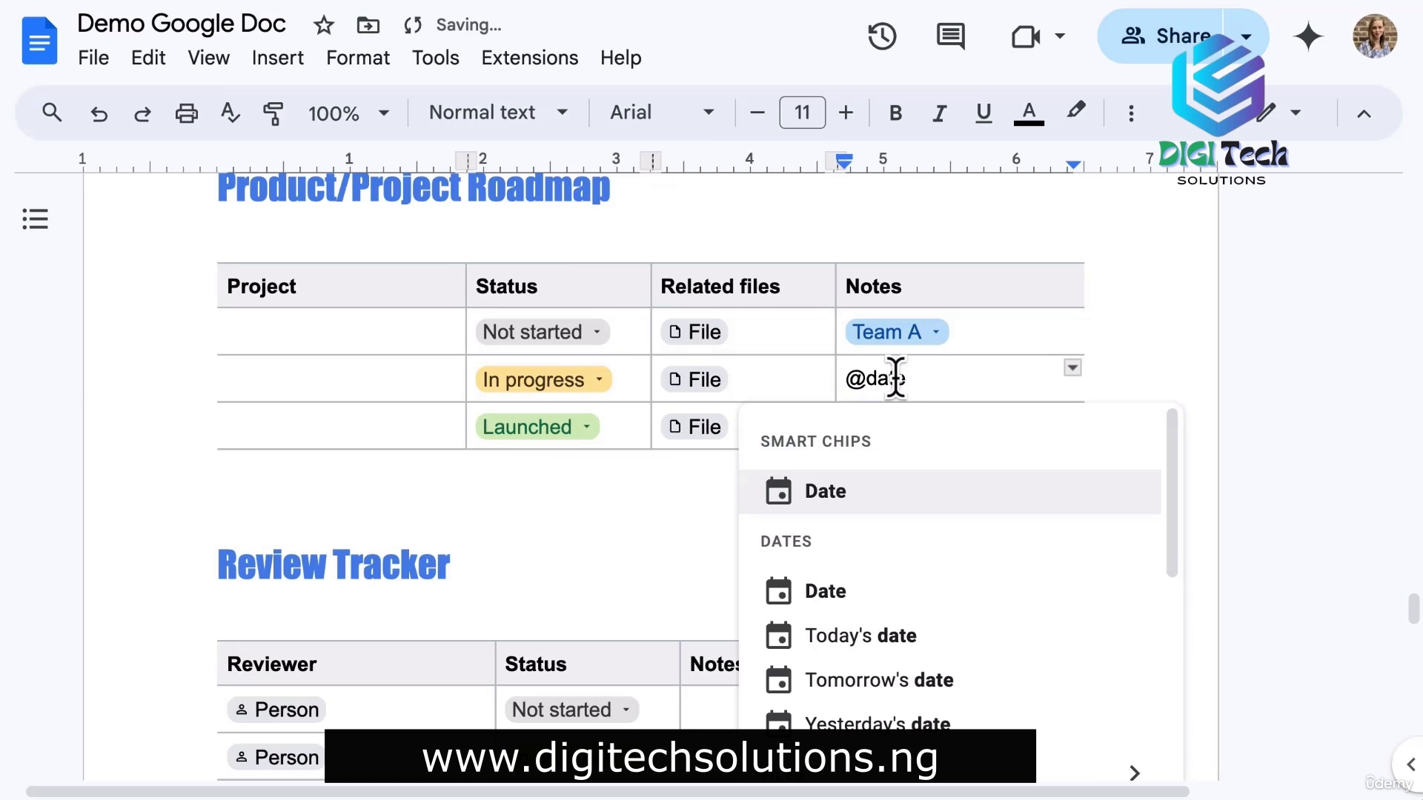
Insert today's date as a chip, then preview the example Date chip in Smart Chips.
left_click(850, 636)
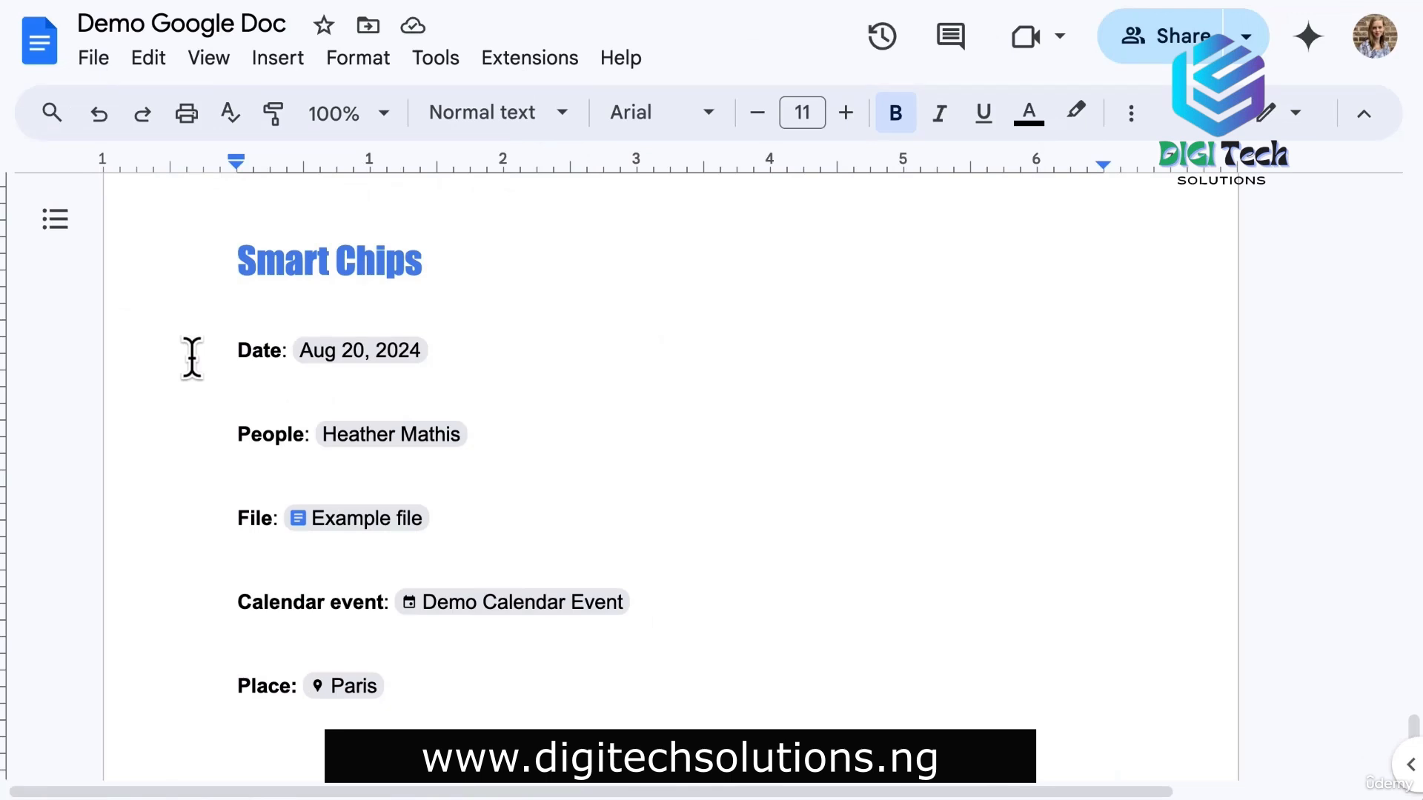
left_click(230, 259)
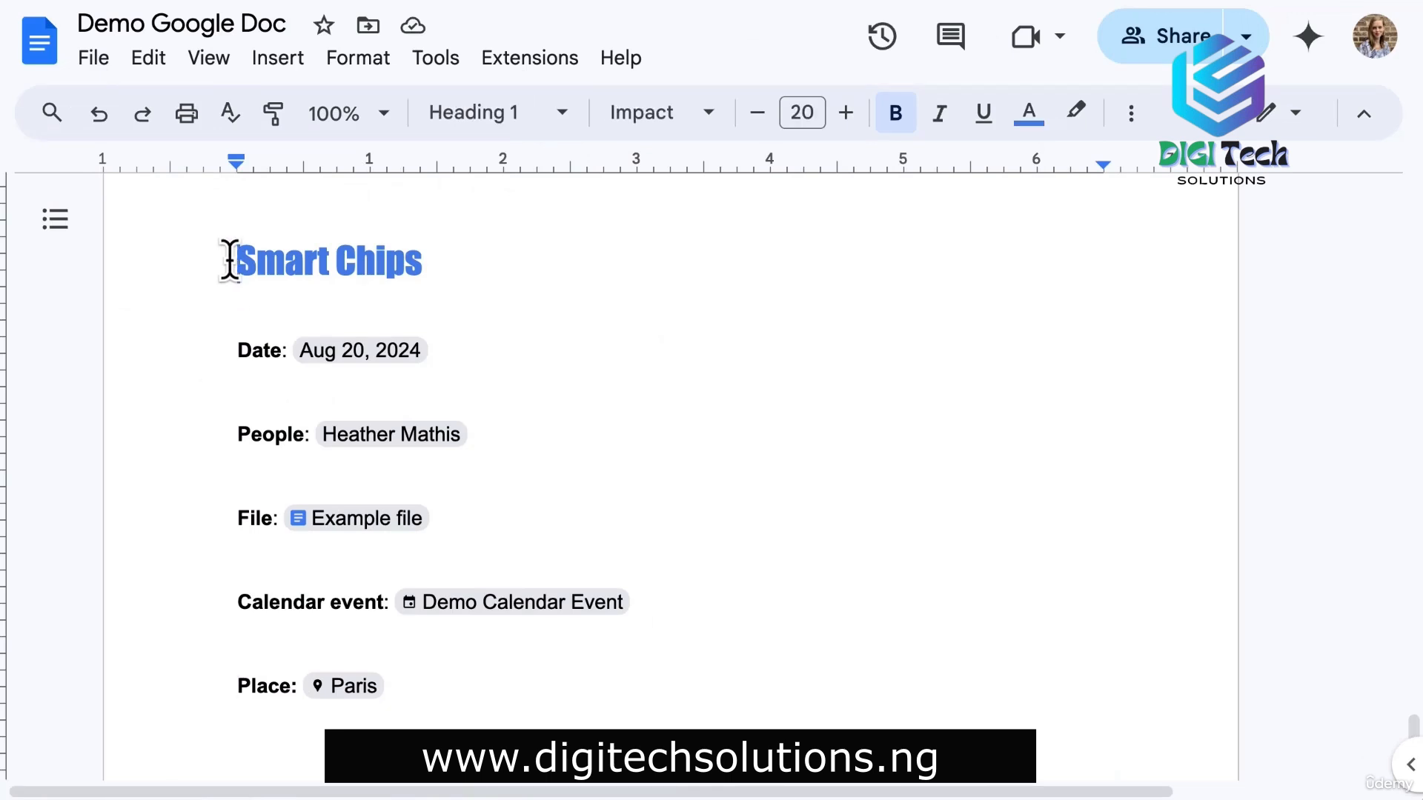
left_click(223, 350)
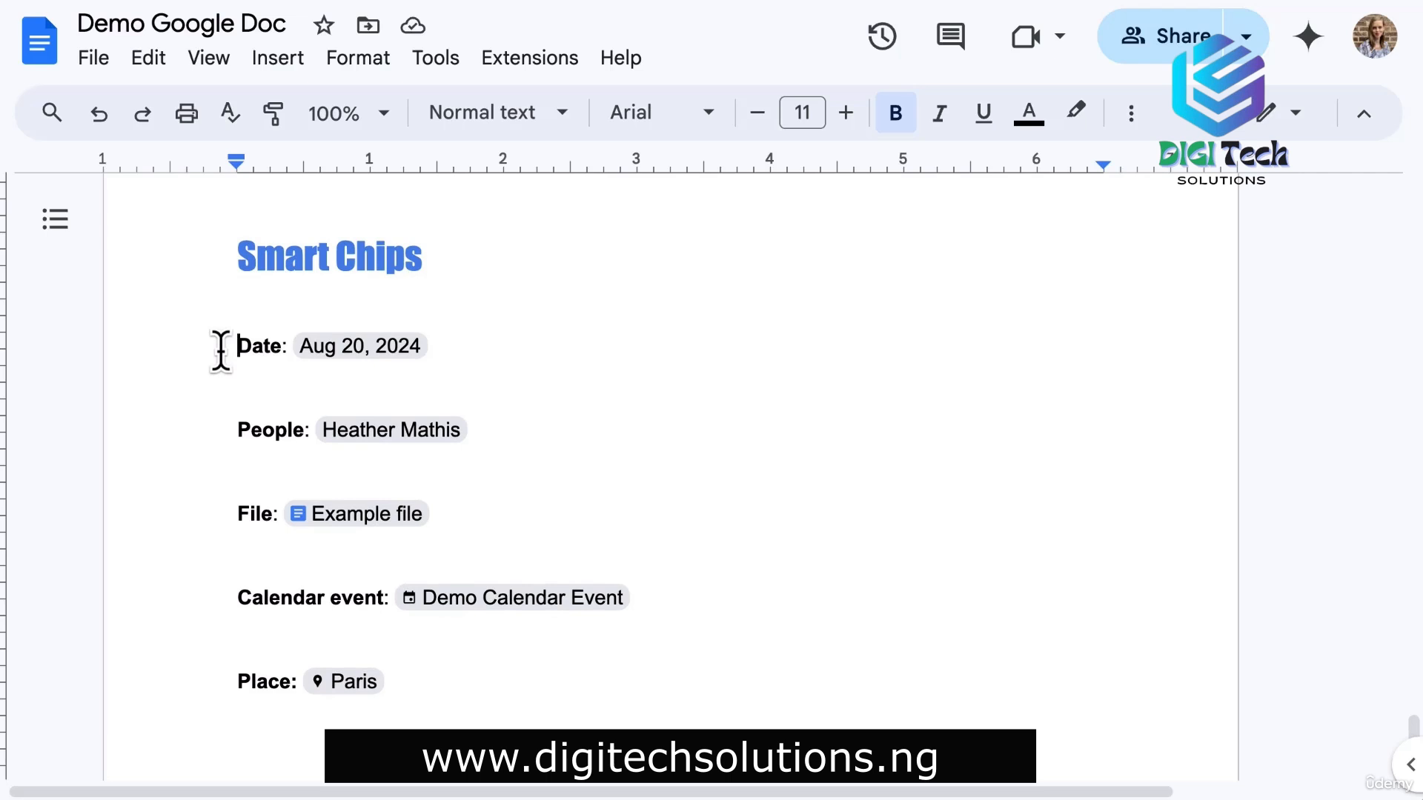
mouse_move(363, 353)
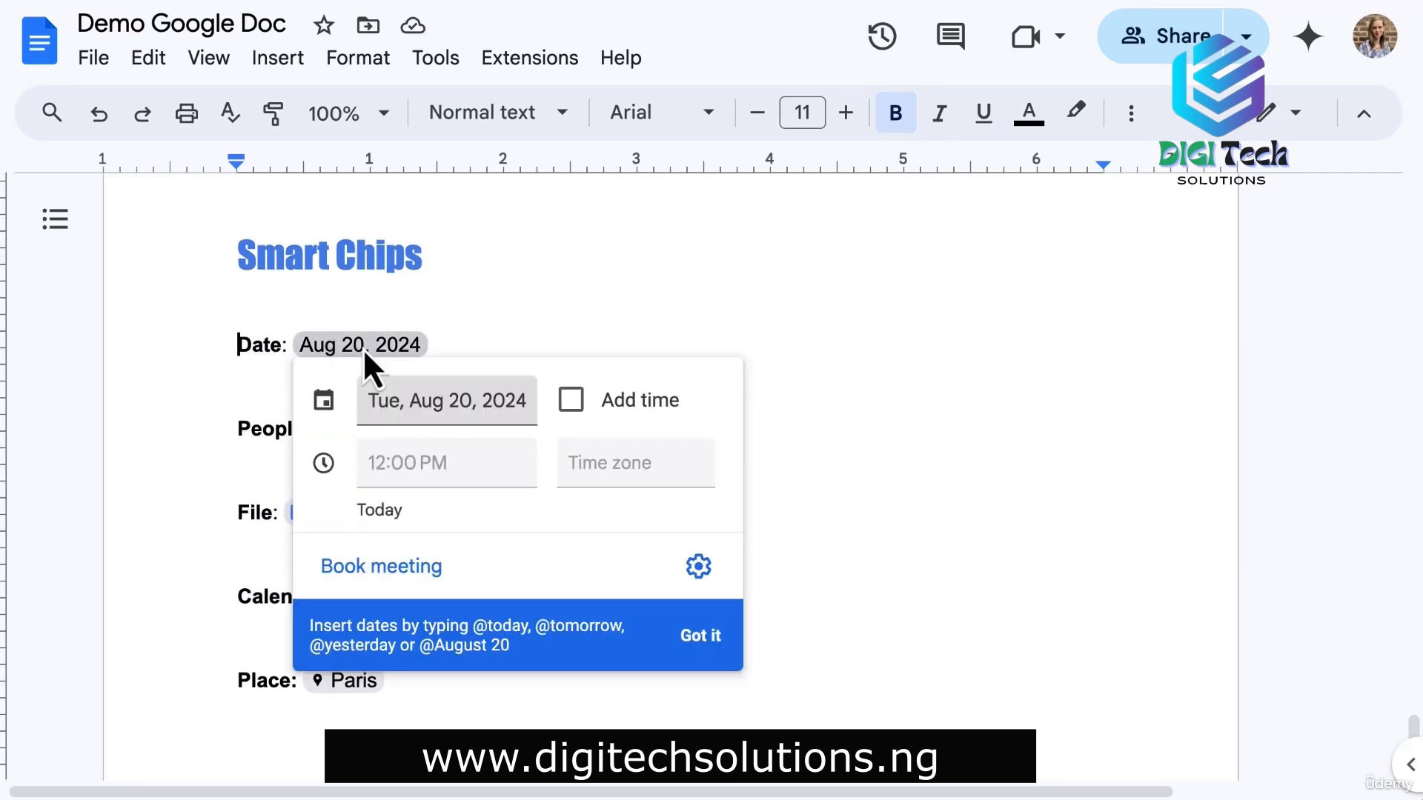
Preview the cards of the example People and File chips.
left_click(226, 423)
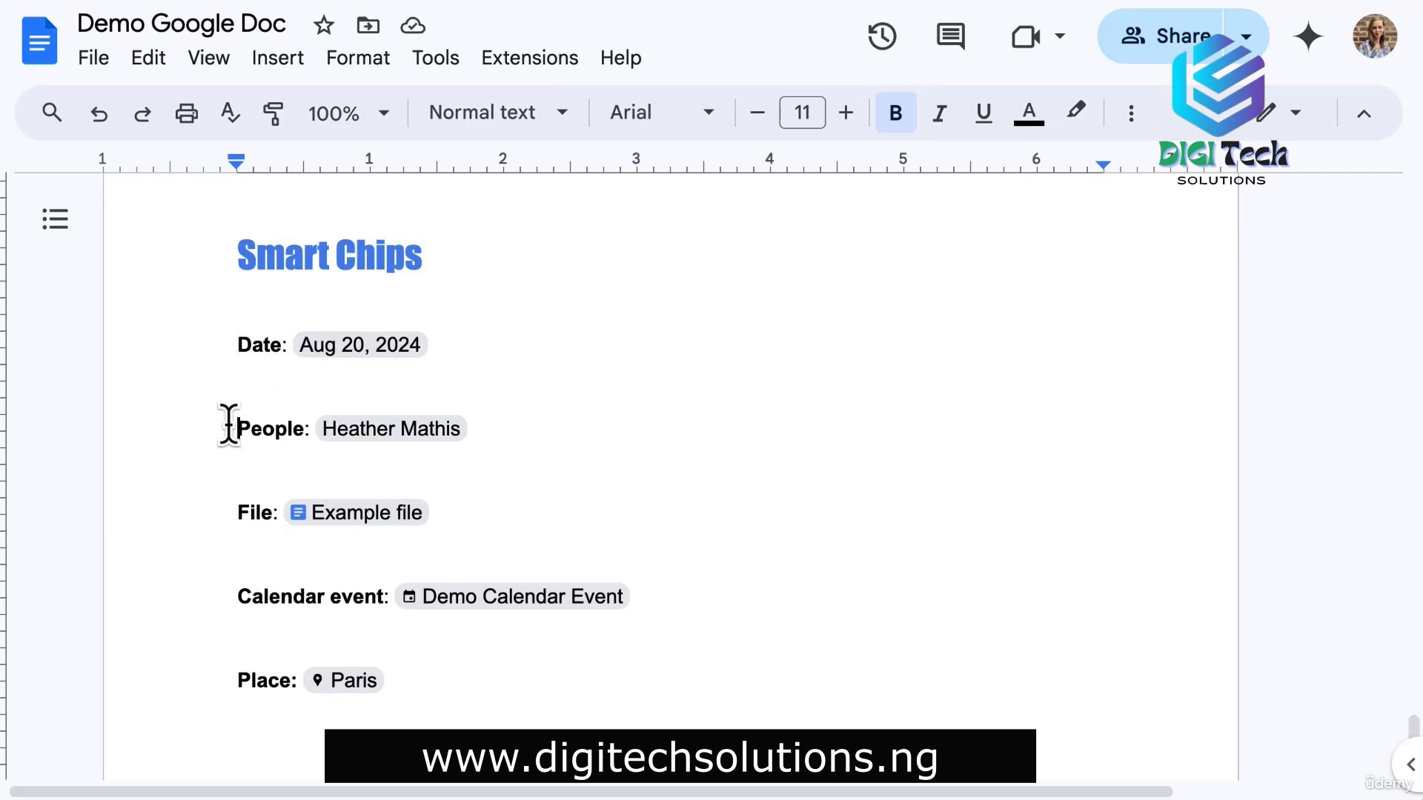
mouse_move(372, 434)
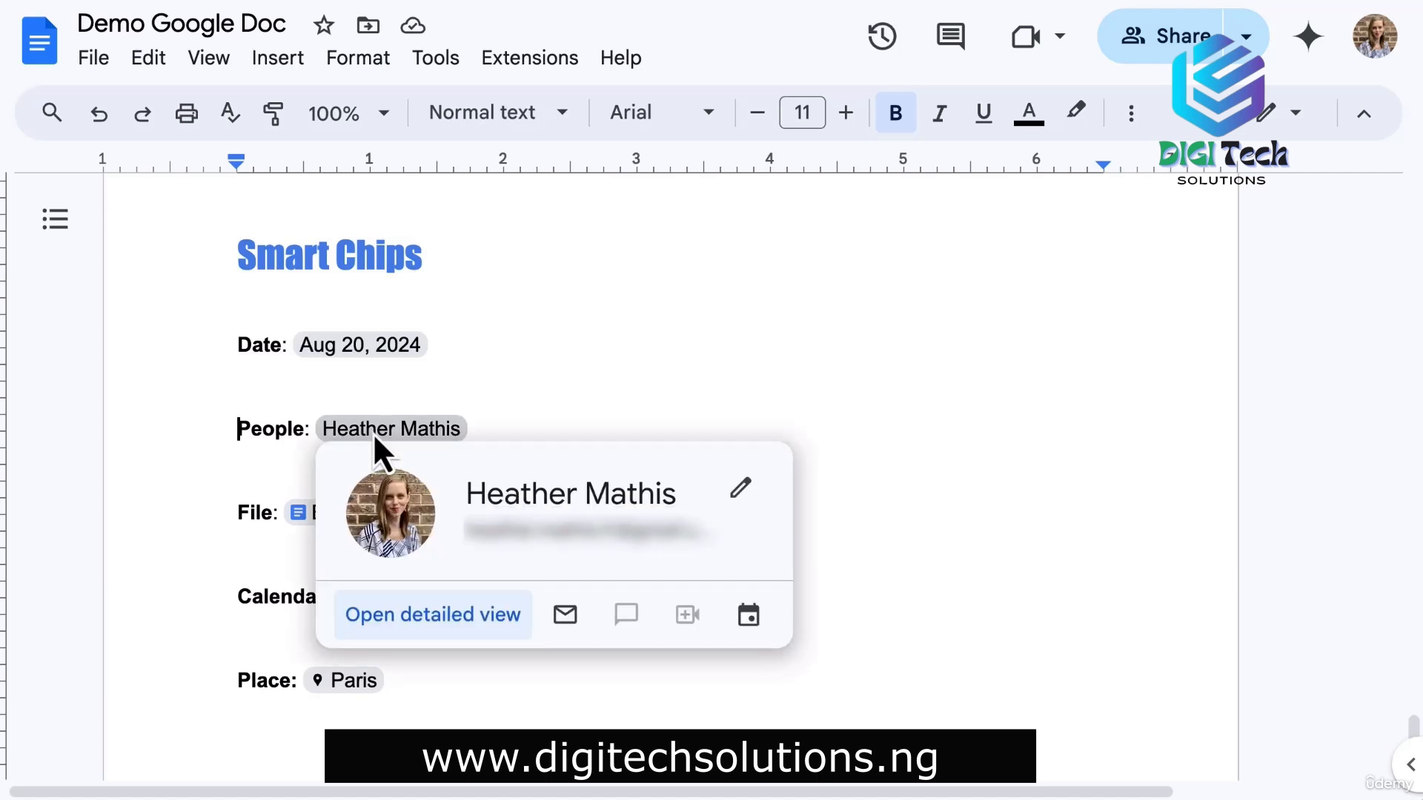
left_click(220, 512)
scroll(221, 512, "down", 2)
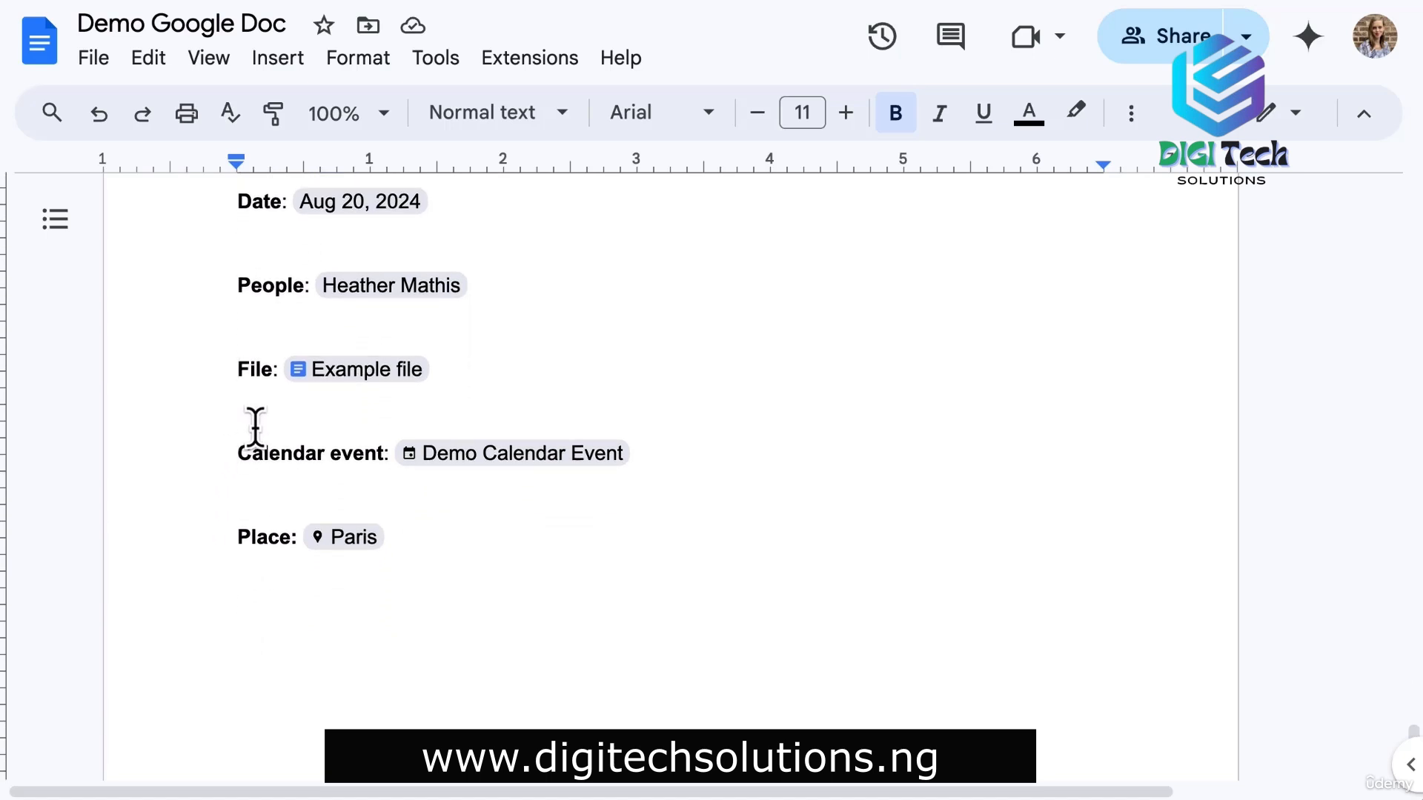
mouse_move(380, 376)
scroll(234, 452, "down", 2)
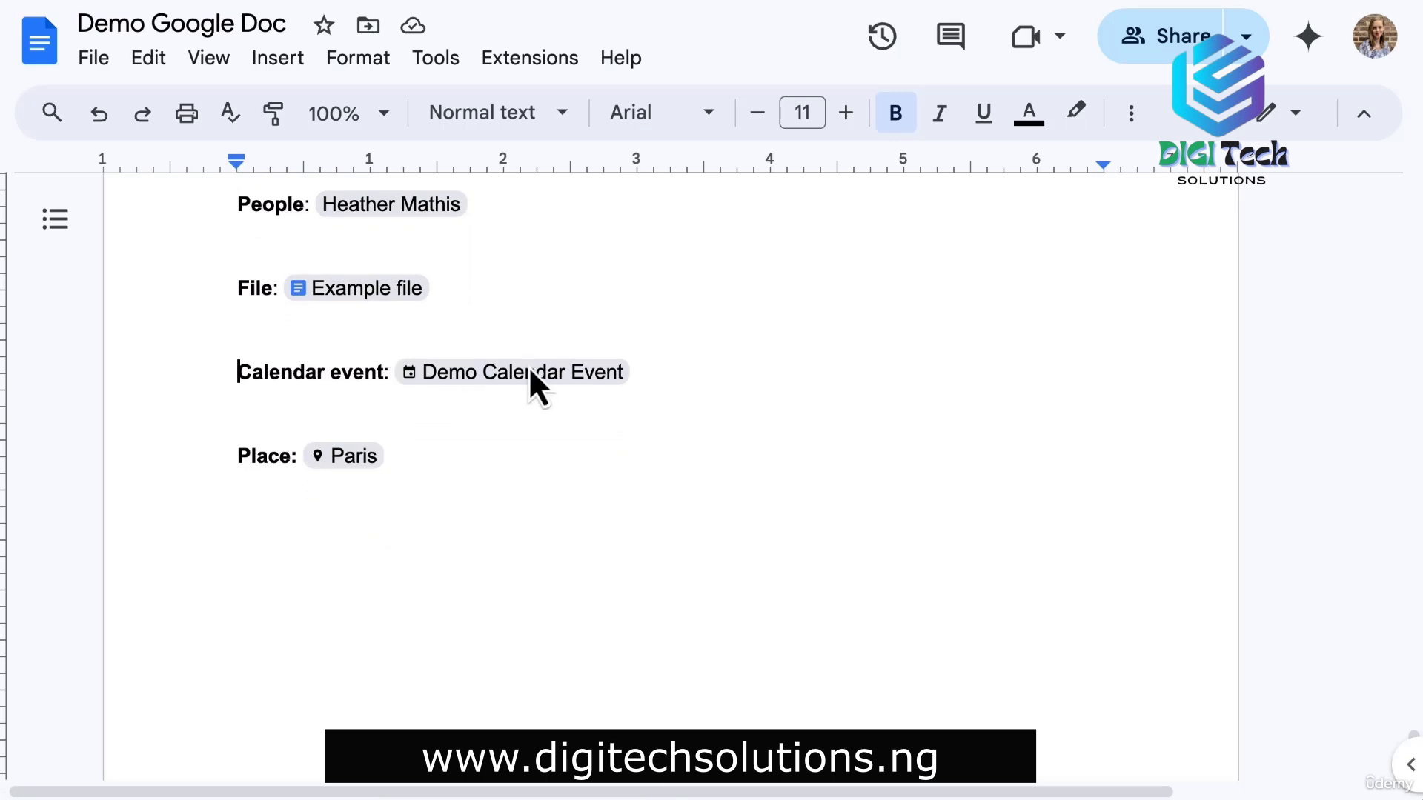
Preview the Demo Calendar Event and Paris chip cards, then scroll back to the top.
mouse_move(527, 377)
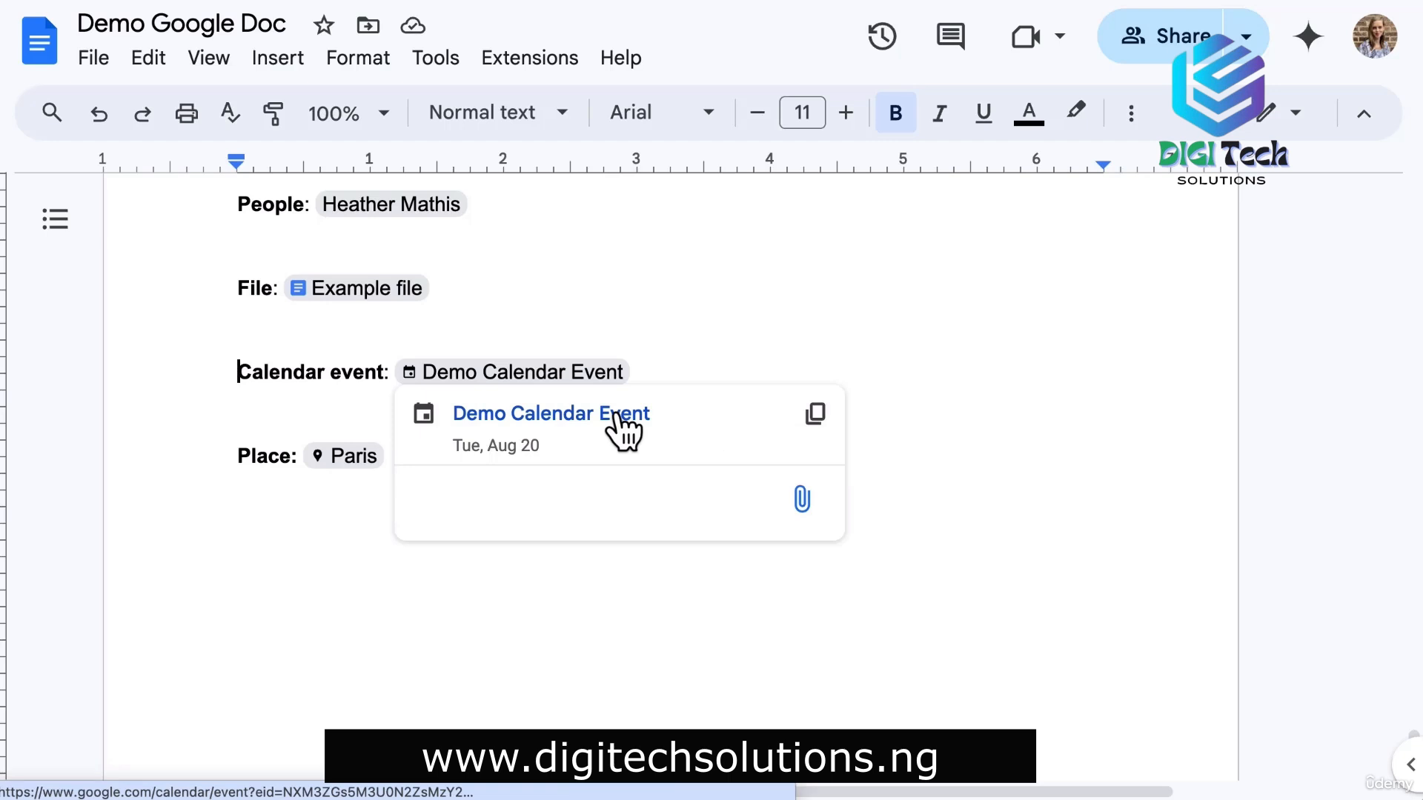
left_click(231, 456)
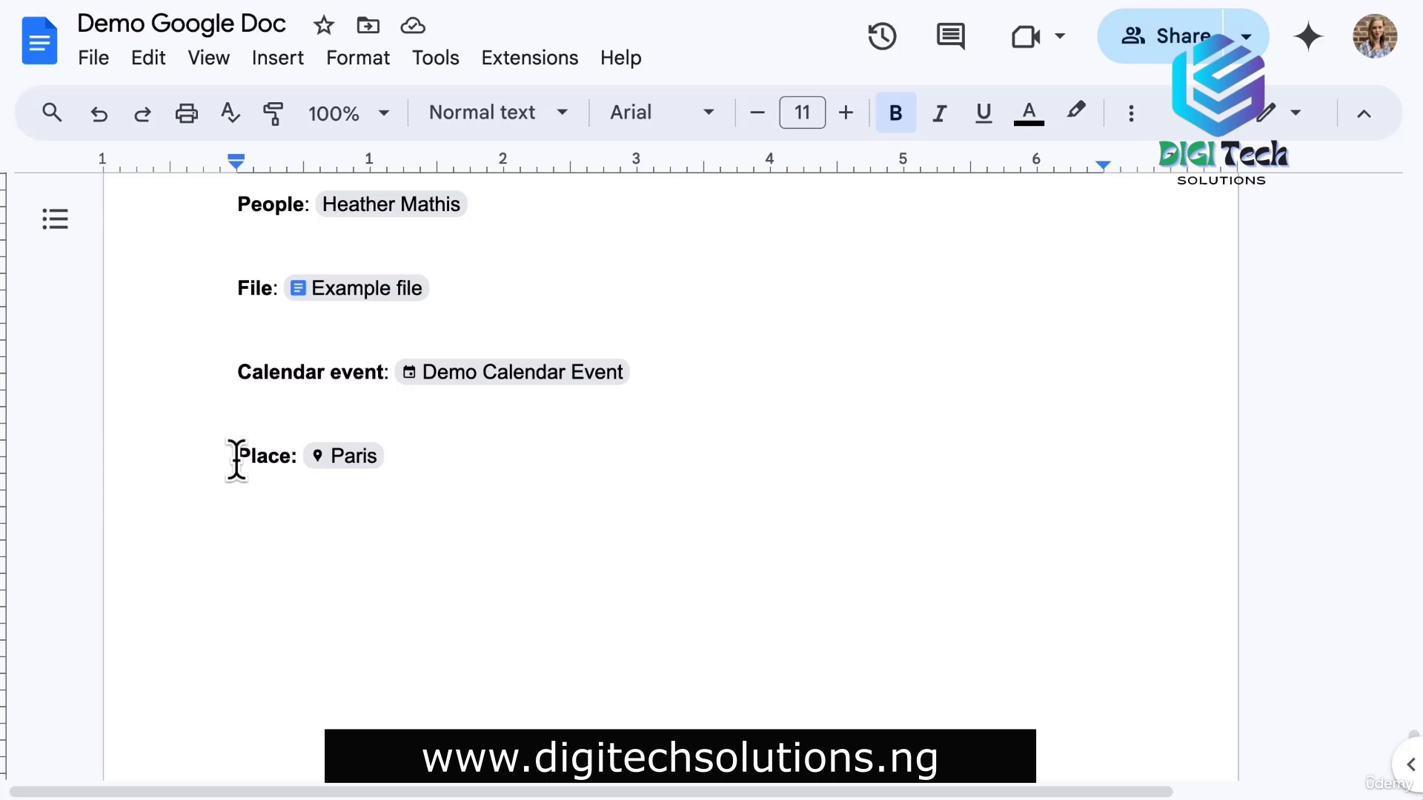
mouse_move(349, 464)
scroll(349, 474, "down", 2)
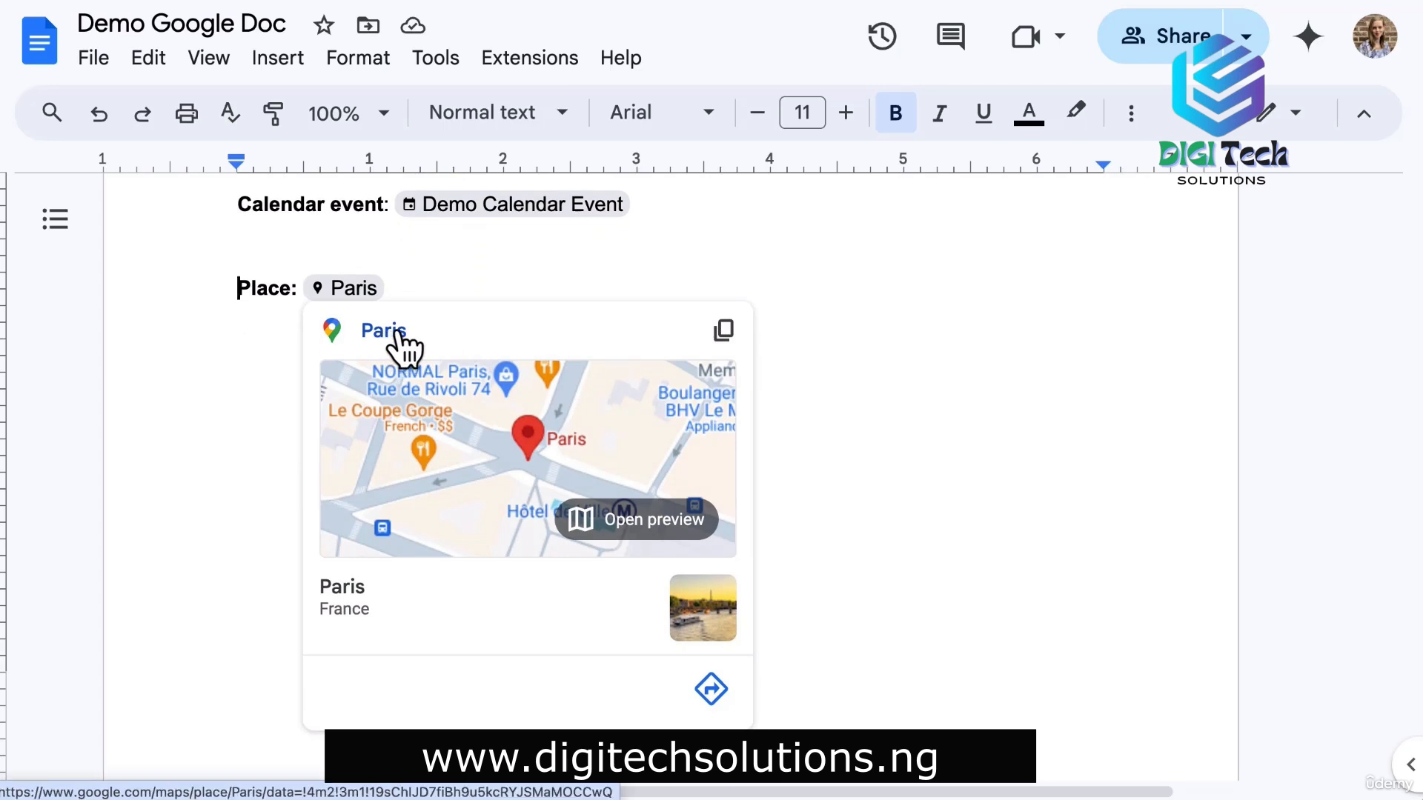
scroll(226, 354, "up", 5)
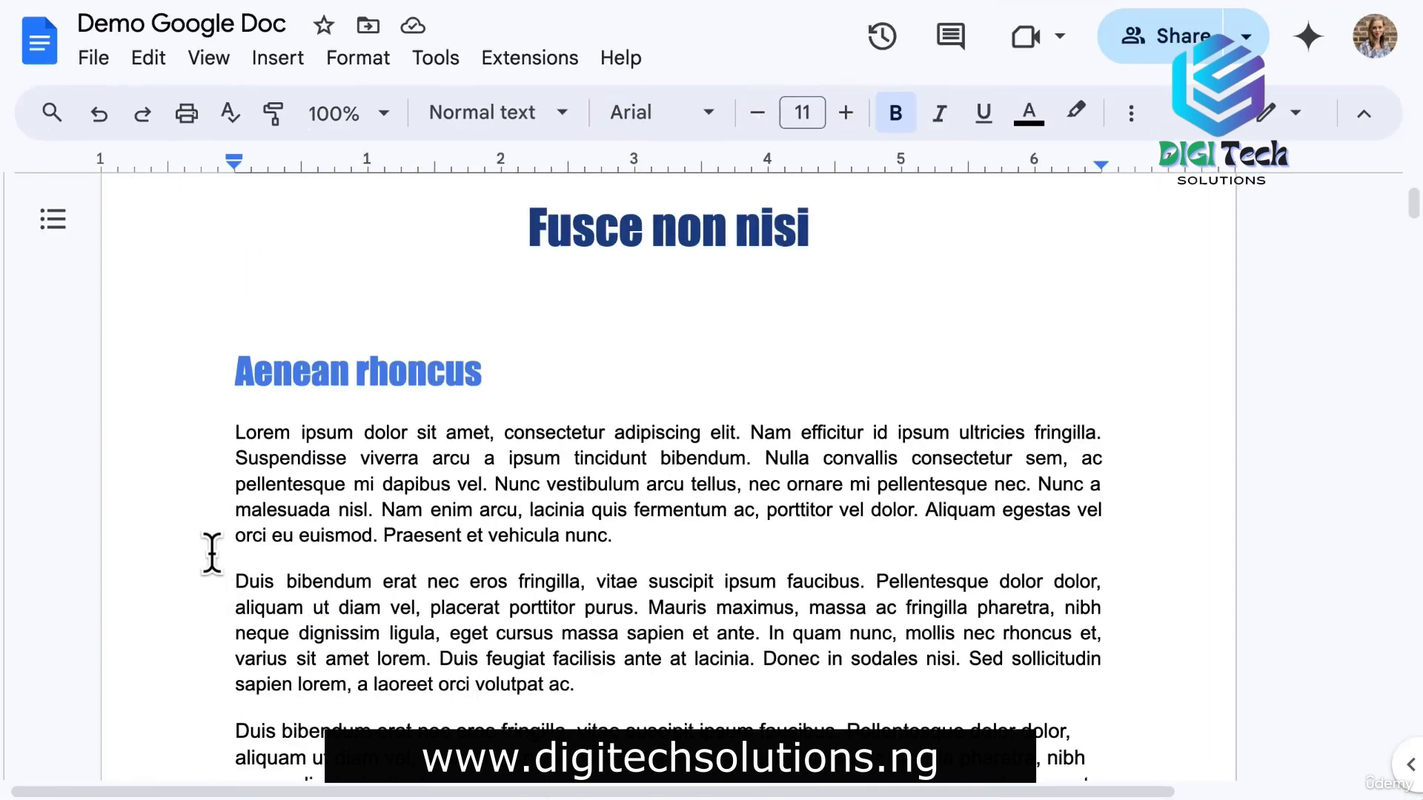
Add a 'draft' text watermark placed in front of the body text.
left_click(300, 61)
scroll(359, 254, "down", 4)
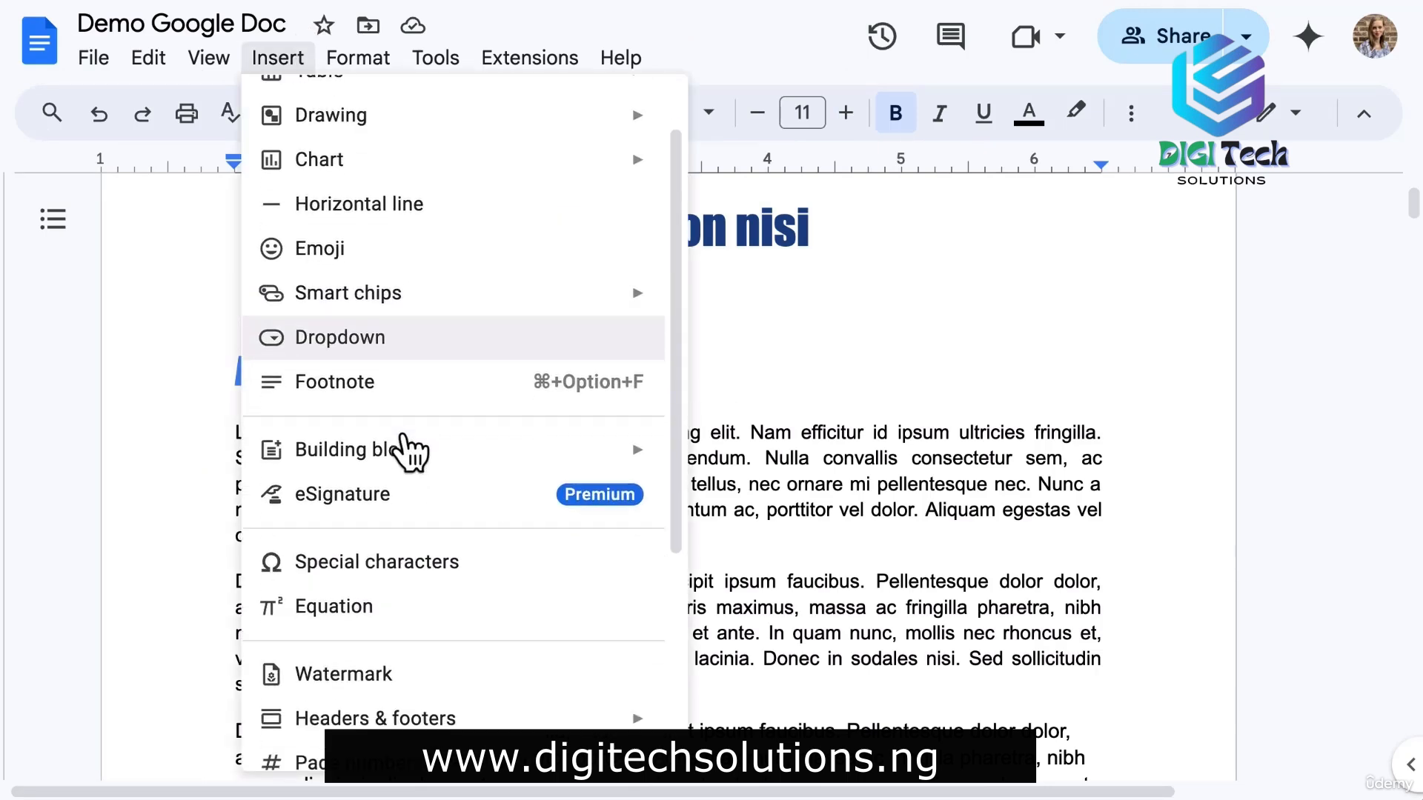
left_click(337, 552)
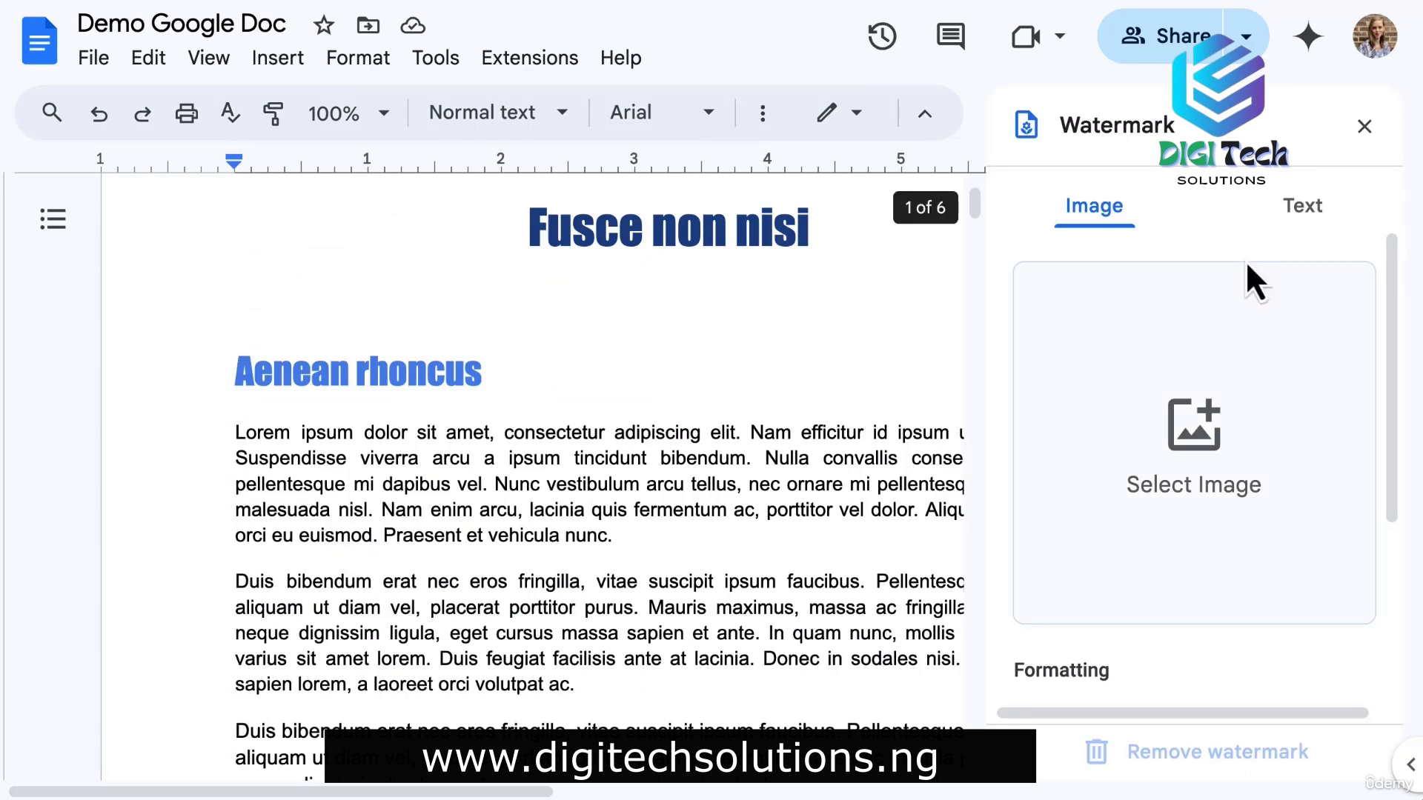
left_click(1307, 218)
left_click(1140, 282)
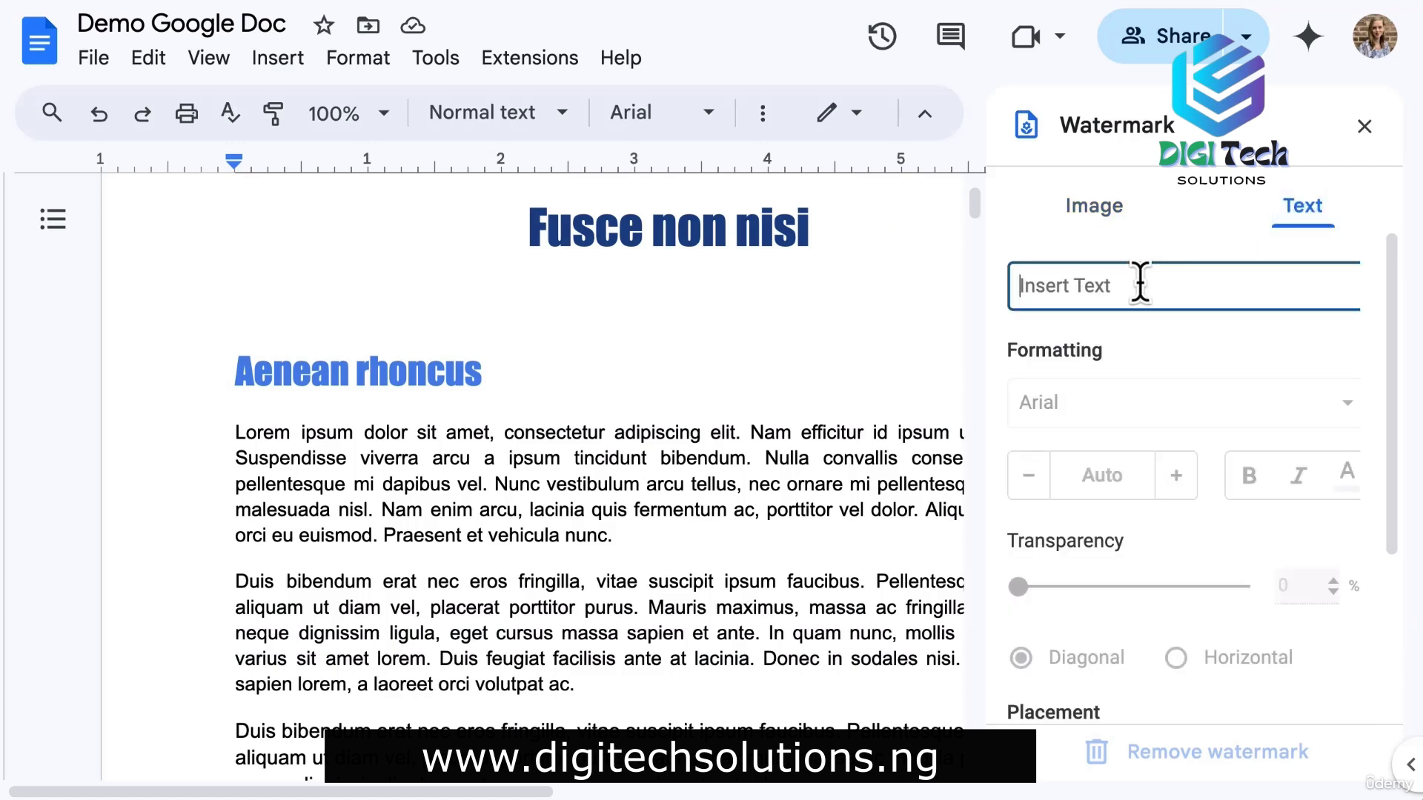
type("draft")
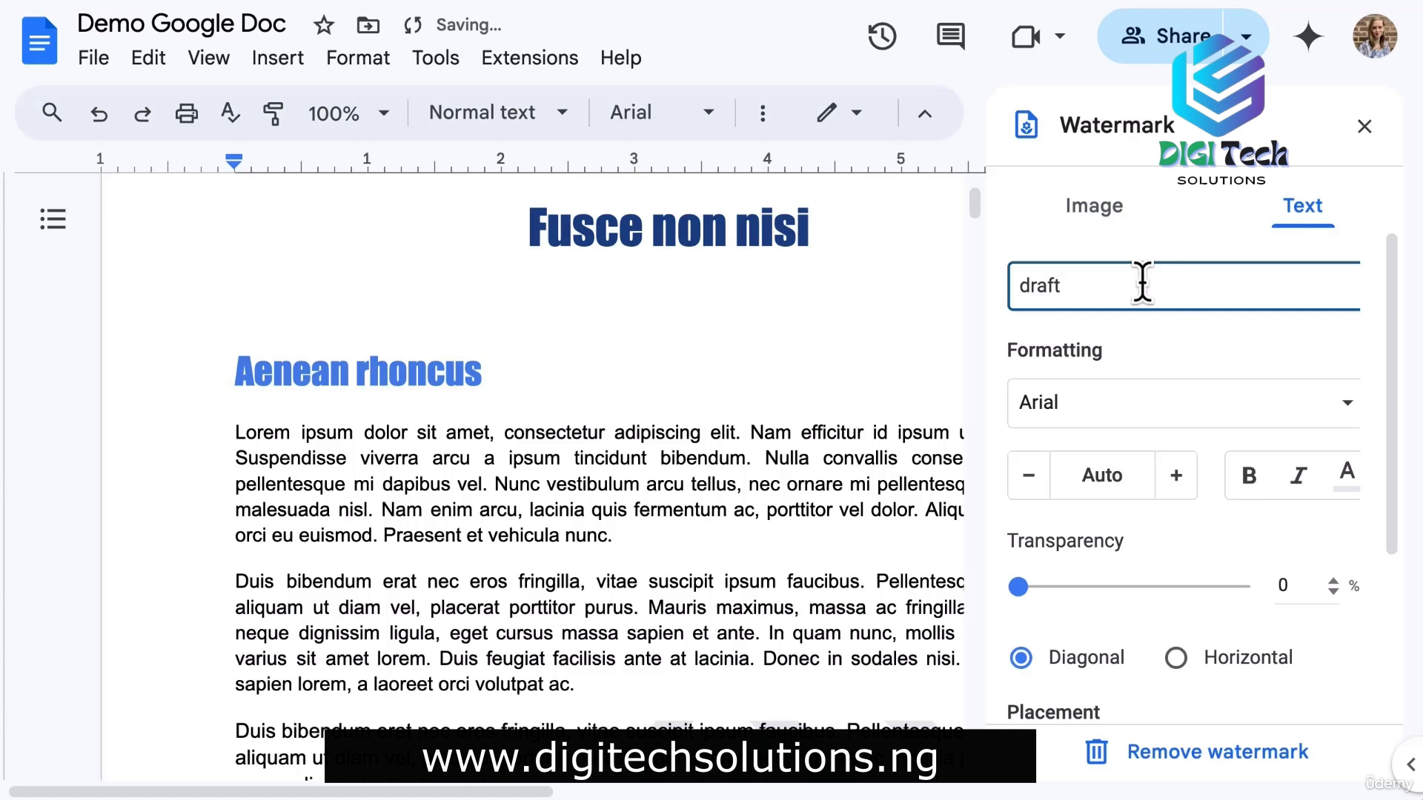
scroll(1248, 482, "down", 3)
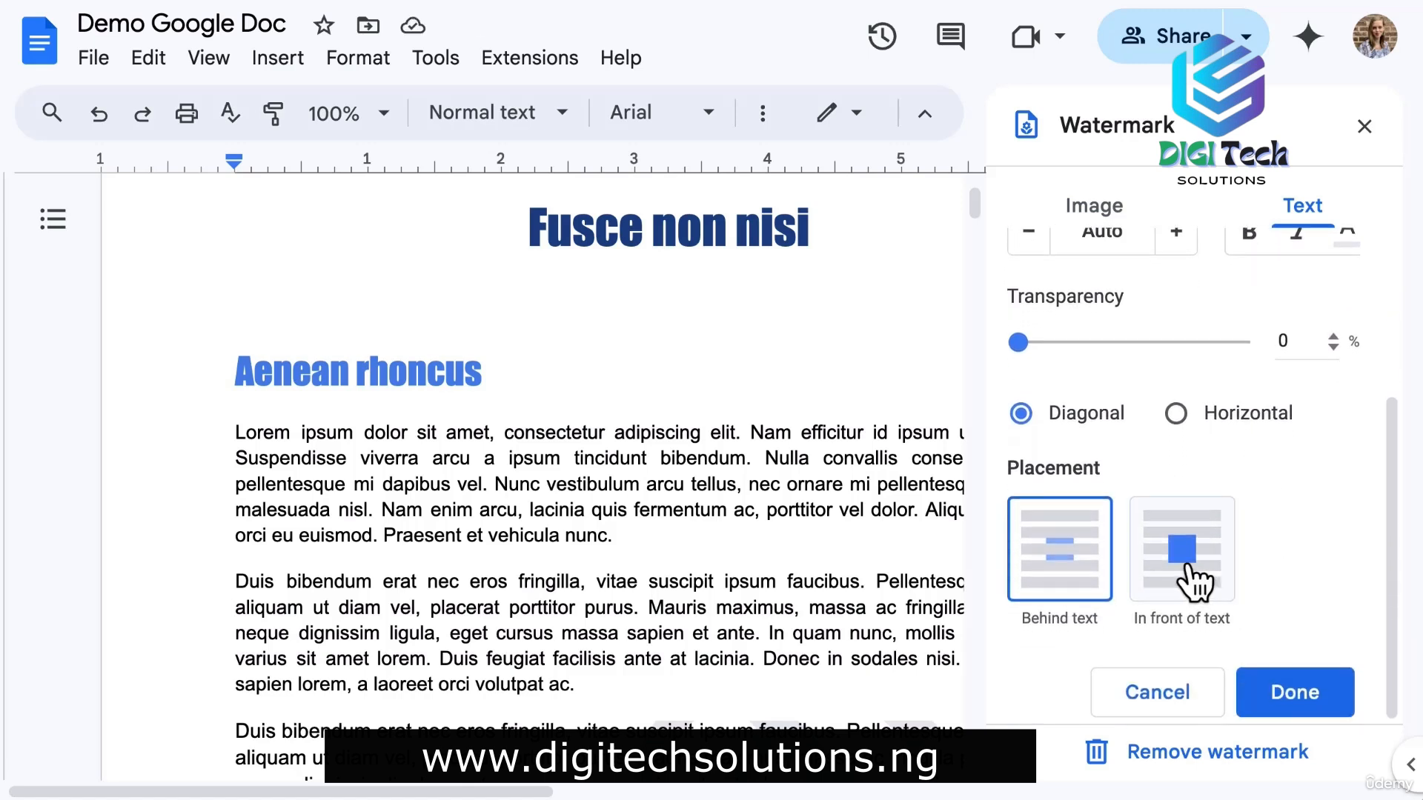
left_click(1185, 564)
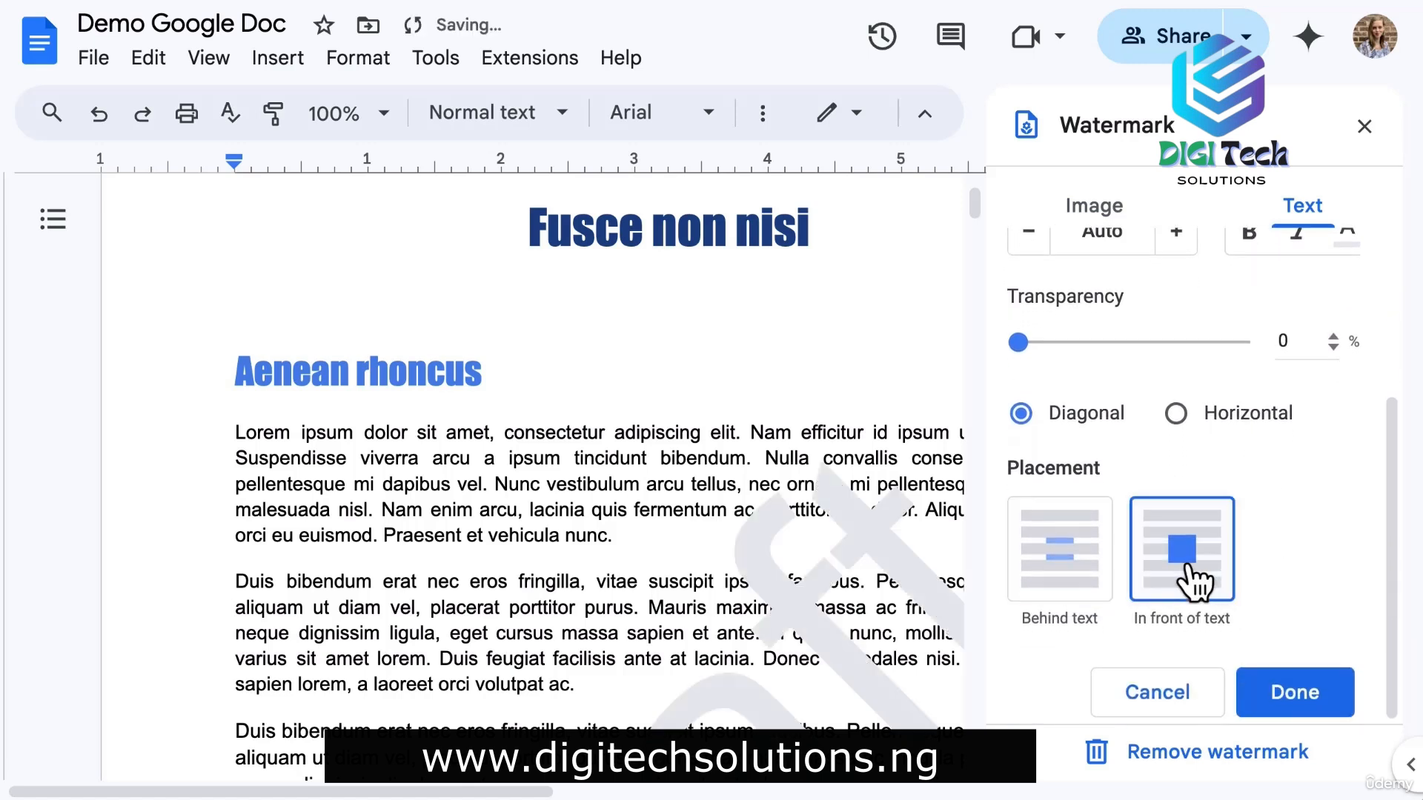
left_click(1295, 707)
Set the zoom to 75% and scroll down through the pages.
left_click(389, 114)
left_click(339, 276)
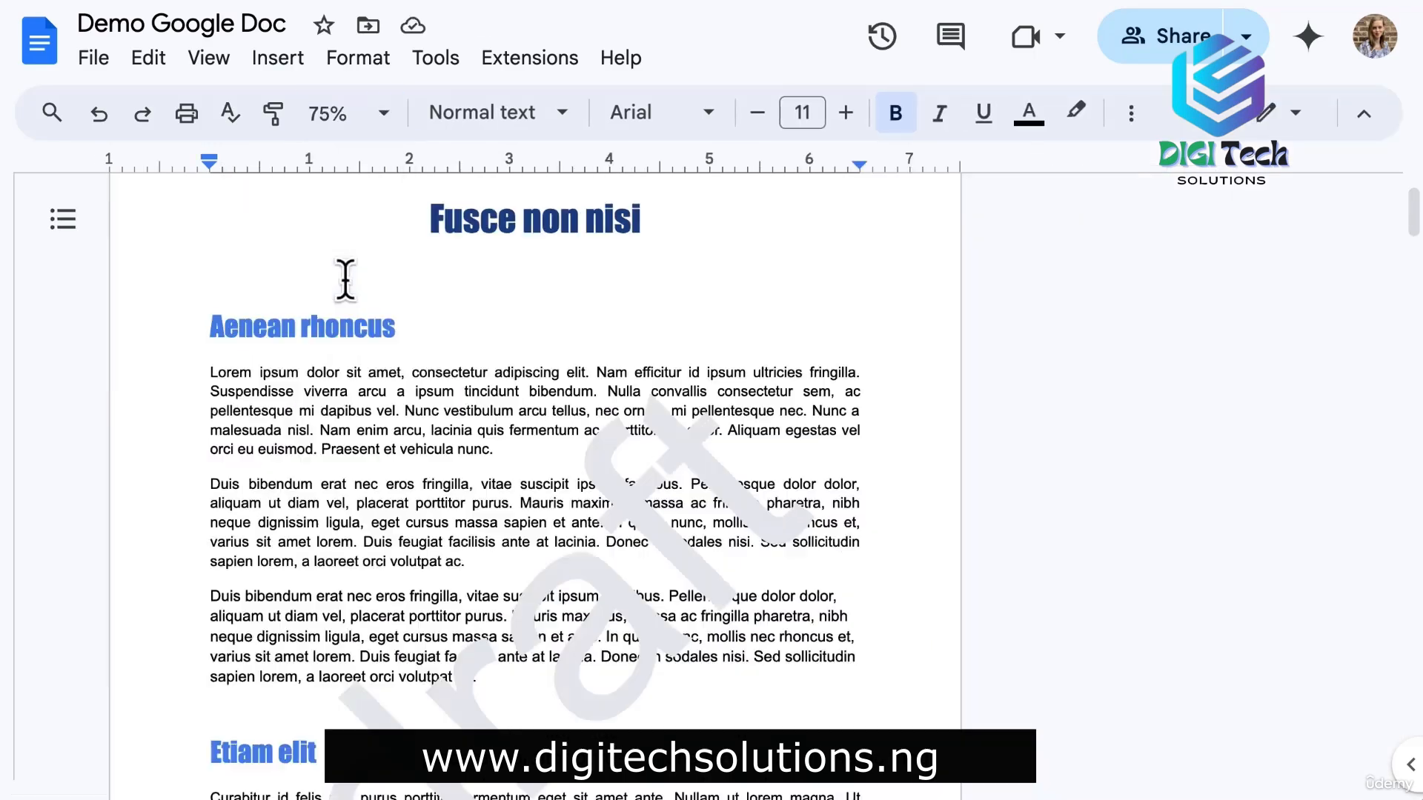
scroll(156, 463, "down", 20)
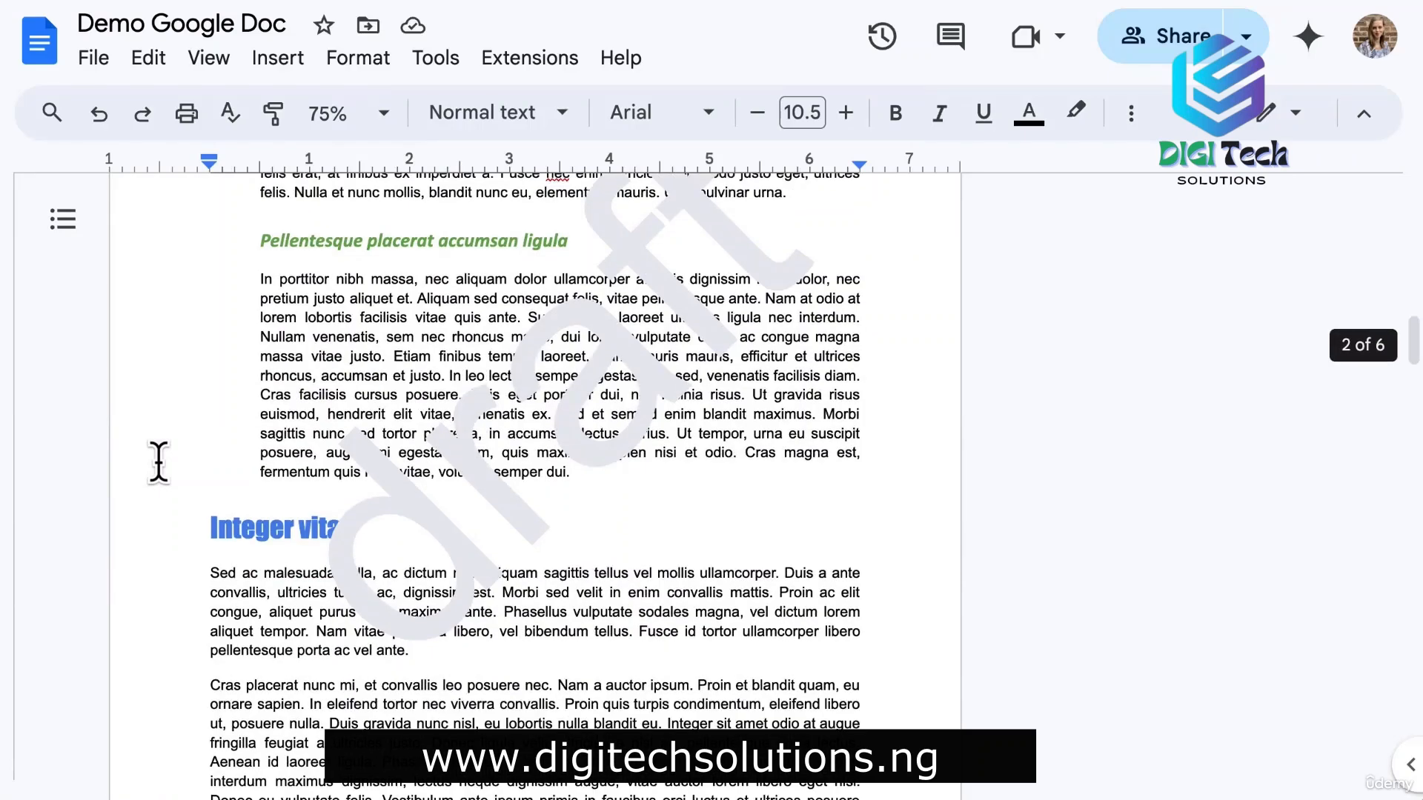
scroll(158, 463, "down", 6)
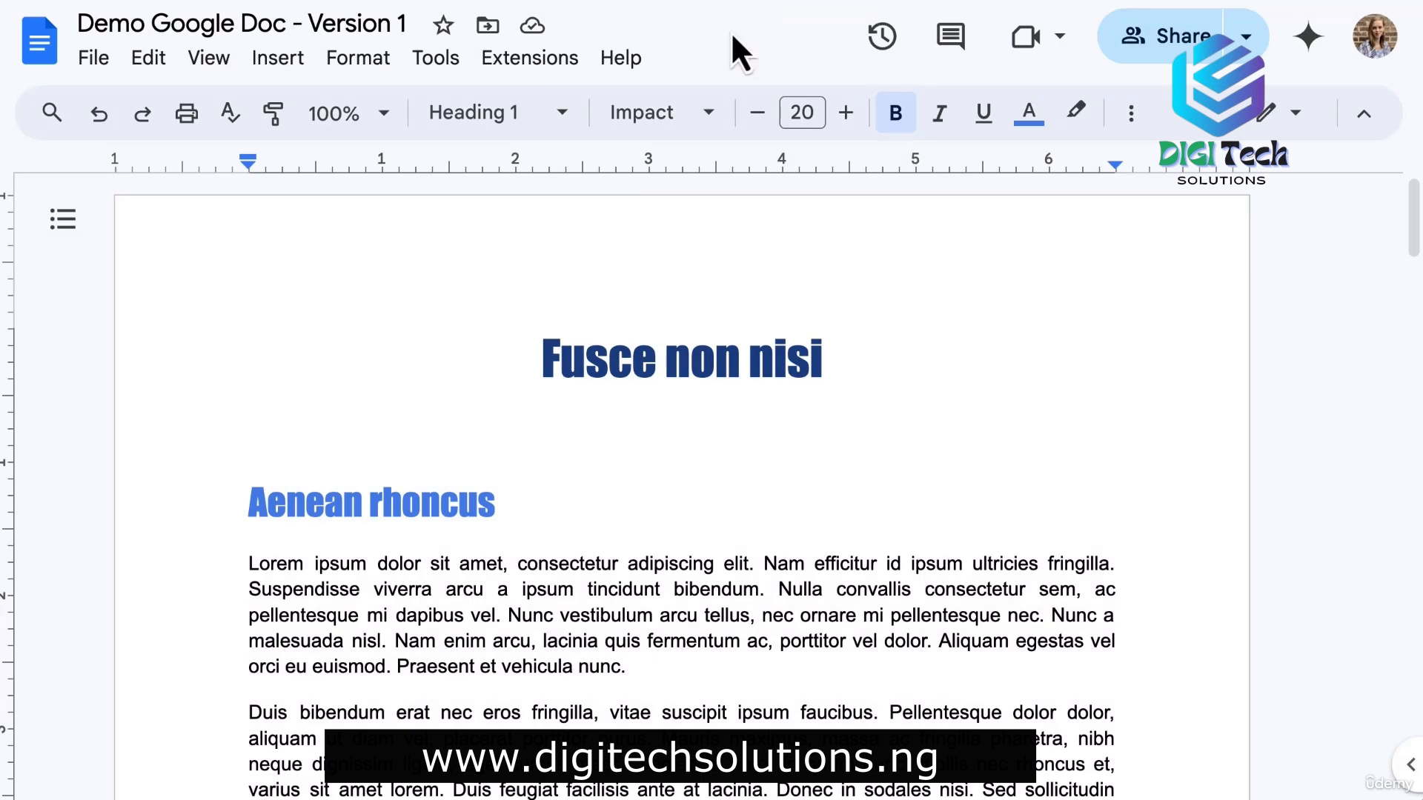
Add 'CompanyXYZ' to the personal dictionary under Tools > Spelling and grammar.
left_click(432, 63)
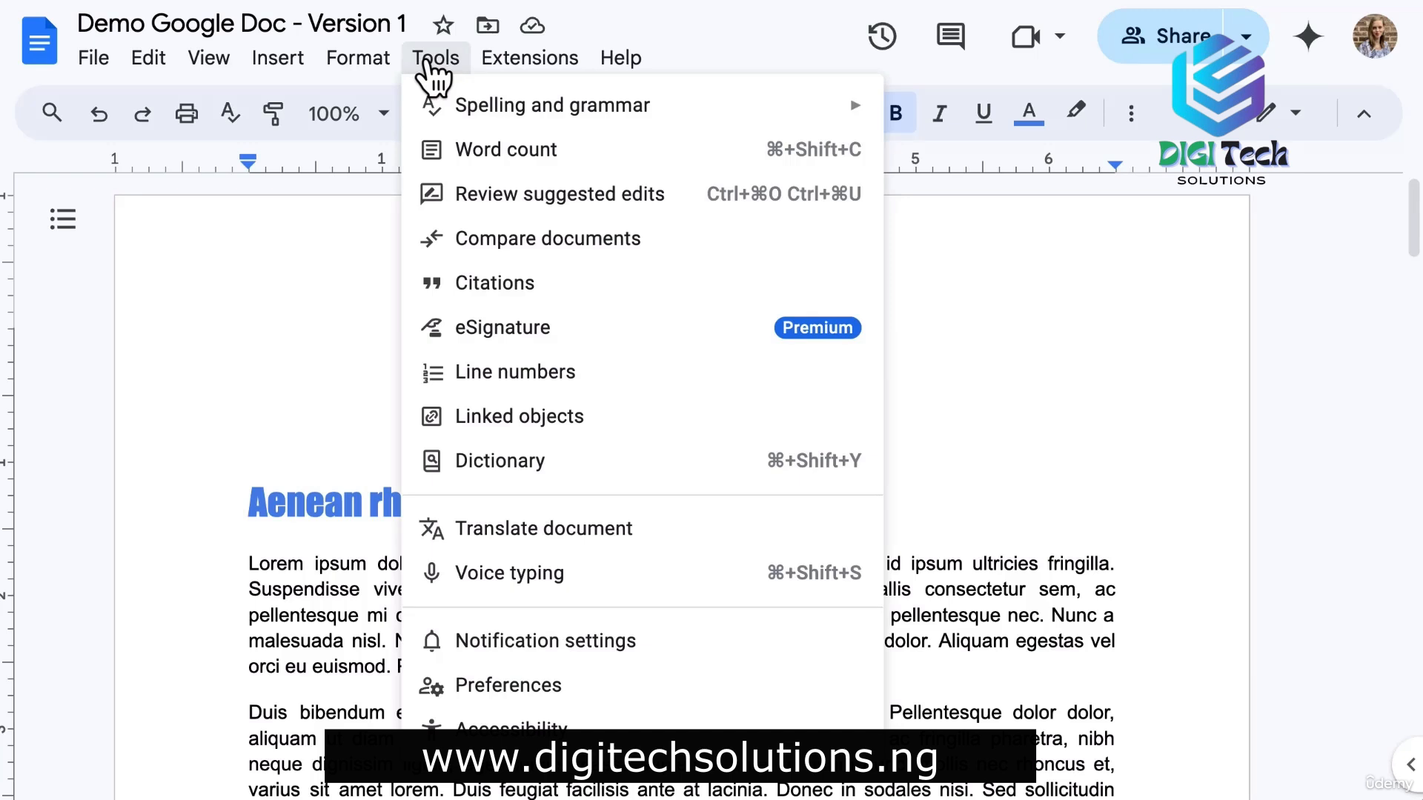
mouse_move(460, 105)
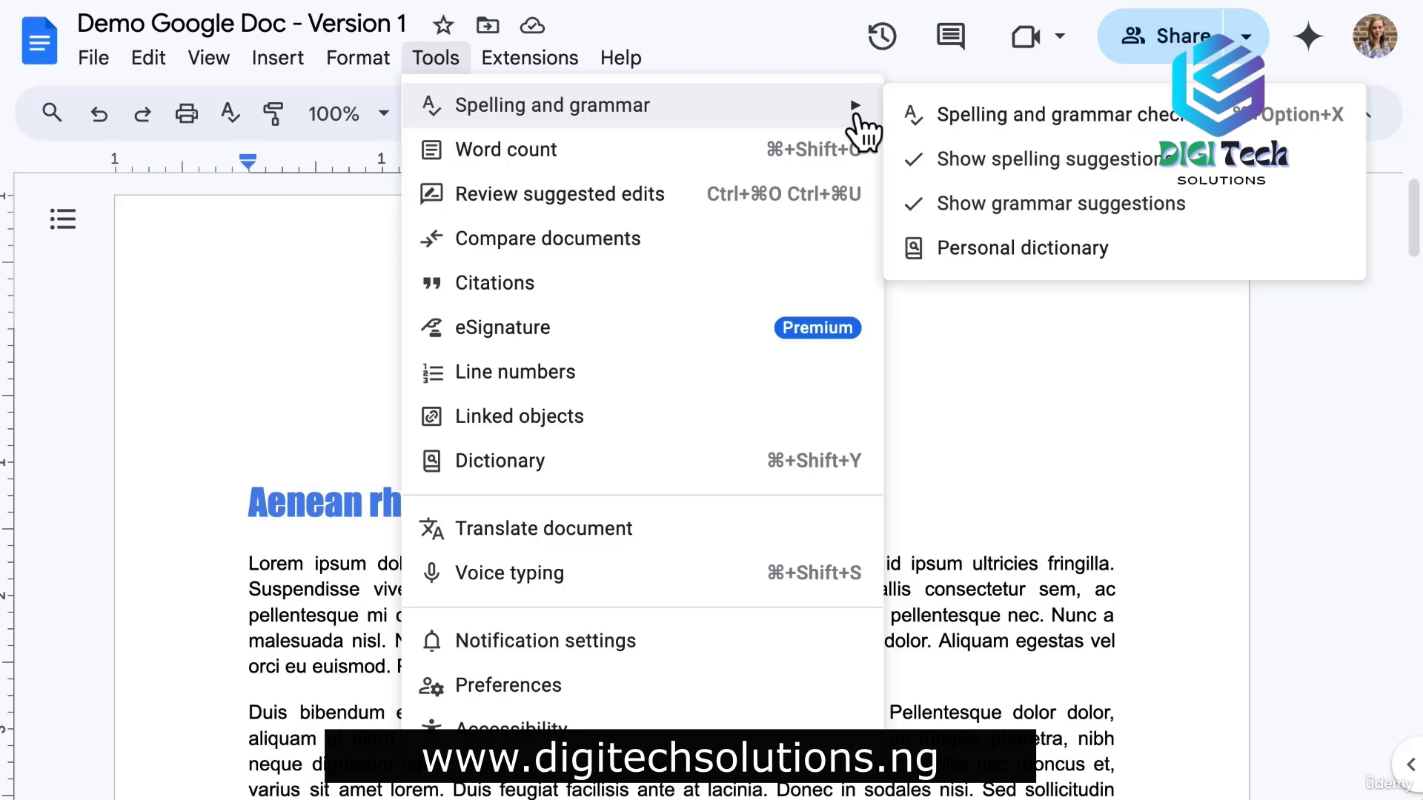
left_click(966, 255)
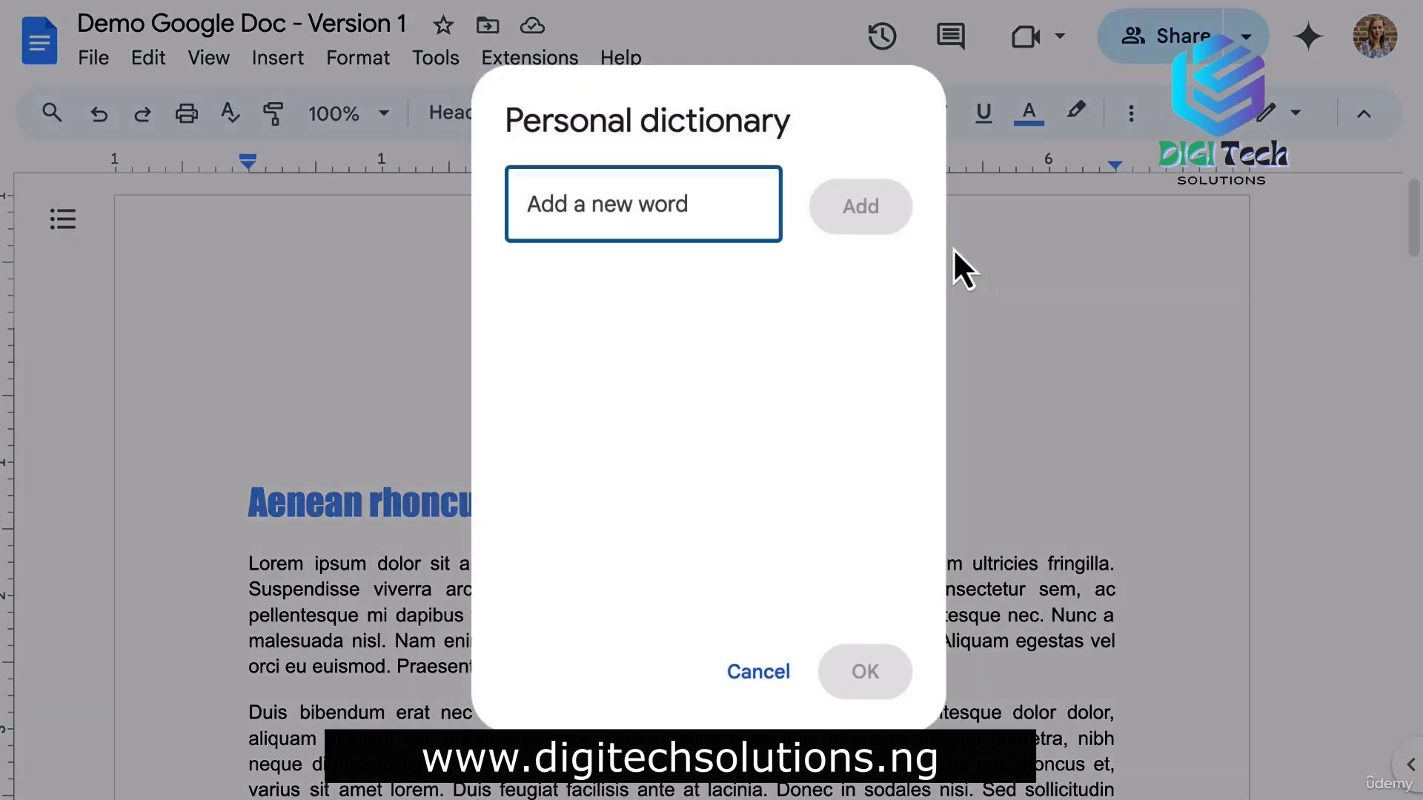
type("Compan")
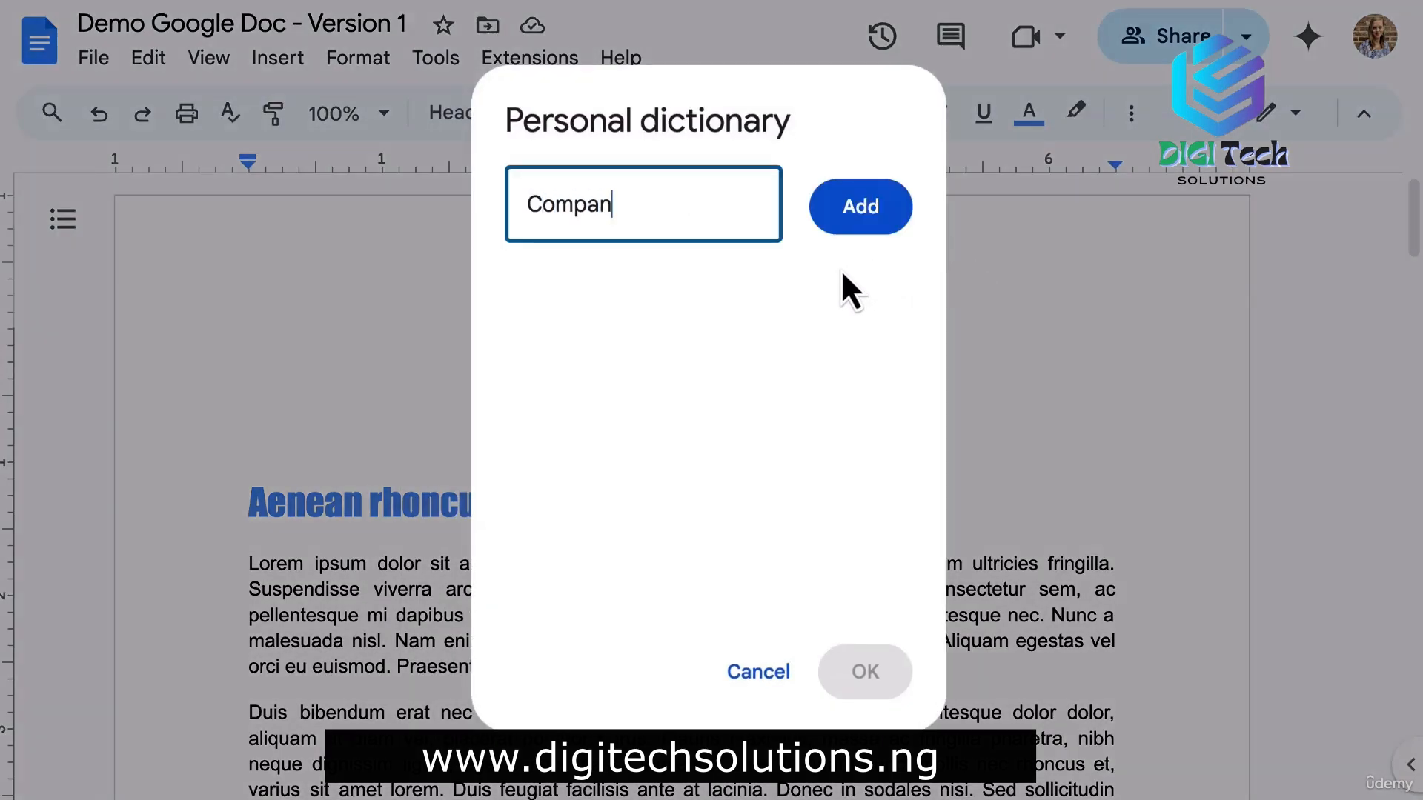
type("yXYZ")
left_click(866, 206)
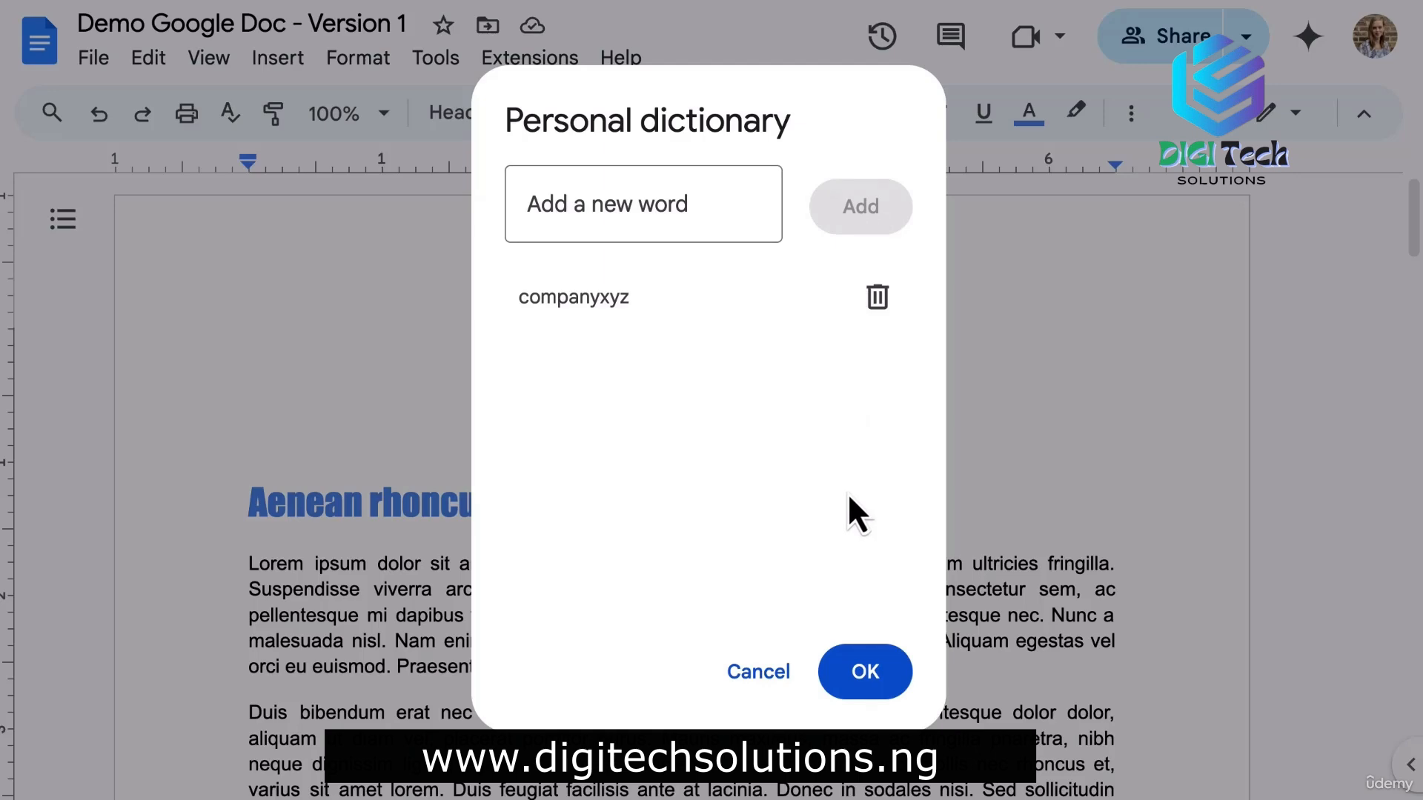
left_click(868, 672)
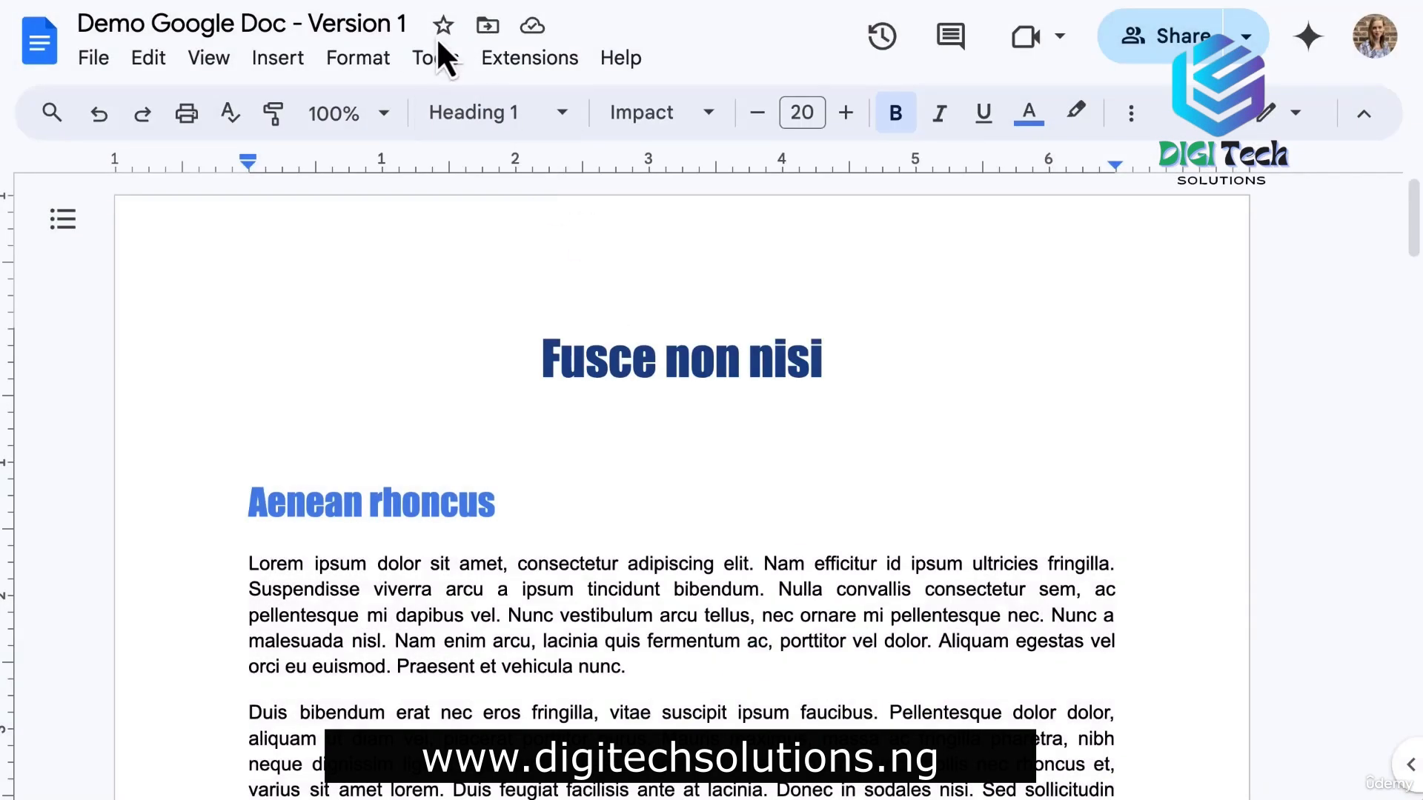
Turn on 'Display word count while typing' in Word count, showing 1260 words.
left_click(443, 60)
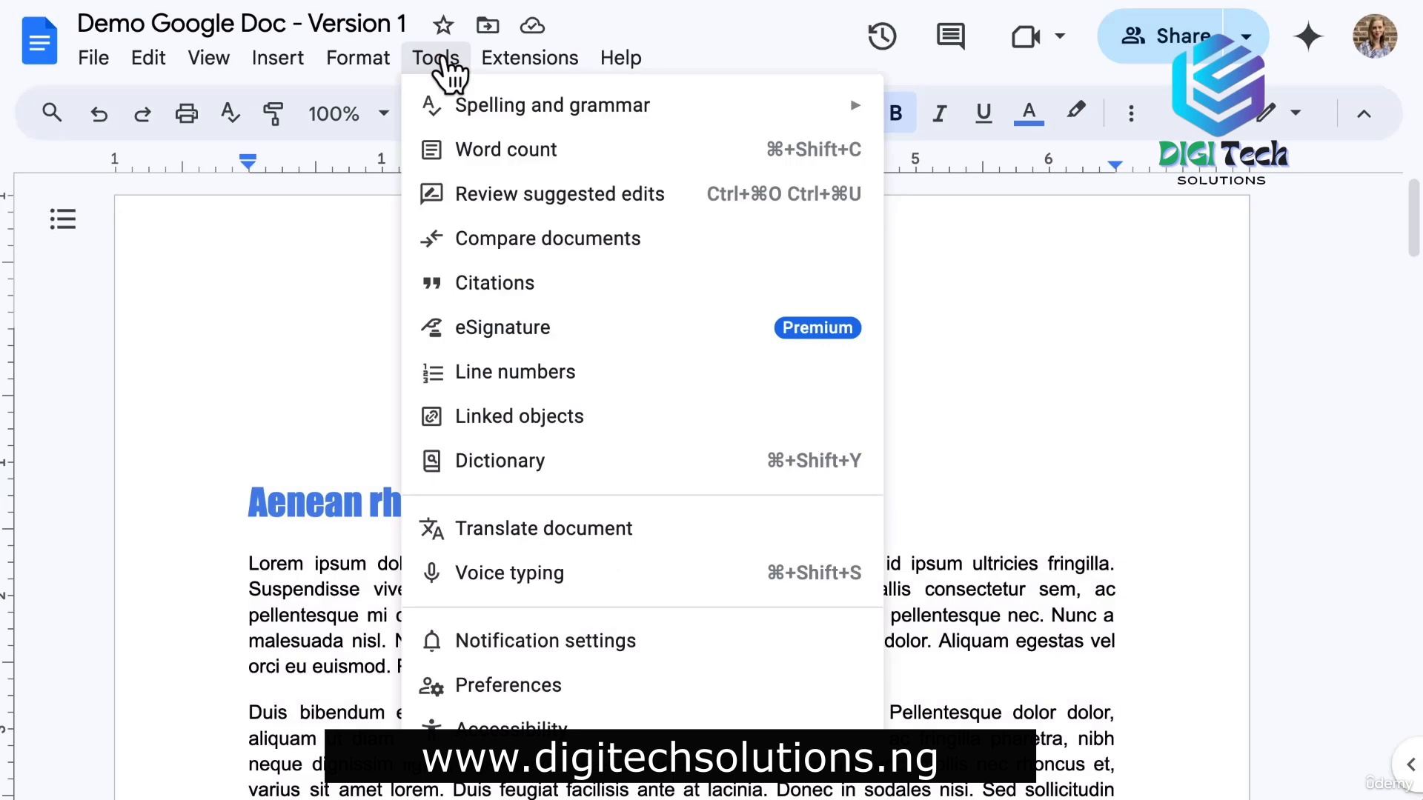
left_click(543, 152)
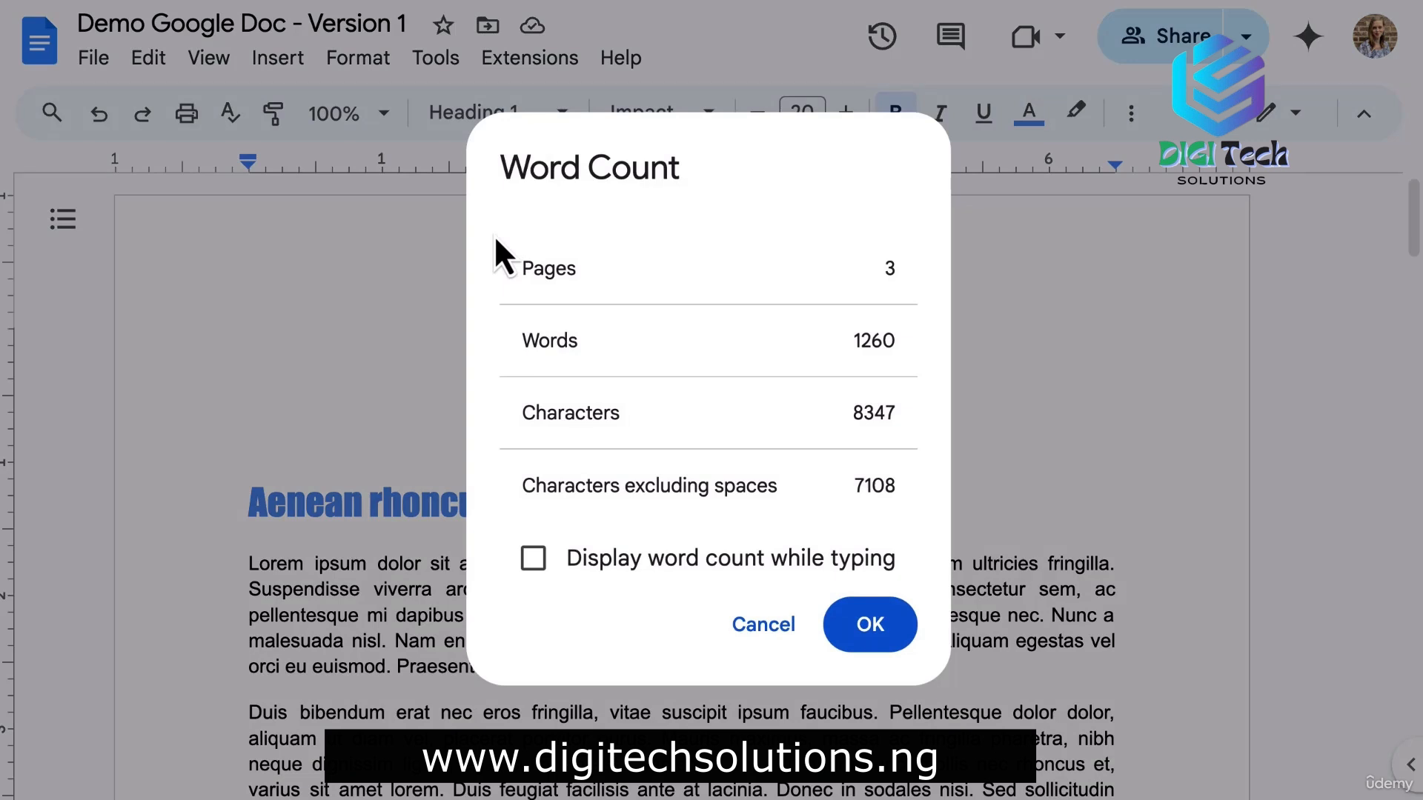
left_click(535, 563)
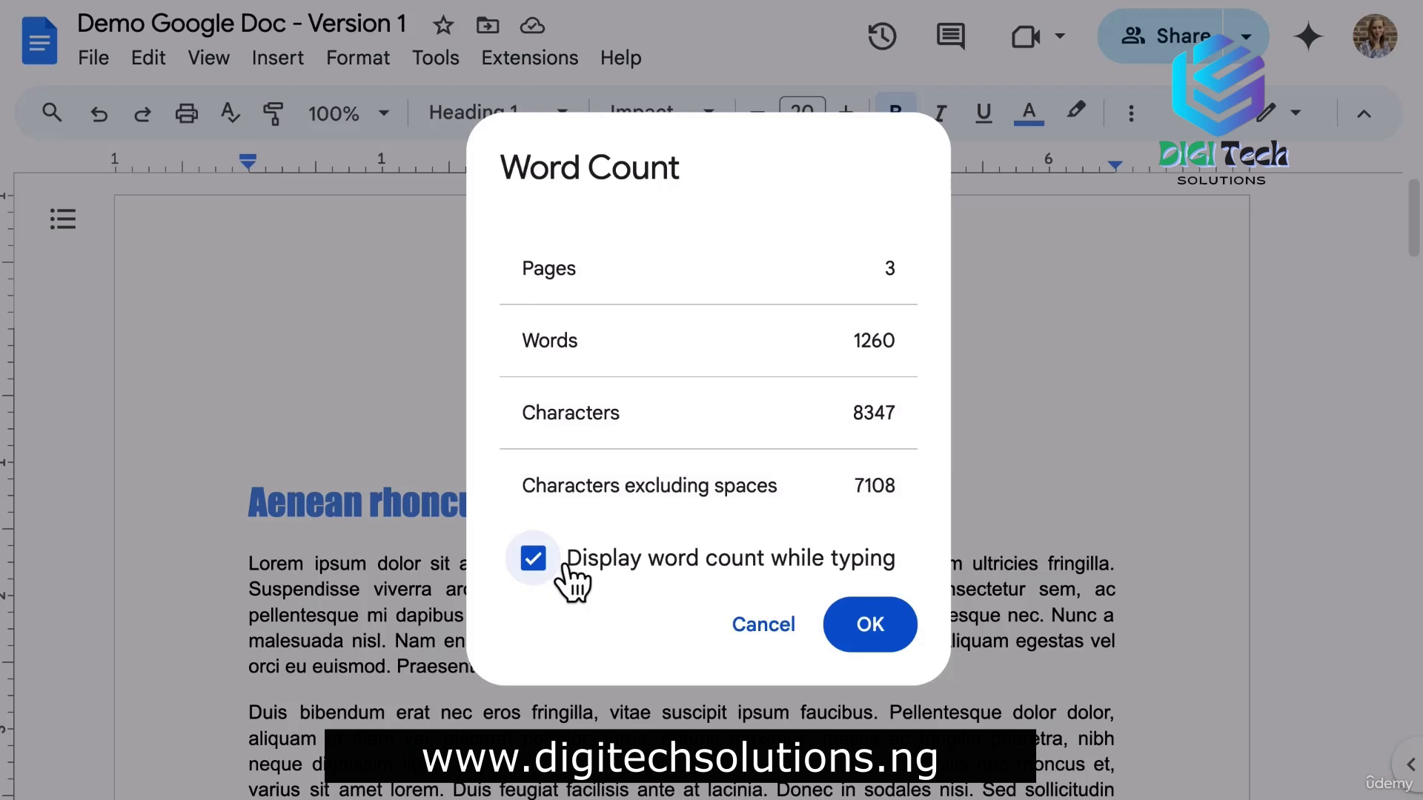
left_click(871, 626)
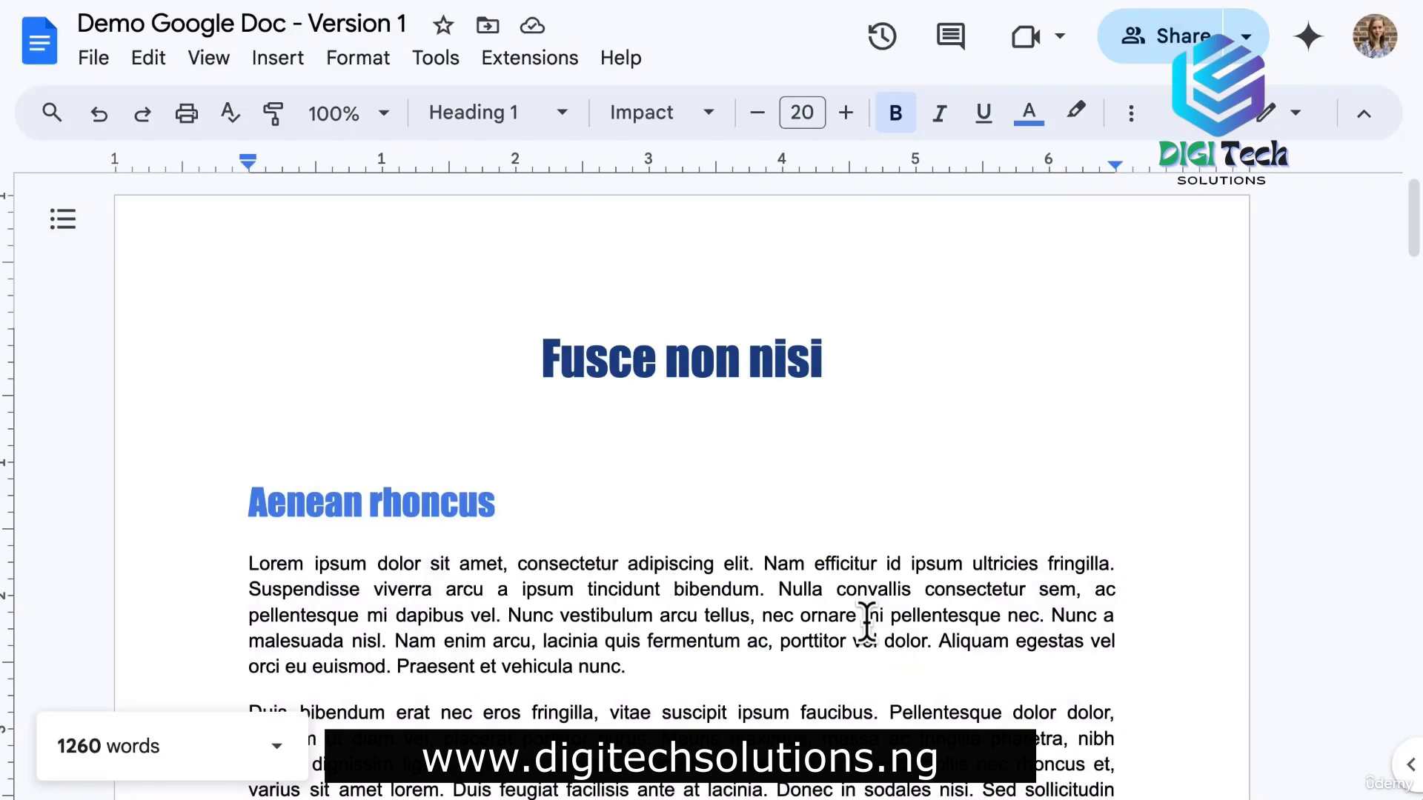
left_click(431, 59)
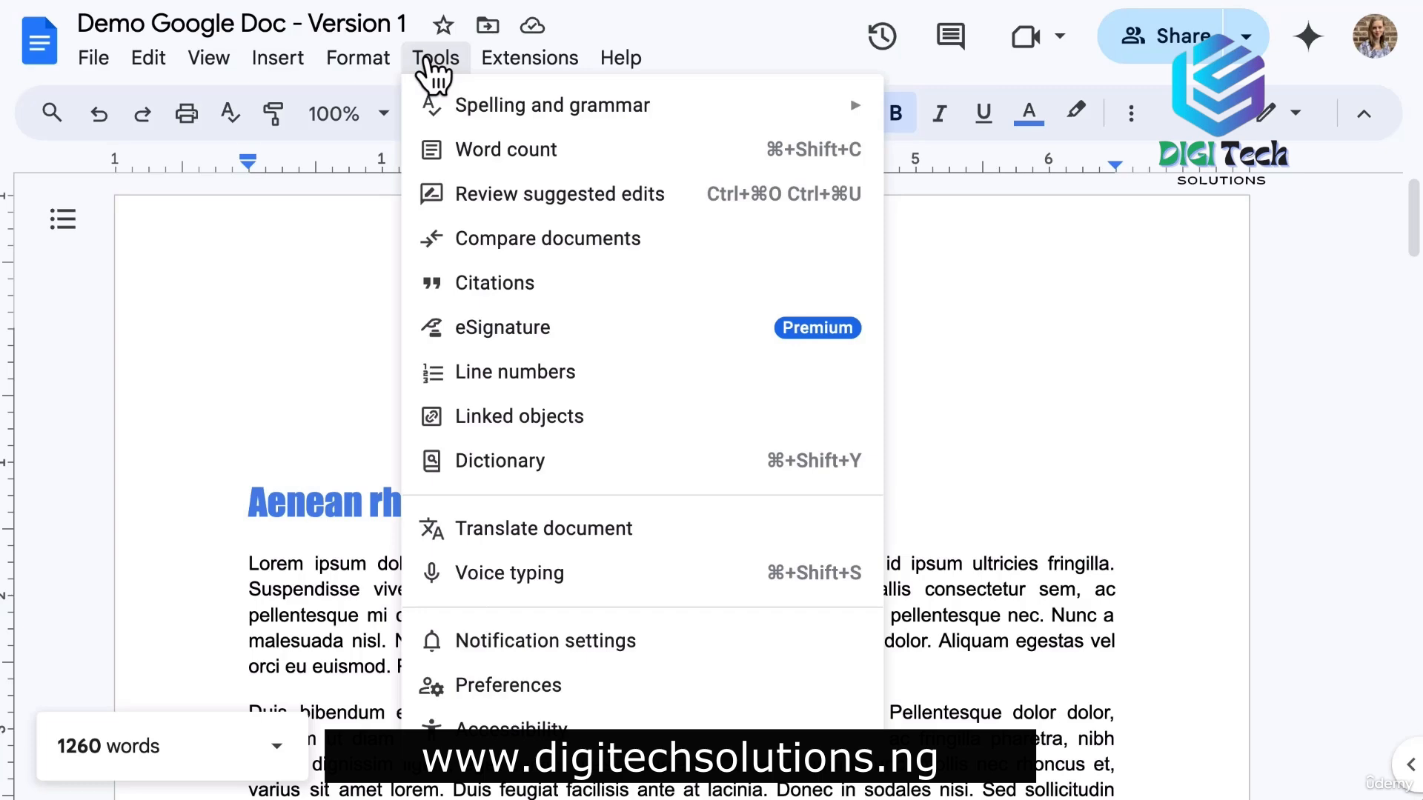
Compare this document against Demo Google Doc - Version 2 from My Drive.
left_click(485, 255)
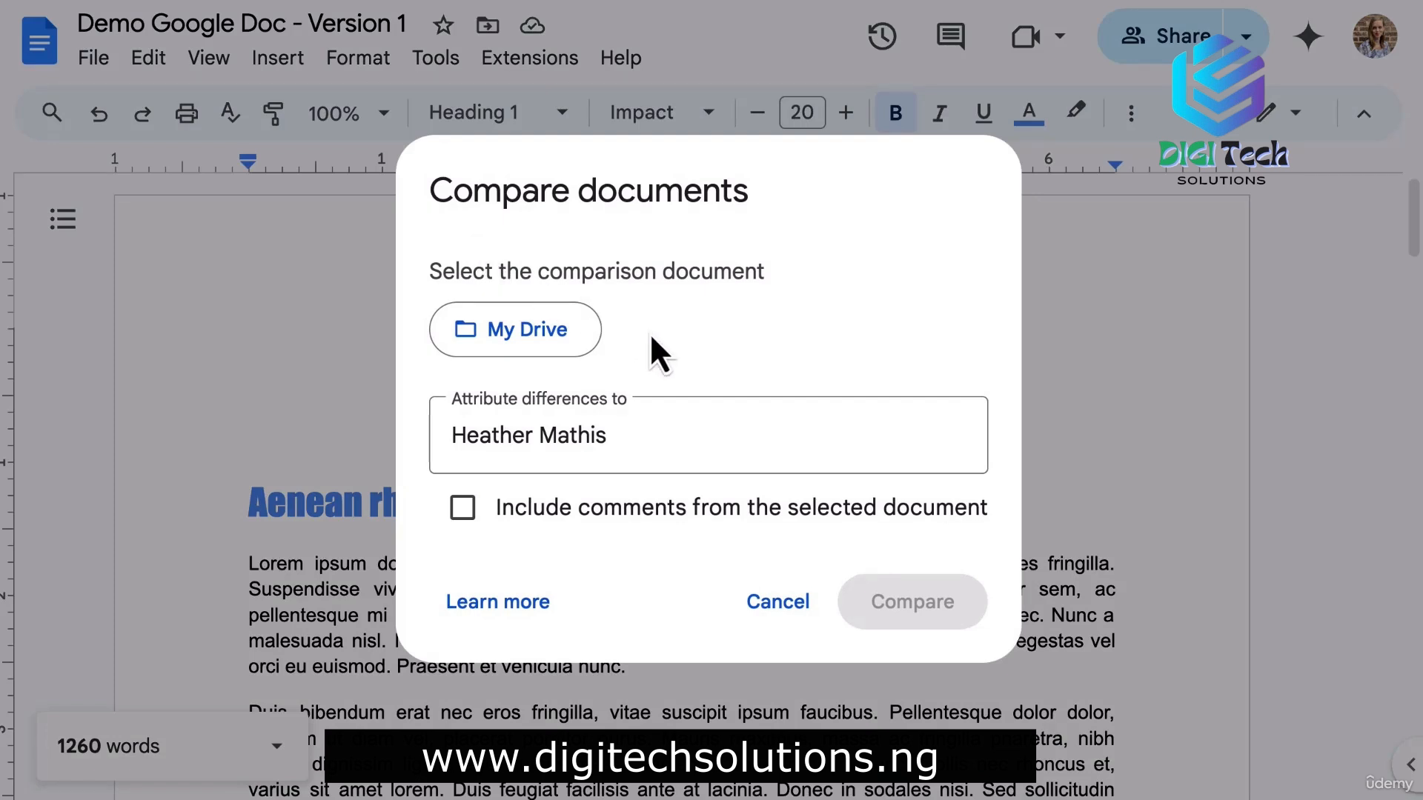
left_click(558, 334)
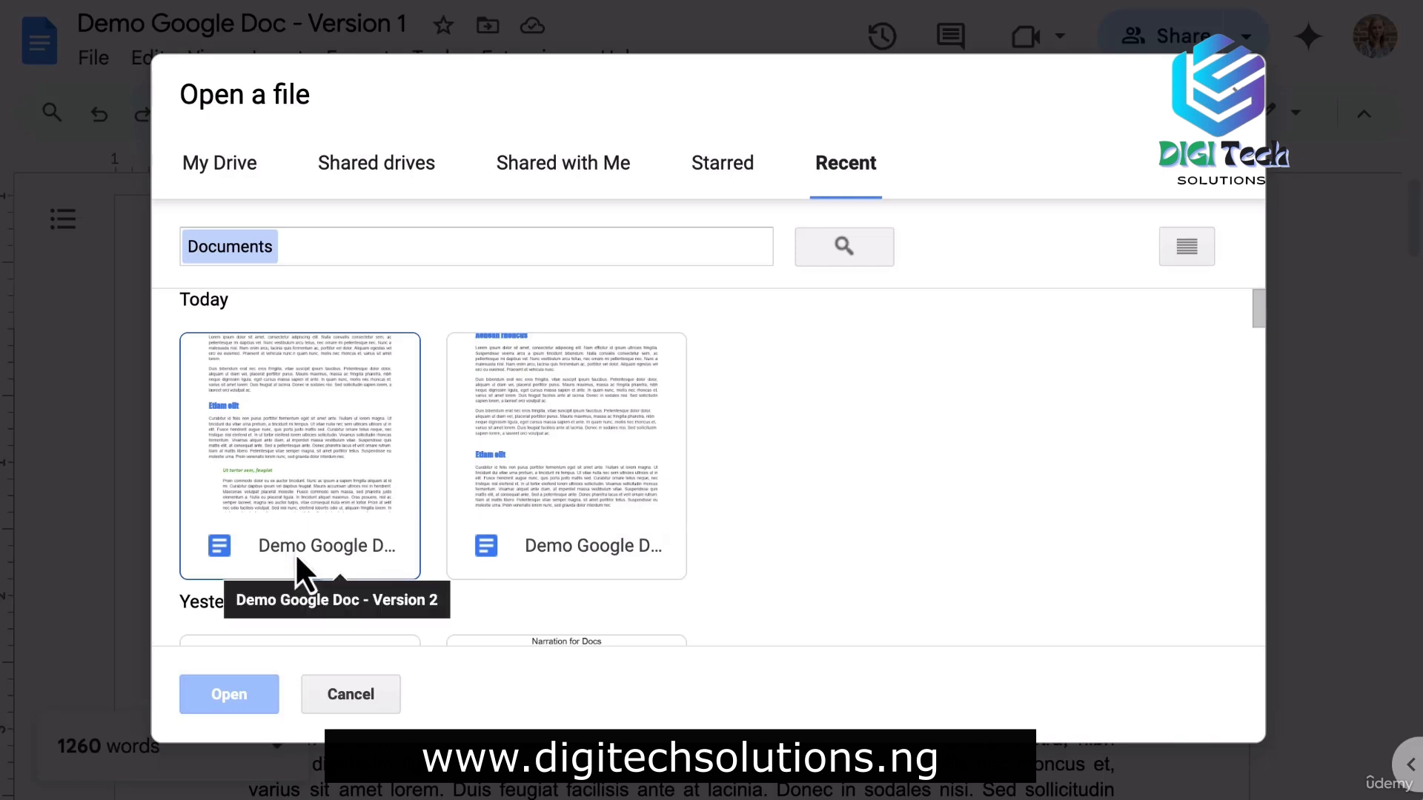
left_click(277, 422)
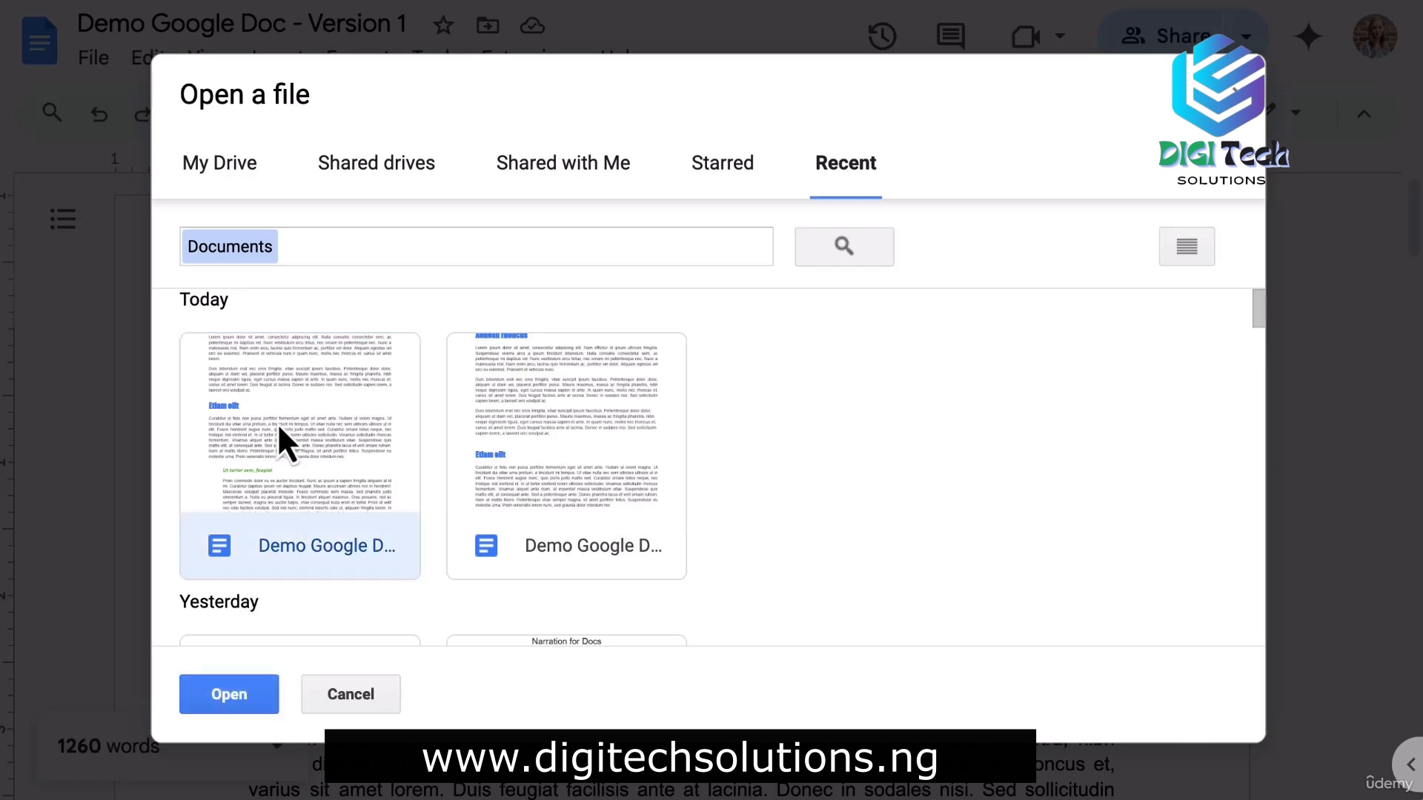
left_click(221, 698)
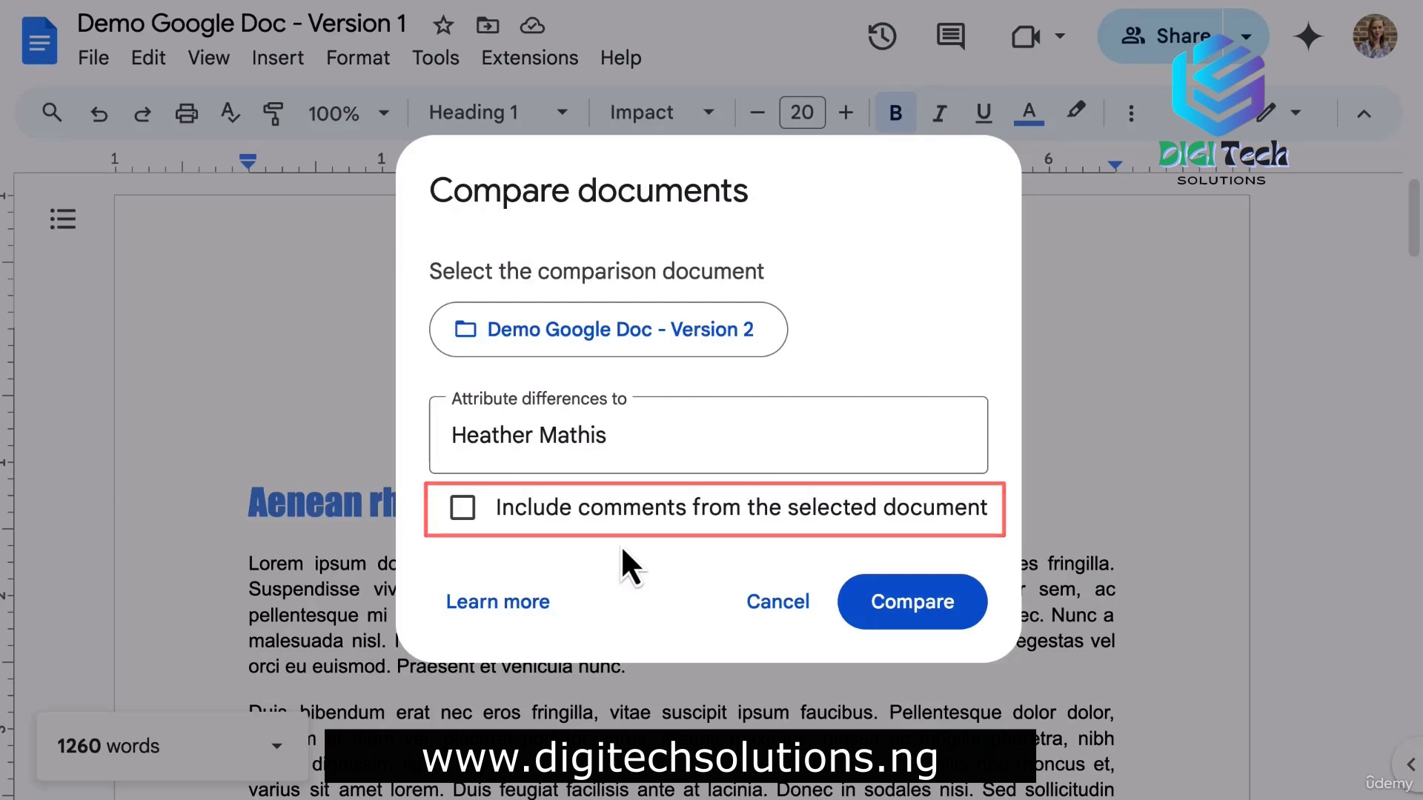
left_click(911, 612)
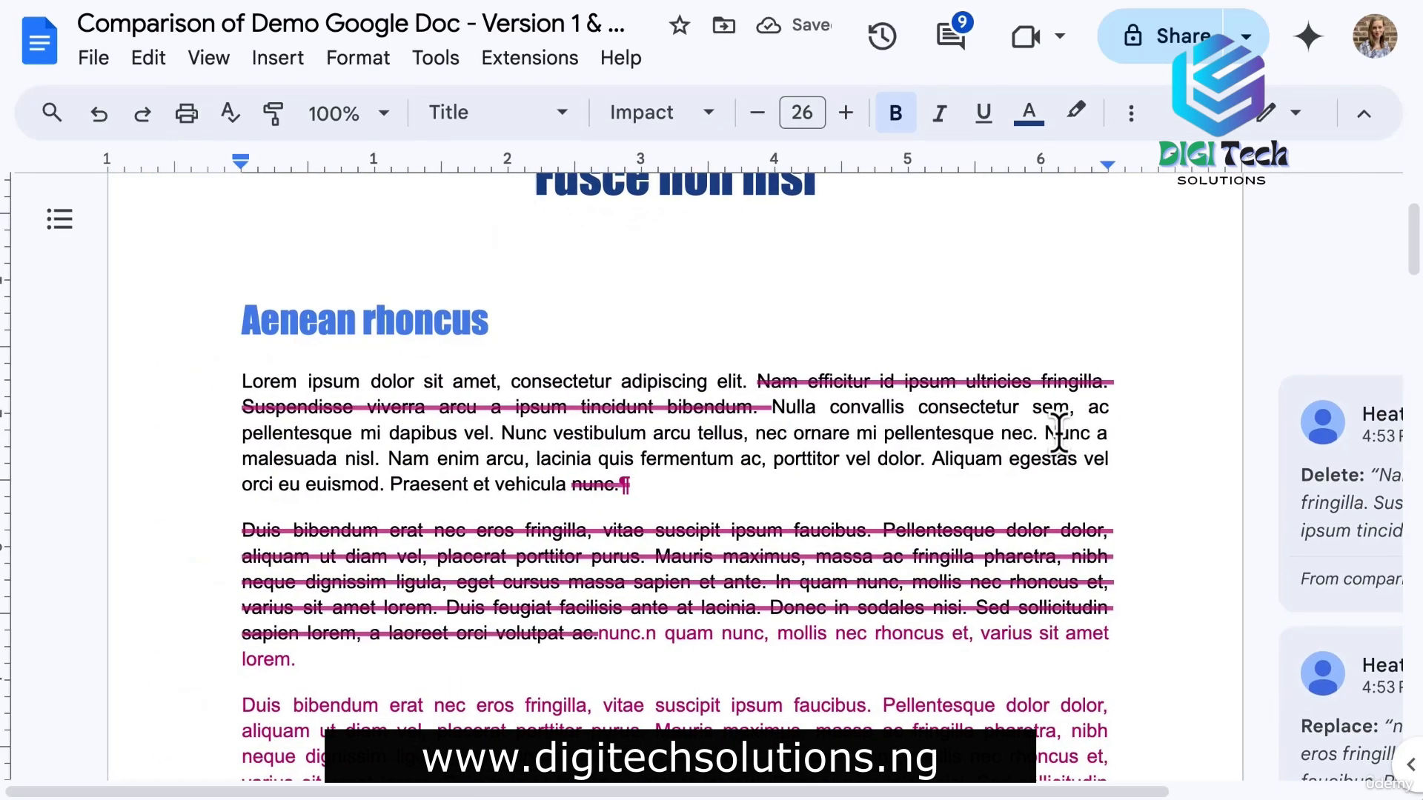
Review the first deleted passage's suggested change in the comparison document.
left_click(941, 380)
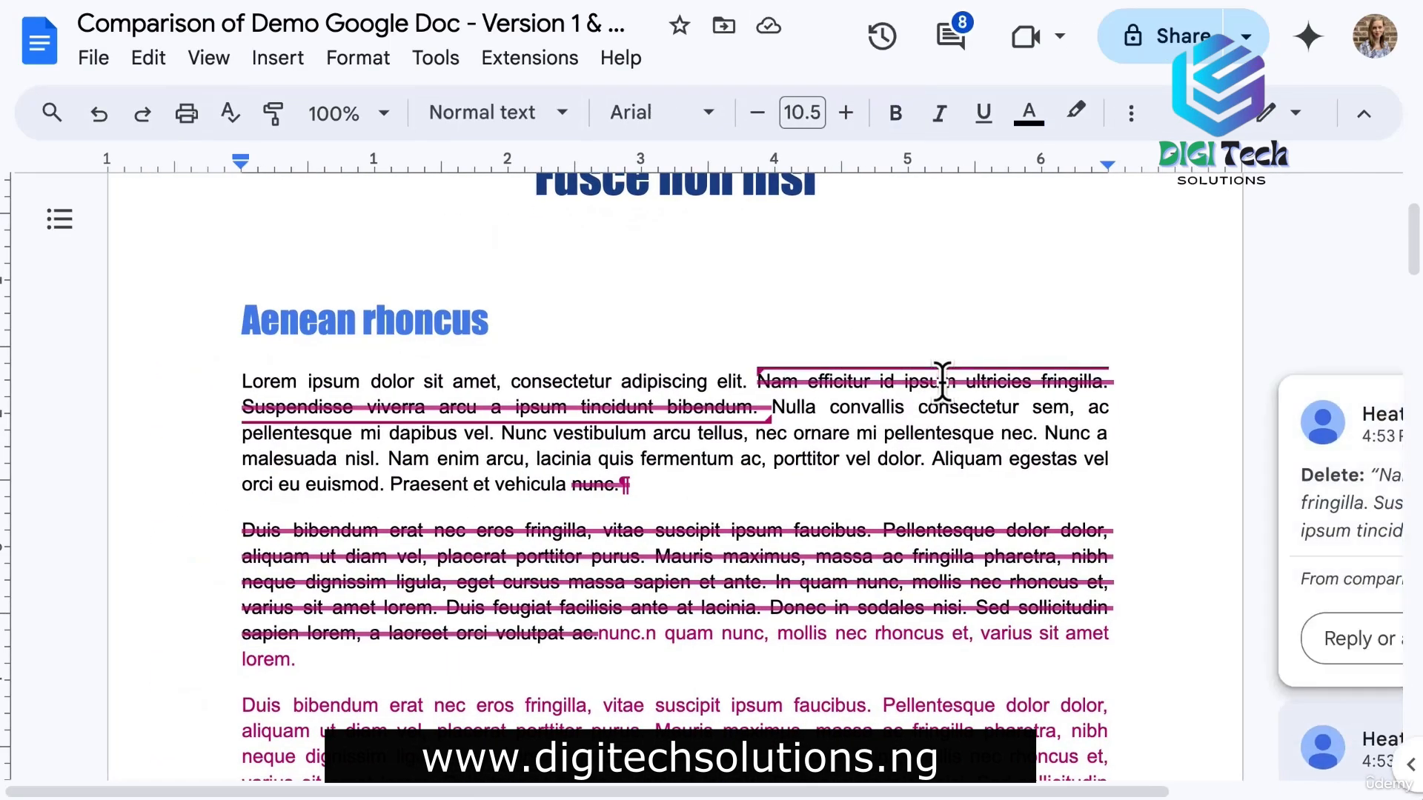
scroll(942, 385, "down", 2)
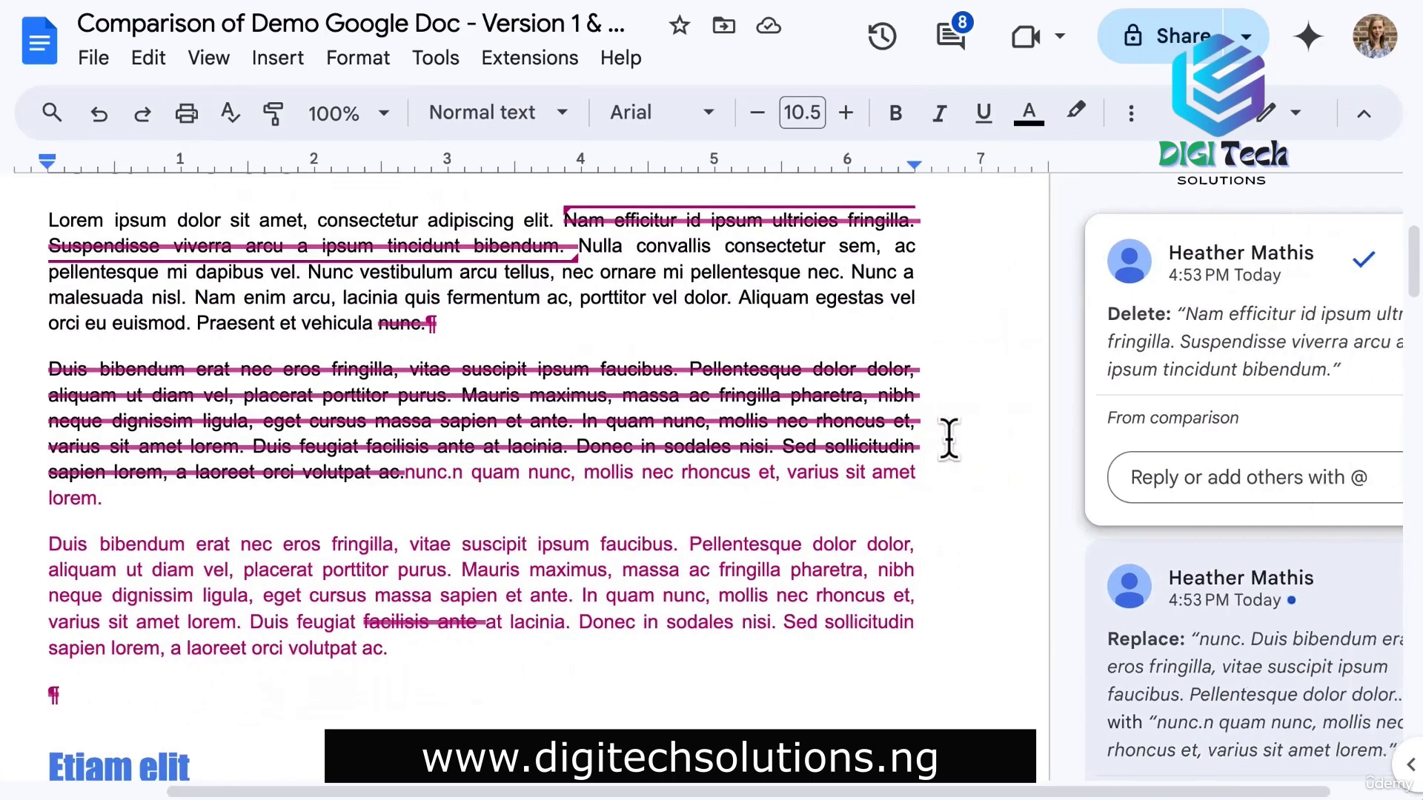
scroll(949, 439, "down", 3)
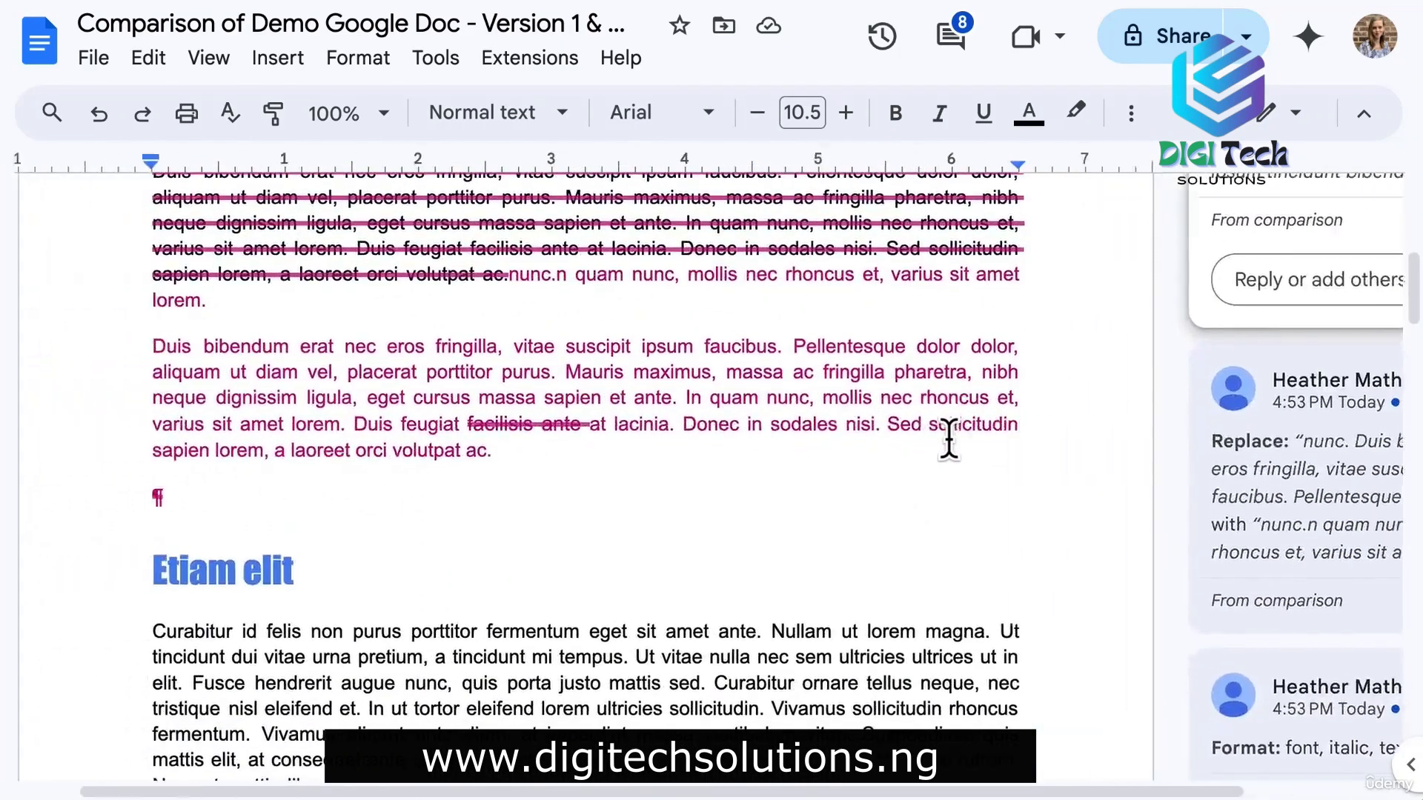
scroll(948, 440, "up", 3)
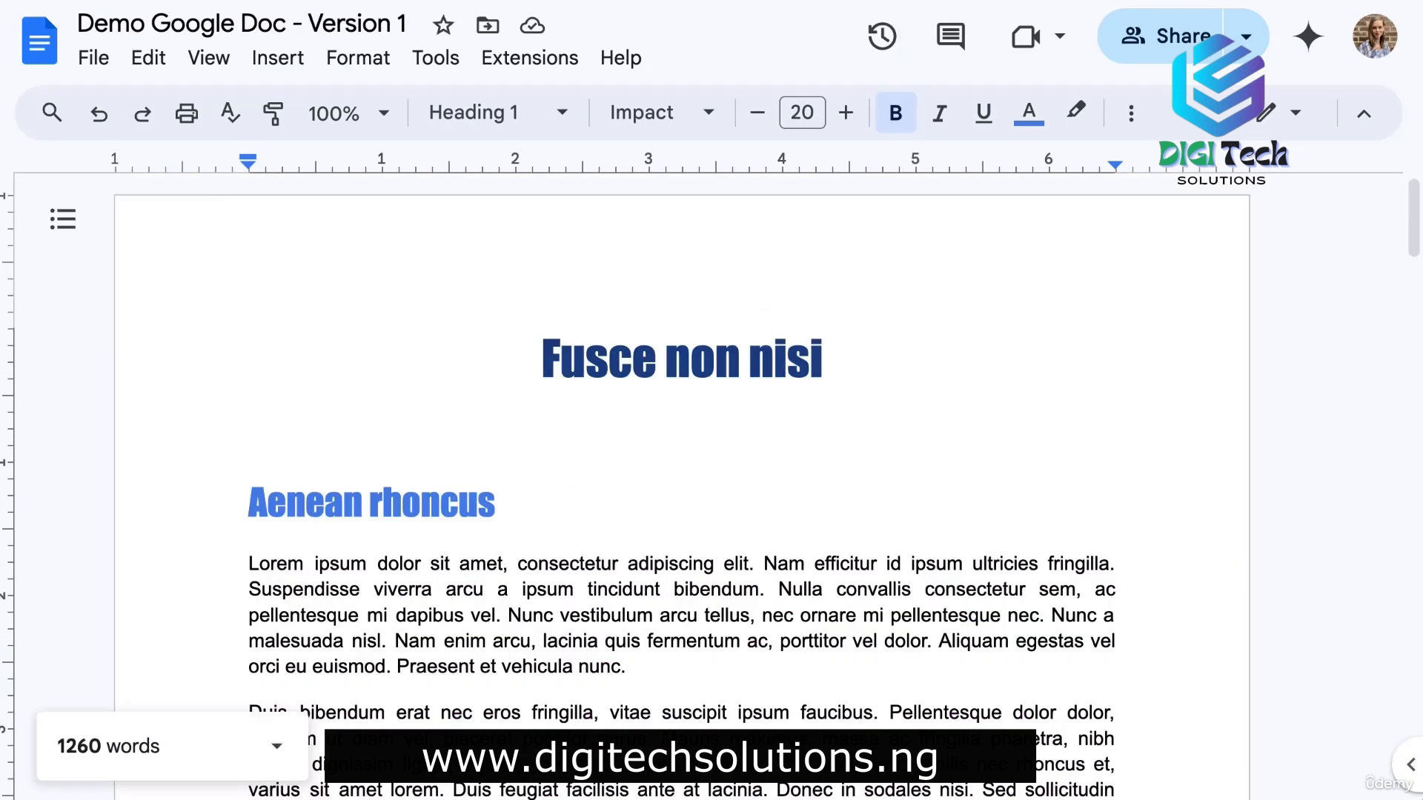
Create a French translated copy of the document.
left_click(437, 60)
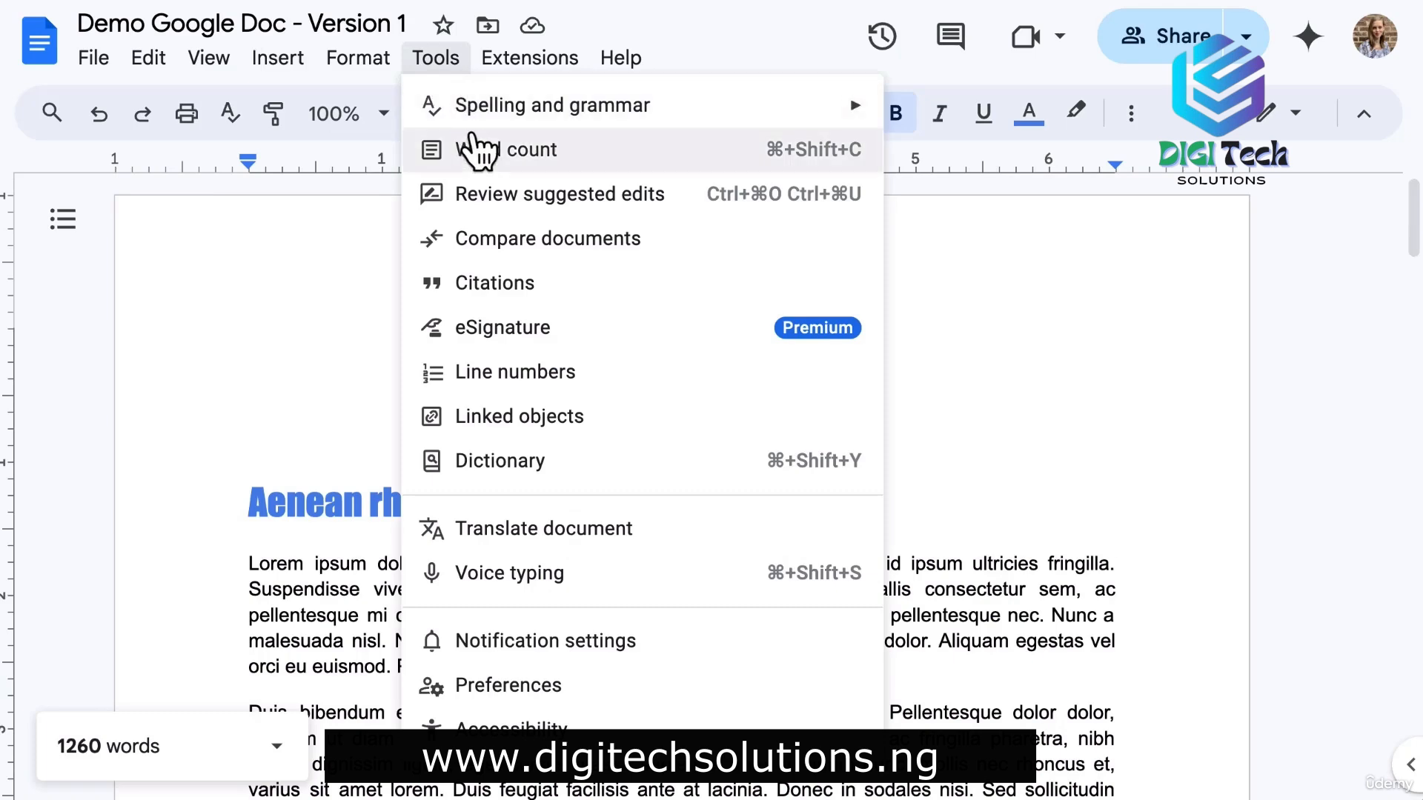
left_click(570, 545)
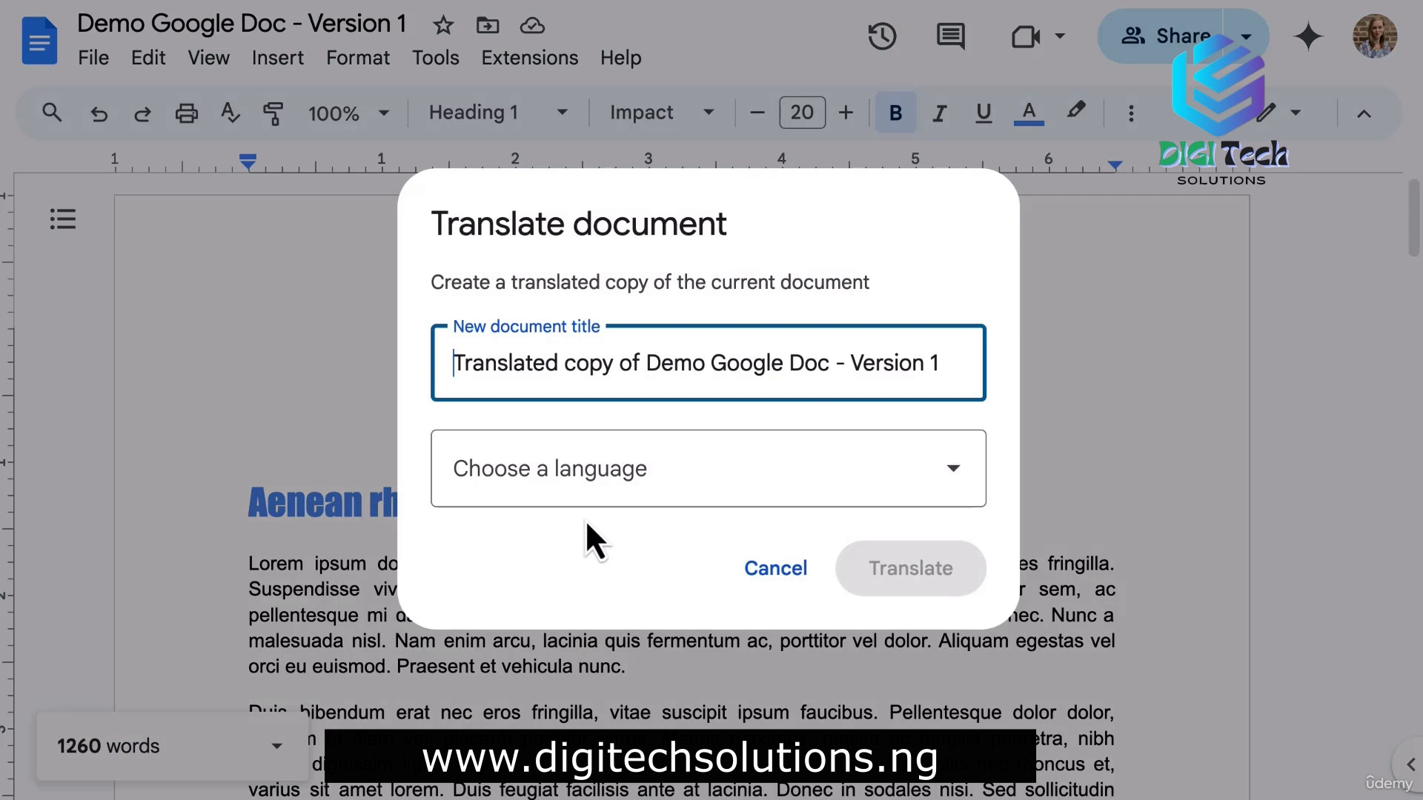
triple_click(606, 351)
left_click(612, 477)
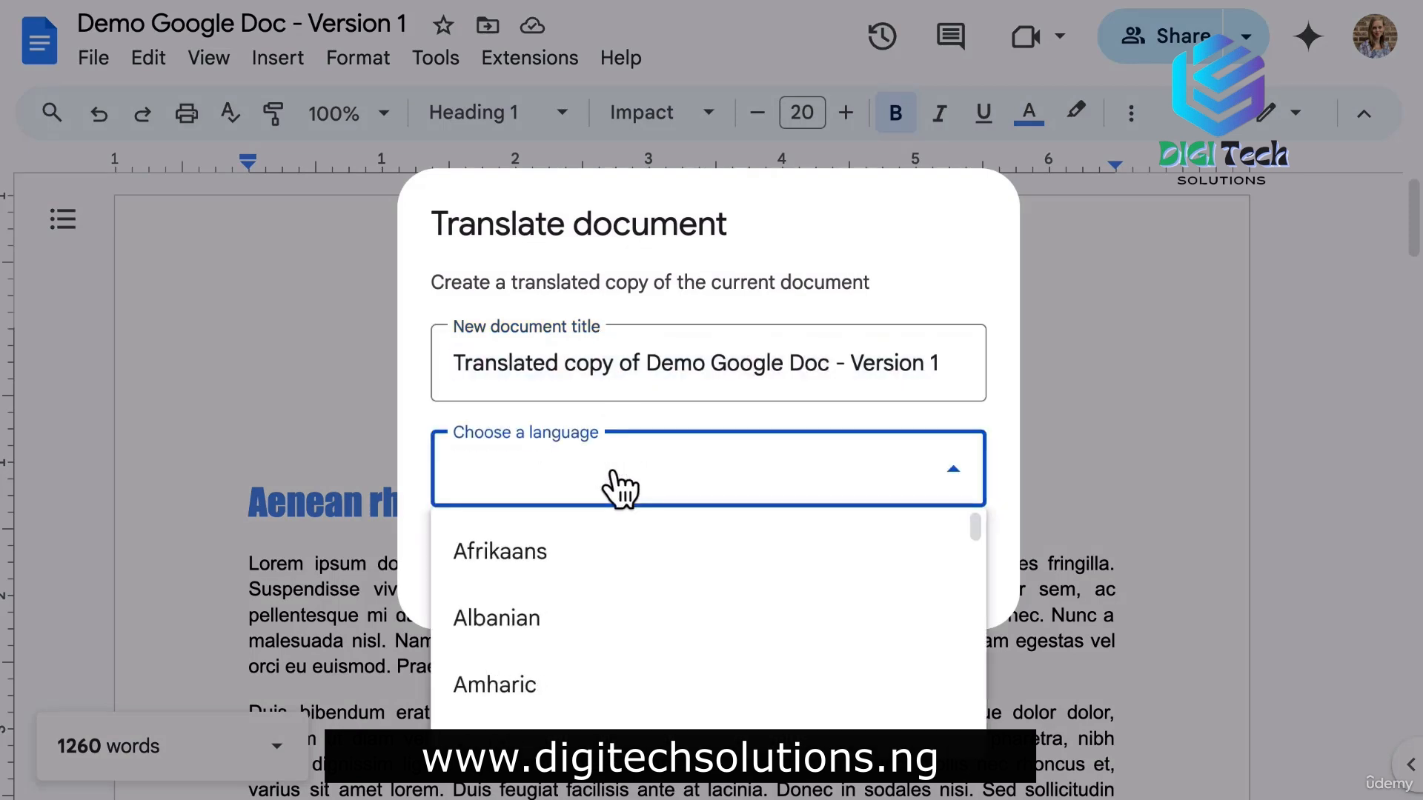
scroll(613, 519, "down", 15)
scroll(623, 593, "down", 10)
left_click(622, 593)
left_click(926, 567)
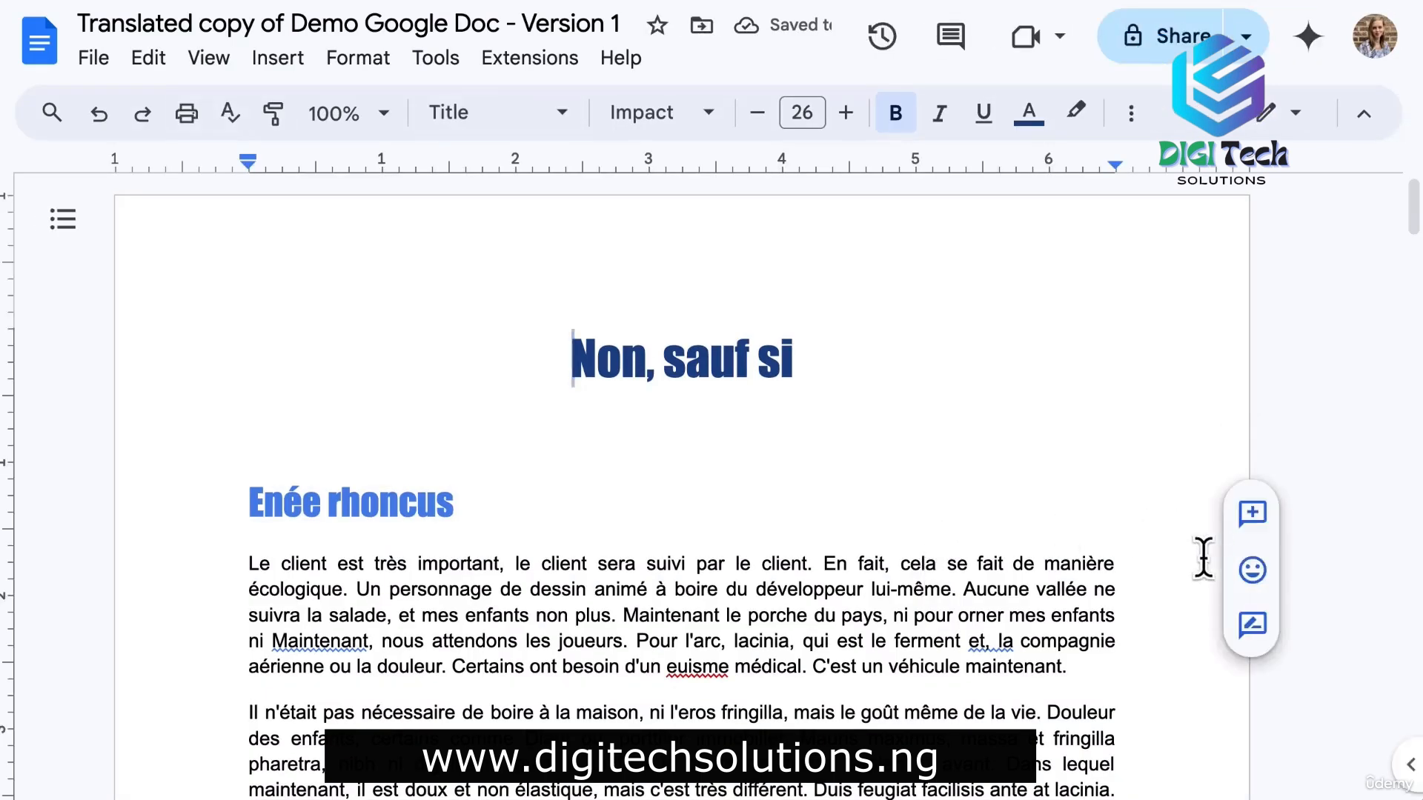
Return to the original Version 1 document and bring up its Tools menu.
scroll(1140, 552, "down", 1)
scroll(1139, 552, "down", 2)
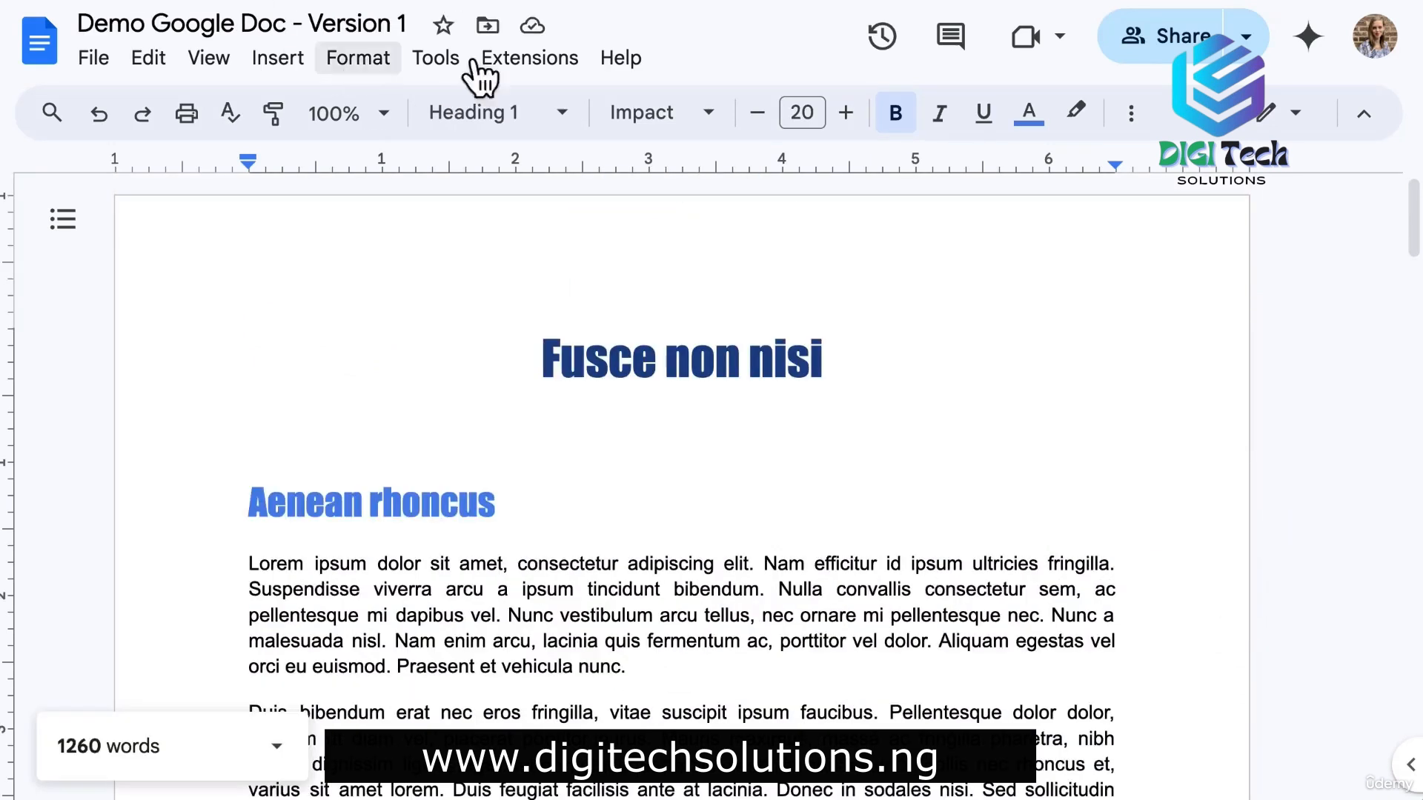
left_click(441, 62)
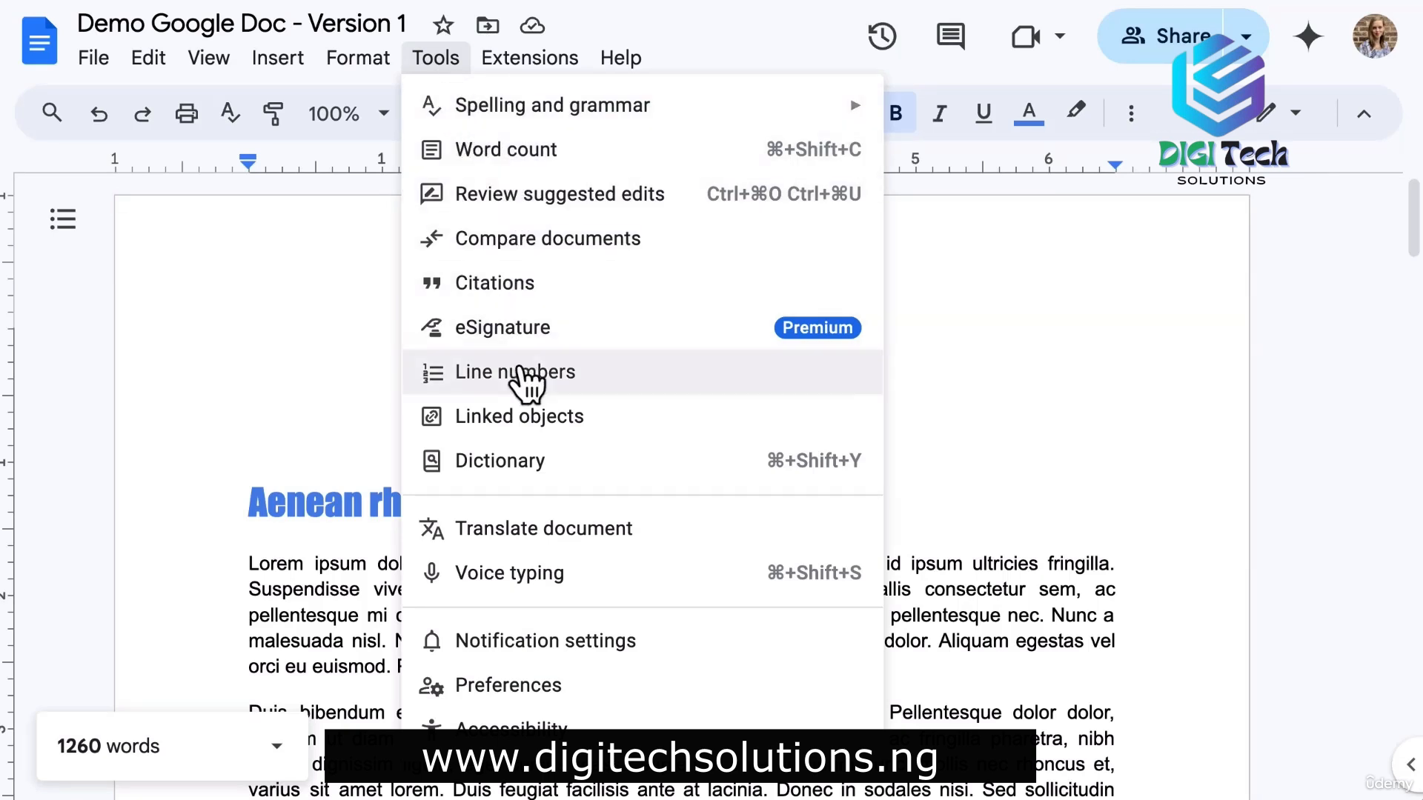
Voice-type 'This is an example.' in English (US) above the first heading.
left_click(563, 597)
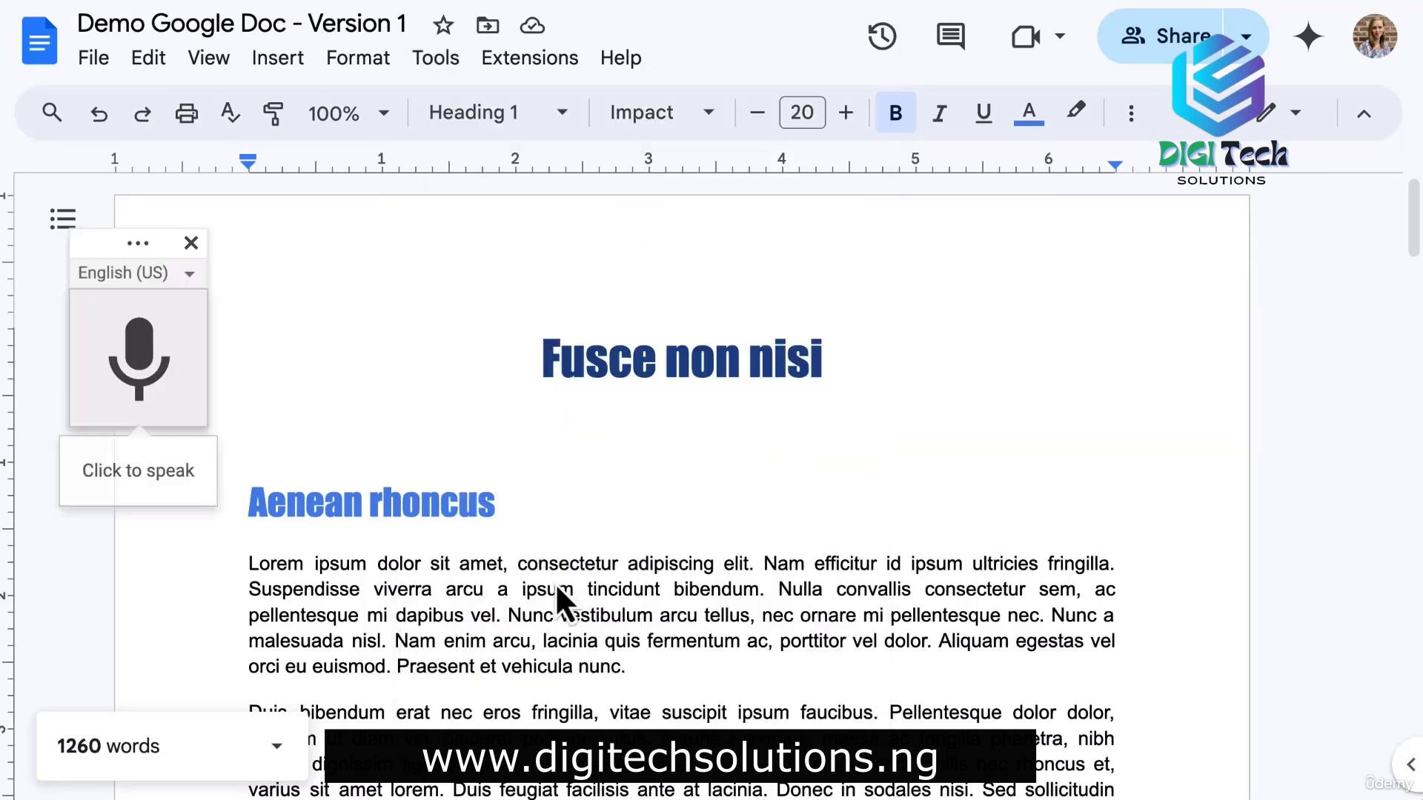
left_click(309, 433)
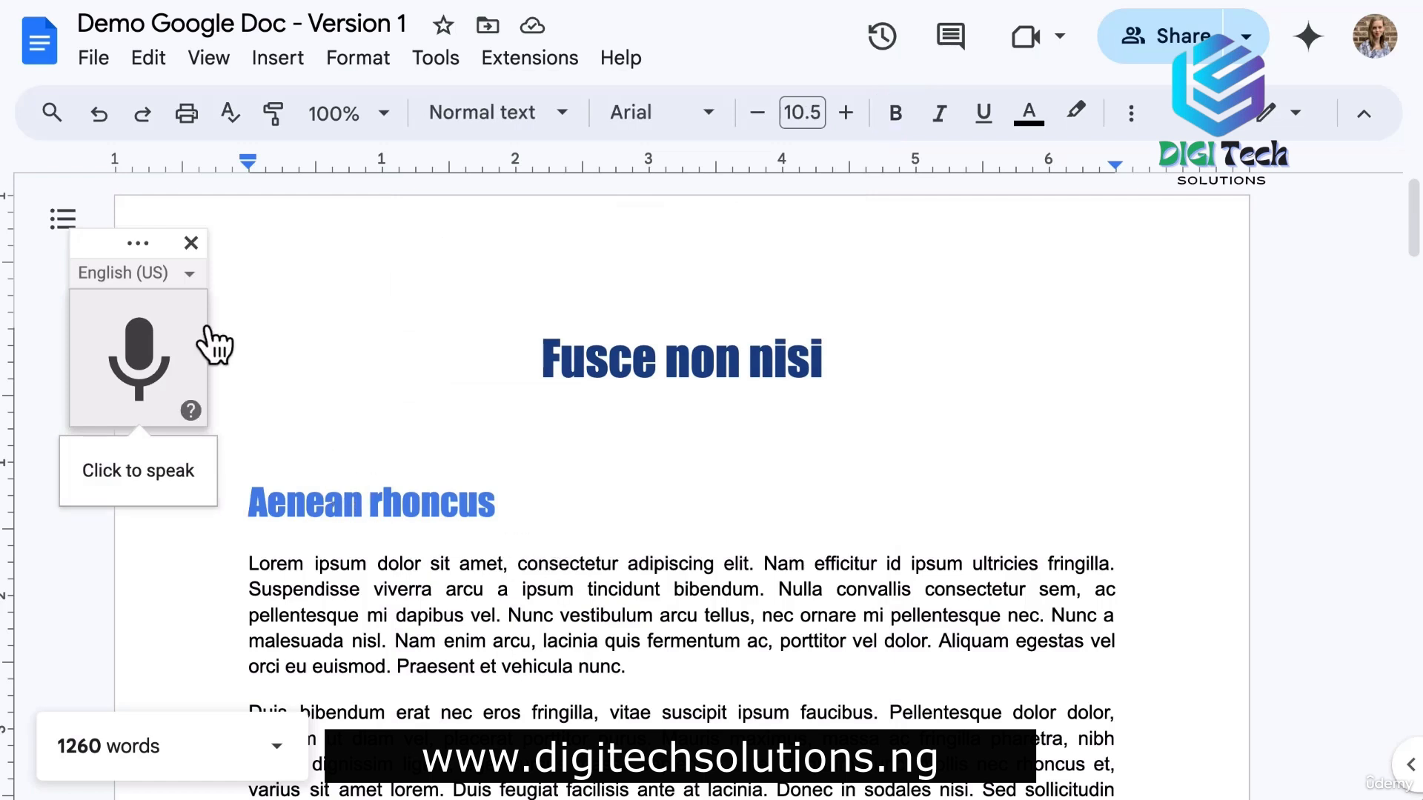
left_click(187, 274)
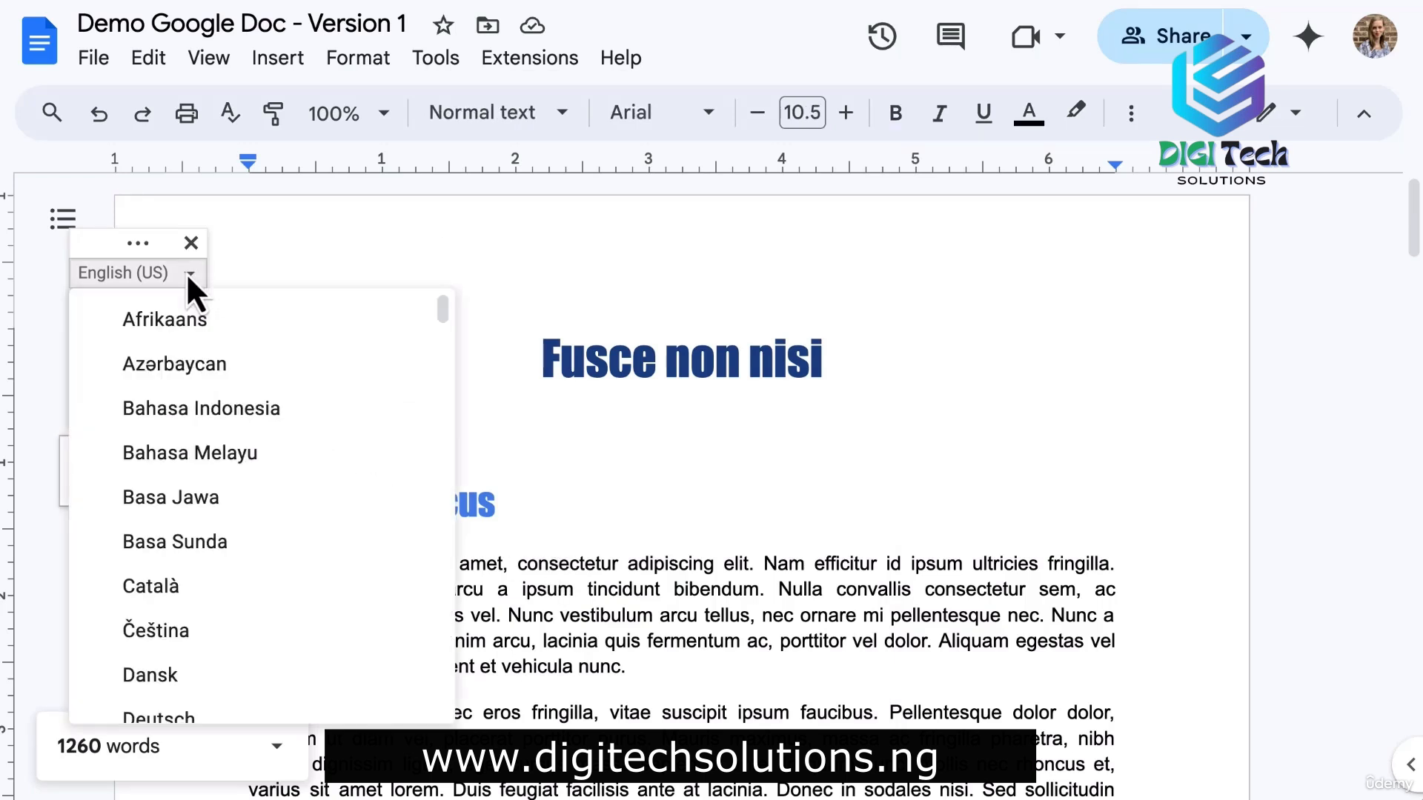
left_click(187, 275)
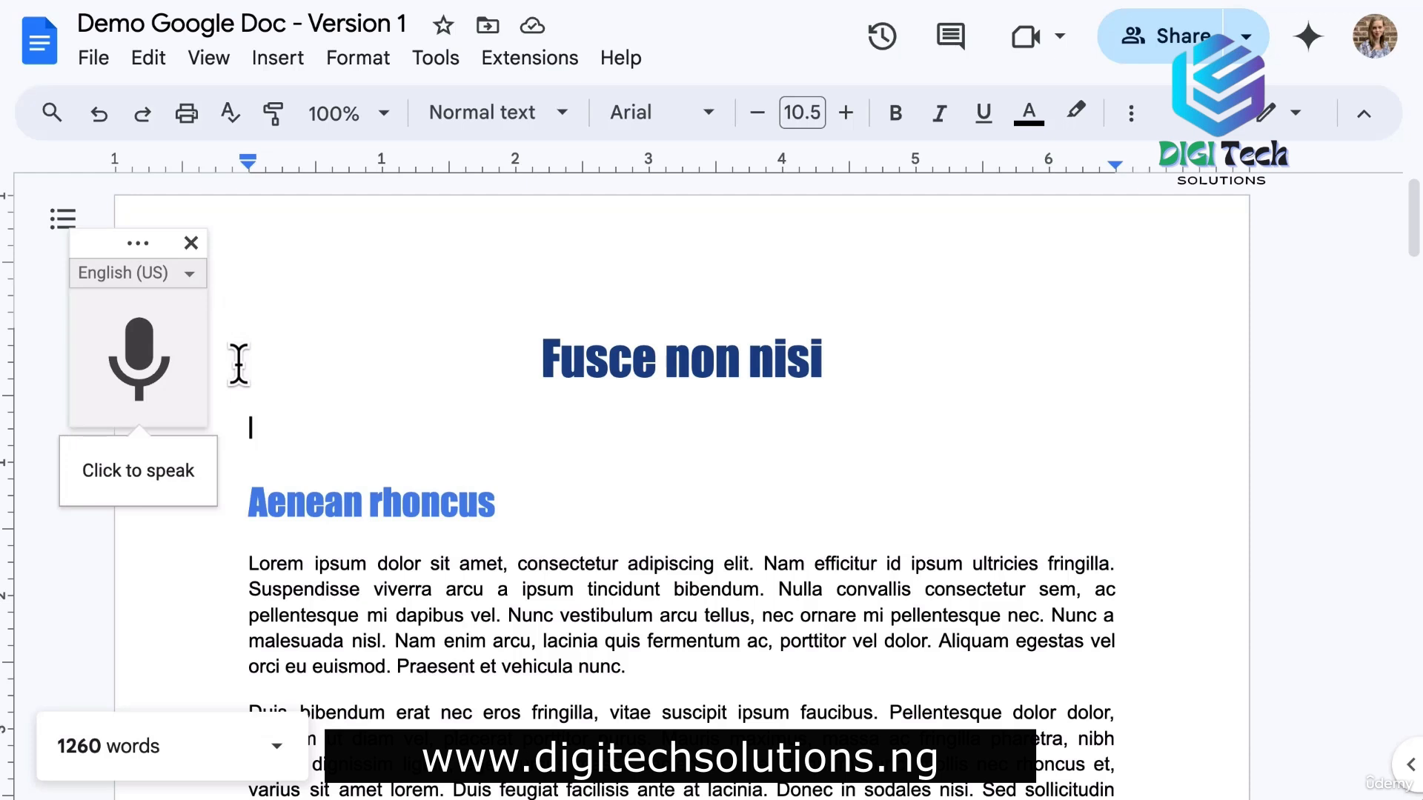
left_click(152, 341)
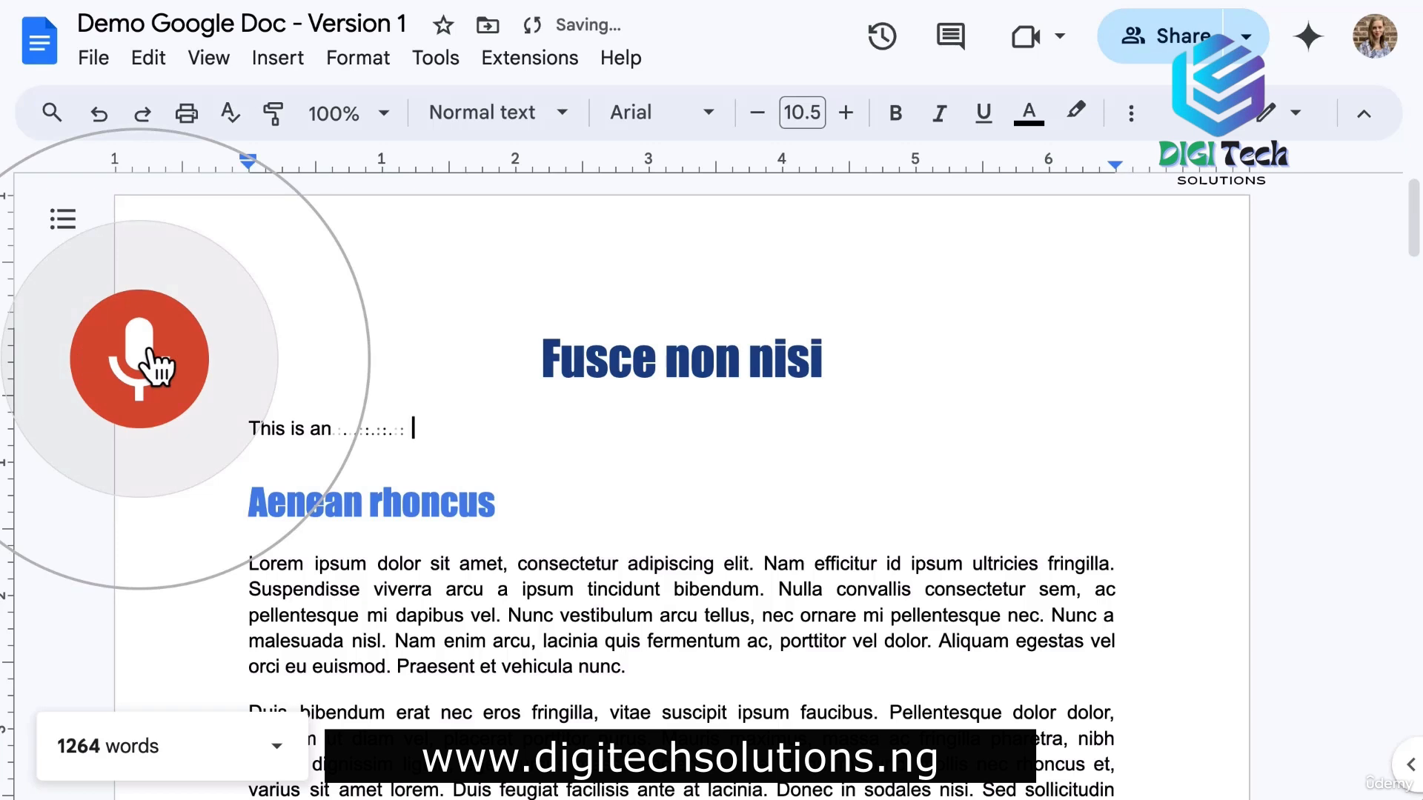
left_click(157, 364)
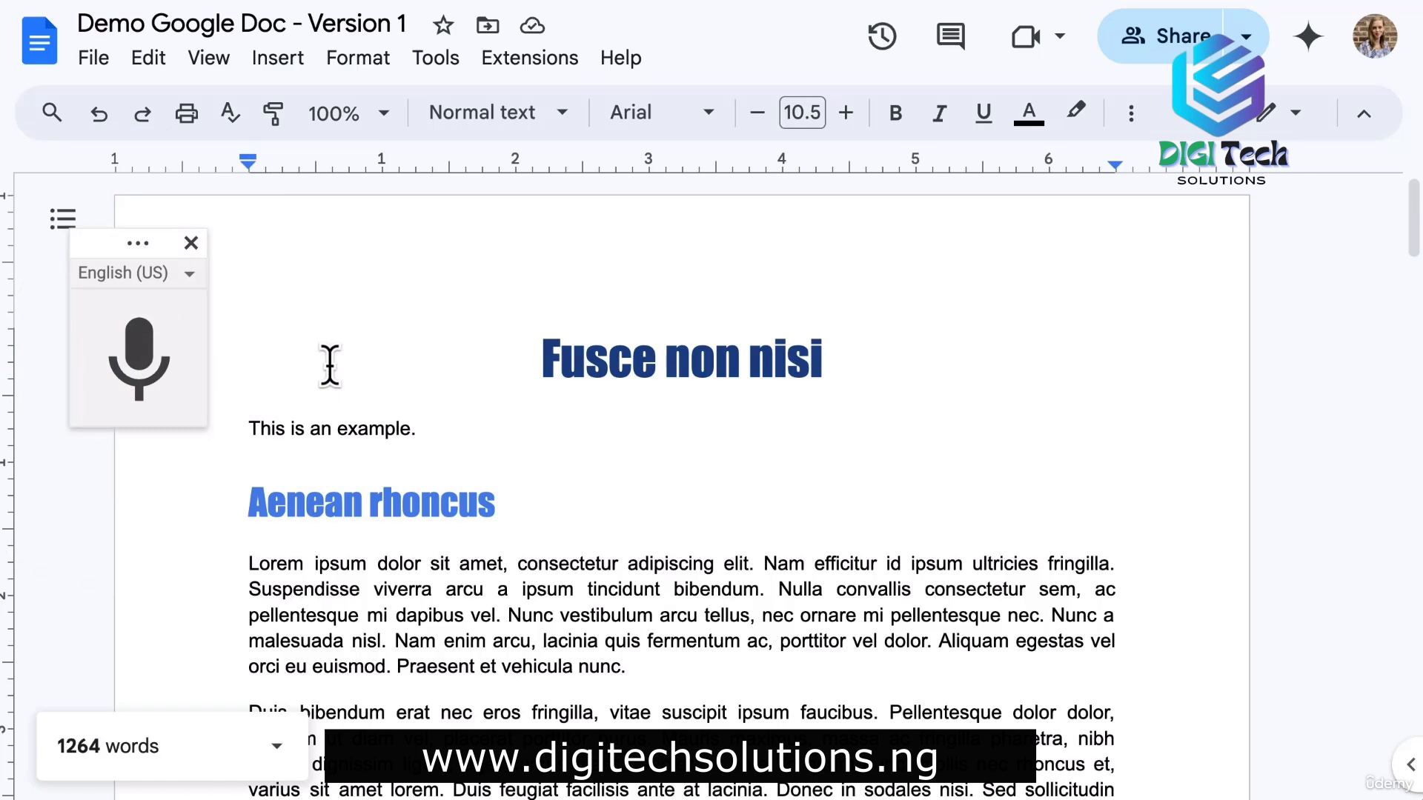
left_click(446, 59)
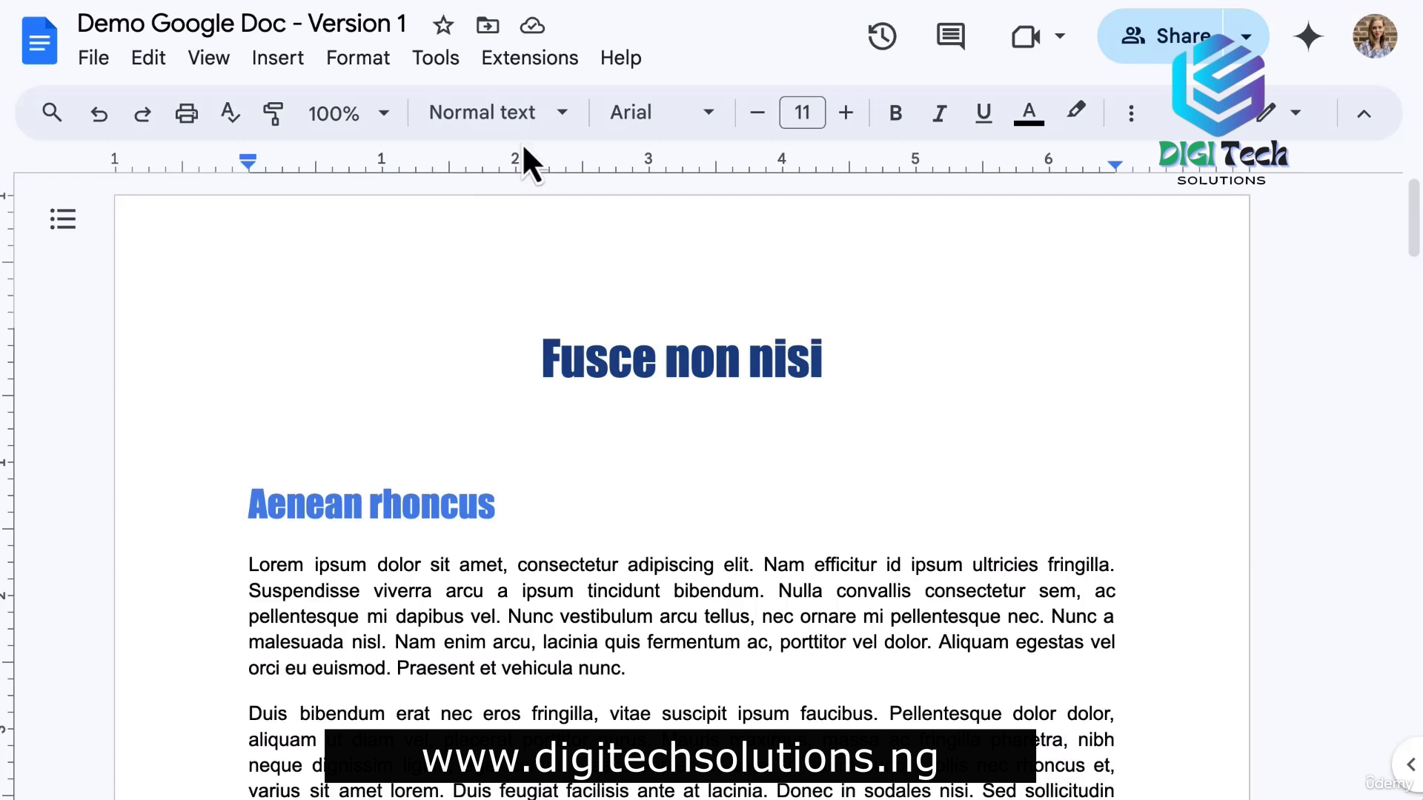
left_click(545, 63)
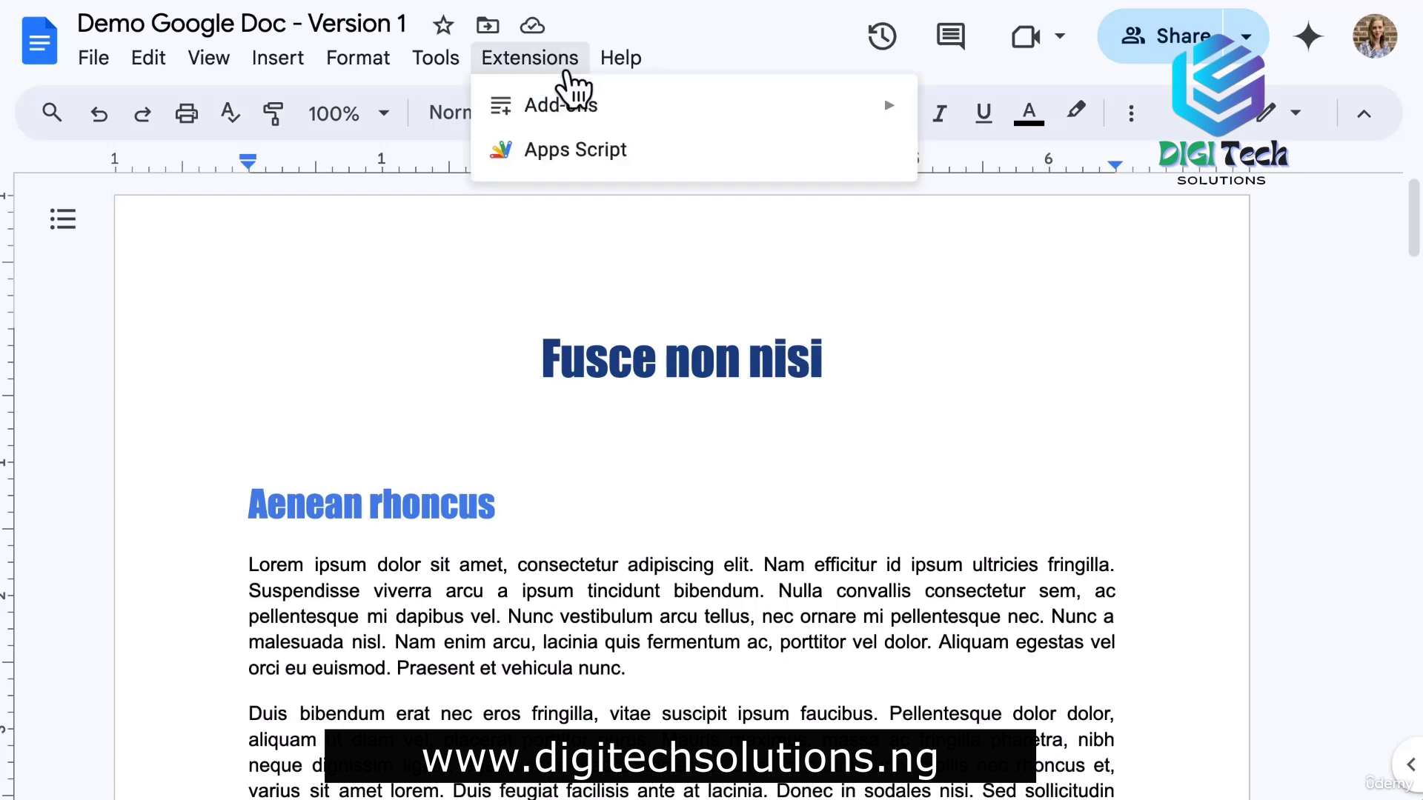
mouse_move(824, 119)
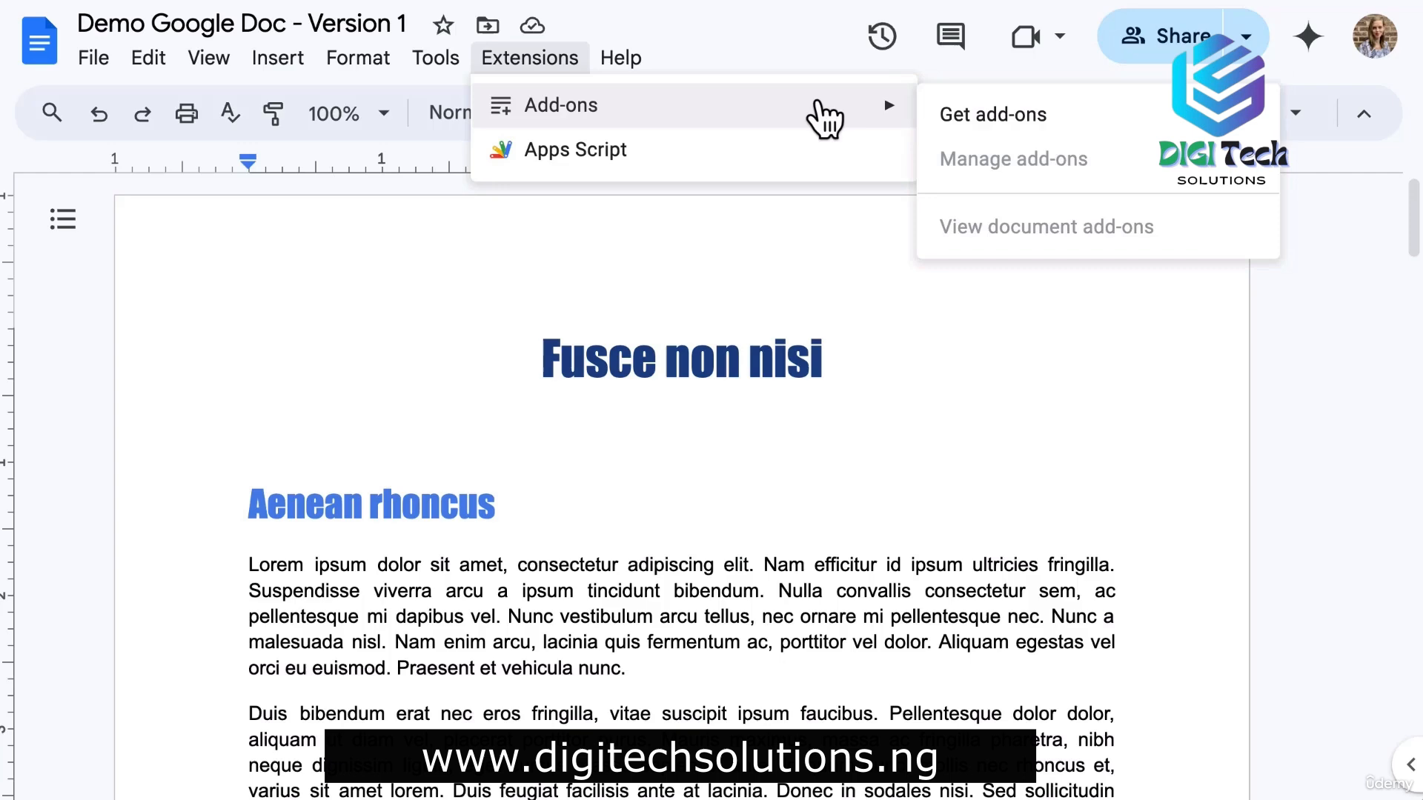
left_click(1007, 114)
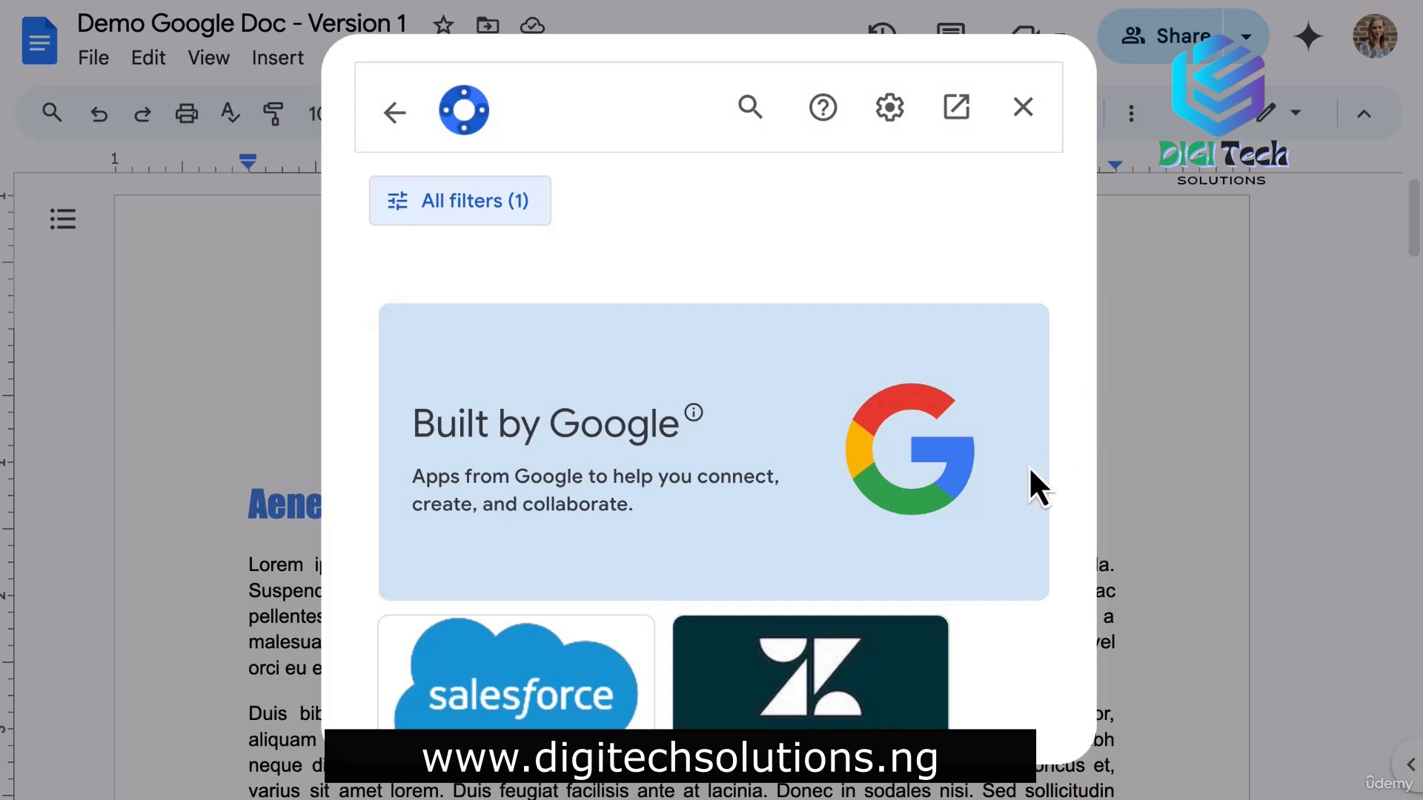
scroll(1030, 472, "down", 4)
scroll(1030, 471, "up", 1)
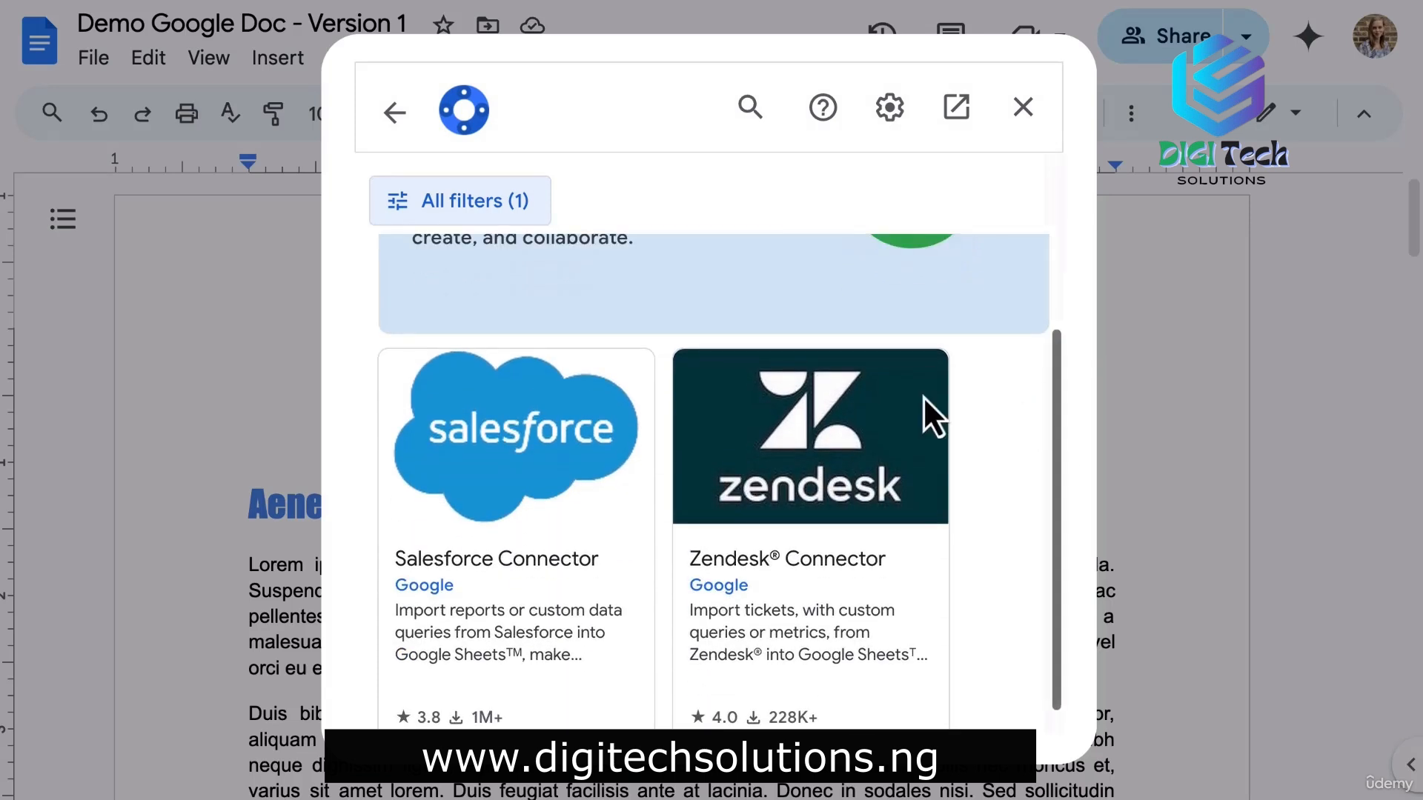
left_click(526, 467)
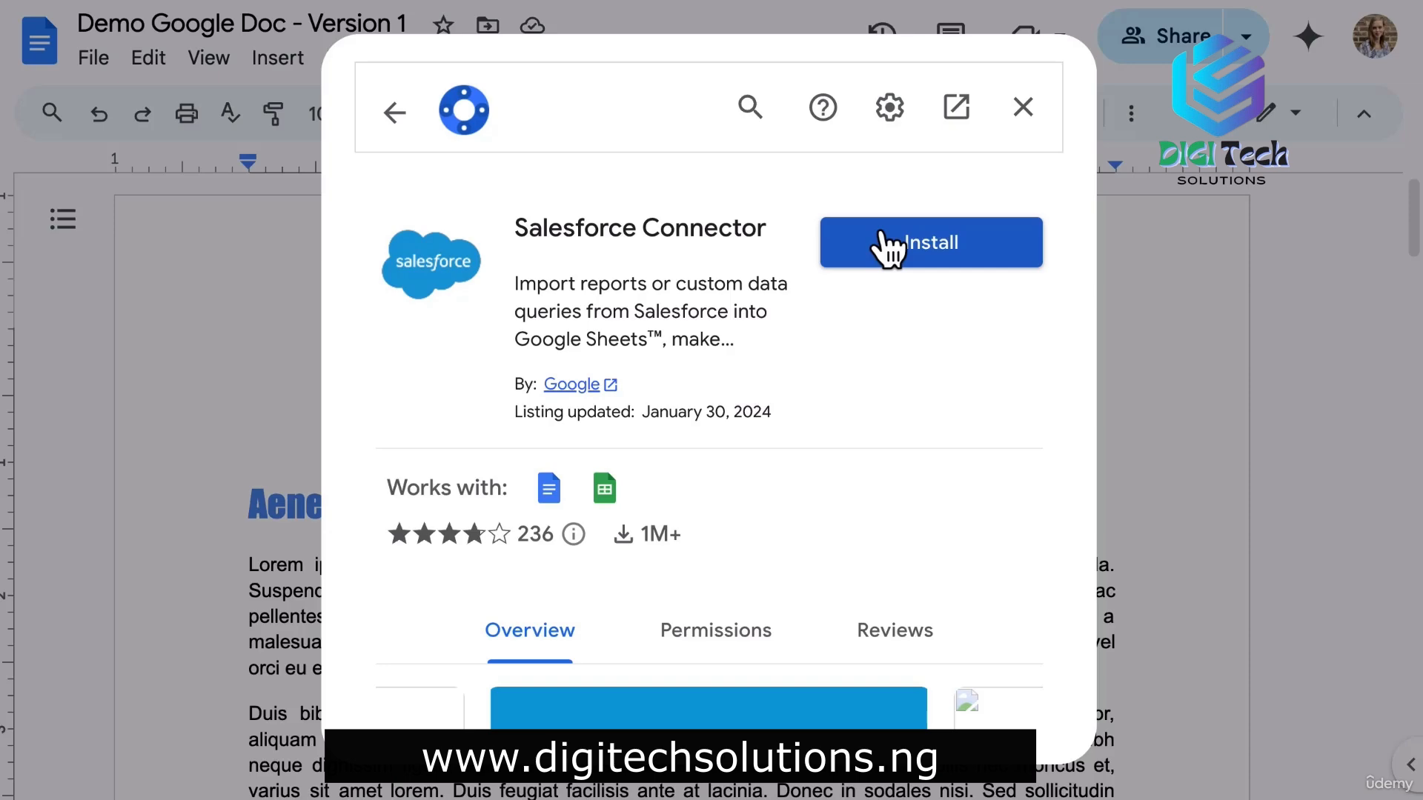
left_click(1027, 113)
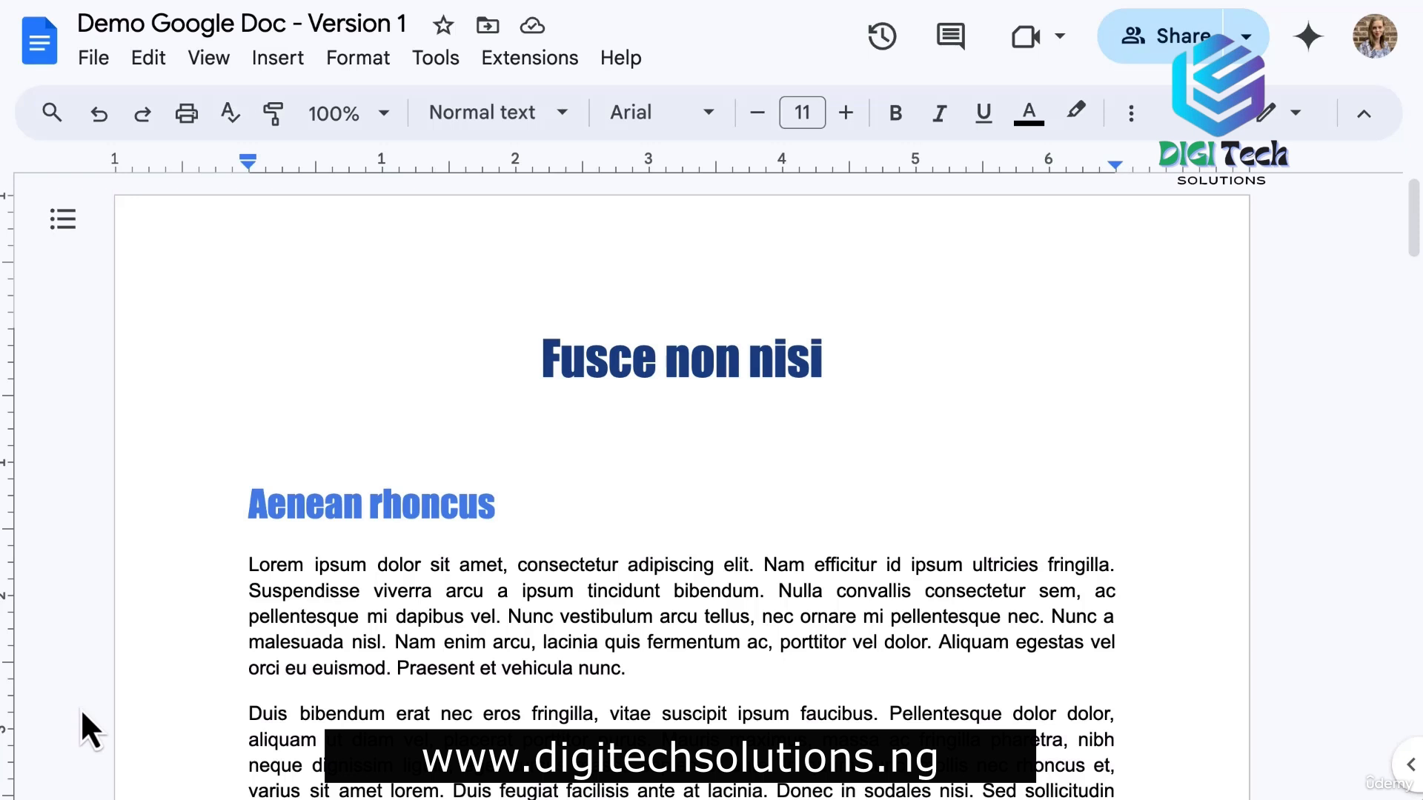
Set General access to Anyone with the link as Viewer and copy the document link.
left_click(1191, 43)
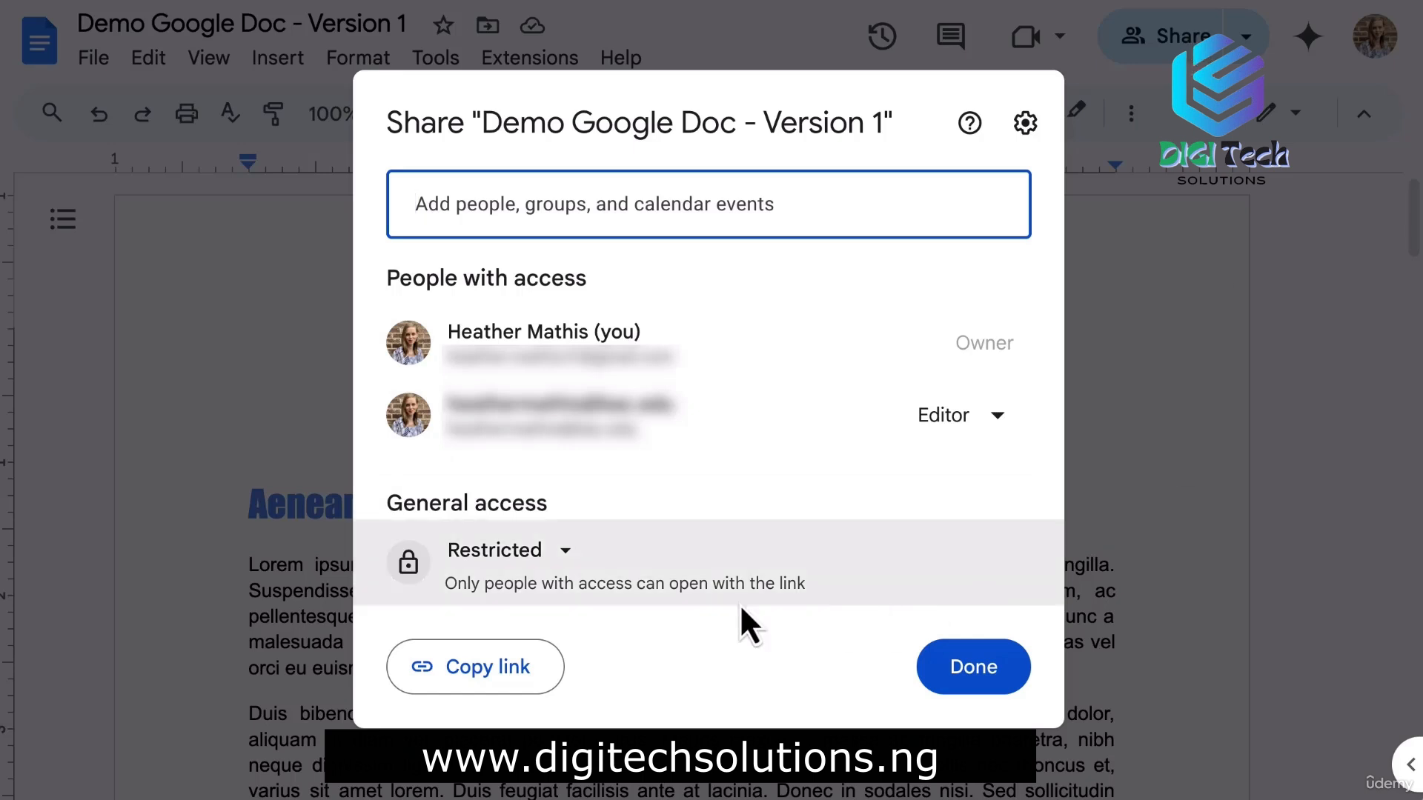
left_click(567, 554)
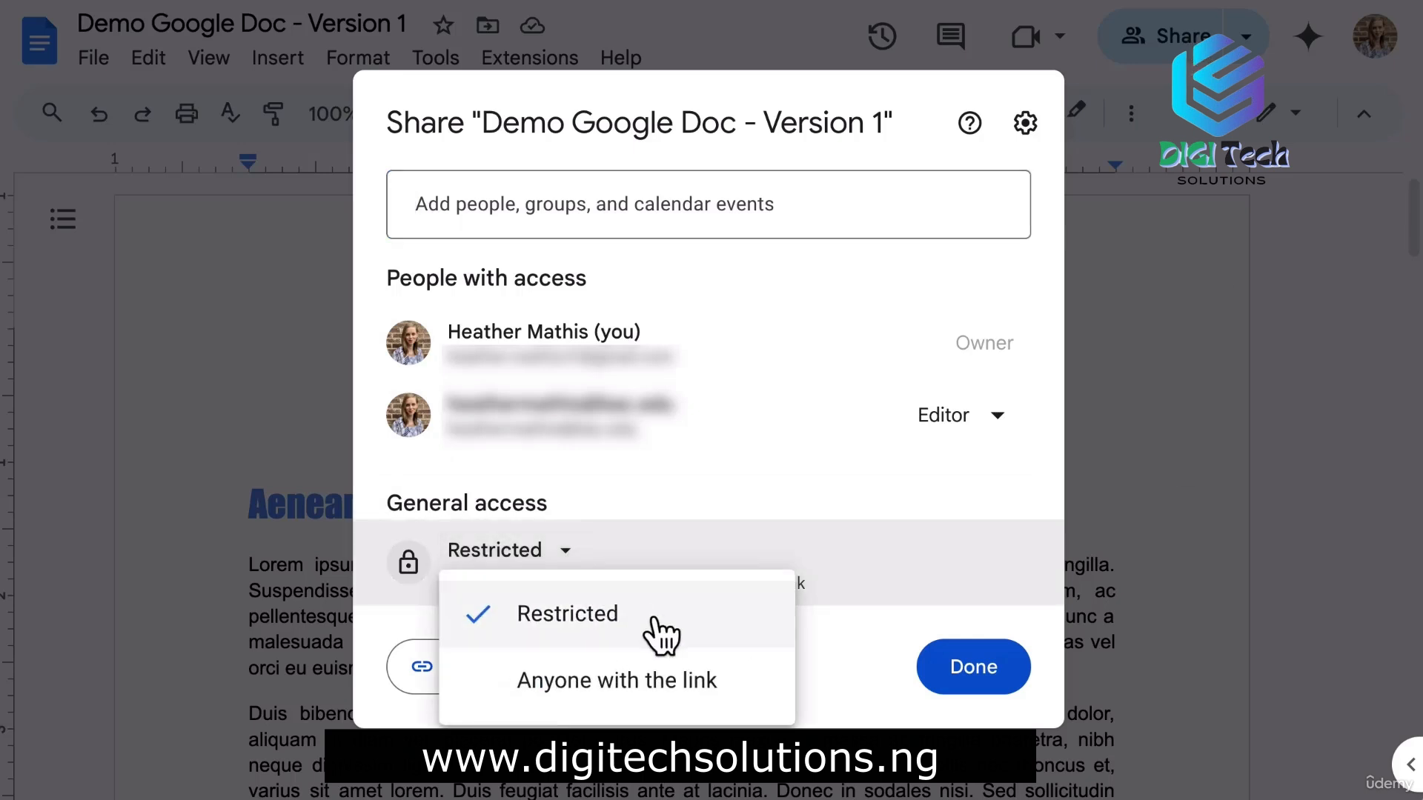
left_click(672, 682)
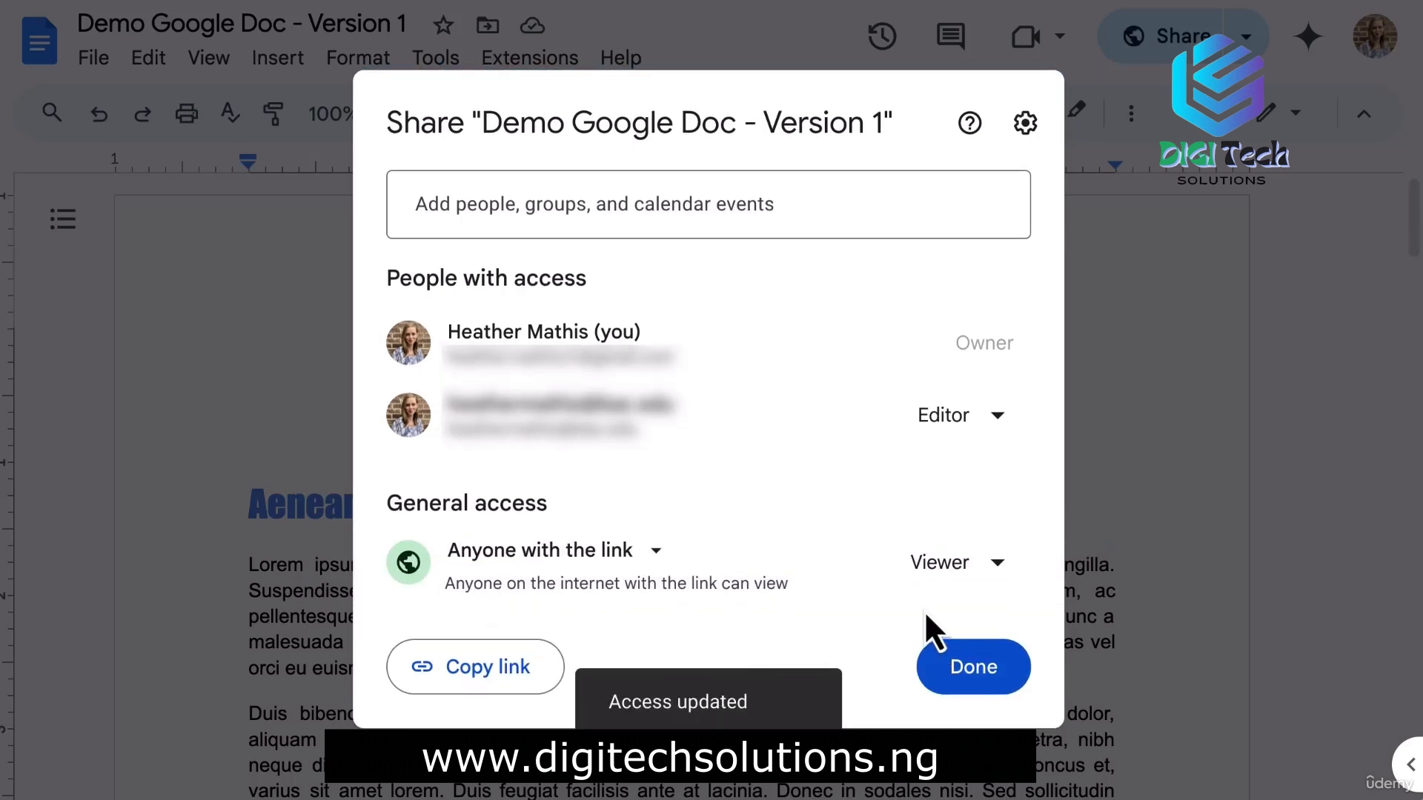
left_click(1010, 567)
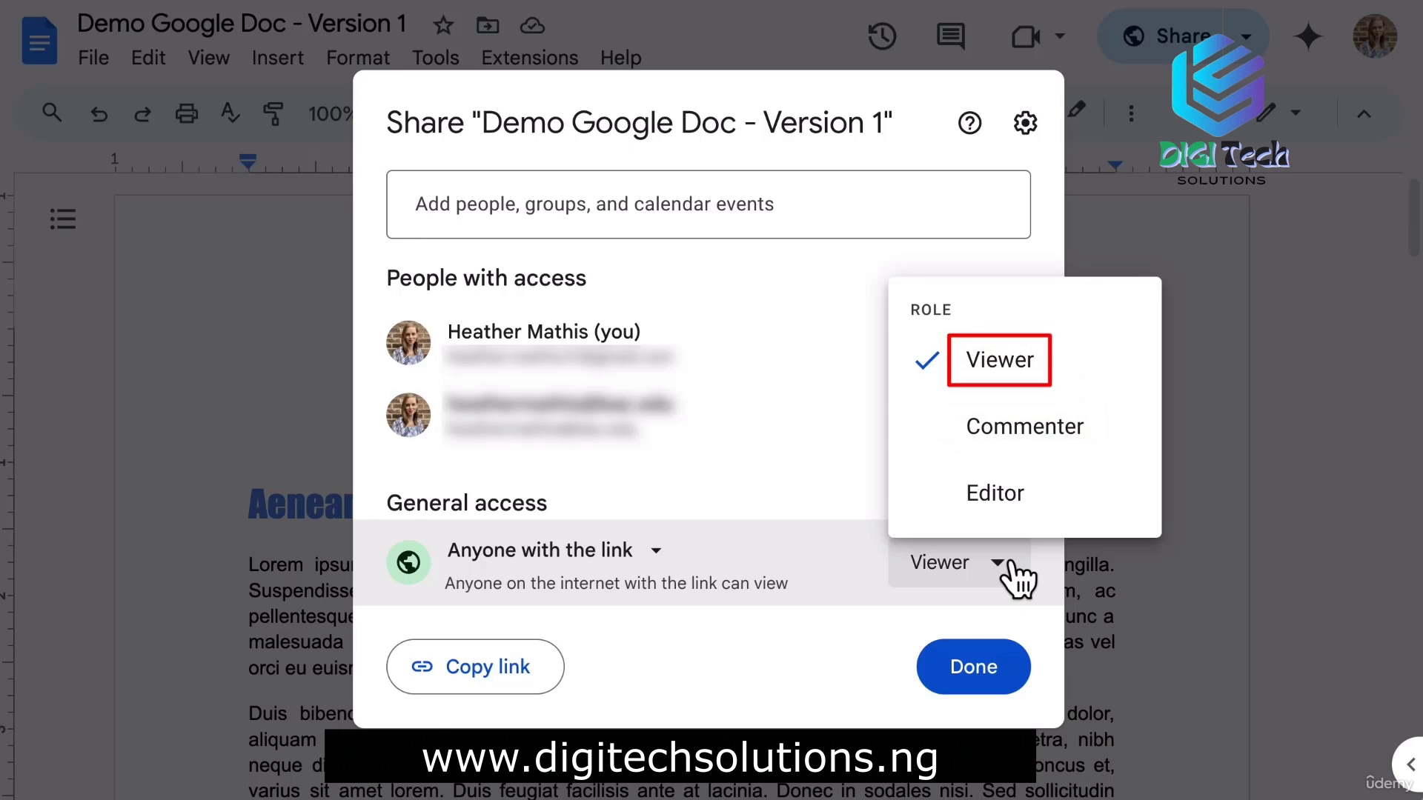
left_click(860, 655)
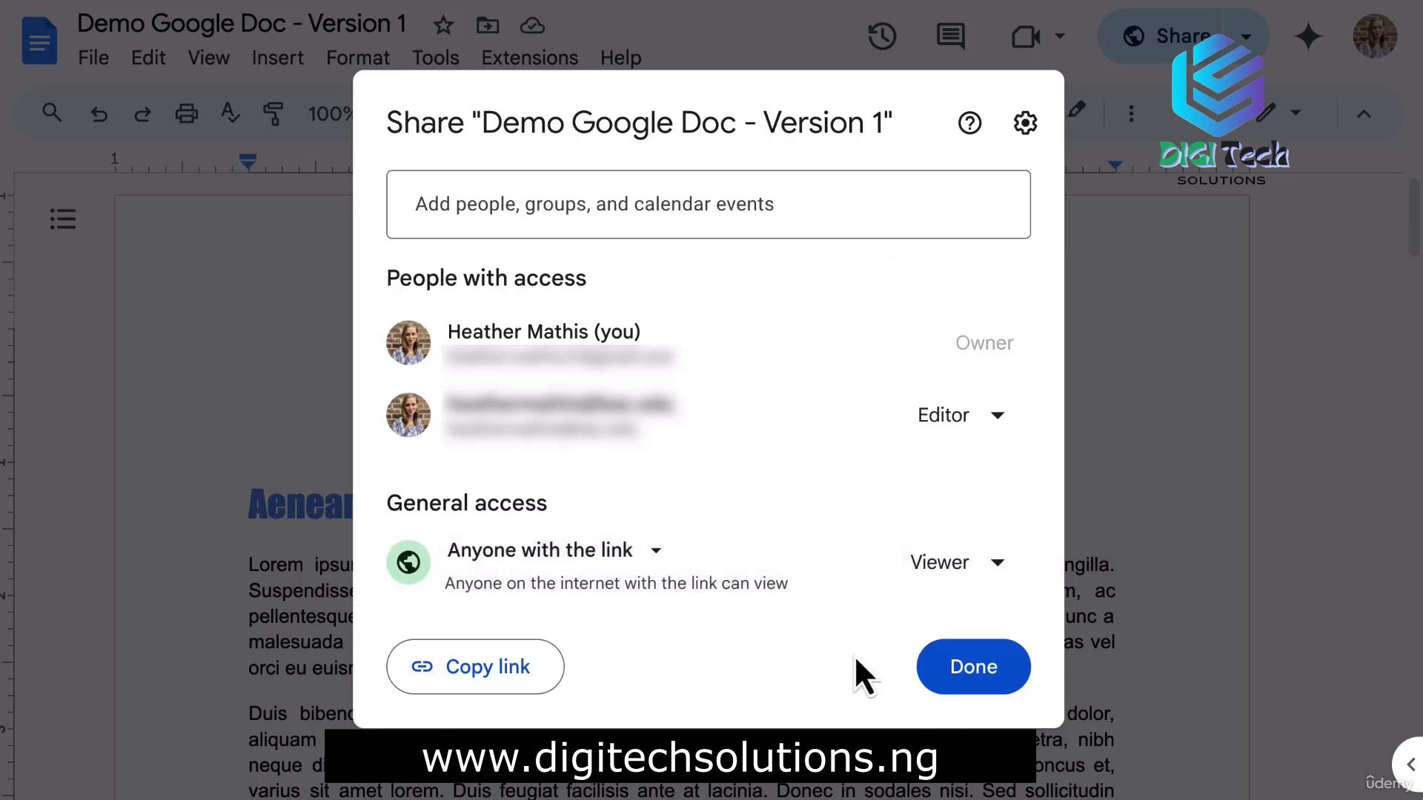
left_click(1026, 128)
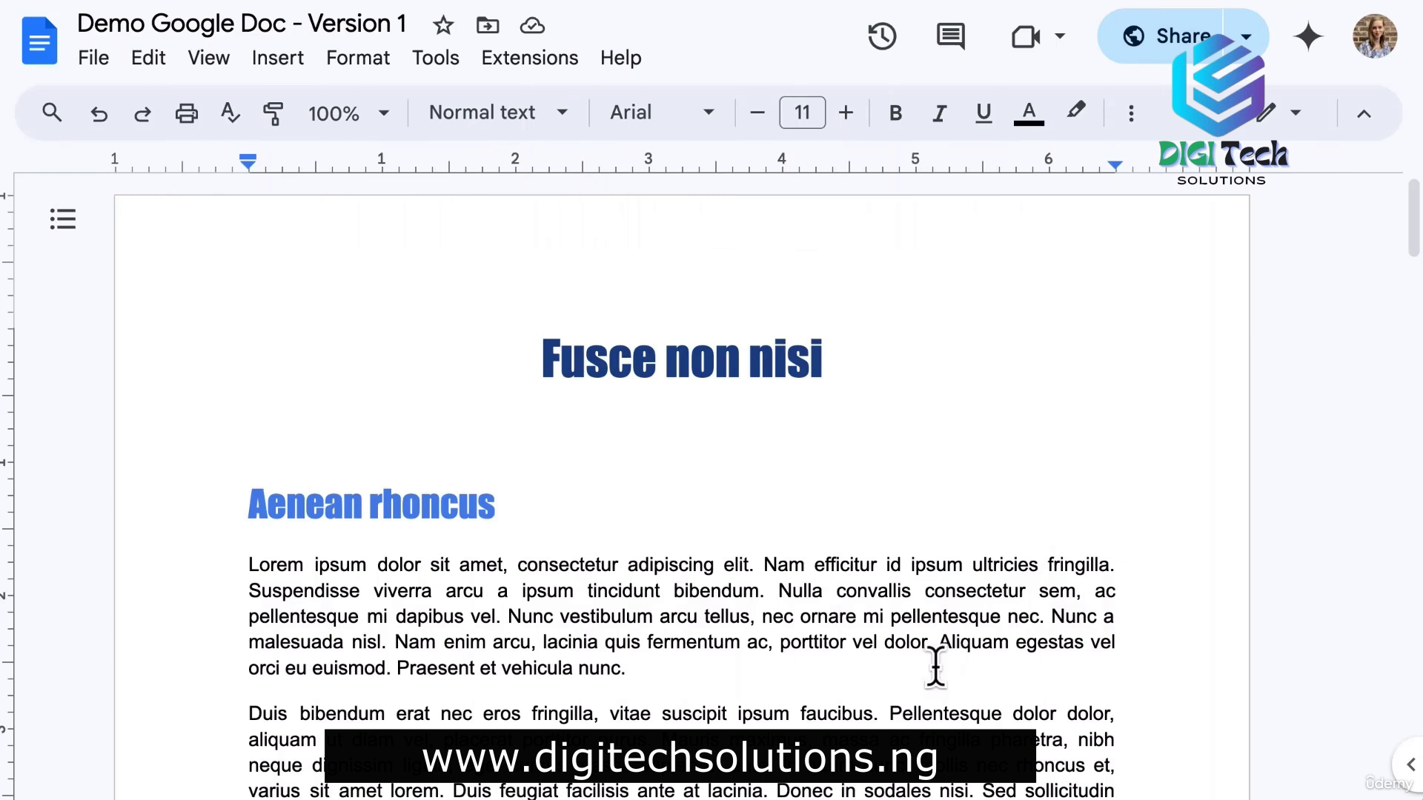
left_click(1246, 37)
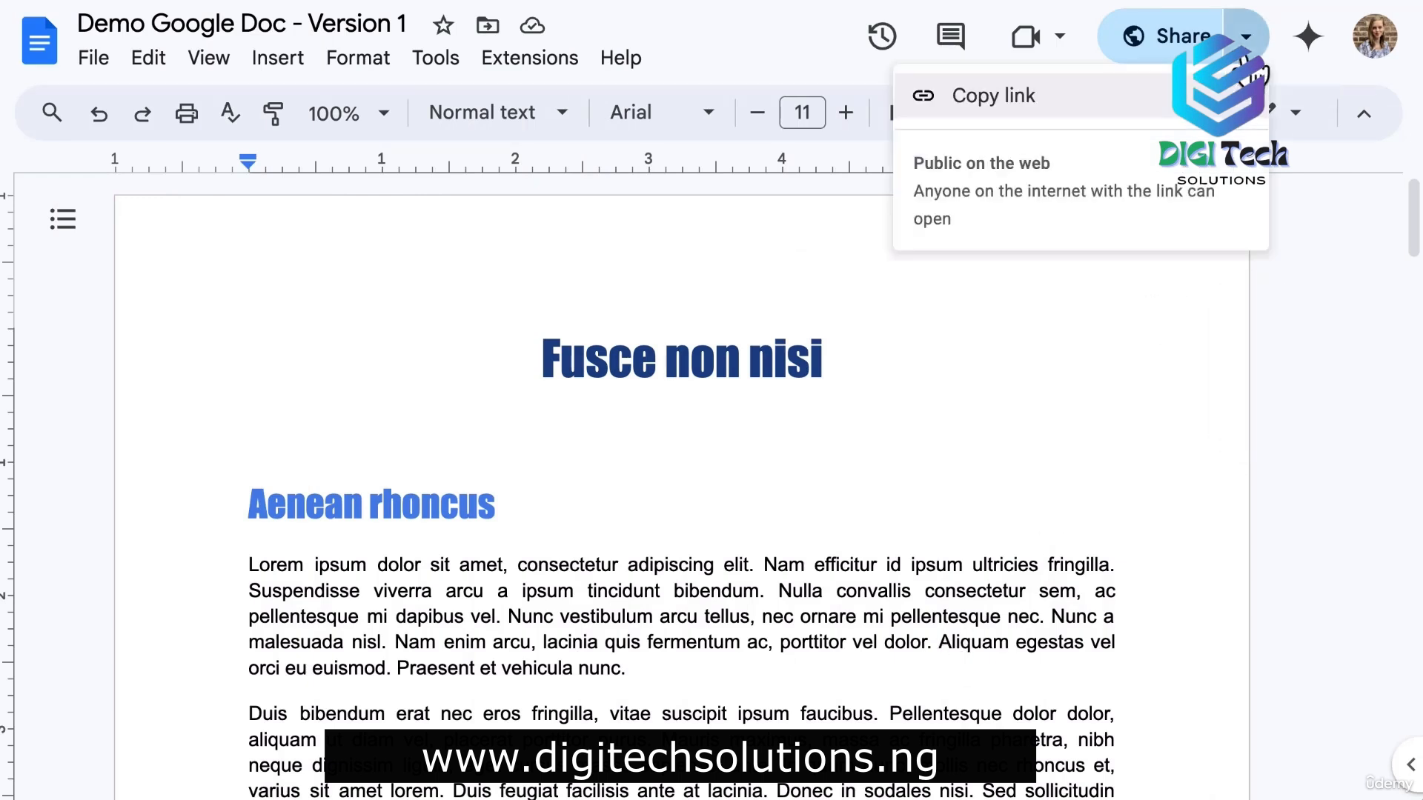
left_click(1000, 100)
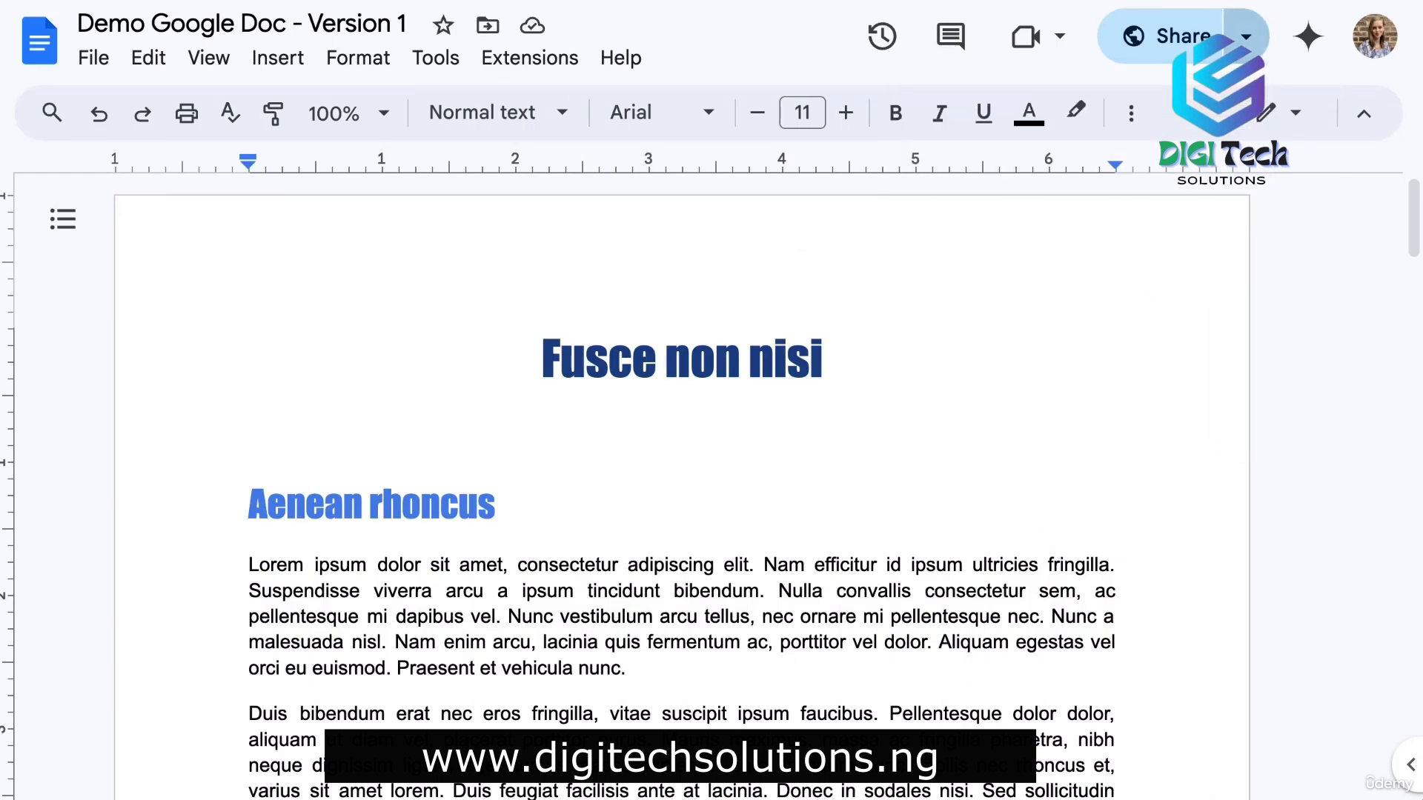
In a new tab, load the document link with edit?usp=sharing replaced by 'copy'.
left_click(375, 14)
key("super+v")
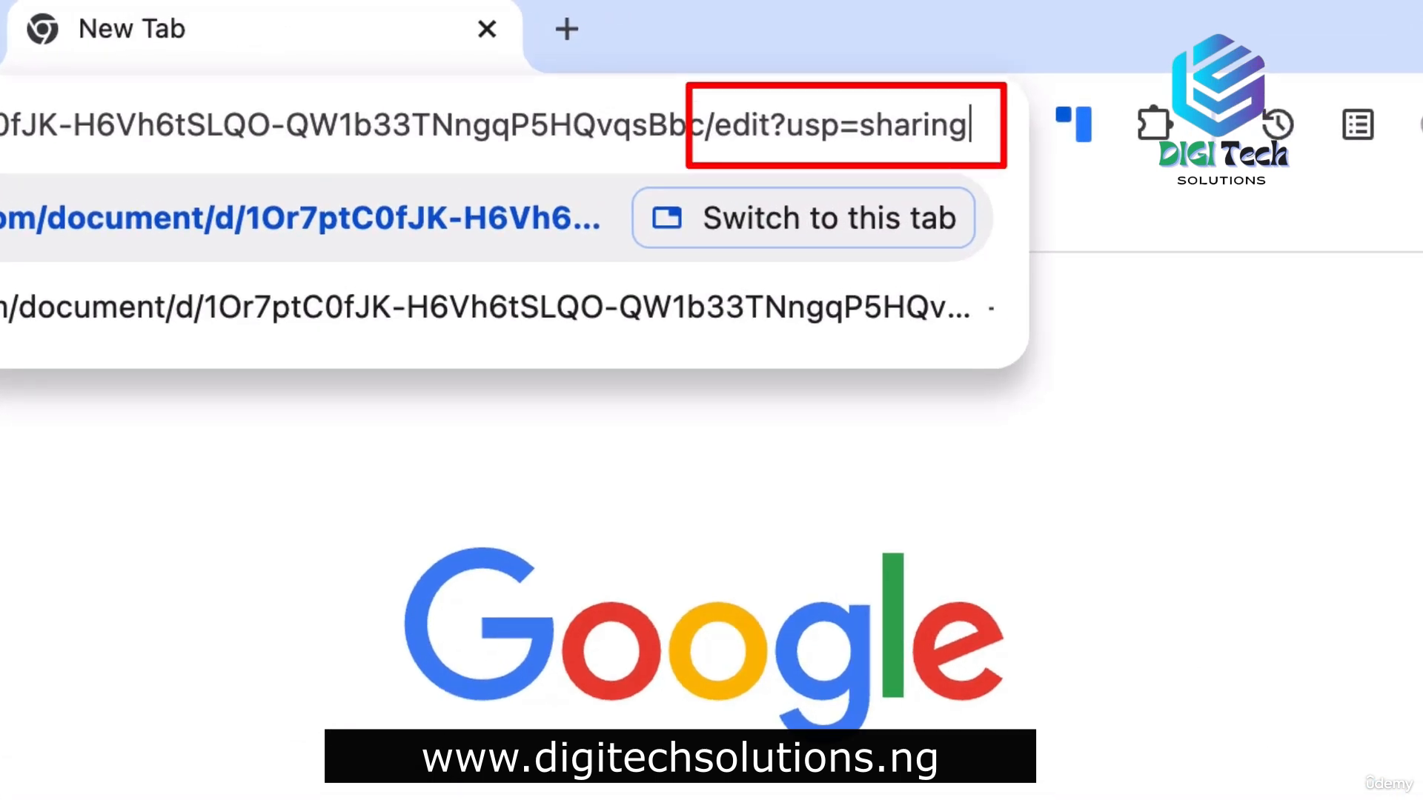
key("BackSpace")
key("BackSpace")
key("BackSpace")
key("BackSpace")
key("BackSpace")
key("BackSpace")
key("BackSpace")
key("BackSpace")
key("BackSpace")
key("BackSpace")
key("BackSpace")
key("BackSpace")
key("BackSpace")
key("BackSpace")
key("BackSpace")
key("BackSpace")
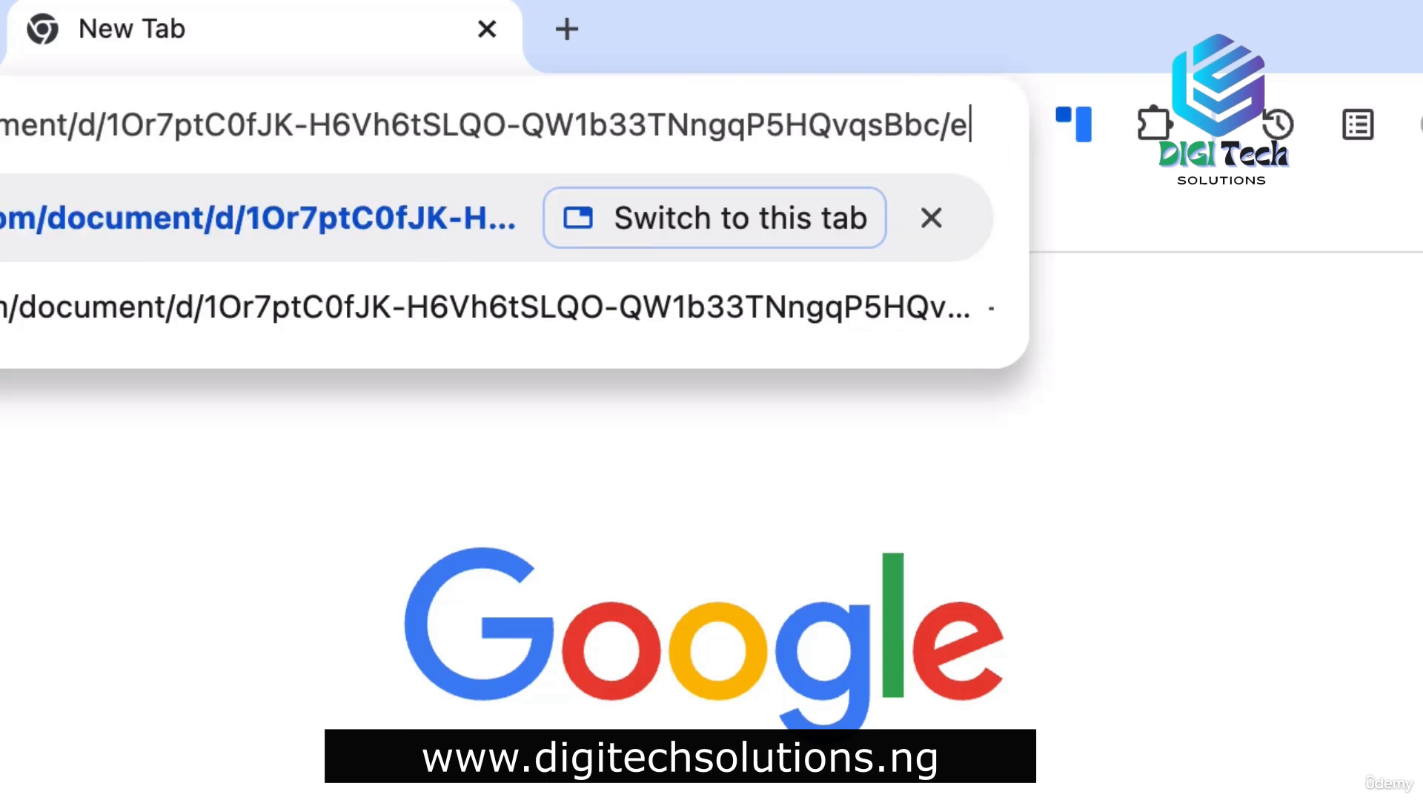
type("copy")
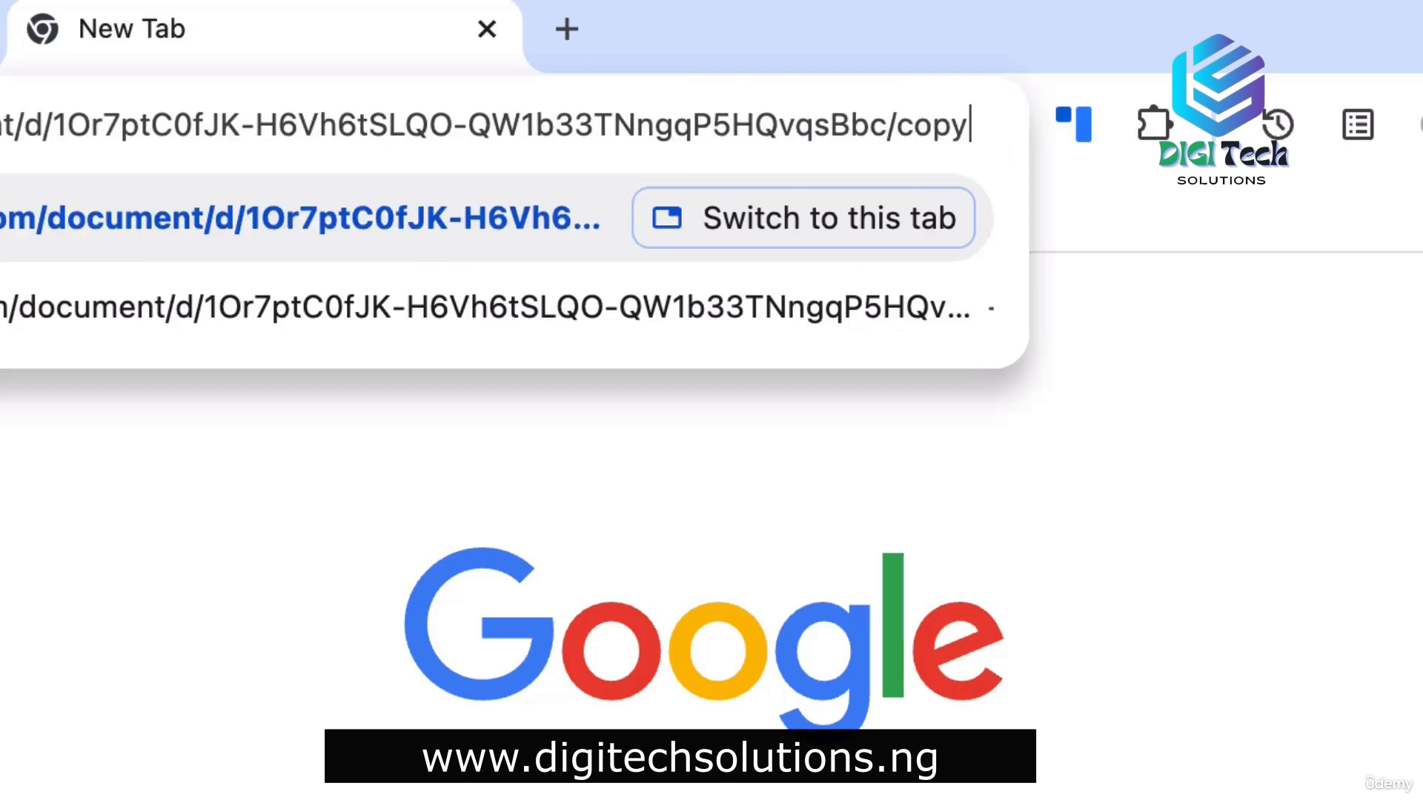
key("Return")
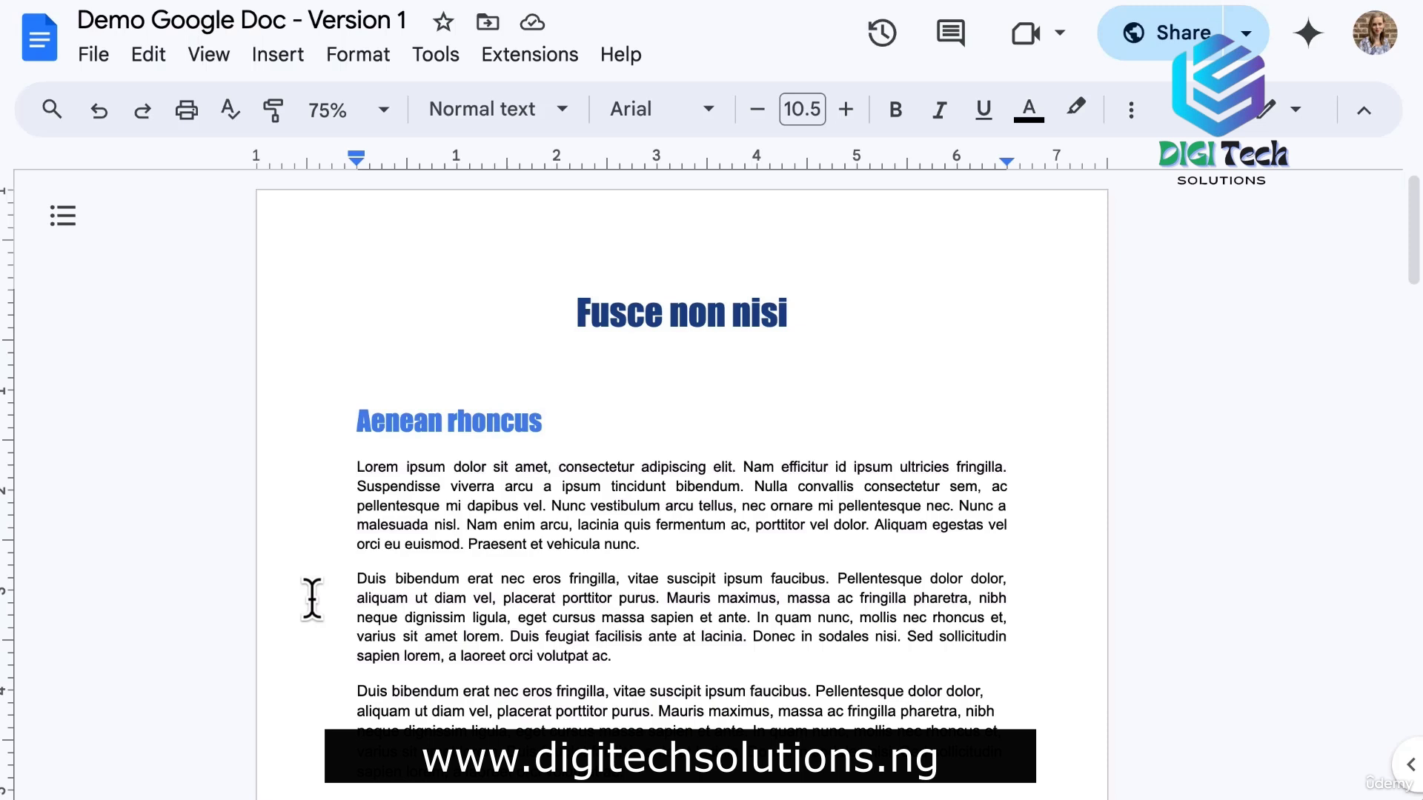
Select the Aenean rhoncus heading and start a comment on it.
left_click_drag(345, 420, 590, 422)
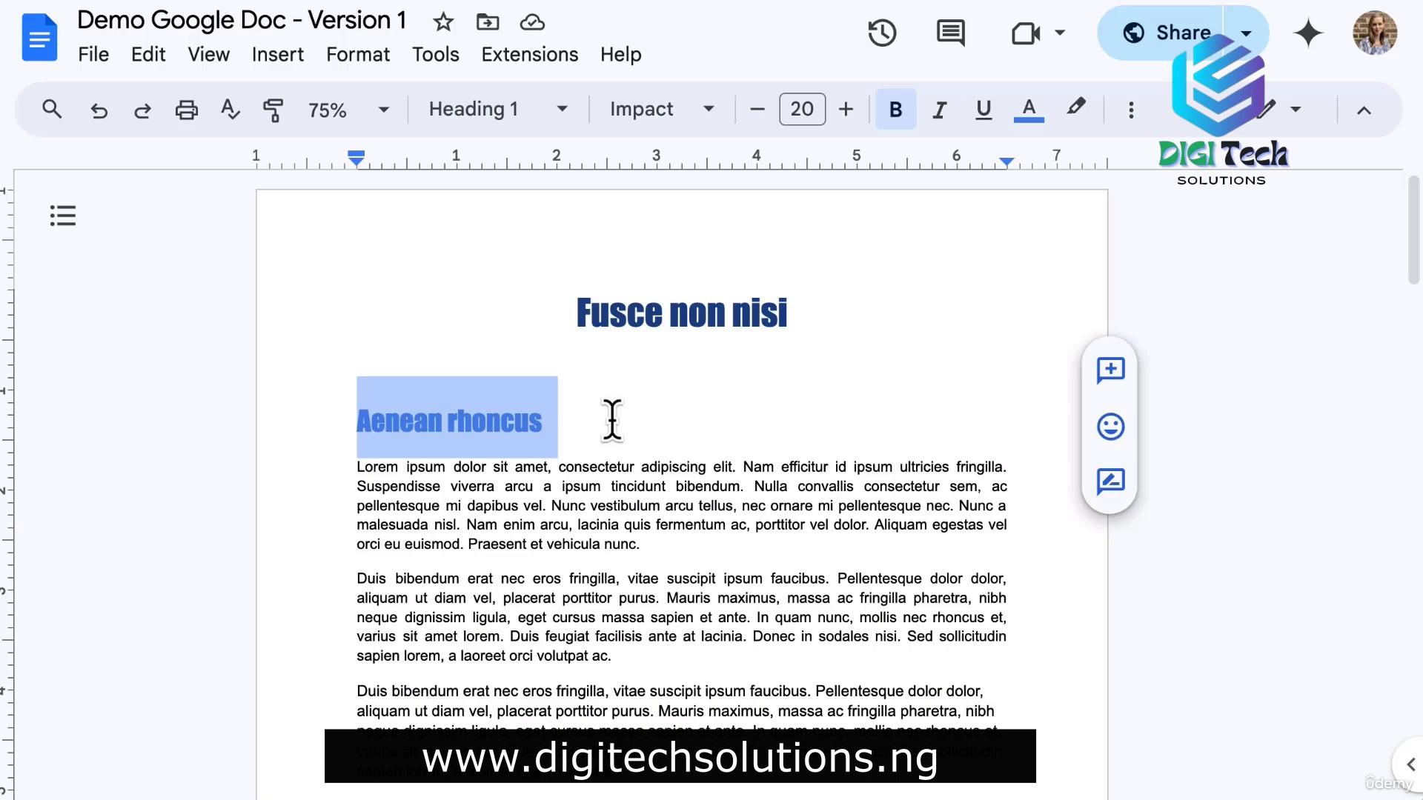
left_click(1110, 370)
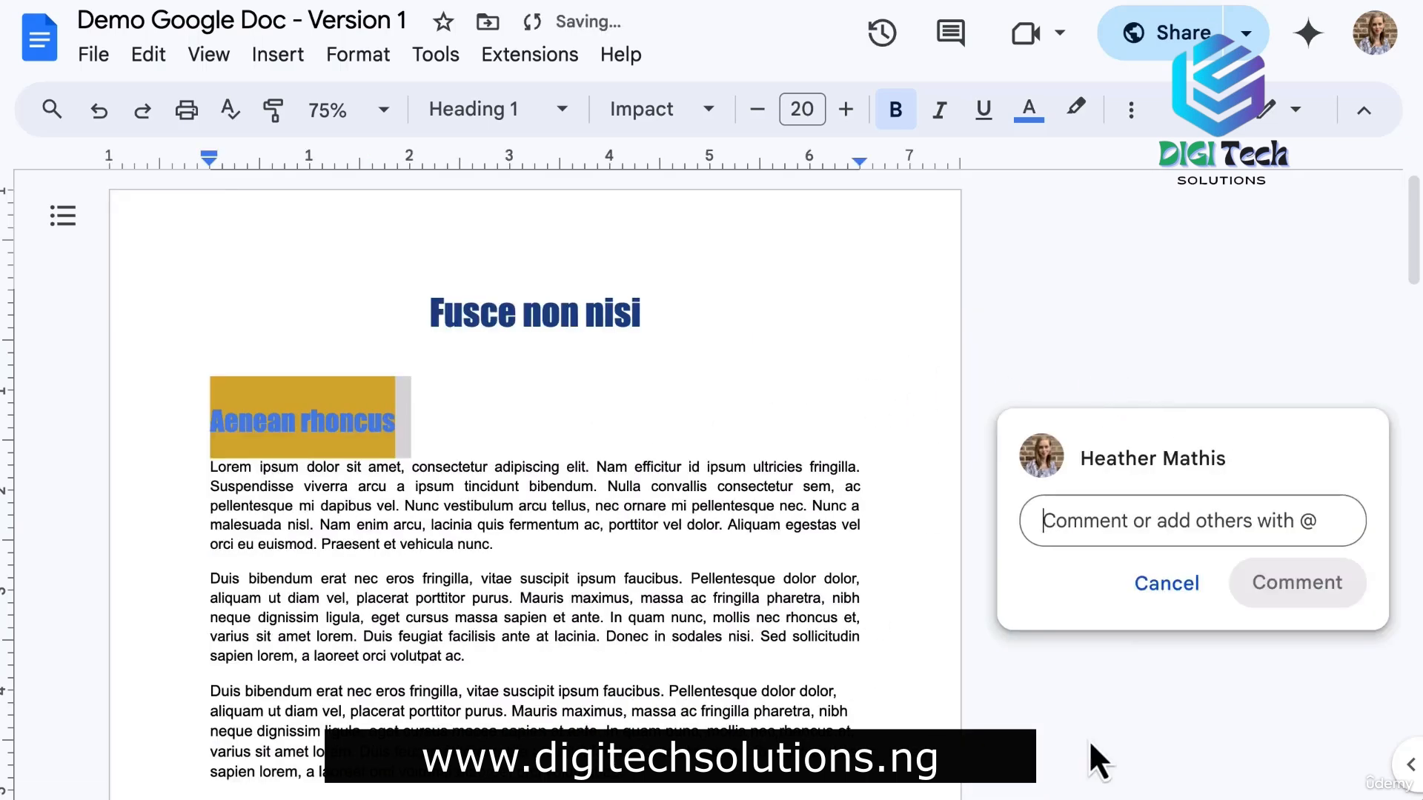
left_click(1168, 589)
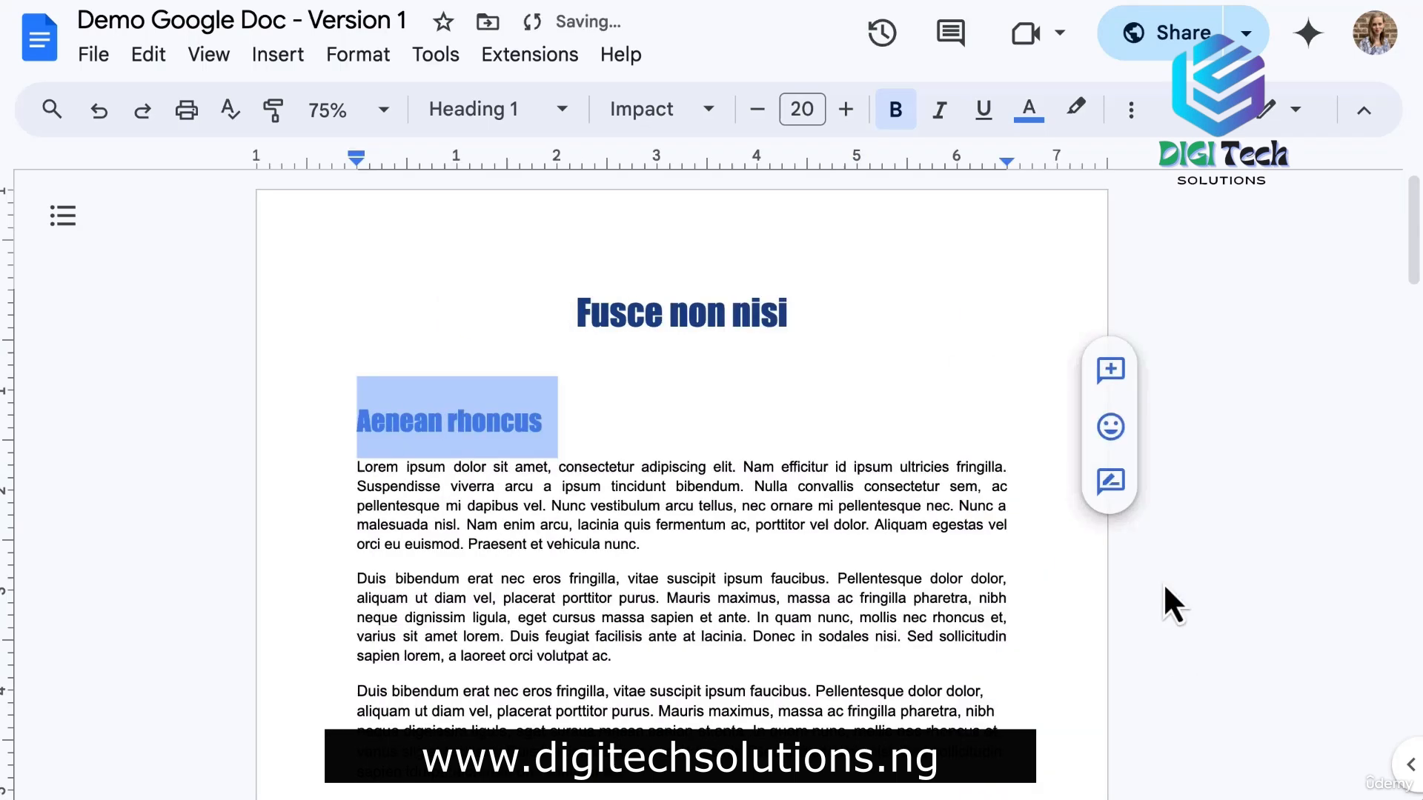
right_click(455, 424)
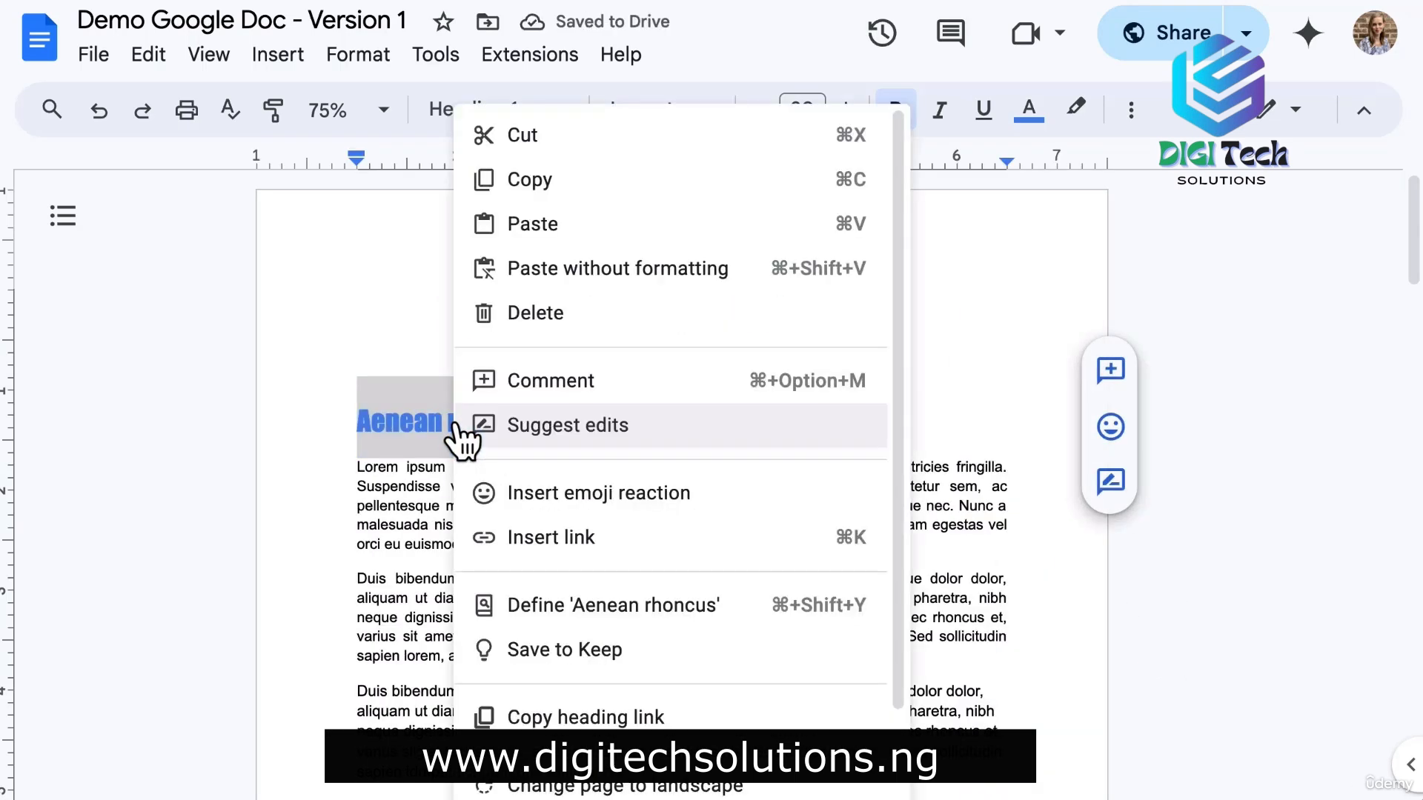
left_click(575, 380)
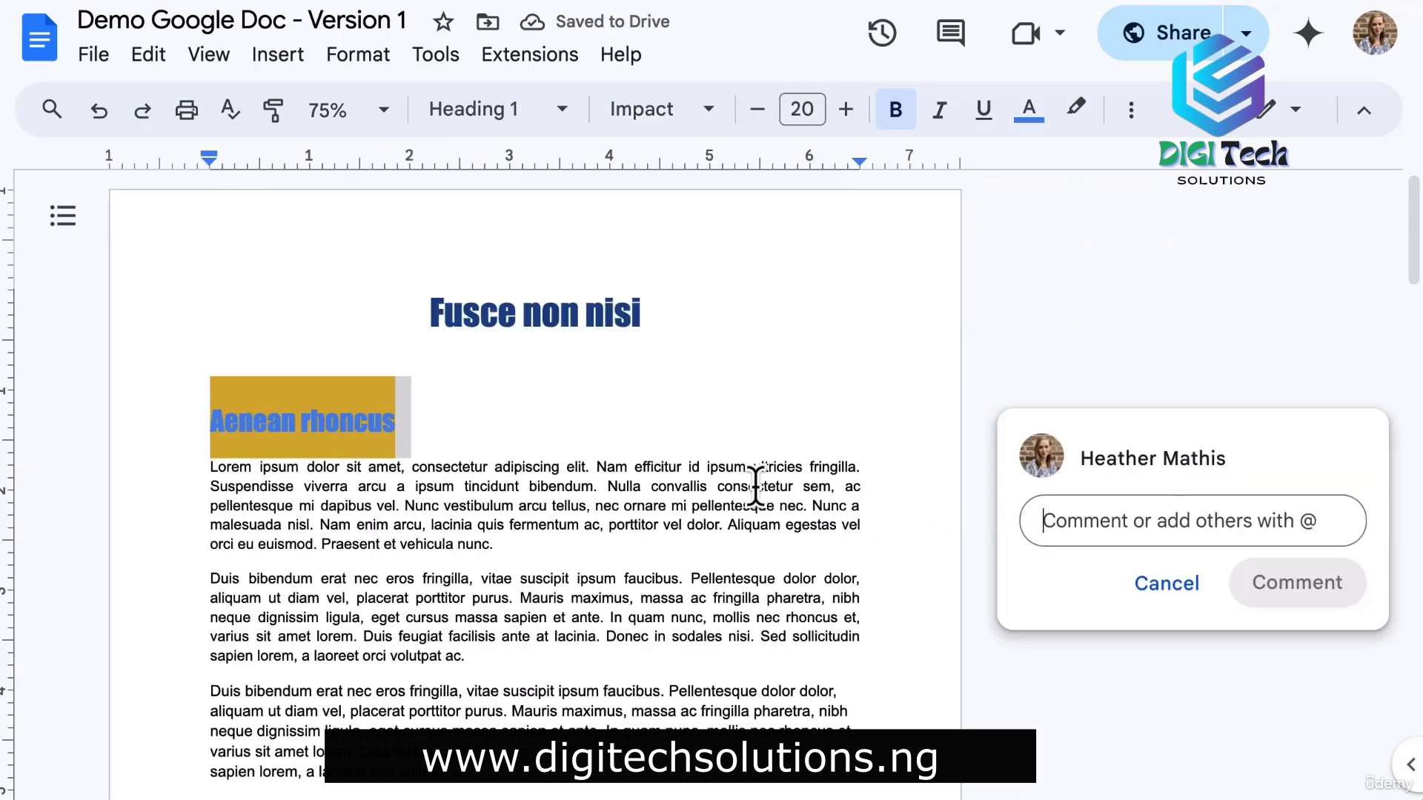
type("This is an example co")
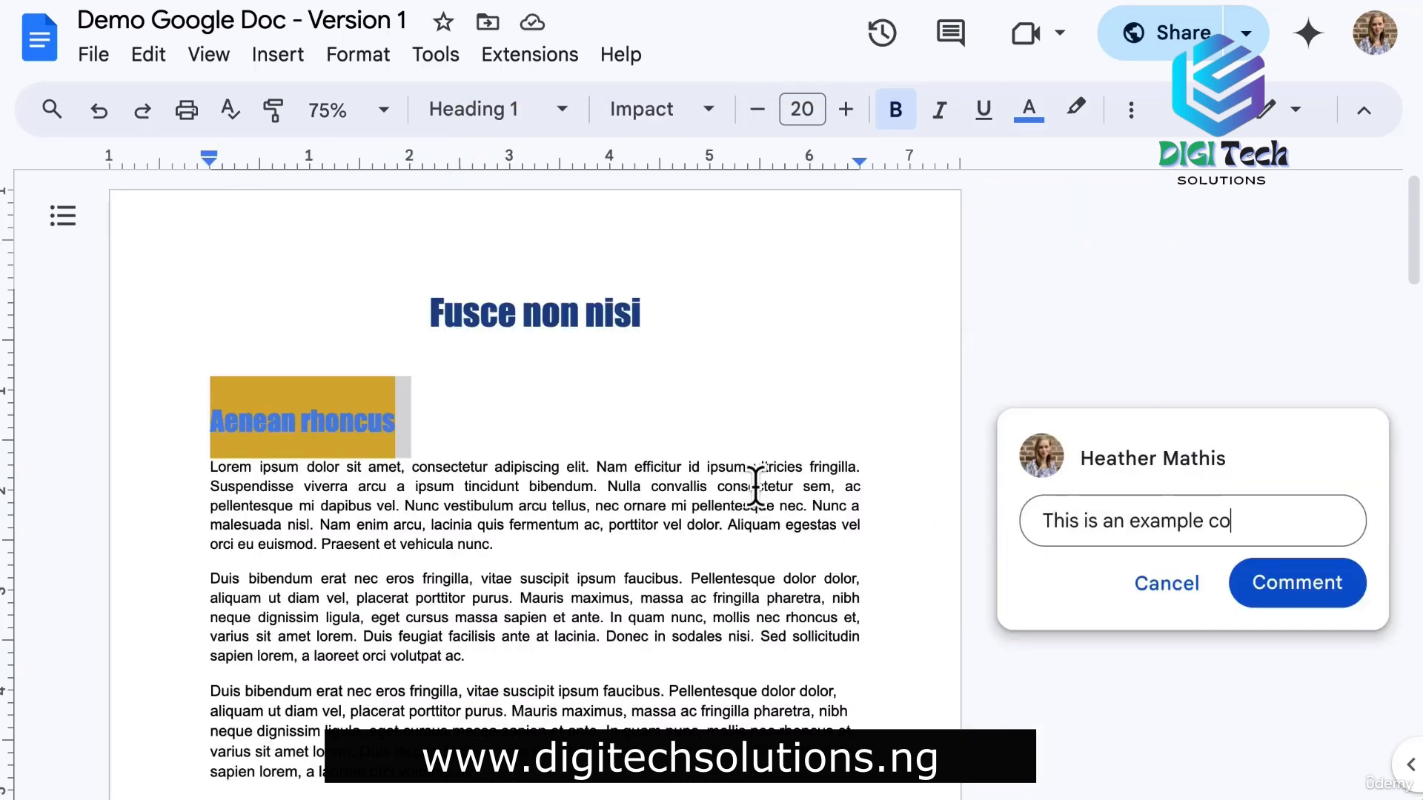
type("mment. Can you take ")
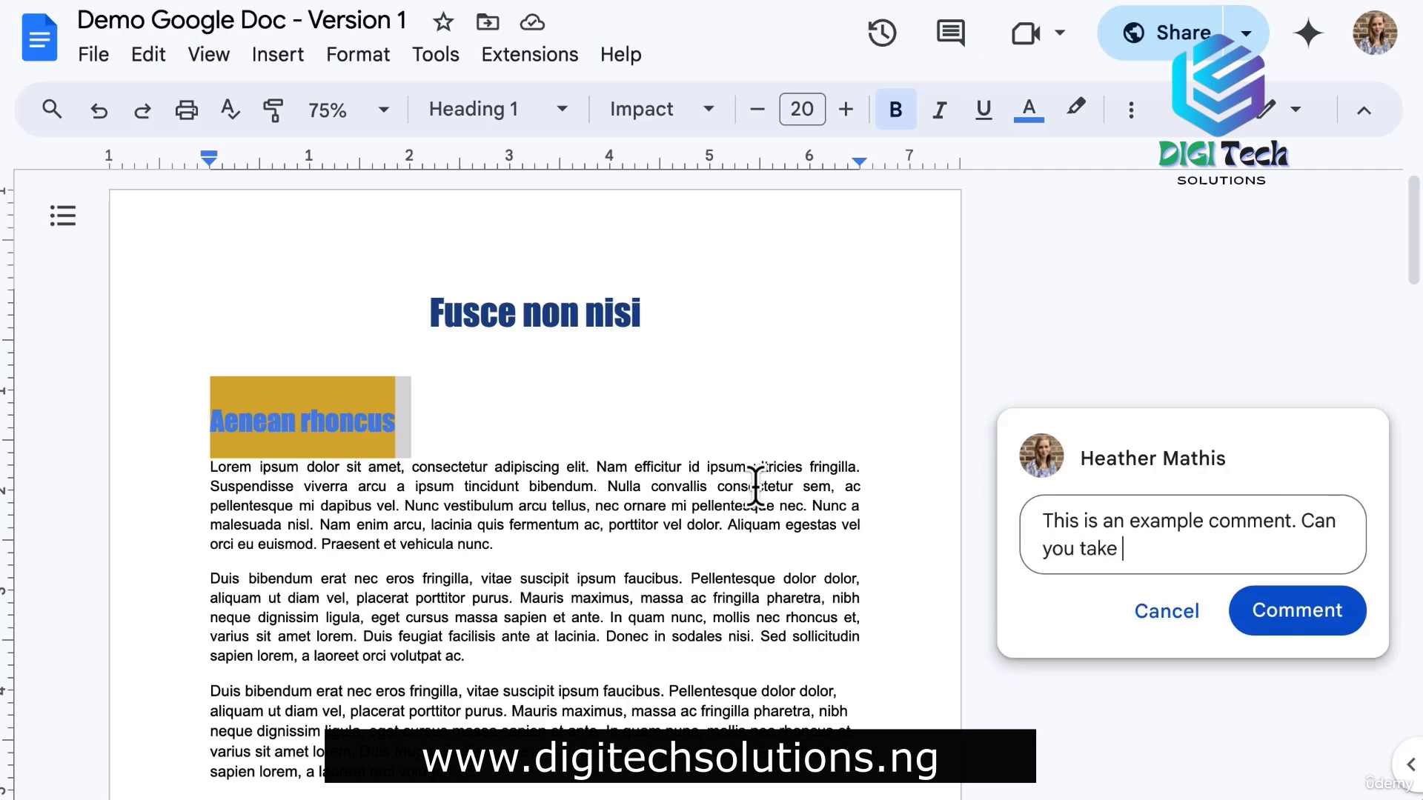
type("a look at this")
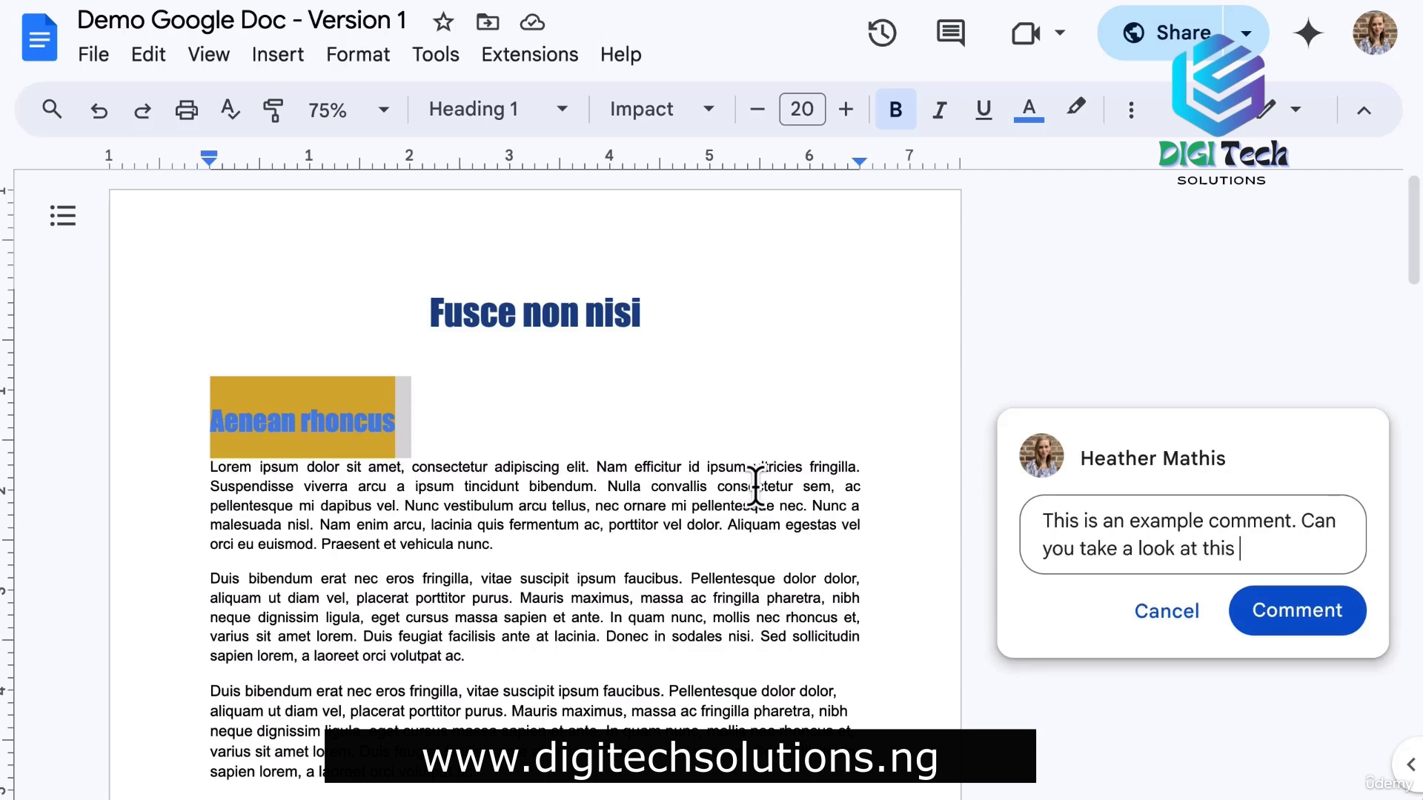
type(" @hea")
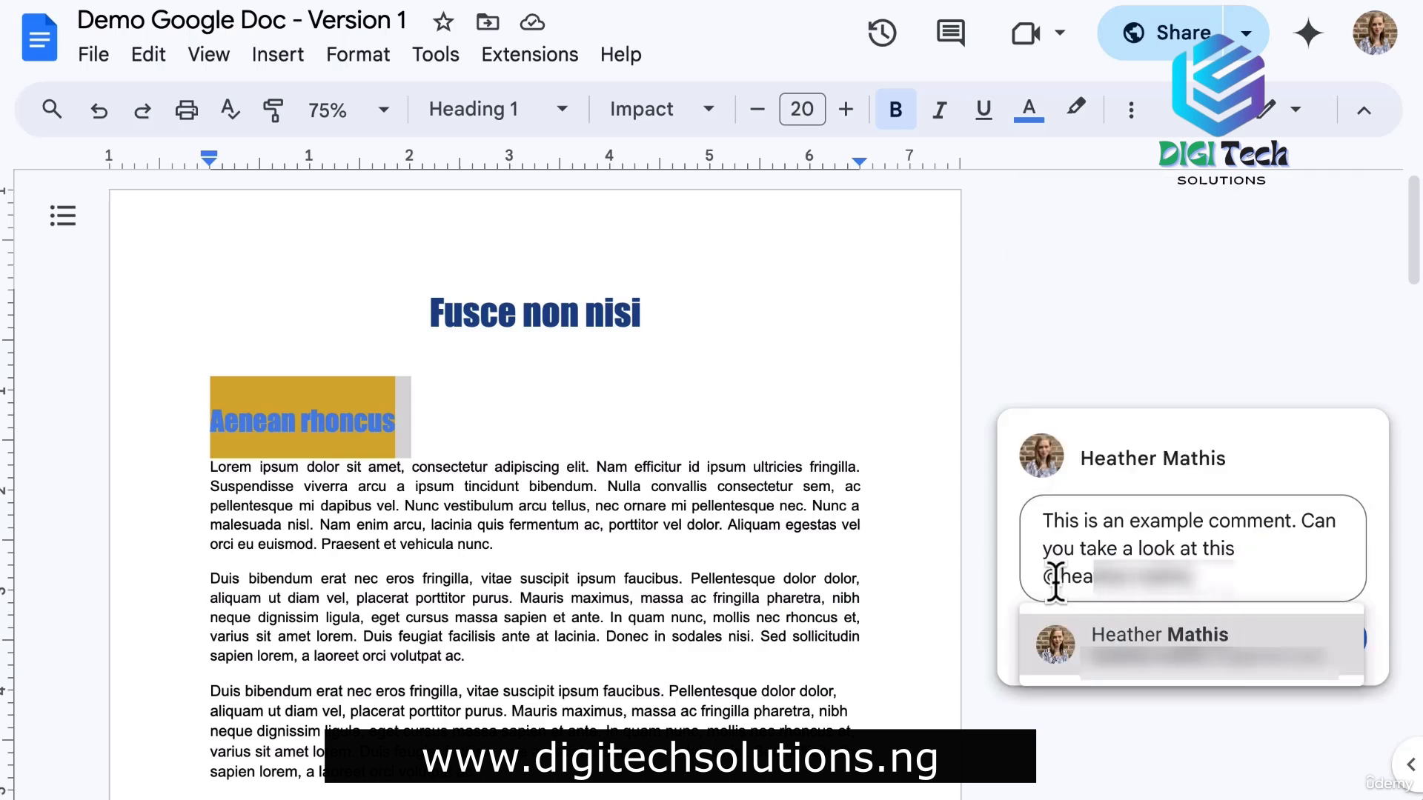
left_click(1113, 646)
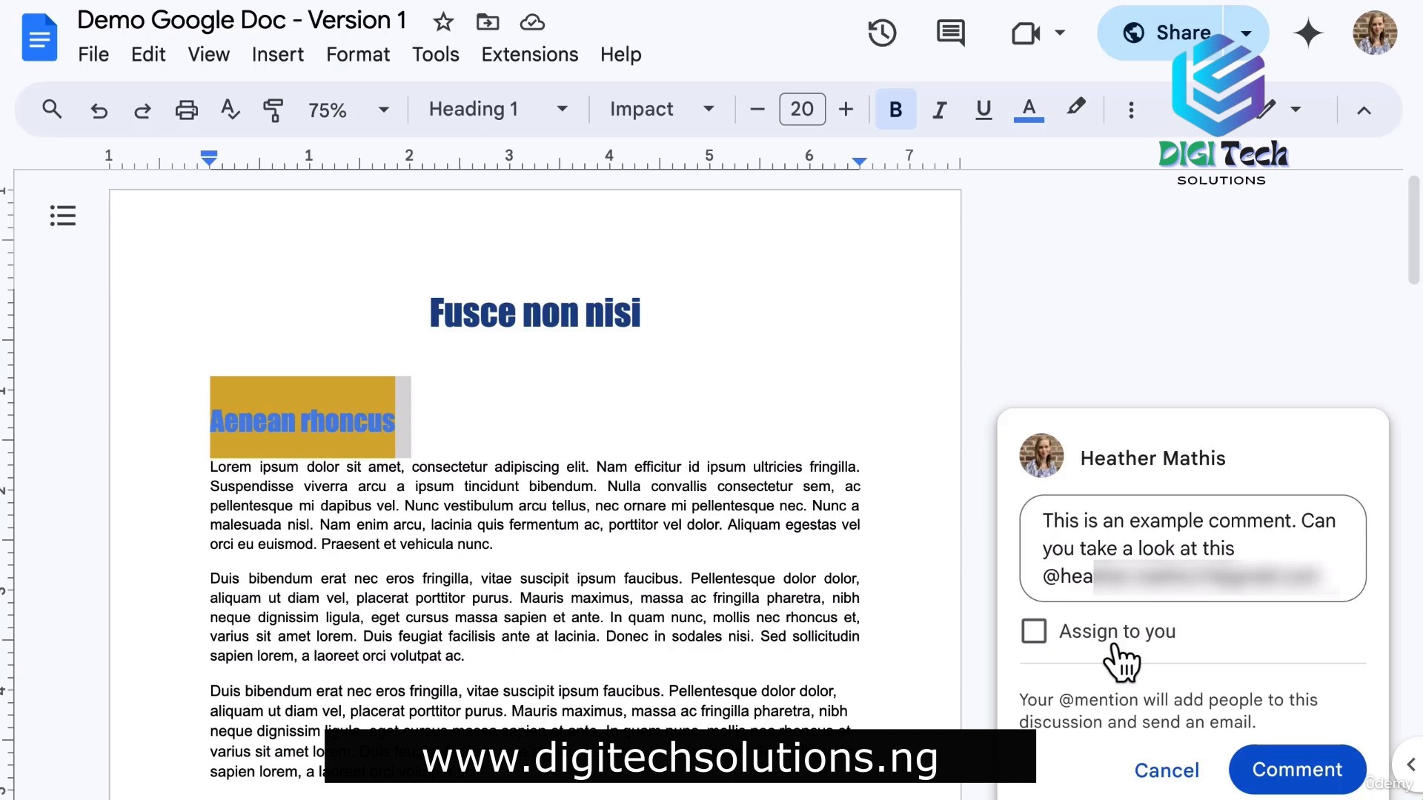
left_click(1034, 632)
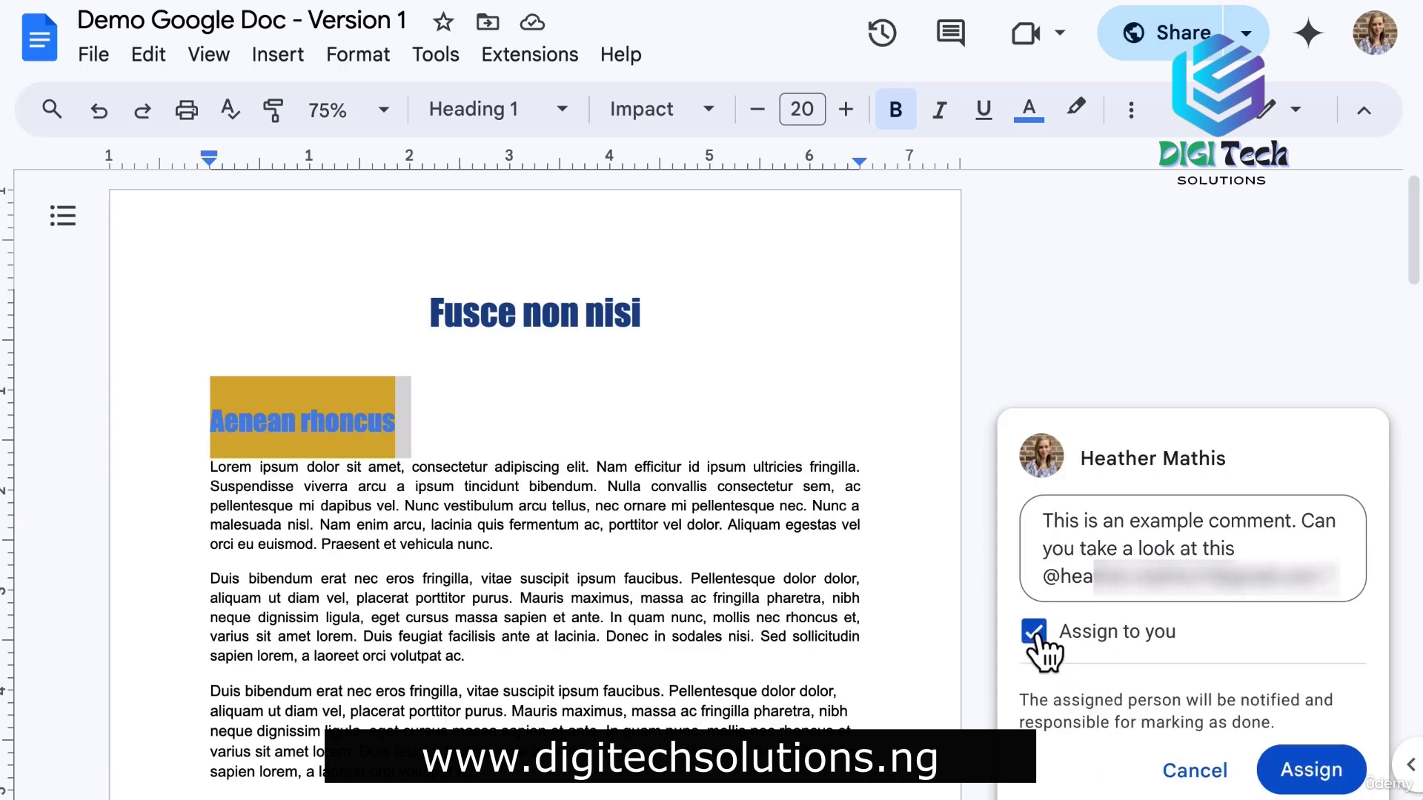
left_click(1313, 727)
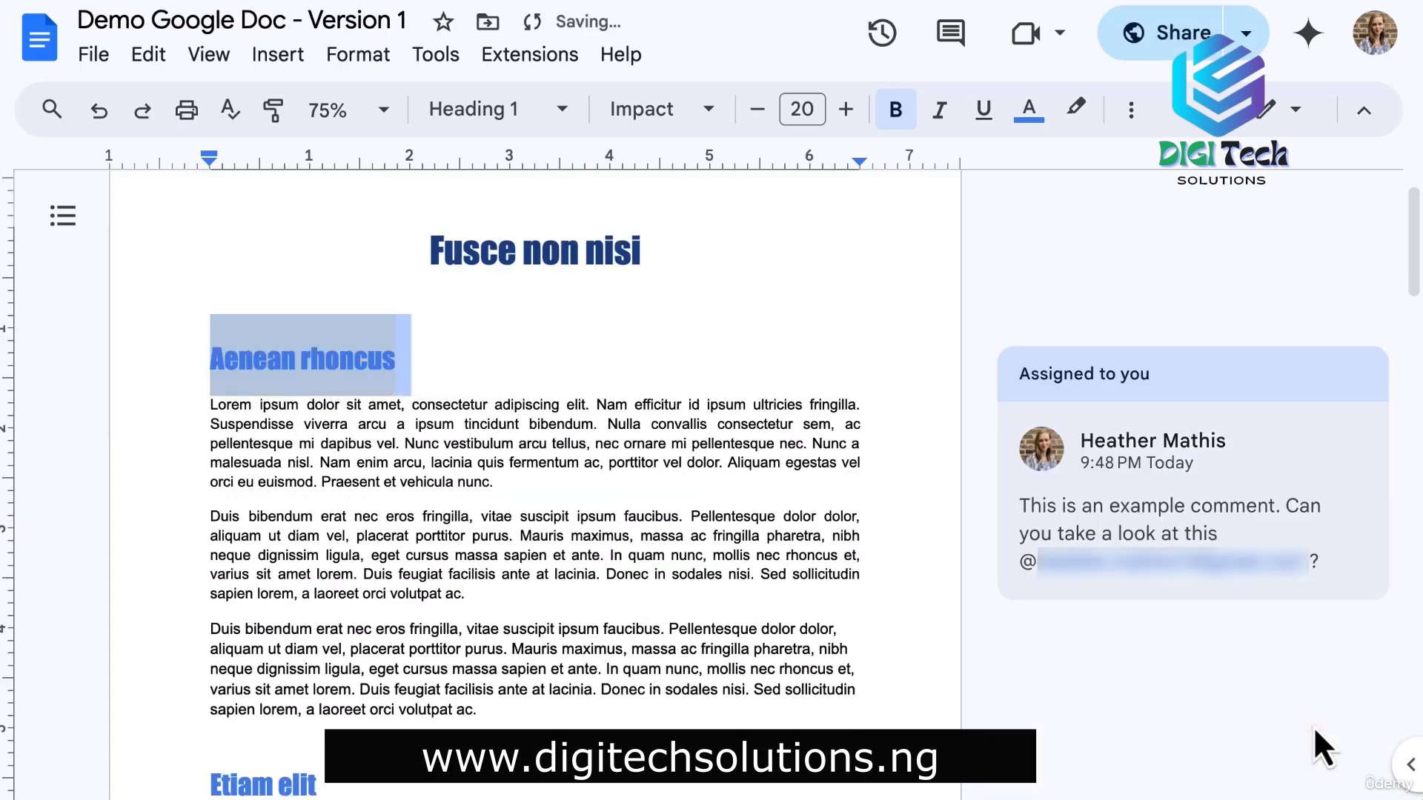
left_click(1243, 687)
left_click(1338, 503)
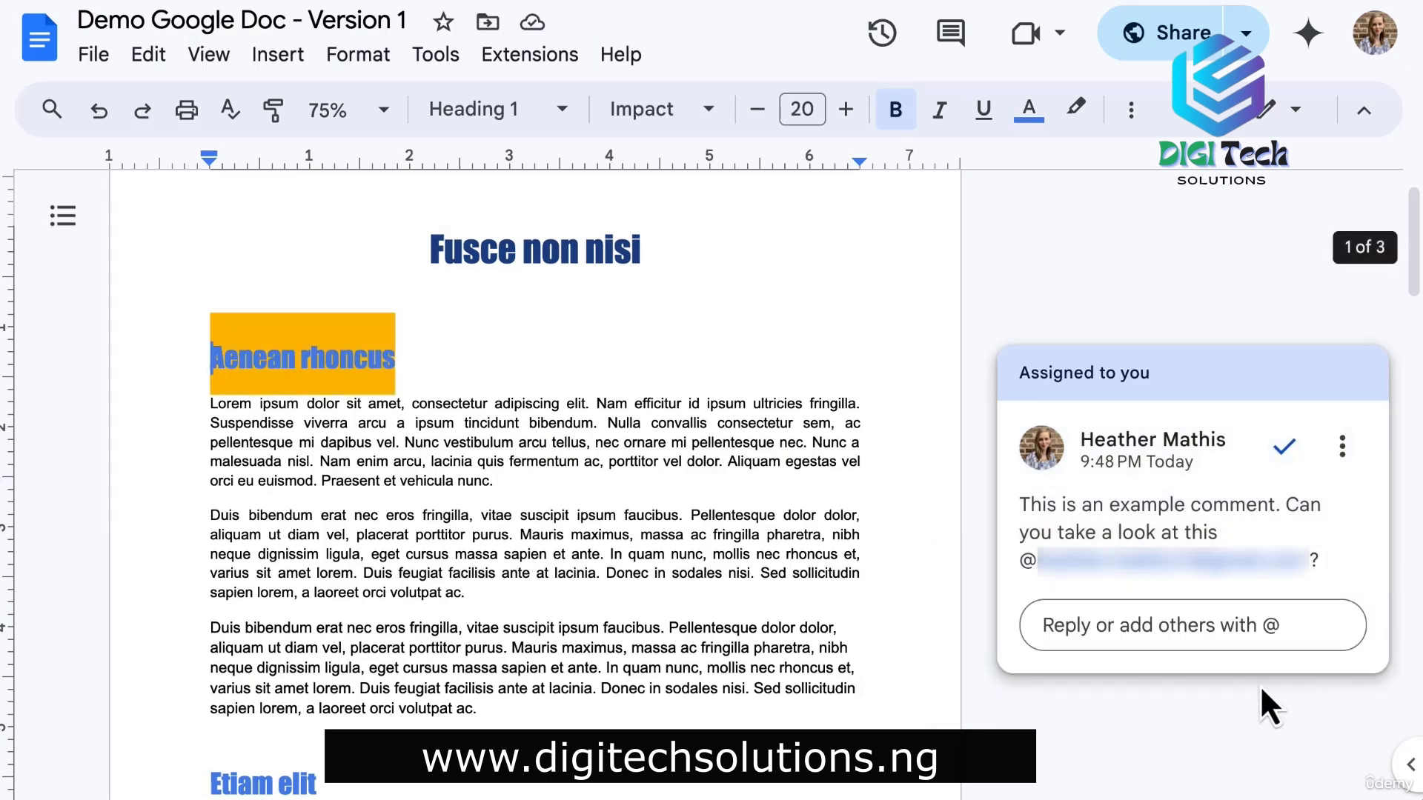
Reply 'Yes this looks great!' to the assigned comment.
left_click(1089, 626)
type("Yes this looks great!")
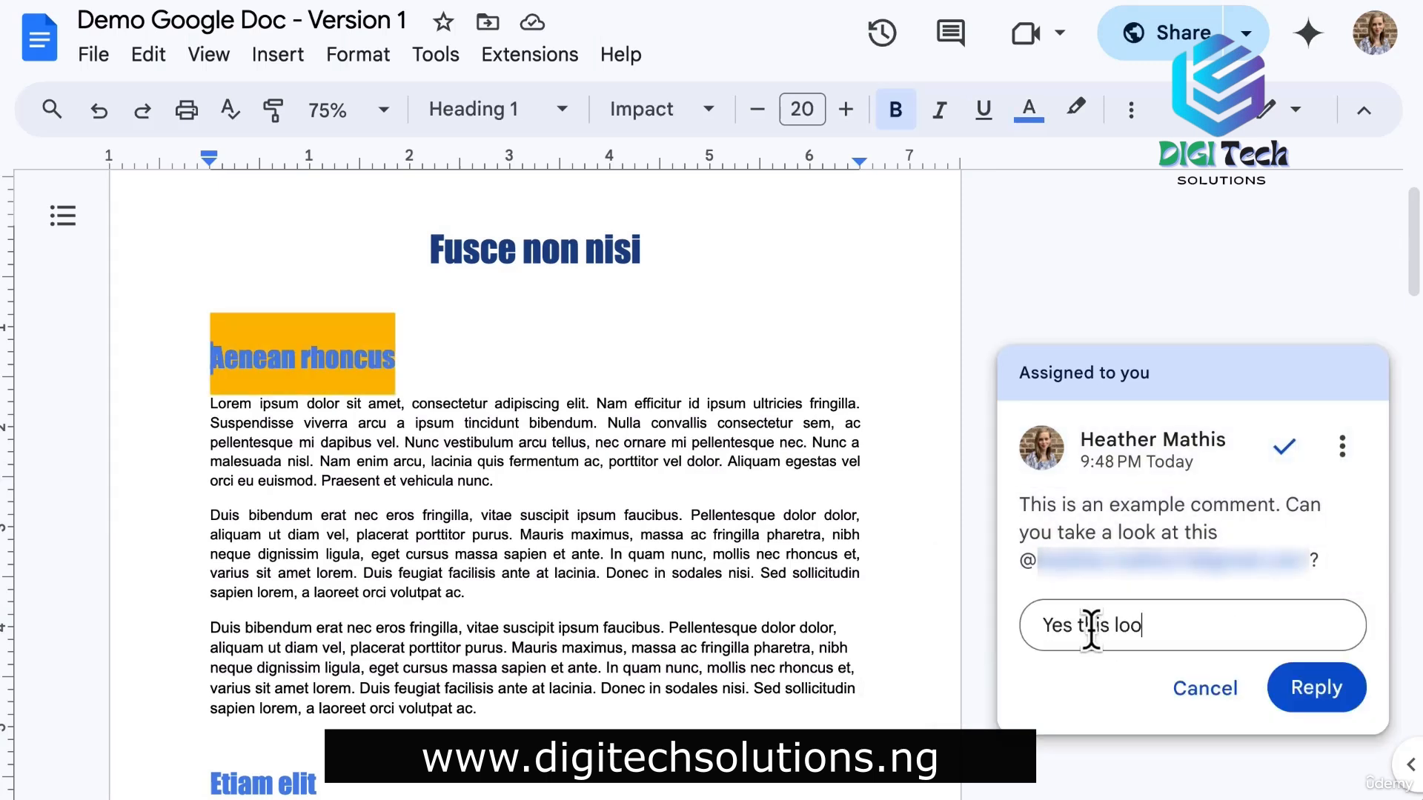
left_click(1312, 689)
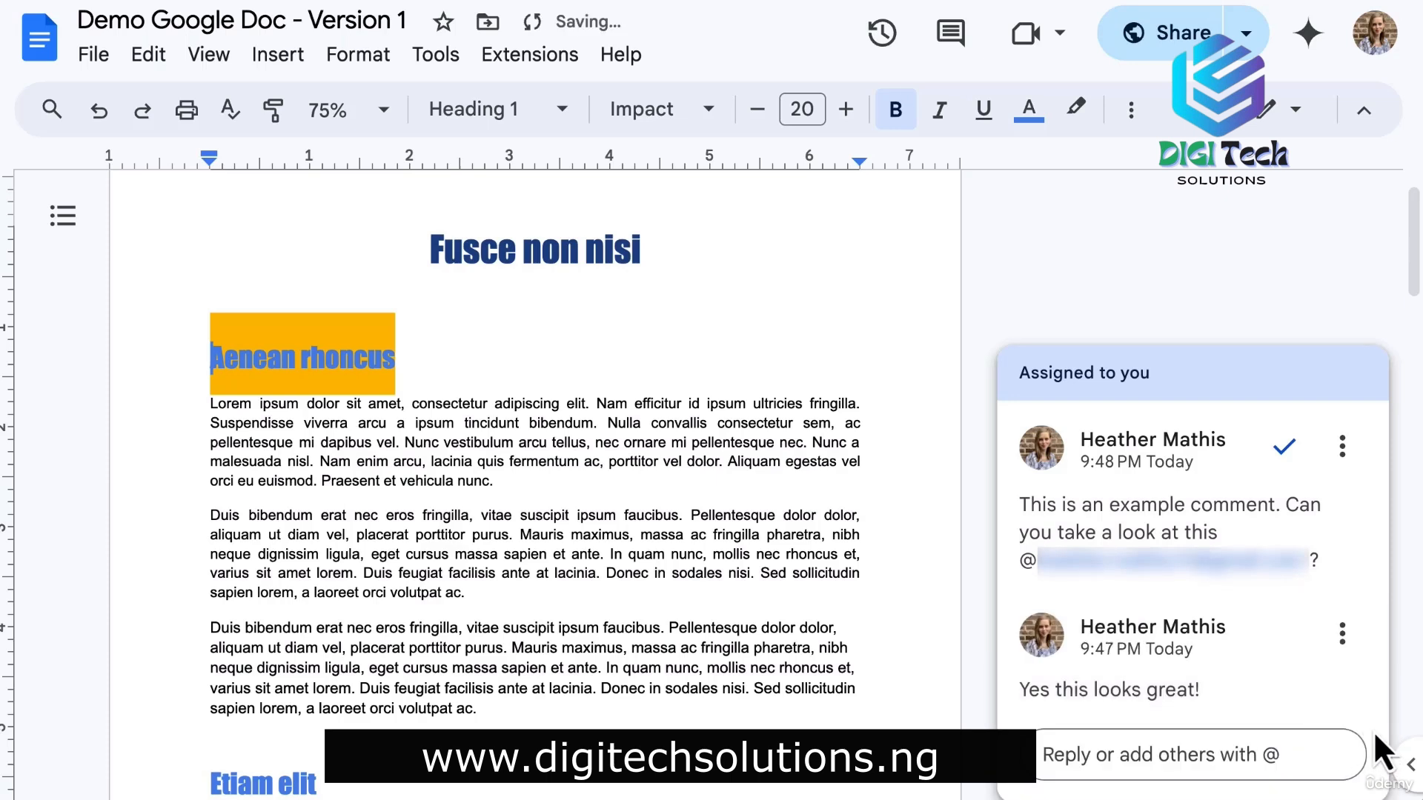
scroll(1373, 731, "down", 1)
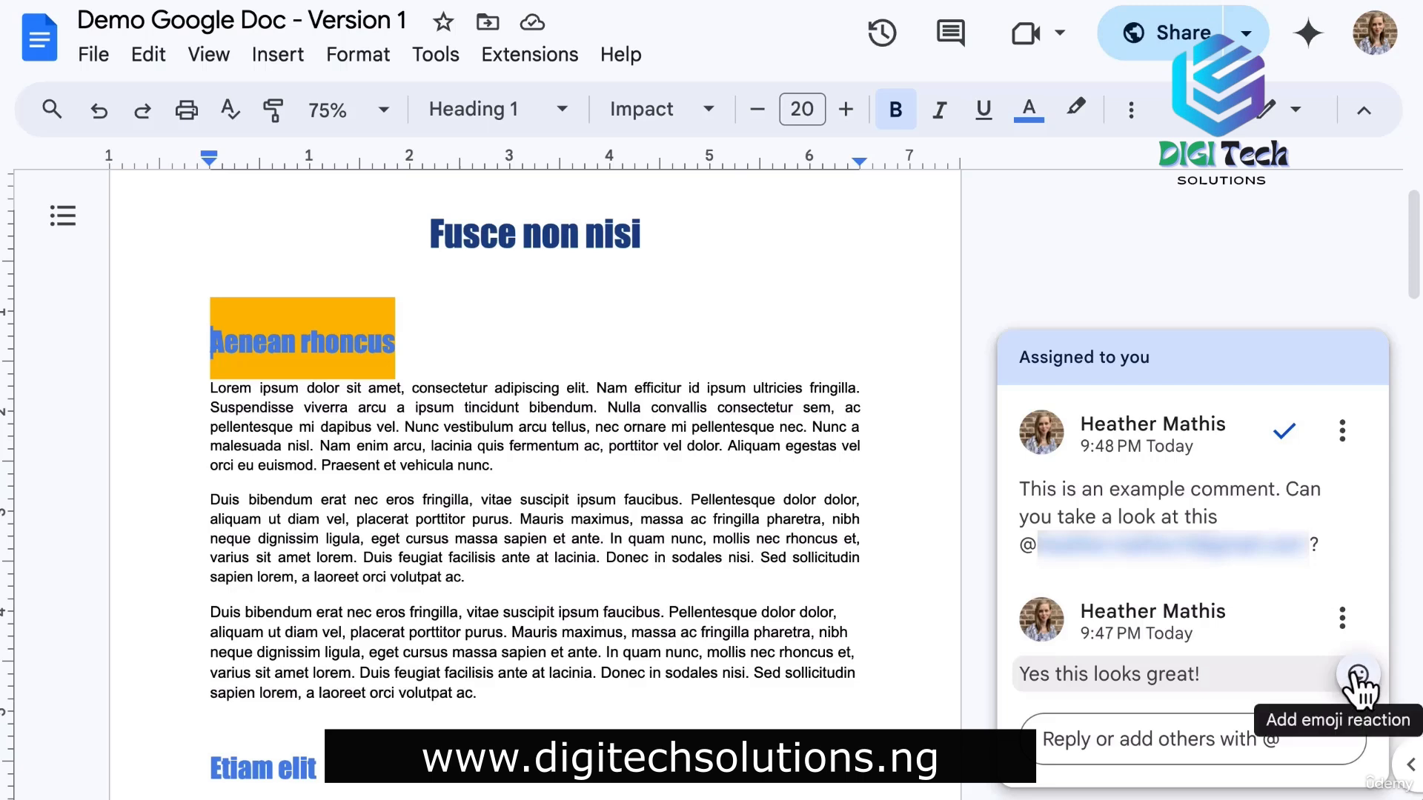
Add a thumbs-up reaction to the reply and resolve the comment thread.
left_click(1357, 674)
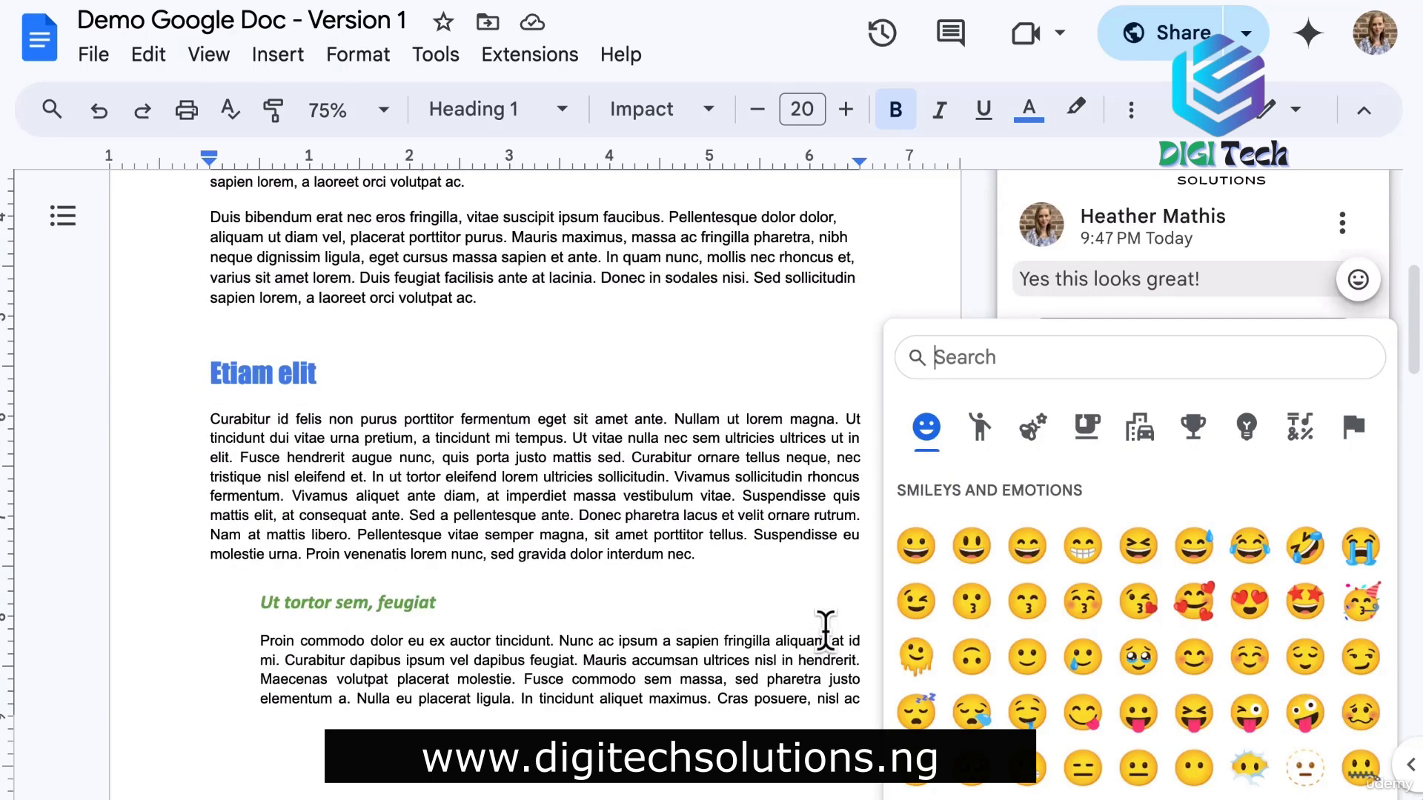
scroll(1178, 637, "down", 1)
scroll(1178, 652, "down", 5)
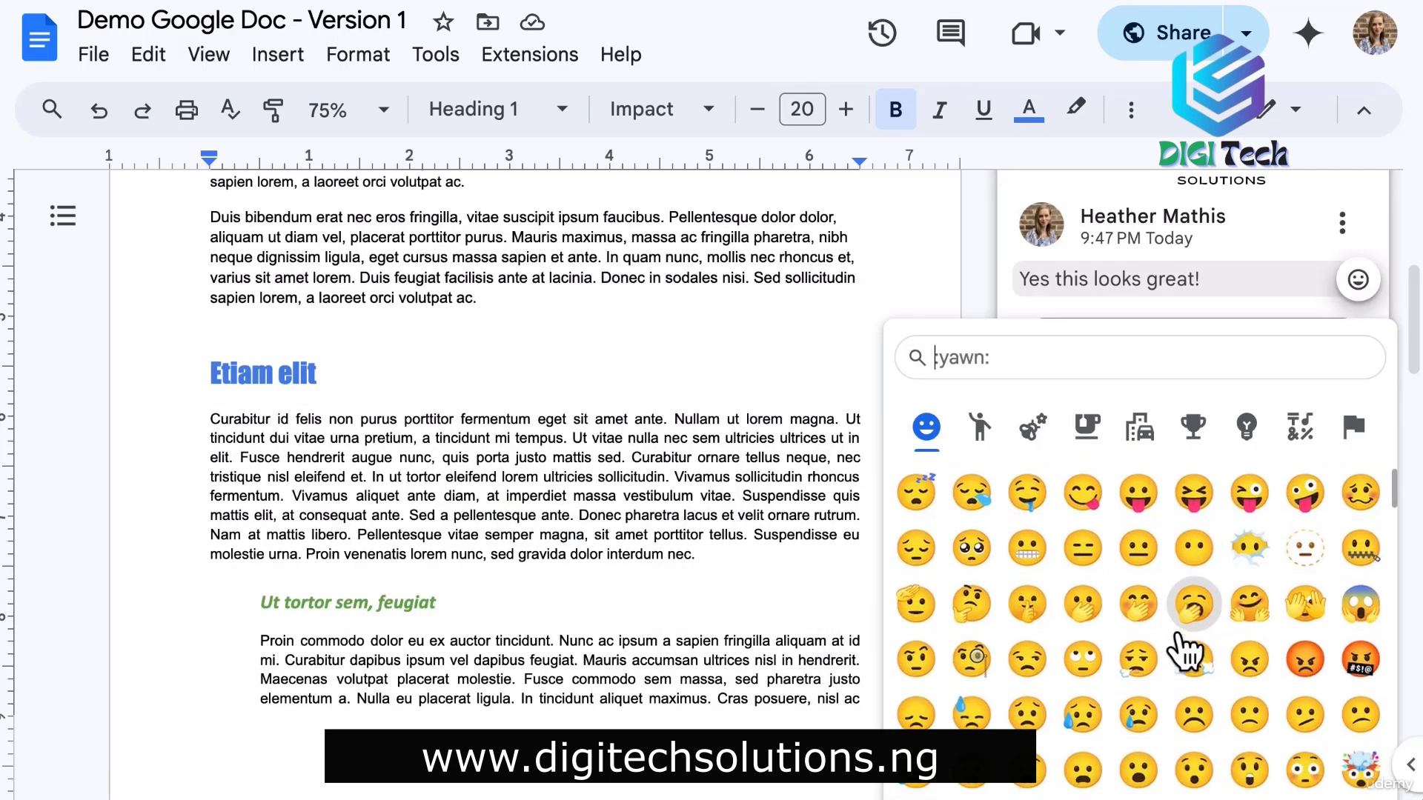
scroll(1181, 652, "up", 6)
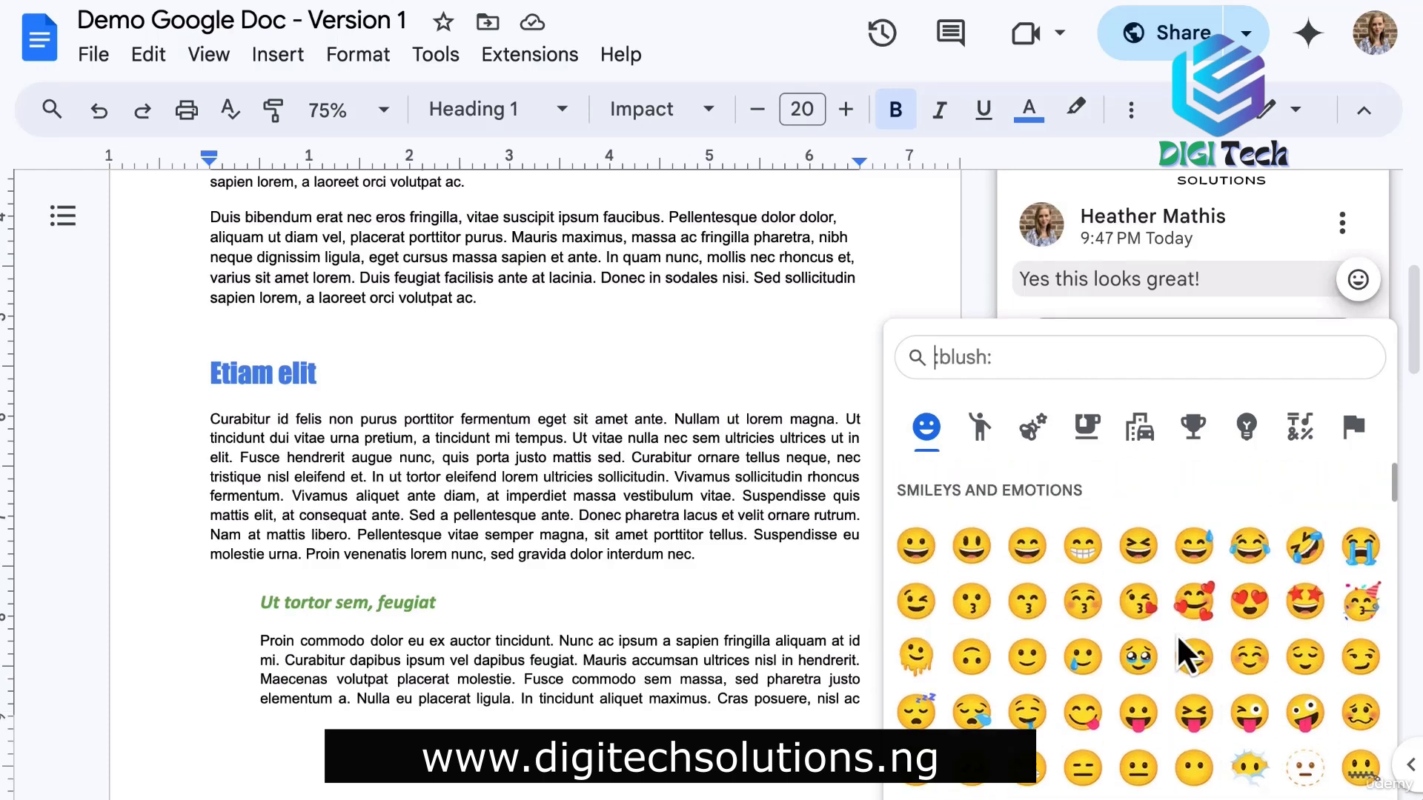
type("thumb")
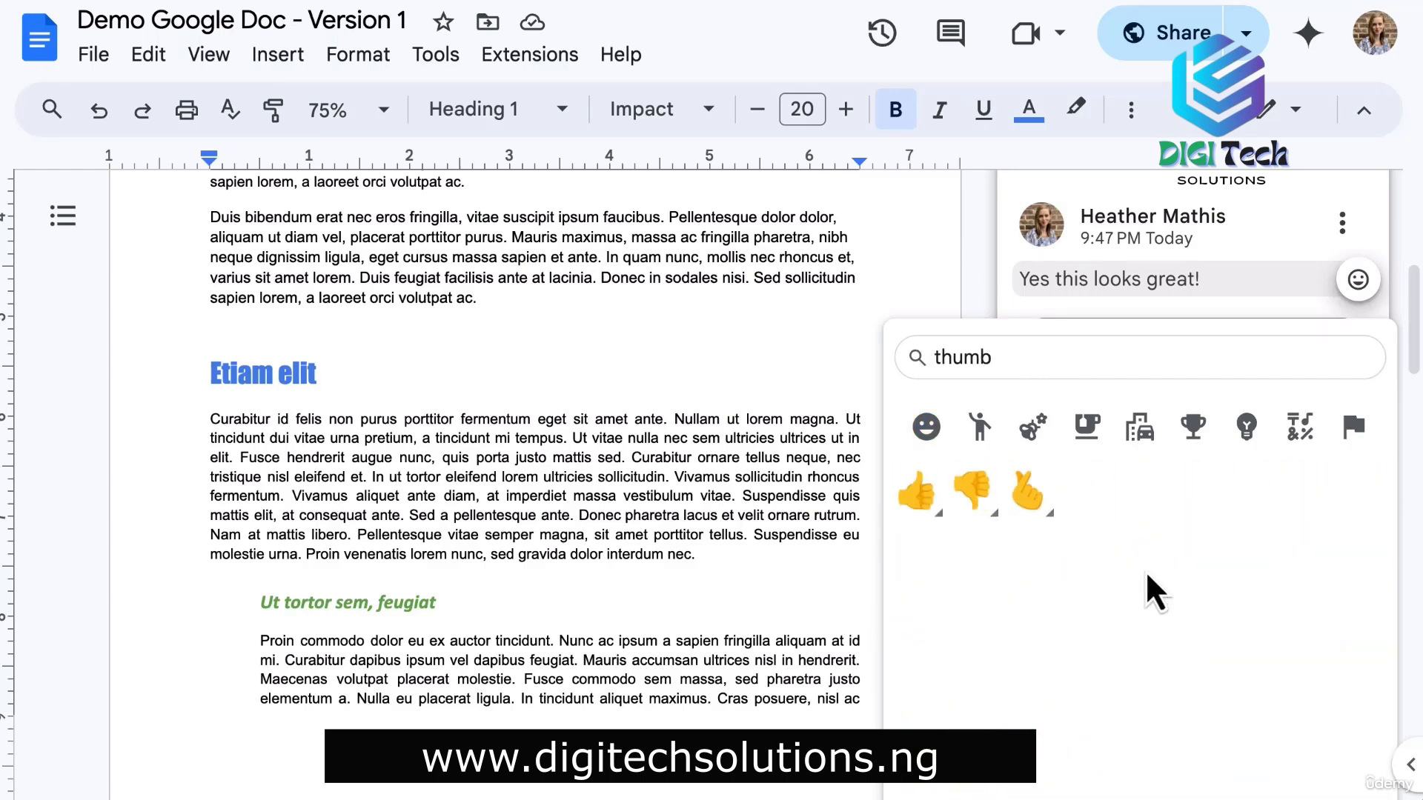
left_click(918, 493)
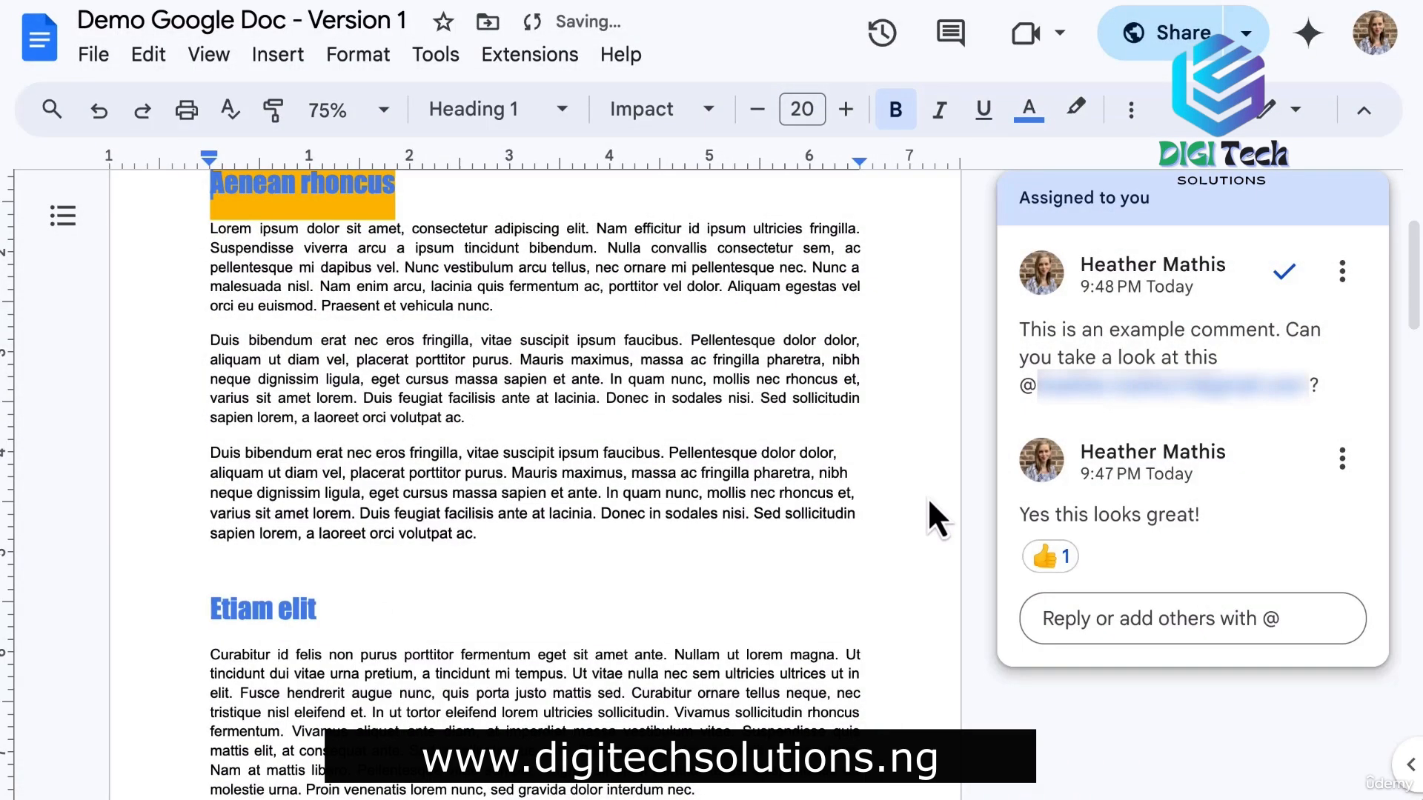
left_click(1289, 276)
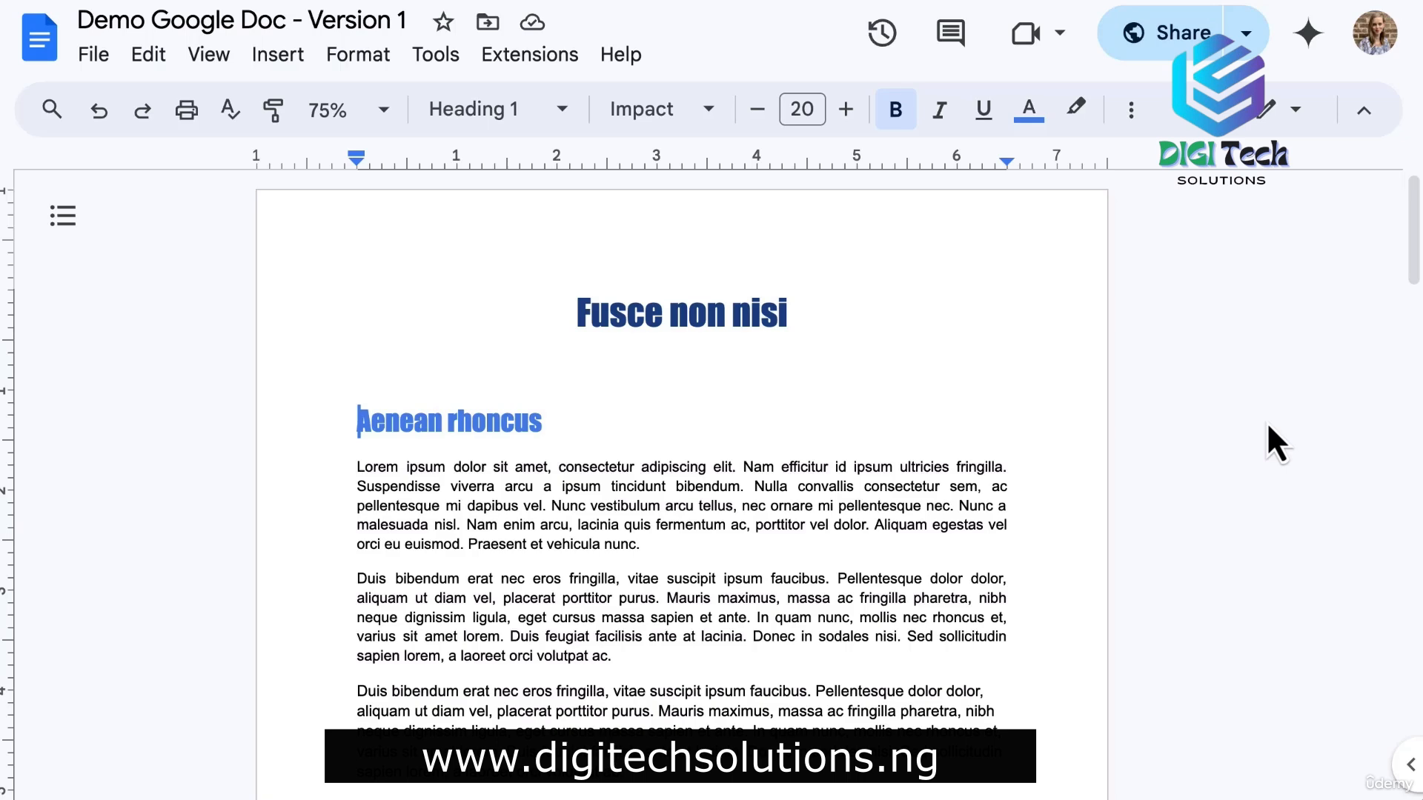
left_click(951, 43)
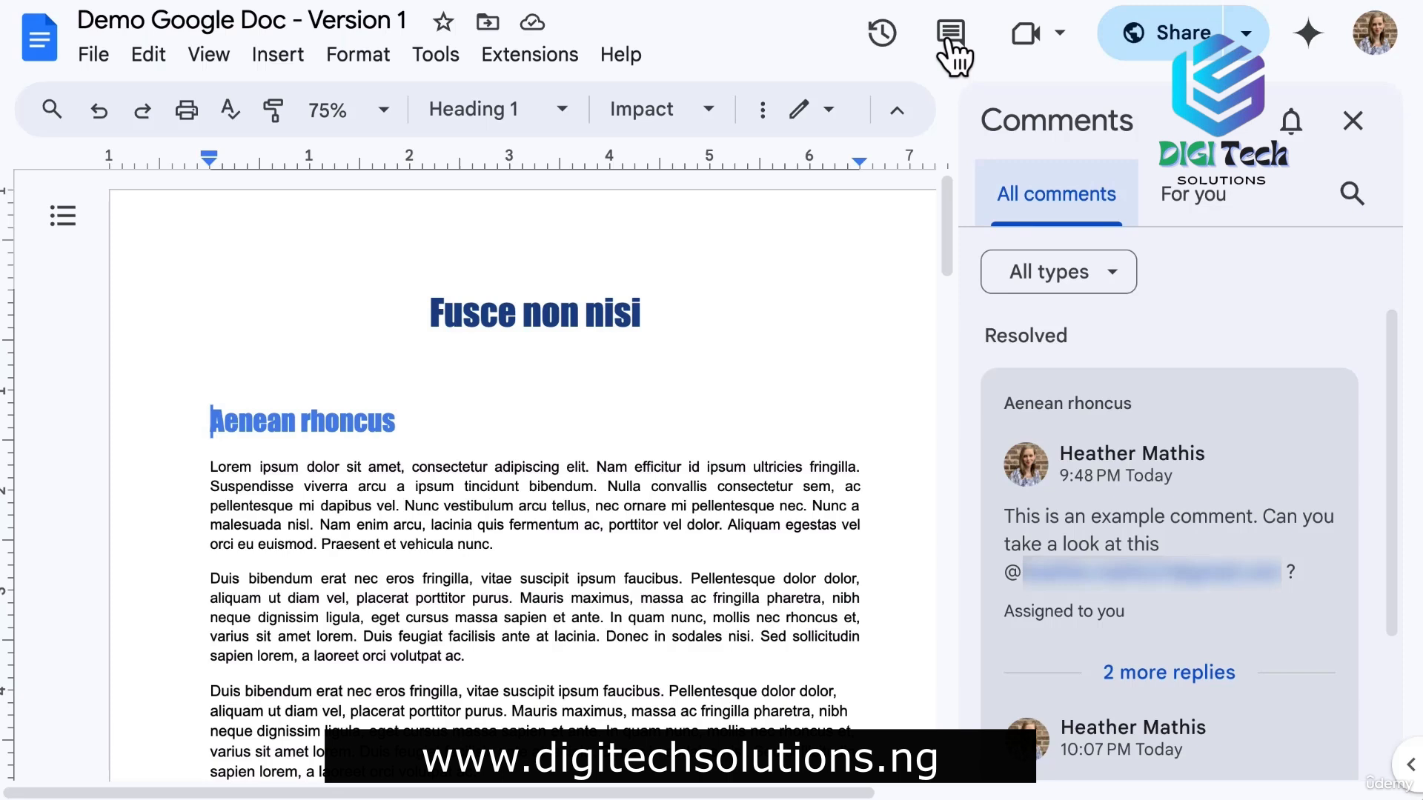
left_click(1185, 197)
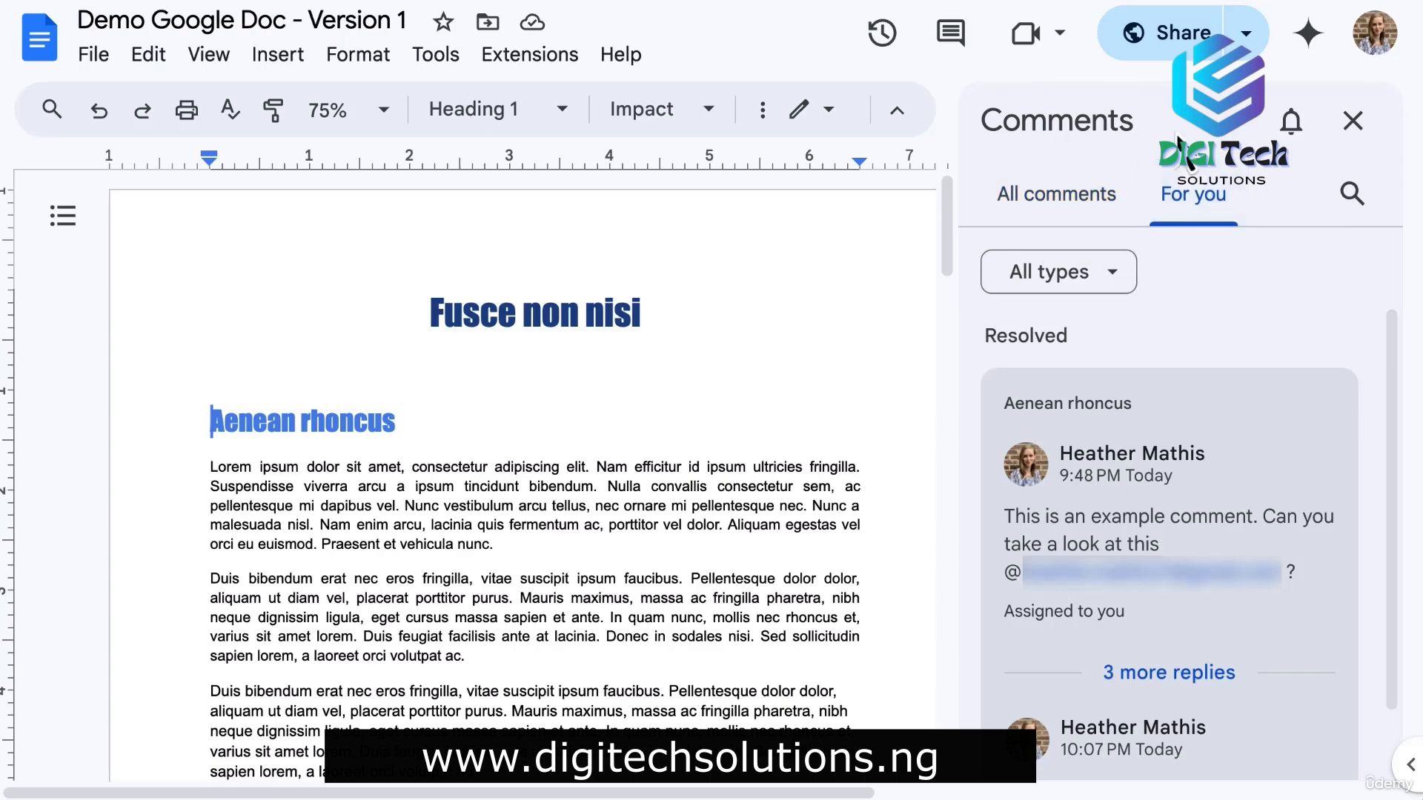
left_click(1352, 120)
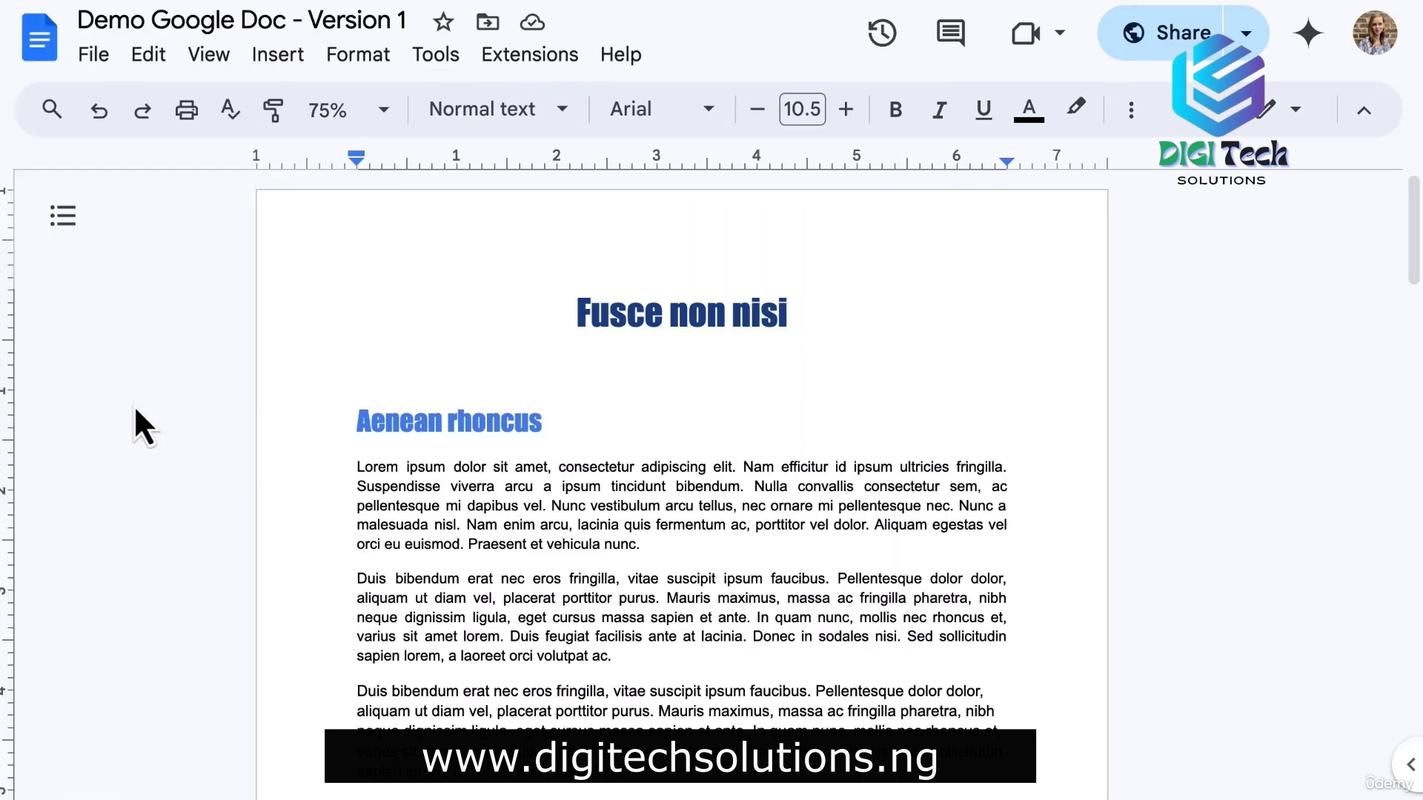
Open version history and preview the August 19, 11:02 PM version.
left_click(883, 33)
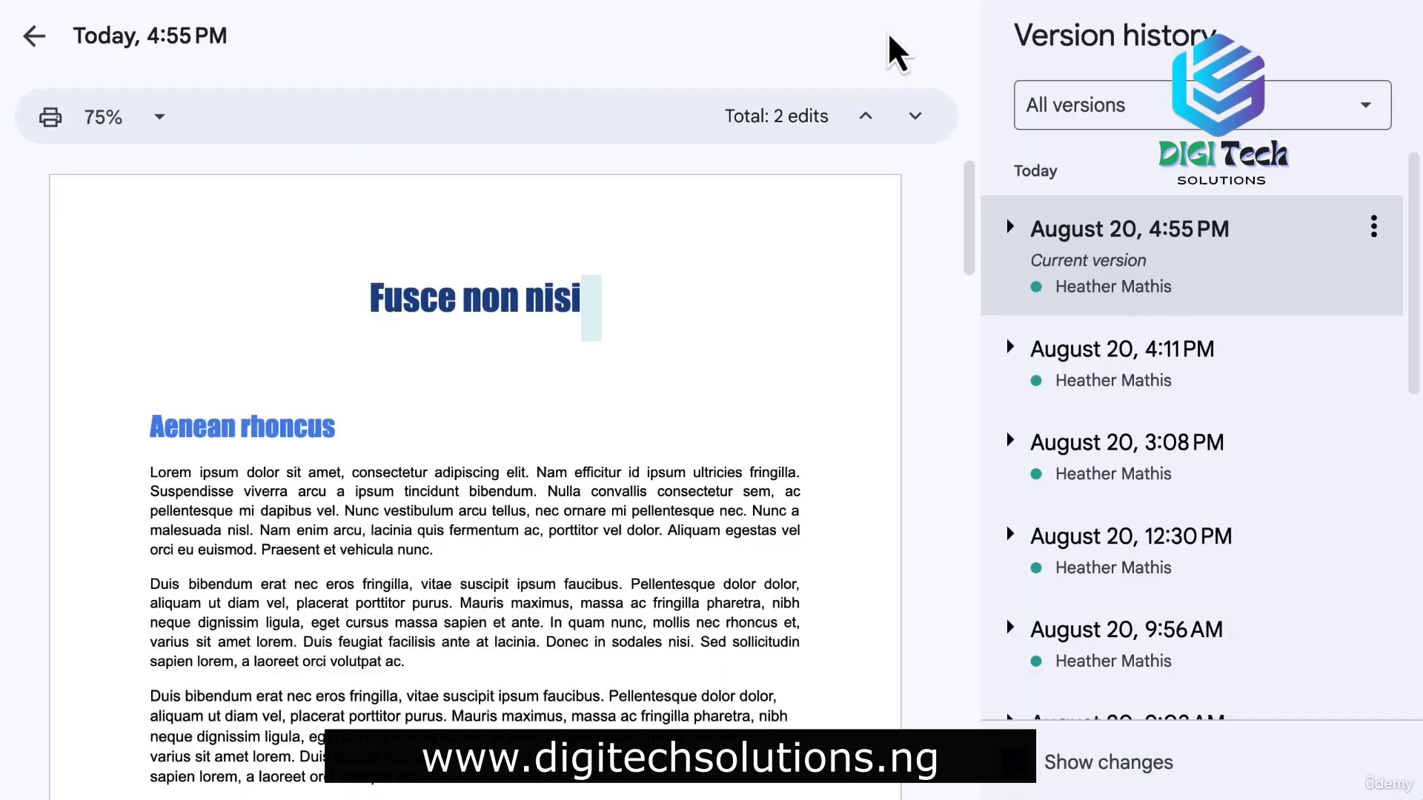
scroll(1285, 541, "down", 1)
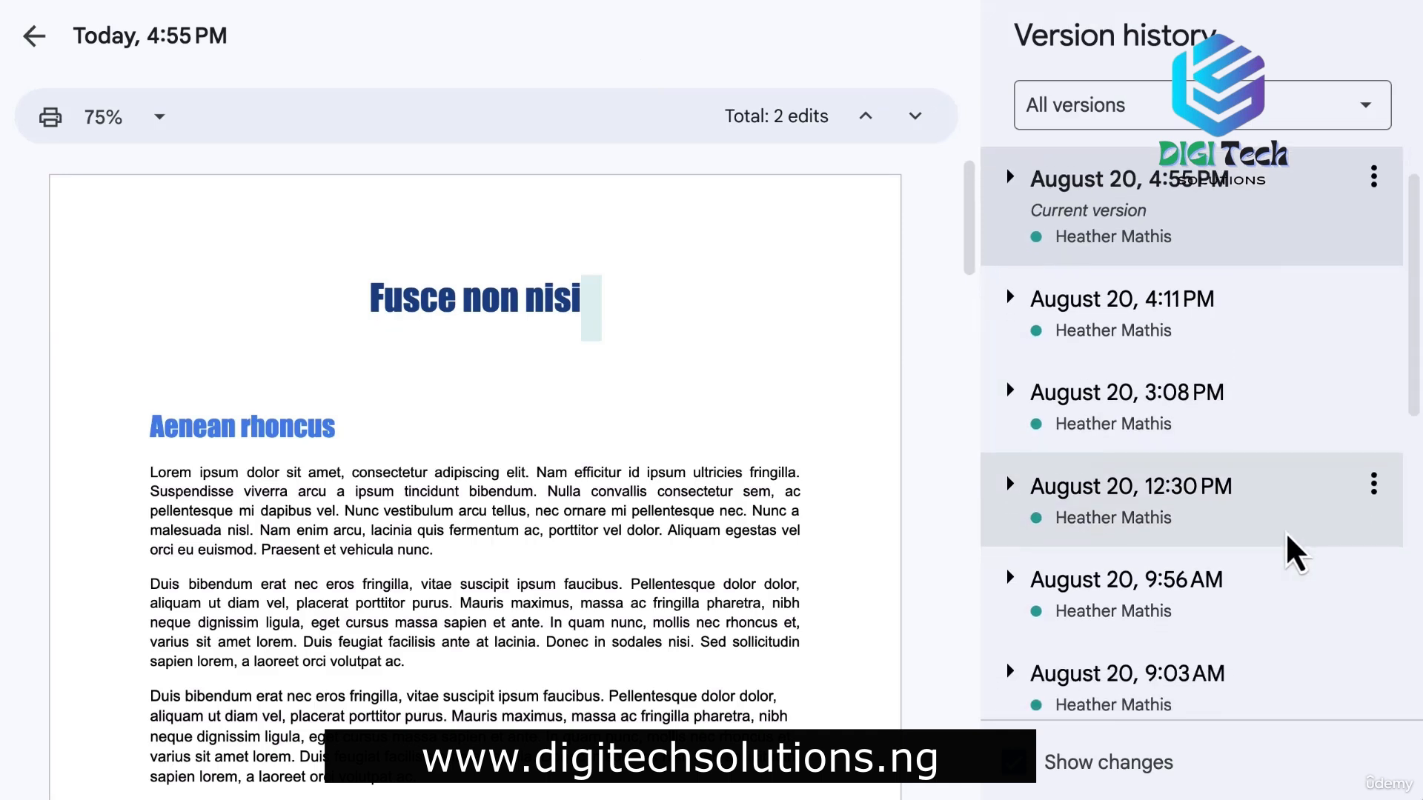
scroll(1287, 537, "down", 4)
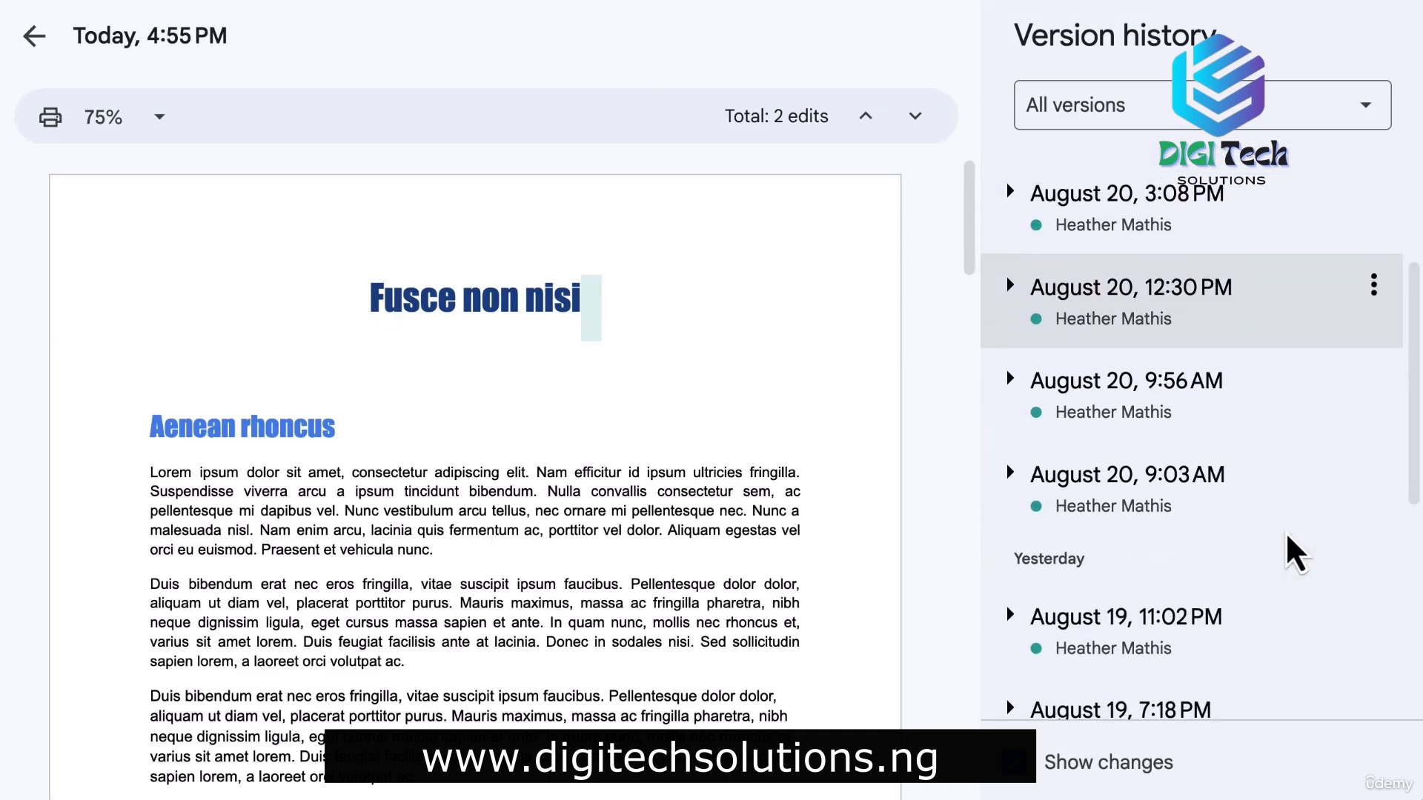
scroll(1289, 544, "down", 6)
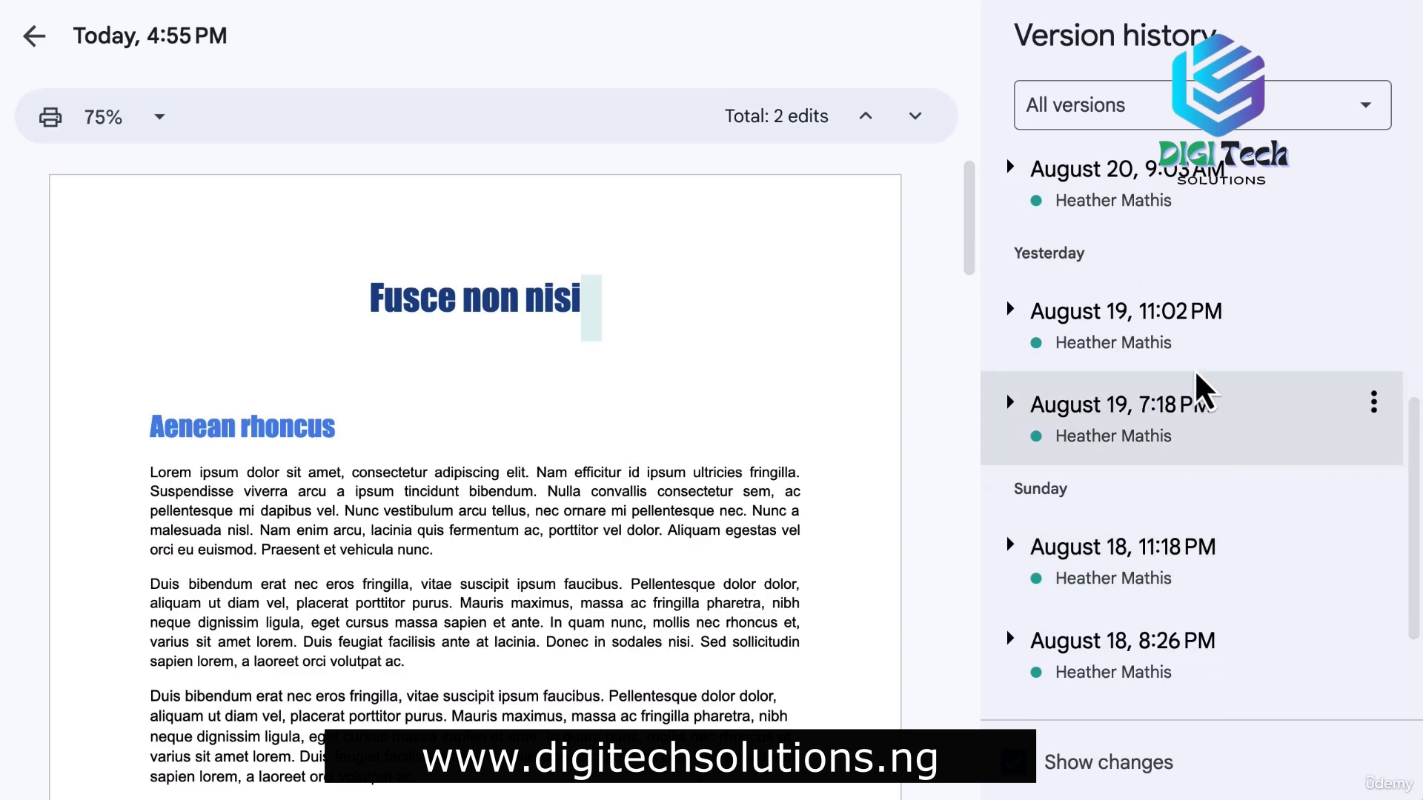
left_click(1197, 365)
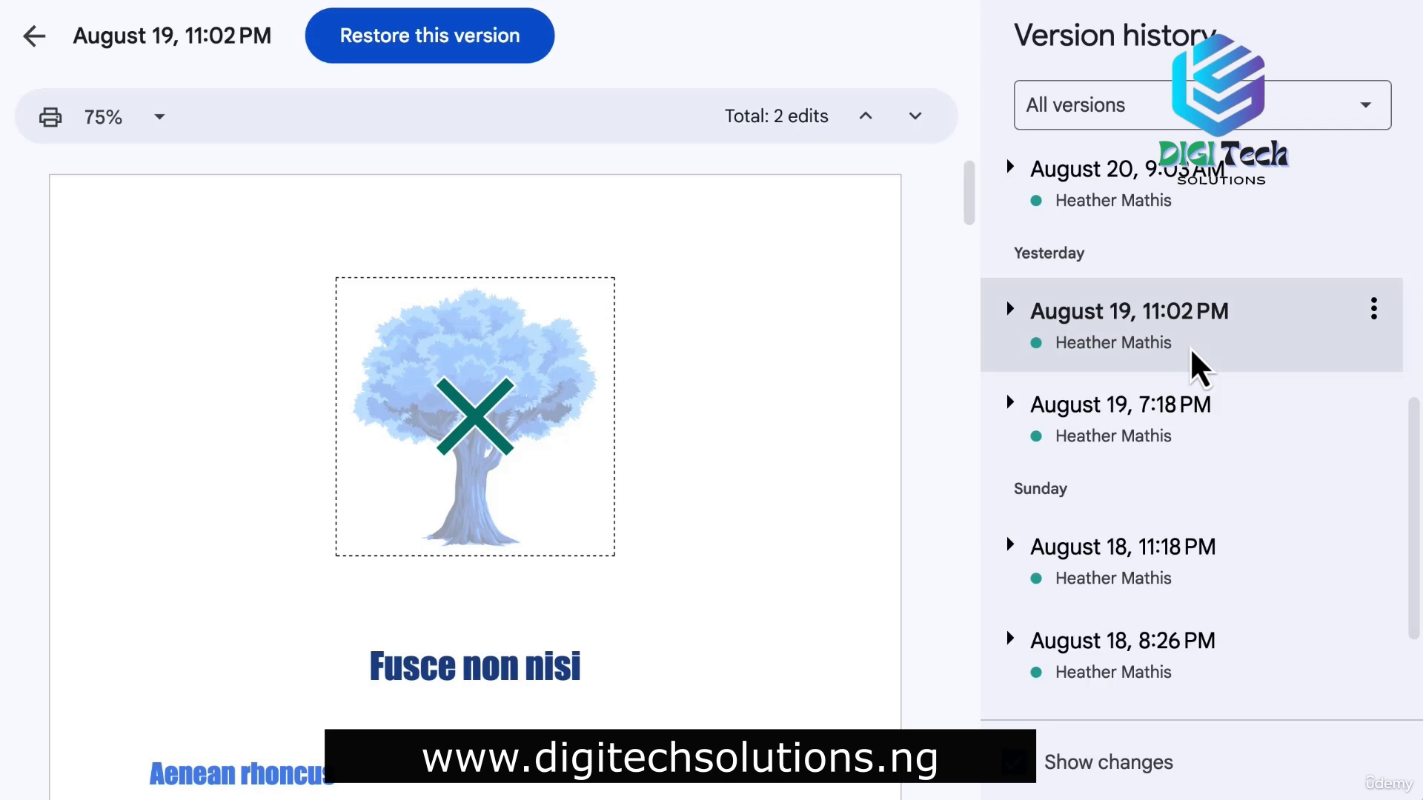
Name that version 'Images in Docs' and list only named versions.
left_click(1373, 310)
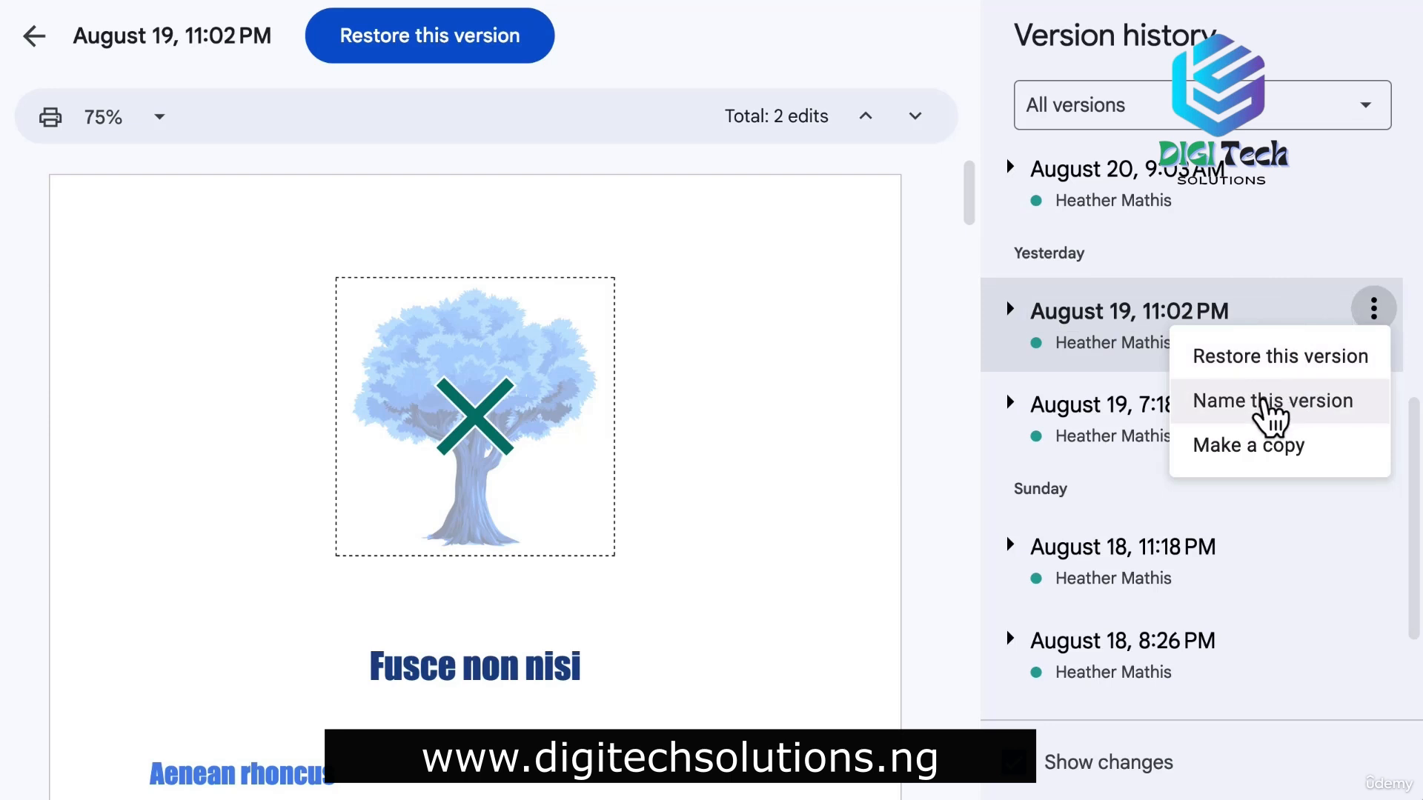
left_click(1270, 405)
key("BackSpace")
type("Images in Docs")
key("Return")
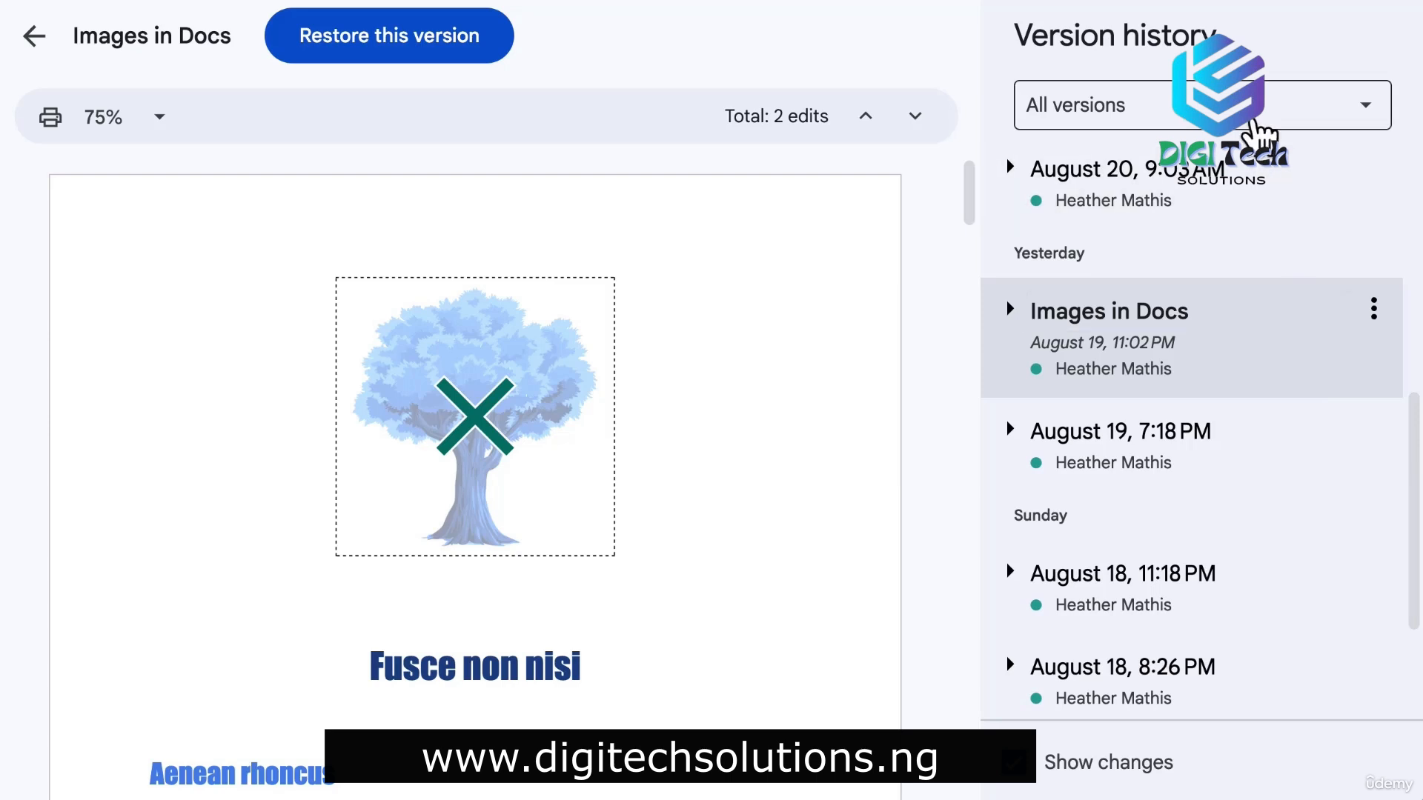
left_click(1262, 122)
left_click(1264, 202)
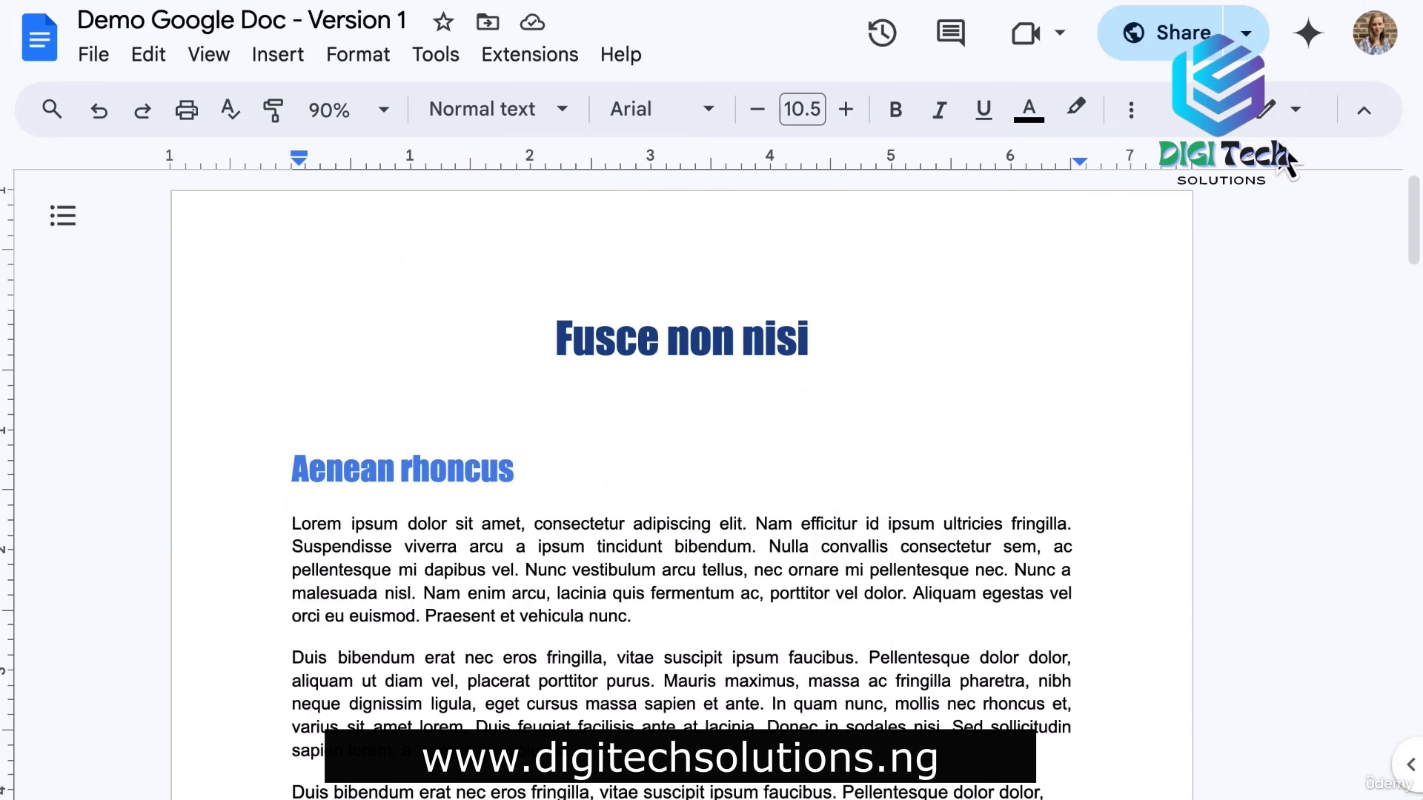
Switch the document's editing mode to Suggesting.
left_click(1293, 112)
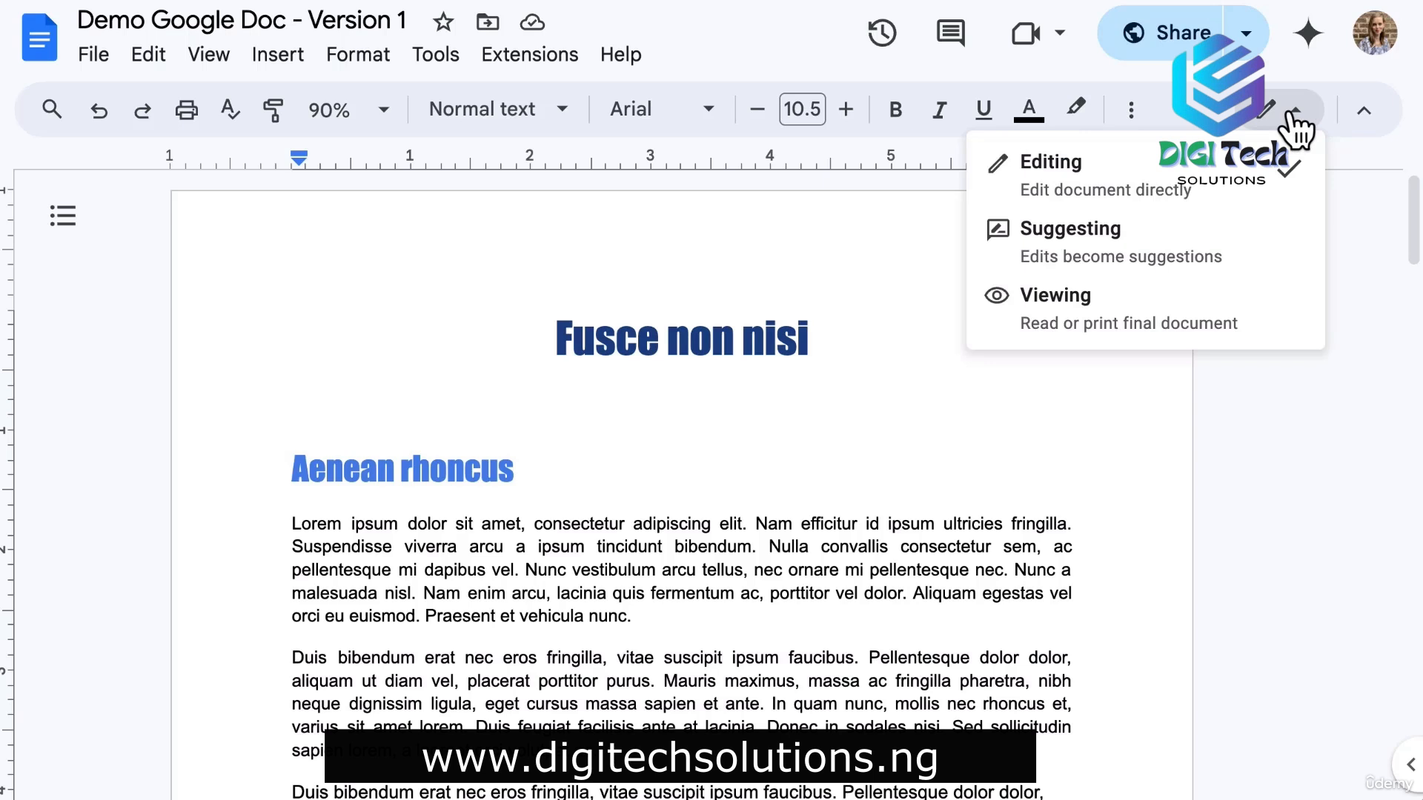
left_click(1157, 268)
scroll(752, 482, "down", 3)
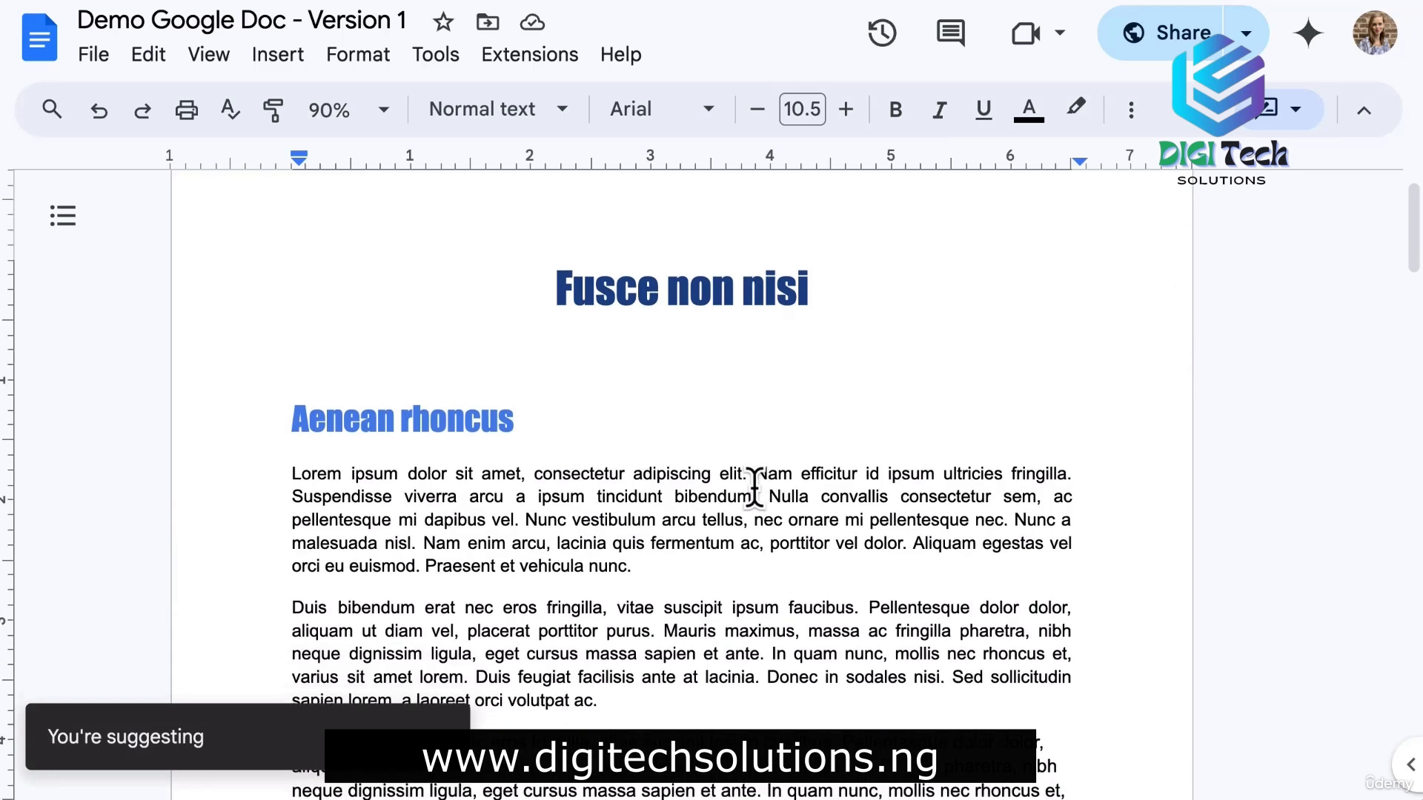
Suggest moving the 'Nulla convallis' sentence to the end of the first paragraph.
left_click_drag(769, 388, 525, 412)
key("ctrl+c")
key("BackSpace")
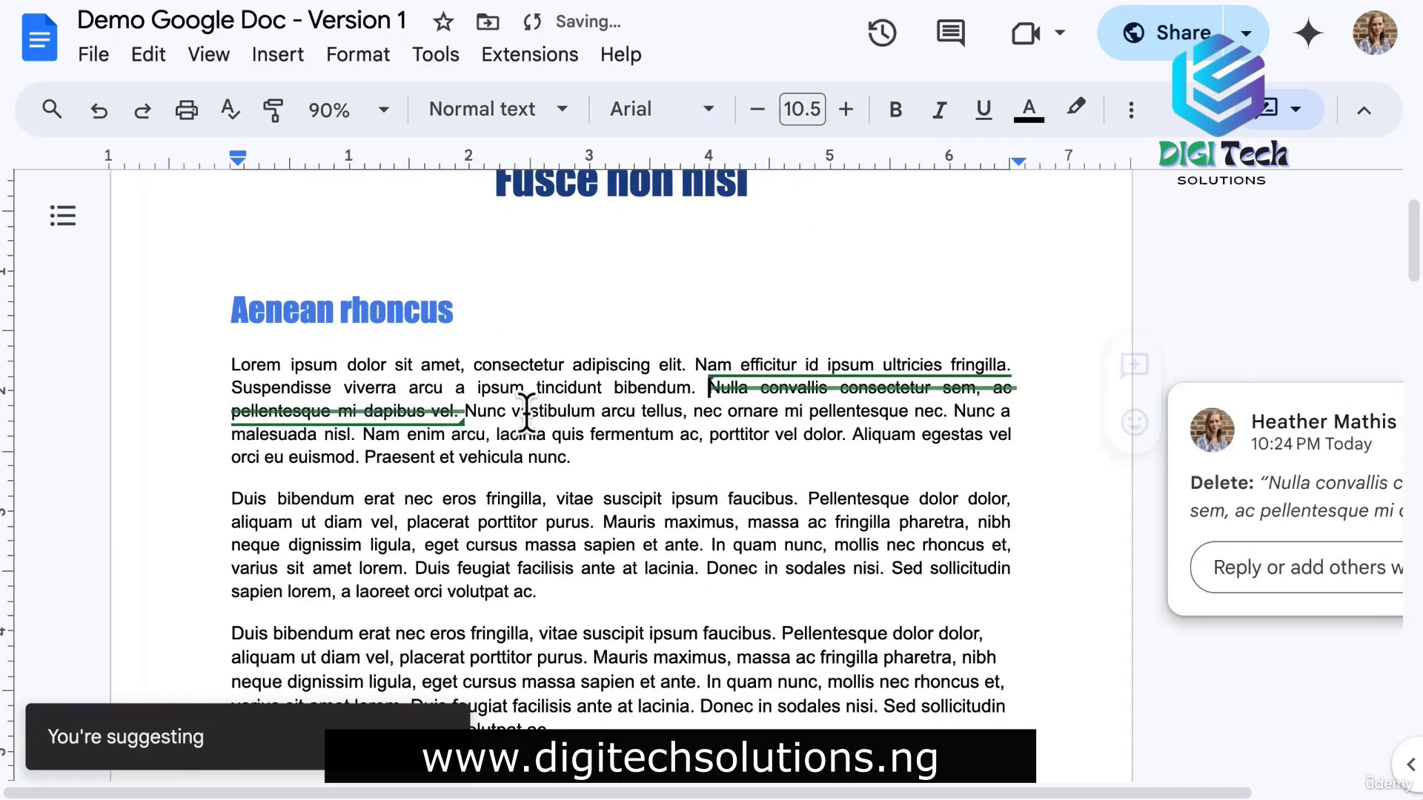
left_click(601, 456)
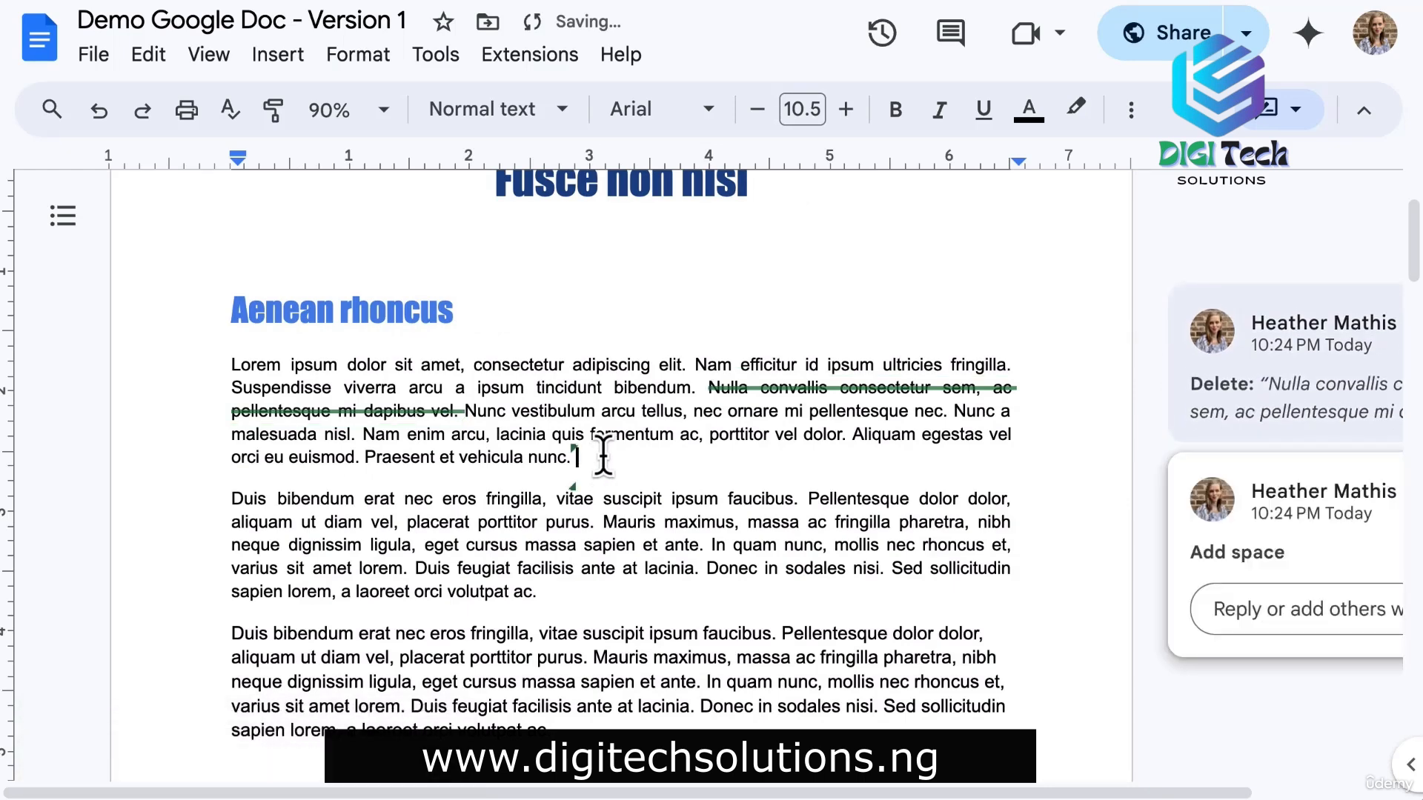
key("ctrl+v")
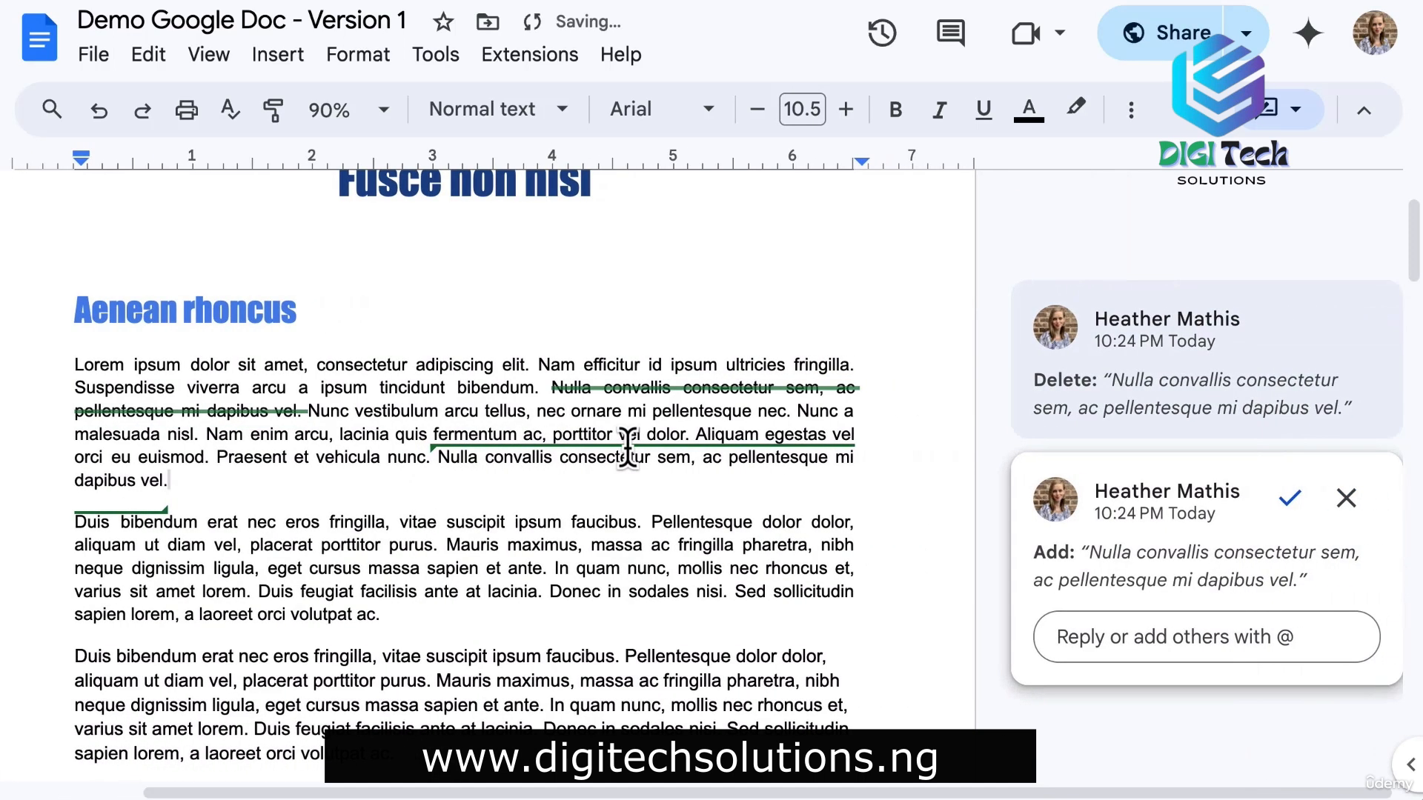
left_click(984, 525)
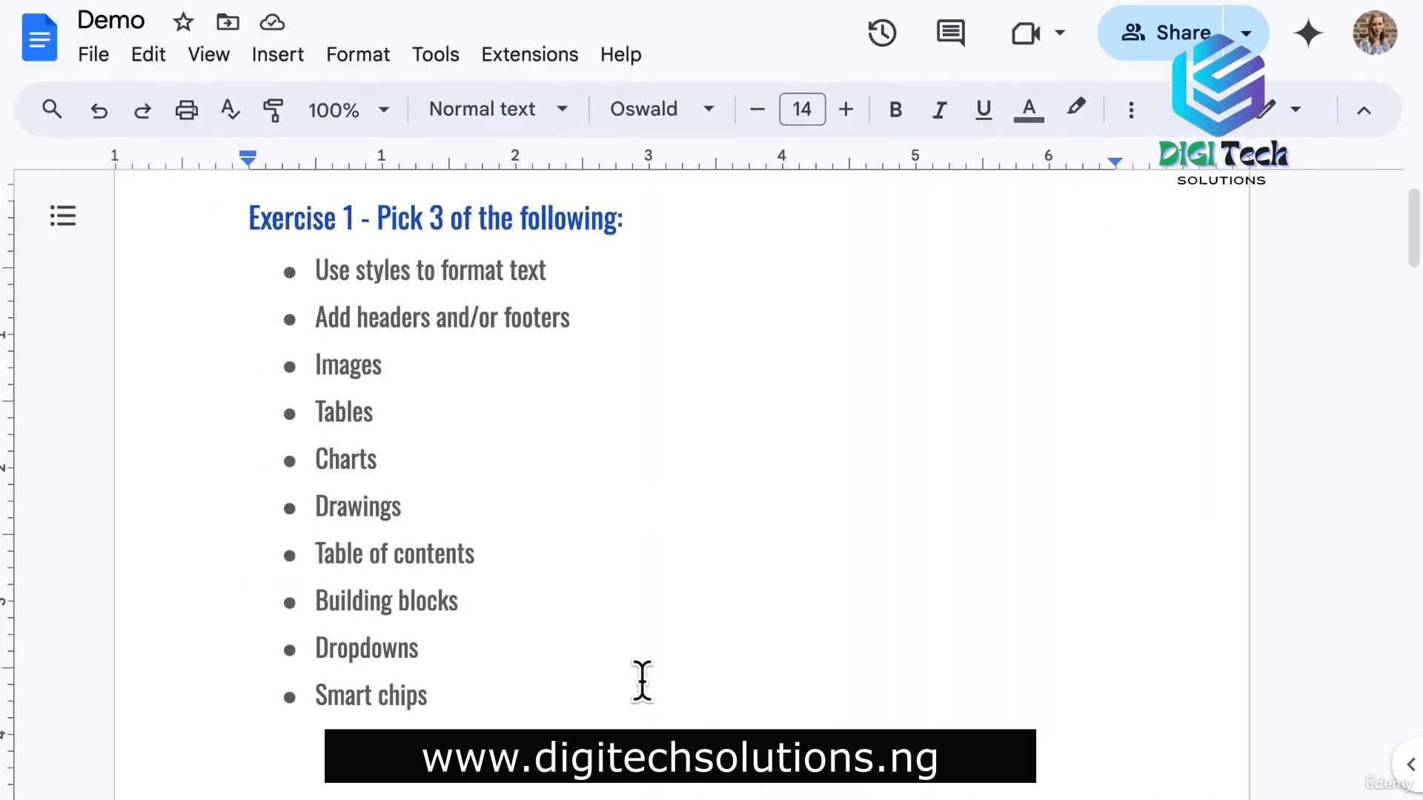
Give the meeting date and room line the Subtitle paragraph style.
scroll(641, 680, "down", 15)
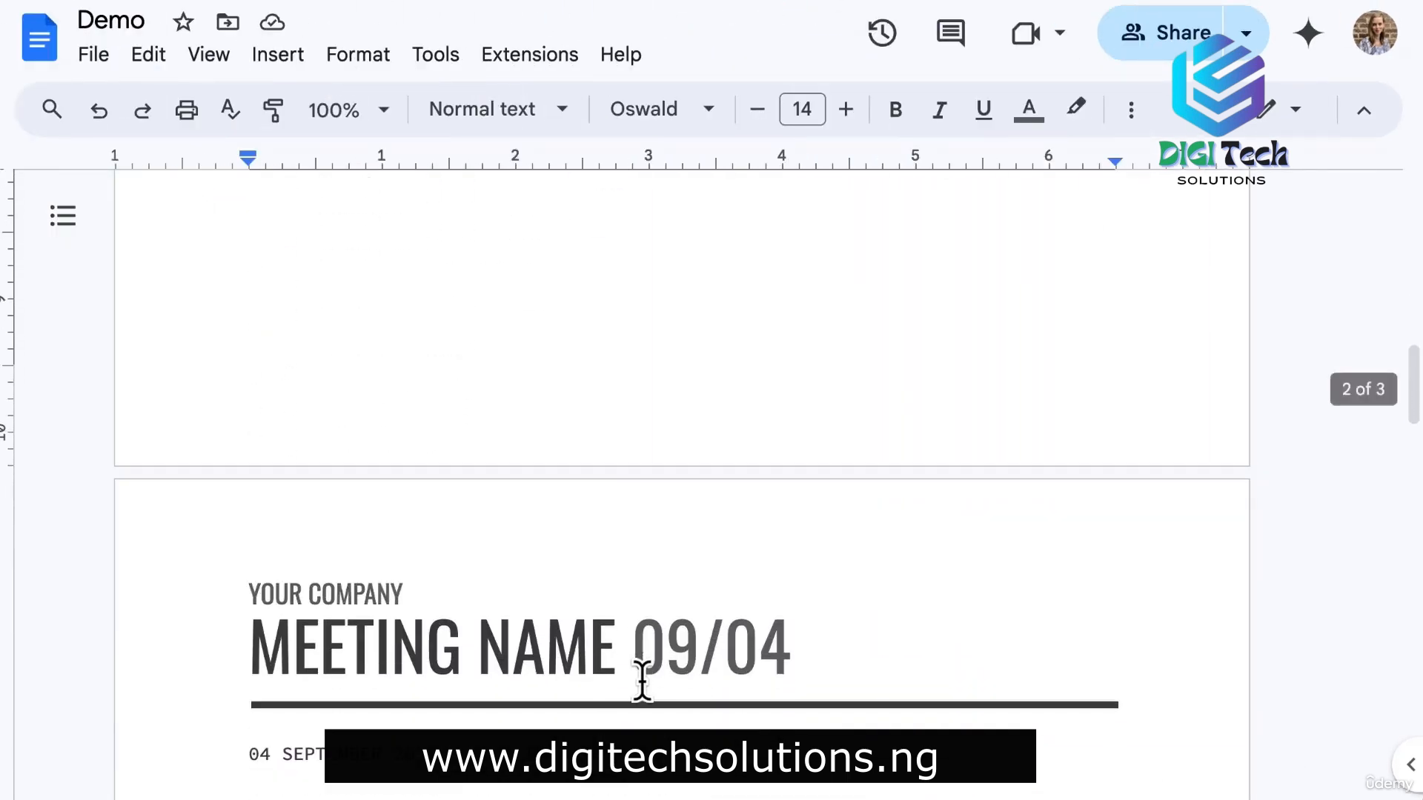
scroll(641, 680, "down", 3)
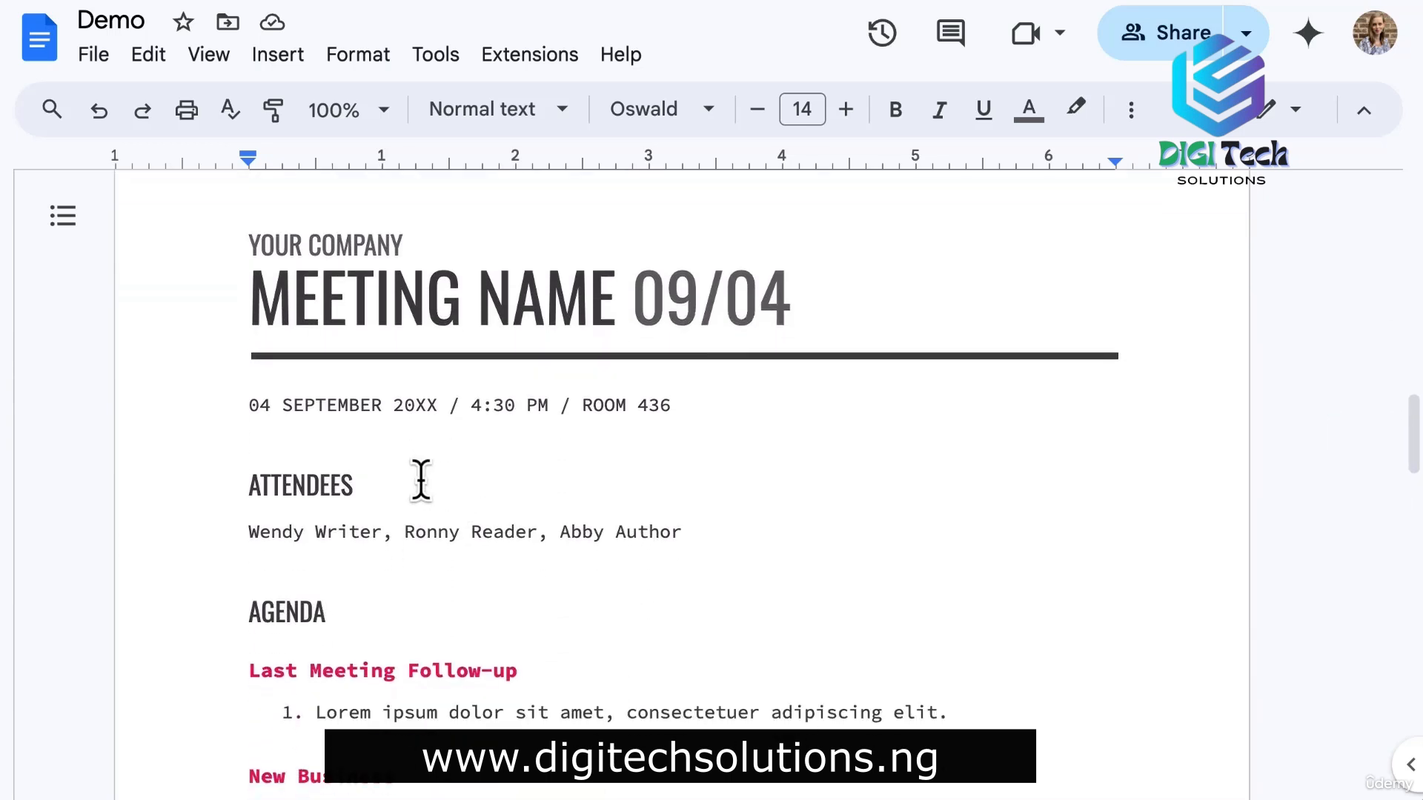
triple_click(380, 403)
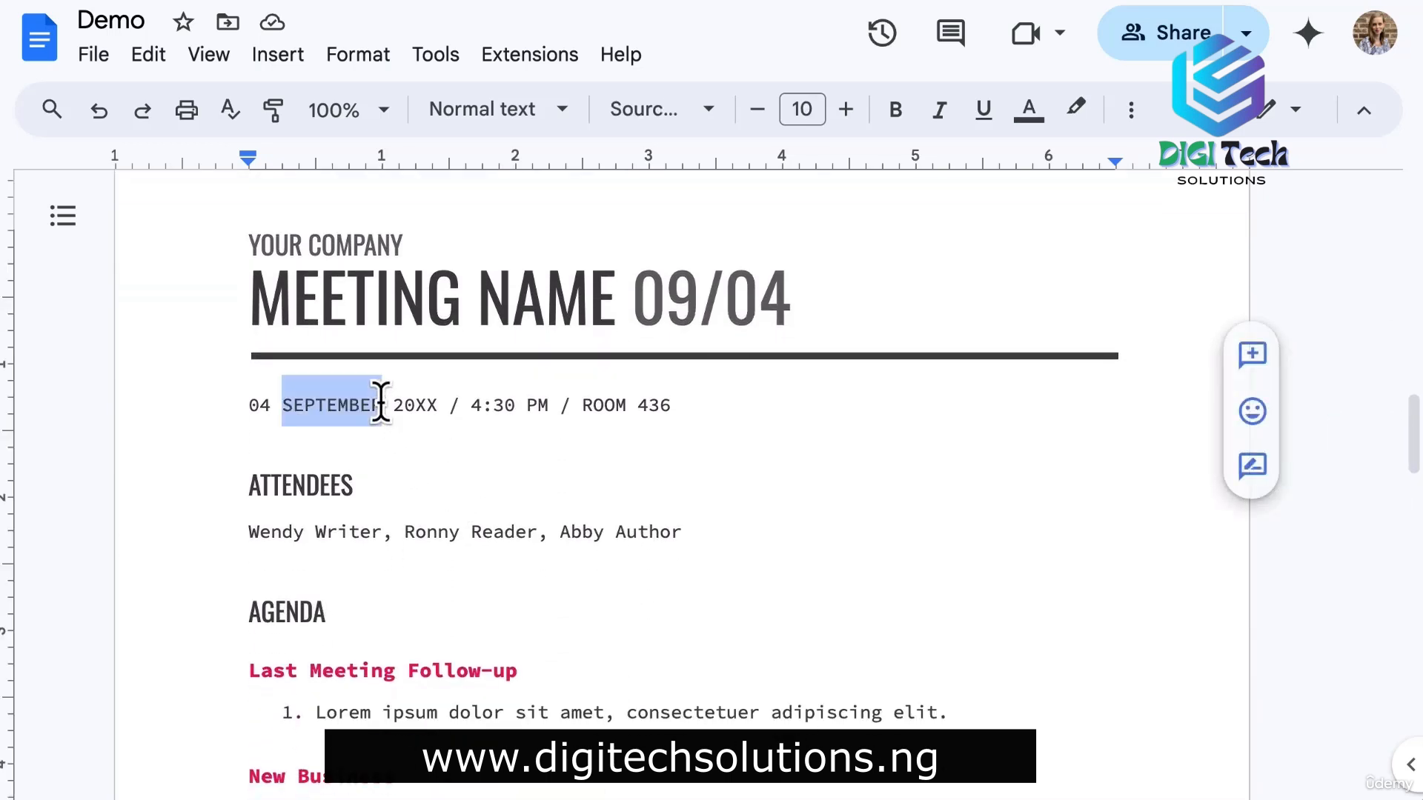
left_click(482, 110)
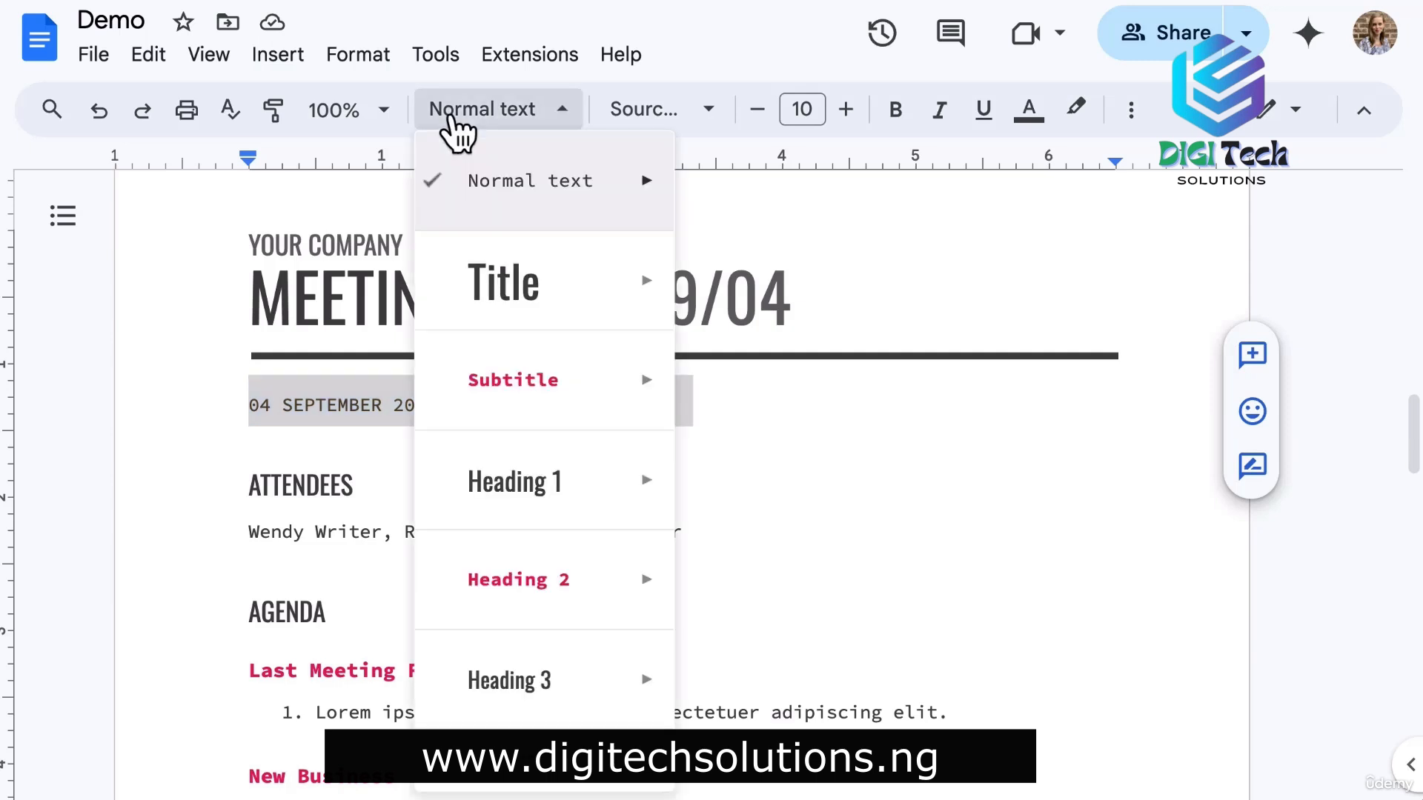
Check the ATTENDEES and Last Meeting Follow-up heading styles, then open the page footer.
mouse_move(511, 389)
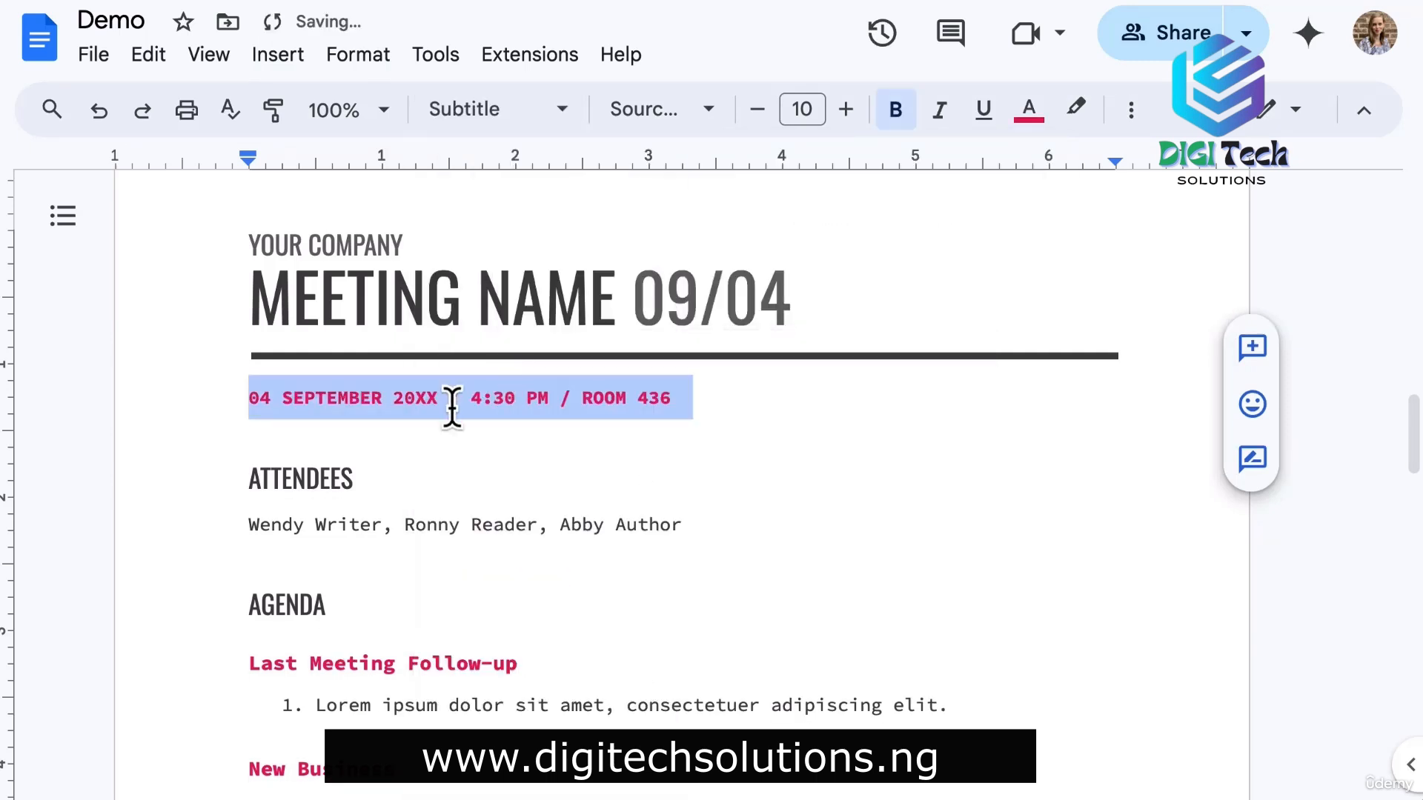
left_click(239, 480)
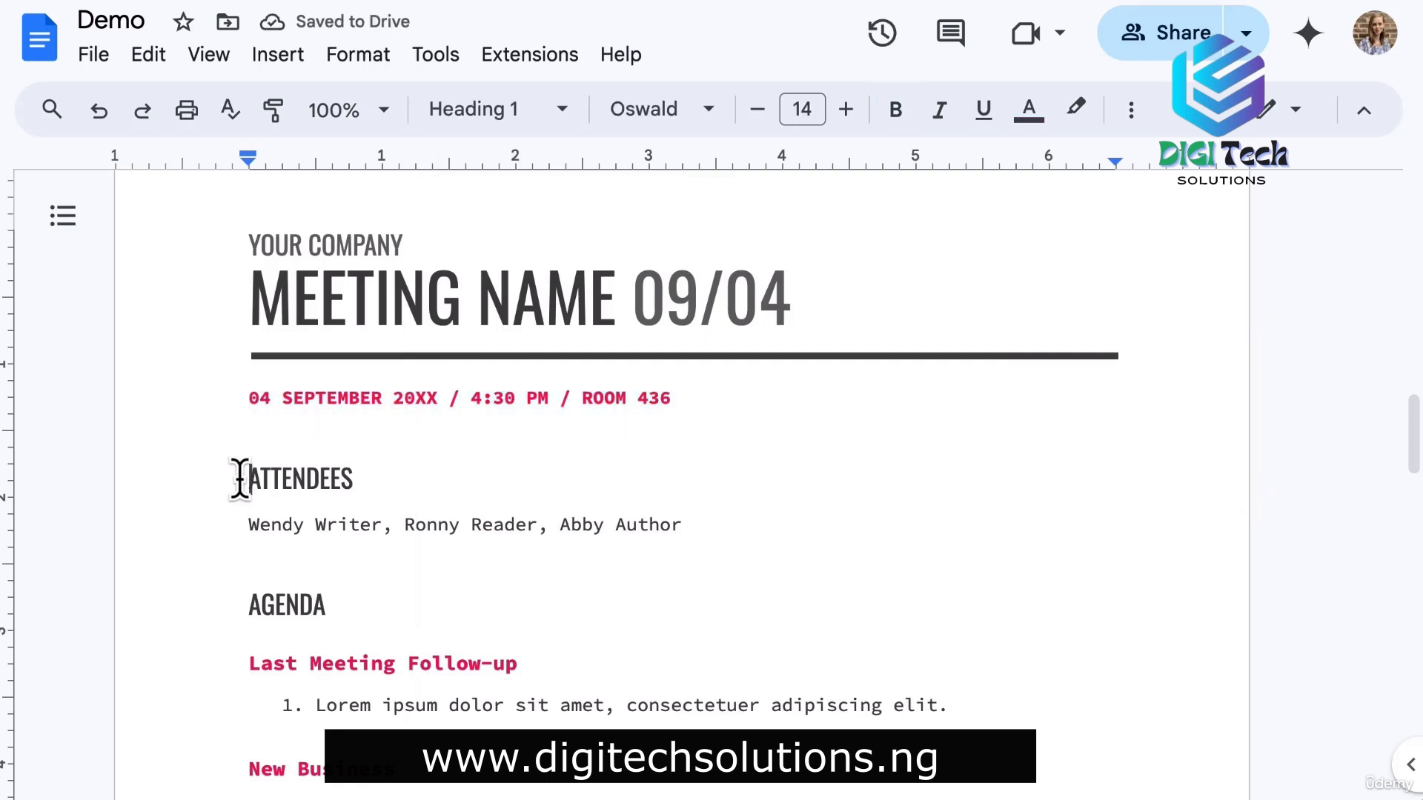
left_click(376, 655)
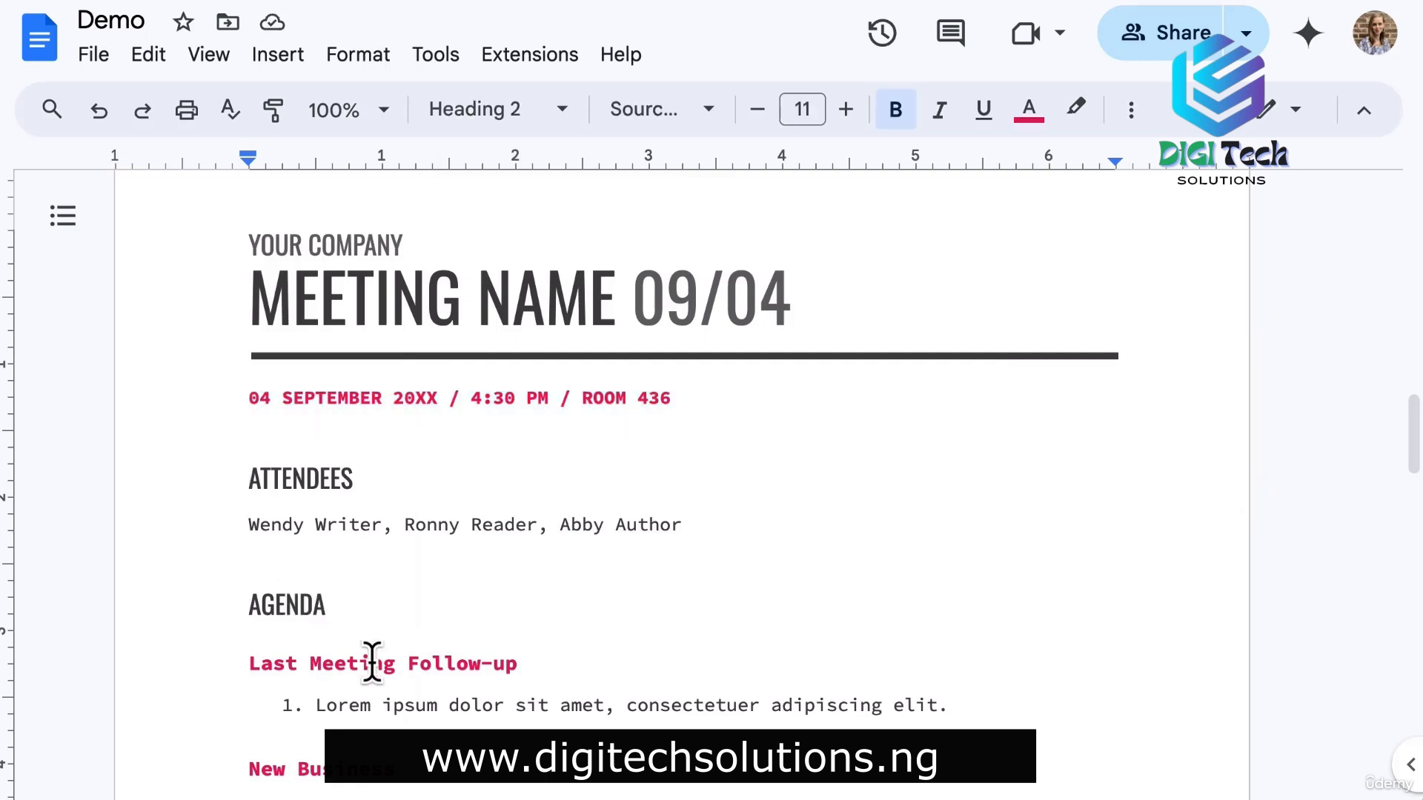
scroll(553, 622, "down", 10)
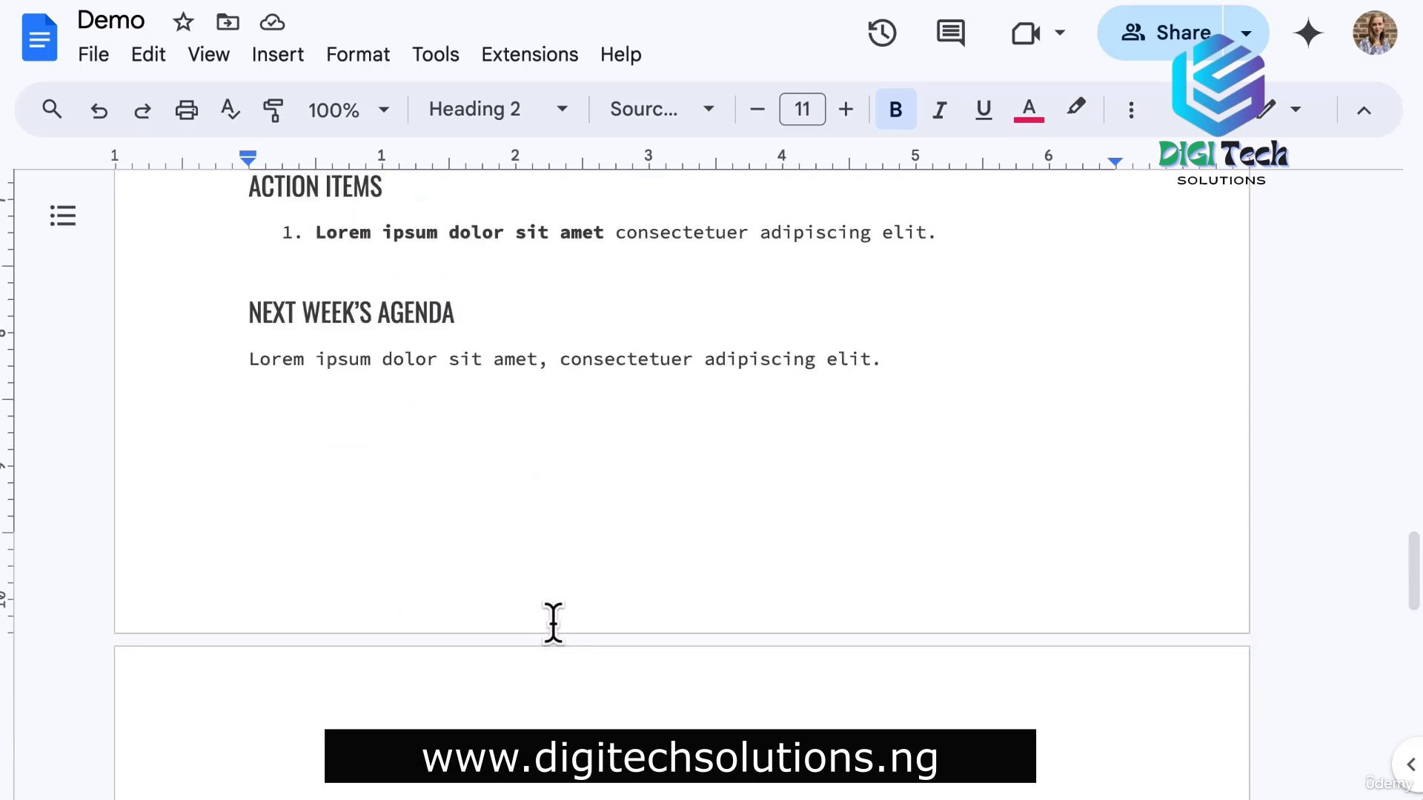
double_click(429, 638)
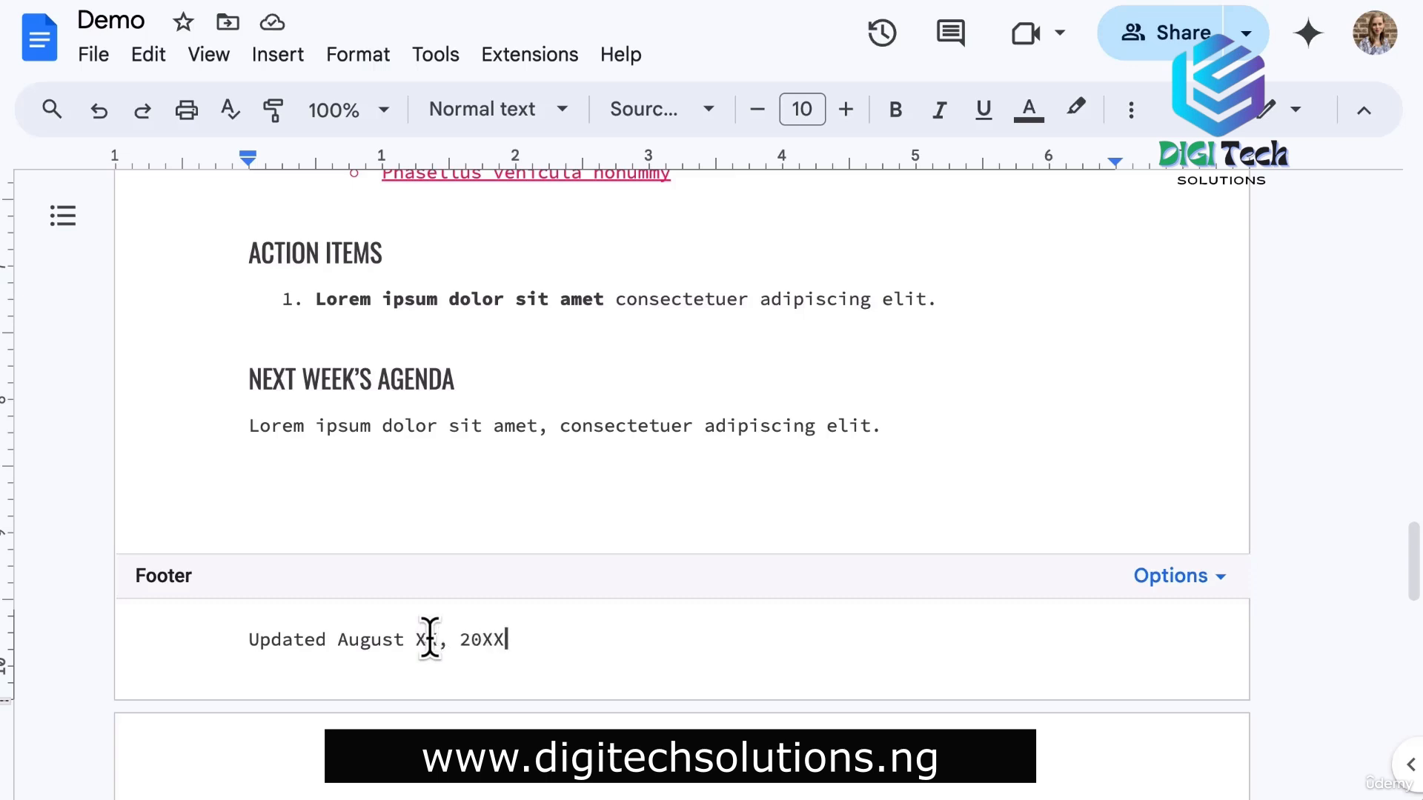
Add page numbers to the footer, starting at 1.
left_click(1192, 581)
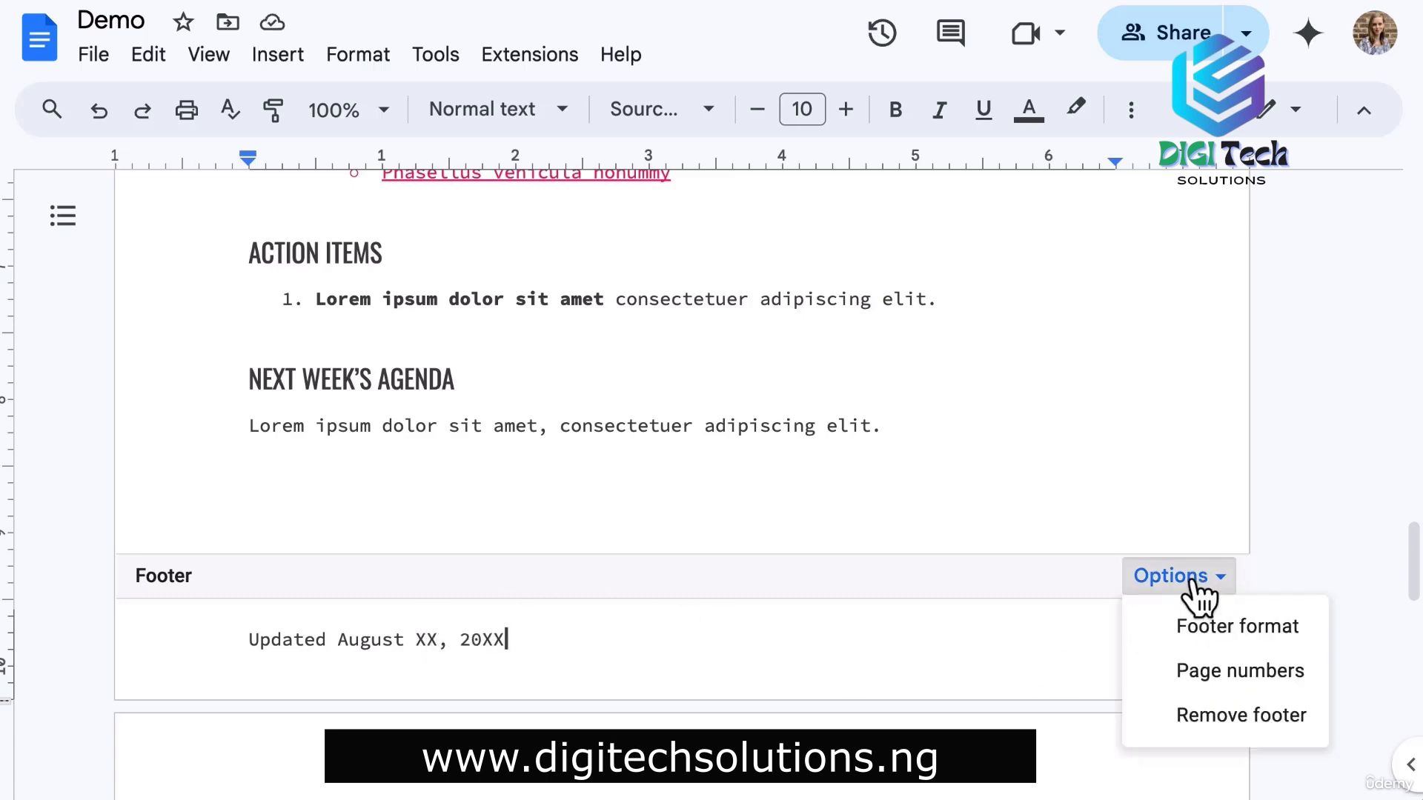
left_click(1206, 680)
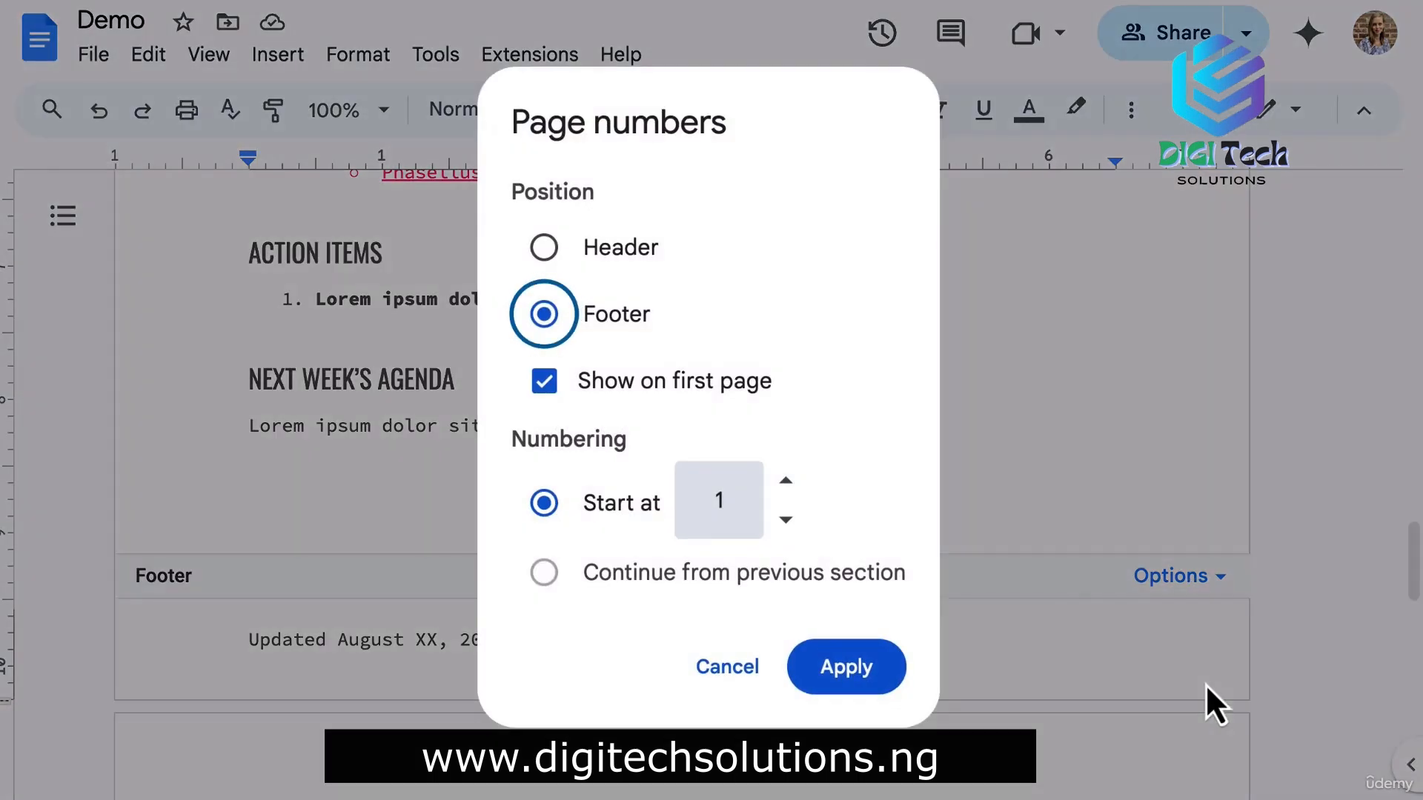
left_click(823, 667)
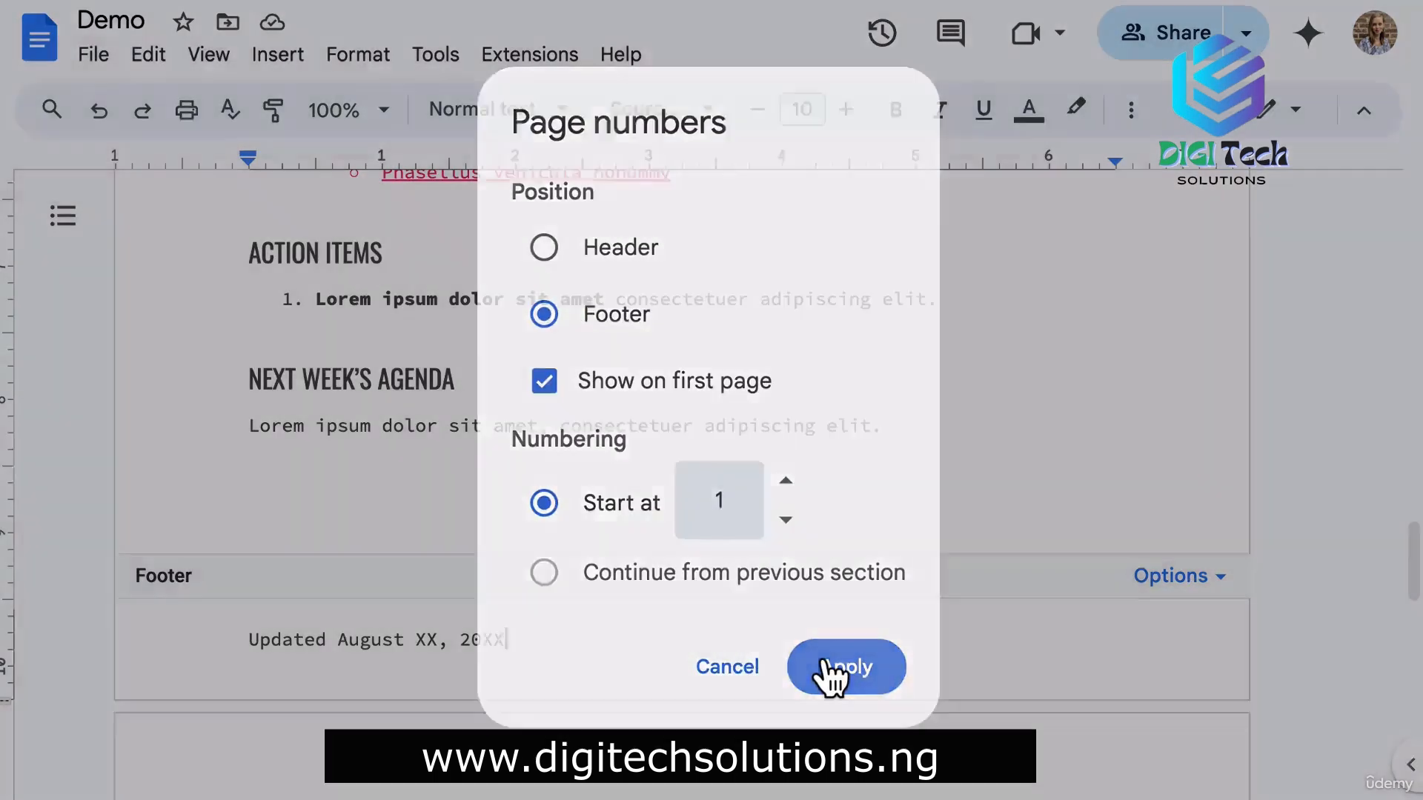
left_click(301, 467)
Insert a table of contents with plain links on a new line below the meeting date.
scroll(304, 466, "up", 10)
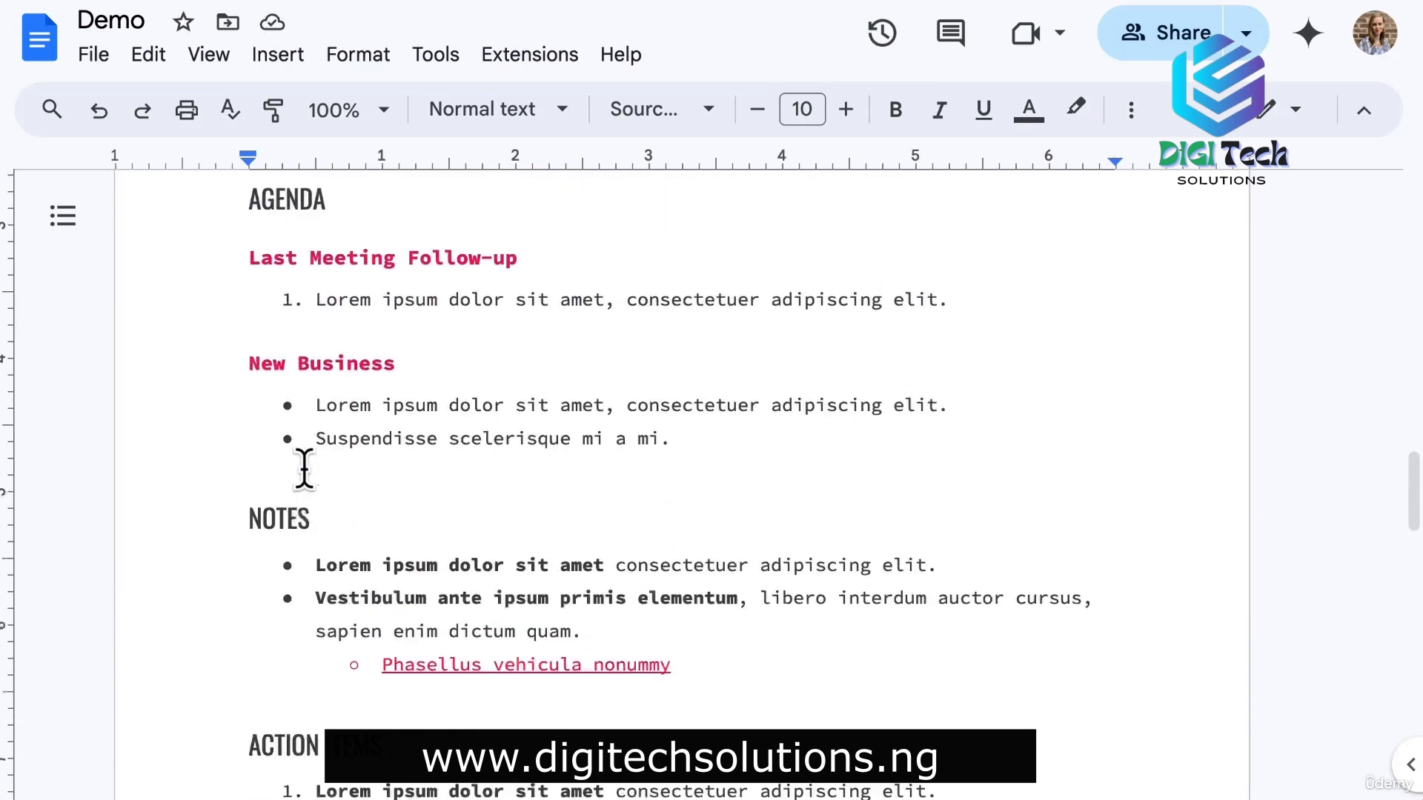
scroll(303, 468, "up", 2)
left_click(265, 410)
left_click(686, 378)
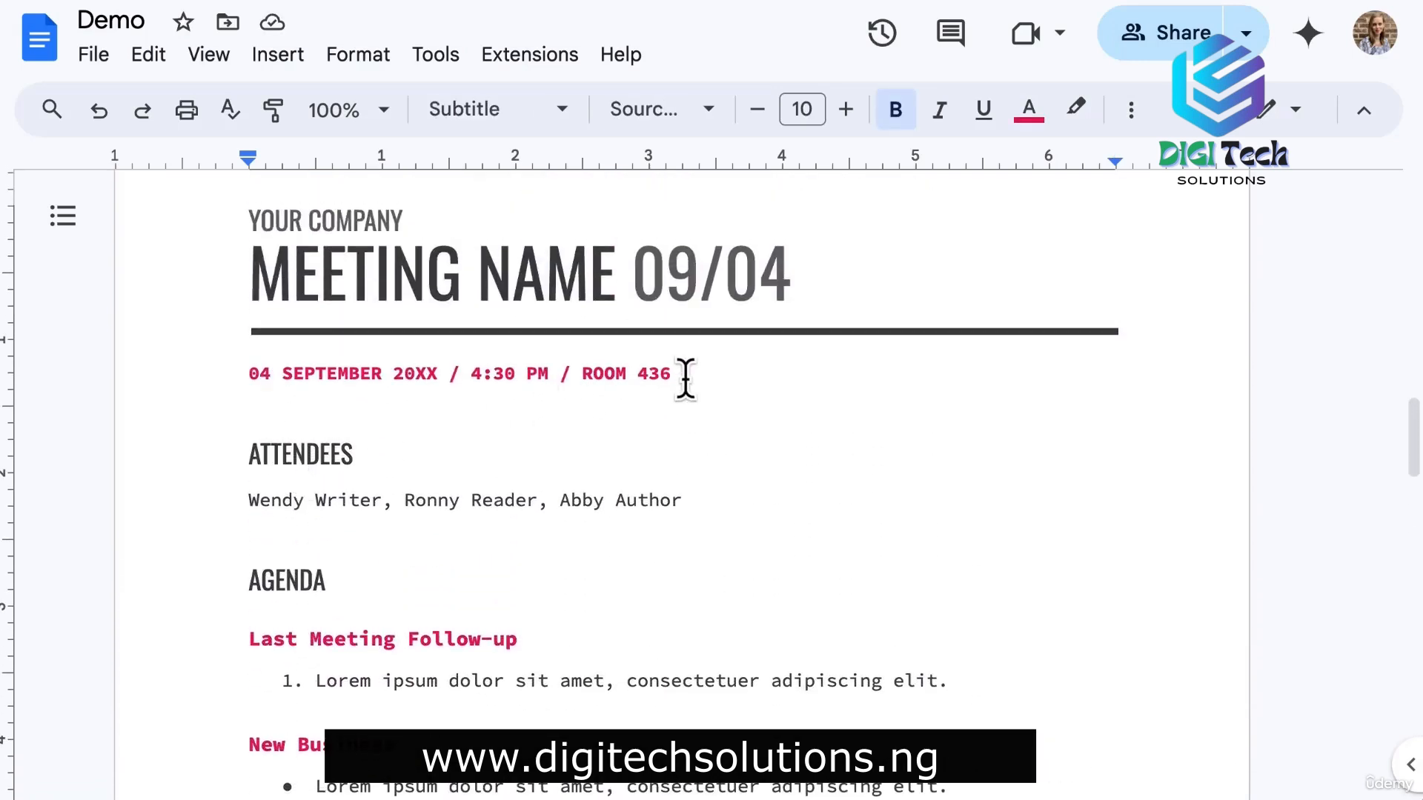
key("Return")
key("Return")
left_click(278, 55)
scroll(475, 592, "down", 5)
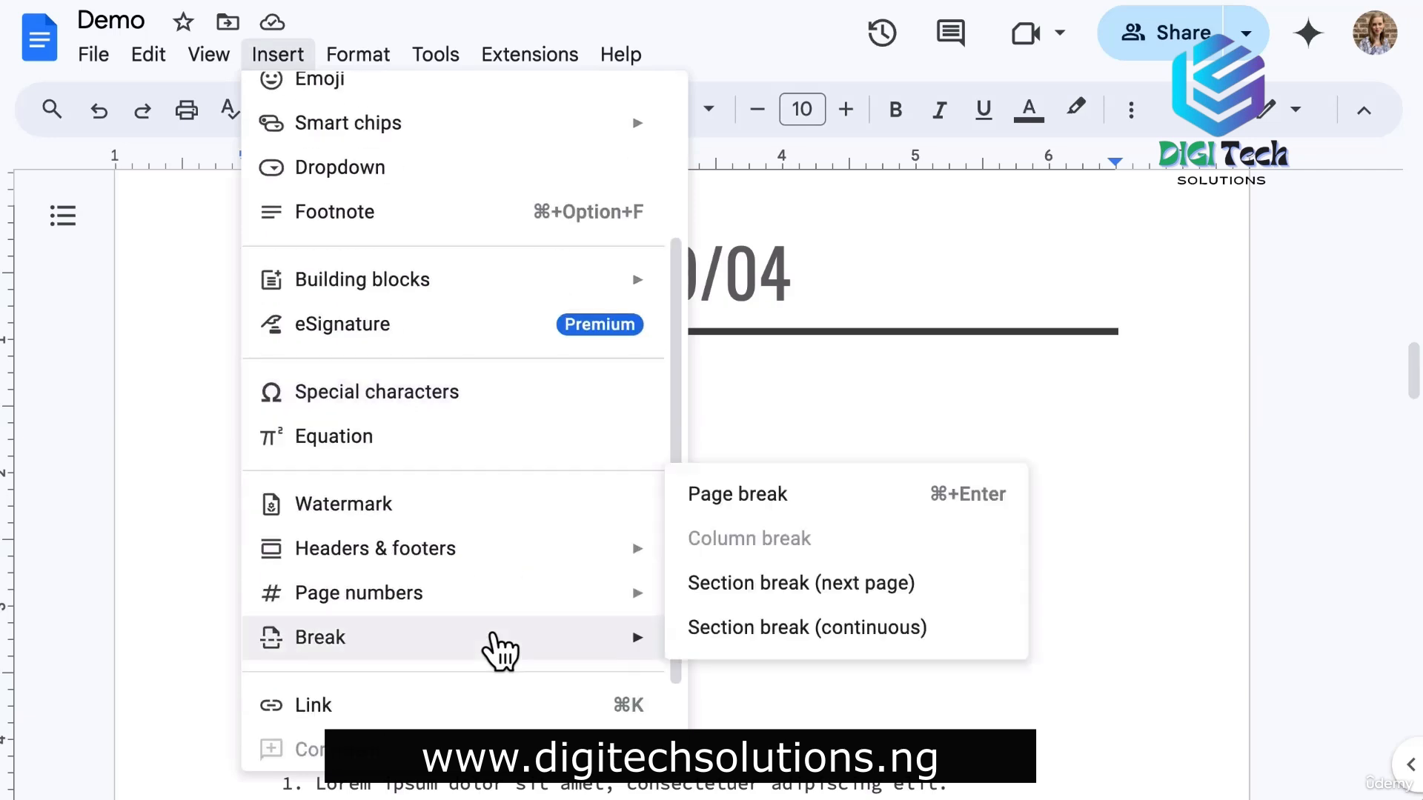
mouse_move(519, 739)
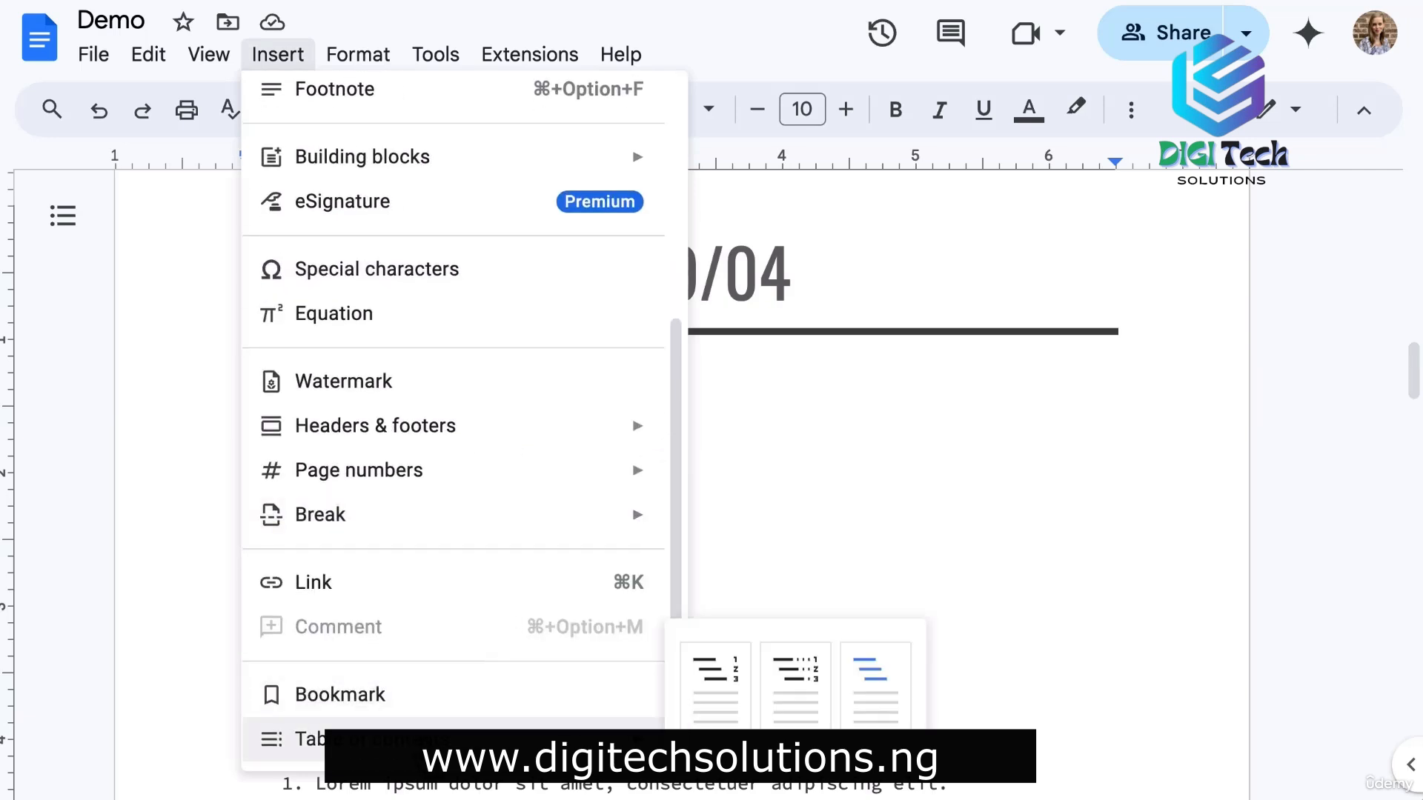
left_click(875, 685)
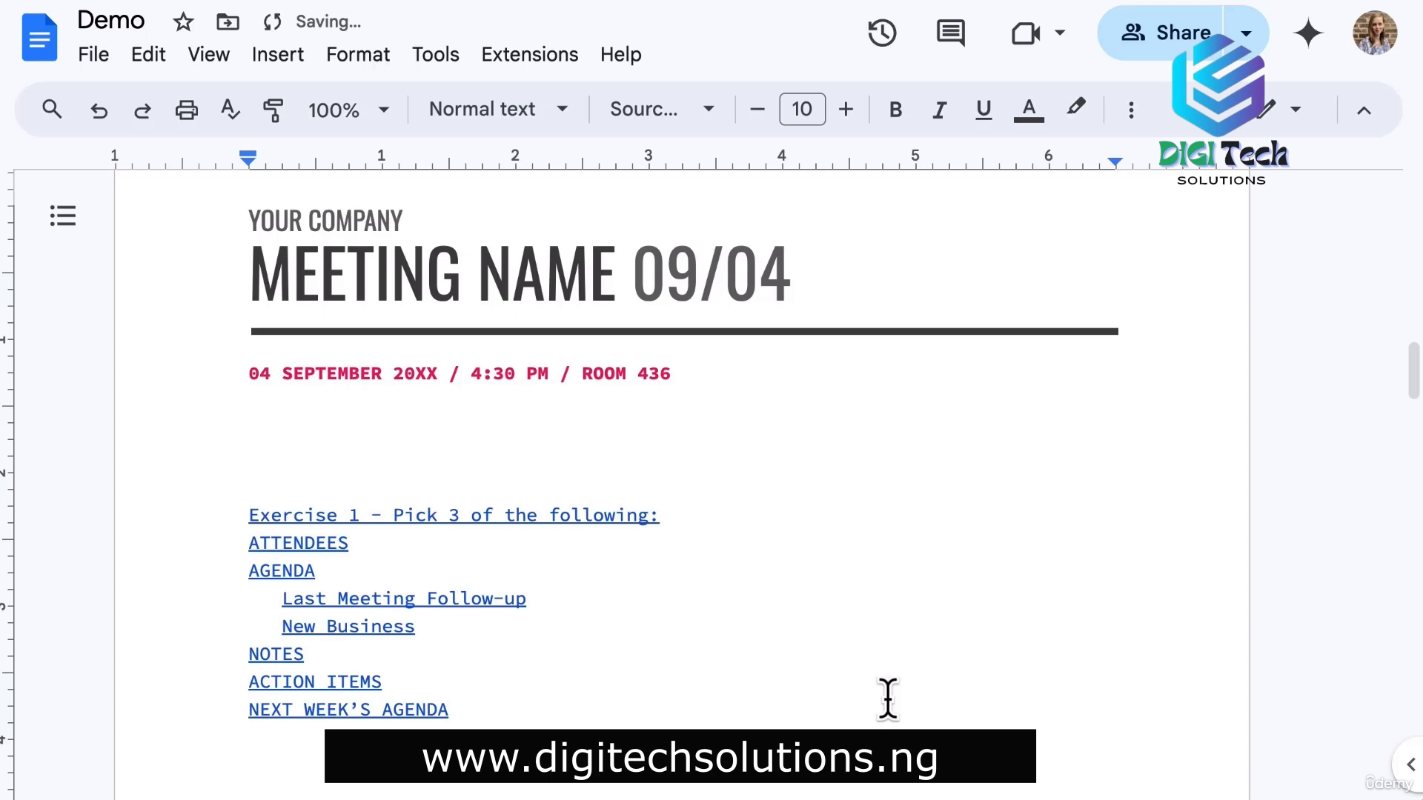
scroll(887, 698, "down", 2)
left_click(1131, 111)
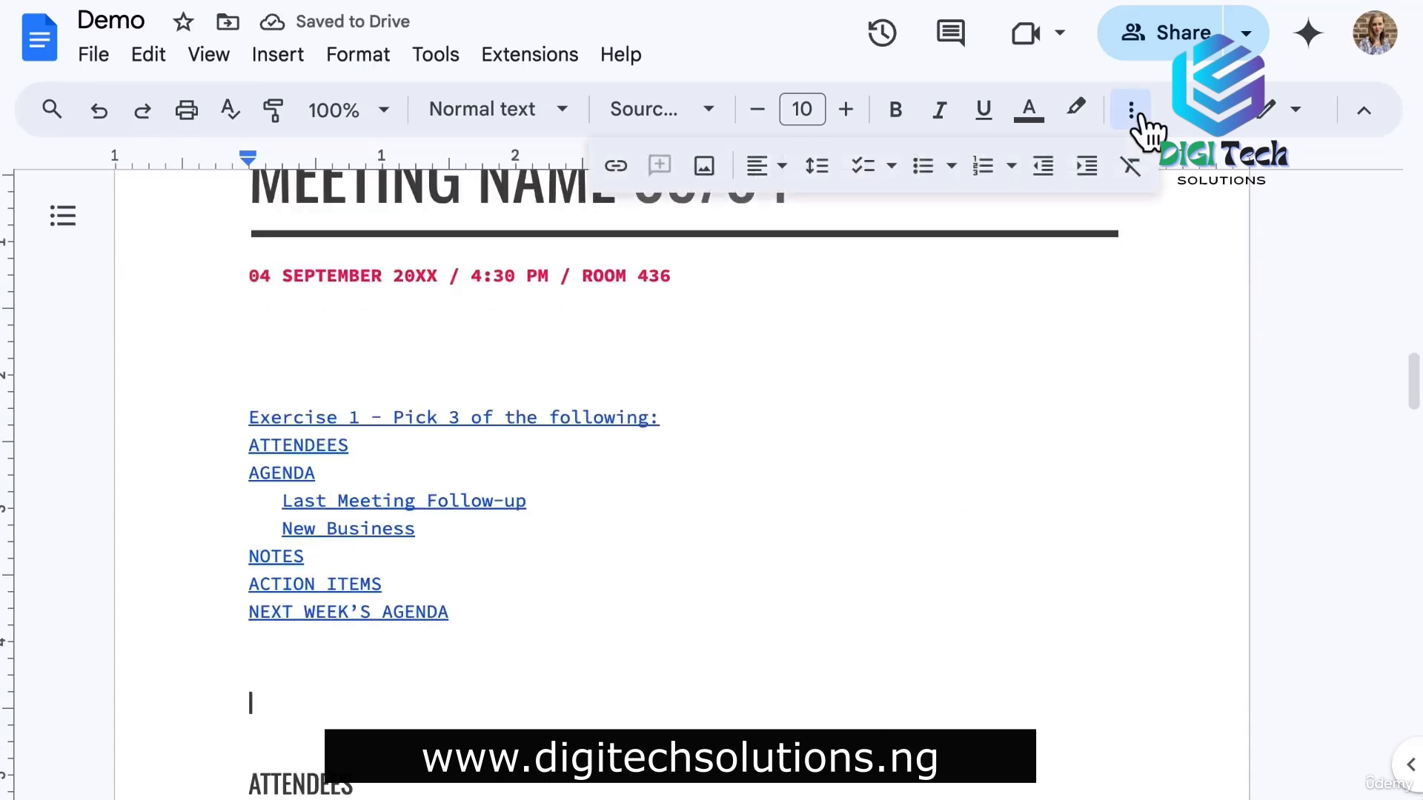
left_click(704, 164)
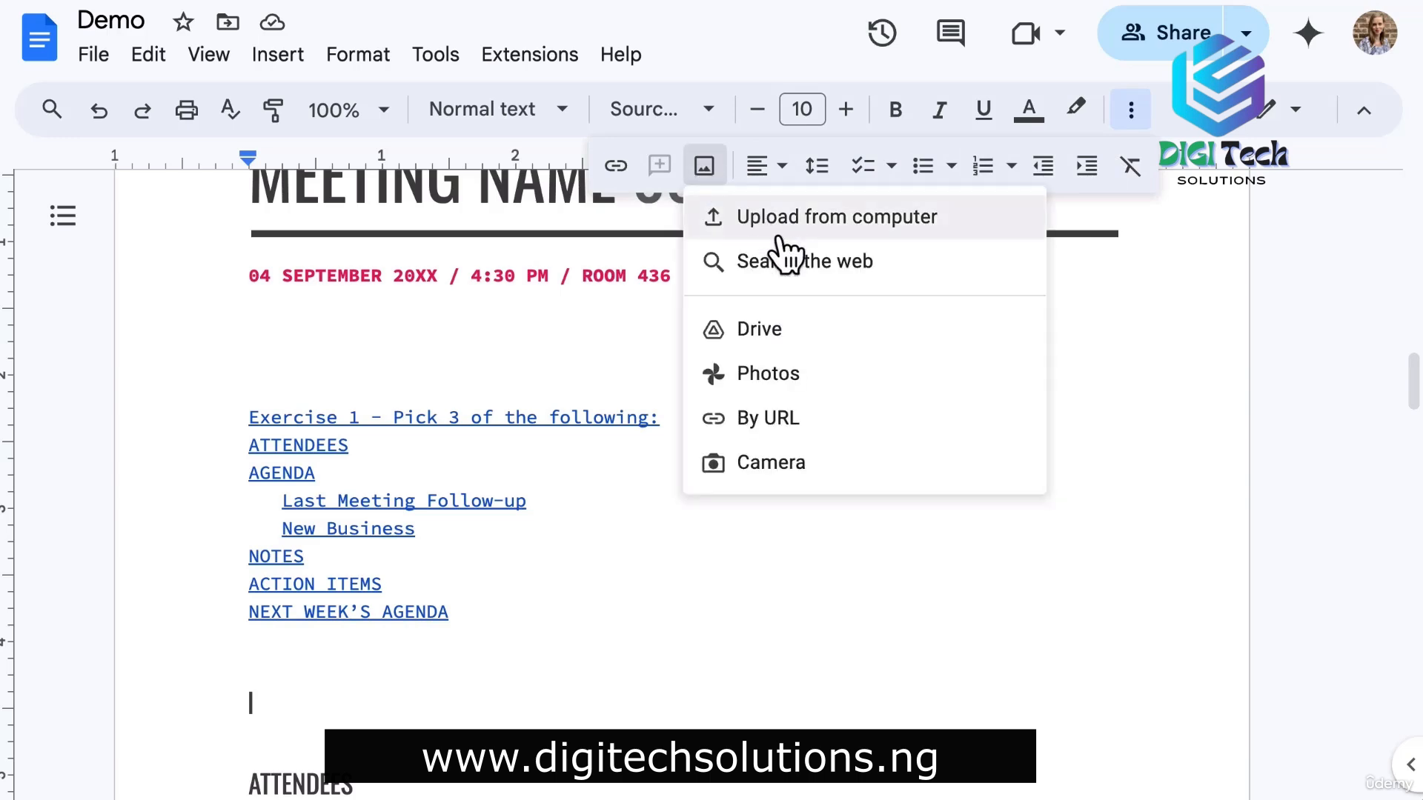
Search the web for 'tree' and insert the green cartoon tree picture.
left_click(800, 261)
type("tr")
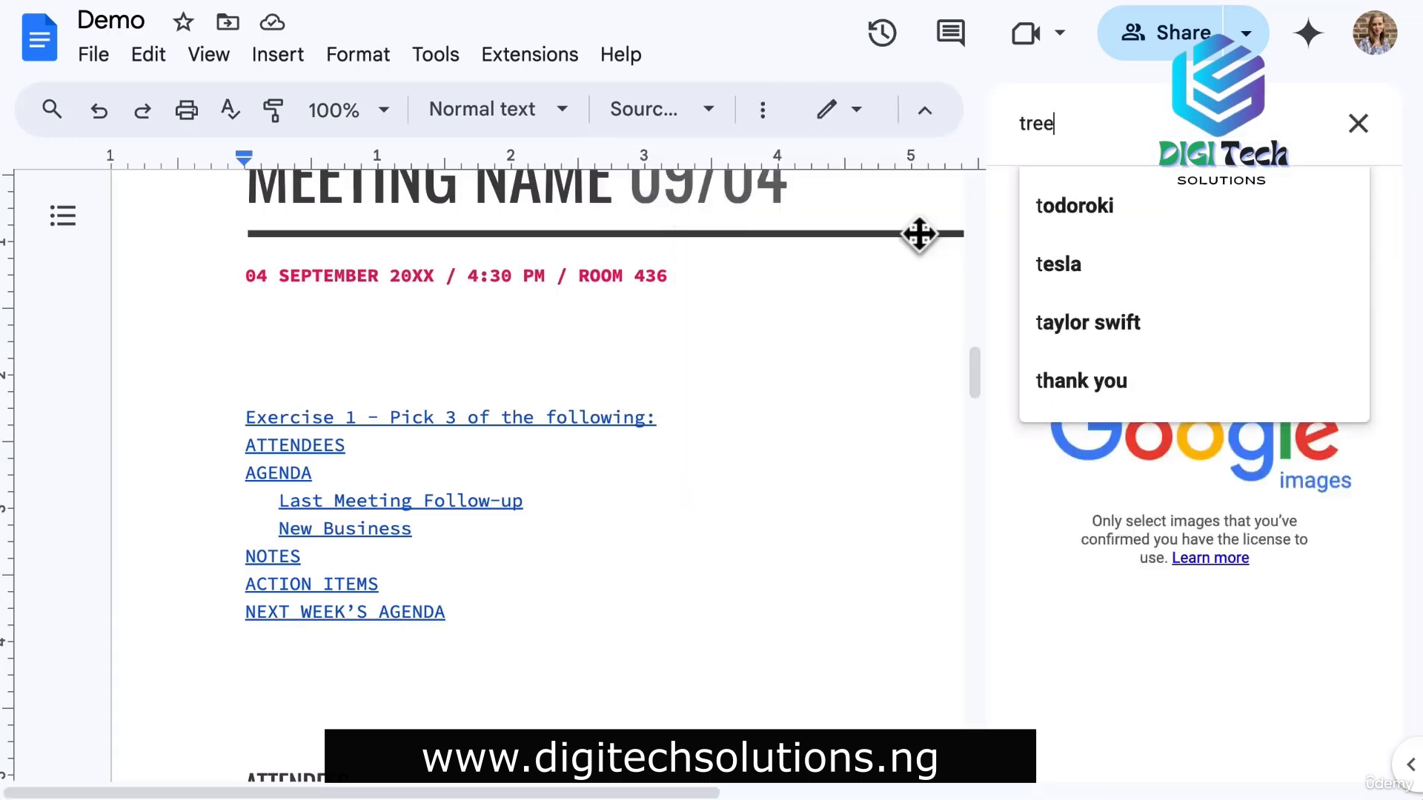
type("ee")
key("Return")
scroll(1296, 524, "down", 3)
left_click(1293, 520)
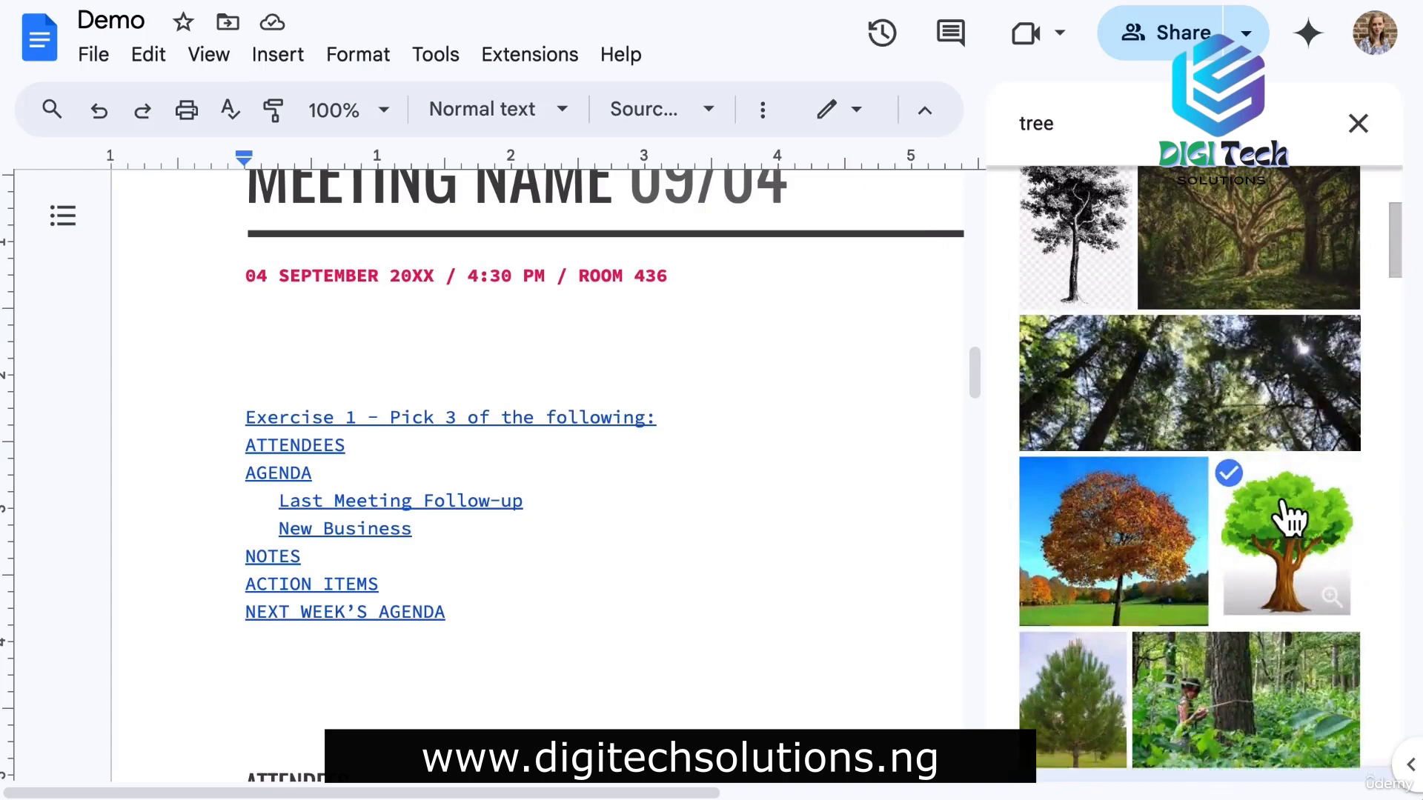
left_click(1323, 740)
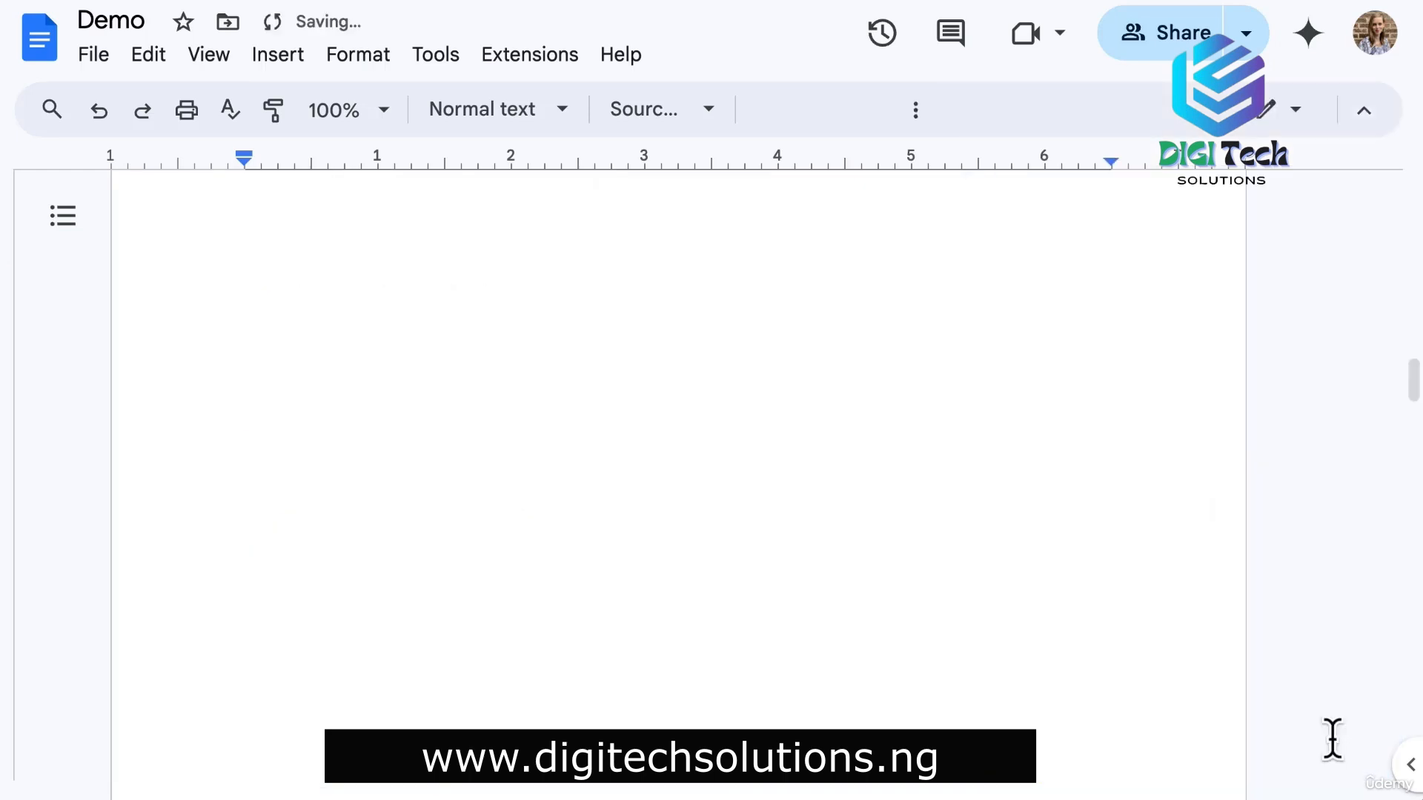
Give the tree image a black 3pt border and add an empty line below it.
left_click(474, 164)
left_click(502, 265)
left_click(523, 166)
left_click(574, 307)
left_click(687, 597)
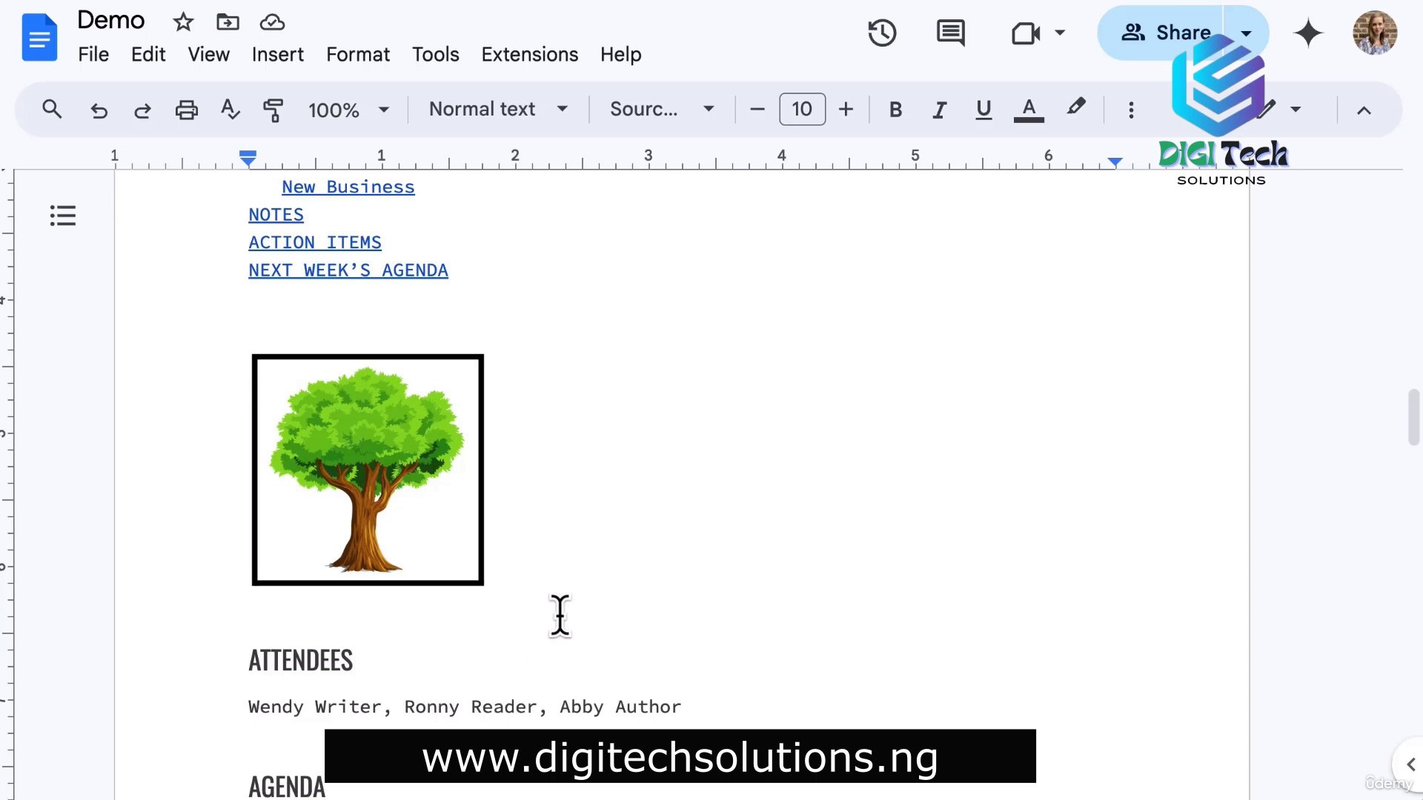
key("Return")
scroll(549, 591, "down", 2)
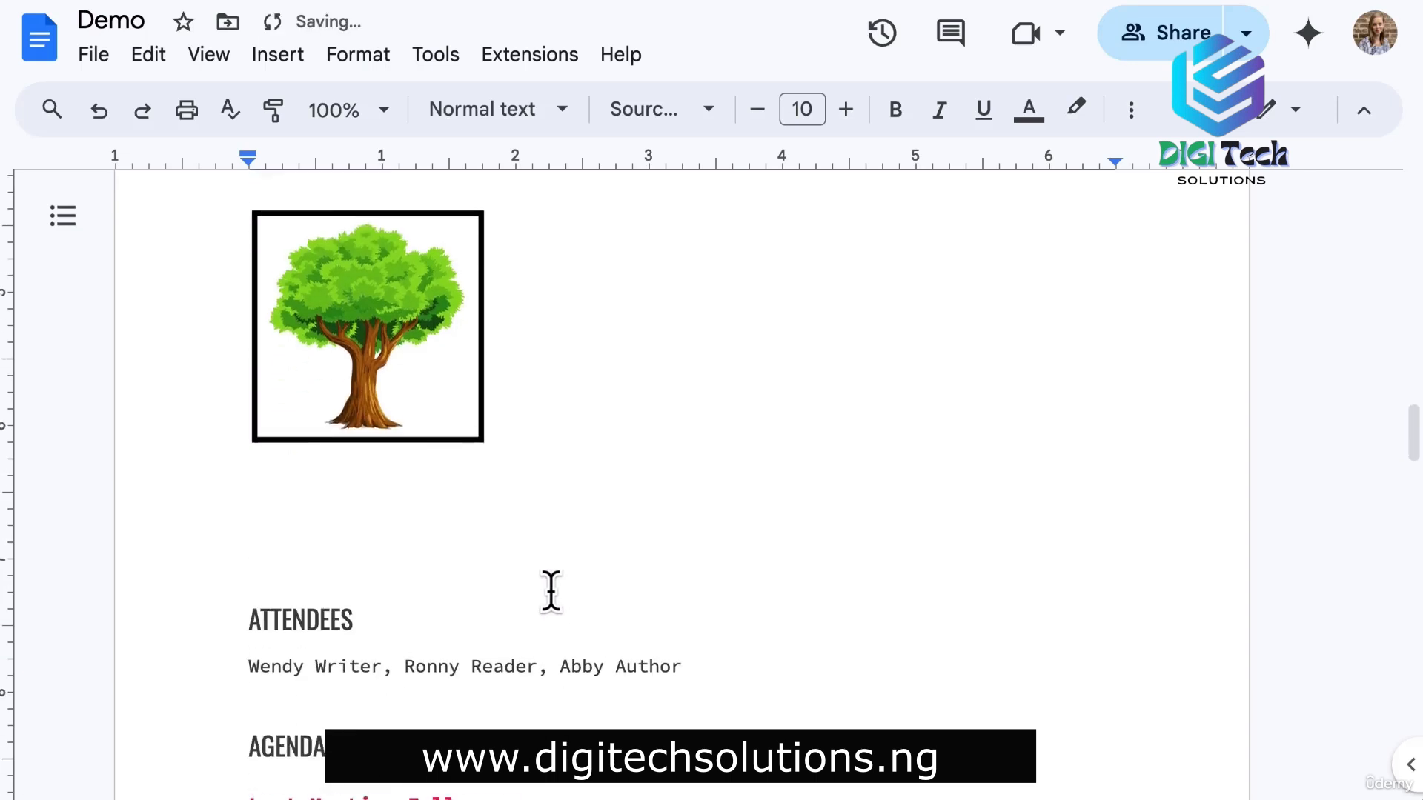
left_click(300, 63)
Insert a 3x4 table and type Title into the header cells.
mouse_move(486, 167)
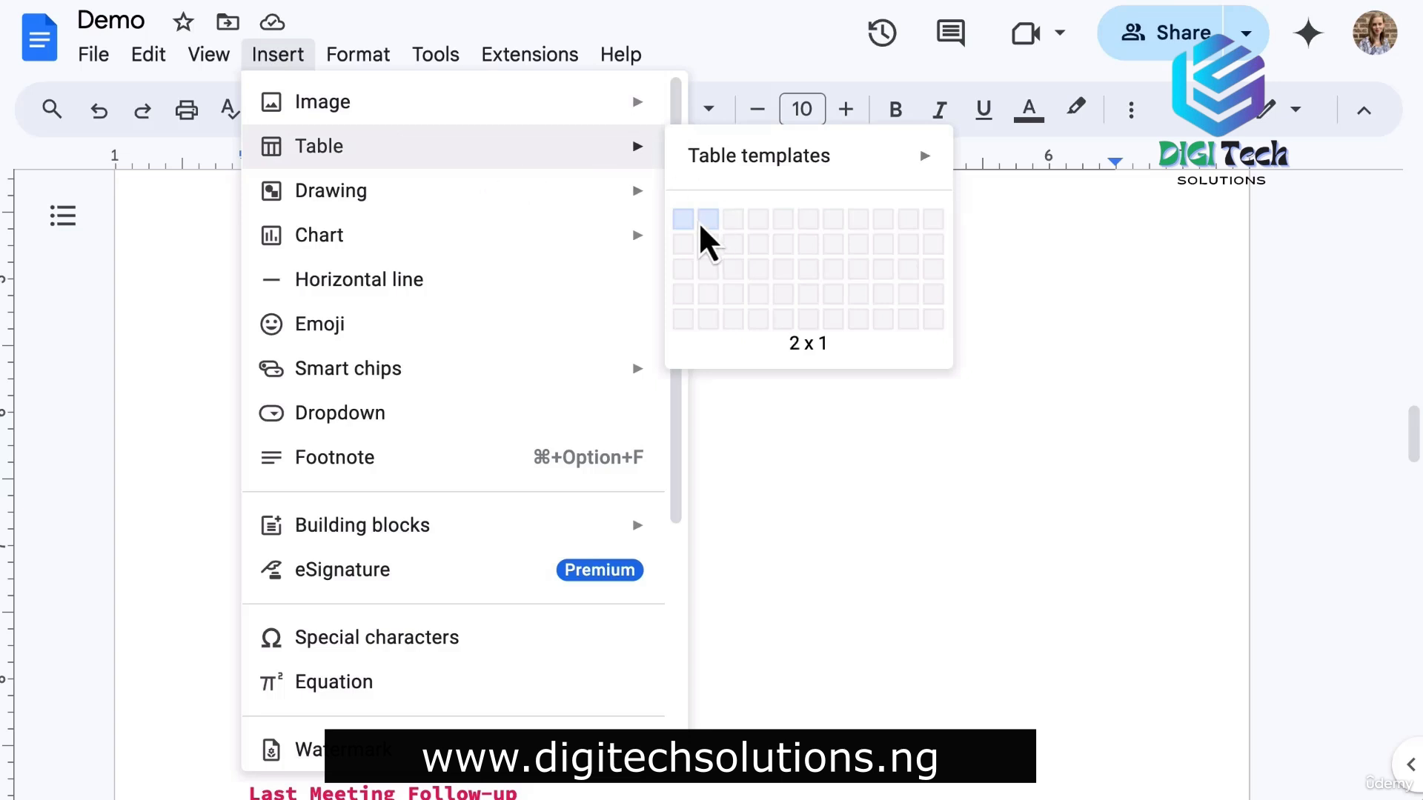
left_click(733, 295)
type("Title")
key("Tab")
type("Title")
key("Tab")
type("Title")
key("Tab")
Fill the table rows with A/B/C, 1/2/3 and Yes/No/No.
type("A")
key("Down")
type("B")
key("Up")
key("Up")
type("Yes")
key("Down")
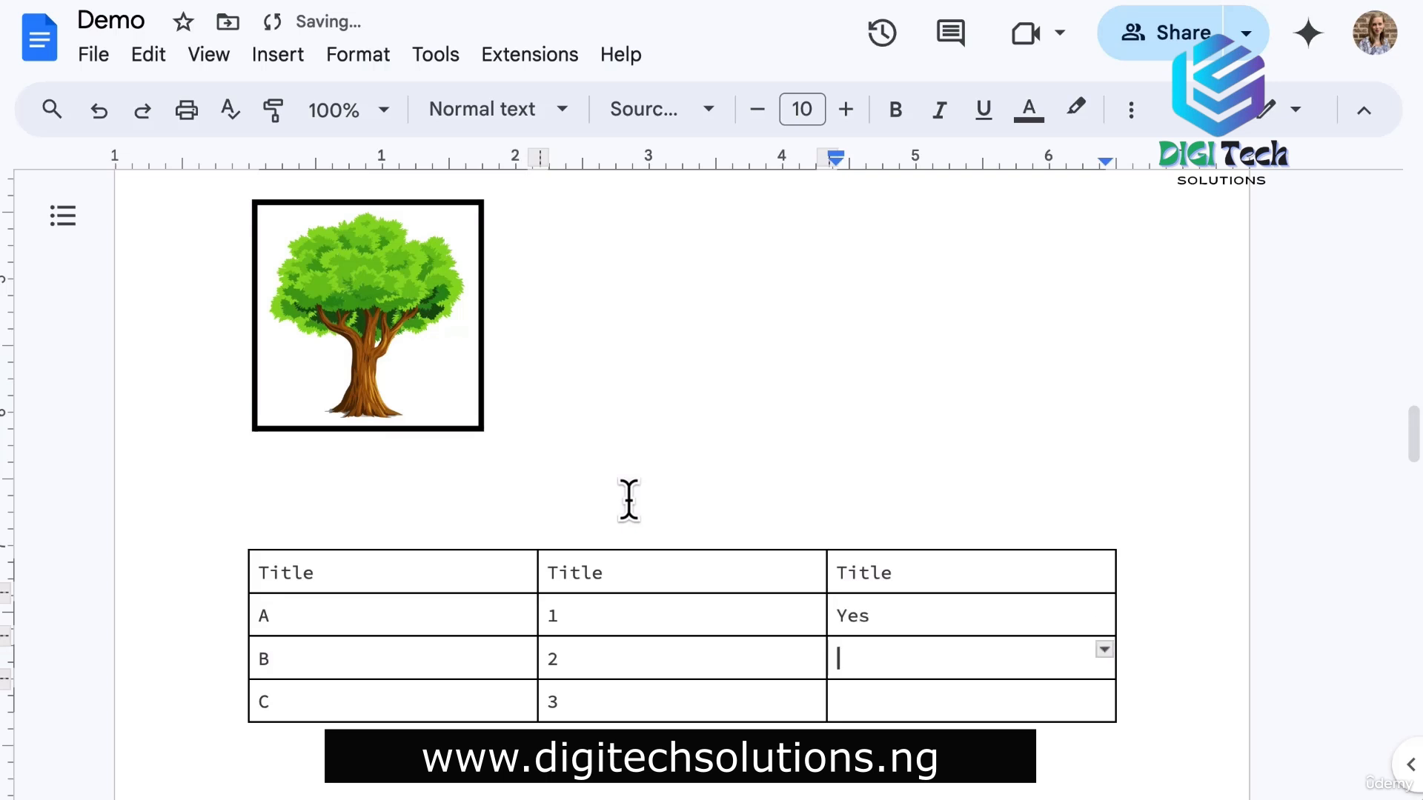
type("No")
key("Down")
type("No")
scroll(416, 578, "down", 2)
left_click(337, 615)
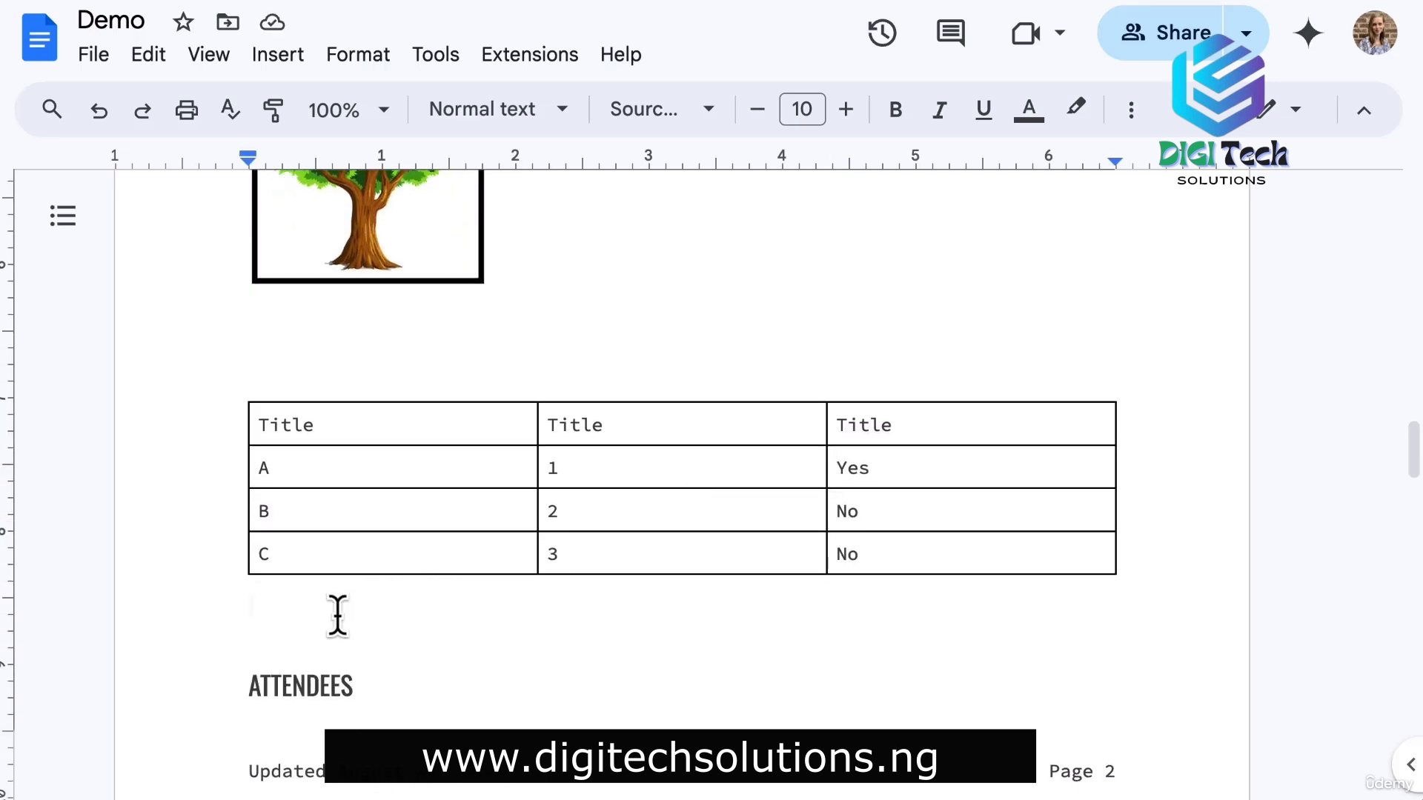
Insert the Project assets building block as a File/Description/Status table.
left_click(273, 60)
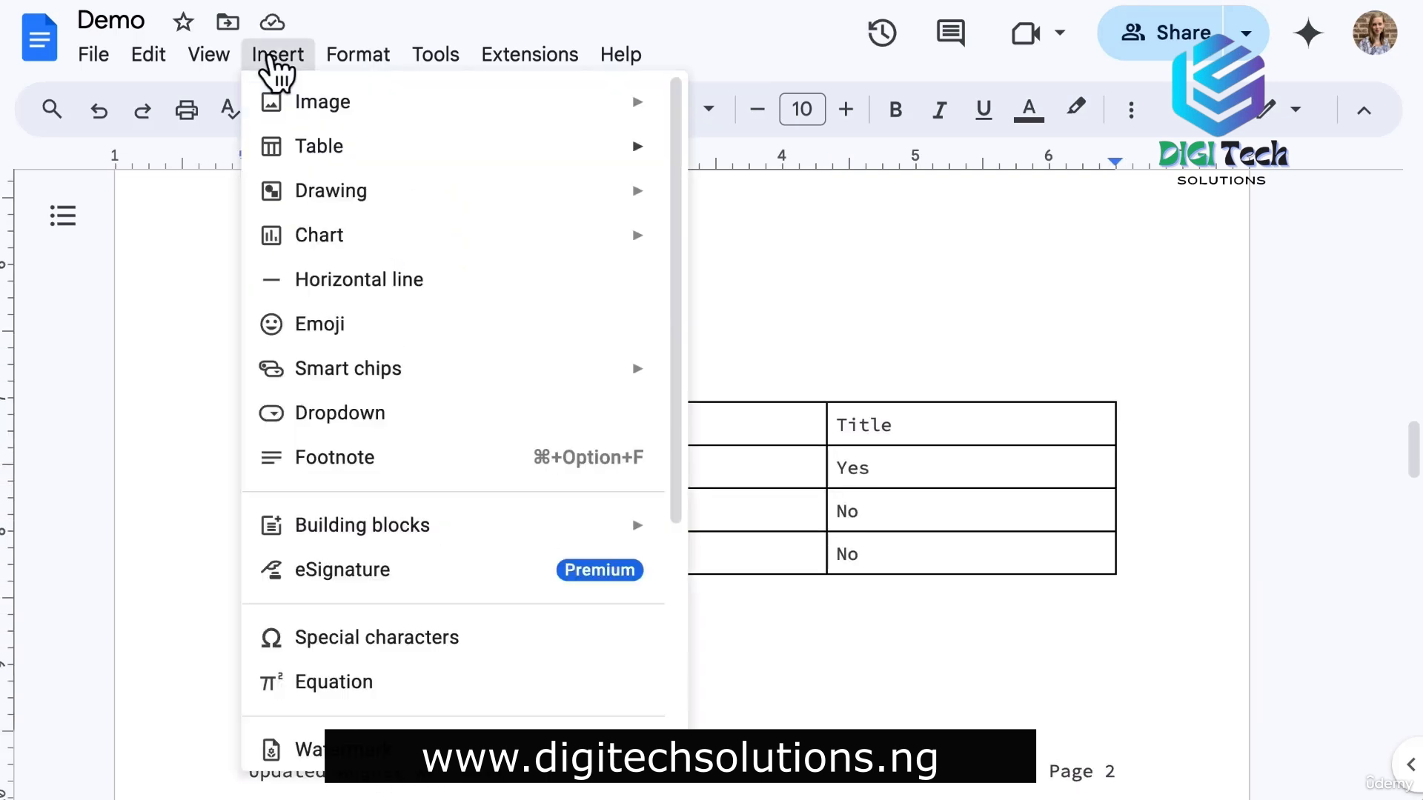
mouse_move(603, 541)
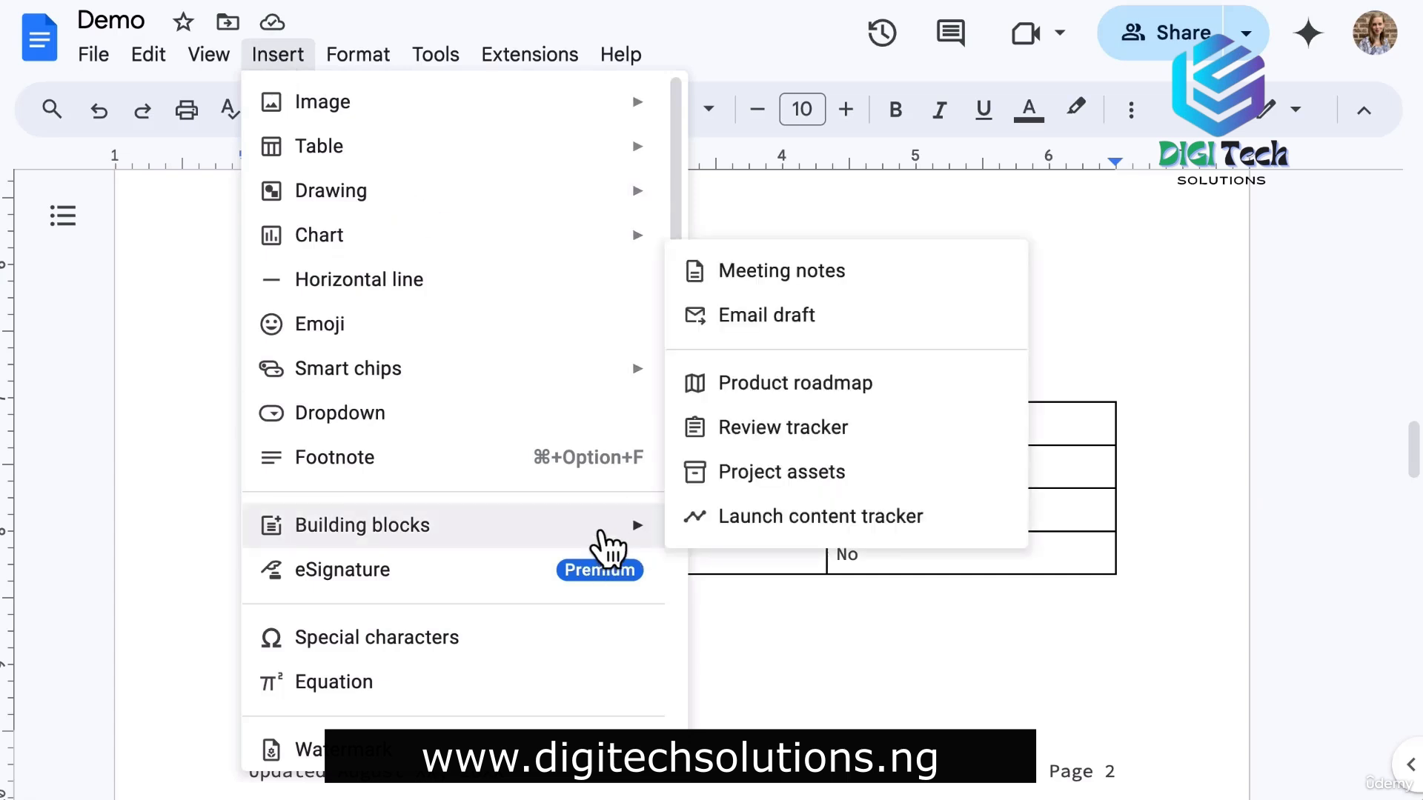
left_click(822, 481)
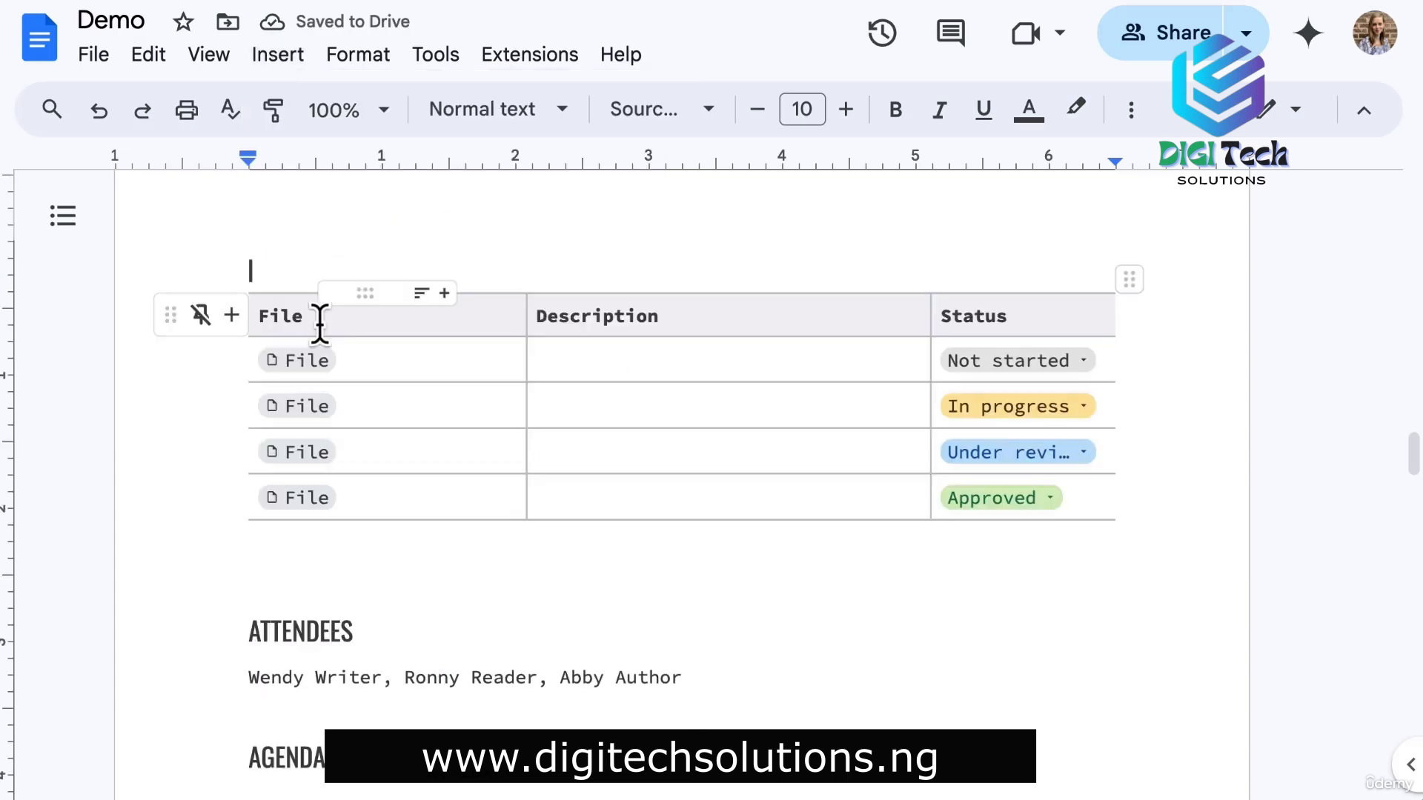
left_click(560, 358)
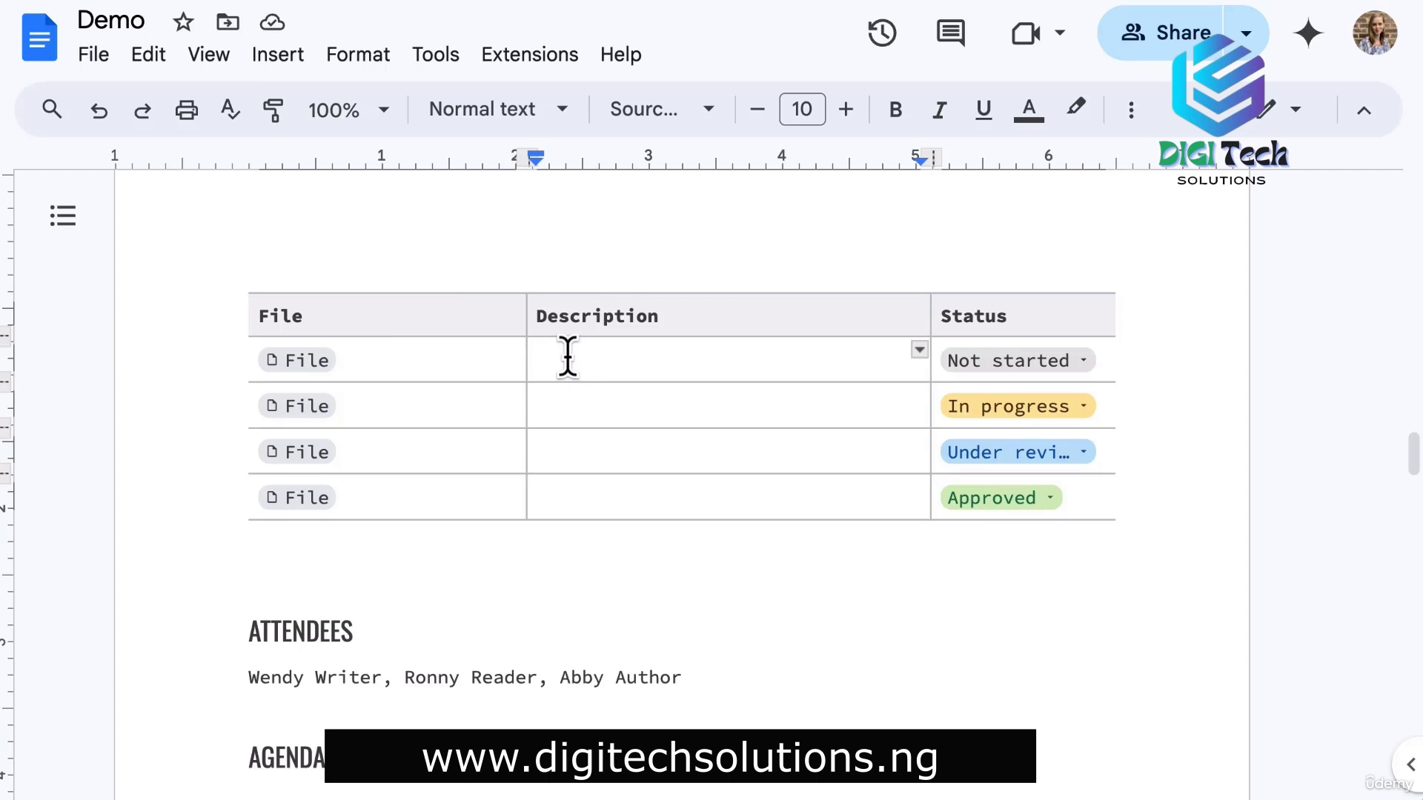
left_click(1073, 369)
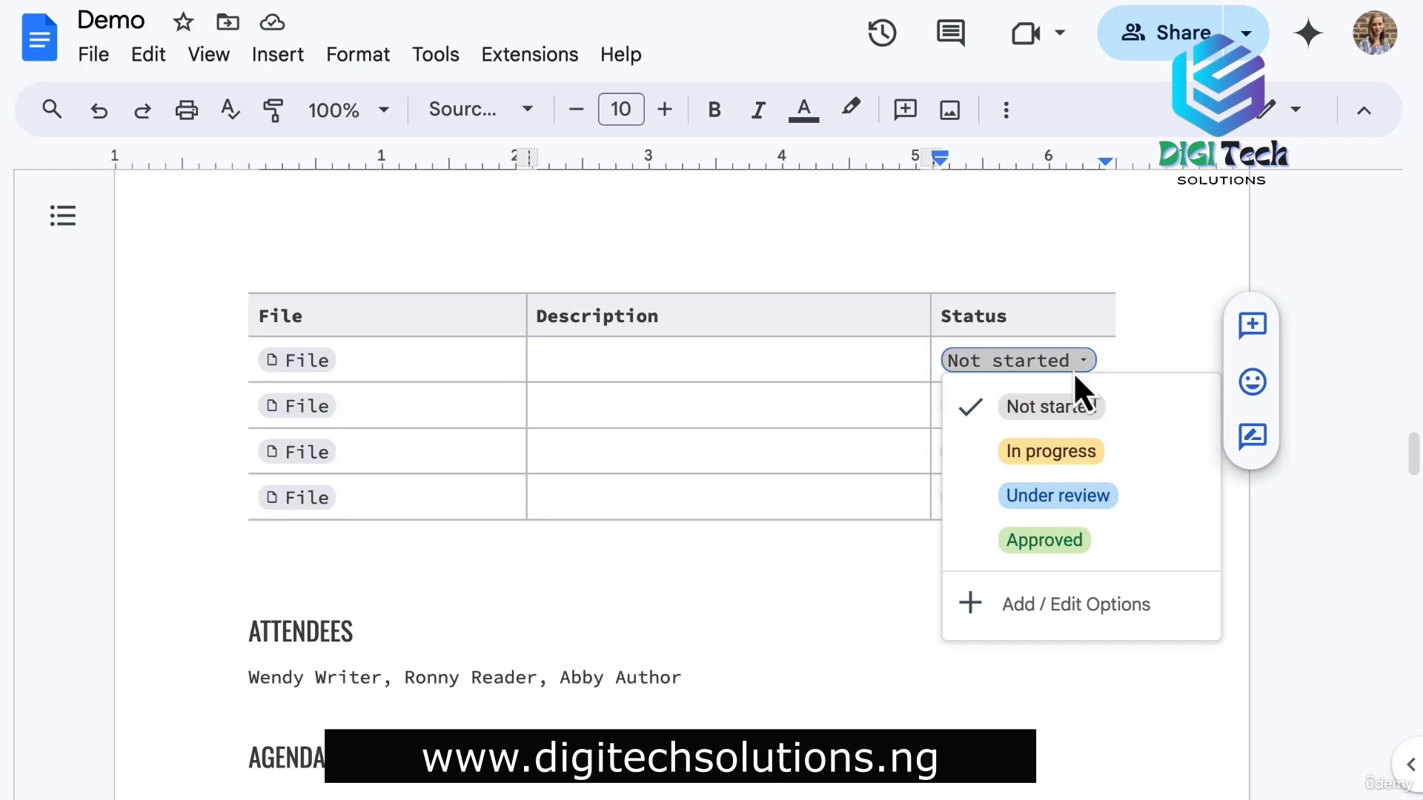
left_click(1073, 371)
Add a Project status preset dropdown, reading Not Started, to the first Description cell.
left_click(612, 366)
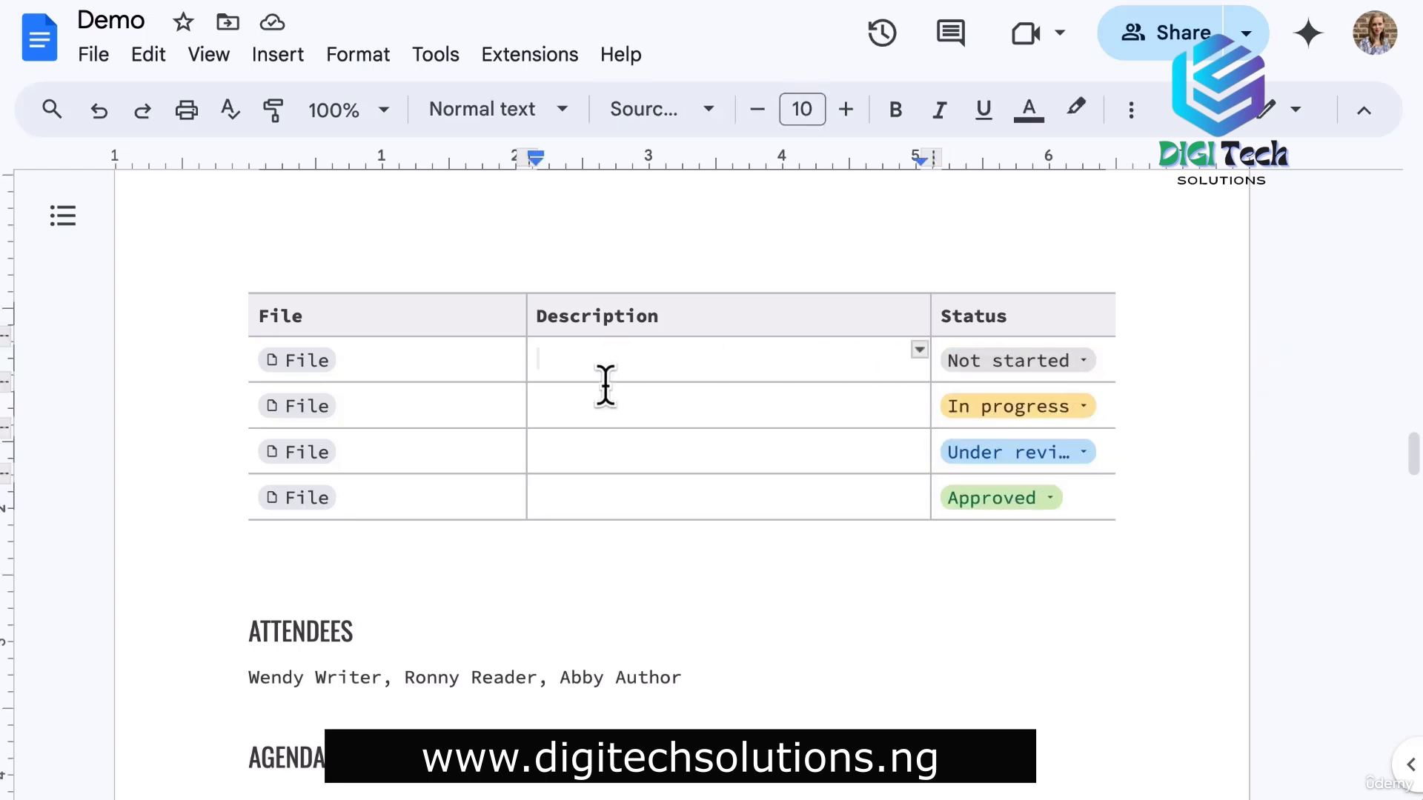
left_click(310, 66)
left_click(337, 412)
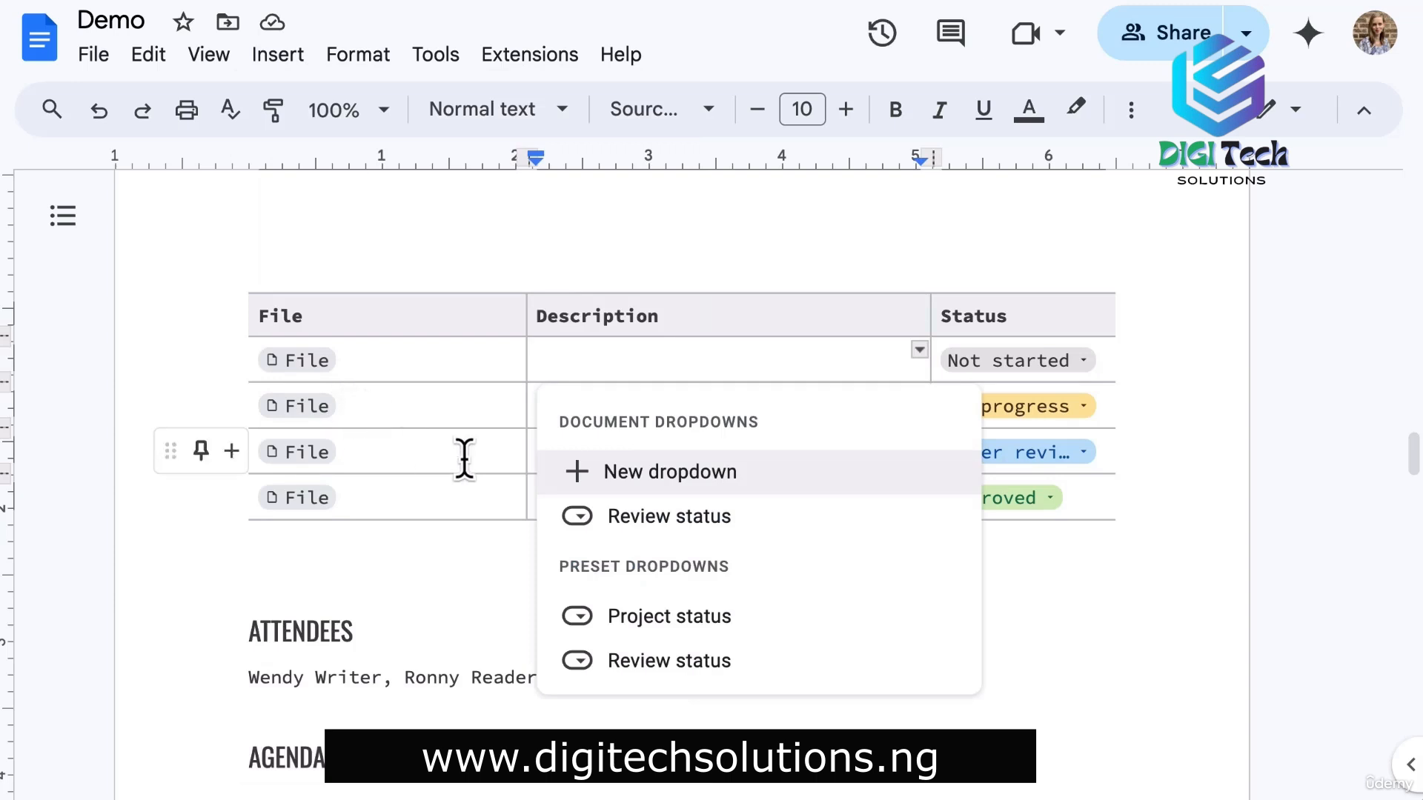
scroll(738, 530, "down", 1)
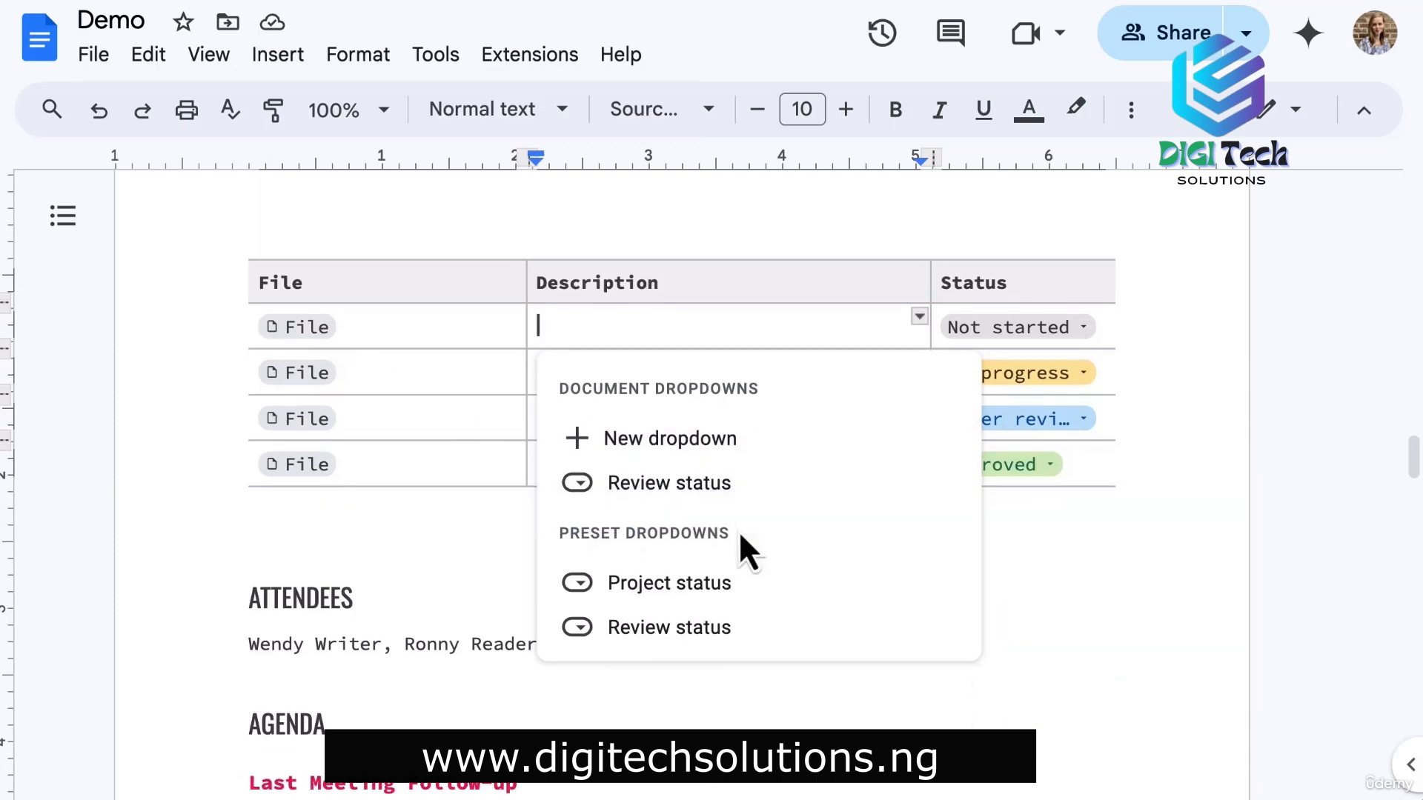
left_click(663, 586)
key("Down")
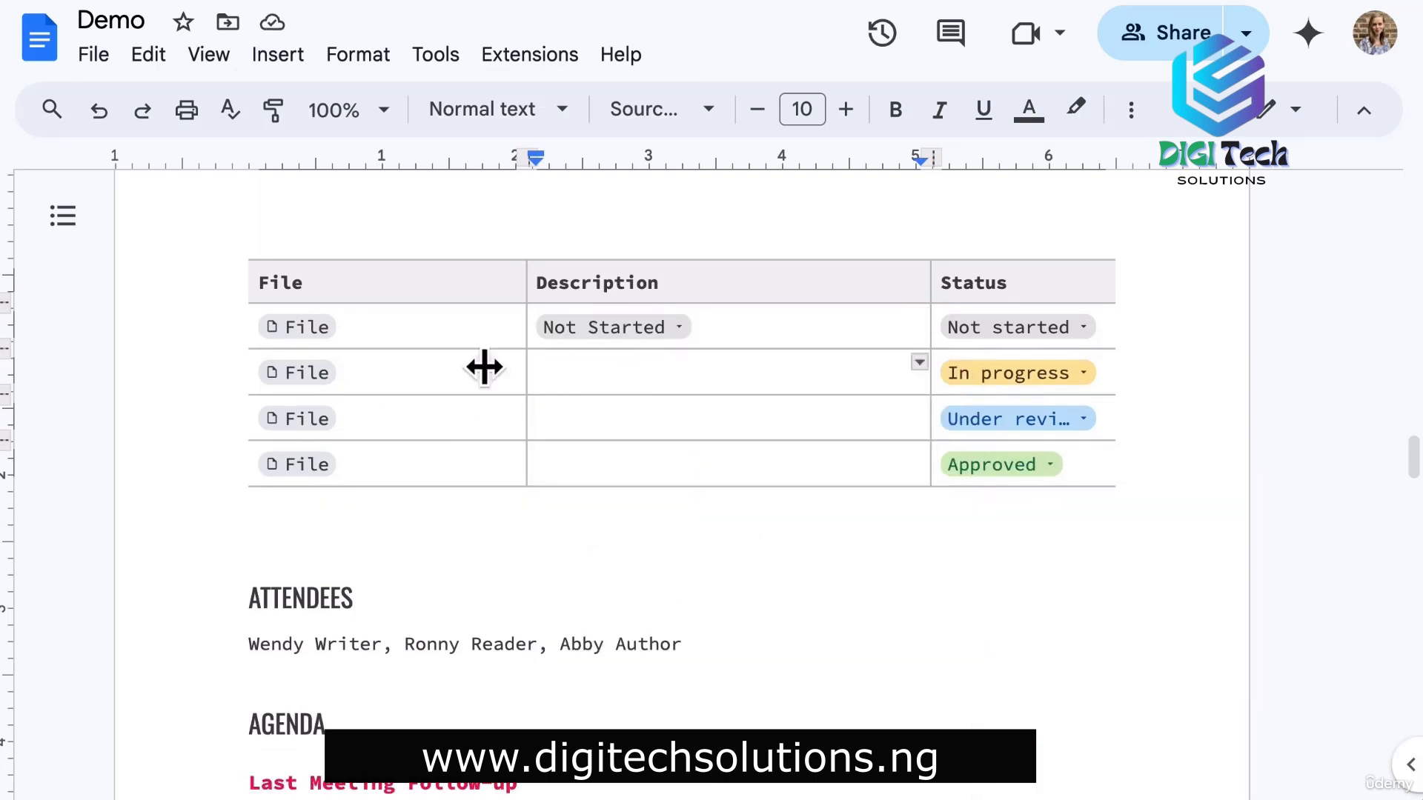
left_click(414, 324)
left_click(280, 55)
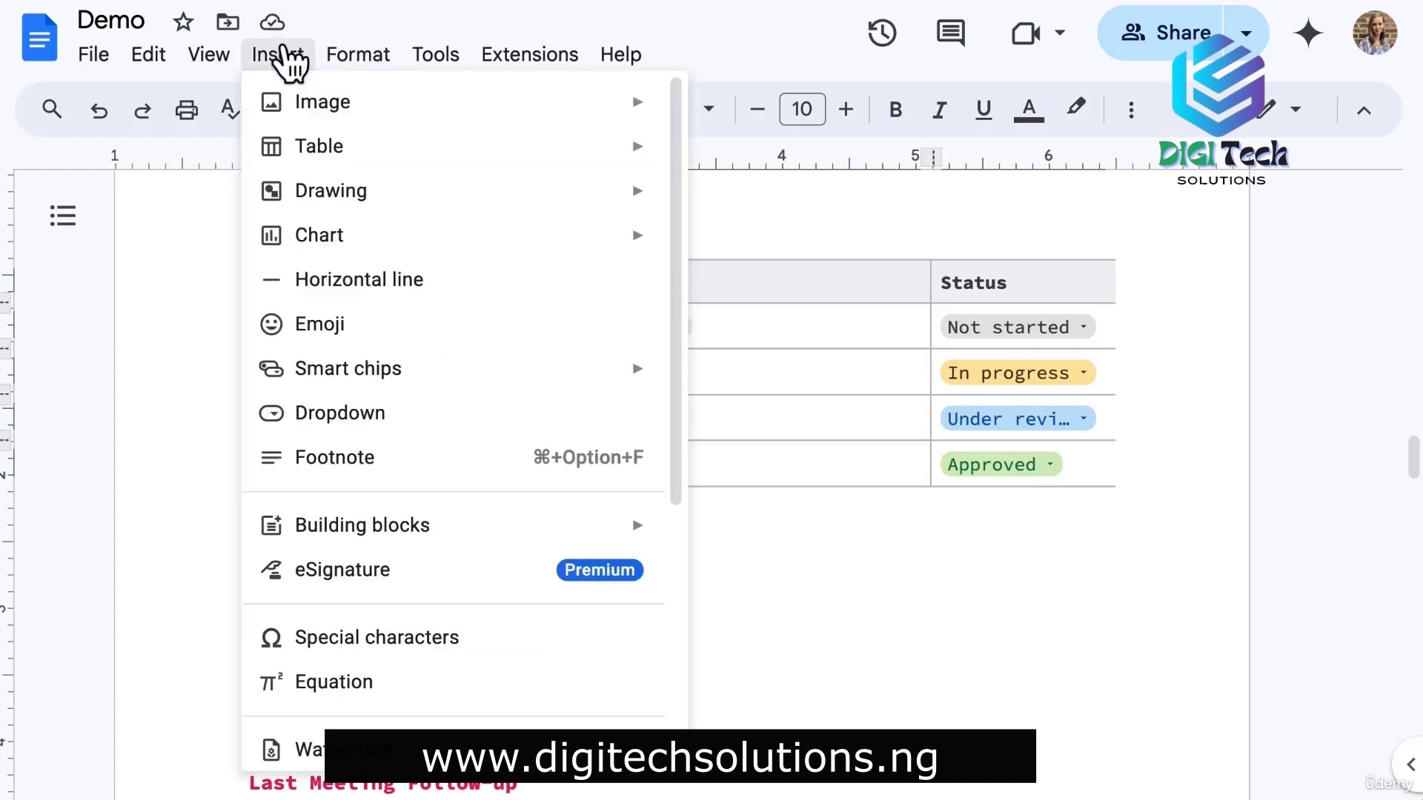
Put a File smart chip for Demo Doc into the assets table's first File cell.
mouse_move(549, 384)
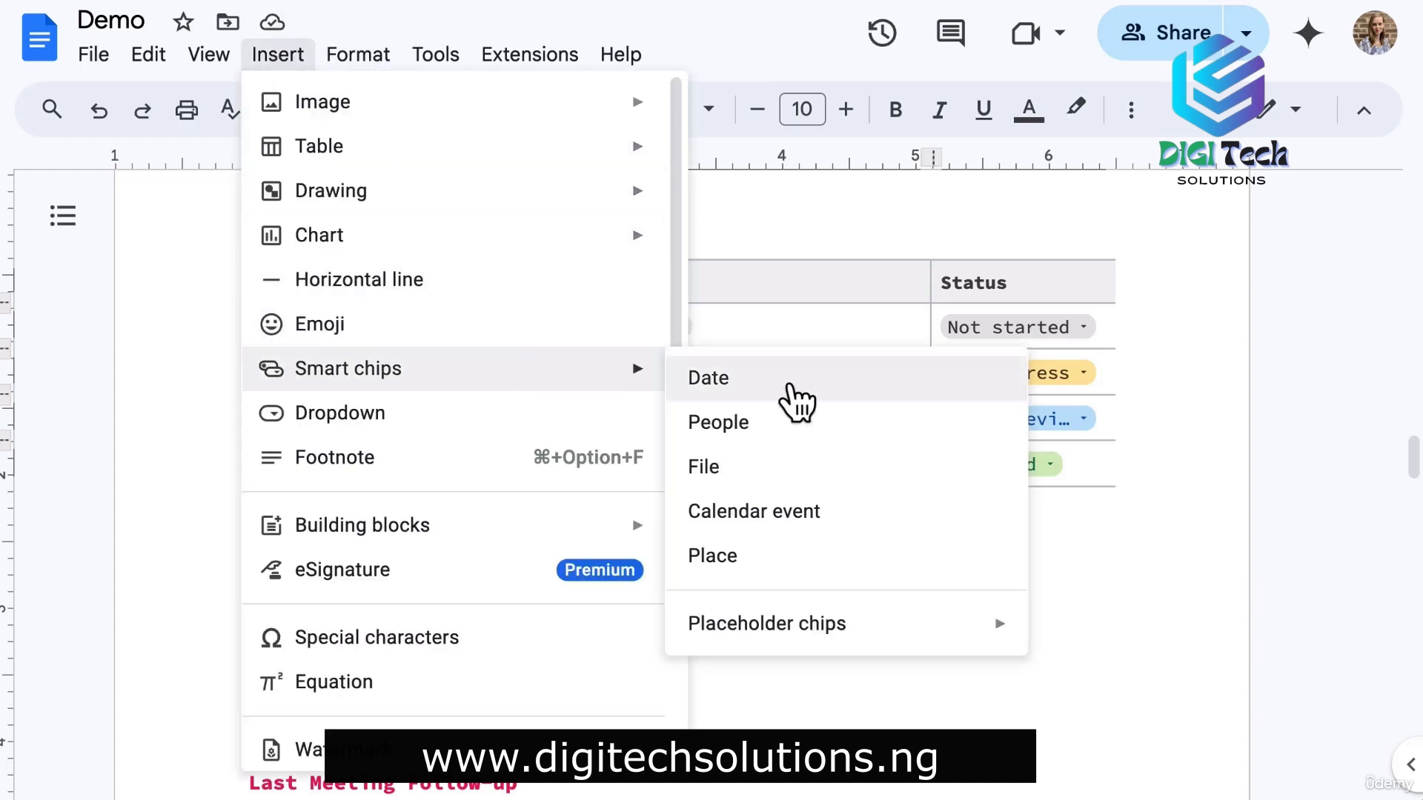
left_click(799, 487)
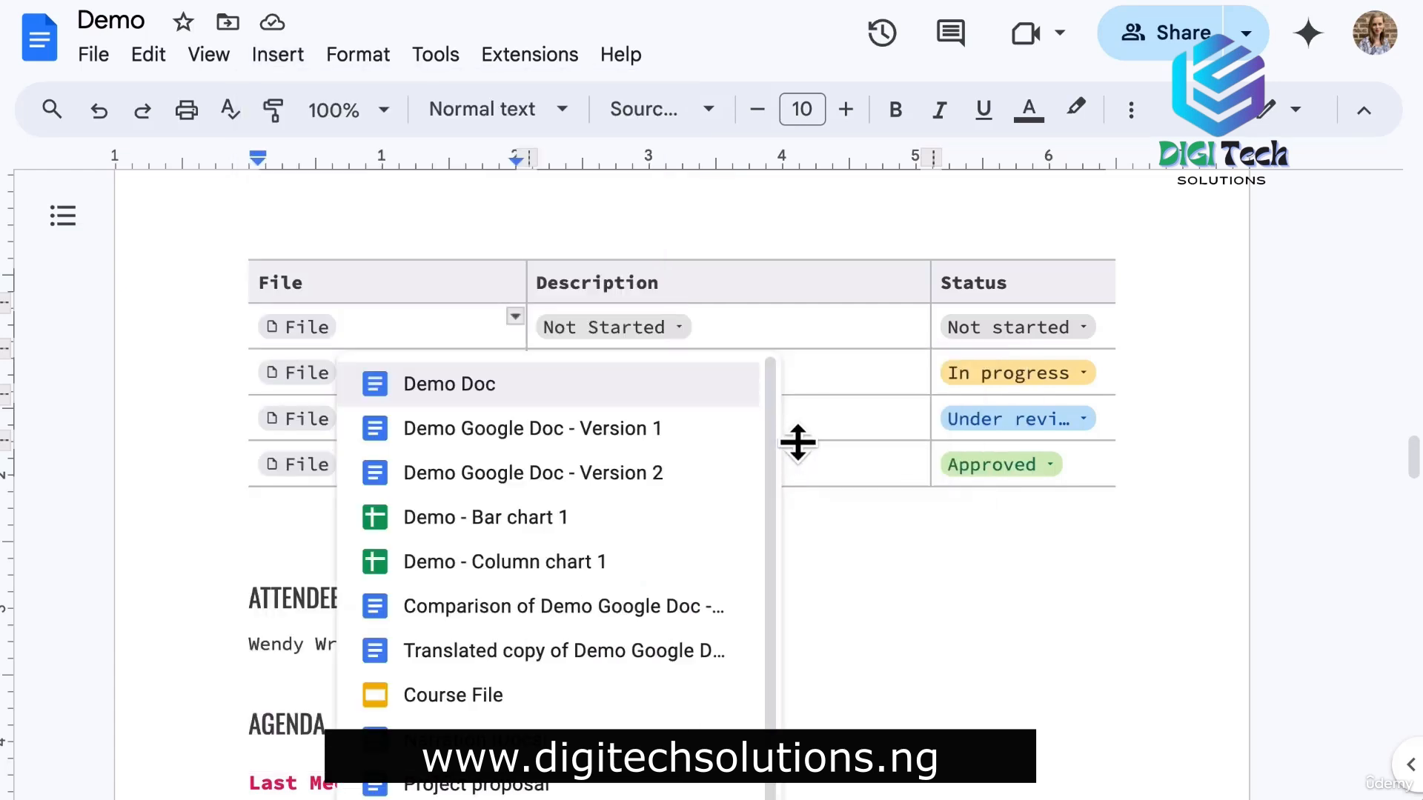
left_click(521, 381)
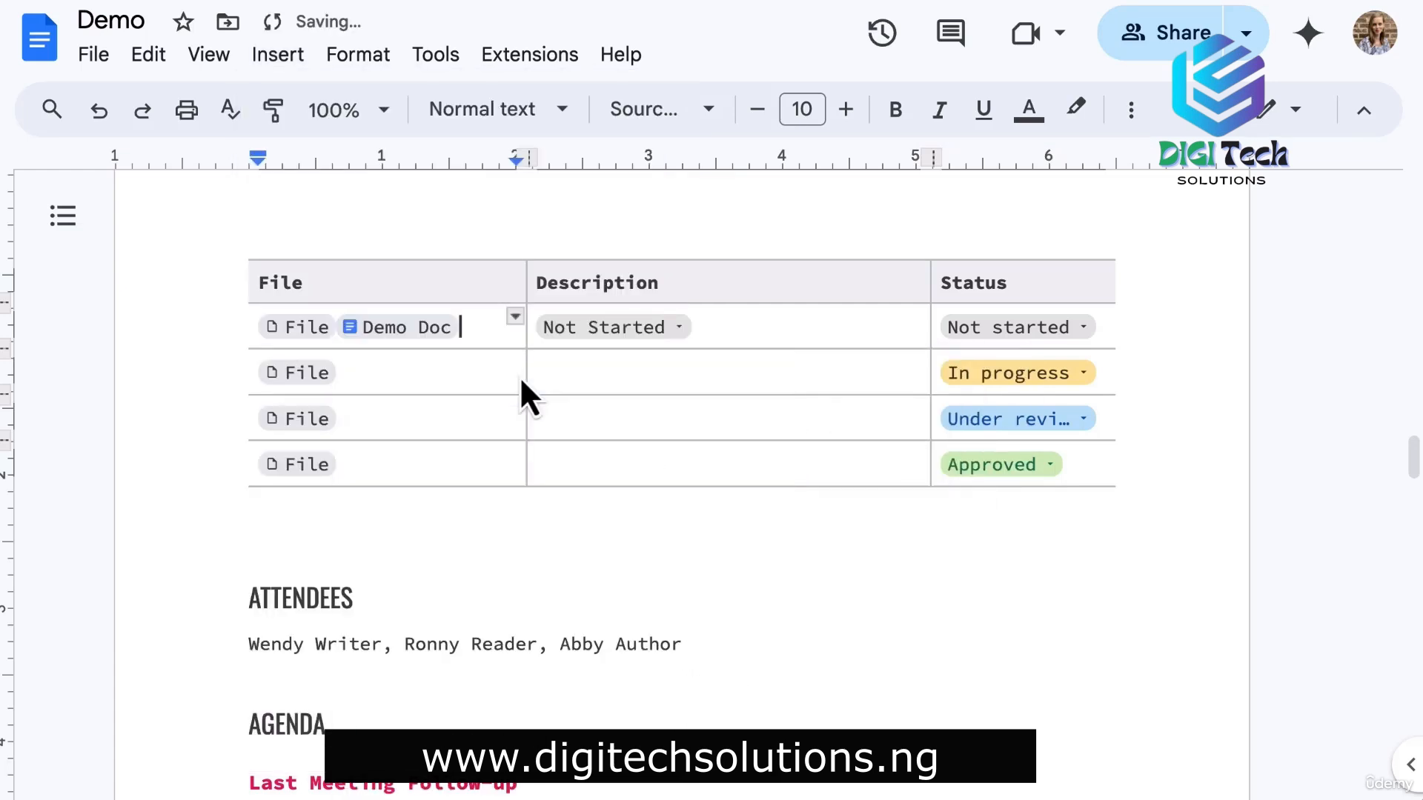
left_click(1165, 489)
scroll(1167, 487, "up", 20)
scroll(1165, 488, "down", 2)
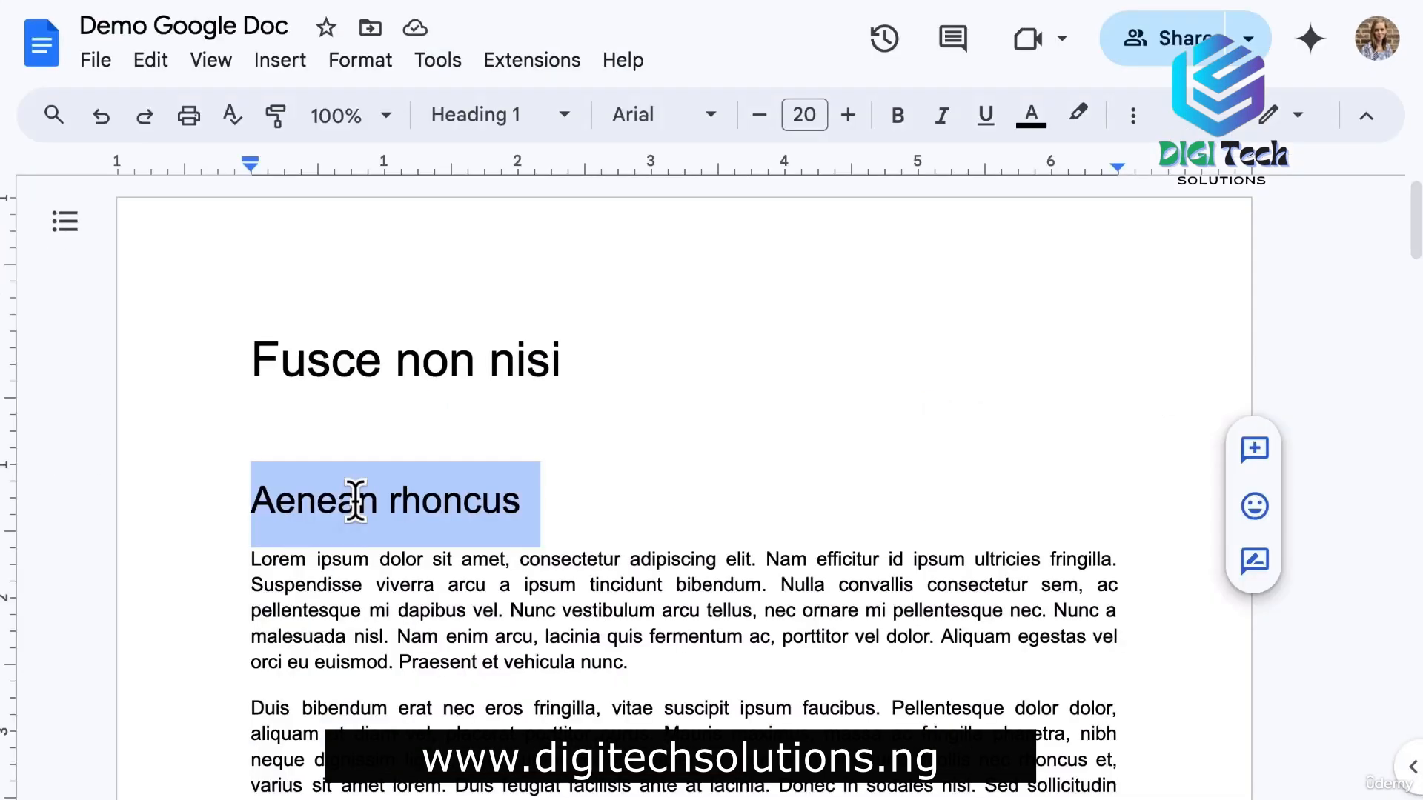
Make the Aenean rhoncus heading bold, blue and set in Impact.
left_click(897, 115)
left_click(1030, 115)
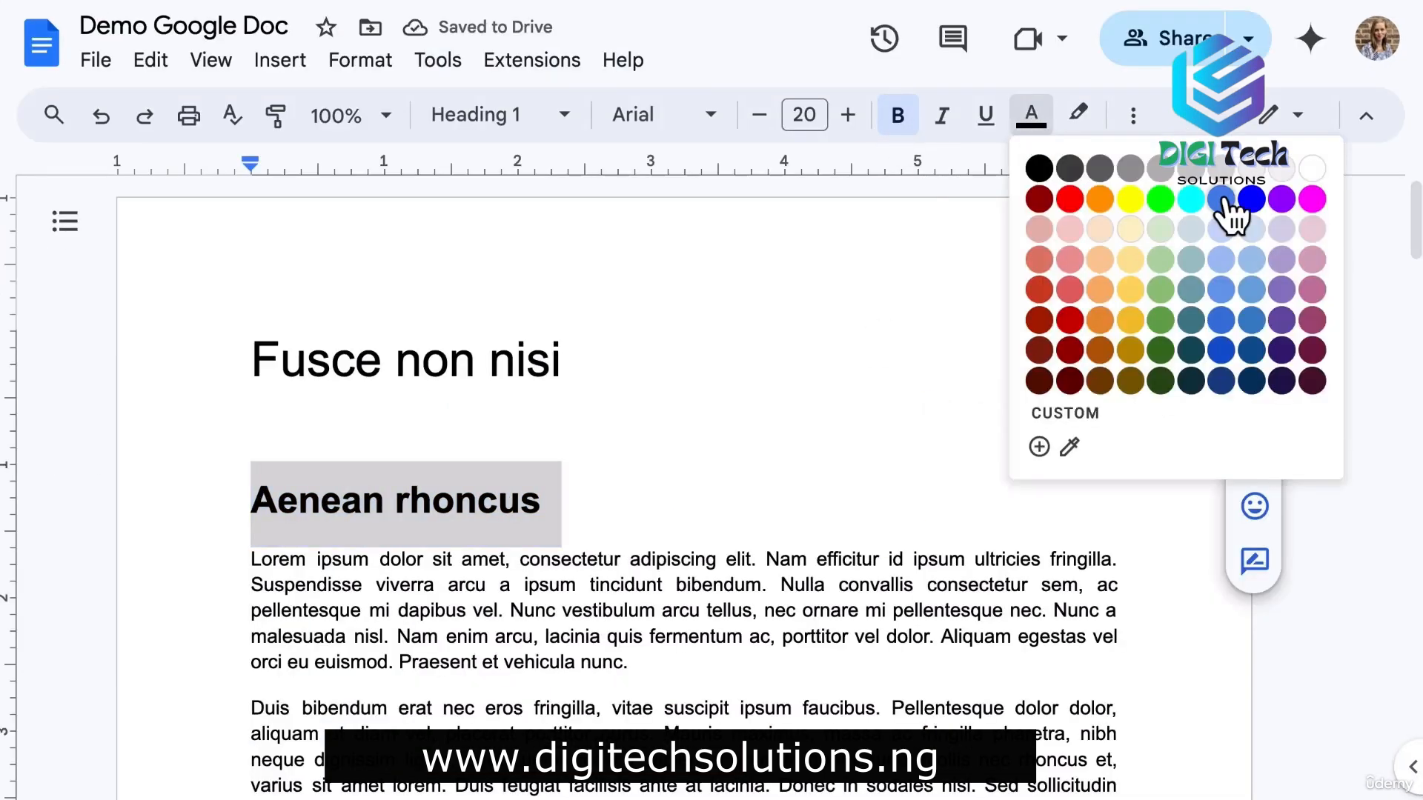
left_click(1222, 198)
left_click(660, 114)
left_click(722, 275)
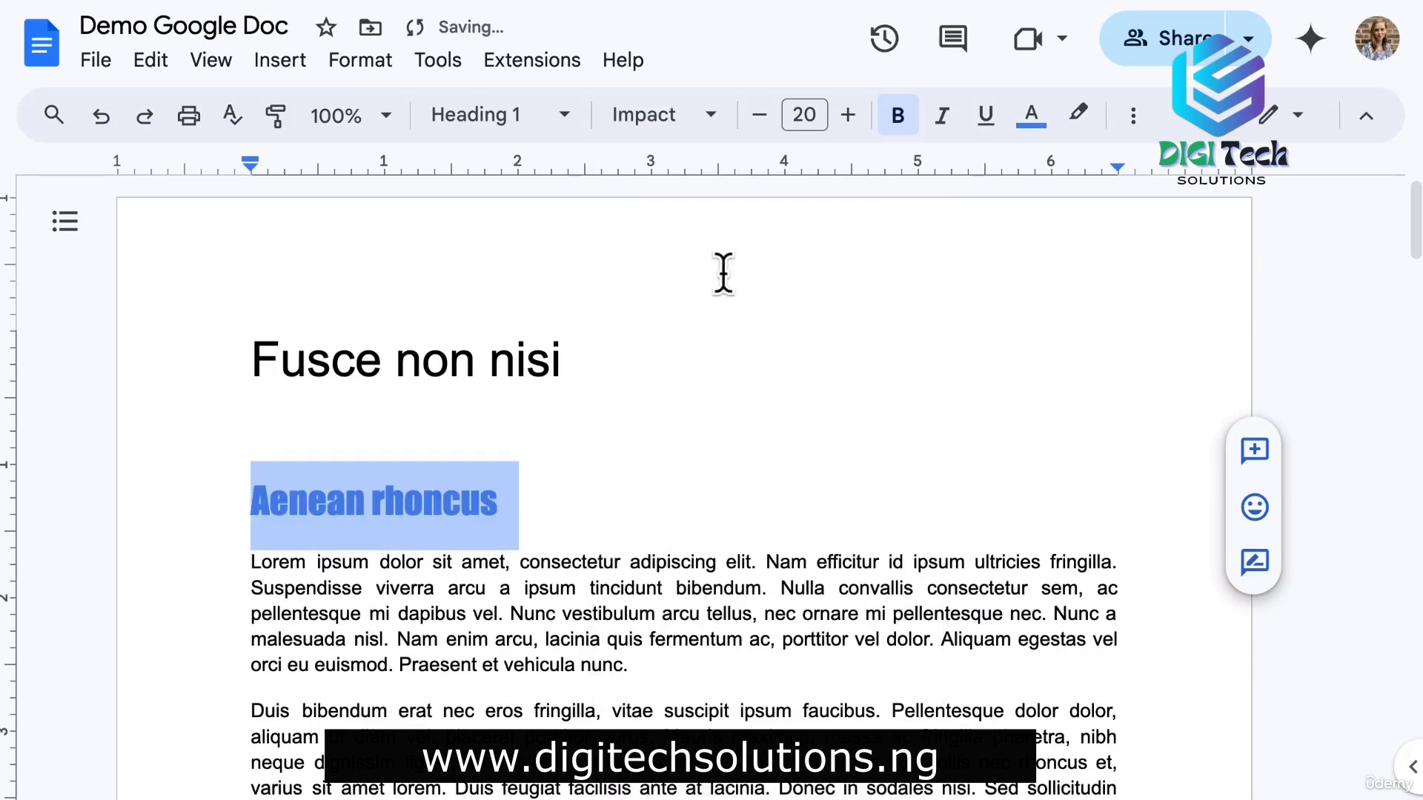
Update the Heading 1 style to match the restyled heading.
left_click(504, 114)
mouse_move(677, 485)
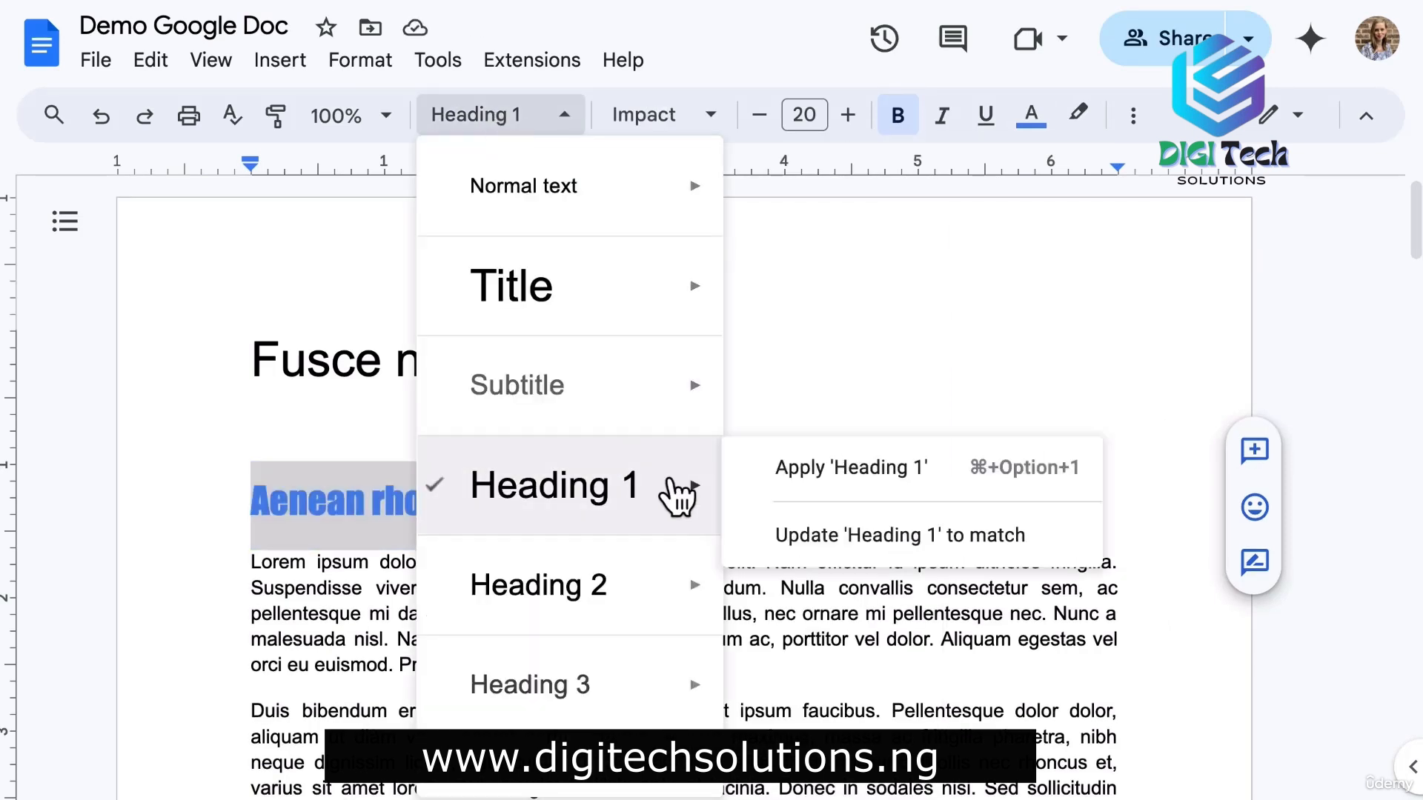
left_click(863, 546)
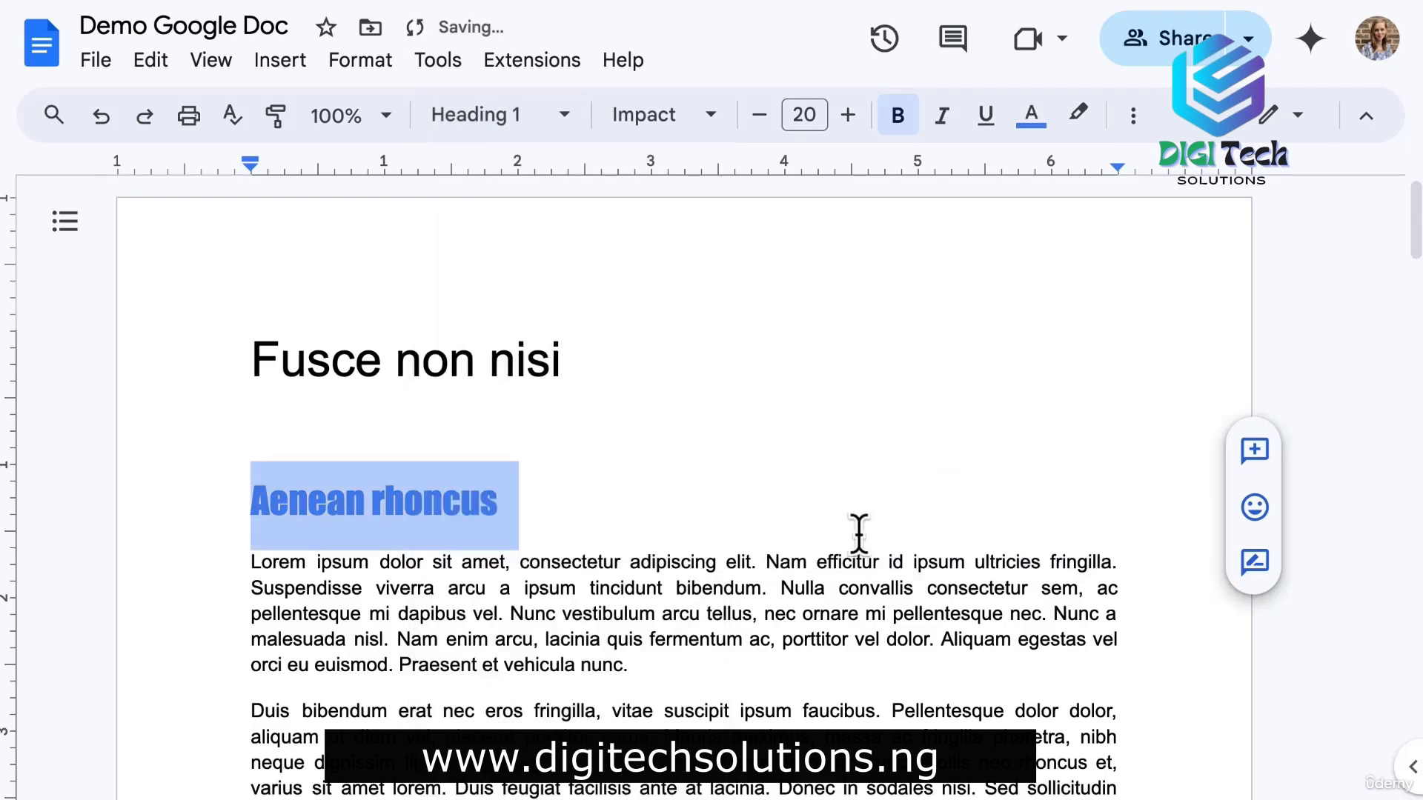
scroll(860, 536, "down", 10)
scroll(859, 533, "down", 5)
scroll(858, 534, "up", 15)
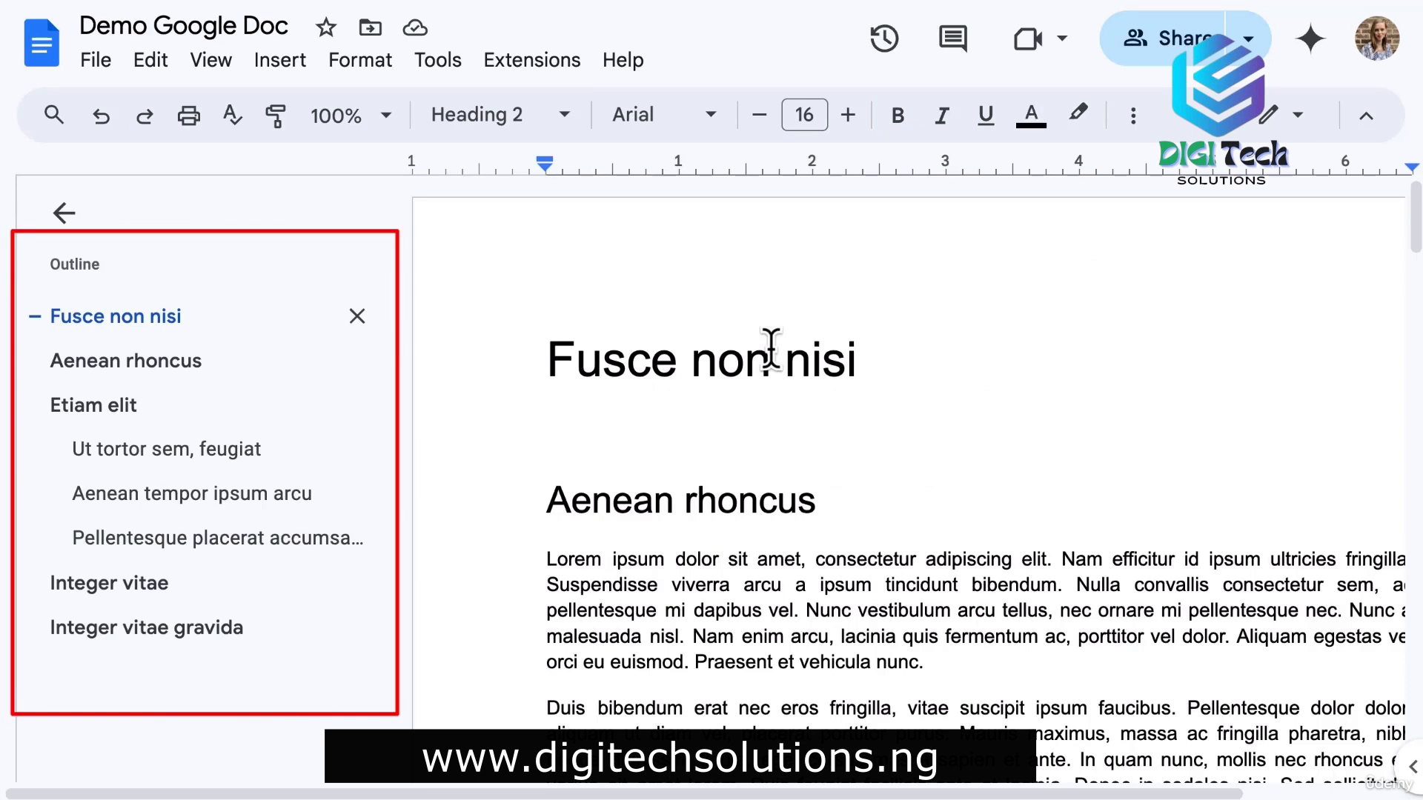
Insert the org-chart drawing from Drive, linked to its source.
left_click(278, 60)
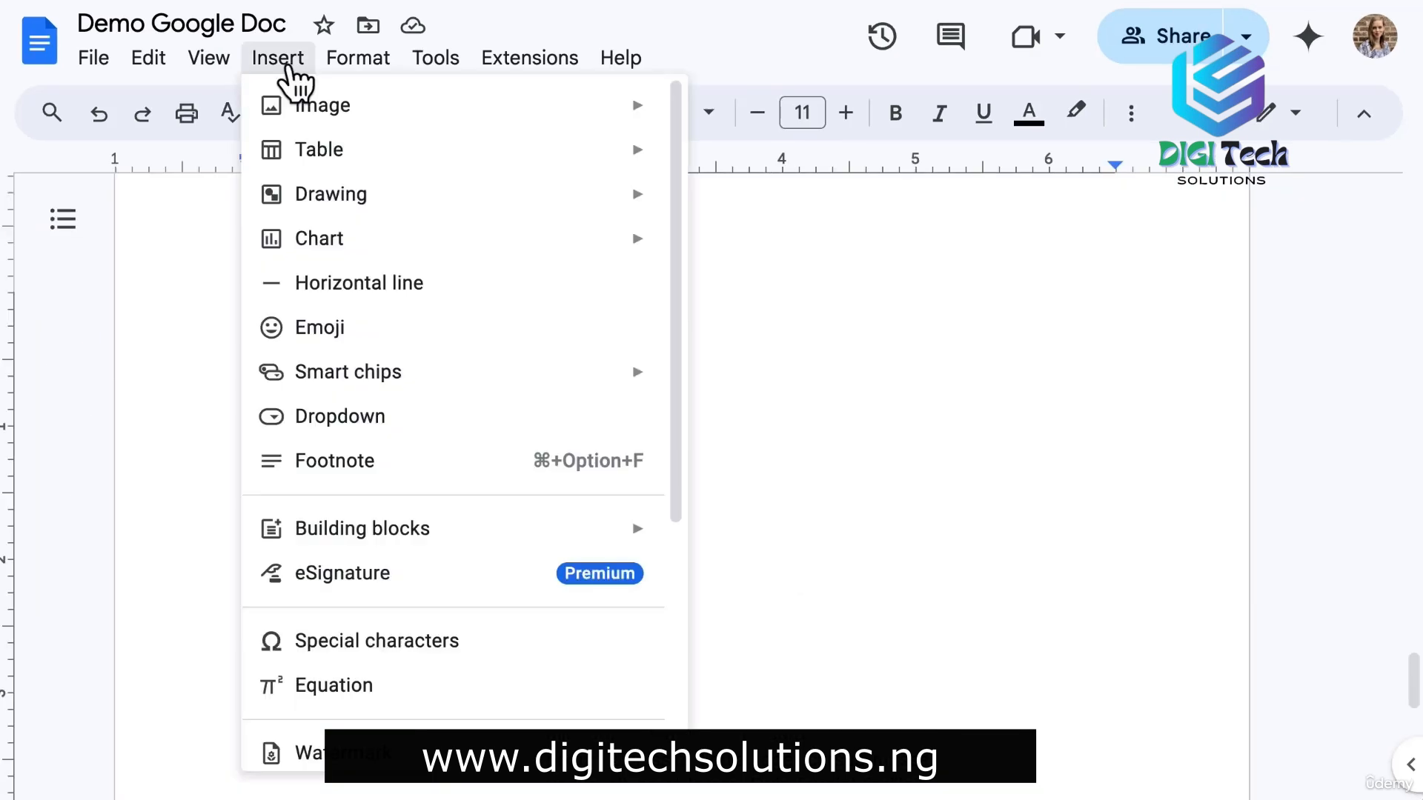
mouse_move(570, 206)
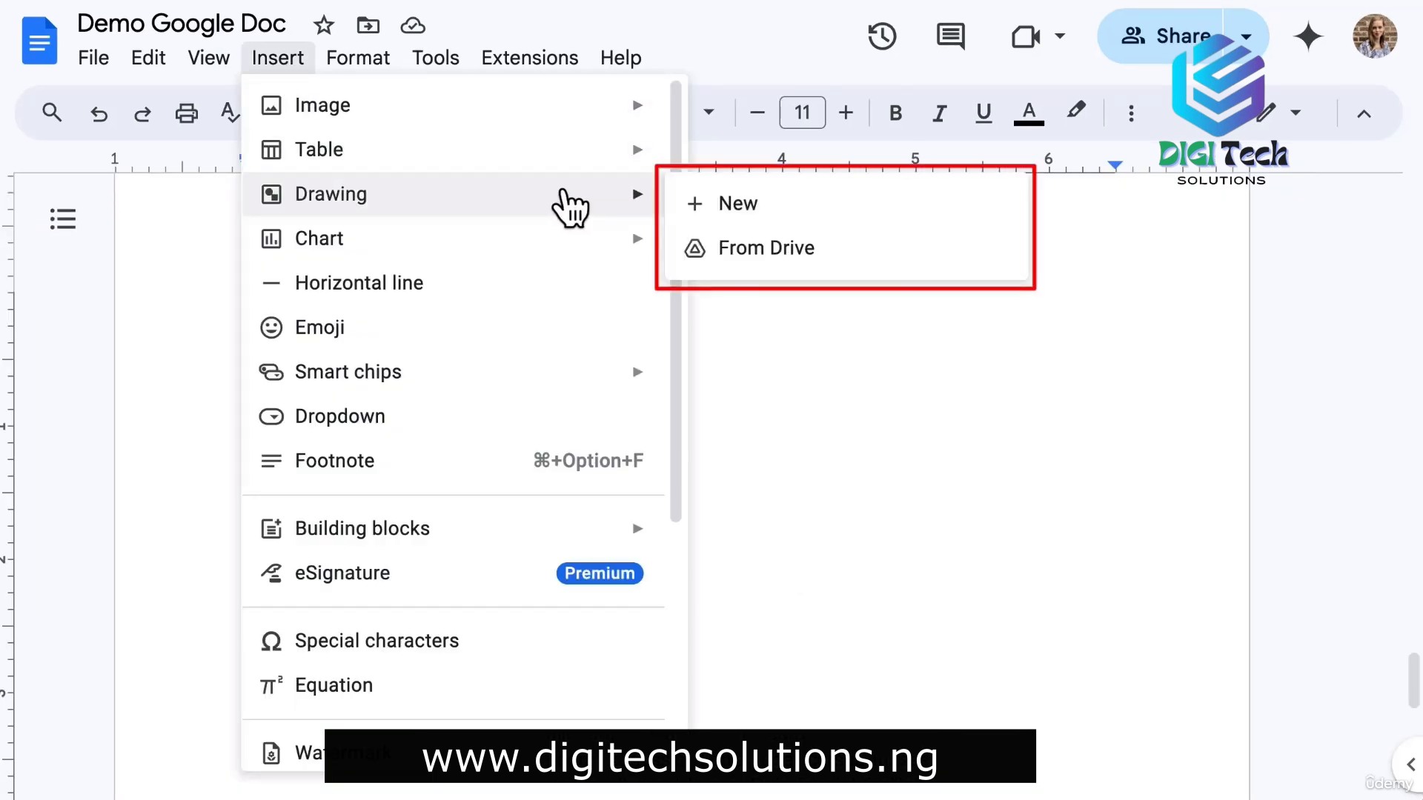
left_click(741, 249)
left_click(293, 444)
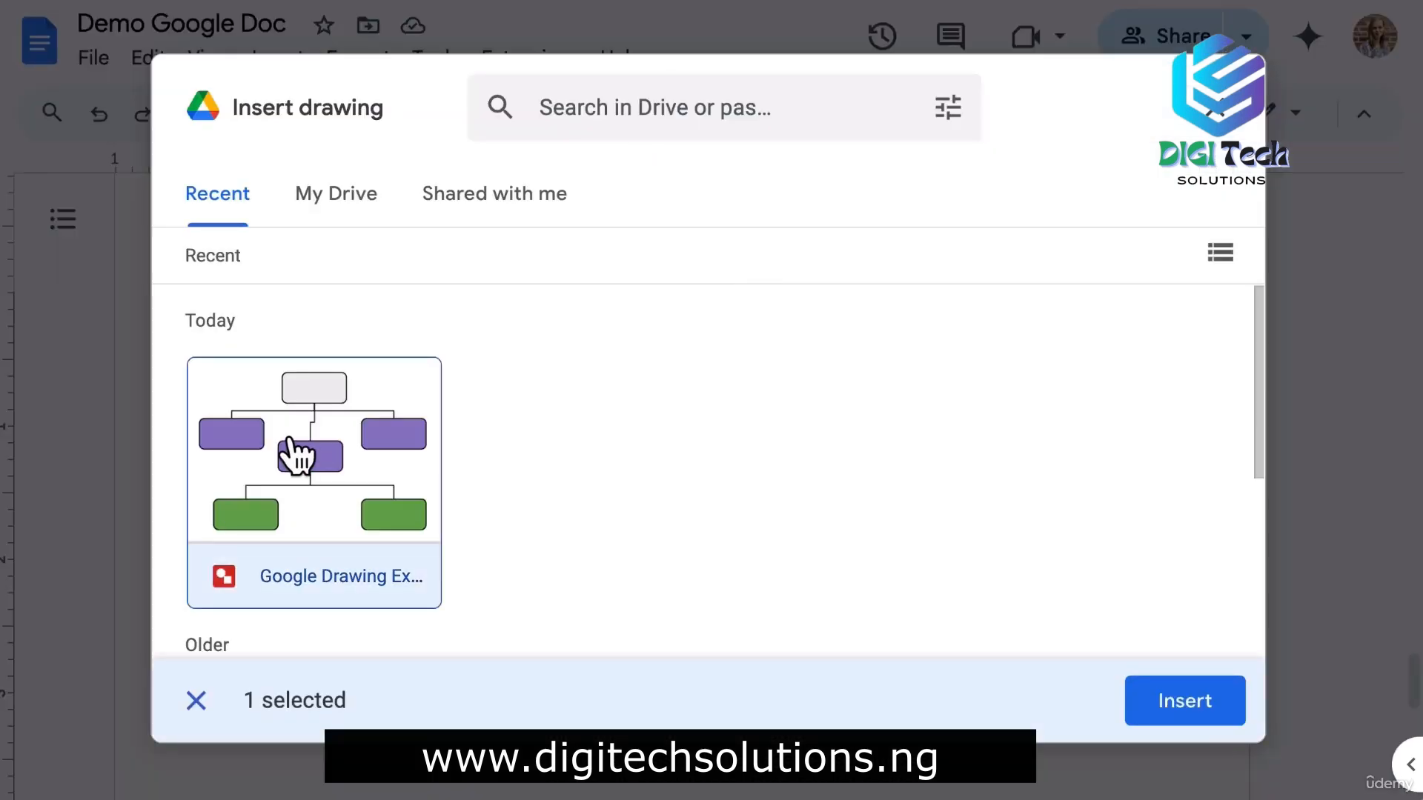
left_click(1190, 702)
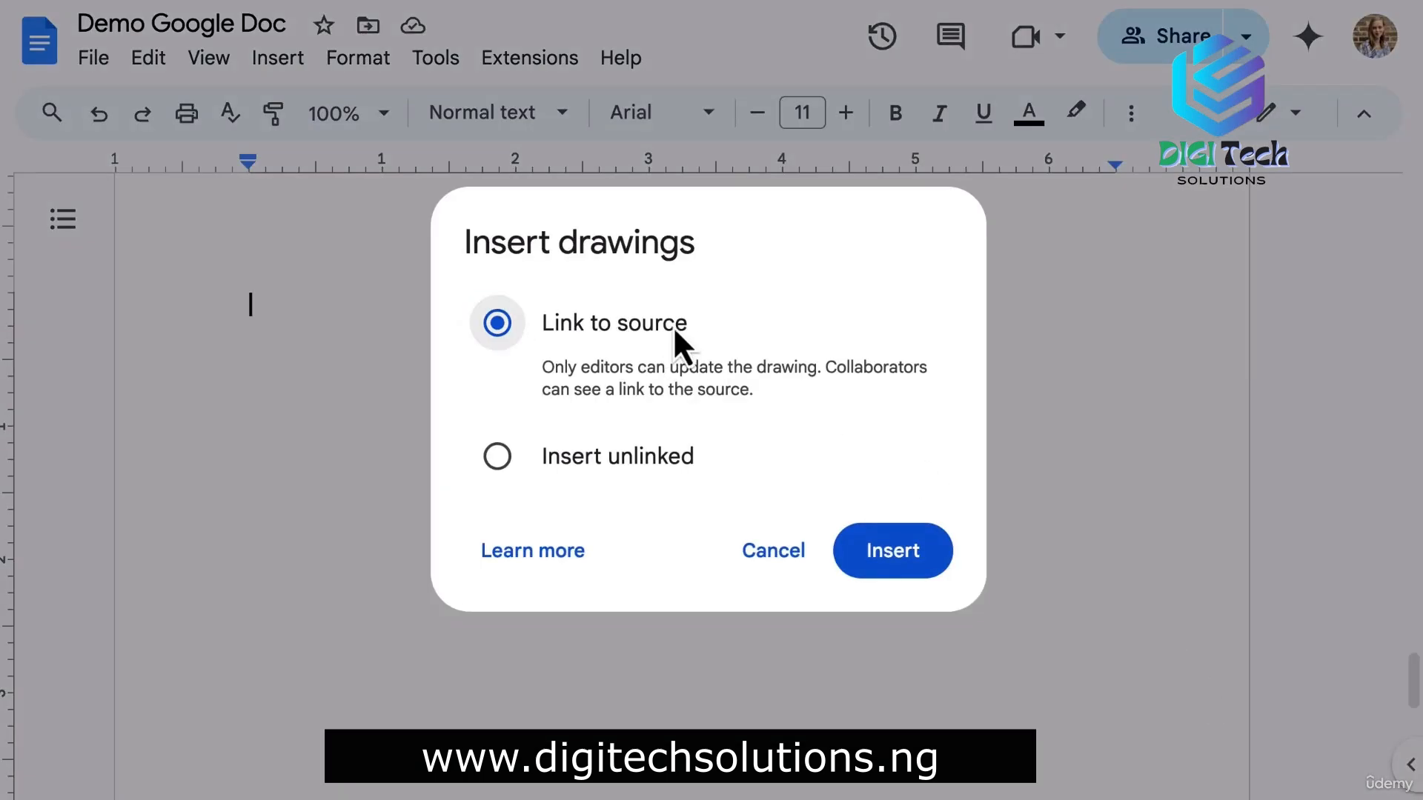
left_click(930, 578)
Shrink the inserted org-chart drawing to a smaller size.
left_click(685, 450)
left_click_drag(1108, 704, 753, 454)
scroll(753, 454, "up", 2)
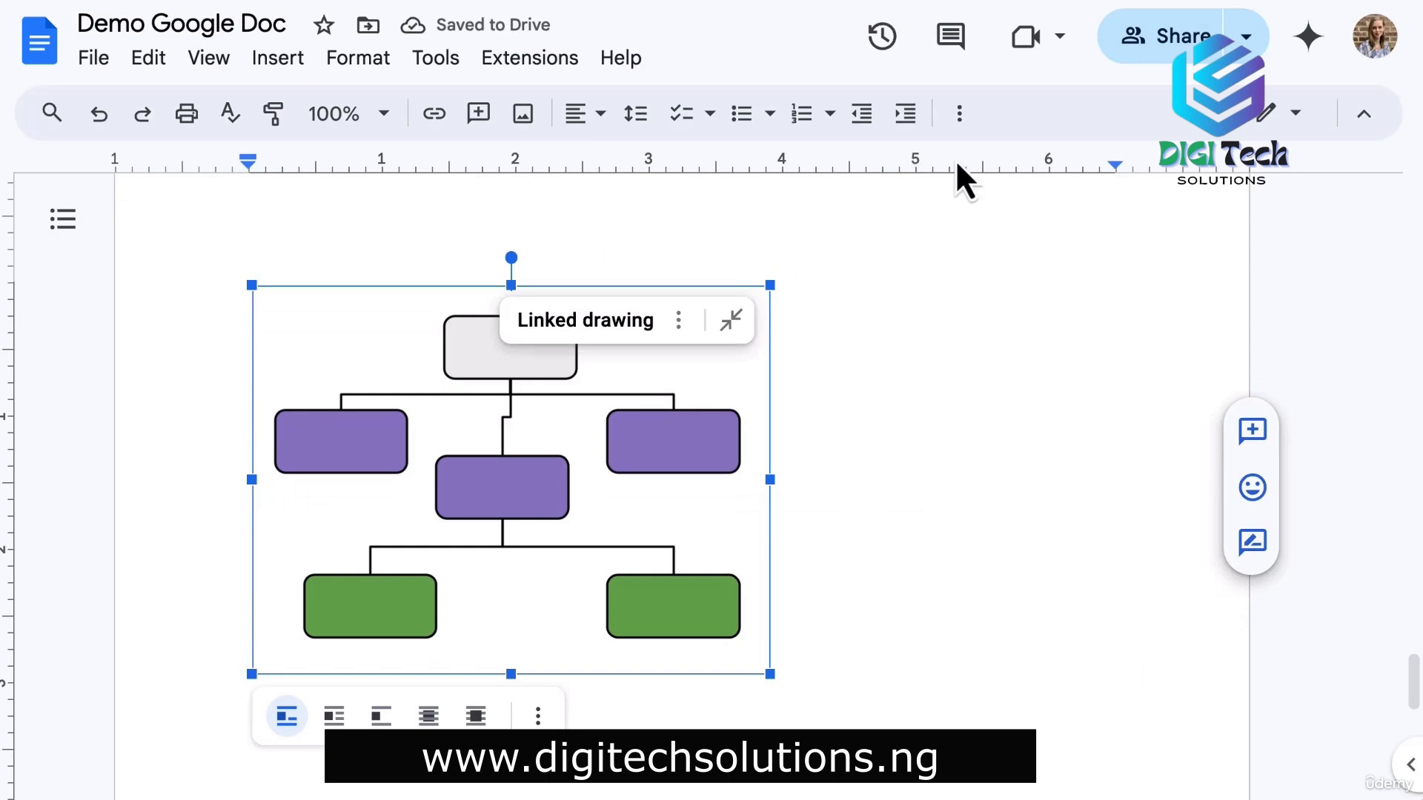
left_click(958, 115)
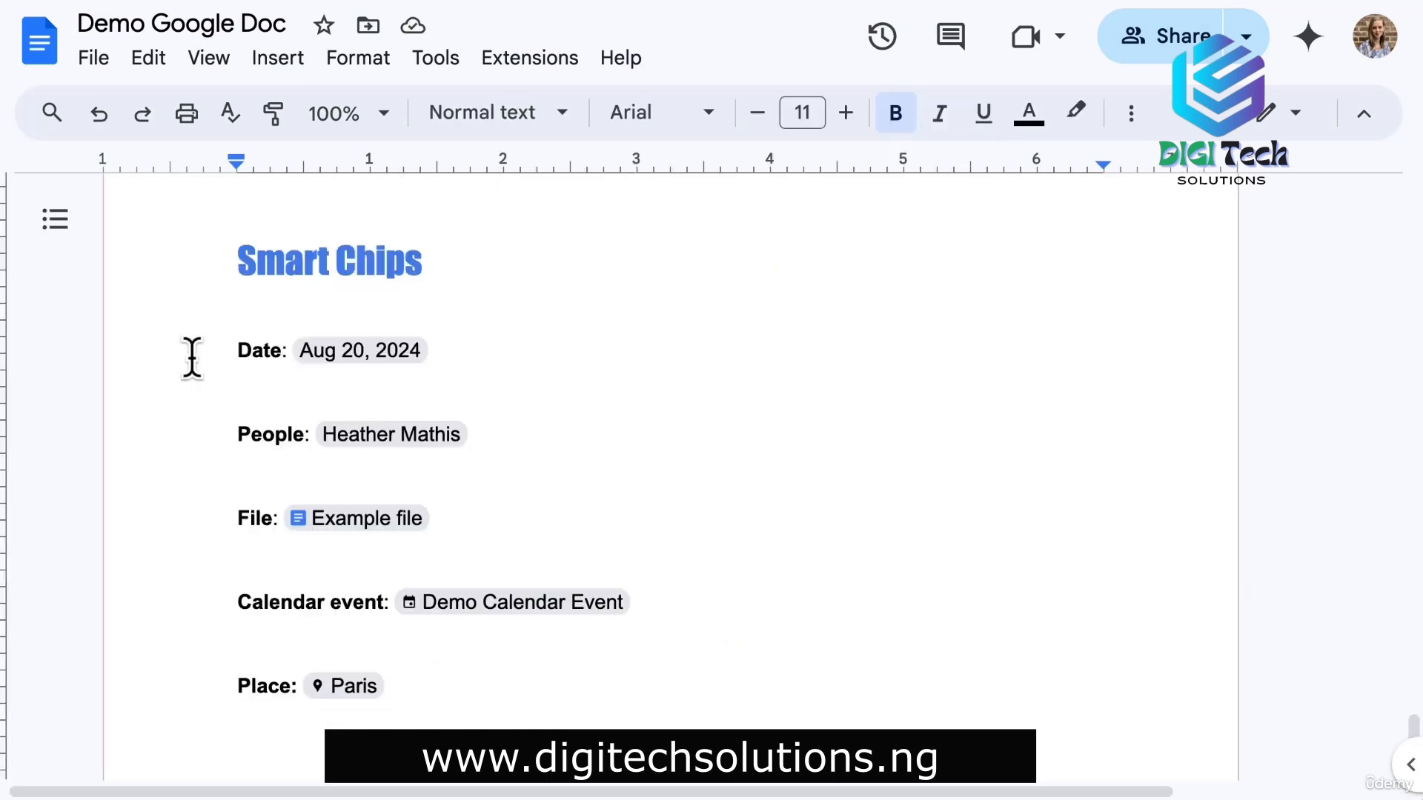
Move the caret through the Smart Chips section to the start of the People line.
left_click(229, 260)
left_click(216, 349)
mouse_move(362, 348)
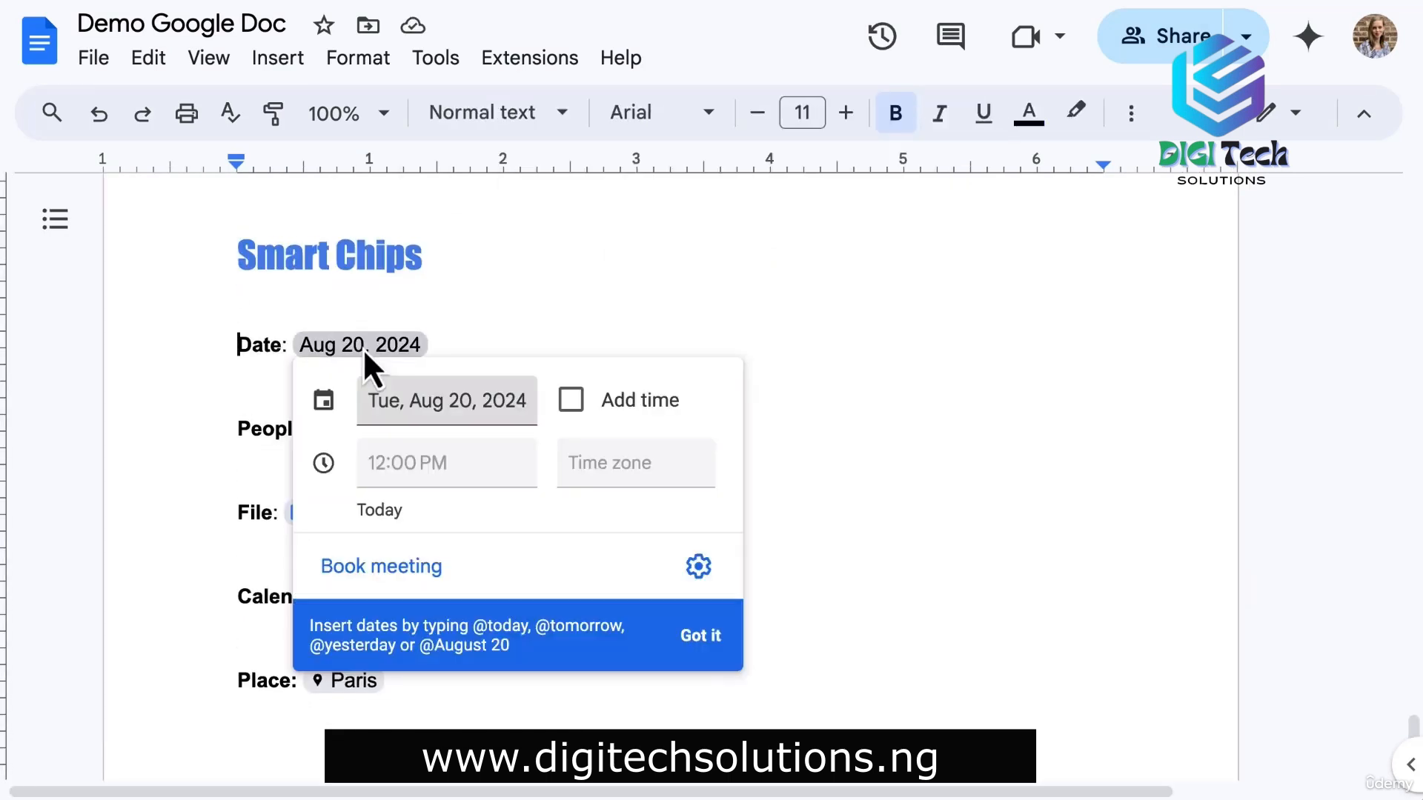
left_click(229, 425)
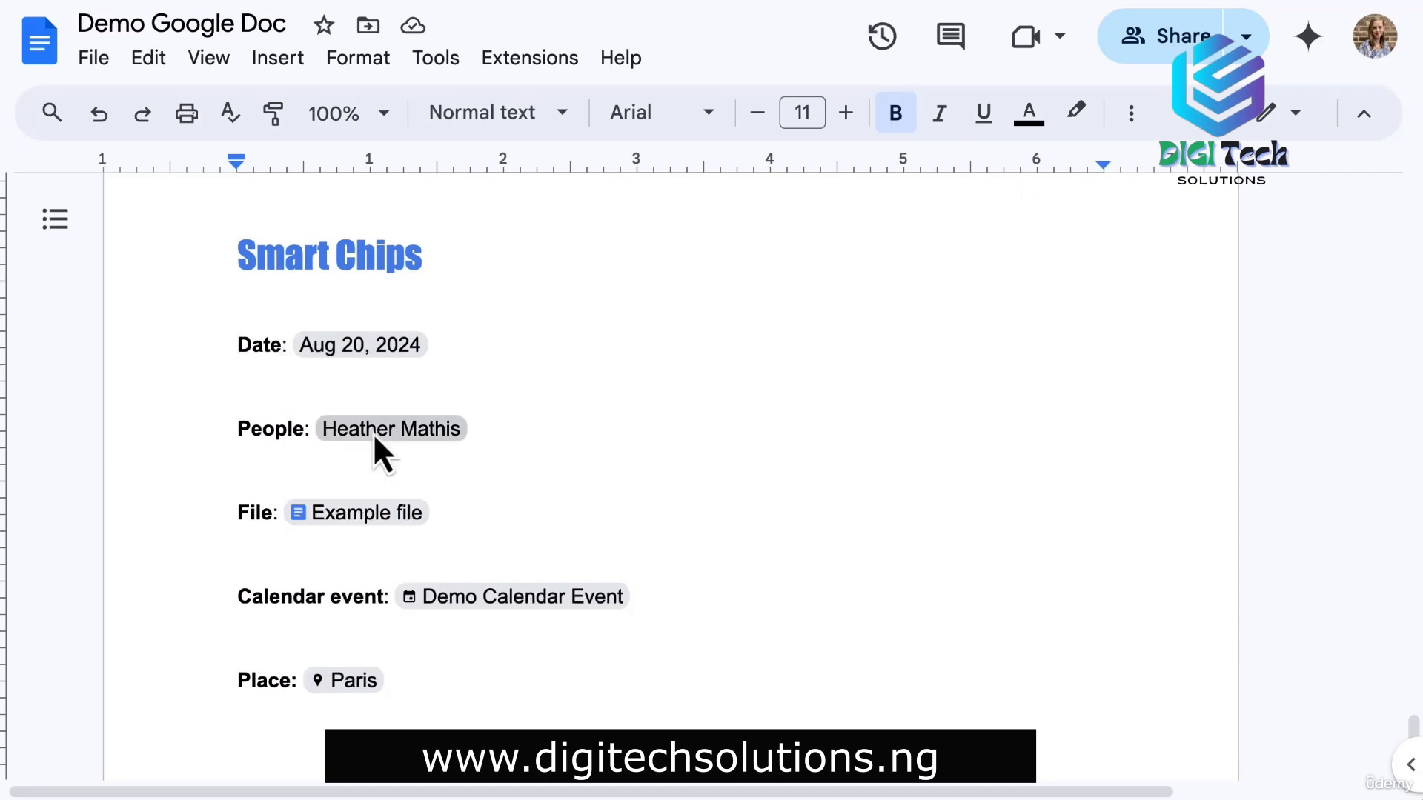
scroll(256, 427, "down", 2)
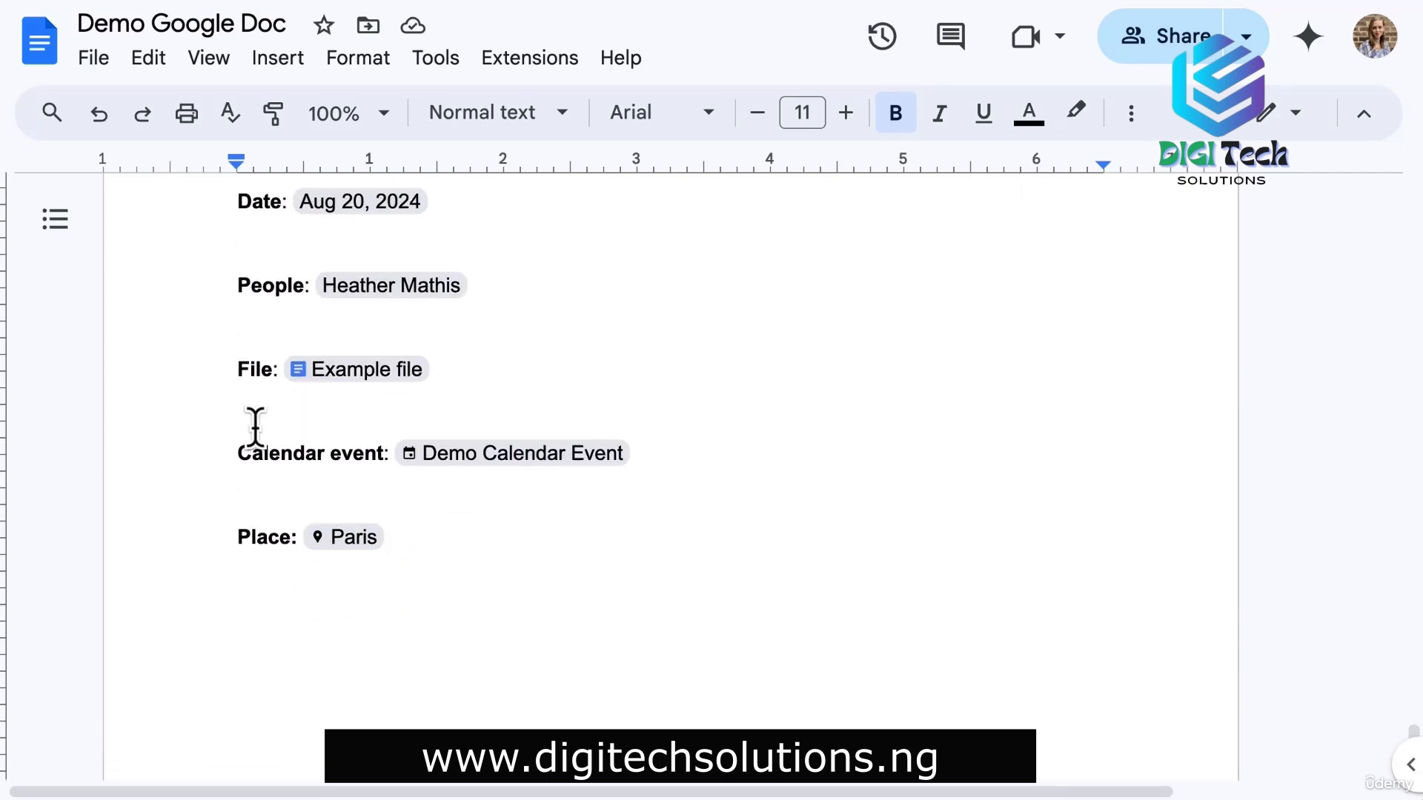
mouse_move(382, 375)
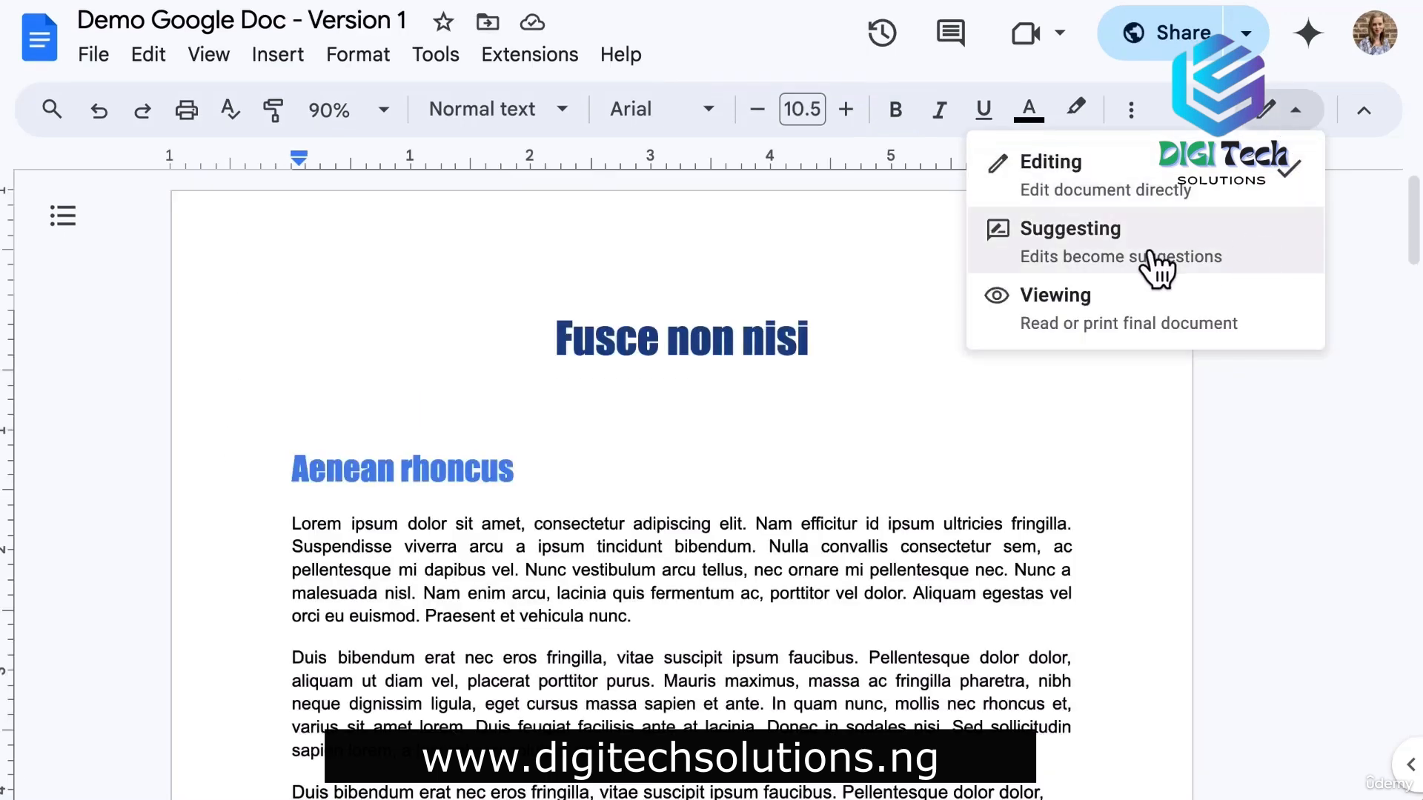
In Suggesting mode, cut the Nulla convallis sentence and paste it after 'nunc.'.
left_click(1156, 268)
scroll(741, 371, "down", 2)
left_click_drag(768, 387, 526, 412)
key("ctrl+x")
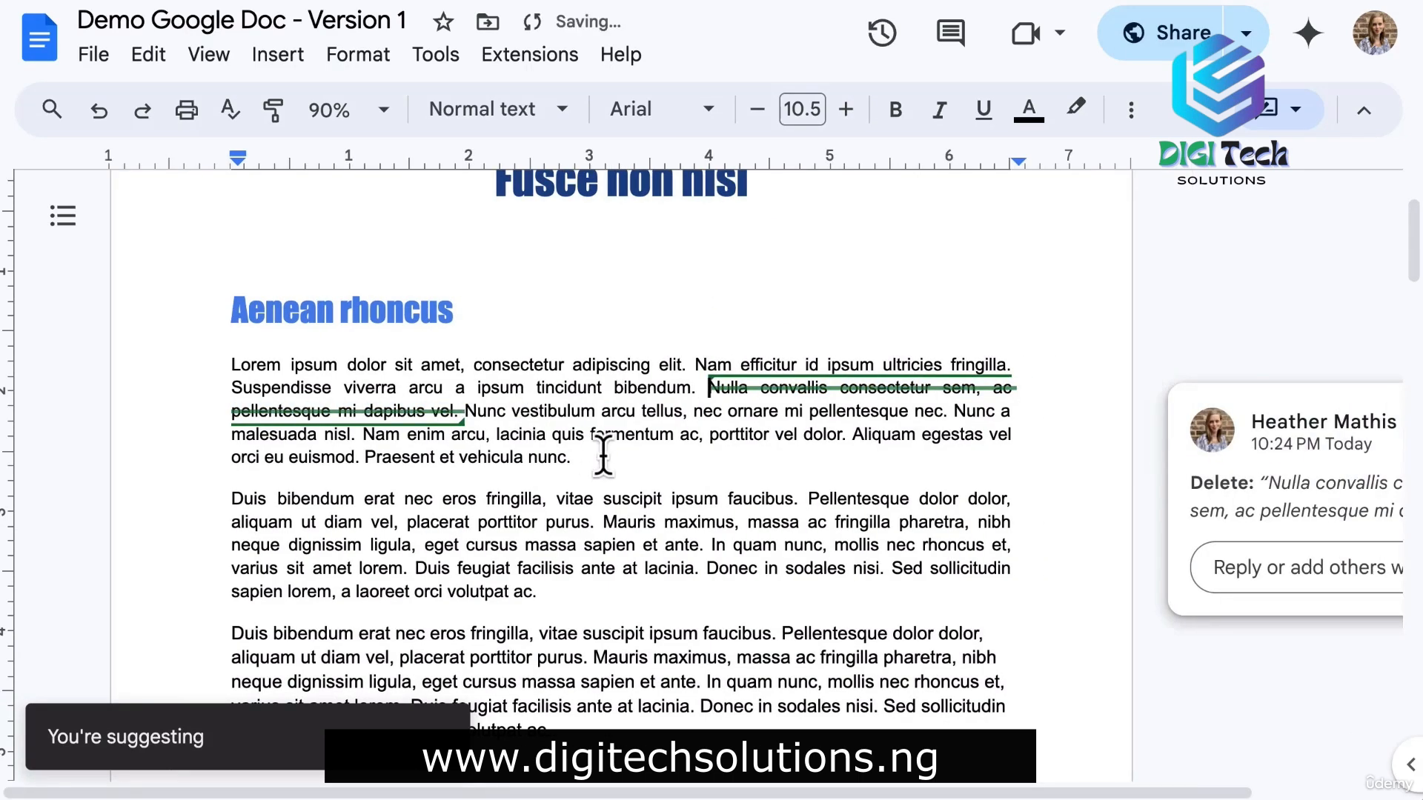
left_click(603, 456)
key("ctrl+v")
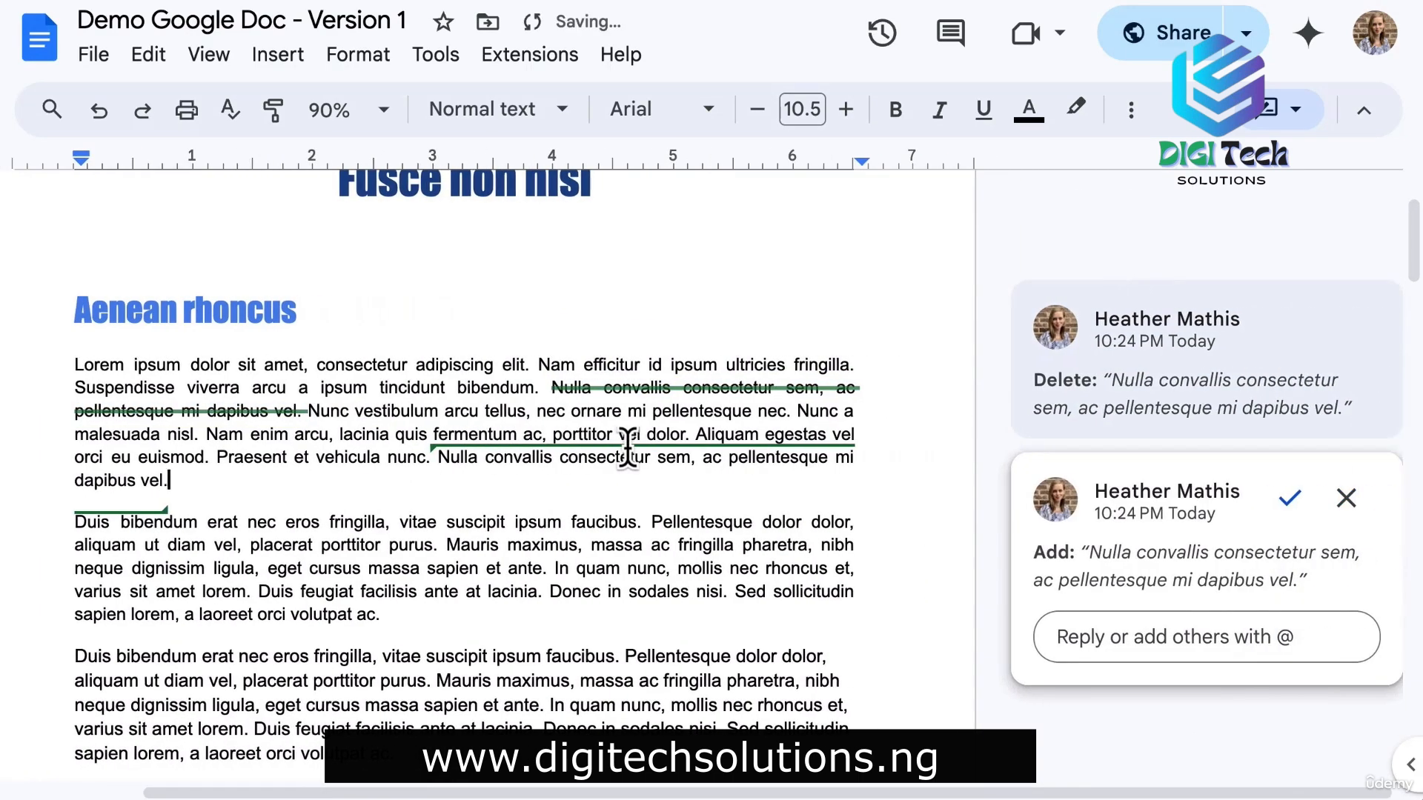
left_click(985, 528)
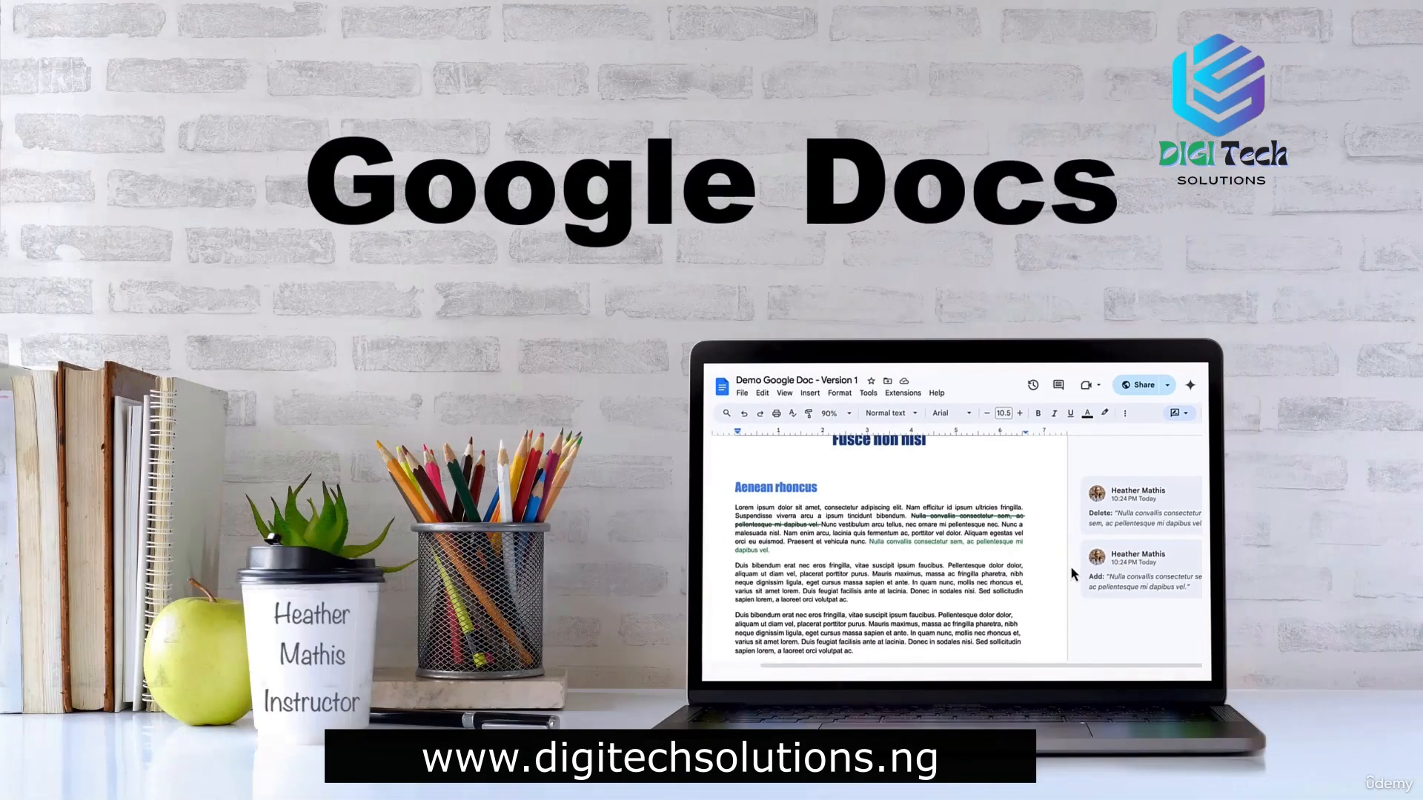